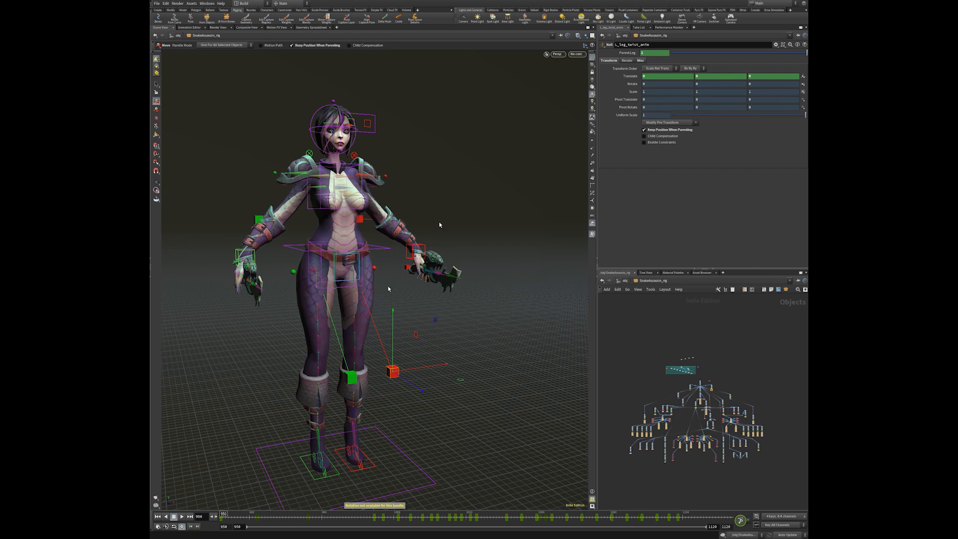
# Select the pelvis root control and try moving it to deform the character, undoing the trial moves
pyautogui.press('Escape')
pyautogui.moveTo(488, 303); pyautogui.dragTo(464, 305)
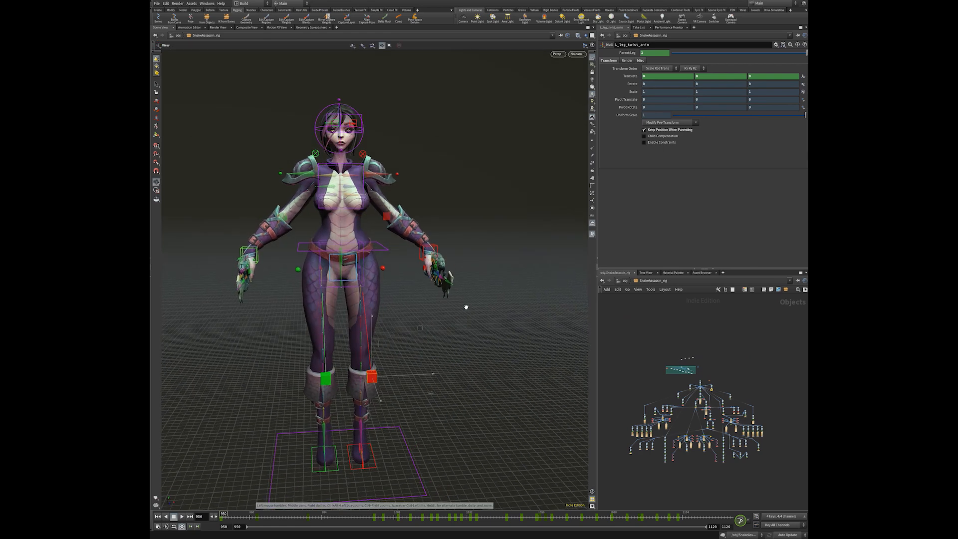
pyautogui.moveTo(372, 274); pyautogui.dragTo(402, 250)
pyautogui.press('t')
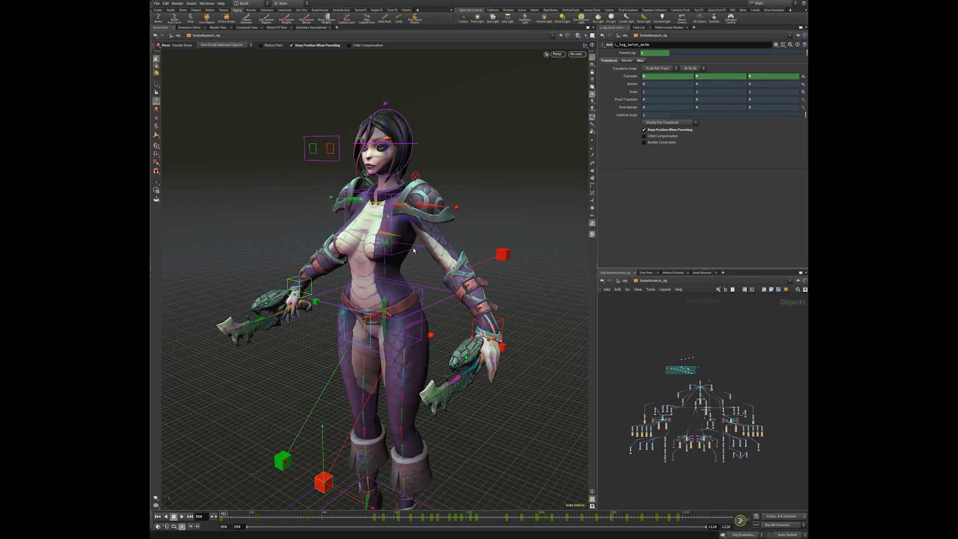
pyautogui.click(413, 250)
pyautogui.press('Escape')
pyautogui.moveTo(413, 250); pyautogui.dragTo(338, 298)
pyautogui.press('t')
pyautogui.press('Escape')
pyautogui.press('t')
pyautogui.hotkey('ctrl', 'z')
pyautogui.hotkey('ctrl', 'z')
pyautogui.hotkey('ctrl', 'z')
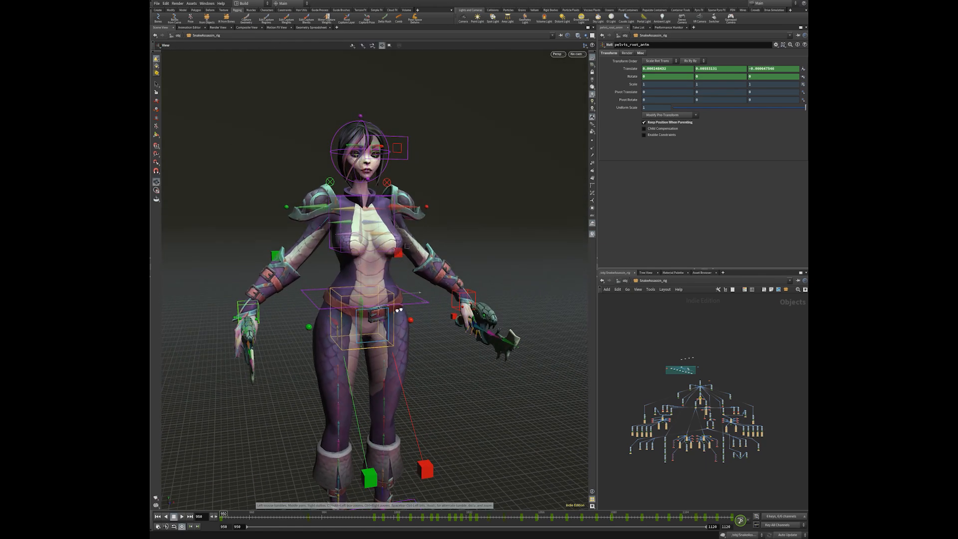
# Try rotating the pelvis root control, undo the rotations and clear the selection
pyautogui.press('r')
pyautogui.moveTo(383, 292)
pyautogui.mouseDown()
pyautogui.moveTo(402, 303)
pyautogui.moveTo(377, 240)
pyautogui.moveTo(375, 306)
pyautogui.mouseUp()
pyautogui.hotkey('ctrl', 'z')
pyautogui.hotkey('ctrl', 'z')
pyautogui.hotkey('ctrl', 'z')
pyautogui.hotkey('ctrl', 'z')
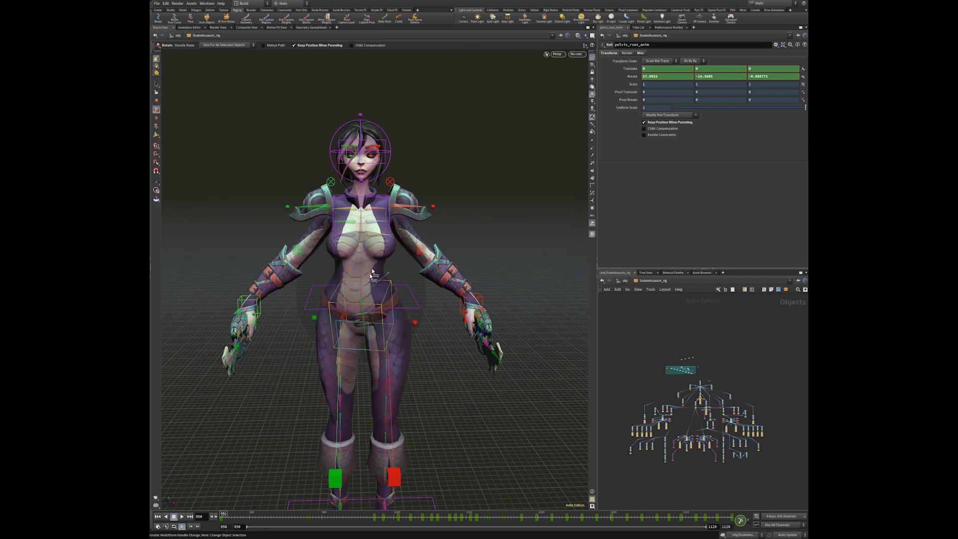
pyautogui.press('s')
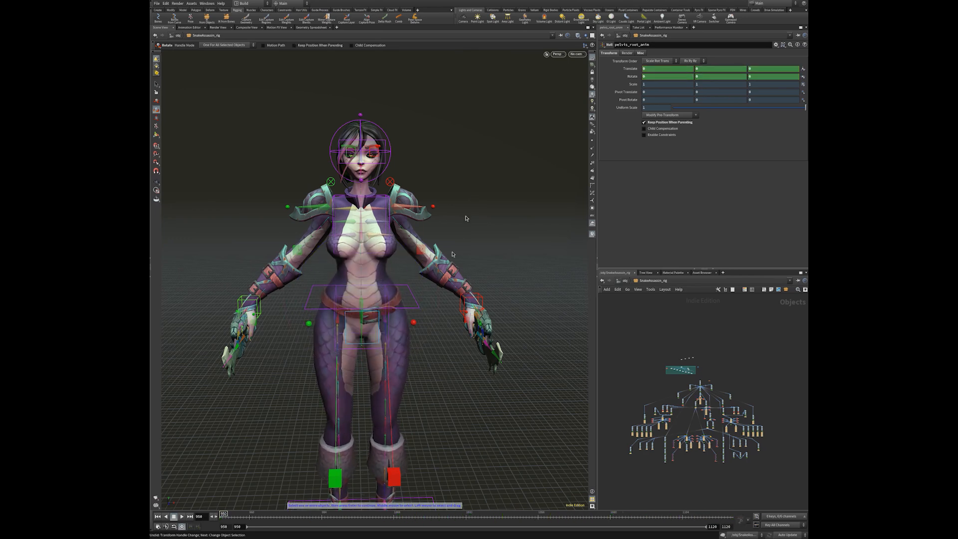
# Scrub the animation to the crouching pose, examine it from another angle and return to the first frame
pyautogui.keyDown('alt'); pyautogui.moveTo(336, 286); pyautogui.dragTo(368, 275); pyautogui.keyUp('alt')
pyautogui.press('r')
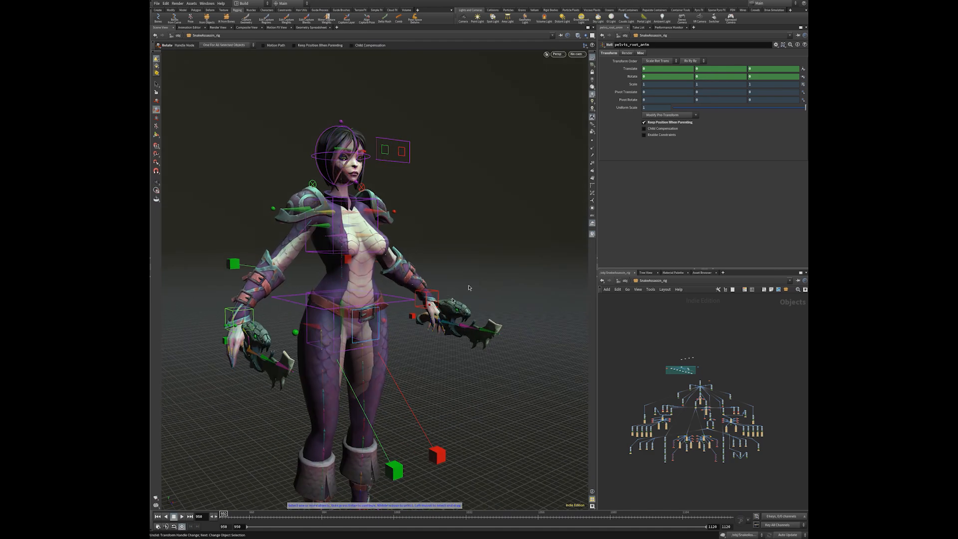
pyautogui.press('Escape')
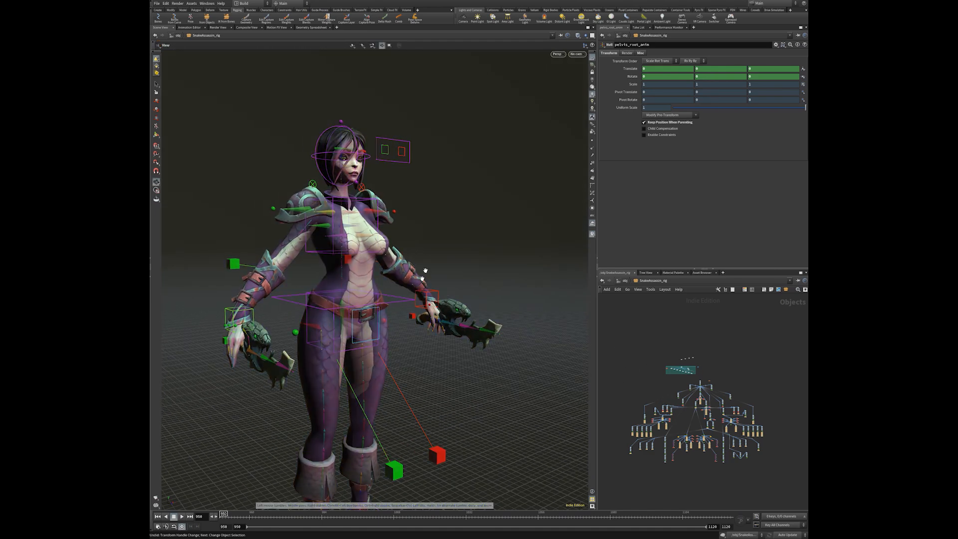
pyautogui.scroll(-3, 488, 265)
pyautogui.moveTo(488, 264); pyautogui.dragTo(493, 361)
pyautogui.press('r')
pyautogui.moveTo(254, 517); pyautogui.dragTo(478, 513)
pyautogui.press('Escape')
pyautogui.moveTo(465, 427); pyautogui.dragTo(307, 349)
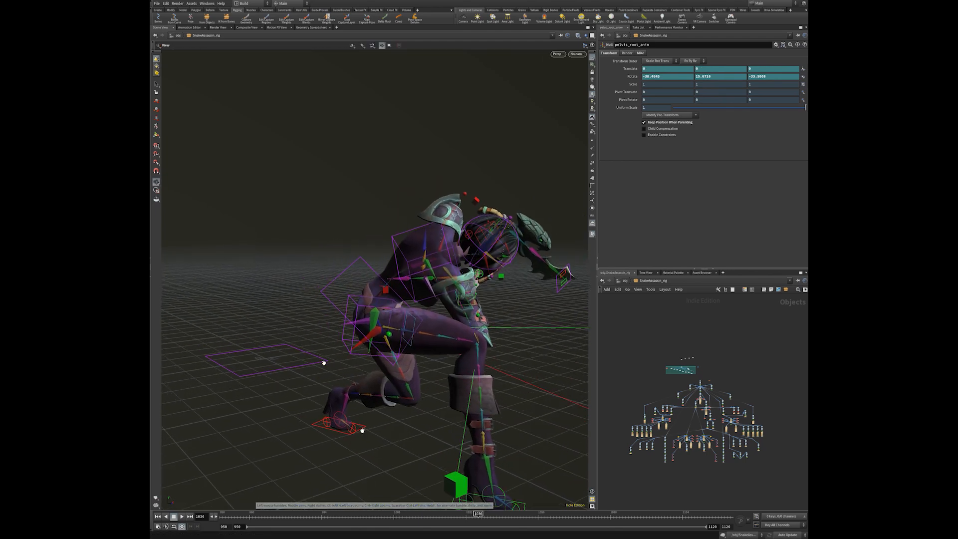
pyautogui.press('r')
pyautogui.click(206, 511)
# Turn on the display of the Assassin_Cape geometry and scrub through the animation, returning to the first frame
pyautogui.keyDown('alt'); pyautogui.moveTo(364, 366); pyautogui.dragTo(455, 424, button='middle'); pyautogui.keyUp('alt')
pyautogui.scroll(8, 663, 376)
pyautogui.moveTo(730, 372); pyautogui.dragTo(674, 400, button='middle')
pyautogui.scroll(6, 673, 400)
pyautogui.click(693, 357)
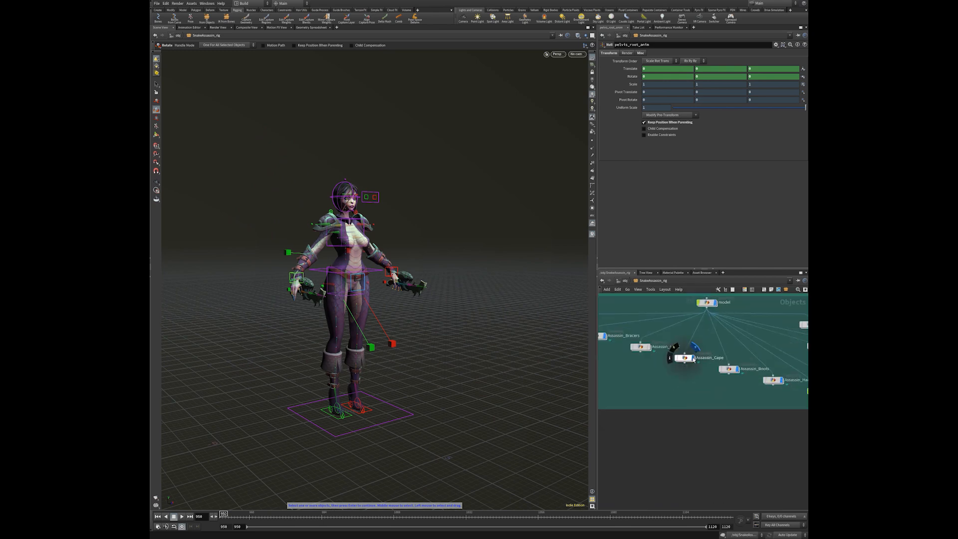
pyautogui.press('Escape')
pyautogui.keyDown('alt'); pyautogui.moveTo(432, 403); pyautogui.dragTo(336, 379, button='middle'); pyautogui.keyUp('alt')
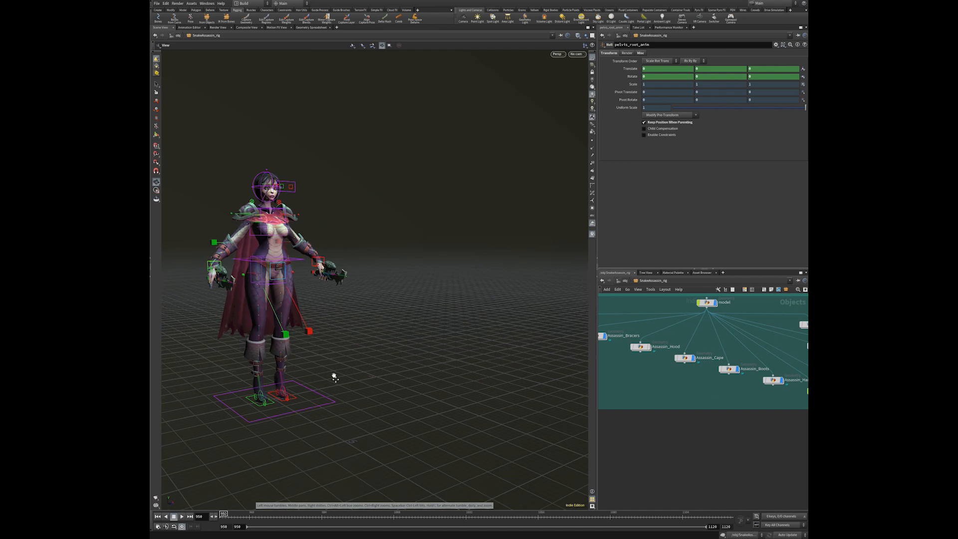
pyautogui.moveTo(368, 517); pyautogui.dragTo(223, 516)
pyautogui.keyDown('alt'); pyautogui.moveTo(348, 359); pyautogui.dragTo(428, 394, button='middle'); pyautogui.keyUp('alt')
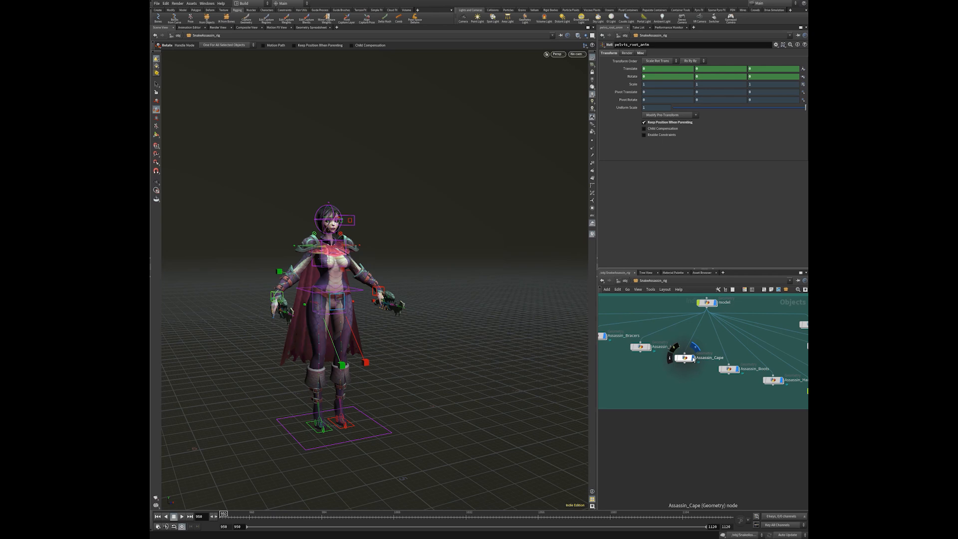
# Look through the shotCam camera and scrub through the shot, returning to the first frame
pyautogui.click(576, 53)
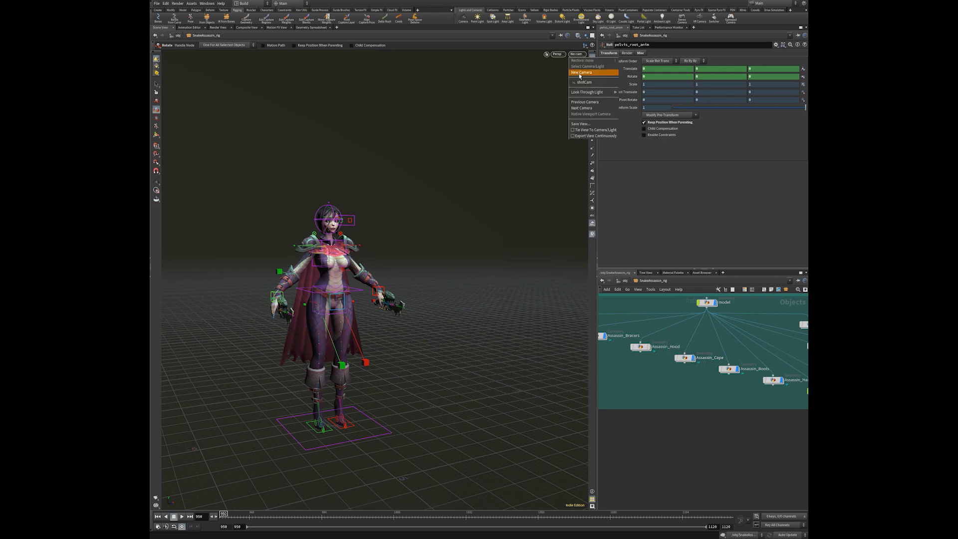
pyautogui.click(581, 83)
pyautogui.moveTo(301, 511); pyautogui.dragTo(223, 510)
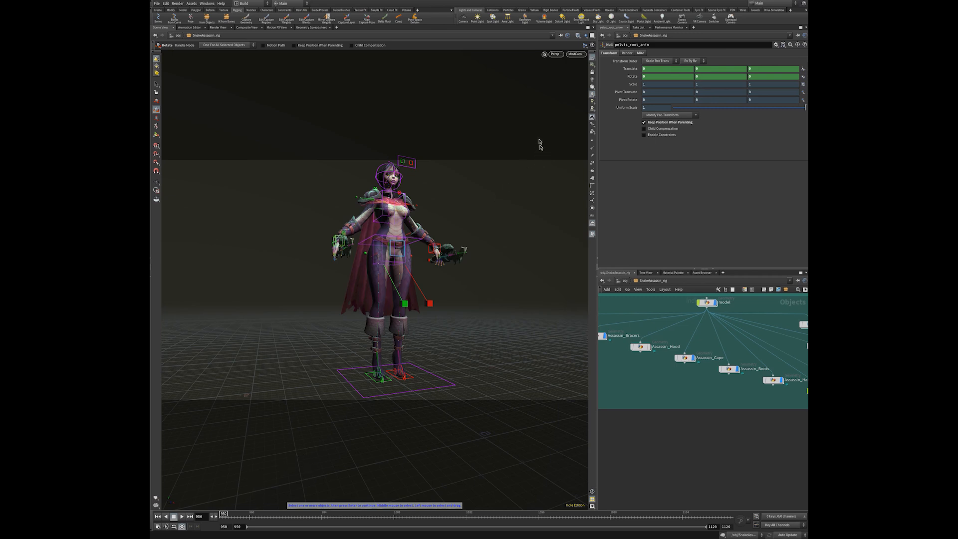
# Turn off the display of the Assassin_Cape geometry and leave the shotCam view
pyautogui.click(695, 360)
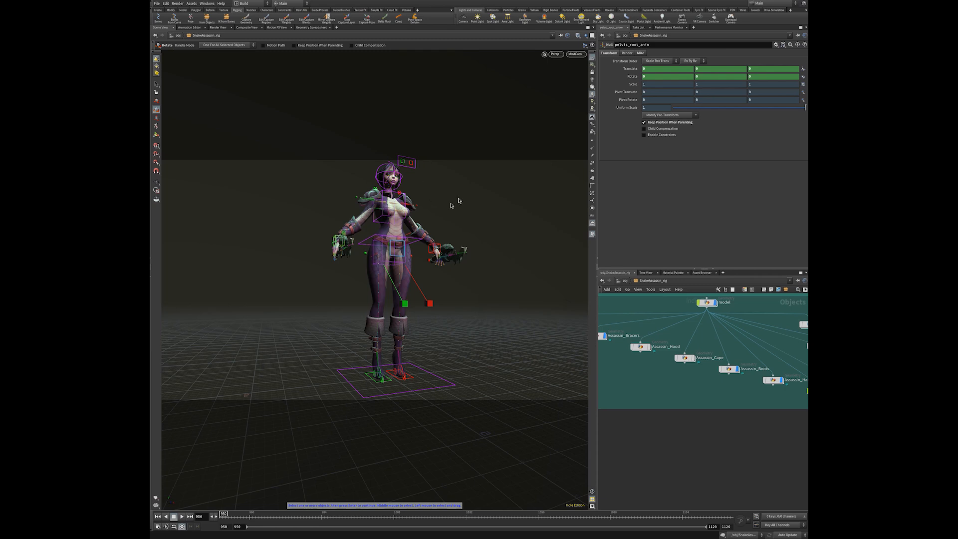
pyautogui.keyDown('alt'); pyautogui.moveTo(485, 255); pyautogui.dragTo(328, 321); pyautogui.keyUp('alt')
pyautogui.keyDown('alt'); pyautogui.moveTo(328, 321); pyautogui.dragTo(444, 305, button='right'); pyautogui.keyUp('alt')
pyautogui.press('r')
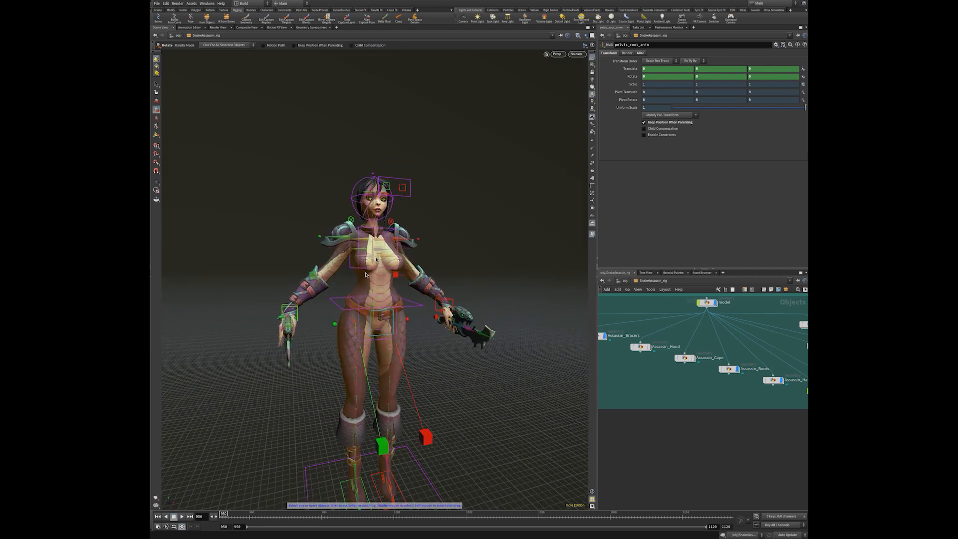
# Select the Assassin_Body mesh, go up to the scene's object level and clear the selection
pyautogui.click(361, 289)
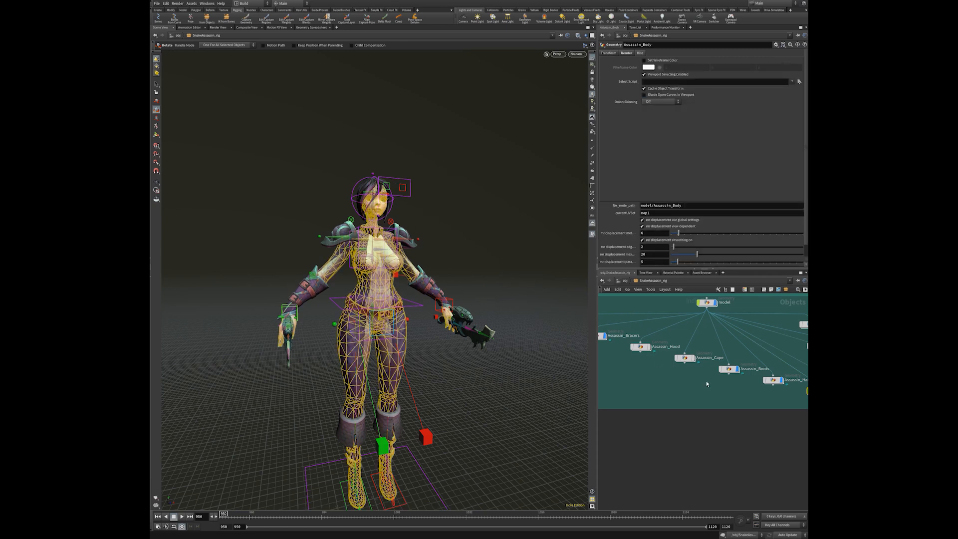
pyautogui.moveTo(664, 400); pyautogui.dragTo(676, 417, button='middle')
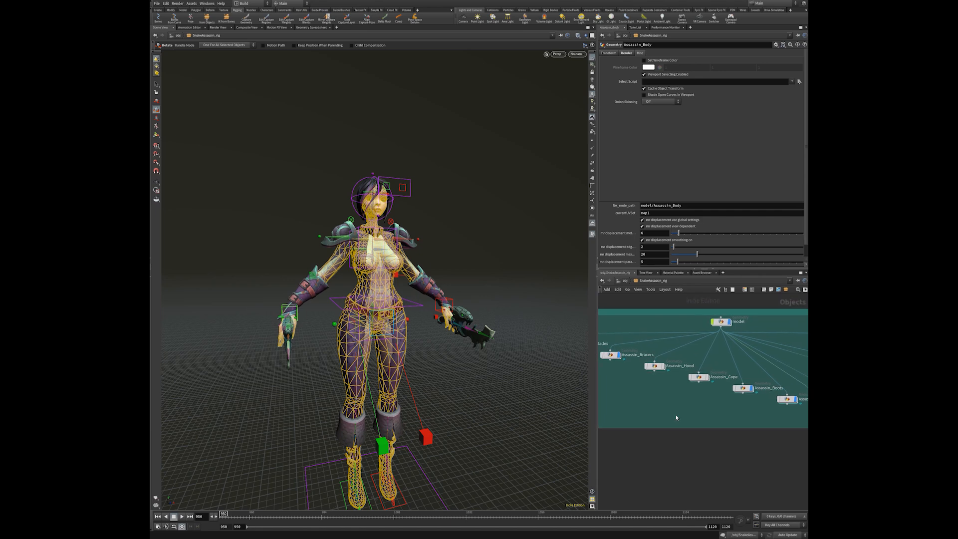
pyautogui.press('u')
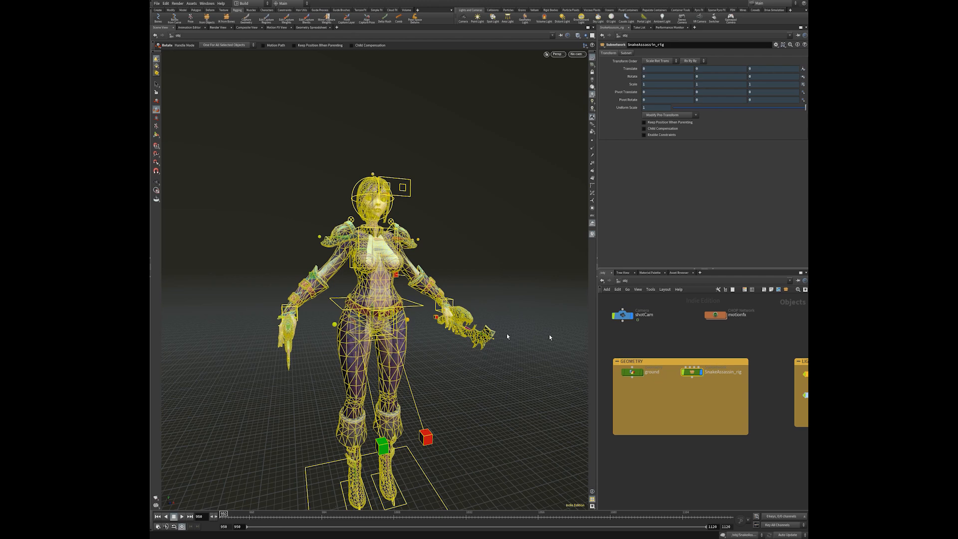
pyautogui.click(681, 392)
pyautogui.keyDown('alt'); pyautogui.moveTo(421, 349); pyautogui.dragTo(427, 302, button='middle'); pyautogui.keyUp('alt')
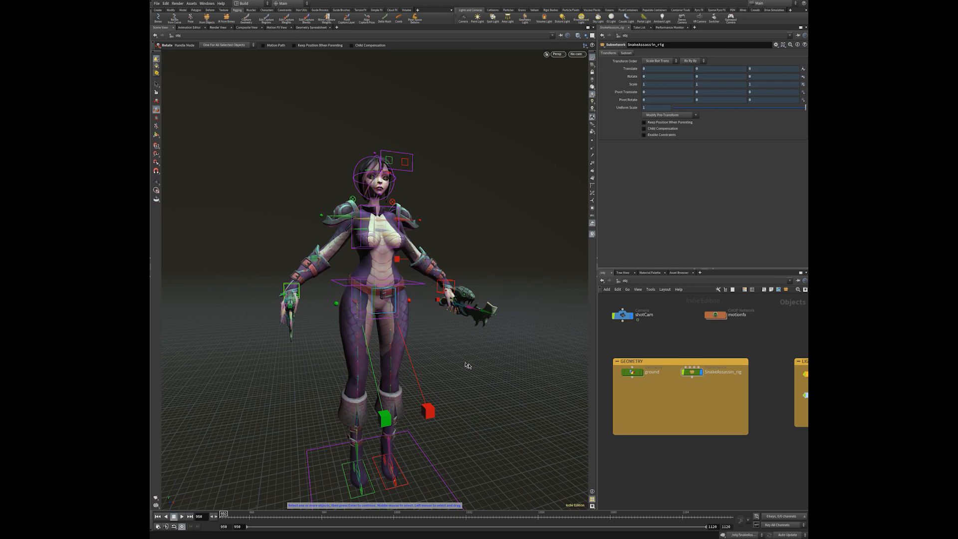
# Select the character's body mesh in the viewport from the object level to open its rig network
pyautogui.press('Escape')
pyautogui.scroll(-5, 467, 365)
pyautogui.scroll(4, 501, 342)
pyautogui.press('r')
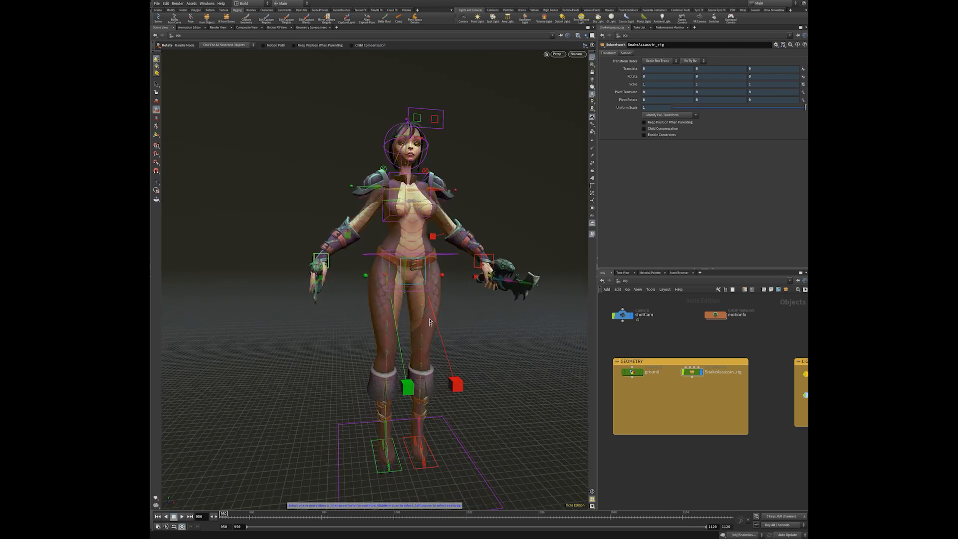
pyautogui.click(440, 294)
pyautogui.keyDown('alt'); pyautogui.moveTo(479, 316); pyautogui.dragTo(499, 358); pyautogui.keyUp('alt')
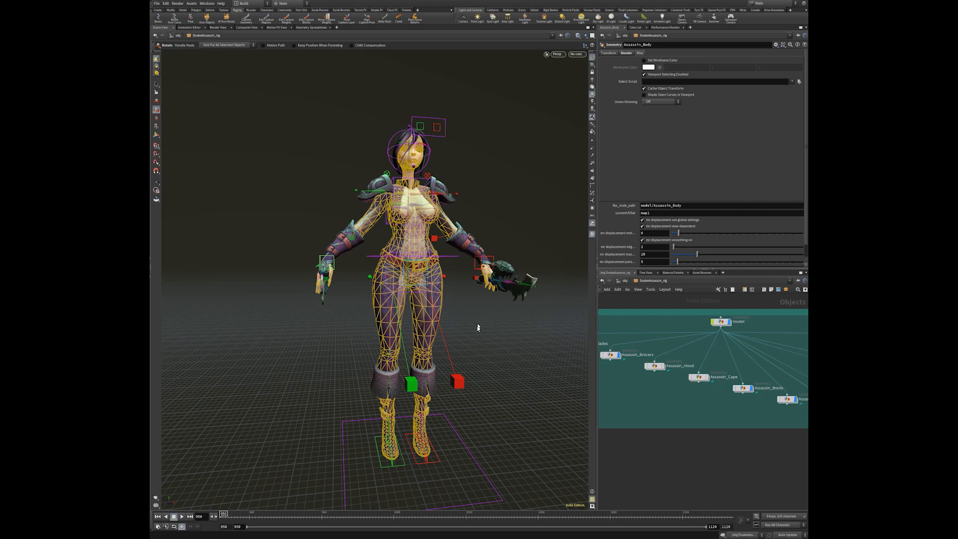
# Clear the body mesh selection so the whole rig is shown unhighlighted
pyautogui.press('Escape')
pyautogui.moveTo(376, 316); pyautogui.dragTo(304, 338, button='right')
pyautogui.moveTo(304, 338); pyautogui.dragTo(257, 325, button='middle')
pyautogui.press('r')
pyautogui.click(434, 335)
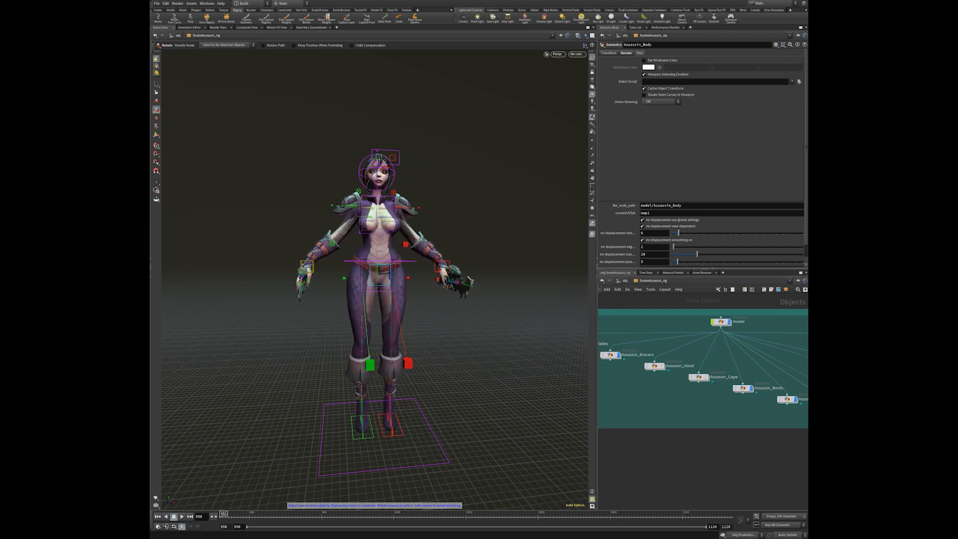
# Select the Assassin_Body mesh, examine its wireframe from several angles and deselect it
pyautogui.click(405, 298)
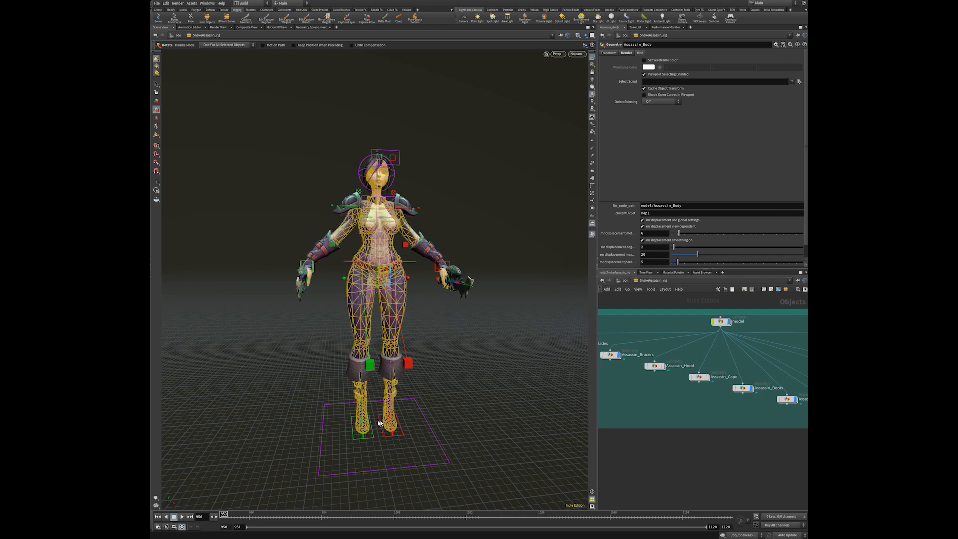
pyautogui.keyDown('alt'); pyautogui.moveTo(417, 345); pyautogui.dragTo(370, 321, button='middle'); pyautogui.keyUp('alt')
pyautogui.scroll(3, 356, 327)
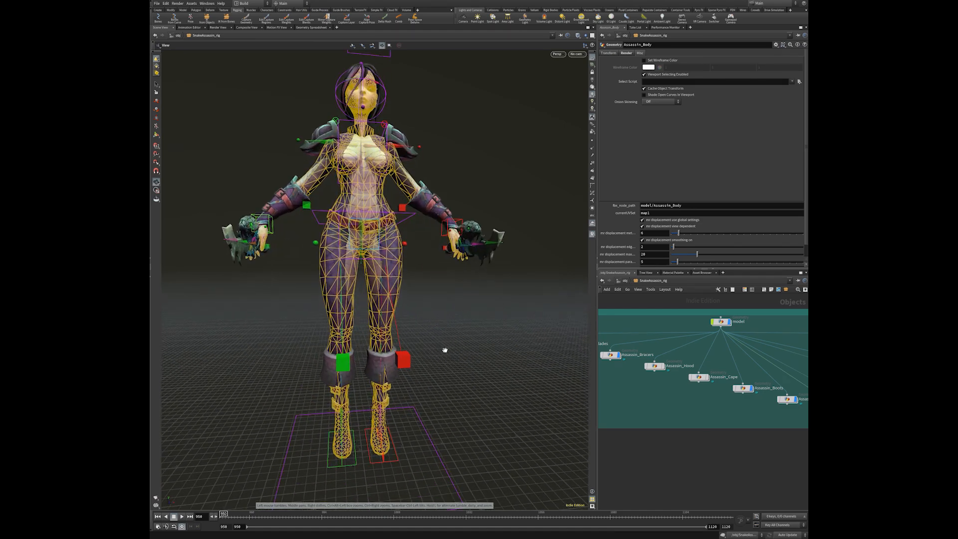
pyautogui.press('r')
pyautogui.keyDown('alt'); pyautogui.moveTo(292, 270); pyautogui.dragTo(345, 274); pyautogui.keyUp('alt')
pyautogui.keyDown('alt'); pyautogui.moveTo(344, 274); pyautogui.dragTo(296, 253, button='right'); pyautogui.keyUp('alt')
pyautogui.keyDown('alt'); pyautogui.moveTo(444, 336); pyautogui.dragTo(422, 322, button='right'); pyautogui.keyUp('alt')
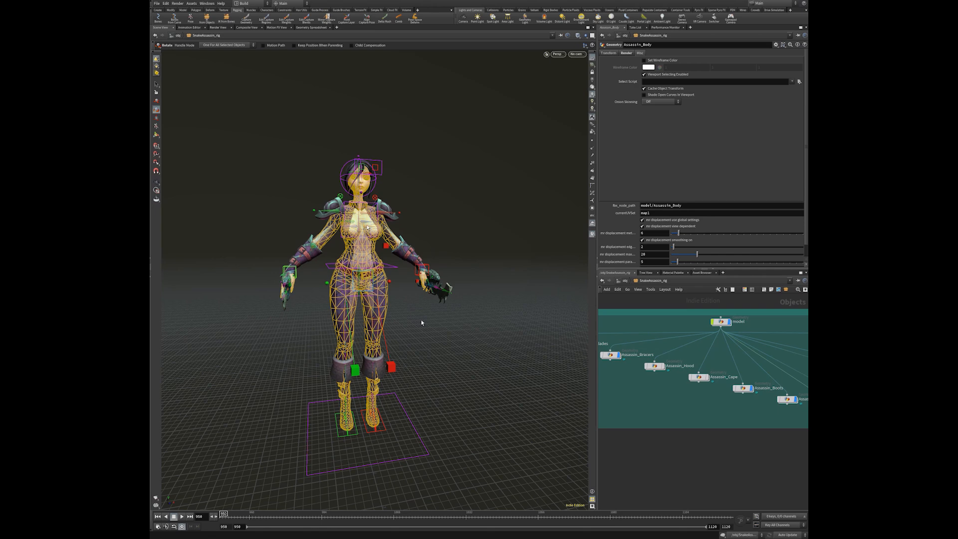
pyautogui.keyDown('alt'); pyautogui.moveTo(334, 347); pyautogui.dragTo(419, 332); pyautogui.keyUp('alt')
pyautogui.keyDown('alt'); pyautogui.moveTo(419, 332); pyautogui.dragTo(454, 326, button='right'); pyautogui.keyUp('alt')
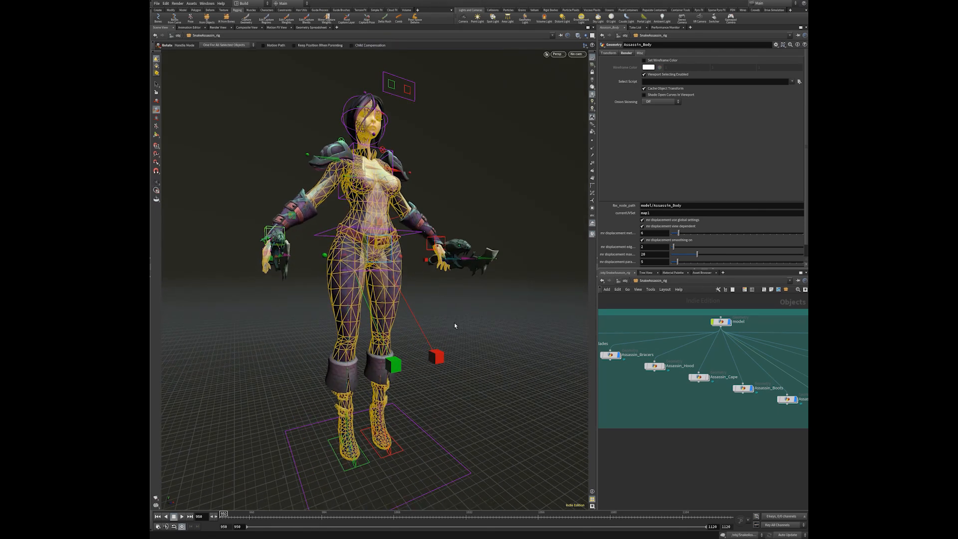
pyautogui.click(460, 316)
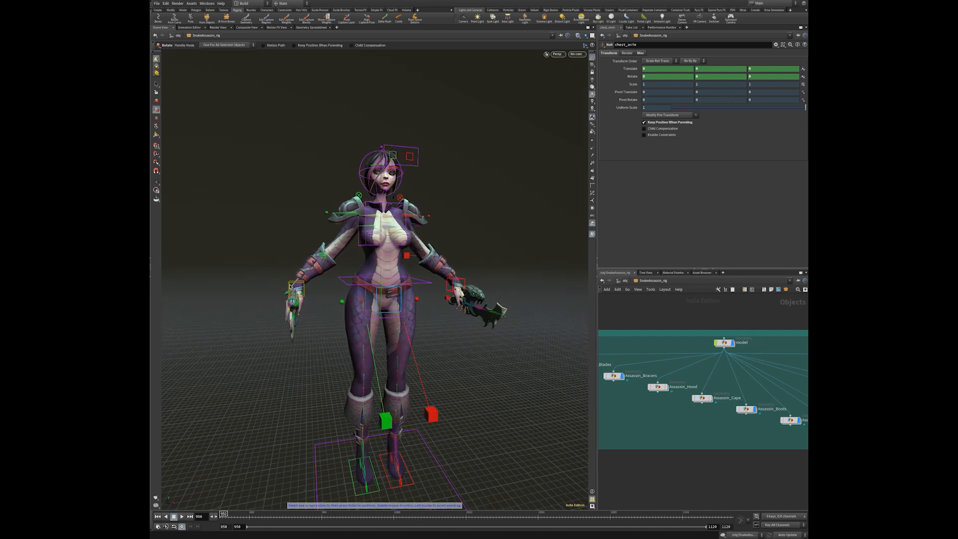
# Inspect the R_arm_ik_anim, L_arm_ik_anim and cog_anim controls by selecting each in turn
pyautogui.click(291, 287)
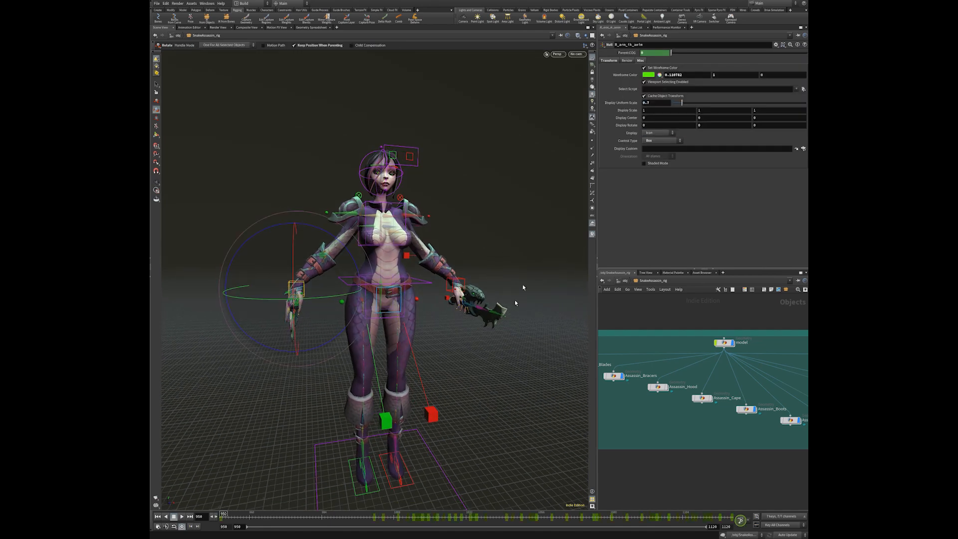
pyautogui.click(465, 286)
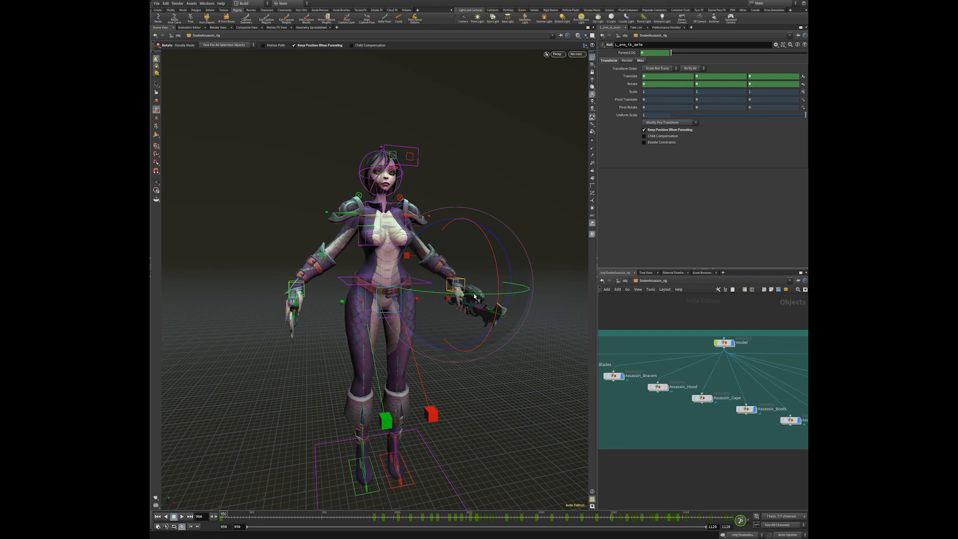
pyautogui.keyDown('alt'); pyautogui.moveTo(450, 283); pyautogui.dragTo(337, 287); pyautogui.keyUp('alt')
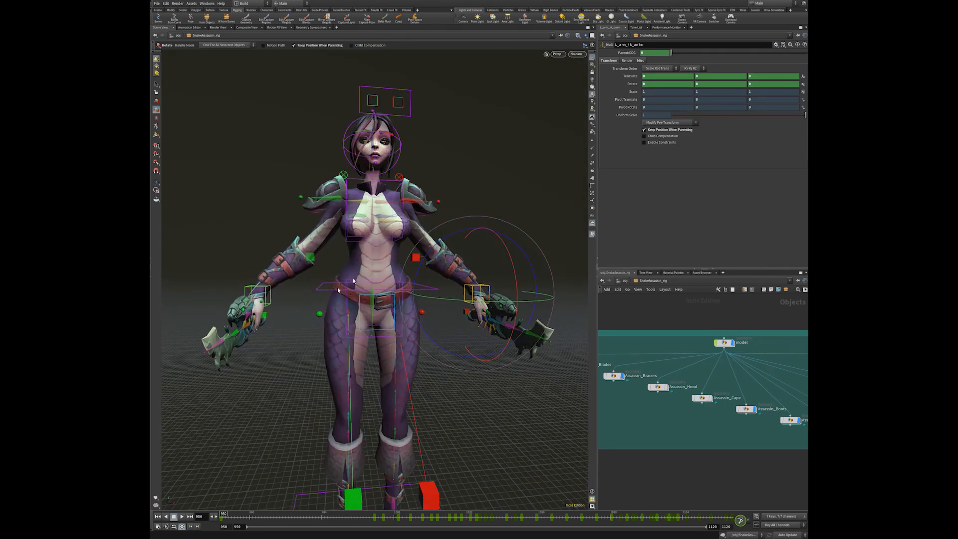
pyautogui.click(321, 290)
pyautogui.keyDown('alt'); pyautogui.moveTo(378, 293); pyautogui.dragTo(340, 299, button='right'); pyautogui.keyUp('alt')
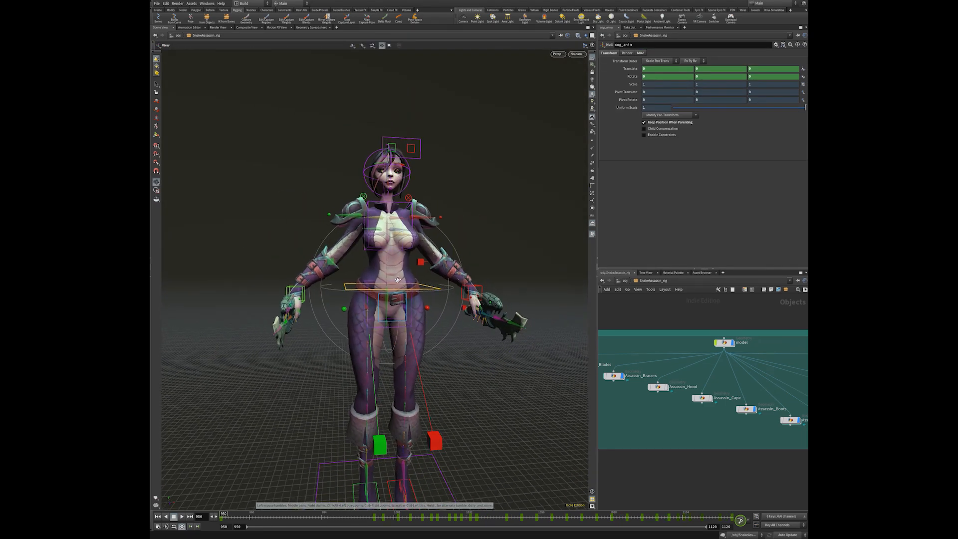
pyautogui.keyDown('alt'); pyautogui.moveTo(339, 299); pyautogui.dragTo(334, 285, button='middle'); pyautogui.keyUp('alt')
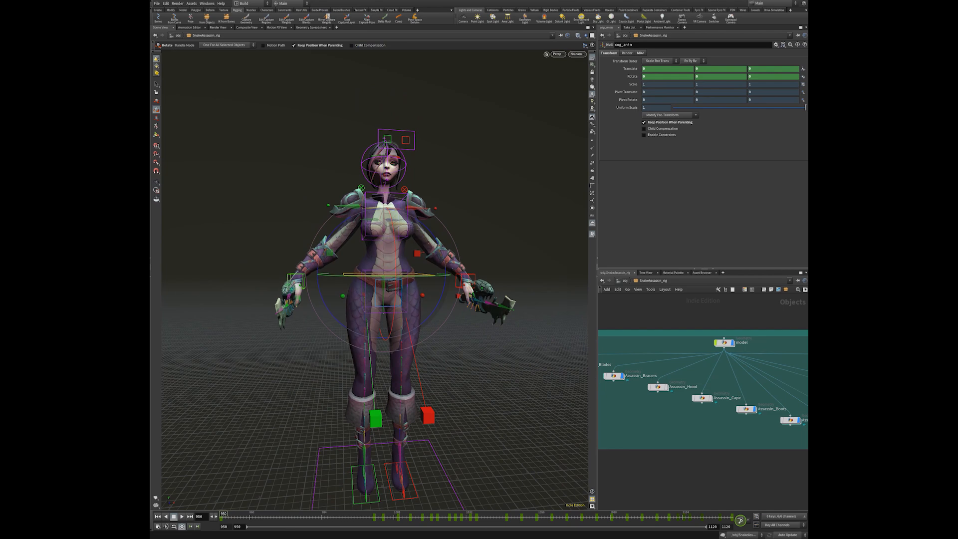
# Switch to Visual Studio Code and read through the rigNulls function in riggingNulls.py
pyautogui.hotkey('alt', 'Tab')
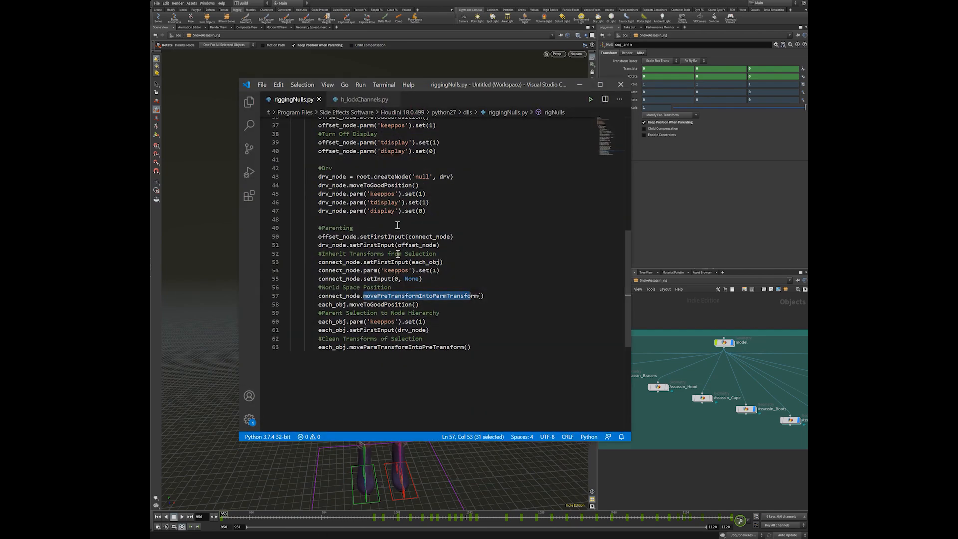
pyautogui.scroll(12, 396, 248)
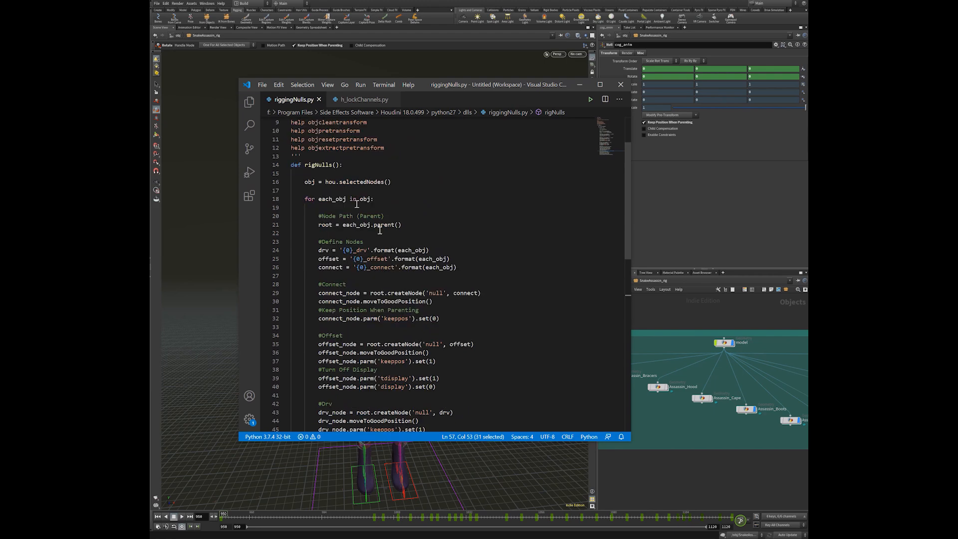
pyautogui.scroll(-4, 353, 168)
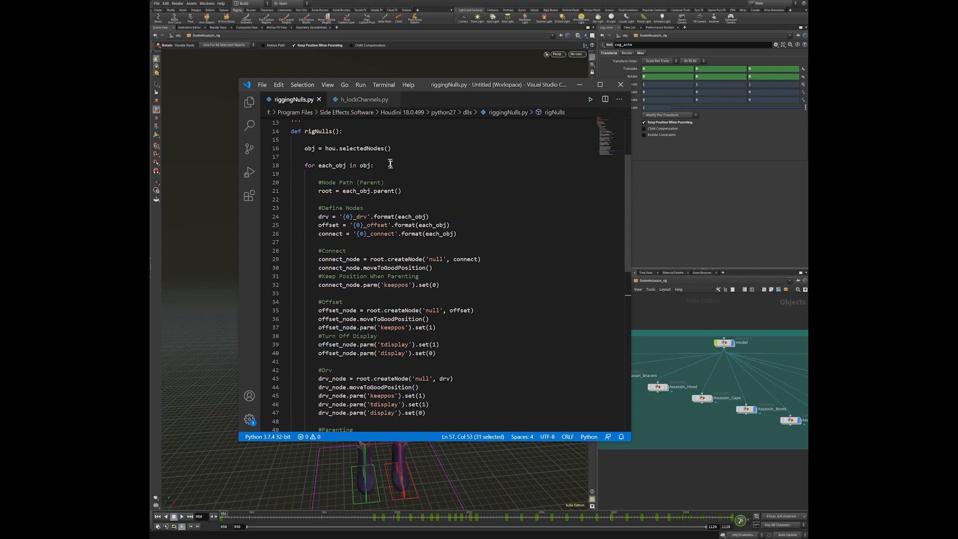
# Switch to Houdini, open the Python Source Editor and reposition it over the viewport
pyautogui.click(206, 4)
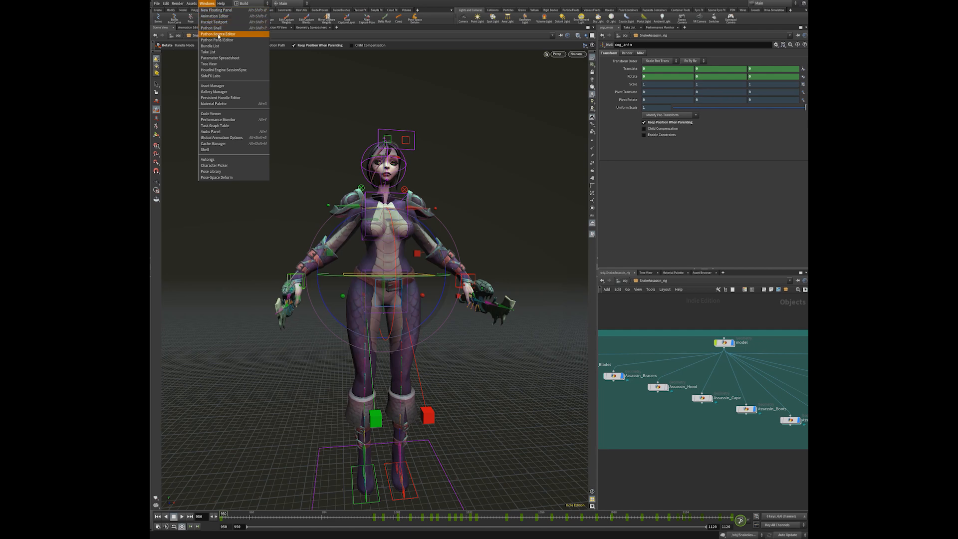
pyautogui.click(218, 34)
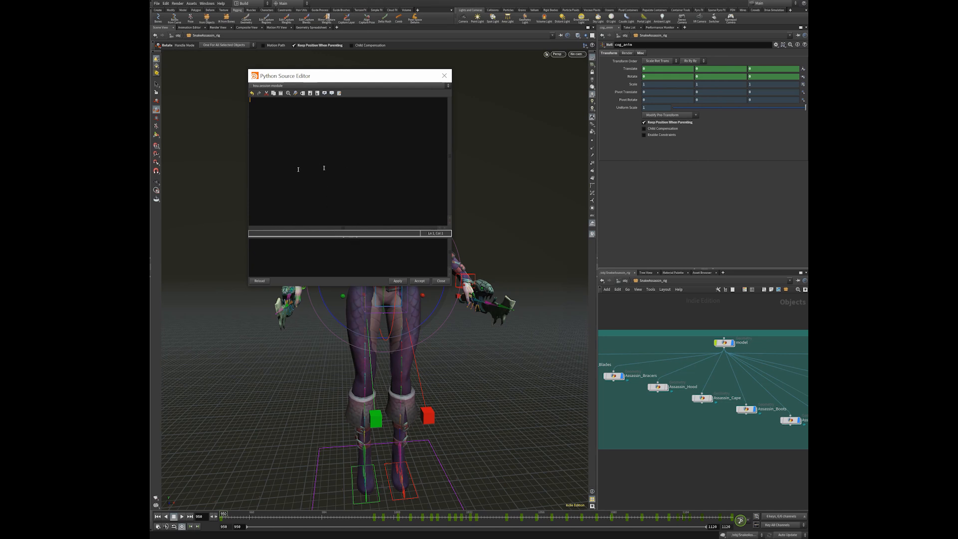
pyautogui.moveTo(333, 84); pyautogui.dragTo(303, 131)
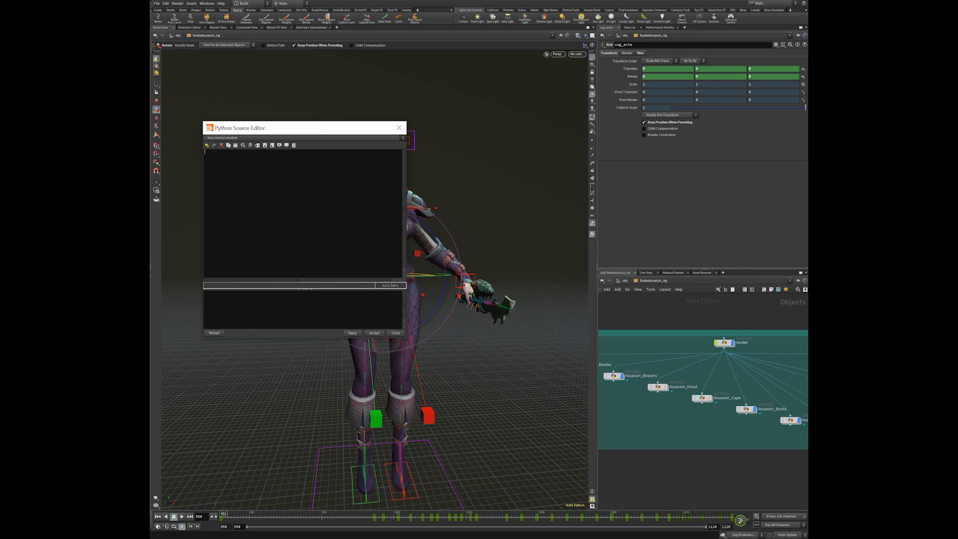
# Switch to Visual Studio Code and read through the rigNulls function in riggingNulls.py, moving the window beside the Python Source Editor
pyautogui.hotkey('alt', 'Tab')
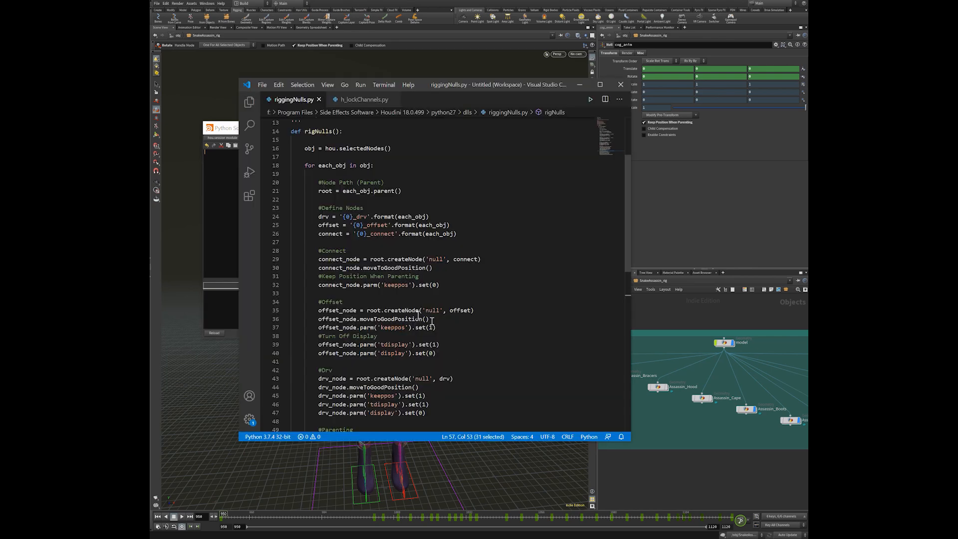
pyautogui.scroll(-8, 384, 283)
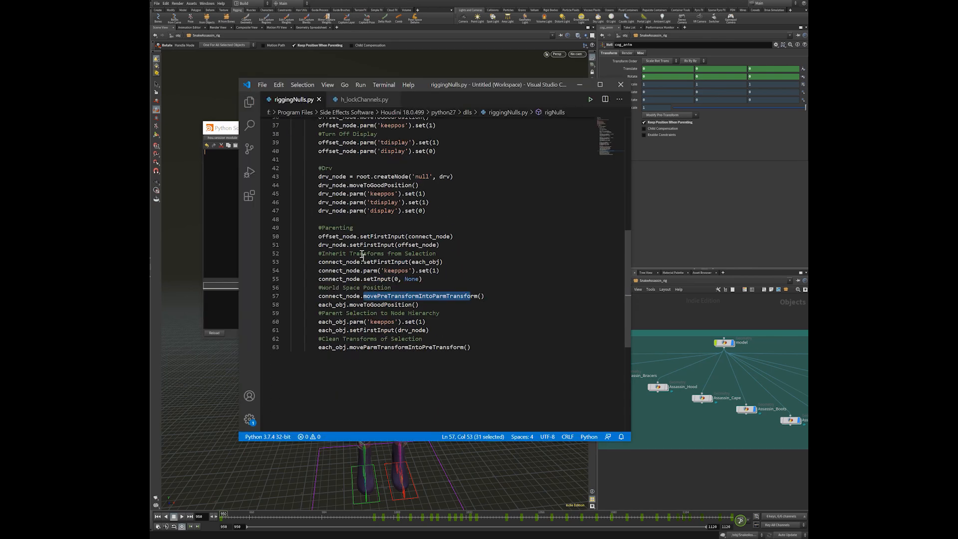
pyautogui.scroll(4, 472, 397)
pyautogui.moveTo(424, 85); pyautogui.dragTo(534, 88)
pyautogui.scroll(-3, 493, 285)
pyautogui.scroll(3, 493, 285)
pyautogui.scroll(4, 493, 286)
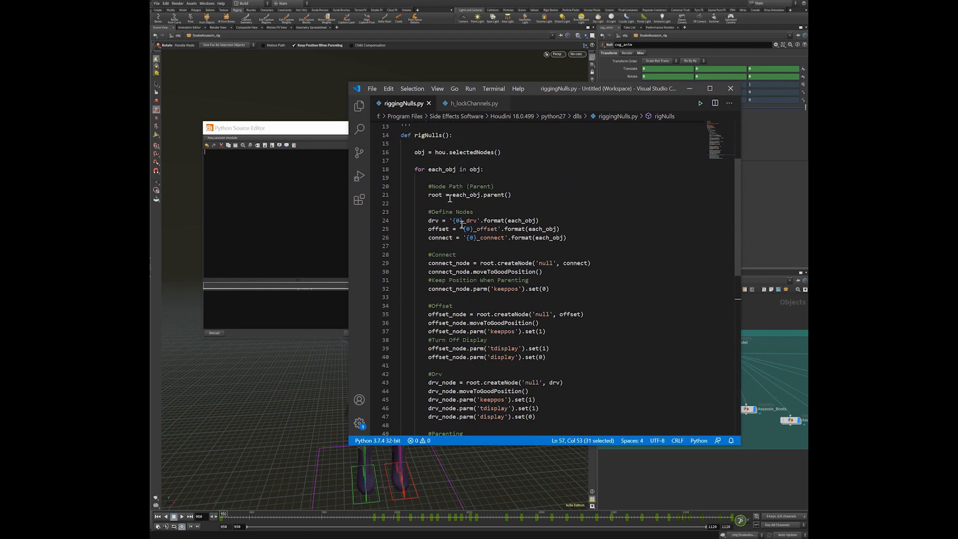
pyautogui.scroll(-4, 519, 329)
pyautogui.scroll(-4, 522, 393)
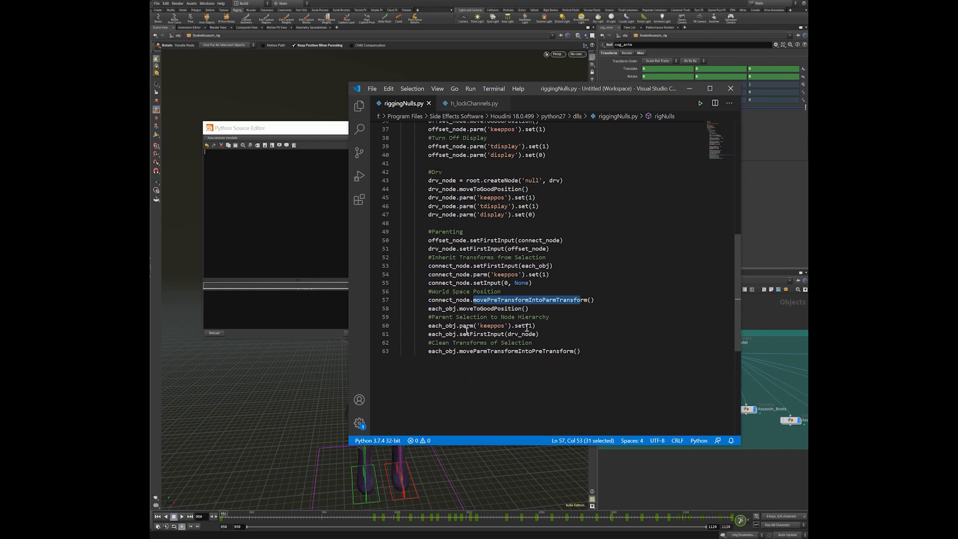
pyautogui.scroll(10, 518, 304)
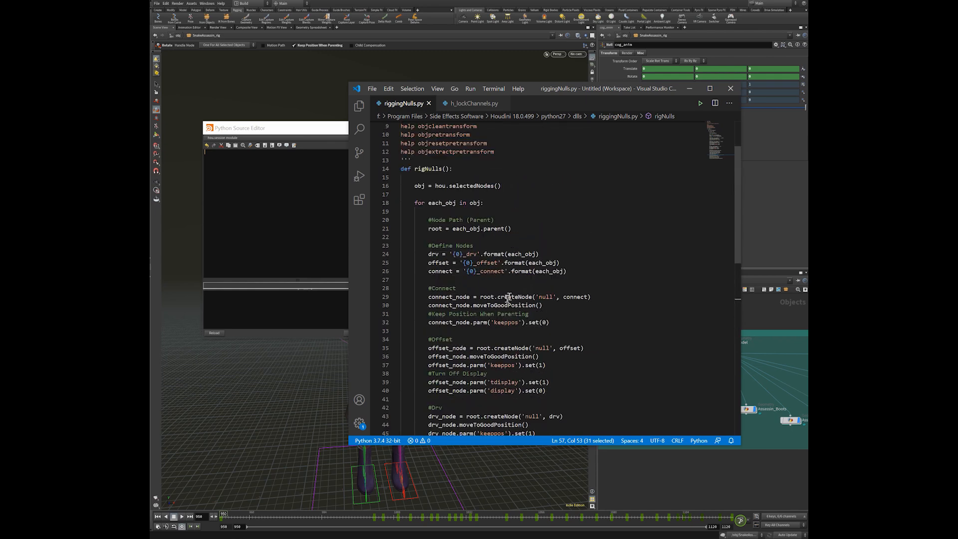
# Return to Houdini, reposition the Python Source Editor and clear the cog_anim selection in the viewport
pyautogui.click(280, 207)
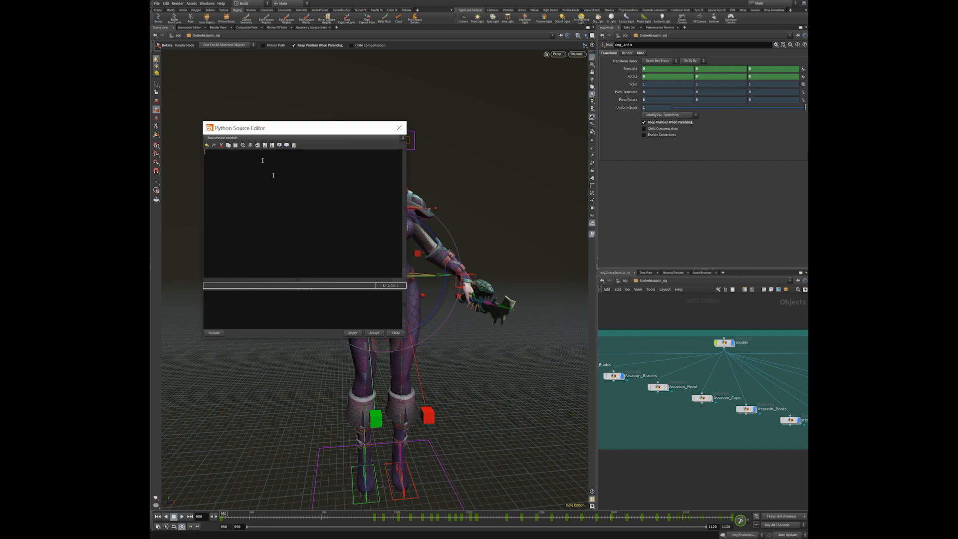
pyautogui.moveTo(275, 132); pyautogui.dragTo(307, 94)
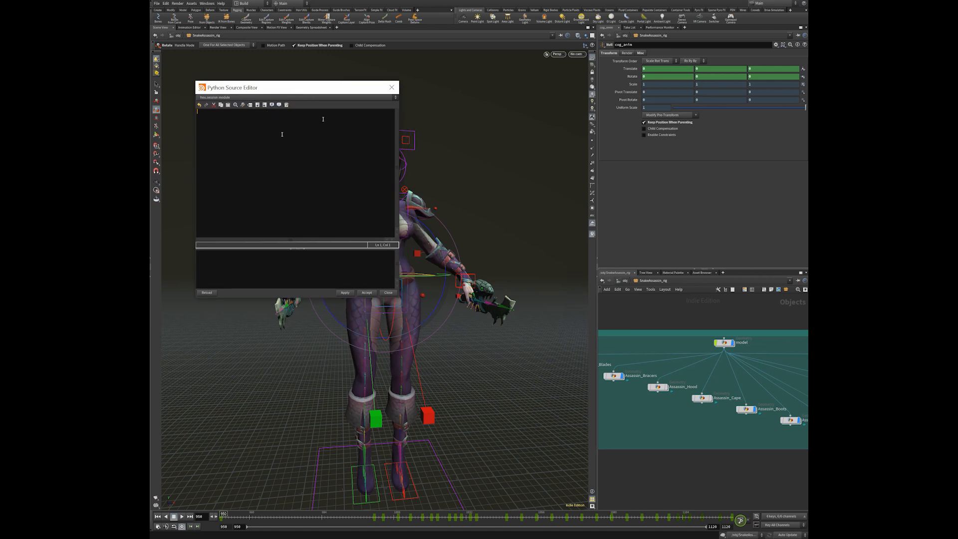
pyautogui.click(470, 202)
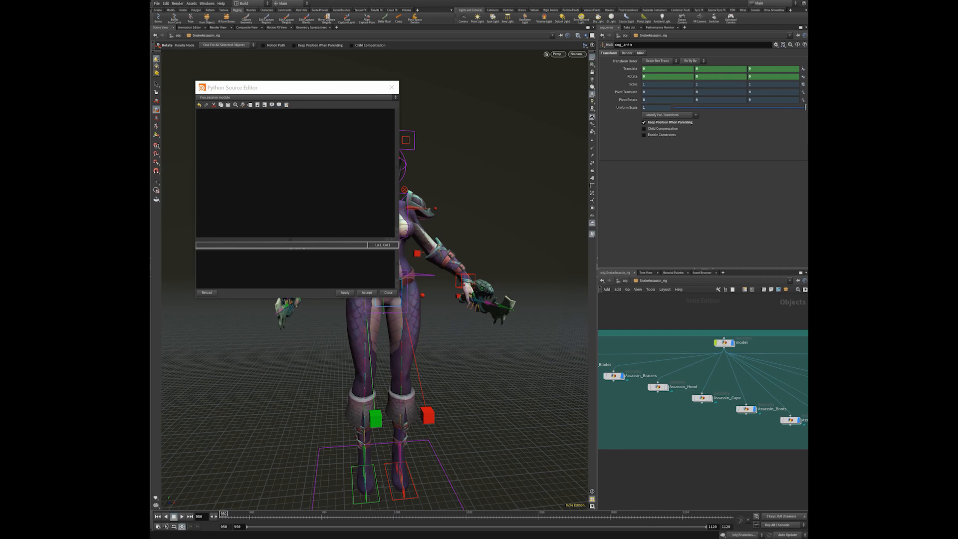
# Switch to Visual Studio Code, open h_lockChannels.py and read through its channel-locking functions
pyautogui.hotkey('alt', 'Tab')
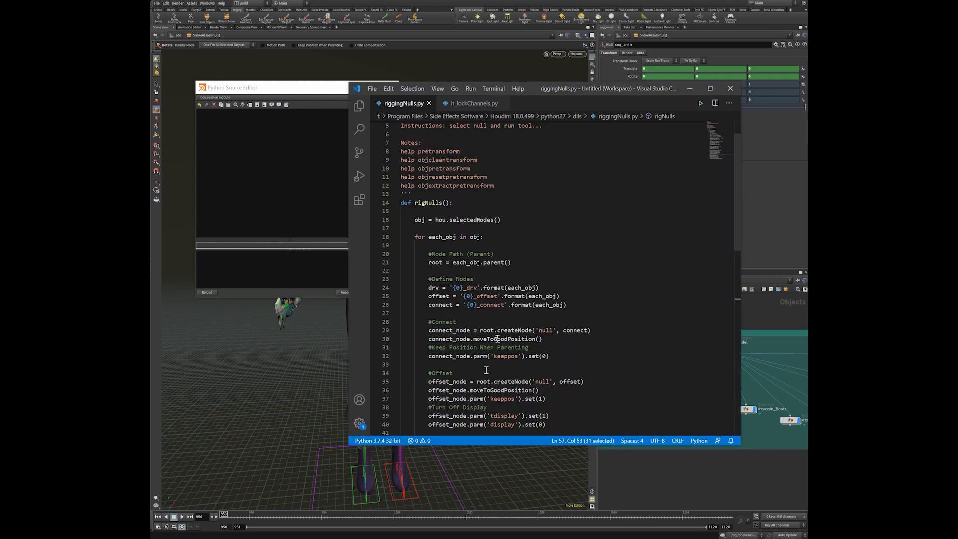
pyautogui.click(474, 105)
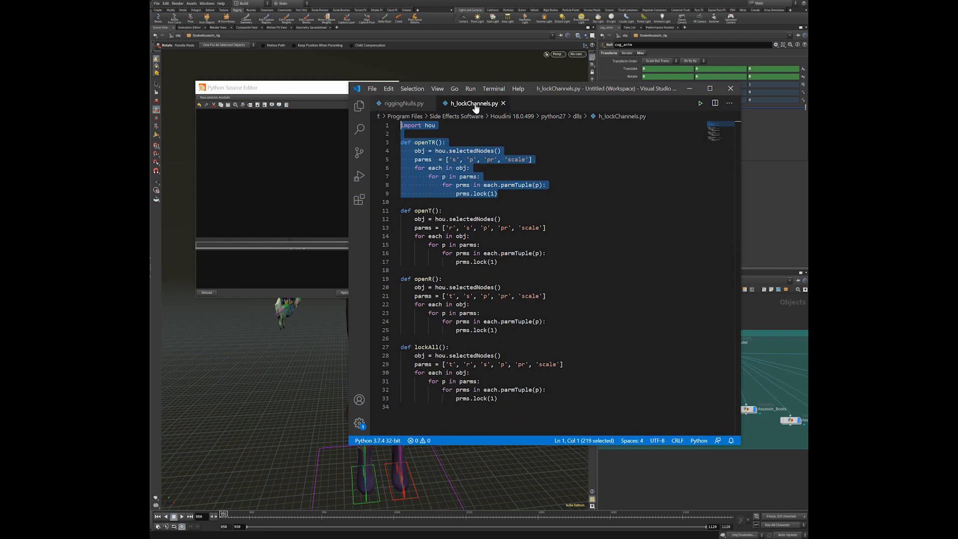
pyautogui.click(528, 202)
pyautogui.scroll(-5, 486, 295)
pyautogui.scroll(5, 496, 305)
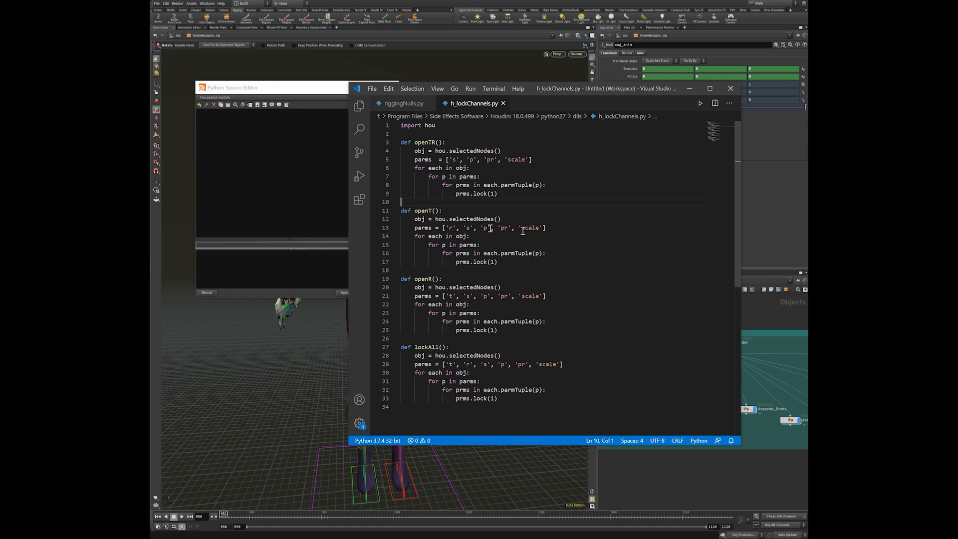
# Copy the hou import and the openTR function into Houdini's Python Source Editor, and minimize Visual Studio Code
pyautogui.moveTo(499, 201); pyautogui.dragTo(418, 135)
pyautogui.click(456, 168)
pyautogui.moveTo(500, 195); pyautogui.dragTo(408, 151)
pyautogui.click(408, 151)
pyautogui.moveTo(497, 193); pyautogui.dragTo(402, 128)
pyautogui.hotkey('ctrl', 'c')
pyautogui.click(278, 156)
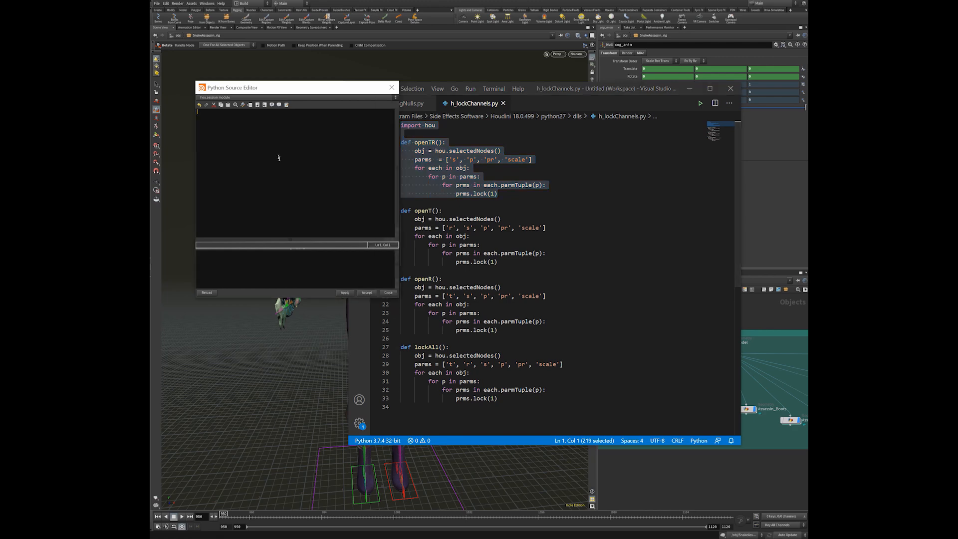
pyautogui.hotkey('ctrl', 'v')
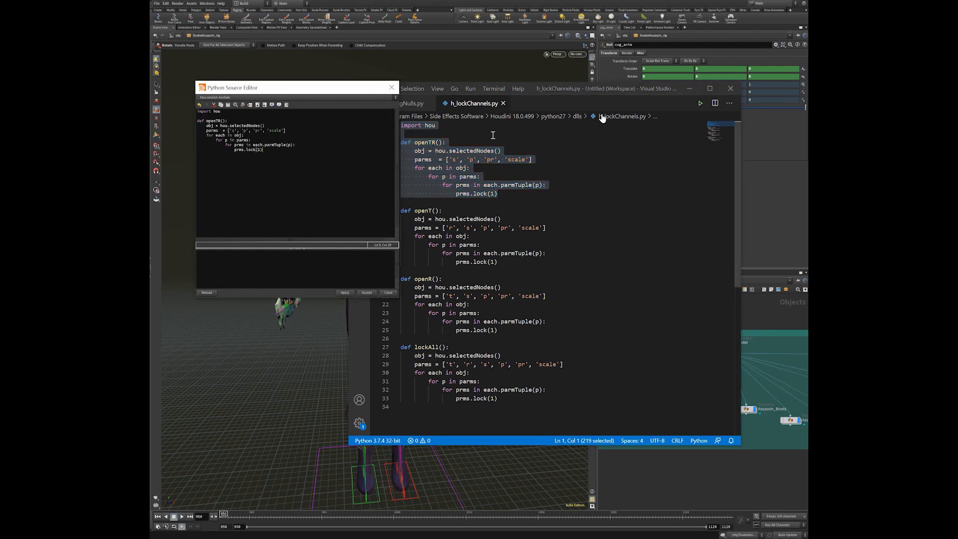
pyautogui.click(693, 91)
pyautogui.click(689, 89)
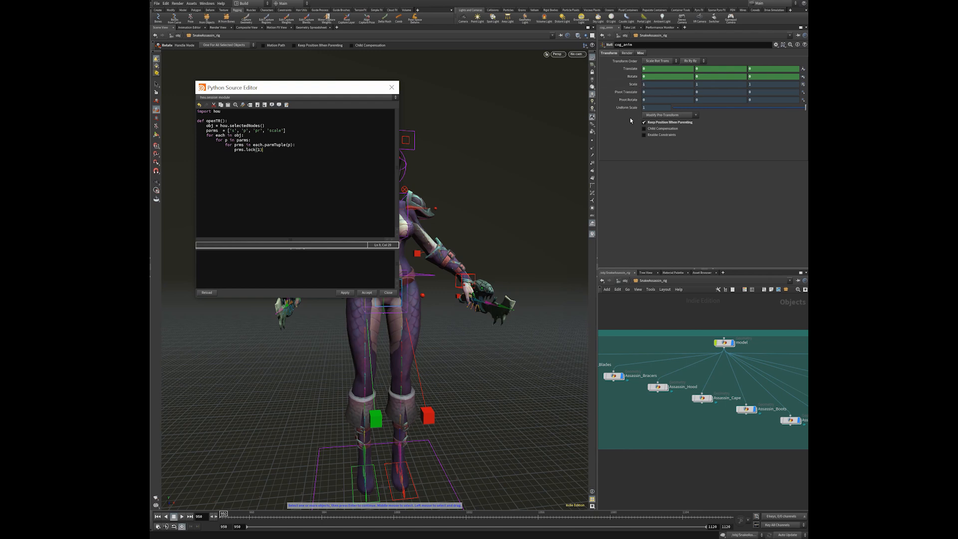
# Examine the pasted script by highlighting its 's' and 'scale' entries, the hou import and the openTR function name
pyautogui.doubleClick(232, 130)
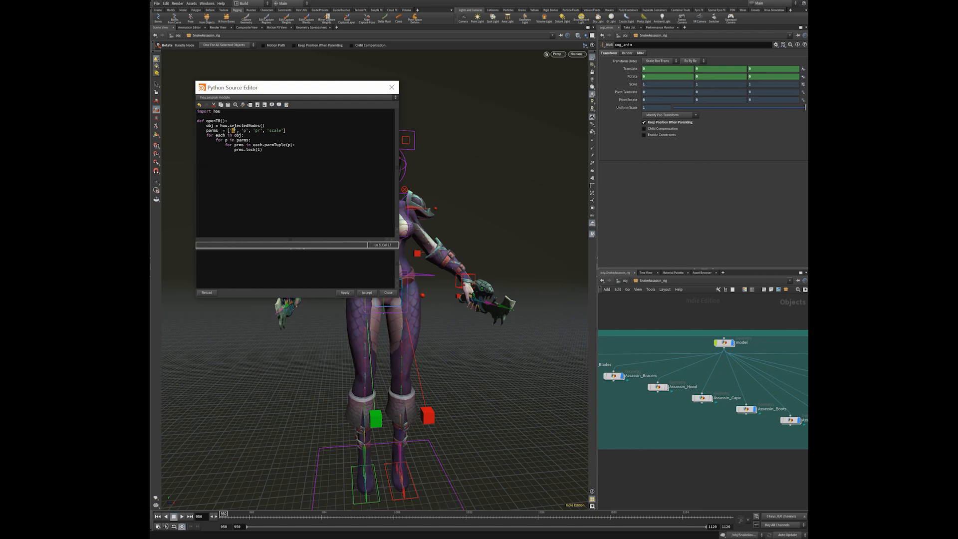
pyautogui.write('s')
pyautogui.doubleClick(275, 130)
pyautogui.click(219, 111)
pyautogui.moveTo(218, 111); pyautogui.dragTo(198, 108)
pyautogui.click(216, 111)
pyautogui.doubleClick(225, 112)
pyautogui.moveTo(206, 120); pyautogui.dragTo(226, 121)
pyautogui.click(225, 121)
# Add a Null node in the empty network area below the model group
pyautogui.scroll(-5, 690, 449)
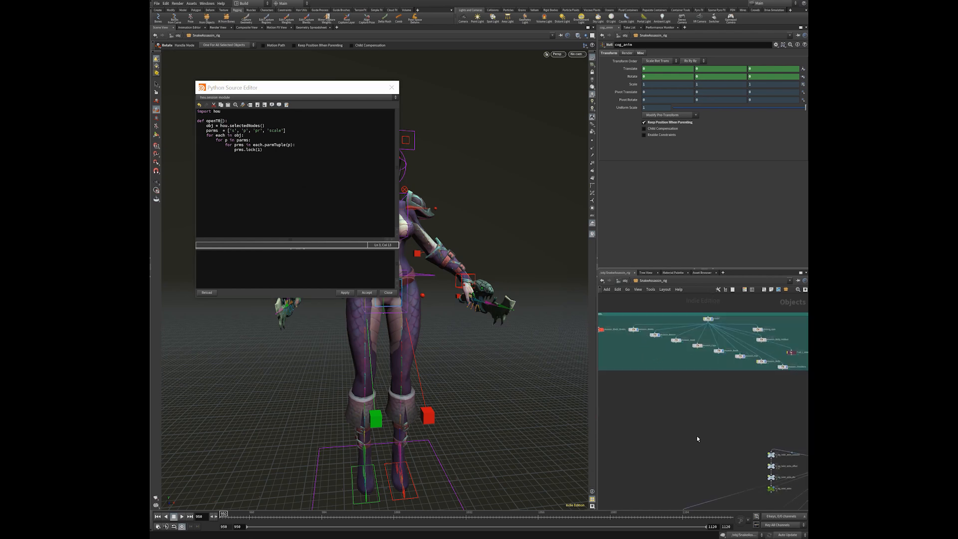
pyautogui.press('Tab')
pyautogui.write('null')
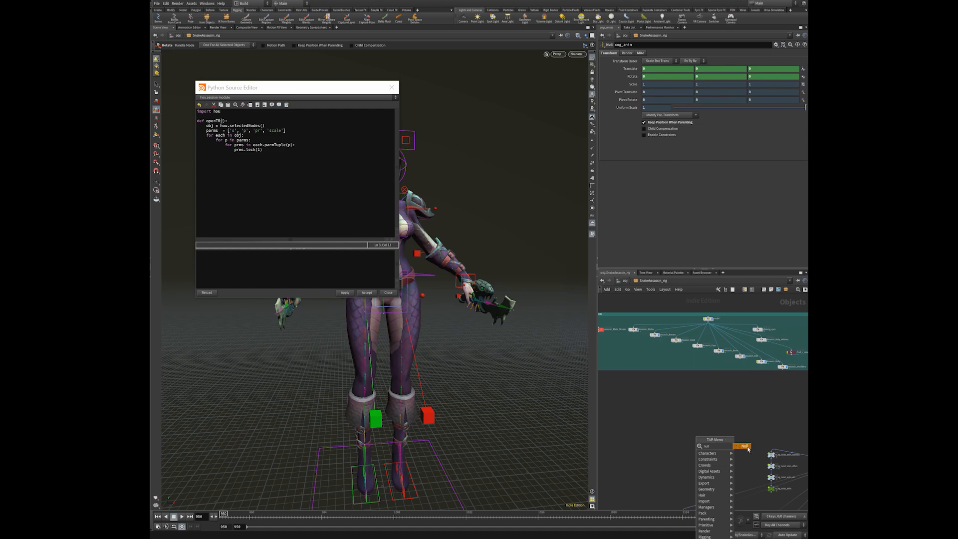
pyautogui.press('Return')
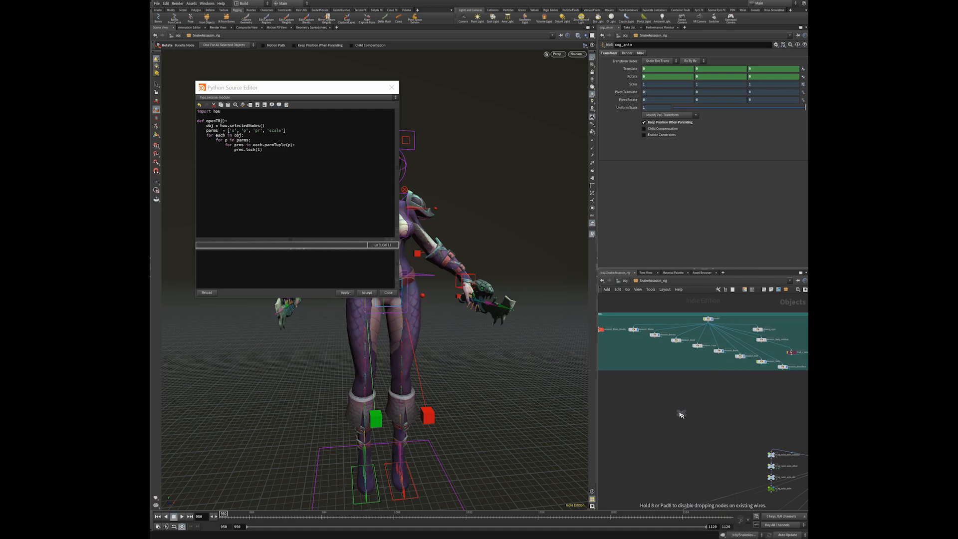
pyautogui.click(671, 403)
# Move the new null beside the character, to a translation of about 3.7, 5.9, 0.2
pyautogui.moveTo(487, 336); pyautogui.dragTo(474, 395)
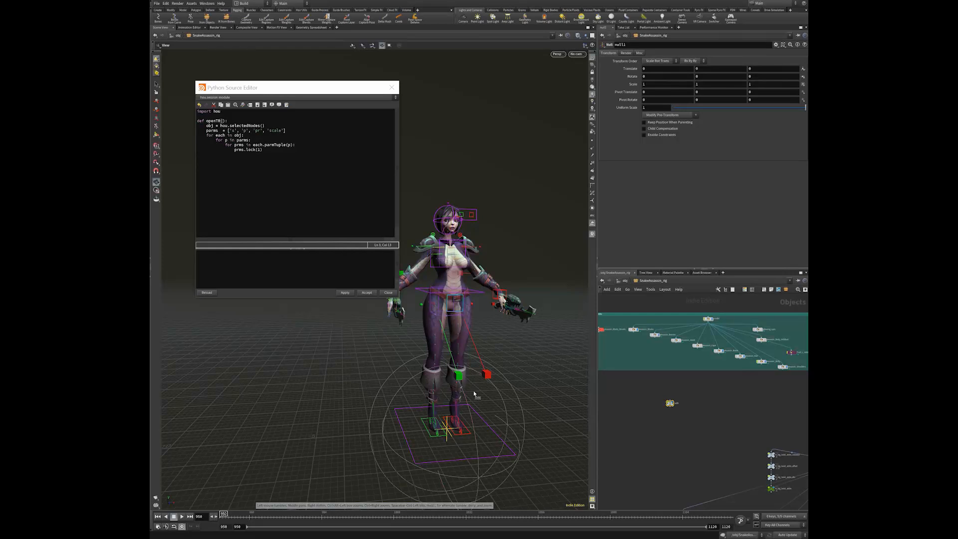
pyautogui.press('t')
pyautogui.moveTo(449, 429); pyautogui.dragTo(547, 281)
pyautogui.keyDown('alt'); pyautogui.moveTo(500, 348); pyautogui.dragTo(448, 378, button='middle'); pyautogui.keyUp('alt')
pyautogui.keyDown('alt'); pyautogui.scroll(3, 389, 376); pyautogui.keyUp('alt')
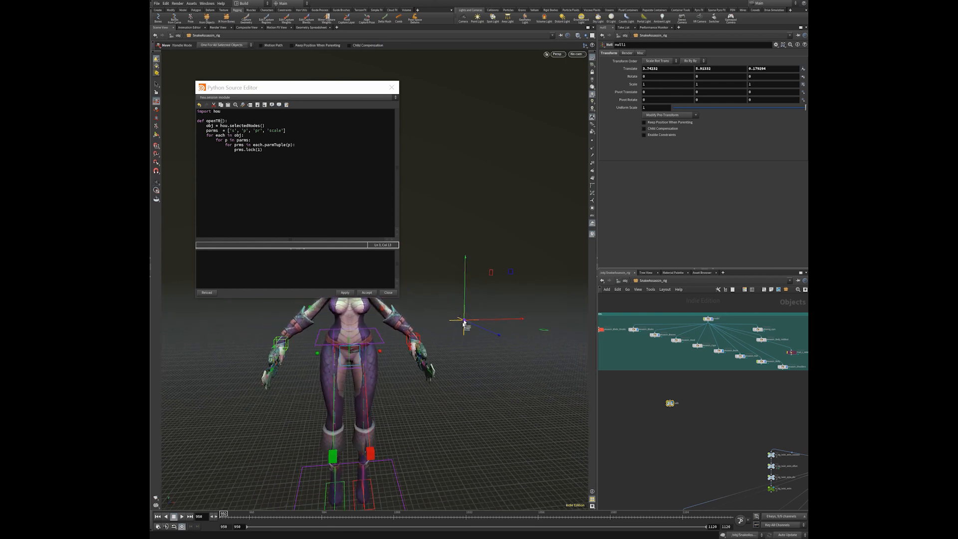
# Set the null's control type to Circles, turn on Shaded Mode and return to its transform parameters
pyautogui.click(640, 53)
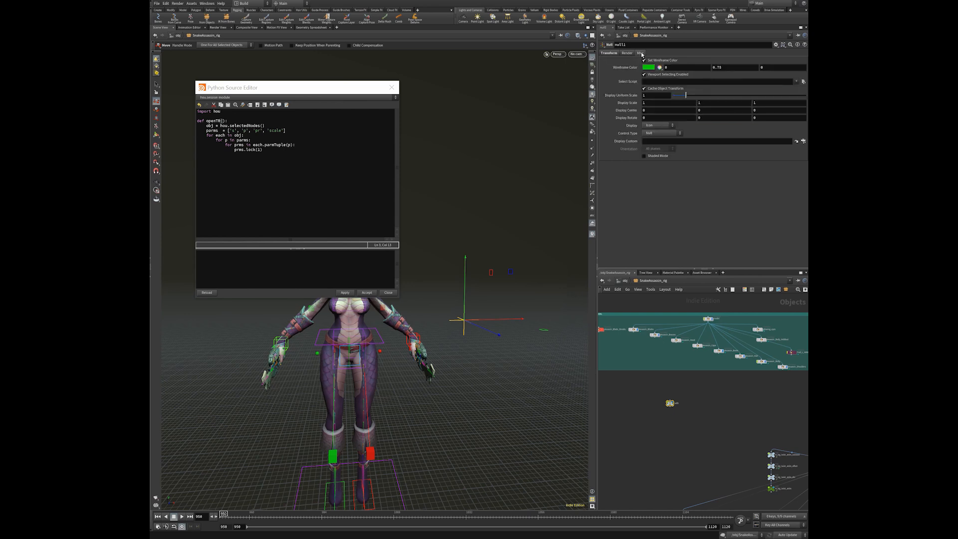
pyautogui.click(655, 134)
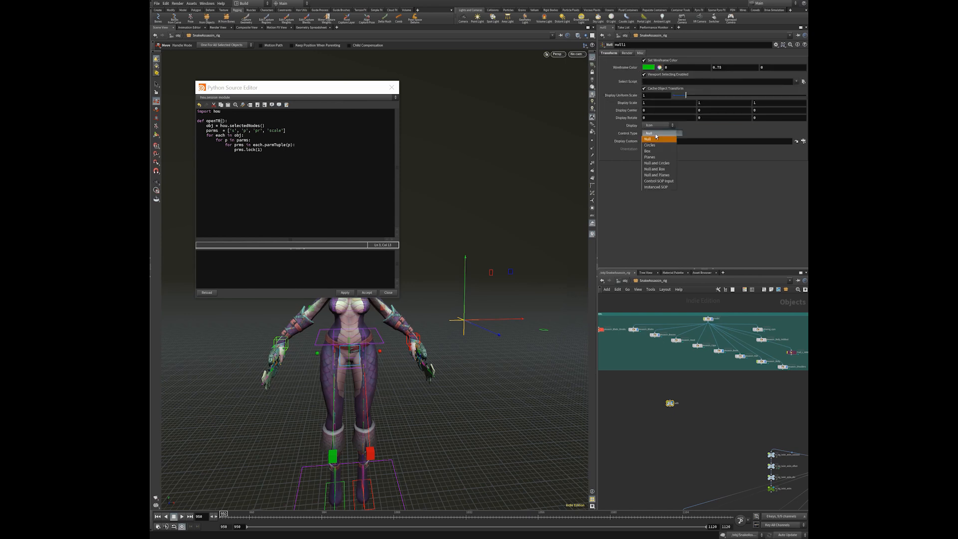
pyautogui.click(654, 145)
pyautogui.moveTo(434, 358); pyautogui.dragTo(375, 375)
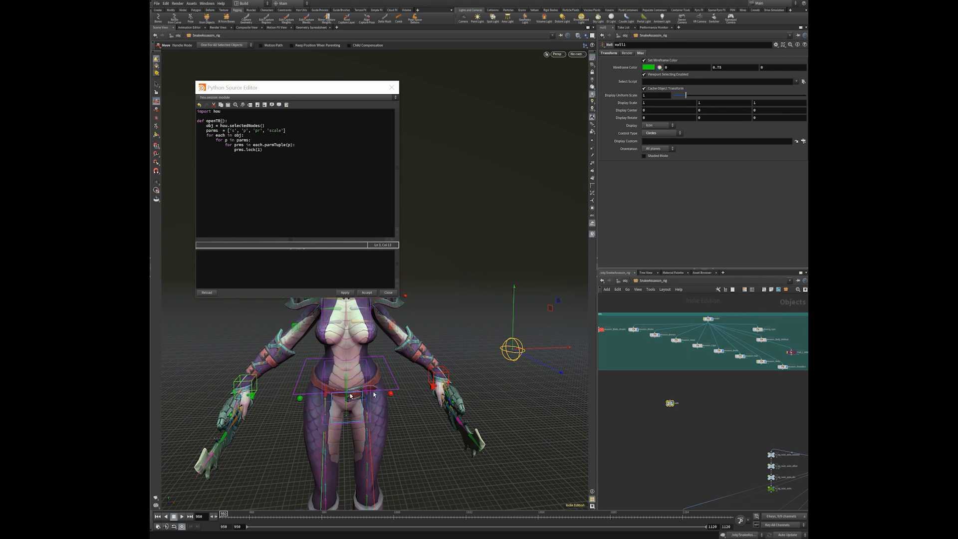
pyautogui.keyDown('alt'); pyautogui.moveTo(376, 363); pyautogui.dragTo(434, 413, button='middle'); pyautogui.keyUp('alt')
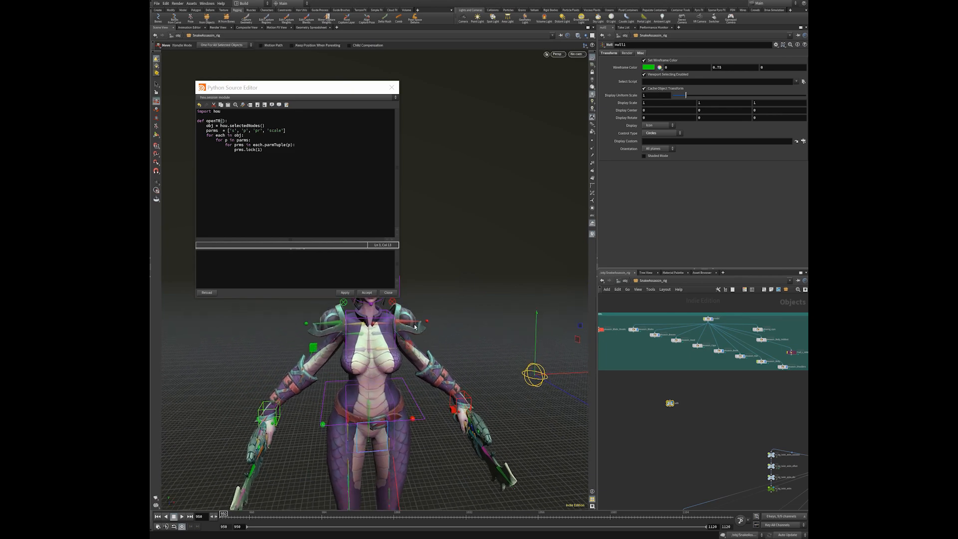
pyautogui.keyDown('alt'); pyautogui.moveTo(506, 363); pyautogui.dragTo(424, 257, button='middle'); pyautogui.keyUp('alt')
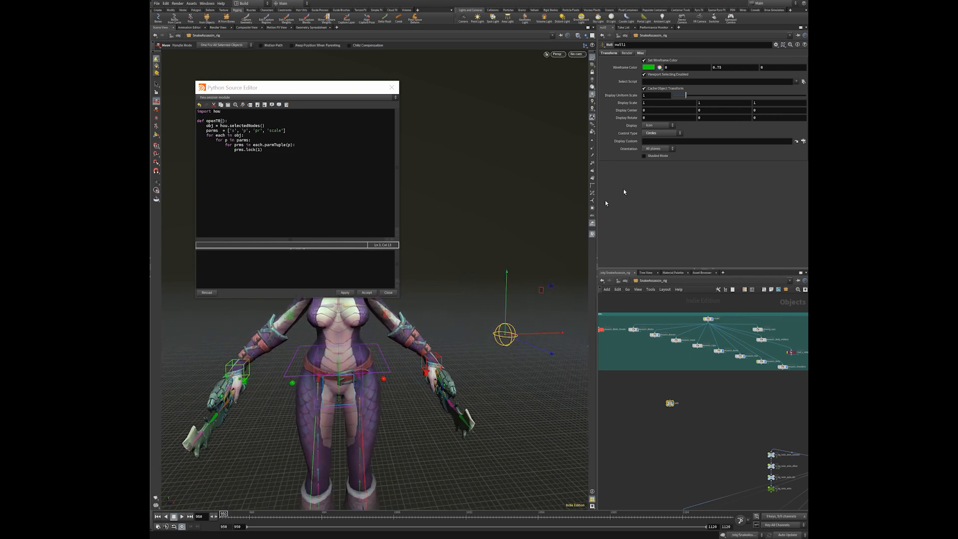
pyautogui.click(656, 156)
pyautogui.click(609, 53)
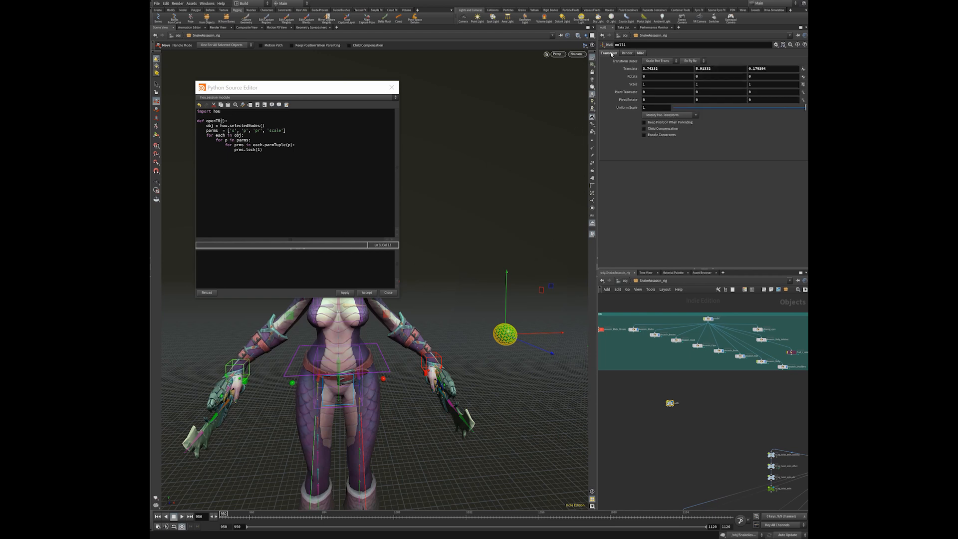
# Add an openTR() call below the function and run the script to lock the null's scale and pivot channels
pyautogui.click(344, 293)
pyautogui.click(206, 121)
pyautogui.moveTo(206, 120); pyautogui.dragTo(225, 121)
pyautogui.click(206, 121)
pyautogui.moveTo(206, 121); pyautogui.dragTo(224, 120)
pyautogui.click(274, 150)
pyautogui.write('openTR()')
pyautogui.moveTo(216, 160); pyautogui.dragTo(198, 161)
pyautogui.click(363, 293)
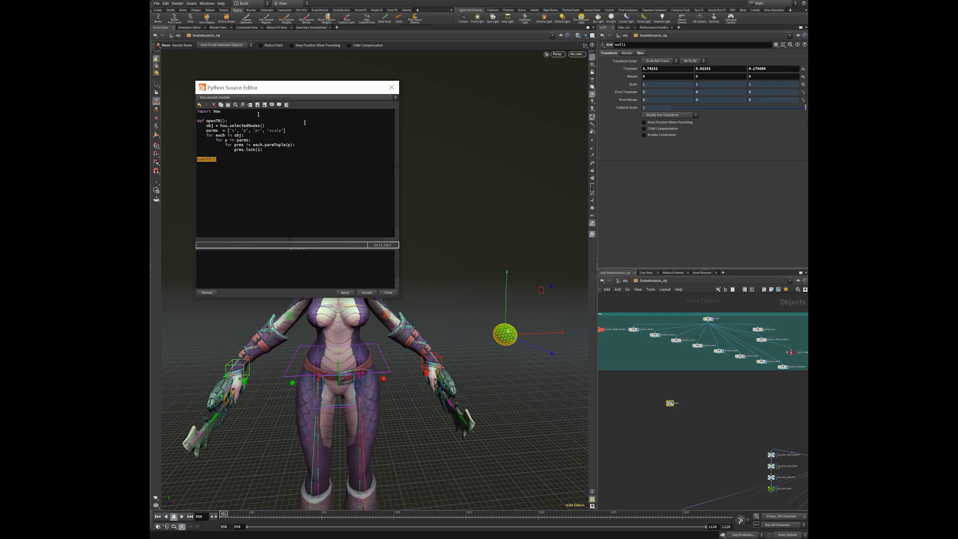
# Examine the hou.selectedNodes() assignment and the parms list in openTR by highlighting each part
pyautogui.click(250, 139)
pyautogui.moveTo(206, 126); pyautogui.dragTo(274, 127)
pyautogui.click(272, 127)
pyautogui.moveTo(205, 126); pyautogui.dragTo(277, 126)
pyautogui.click(277, 126)
pyautogui.doubleClick(209, 126)
pyautogui.click(213, 126)
pyautogui.doubleClick(207, 131)
pyautogui.click(217, 128)
pyautogui.click(245, 135)
pyautogui.moveTo(228, 131); pyautogui.dragTo(286, 129)
pyautogui.click(218, 131)
pyautogui.click(221, 132)
# Examine the nested for loops, the parmTuple(p) expression and the lock(1) call by highlighting each part
pyautogui.moveTo(207, 135); pyautogui.dragTo(246, 136)
pyautogui.click(246, 136)
pyautogui.moveTo(234, 135); pyautogui.dragTo(239, 136)
pyautogui.click(218, 140)
pyautogui.doubleClick(227, 140)
pyautogui.moveTo(236, 142); pyautogui.dragTo(249, 141)
pyautogui.click(246, 145)
pyautogui.moveTo(233, 144); pyautogui.dragTo(296, 145)
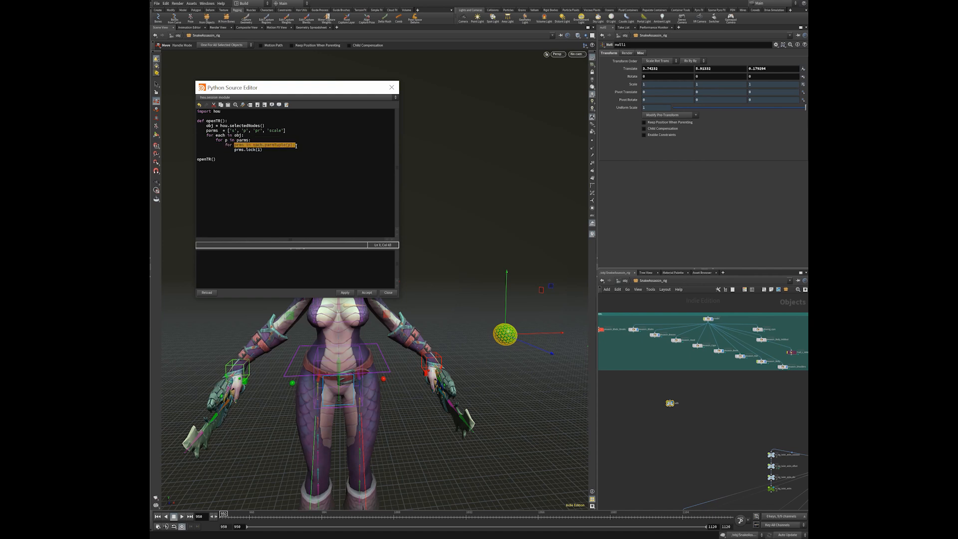
pyautogui.click(266, 151)
pyautogui.moveTo(246, 149); pyautogui.dragTo(260, 149)
# Delete all the code from the Python Source Editor and undo the deletion
pyautogui.moveTo(250, 91); pyautogui.dragTo(256, 84)
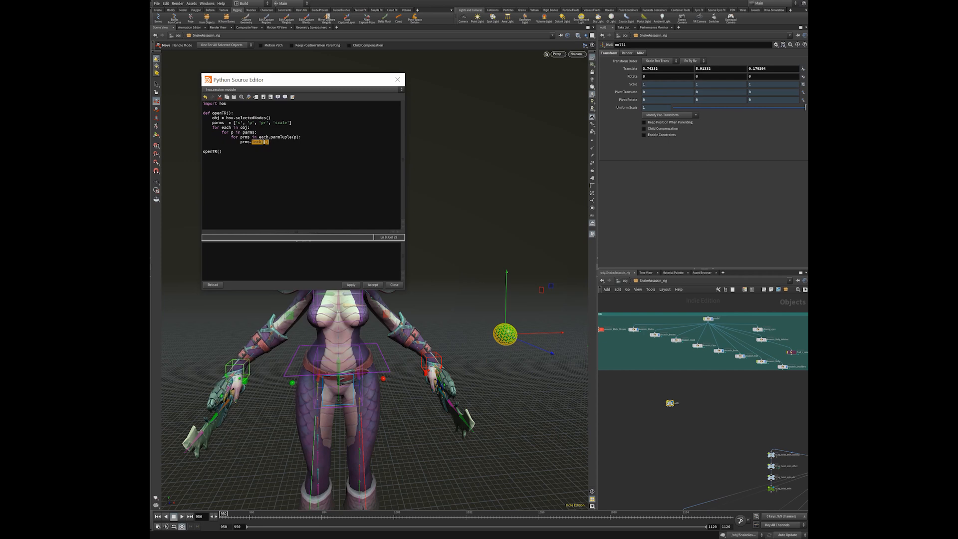
pyautogui.click(279, 143)
pyautogui.moveTo(249, 157); pyautogui.dragTo(190, 103)
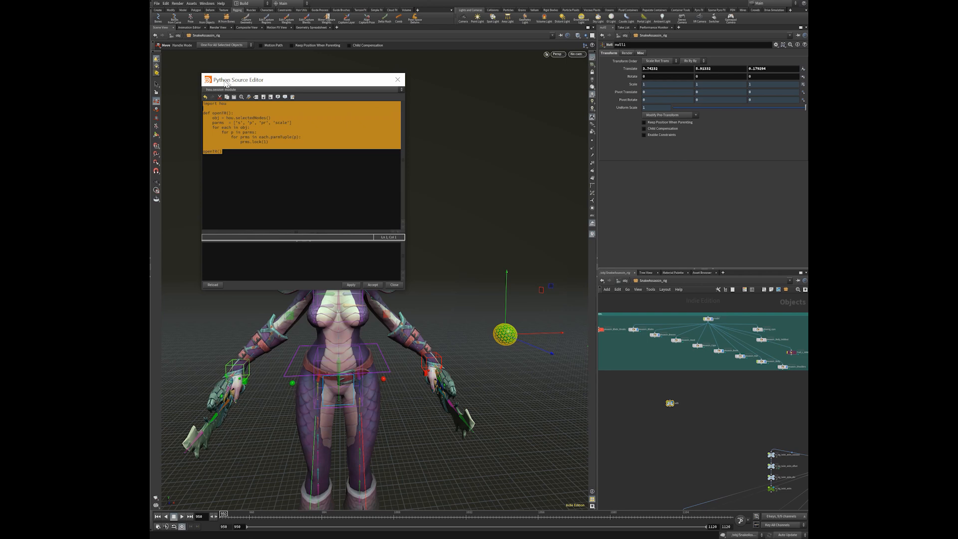
pyautogui.press('Delete')
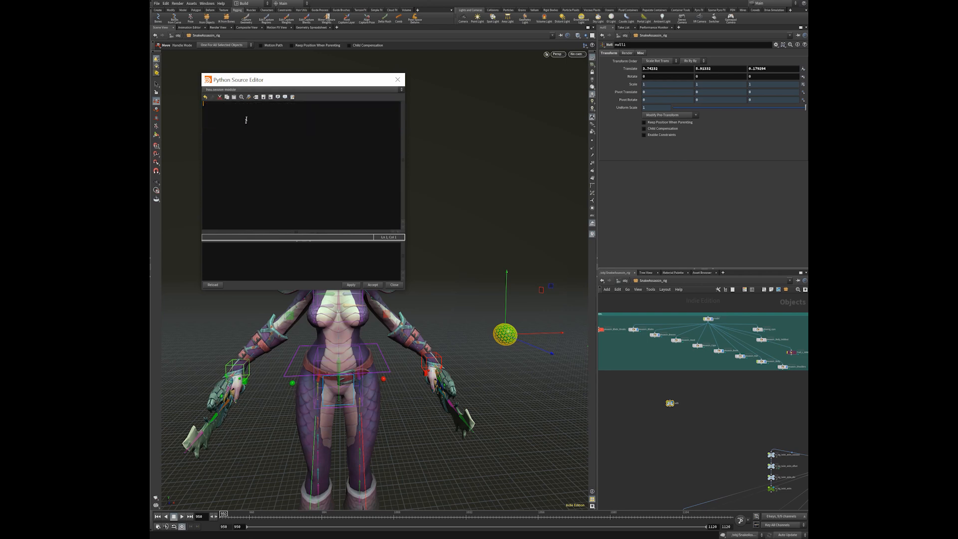
pyautogui.hotkey('ctrl', 'z')
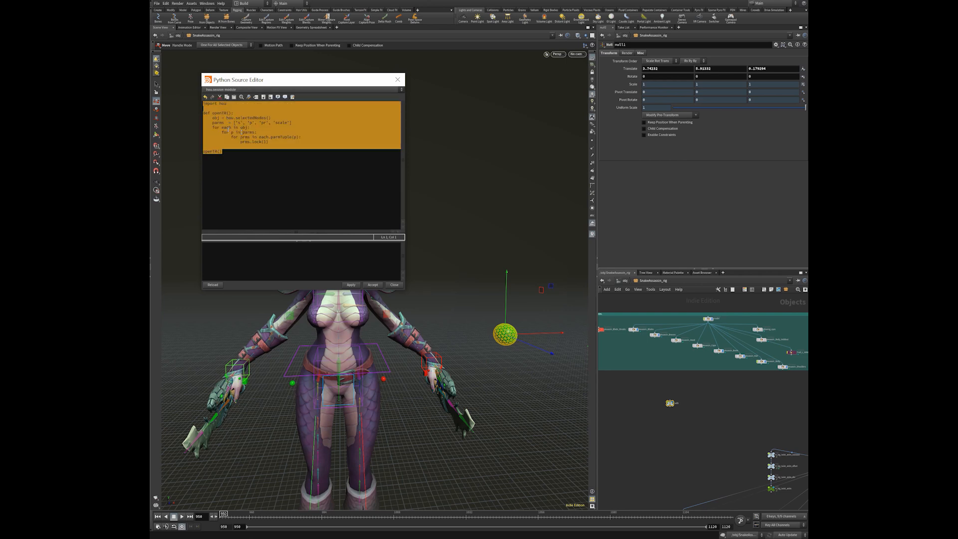
# Remove the openTR() call below the function in the Python Source Editor
pyautogui.click(230, 145)
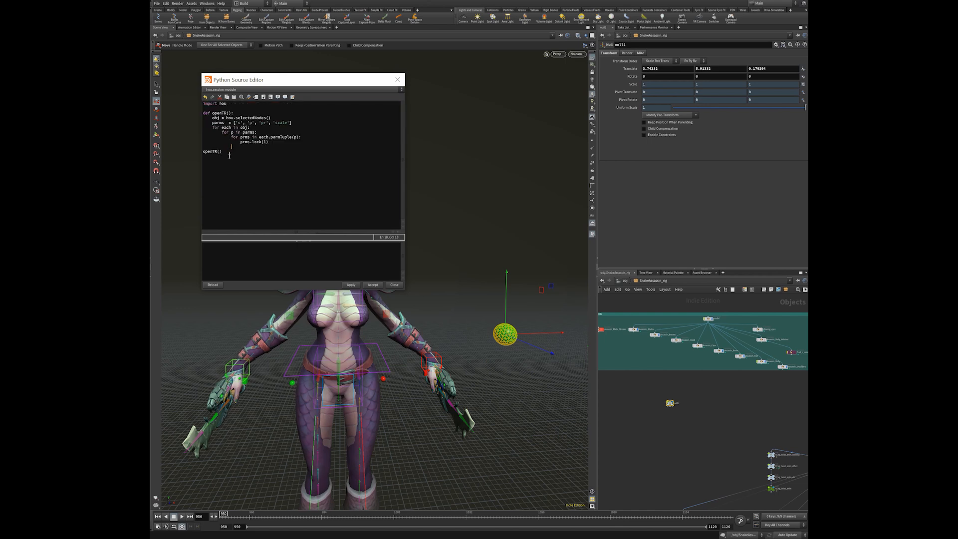
pyautogui.moveTo(222, 151); pyautogui.dragTo(202, 149)
pyautogui.click(232, 161)
pyautogui.moveTo(233, 155); pyautogui.dragTo(208, 148)
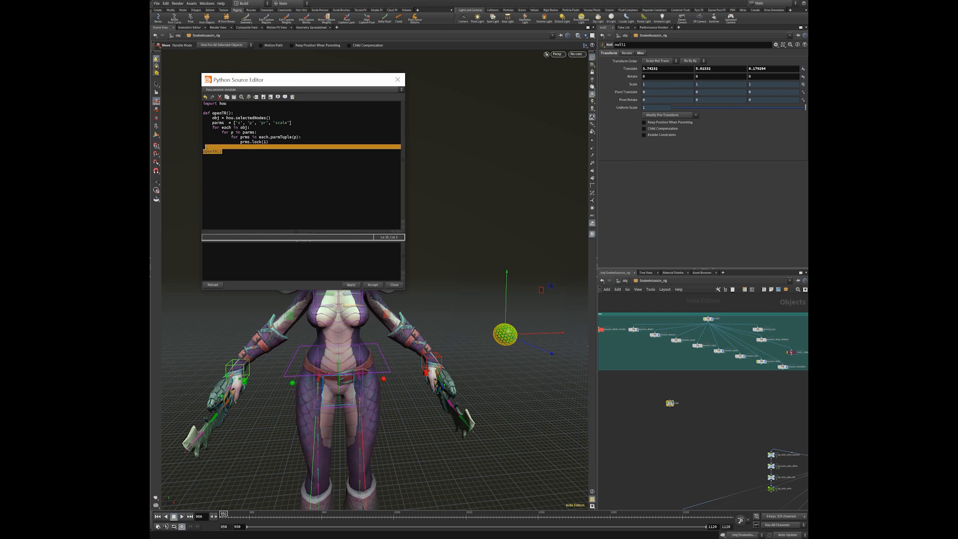
pyautogui.press('BackSpace')
# Delete the openTR function and the import hou line from the Python Source Editor
pyautogui.moveTo(266, 148); pyautogui.dragTo(259, 114)
pyautogui.click(250, 137)
pyautogui.moveTo(304, 151); pyautogui.dragTo(241, 137)
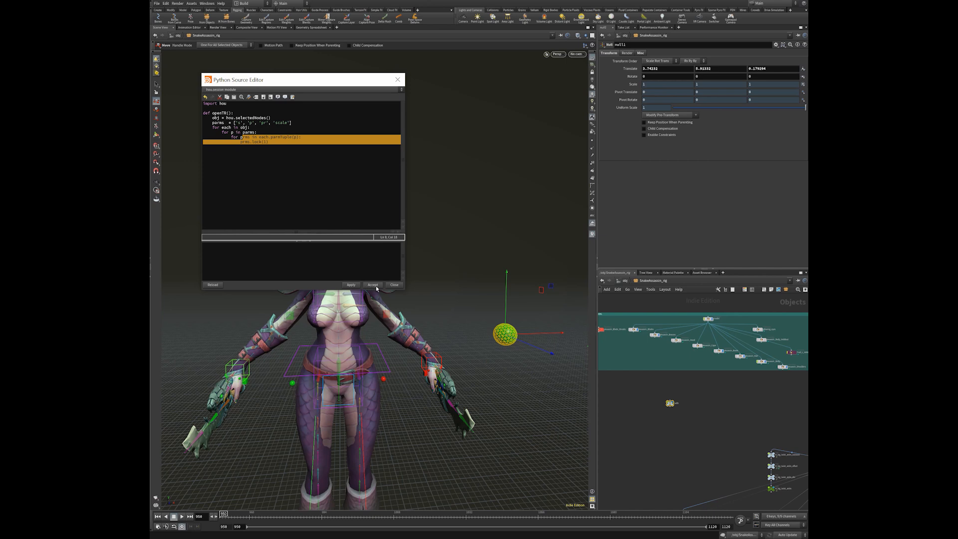
pyautogui.moveTo(290, 146); pyautogui.dragTo(198, 108)
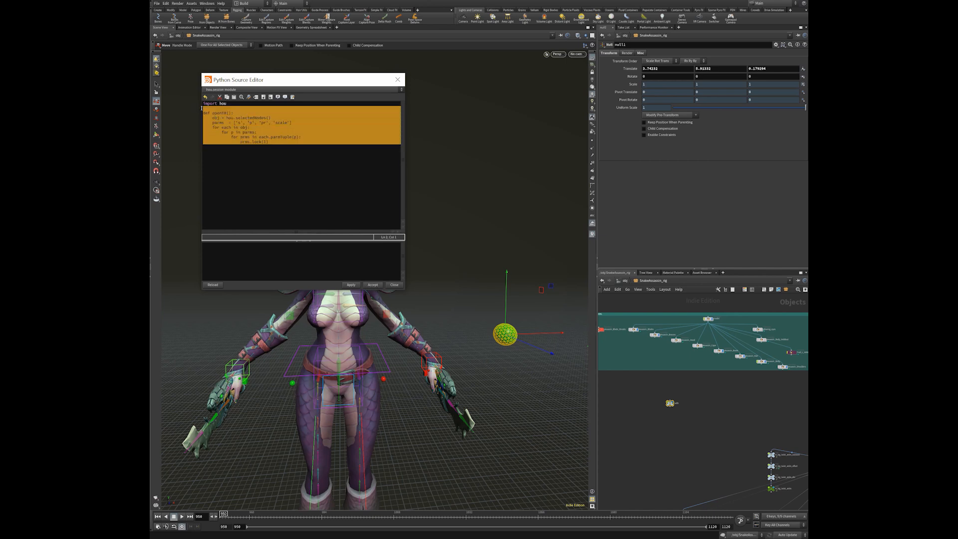
pyautogui.press('Delete')
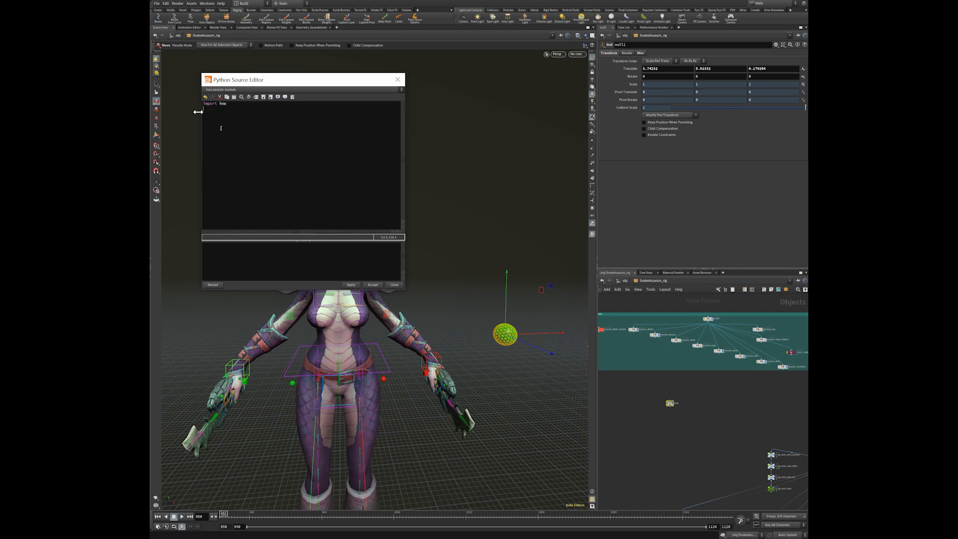
pyautogui.moveTo(202, 108); pyautogui.dragTo(201, 102)
pyautogui.press('Delete')
# Write "import sys" and "paths = sys.path" in the empty source editor
pyautogui.write('oty')
pyautogui.press('BackSpace')
pyautogui.press('BackSpace')
pyautogui.write('rt sy')
pyautogui.press('Return')
pyautogui.write('paths = sys.path')
pyautogui.press('Return')
pyautogui.moveTo(214, 113); pyautogui.dragTo(203, 113)
pyautogui.click(222, 114)
pyautogui.moveTo(215, 113); pyautogui.dragTo(198, 113)
pyautogui.click(210, 113)
# Add a "for path in paths:" loop that runs "print path" for each entry
pyautogui.click(221, 118)
pyautogui.moveTo(212, 118); pyautogui.dragTo(220, 118)
pyautogui.click(225, 118)
pyautogui.moveTo(213, 118); pyautogui.dragTo(222, 118)
pyautogui.click(224, 119)
pyautogui.write('in path')
pyautogui.press('Return')
pyautogui.write('nt')
pyautogui.moveTo(212, 118); pyautogui.dragTo(221, 118)
pyautogui.click(225, 118)
pyautogui.moveTo(244, 118); pyautogui.dragTo(230, 118)
pyautogui.click(238, 122)
# Run the script and examine the python27 path in the Houdini Console output, closing the console when done
pyautogui.click(351, 284)
pyautogui.moveTo(731, 459); pyautogui.dragTo(333, 192)
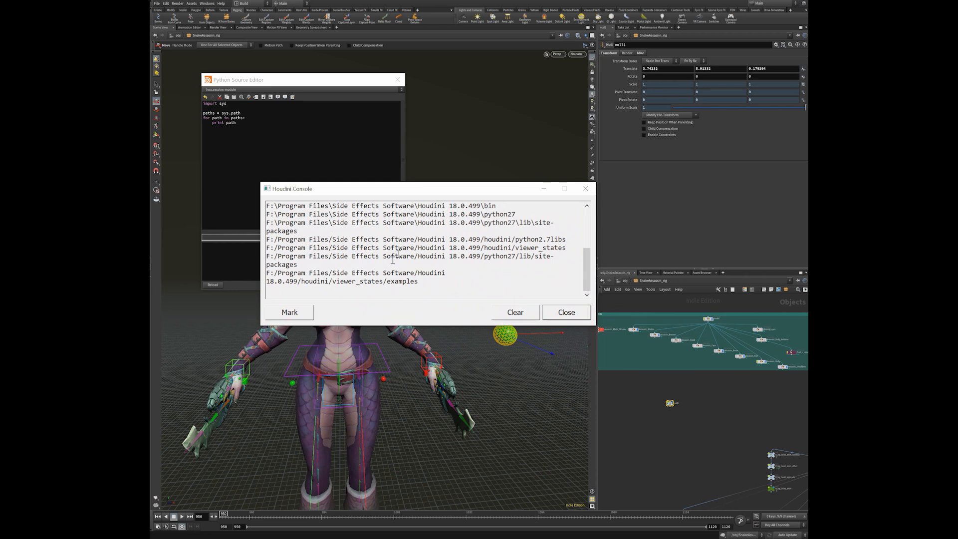
pyautogui.moveTo(267, 223); pyautogui.dragTo(515, 214)
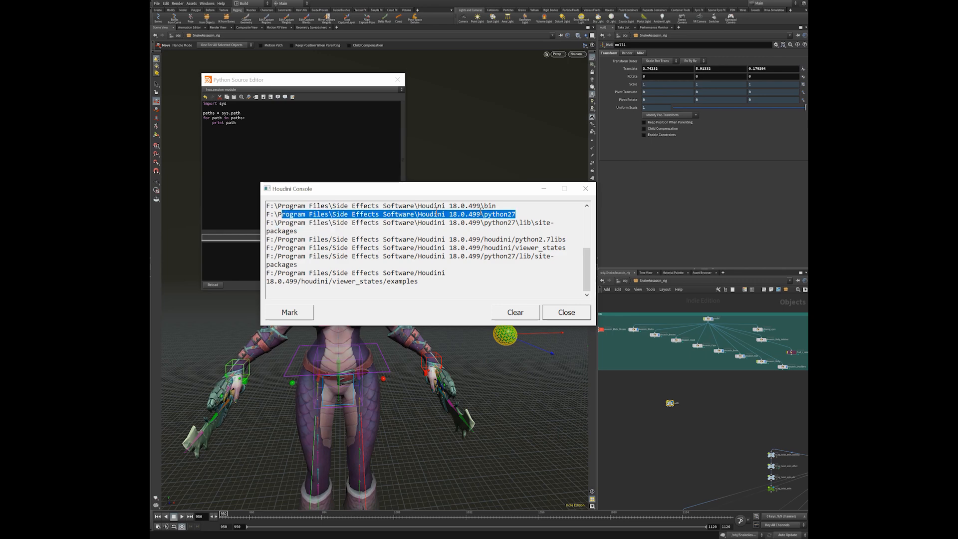
pyautogui.click(585, 190)
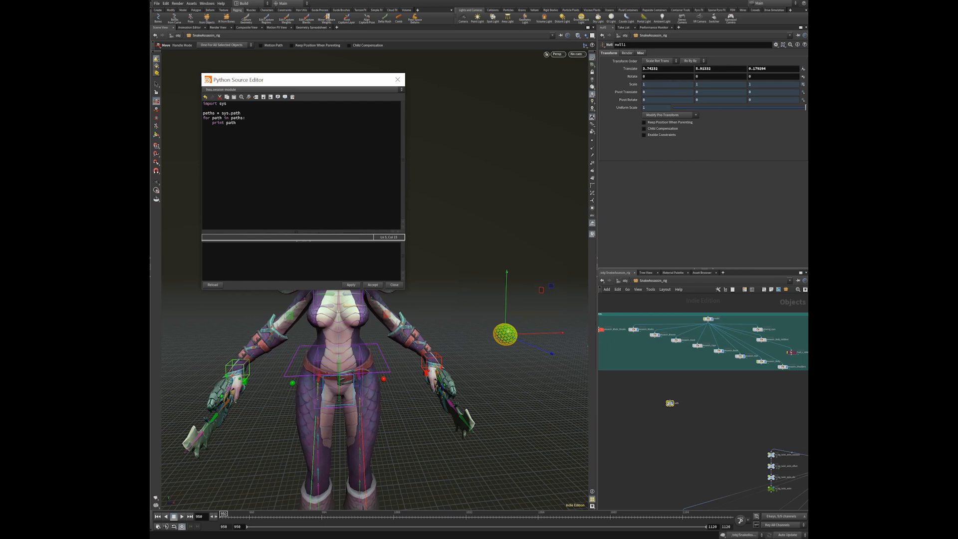
# Switch to Visual Studio Code to check the folder holding h_lockChannels.py, and return to Houdini
pyautogui.hotkey('alt', 'Tab')
pyautogui.click(546, 225)
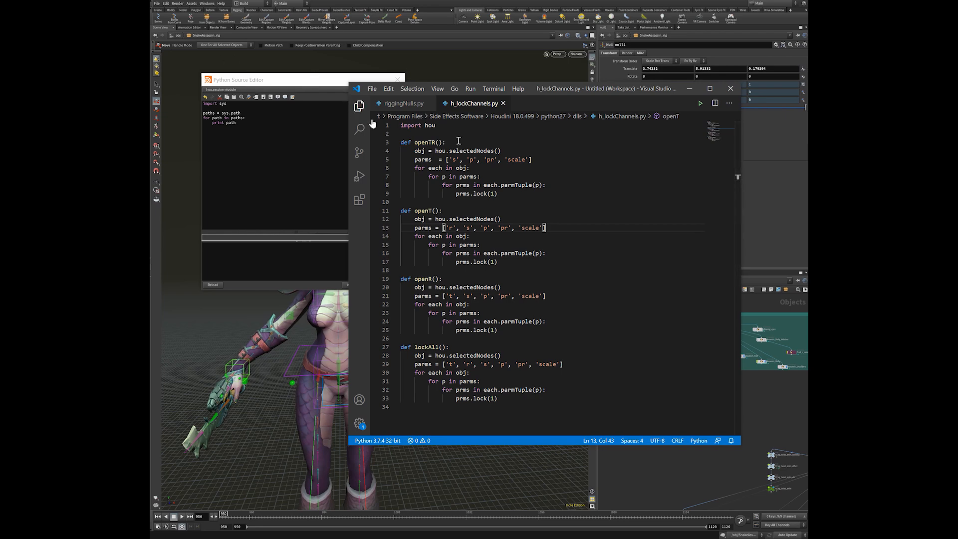
pyautogui.click(689, 89)
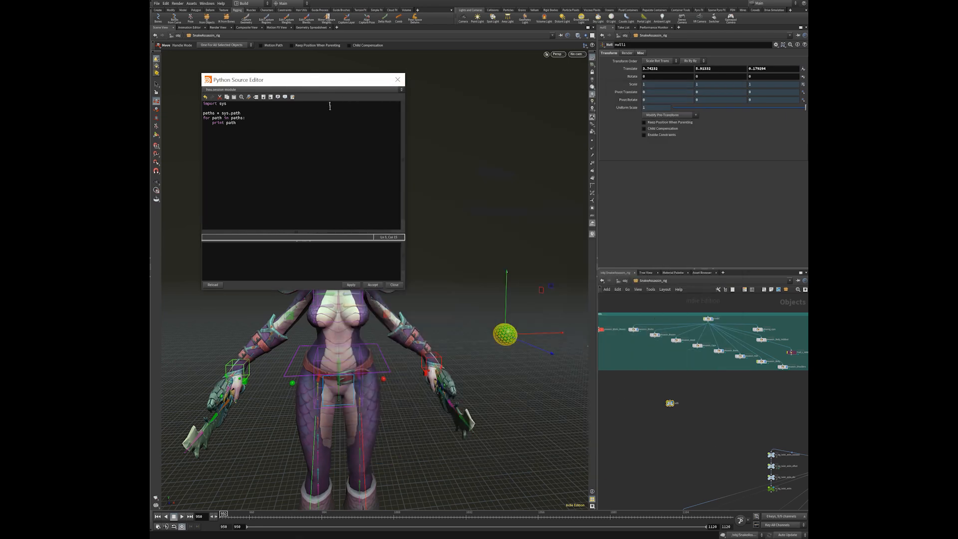
pyautogui.click(207, 4)
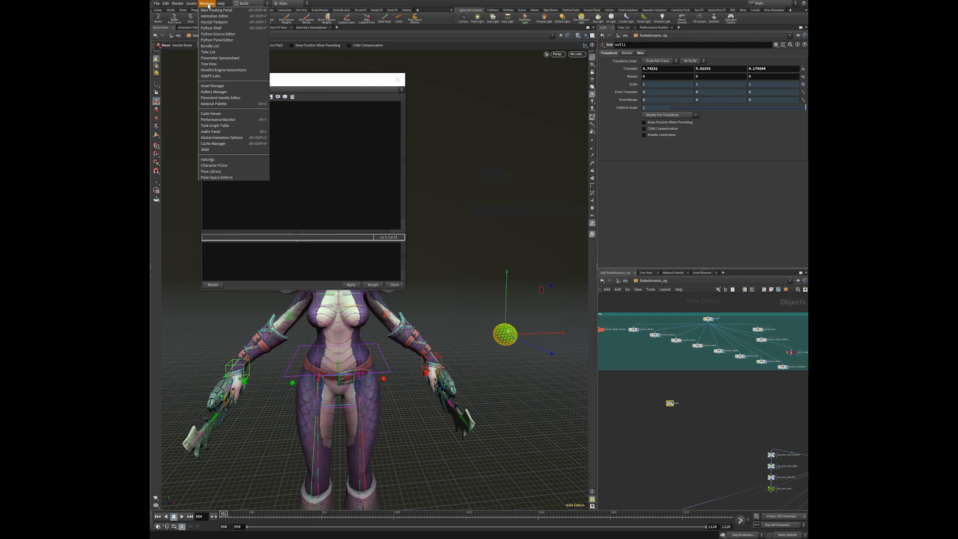
pyautogui.click(211, 28)
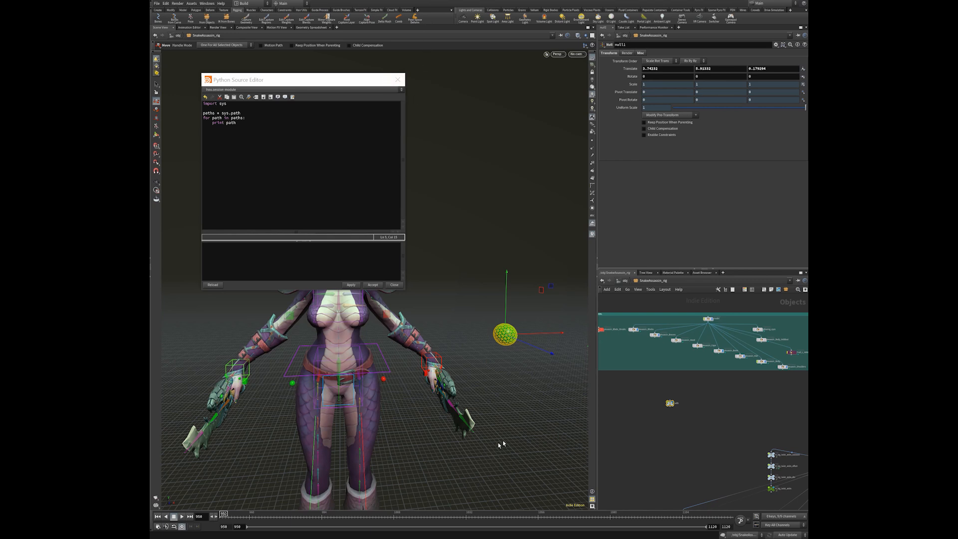
pyautogui.scroll(5, 681, 417)
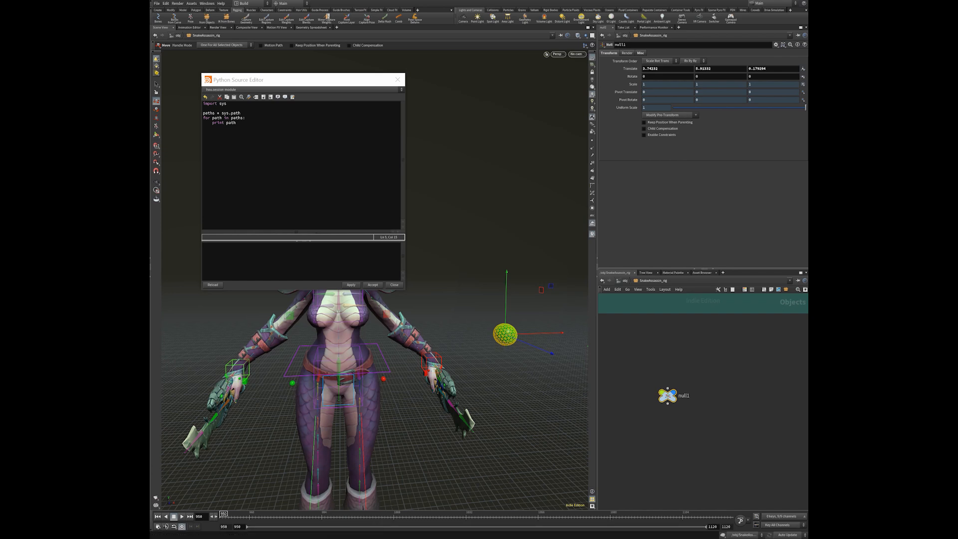
# Examine the rigNulls() definition in riggingNulls.py in Visual Studio Code, and return to Houdini
pyautogui.moveTo(333, 538)
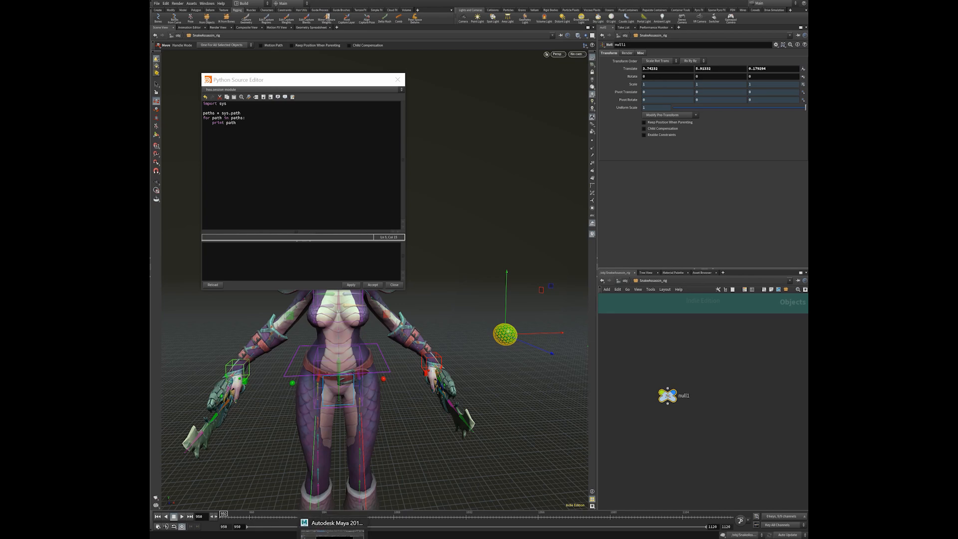
pyautogui.click(243, 536)
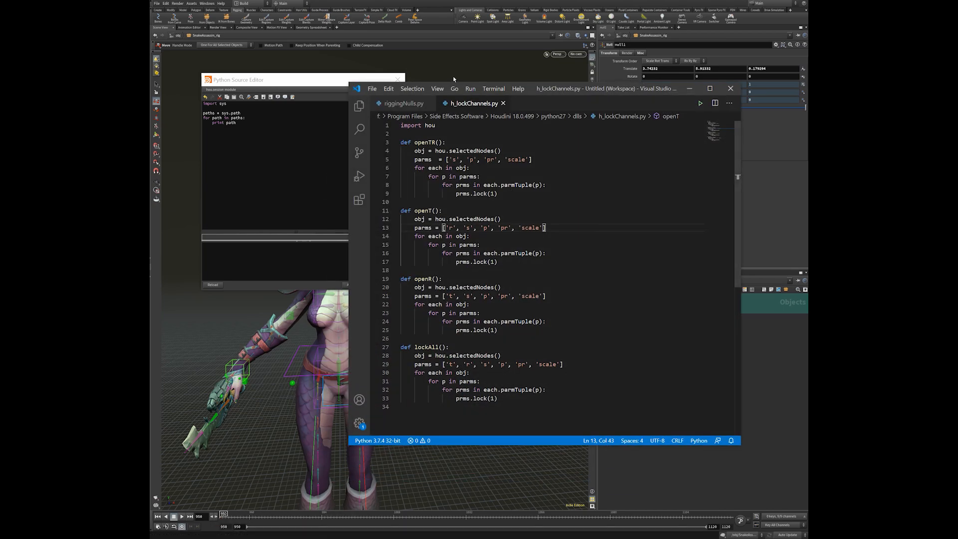
pyautogui.click(395, 106)
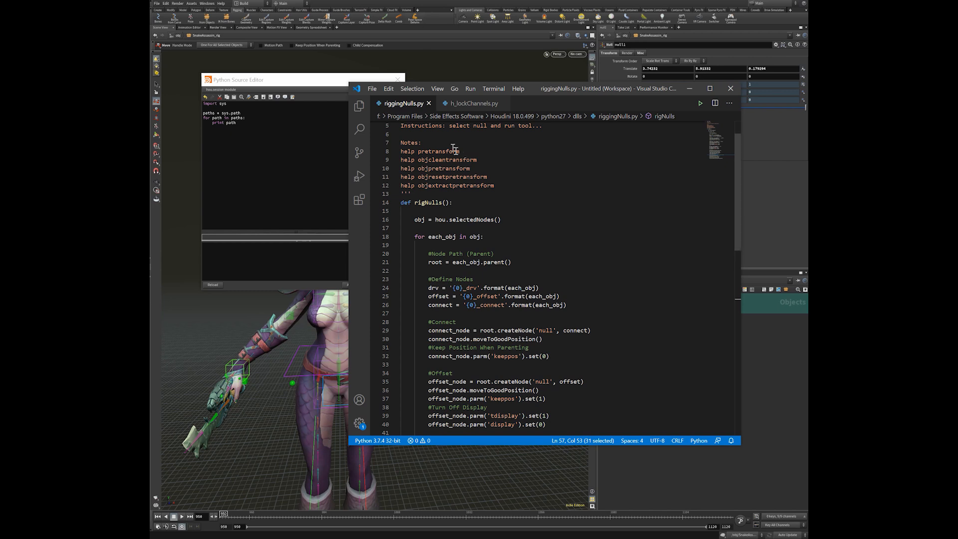
pyautogui.moveTo(414, 202); pyautogui.dragTo(443, 203)
pyautogui.click(445, 202)
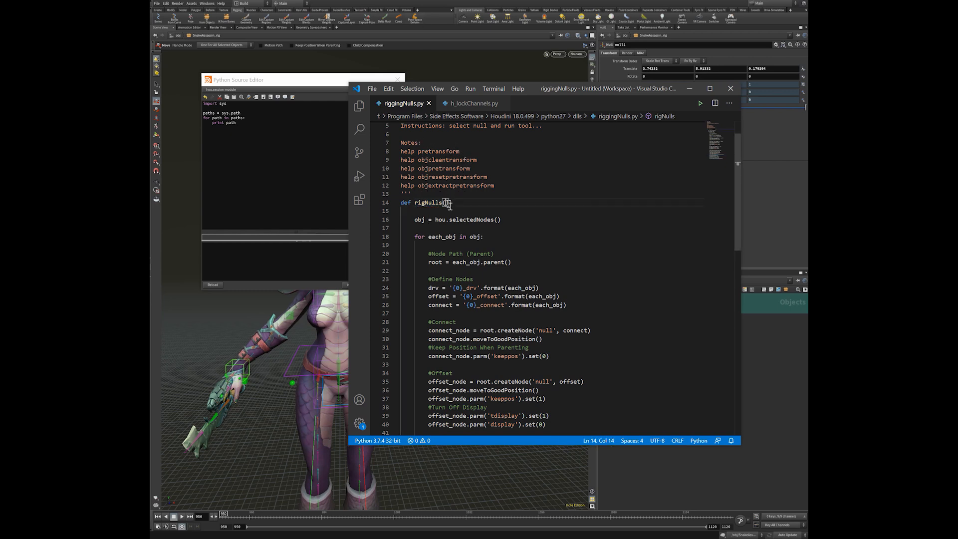
pyautogui.moveTo(415, 202); pyautogui.dragTo(452, 202)
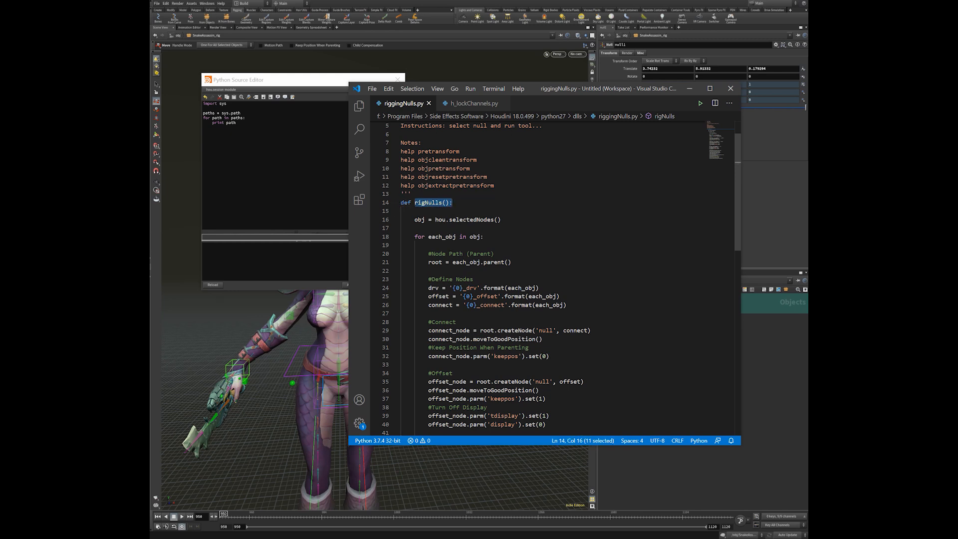
pyautogui.click(443, 202)
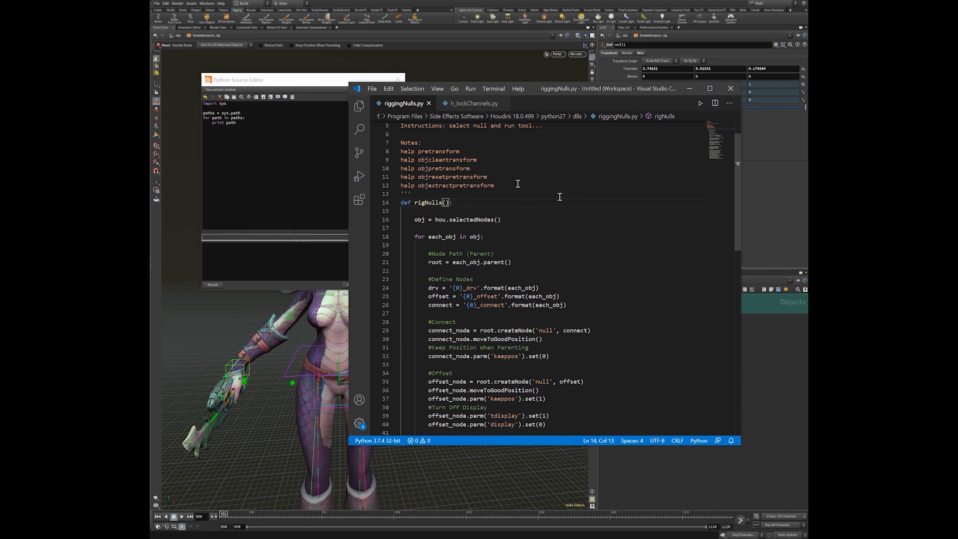
pyautogui.click(689, 88)
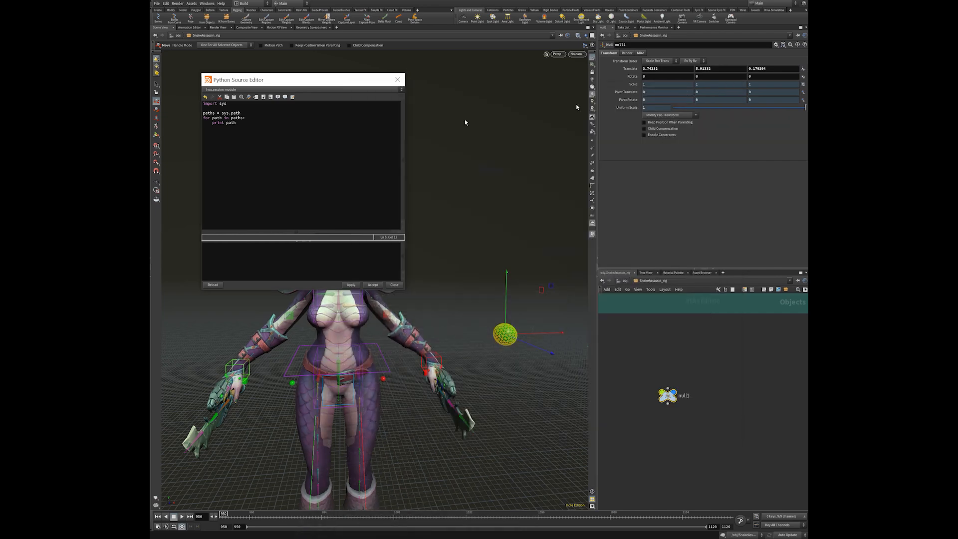
# Create a new tool on the Rigging shelf and open its empty Python script
pyautogui.rightClick(433, 22)
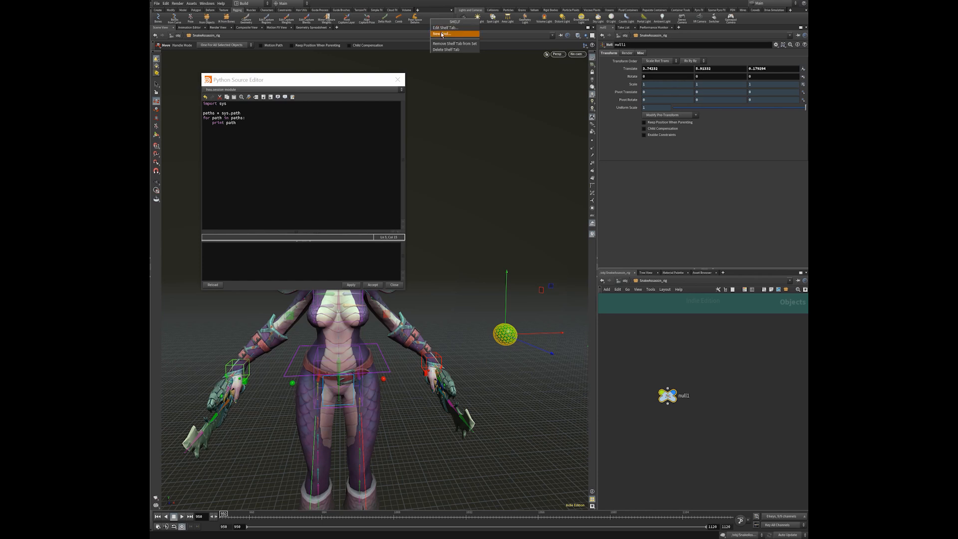
pyautogui.click(441, 34)
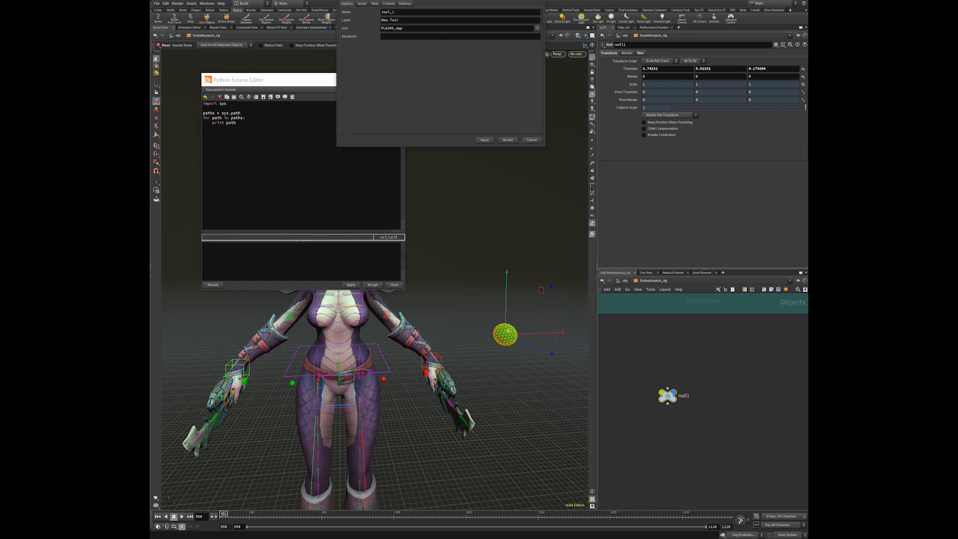
pyautogui.click(352, 158)
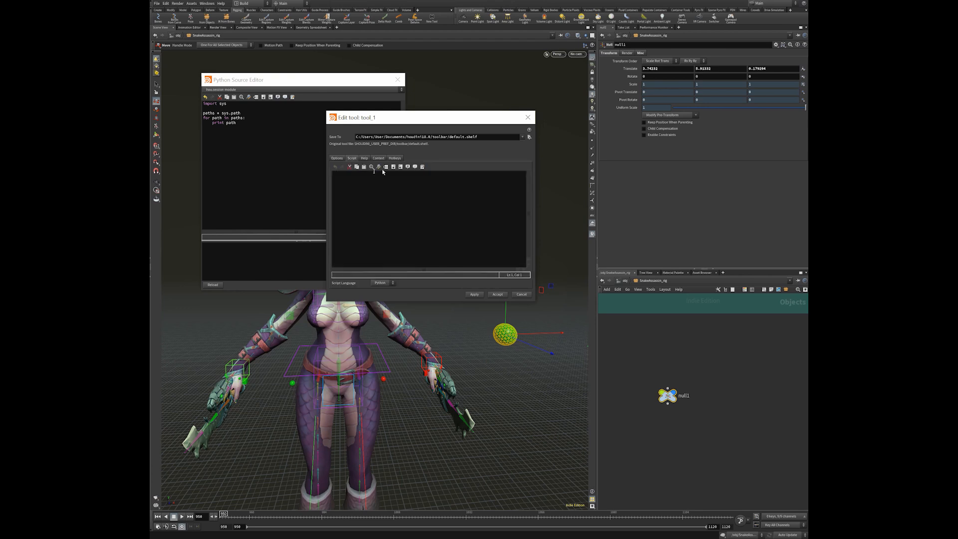
# Write the tool script: "import riggingNulls", "reload(riggingNulls)" and "riggingNulls.rigNulls()"
pyautogui.write('import ')
pyautogui.write('rigging')
pyautogui.write('d')
pyautogui.write('()')
pyautogui.press('Left')
pyautogui.write('rigging')
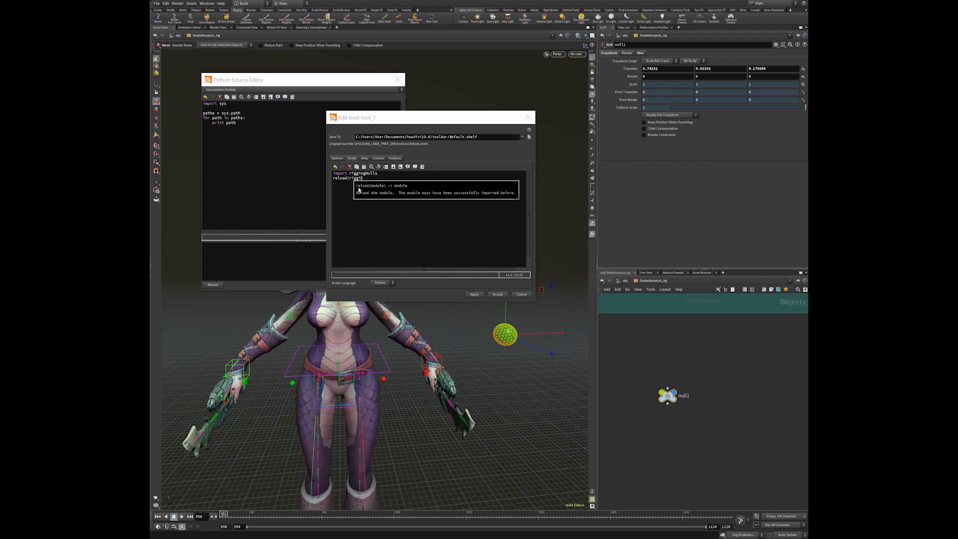
pyautogui.write('Nulls')
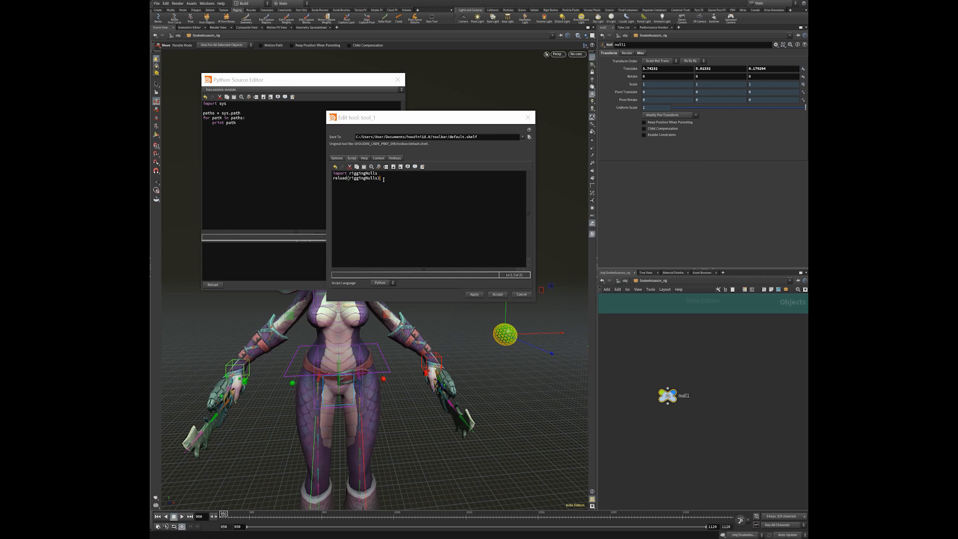
pyautogui.press('Return')
pyautogui.write('gingNulls.rigNulls()')
# Set the new tool's name and label to "Rig Nulls" and accept the tool
pyautogui.click(338, 159)
pyautogui.doubleClick(397, 168)
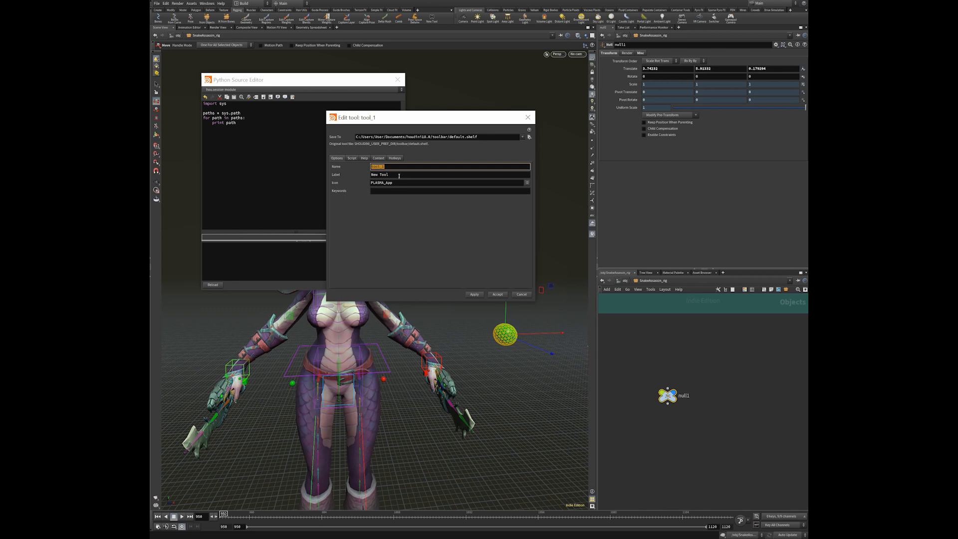
pyautogui.write('Rig Nulls')
pyautogui.hotkey('ctrl', 'a')
pyautogui.hotkey('ctrl', 'c')
pyautogui.press('Tab')
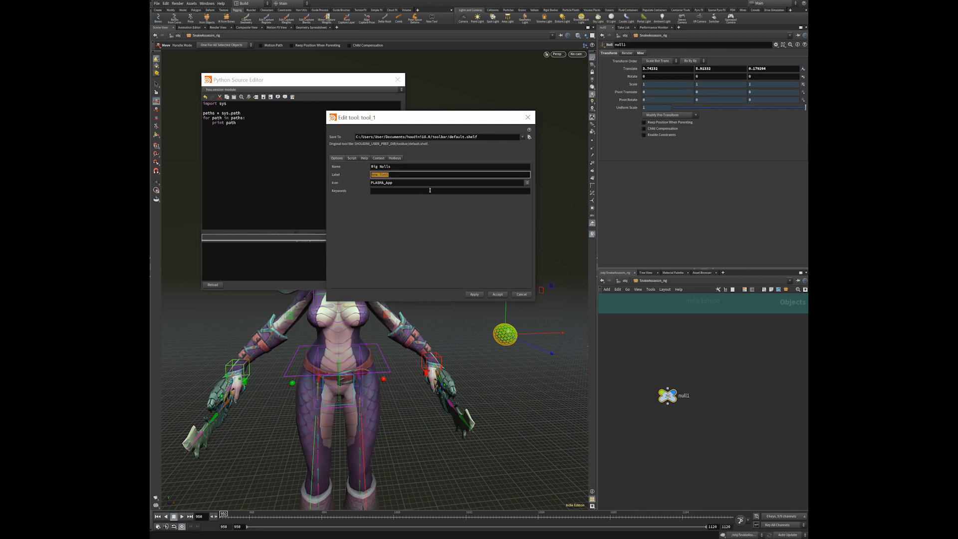
pyautogui.hotkey('ctrl', 'v')
pyautogui.click(352, 158)
pyautogui.click(337, 158)
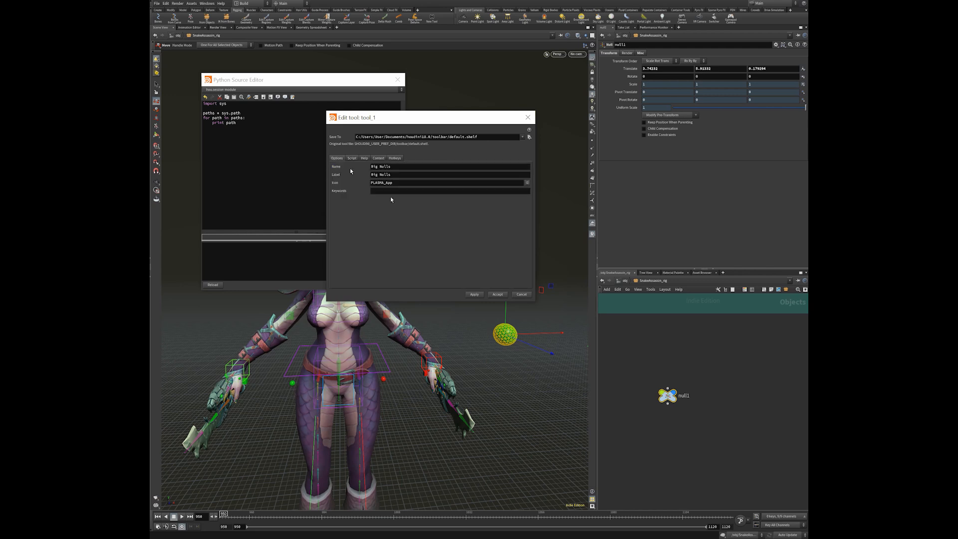
pyautogui.click(475, 295)
pyautogui.click(498, 295)
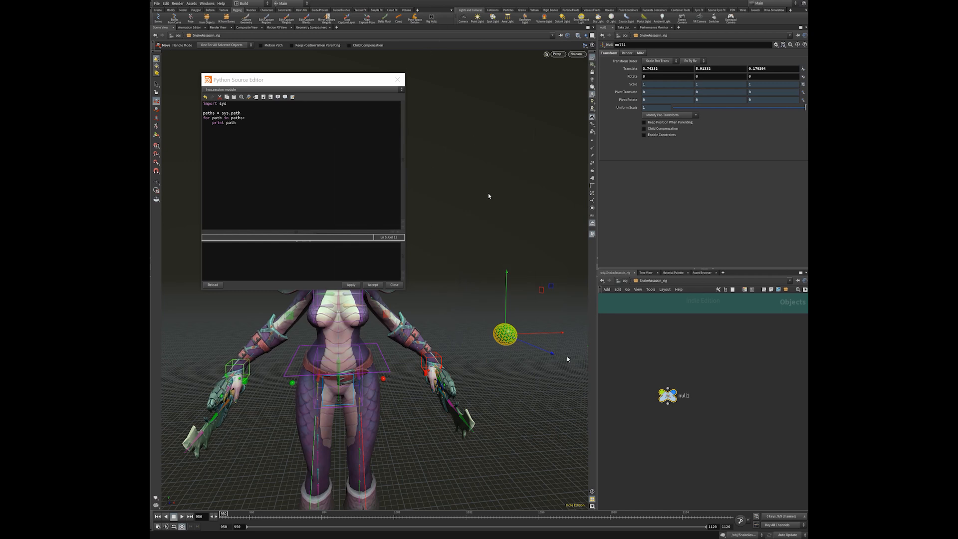
# Run the Rig Nulls tool on null1 and bring the resulting null chain into view in the network
pyautogui.click(432, 19)
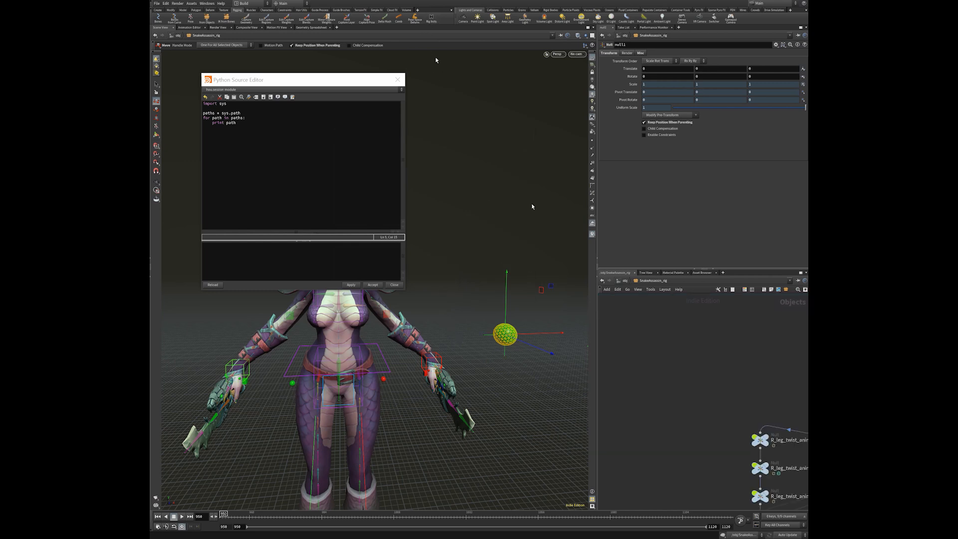
pyautogui.scroll(-5, 717, 424)
pyautogui.press('f')
pyautogui.moveTo(691, 431); pyautogui.dragTo(748, 453, button='middle')
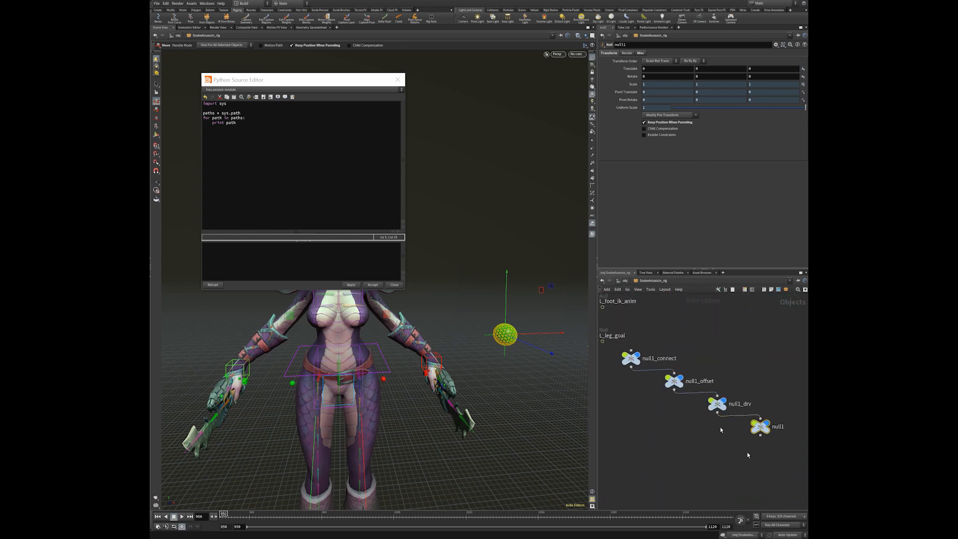
pyautogui.click(631, 358)
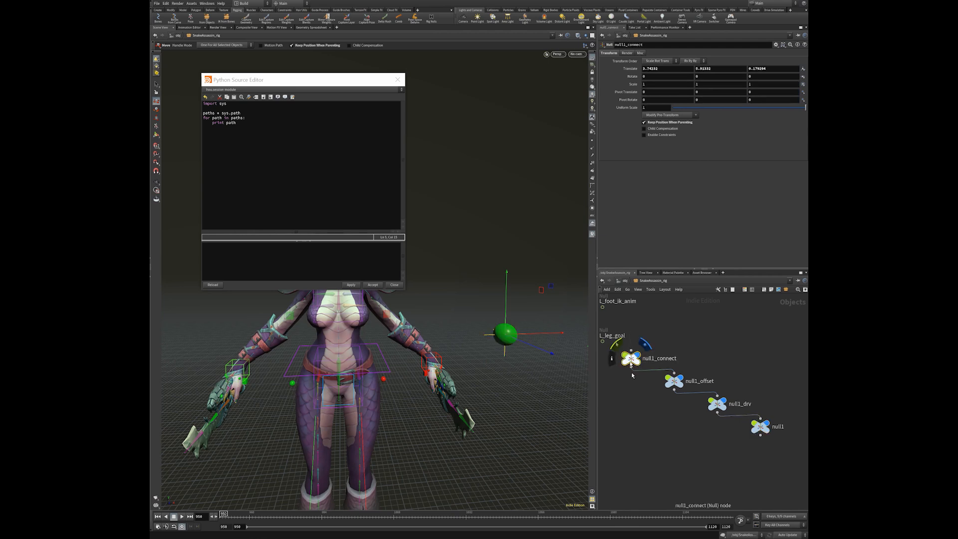
pyautogui.moveTo(631, 368); pyautogui.dragTo(643, 394)
pyautogui.press('Escape')
# Detach null1, reconnect it beneath null1_drv, and place it closer to that node
pyautogui.moveTo(760, 427)
pyautogui.mouseDown()
pyautogui.moveTo(743, 430)
pyautogui.moveTo(752, 433)
pyautogui.mouseUp()
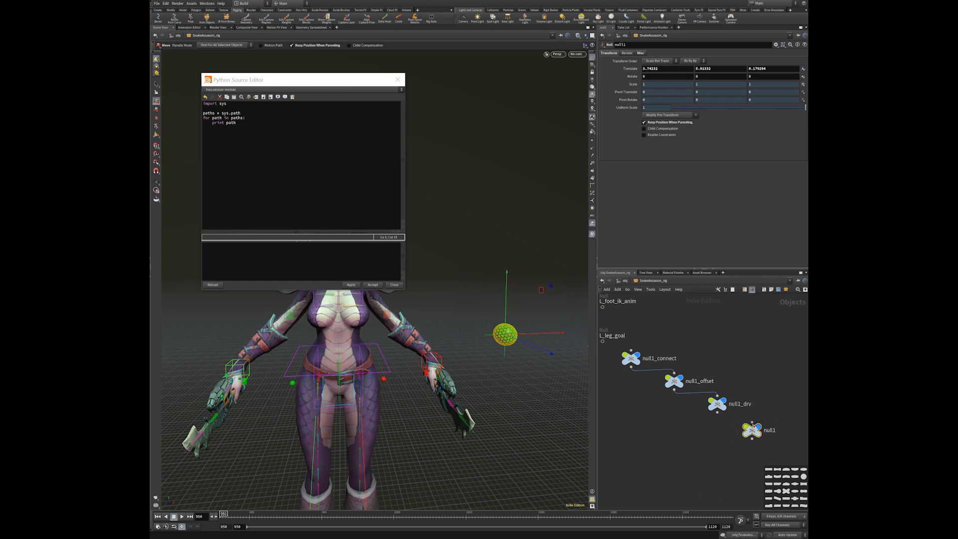
pyautogui.click(718, 413)
pyautogui.click(752, 422)
pyautogui.moveTo(748, 430); pyautogui.dragTo(740, 430)
# Parent the null chain to the global control by wiring null1_connect's input to the output of global_anim
pyautogui.click(630, 358)
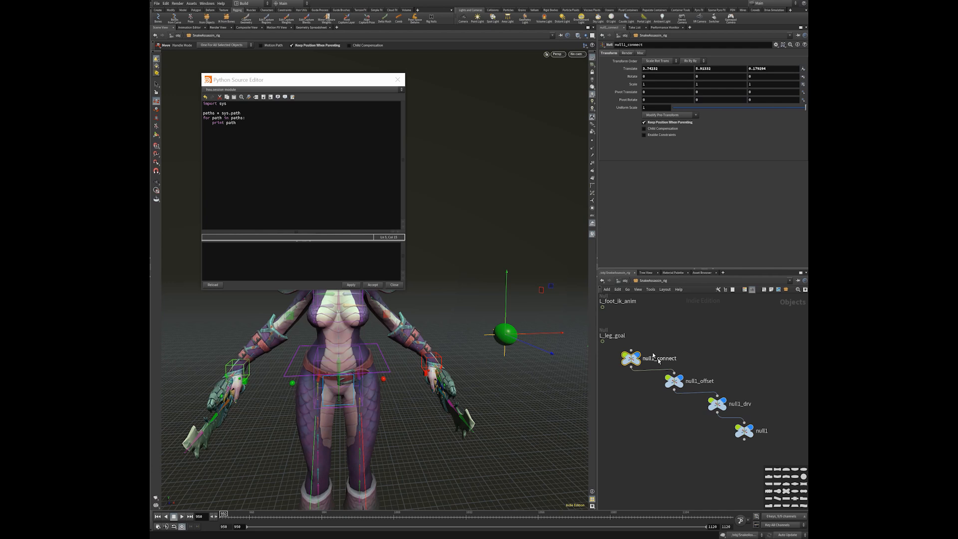
pyautogui.press('c')
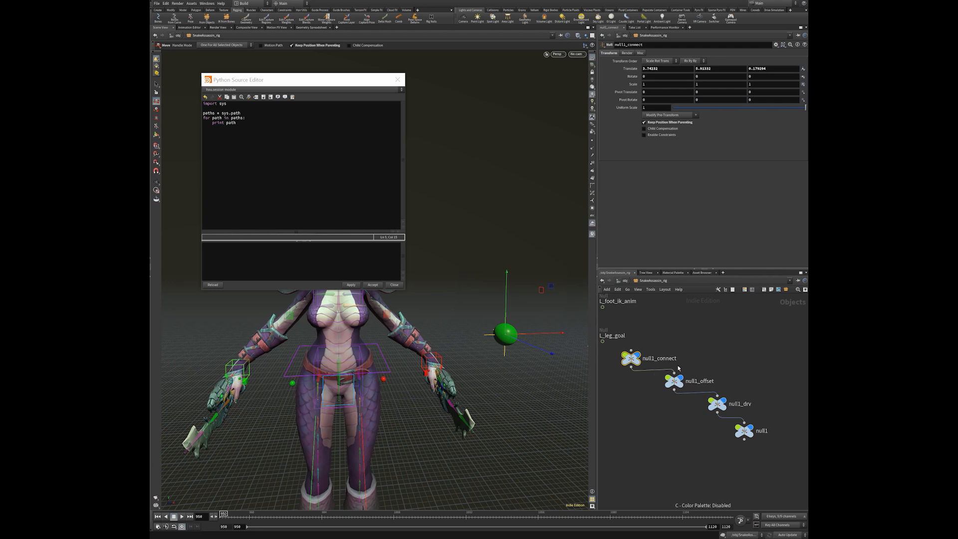
pyautogui.scroll(-3, 657, 396)
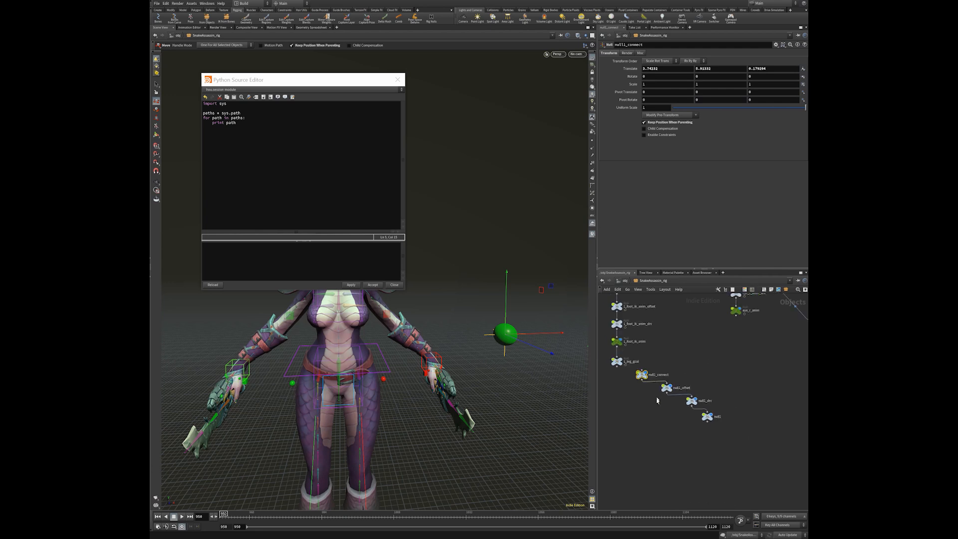
pyautogui.keyDown('alt'); pyautogui.moveTo(495, 376); pyautogui.dragTo(567, 437, button='middle'); pyautogui.keyUp('alt')
pyautogui.keyDown('alt'); pyautogui.moveTo(567, 437); pyautogui.dragTo(533, 390); pyautogui.keyUp('alt')
pyautogui.moveTo(667, 388); pyautogui.dragTo(724, 441, button='middle')
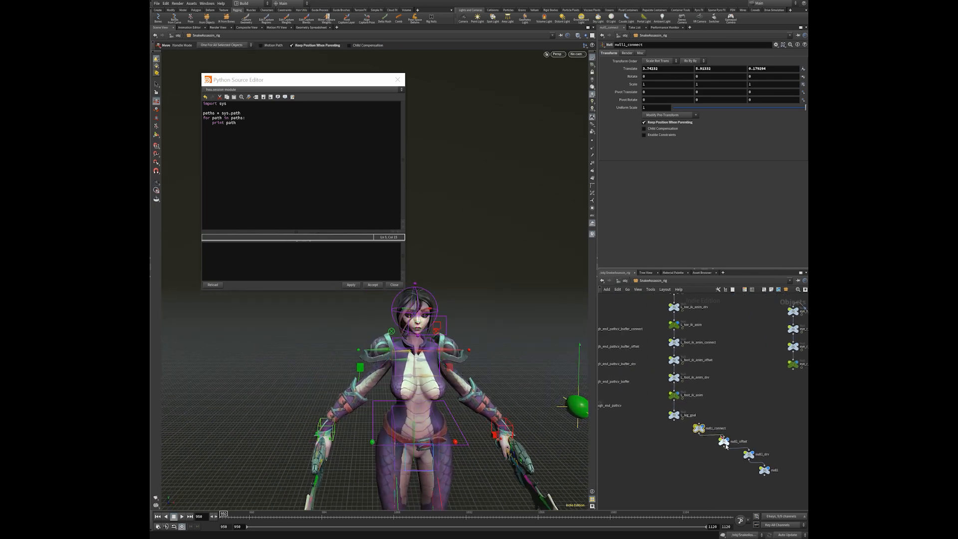
pyautogui.click(699, 424)
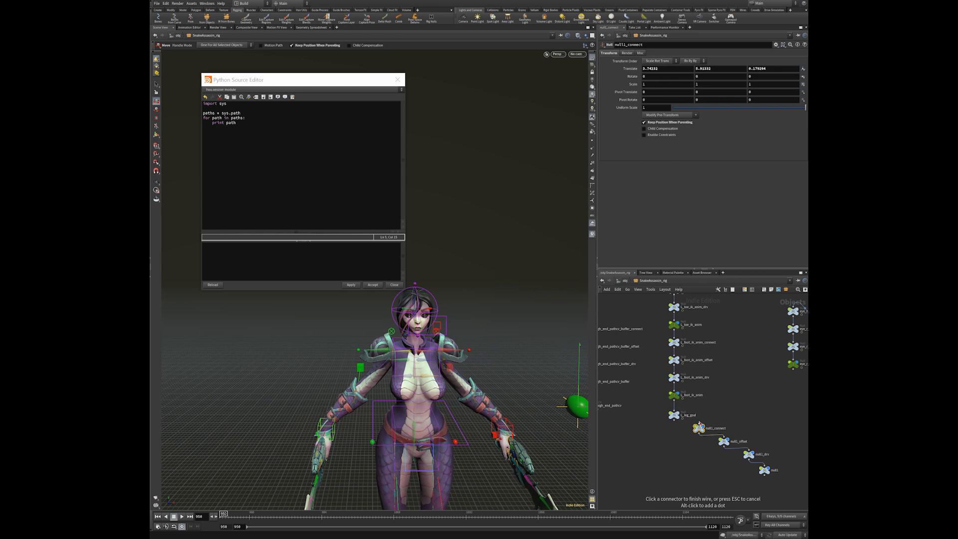
pyautogui.moveTo(727, 307); pyautogui.dragTo(760, 481, button='middle')
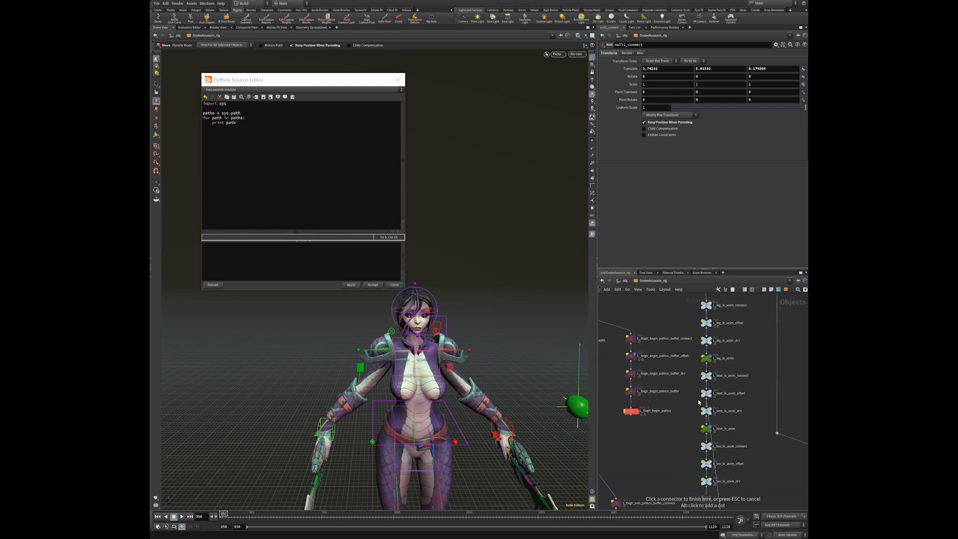
pyautogui.moveTo(671, 433); pyautogui.dragTo(695, 495, button='middle')
pyautogui.moveTo(664, 319); pyautogui.dragTo(719, 458, button='middle')
pyautogui.moveTo(689, 329); pyautogui.dragTo(718, 427, button='middle')
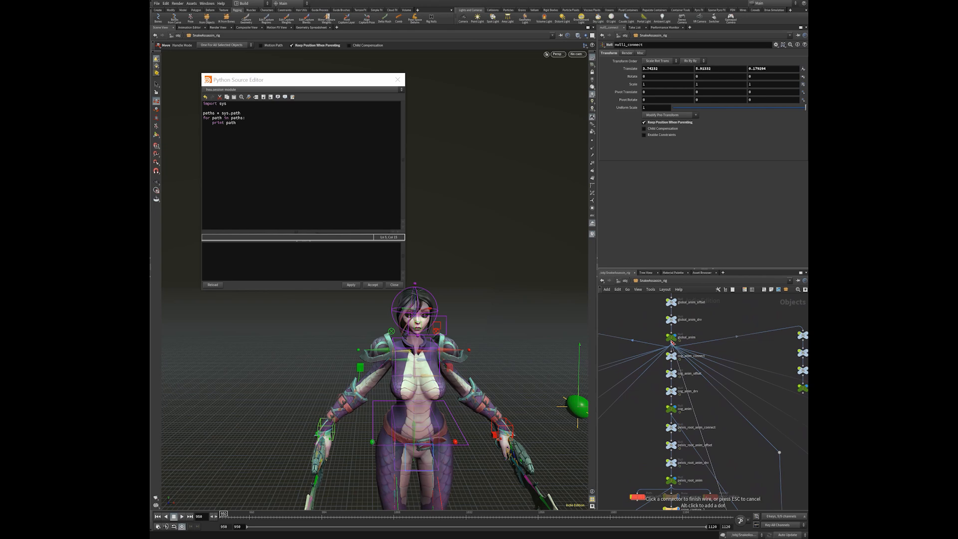
pyautogui.click(672, 343)
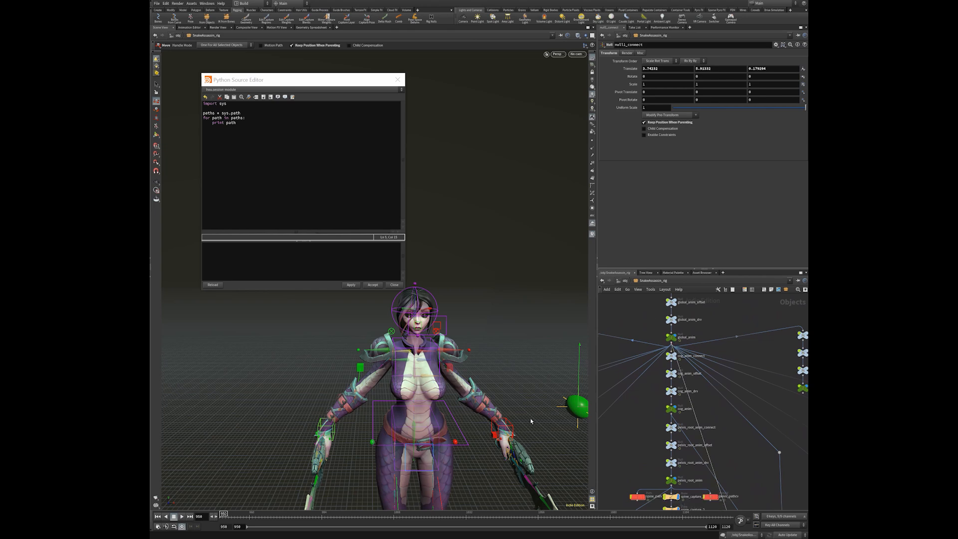
# Test the global_anim control by moving and scaling it in the viewport, undoing each change
pyautogui.press('Escape')
pyautogui.moveTo(531, 421); pyautogui.dragTo(338, 392, button='right')
pyautogui.moveTo(338, 391); pyautogui.dragTo(452, 399)
pyautogui.press('s')
pyautogui.click(459, 401)
pyautogui.press('Escape')
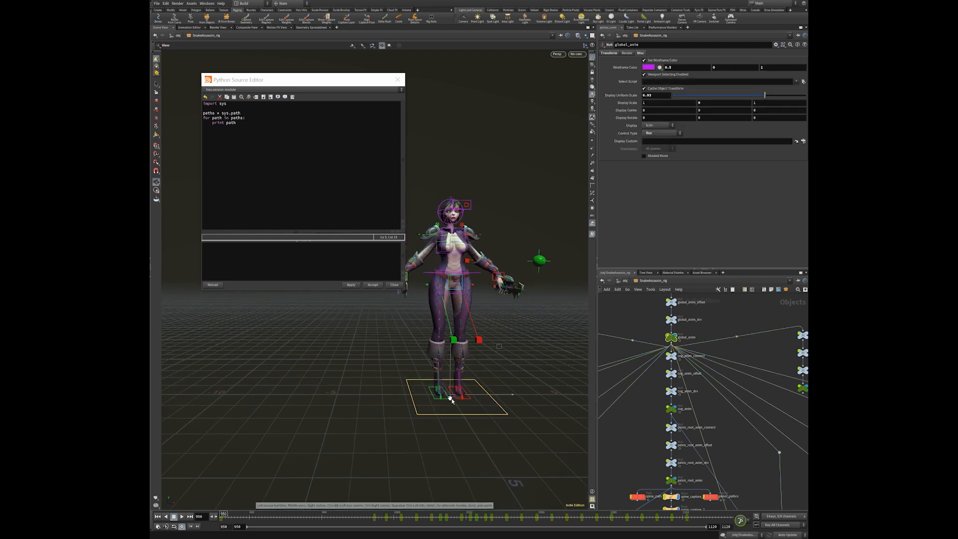
pyautogui.press('t')
pyautogui.moveTo(451, 399); pyautogui.dragTo(553, 393, button='middle')
pyautogui.hotkey('ctrl', 'z')
pyautogui.press('e')
pyautogui.moveTo(455, 392); pyautogui.dragTo(439, 395)
pyautogui.hotkey('ctrl', 'z')
pyautogui.hotkey('ctrl', 'z')
pyautogui.hotkey('ctrl', 'z')
# Examine the transform parameters of null1_connect and null1_offset in the null chain
pyautogui.scroll(-5, 714, 424)
pyautogui.scroll(5, 714, 426)
pyautogui.scroll(10, 704, 427)
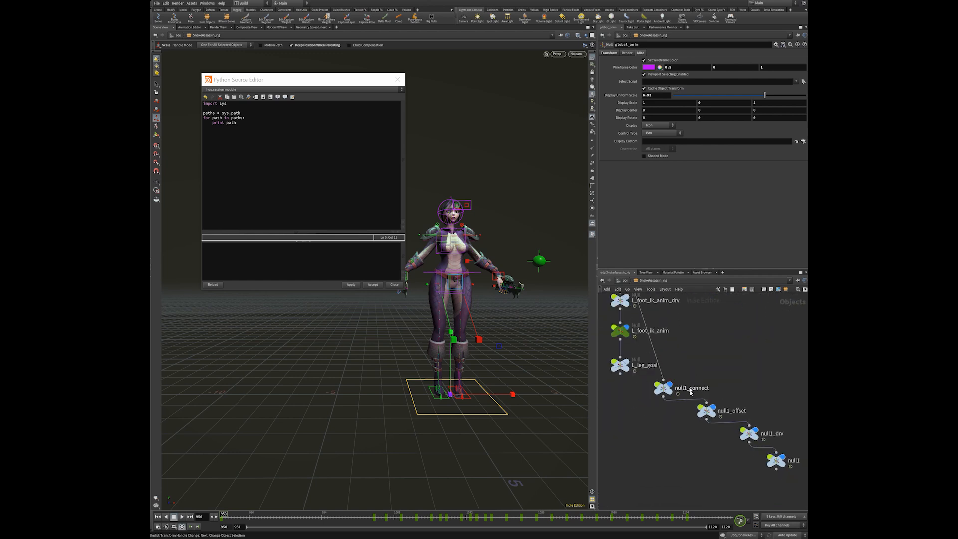
pyautogui.click(663, 388)
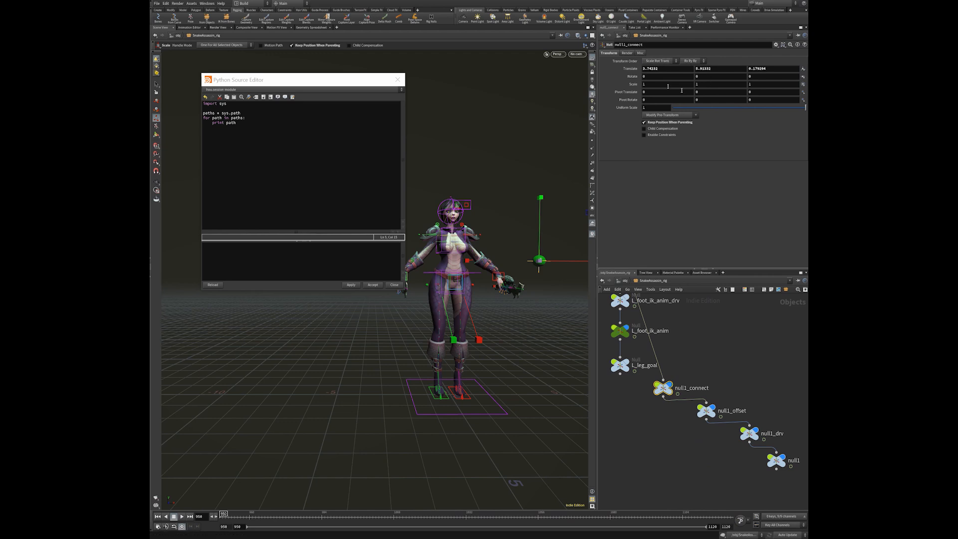
pyautogui.moveTo(698, 443); pyautogui.dragTo(666, 407, button='middle')
pyautogui.click(674, 375)
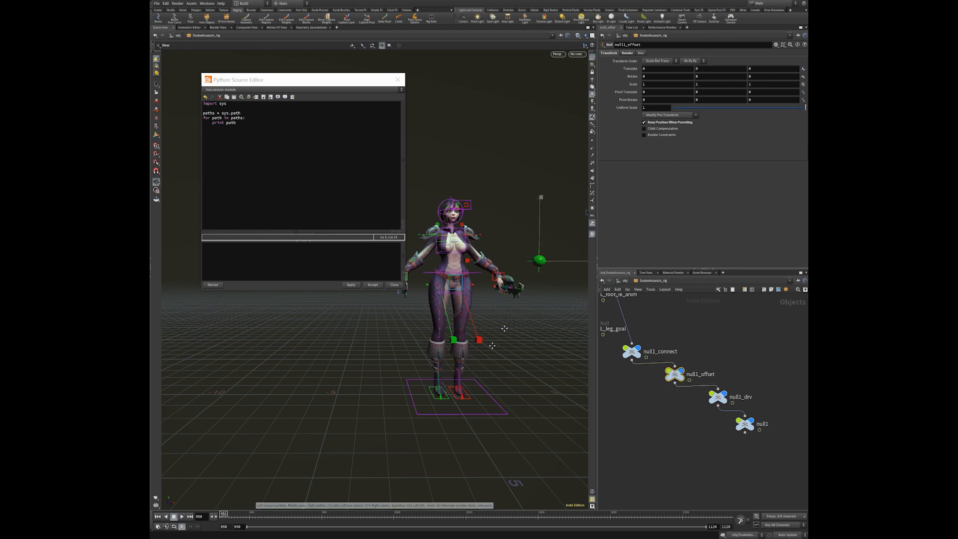
pyautogui.keyDown('alt'); pyautogui.moveTo(477, 318); pyautogui.dragTo(477, 375, button='middle'); pyautogui.keyUp('alt')
pyautogui.keyDown('alt'); pyautogui.moveTo(477, 374); pyautogui.dragTo(539, 341, button='right'); pyautogui.keyUp('alt')
pyautogui.keyDown('alt'); pyautogui.moveTo(521, 290); pyautogui.dragTo(518, 378, button='middle'); pyautogui.keyUp('alt')
pyautogui.press('e')
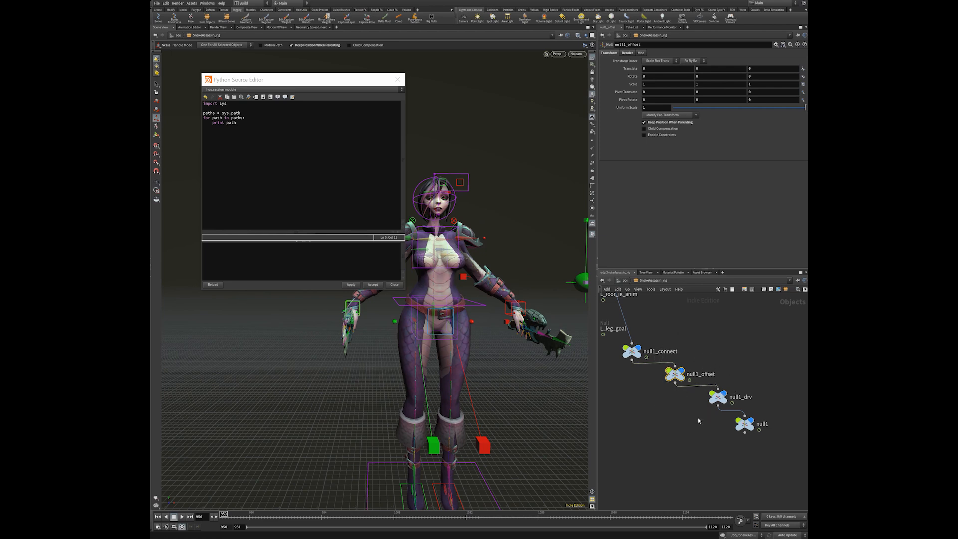
# Reposition null1 below null1_drv in the network and rename it chest_anim1
pyautogui.click(741, 424)
pyautogui.moveTo(748, 433); pyautogui.dragTo(717, 405)
pyautogui.doubleClick(715, 432)
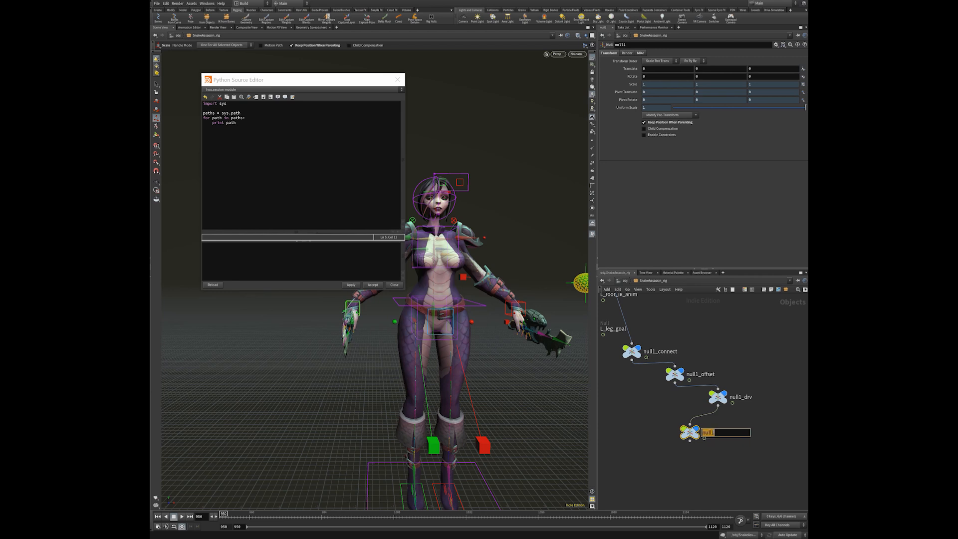
pyautogui.write('chest_anim1')
pyautogui.press('Return')
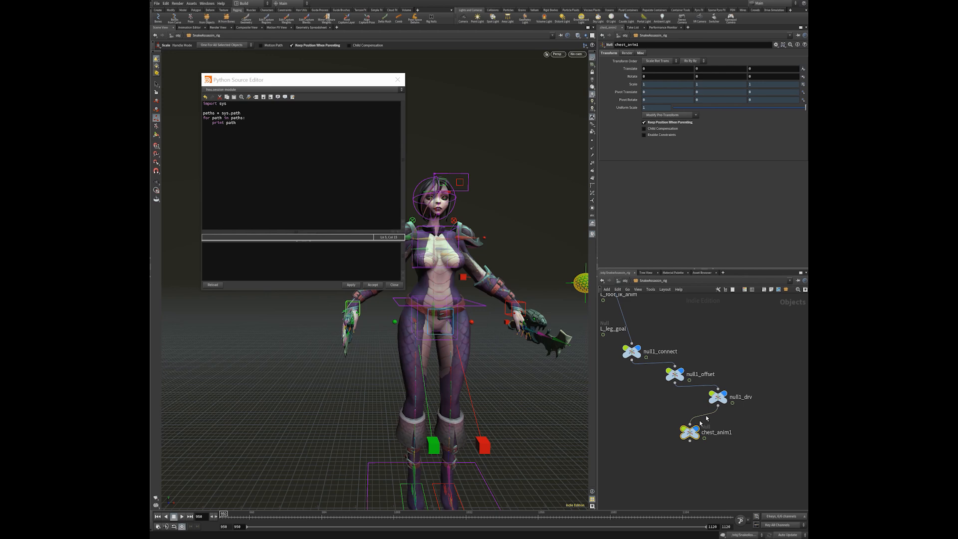
pyautogui.click(730, 432)
pyautogui.click(694, 433)
pyautogui.moveTo(719, 444); pyautogui.dragTo(713, 436, button='middle')
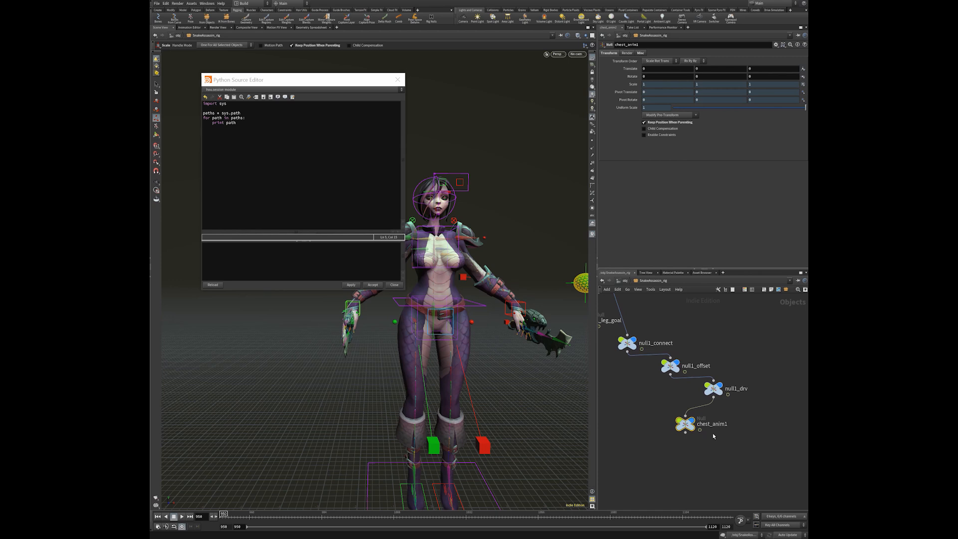
# Search the rig network for nodes containing "anim" and close the search
pyautogui.hotkey('ctrl', 'f')
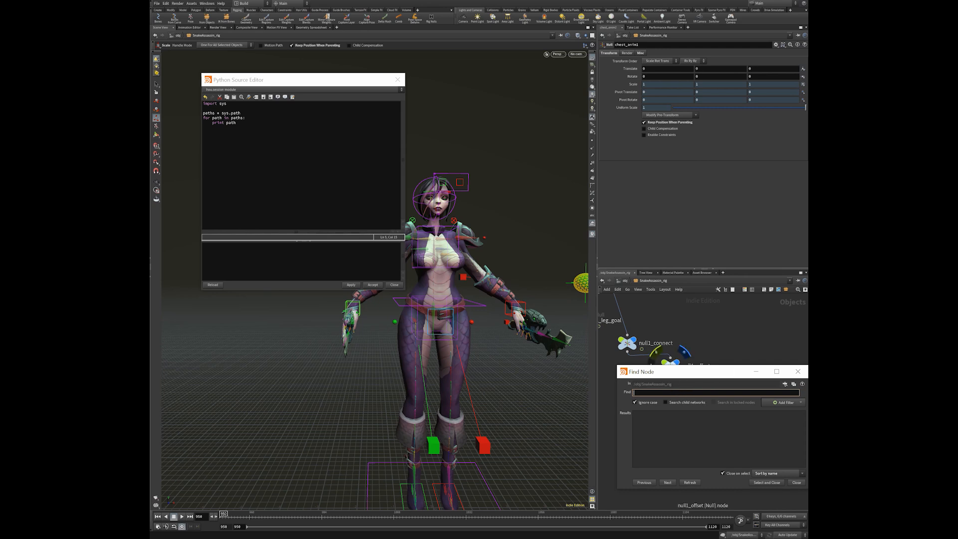
pyautogui.write('anim')
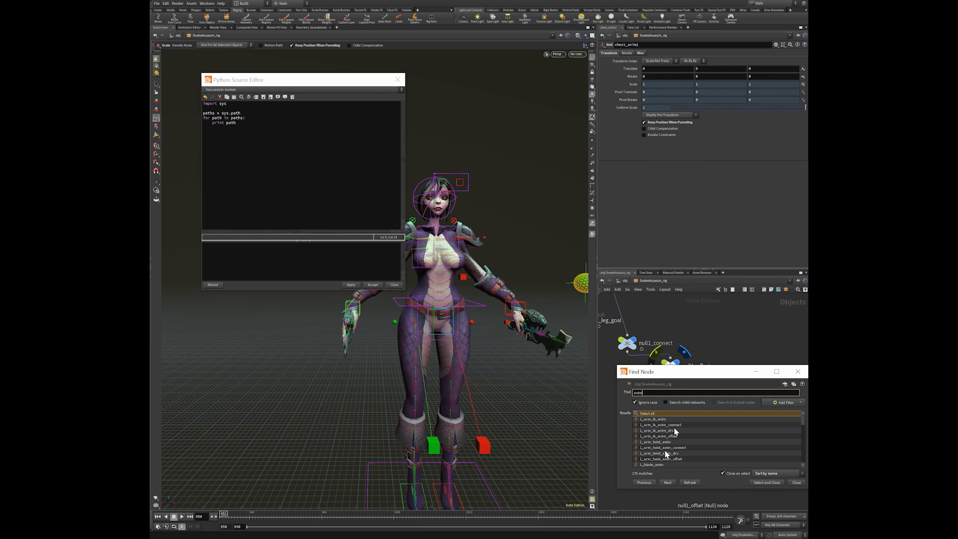
pyautogui.click(796, 373)
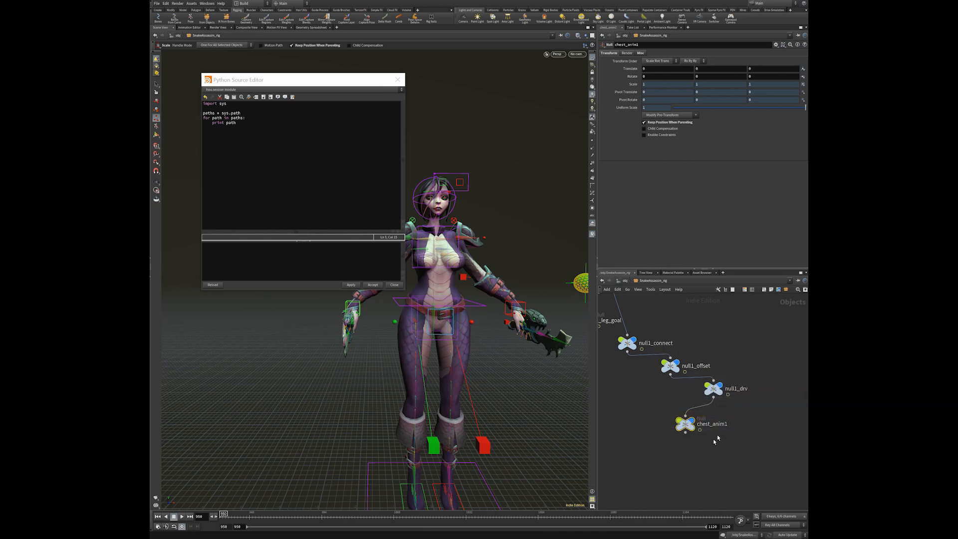
# Delete the whole chain from null1_connect to chest_anim1 and close the Python Source Editor
pyautogui.moveTo(726, 451); pyautogui.dragTo(677, 407)
pyautogui.scroll(-1, 676, 407)
pyautogui.moveTo(744, 448); pyautogui.dragTo(627, 347)
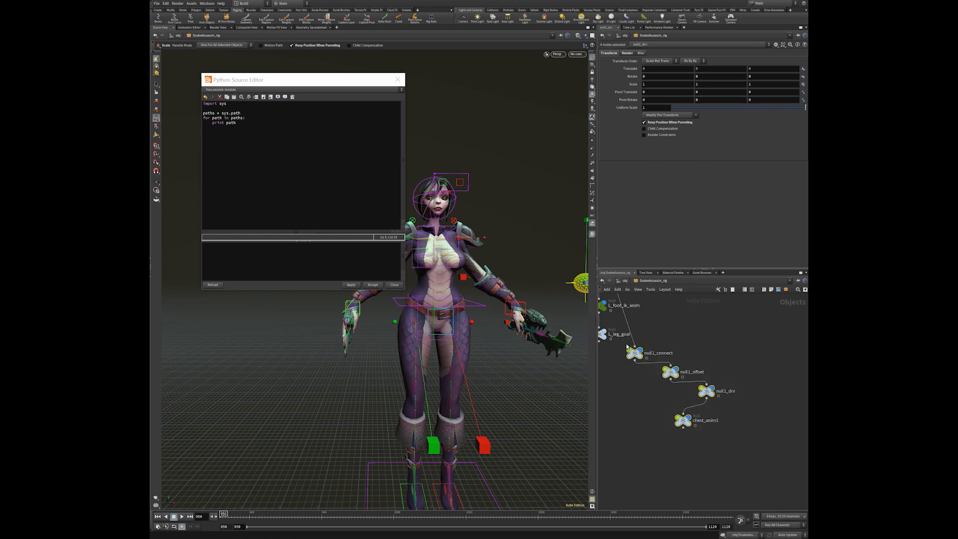
pyautogui.press('Delete')
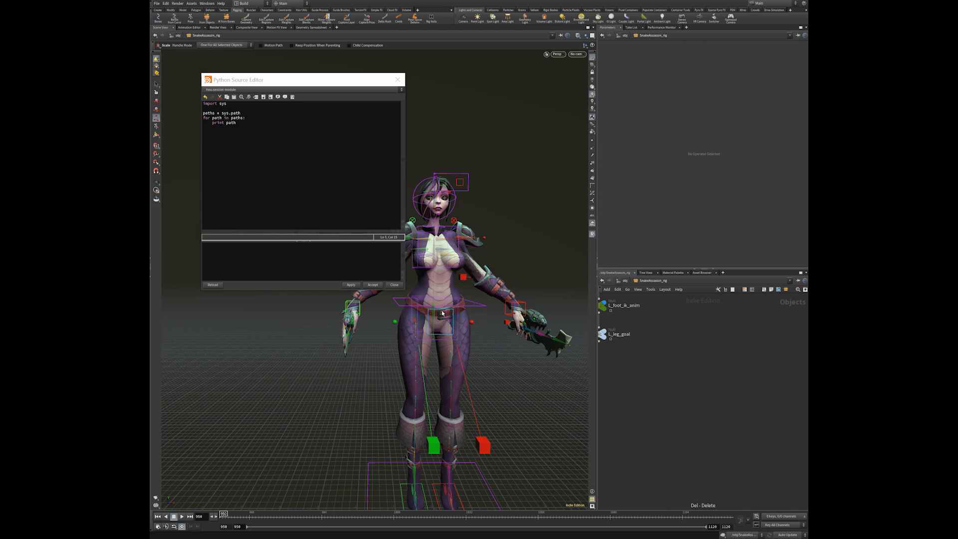
pyautogui.click(398, 79)
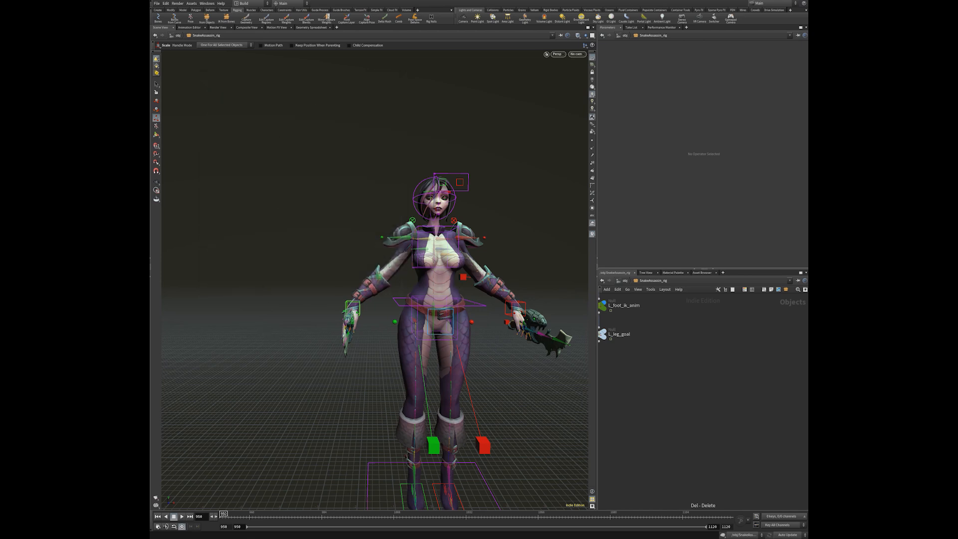
# Select the left foot's L_leg_ik_anim control, test moving it, and undo the move
pyautogui.press('Escape')
pyautogui.moveTo(302, 341); pyautogui.dragTo(362, 309)
pyautogui.moveTo(470, 353); pyautogui.dragTo(325, 304)
pyautogui.press('e')
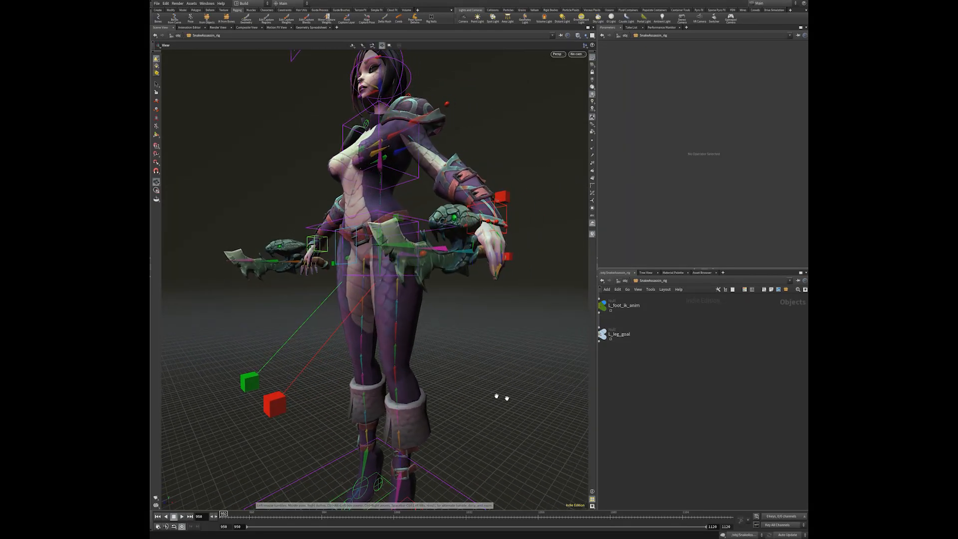
pyautogui.moveTo(498, 396); pyautogui.dragTo(470, 338)
pyautogui.click(442, 451)
pyautogui.press('Escape')
pyautogui.moveTo(441, 451); pyautogui.dragTo(444, 381)
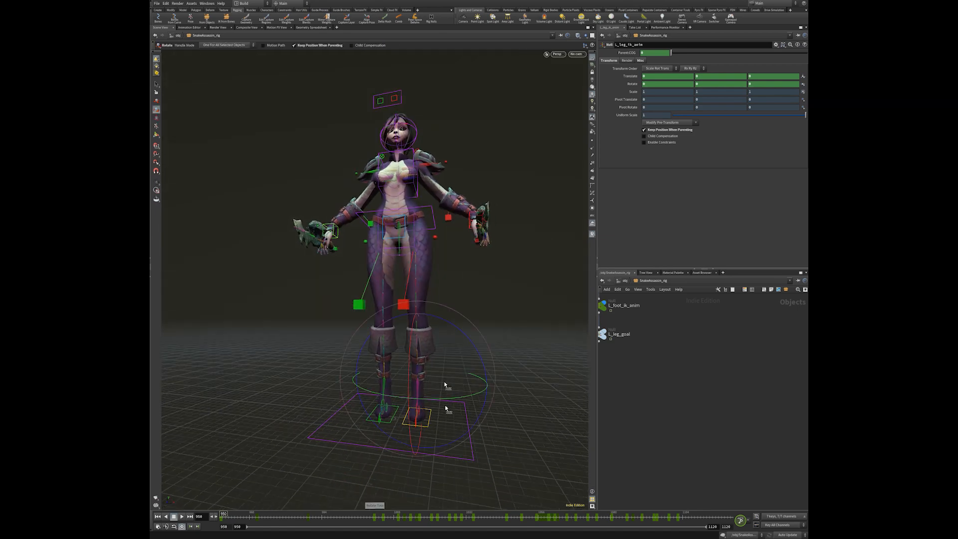
pyautogui.press('t')
pyautogui.moveTo(421, 382); pyautogui.dragTo(458, 416)
pyautogui.hotkey('ctrl', 'z')
pyautogui.press('Escape')
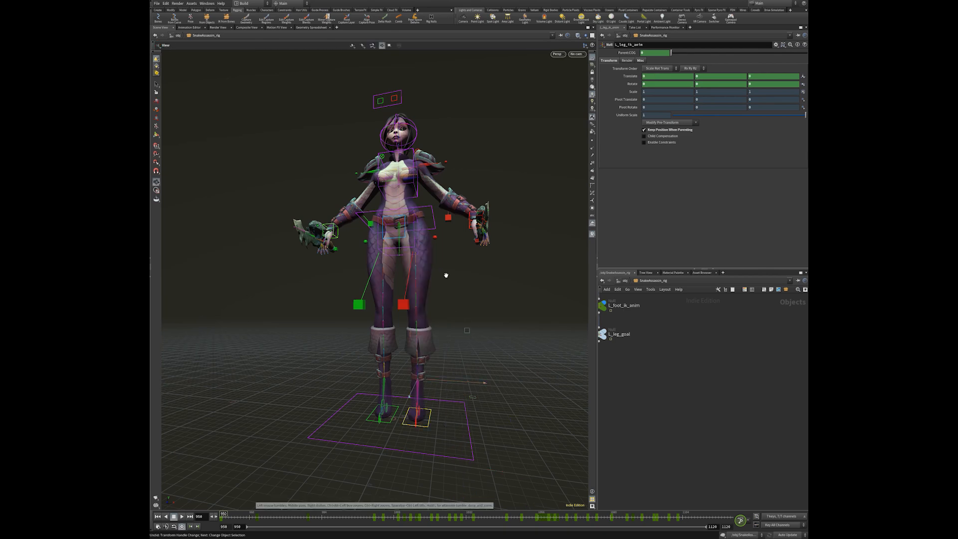
# Examine the character's legs and the L_leg_ik_anim control from the side and at a three-quarter angle
pyautogui.moveTo(447, 274); pyautogui.dragTo(374, 280)
pyautogui.moveTo(375, 280); pyautogui.dragTo(473, 293, button='right')
pyautogui.moveTo(456, 307); pyautogui.dragTo(450, 318, button='middle')
pyautogui.moveTo(449, 319); pyautogui.dragTo(394, 313)
pyautogui.press('t')
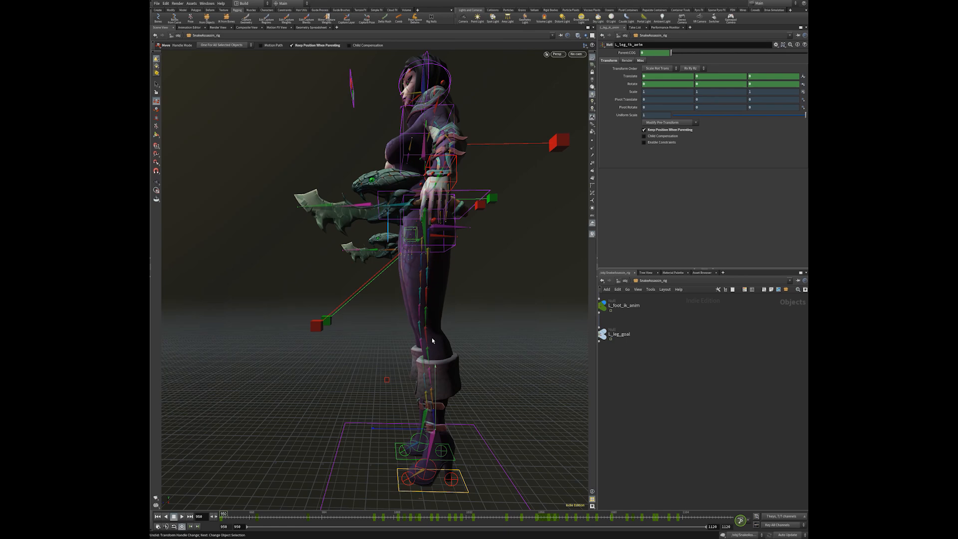
pyautogui.press('Escape')
pyautogui.moveTo(423, 342); pyautogui.dragTo(362, 312, button='middle')
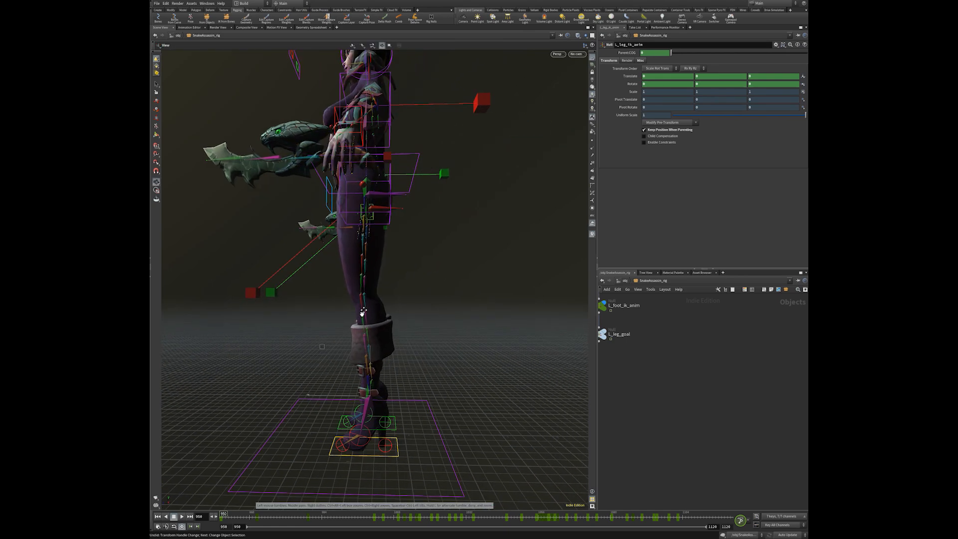
pyautogui.keyDown('alt'); pyautogui.moveTo(363, 312); pyautogui.dragTo(381, 309); pyautogui.keyUp('alt')
pyautogui.keyDown('alt'); pyautogui.moveTo(381, 309); pyautogui.dragTo(428, 316, button='right'); pyautogui.keyUp('alt')
pyautogui.keyDown('alt'); pyautogui.moveTo(434, 357); pyautogui.dragTo(416, 394, button='right'); pyautogui.keyUp('alt')
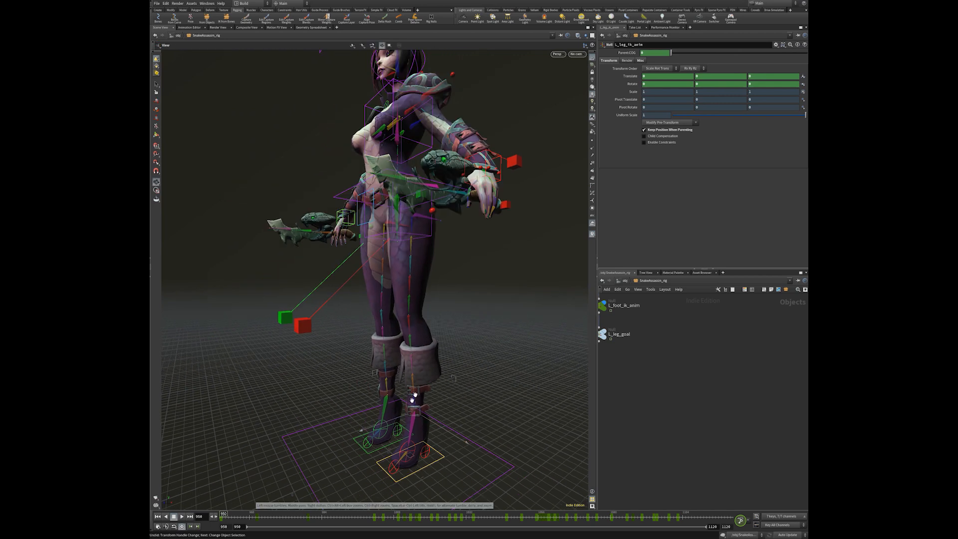
# Locate the left leg bones in the rig network and turn on display for L_leg_bone_1 and L_leg_bone_2
pyautogui.scroll(-2, 693, 342)
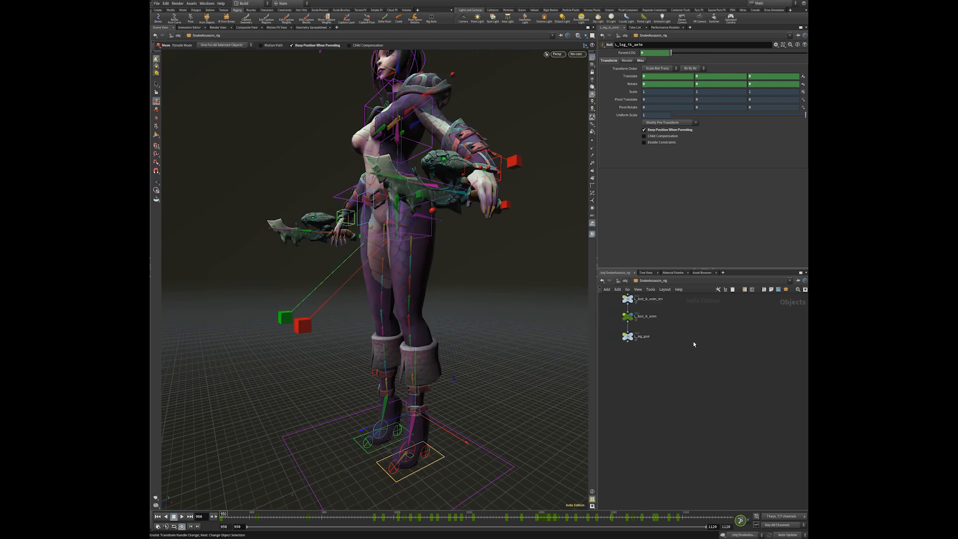
pyautogui.moveTo(688, 346); pyautogui.dragTo(735, 473, button='middle')
pyautogui.scroll(-2, 711, 419)
pyautogui.scroll(-3, 708, 409)
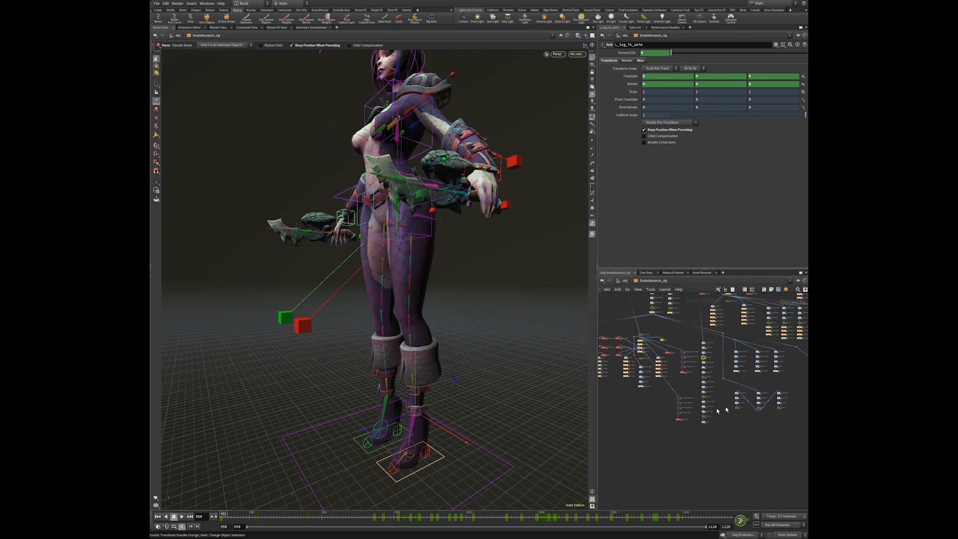
pyautogui.scroll(5, 683, 393)
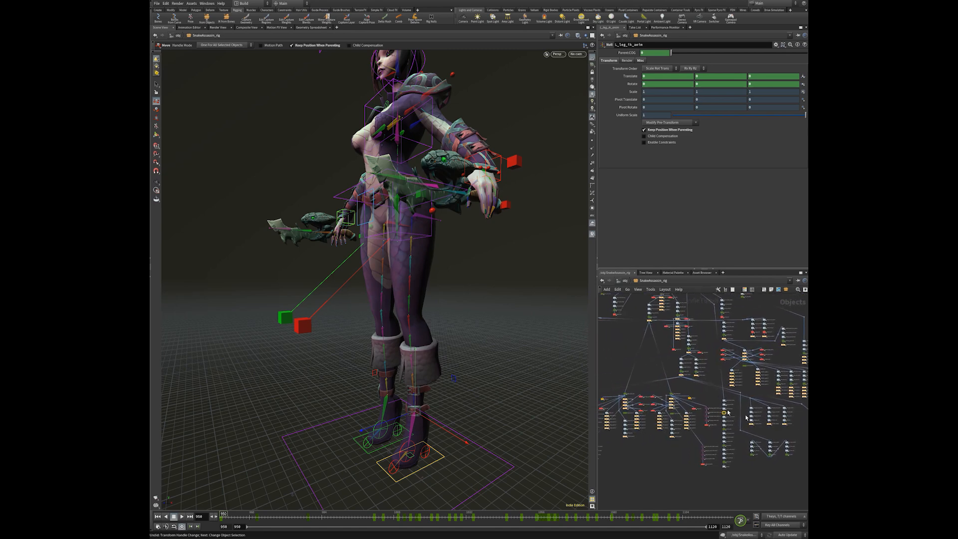
pyautogui.scroll(10, 699, 399)
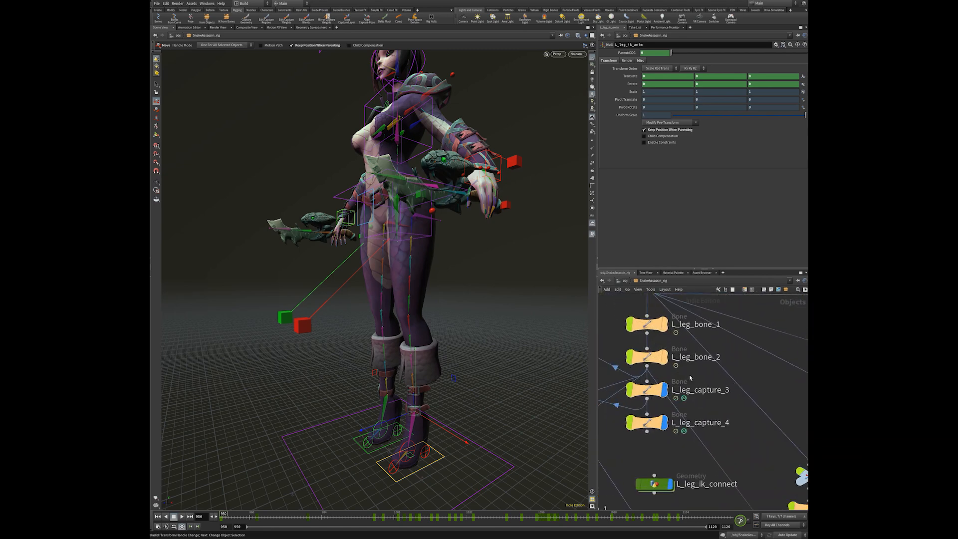
pyautogui.moveTo(654, 385)
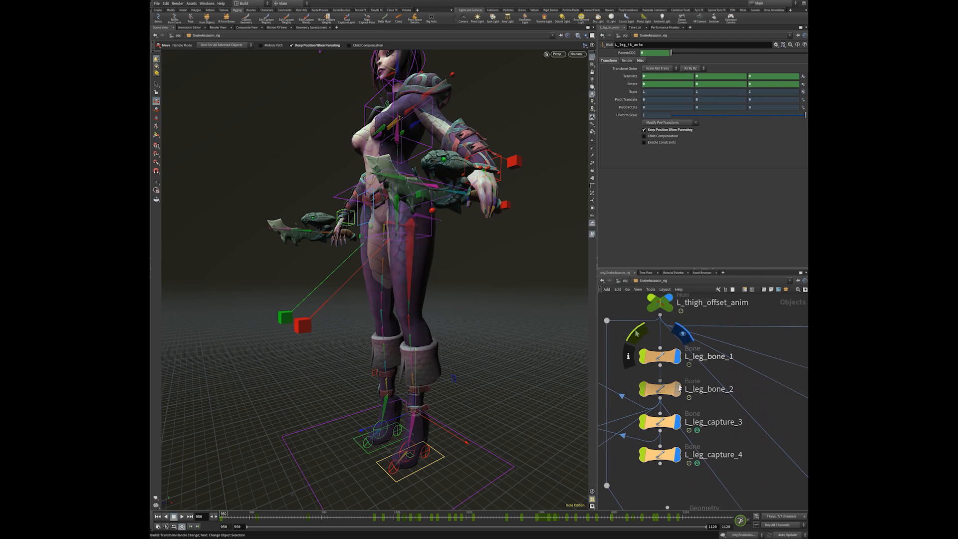
pyautogui.keyDown('alt'); pyautogui.moveTo(417, 285); pyautogui.dragTo(401, 229); pyautogui.keyUp('alt')
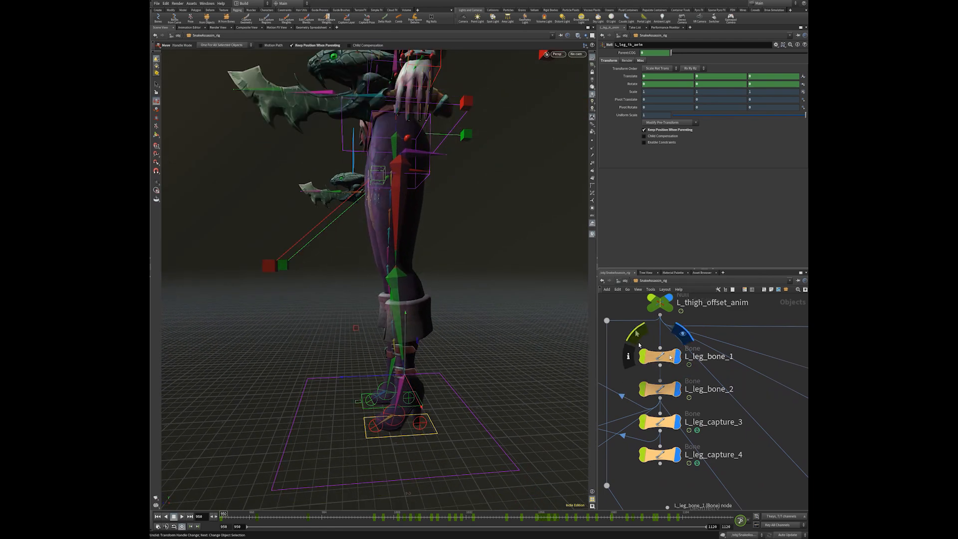
# Hide all geometry objects in the viewport so only the rig's bones and controls are drawn
pyautogui.click(592, 124)
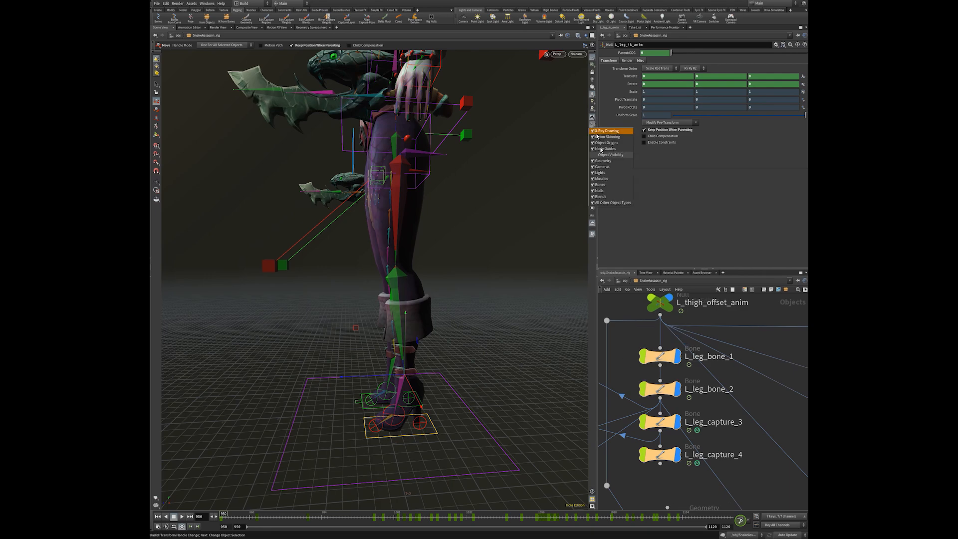
pyautogui.click(602, 160)
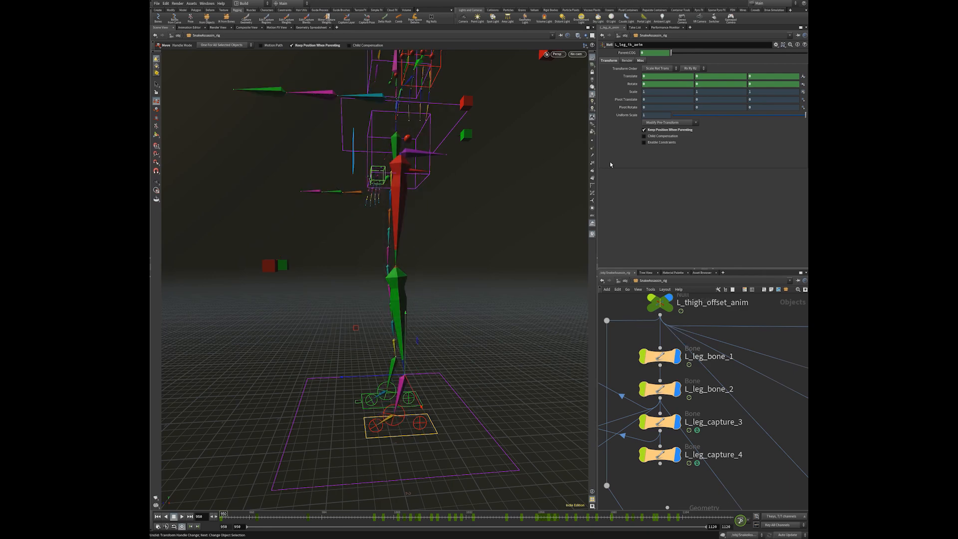
pyautogui.press('Escape')
# Examine the two main left leg bones, their knee area and the surrounding rig from several angles
pyautogui.moveTo(375, 258); pyautogui.dragTo(412, 240)
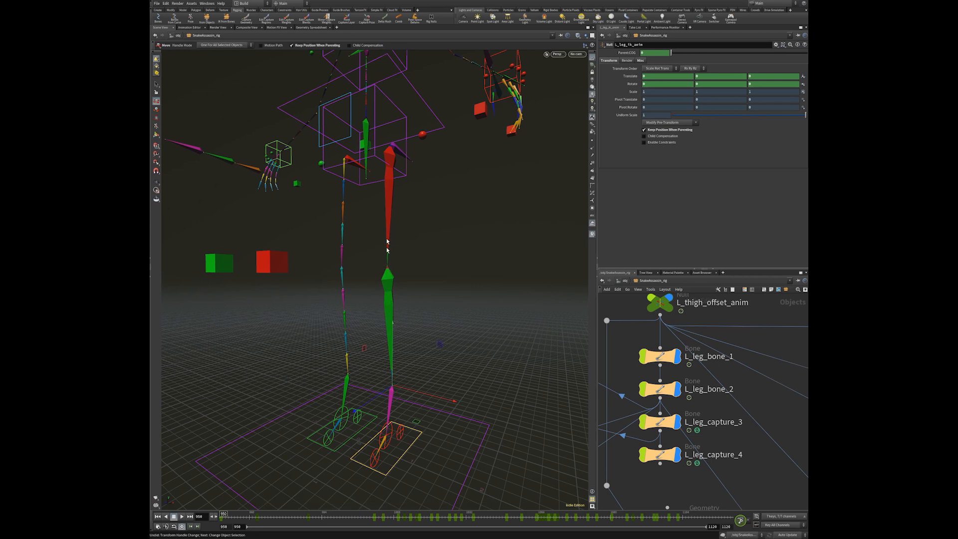
pyautogui.moveTo(432, 344); pyautogui.dragTo(372, 330)
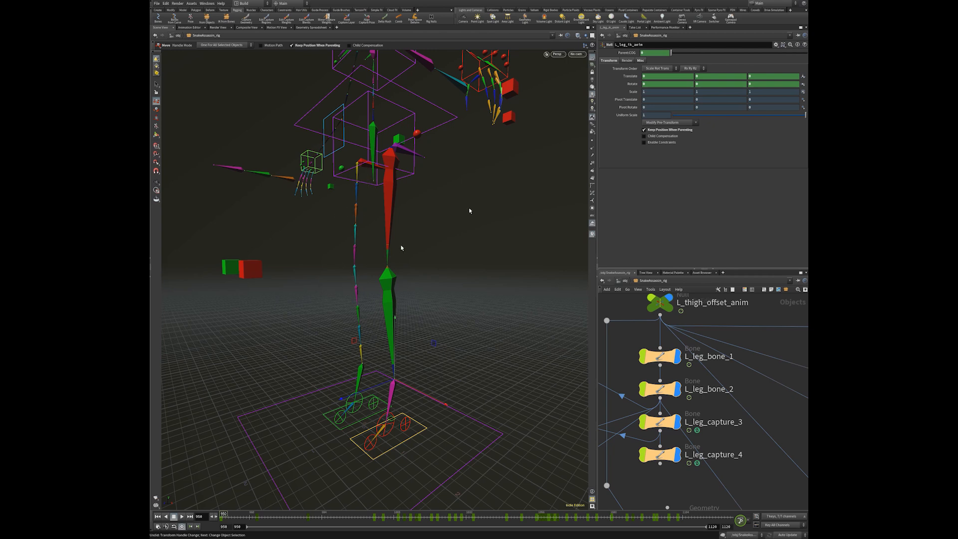
pyautogui.moveTo(434, 203); pyautogui.dragTo(399, 199)
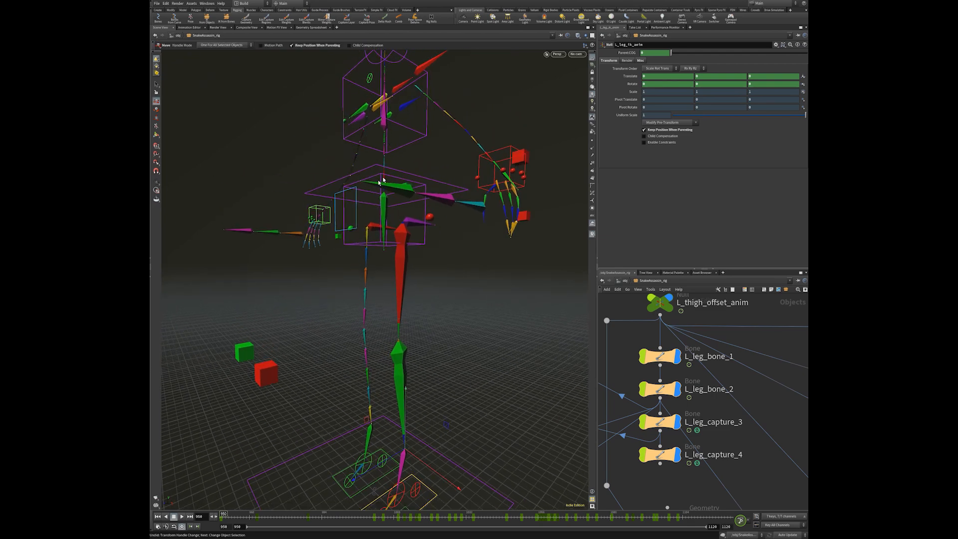
pyautogui.moveTo(428, 368); pyautogui.dragTo(412, 197, button='middle')
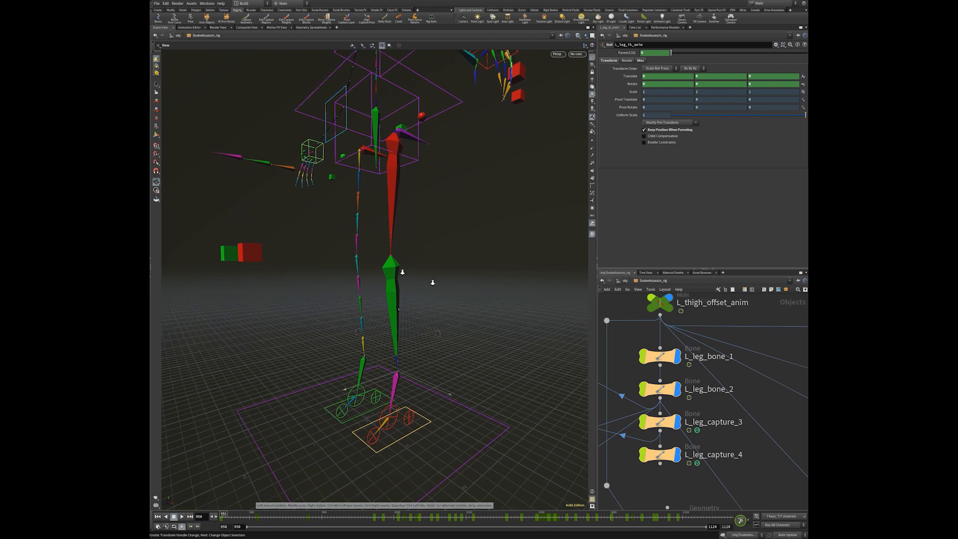
pyautogui.moveTo(399, 271); pyautogui.dragTo(430, 297, button='right')
pyautogui.press('t')
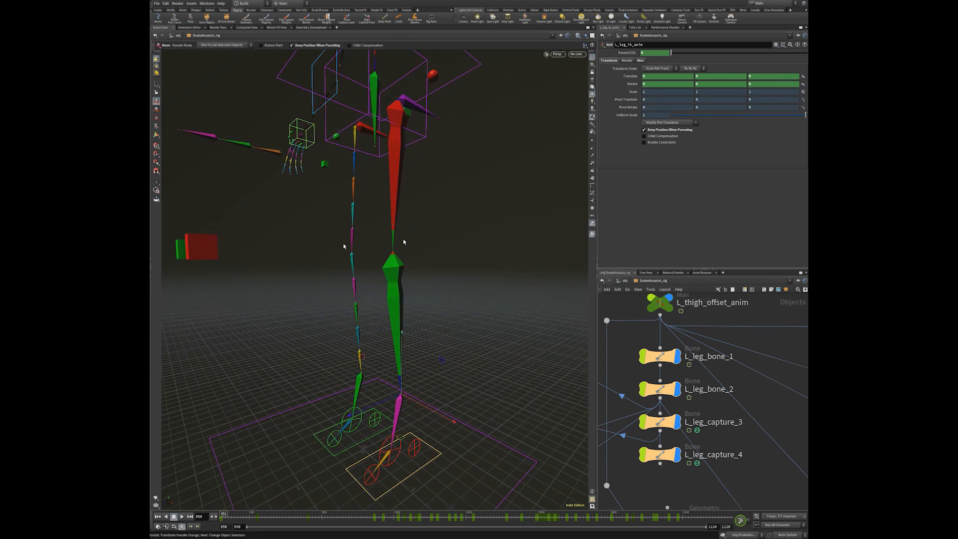
pyautogui.keyDown('alt'); pyautogui.moveTo(449, 294); pyautogui.dragTo(427, 295); pyautogui.keyUp('alt')
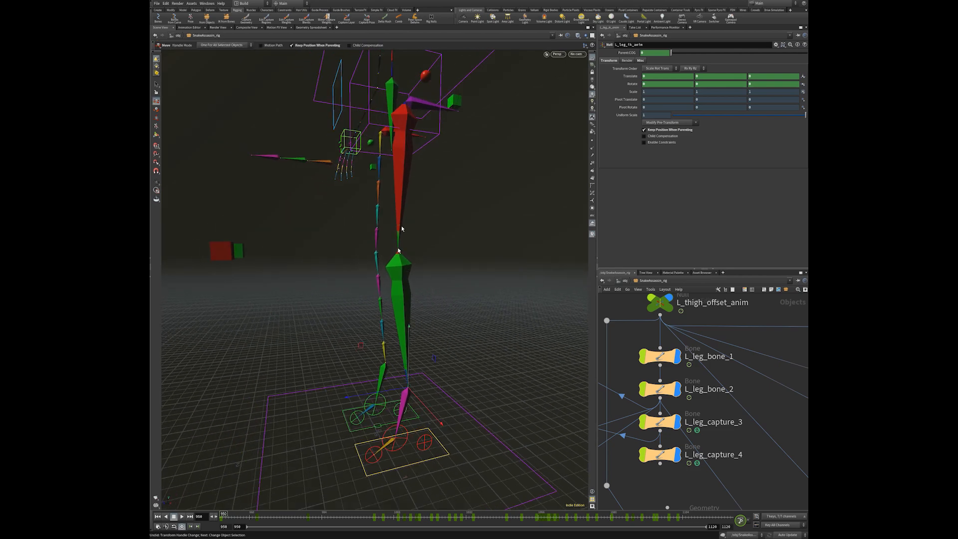
pyautogui.keyDown('alt'); pyautogui.moveTo(403, 201); pyautogui.dragTo(439, 304); pyautogui.keyUp('alt')
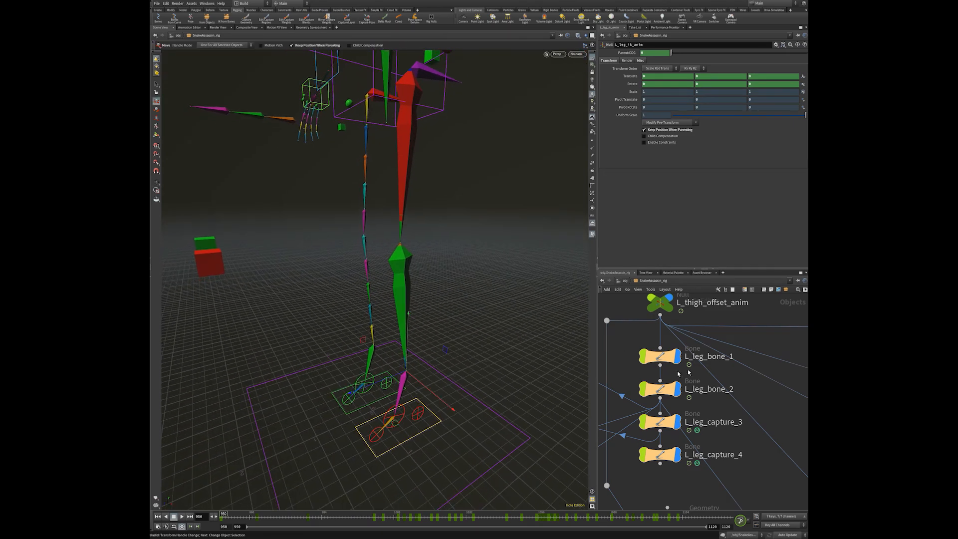
# Turn off display for L_leg_bone_1 and L_leg_bone_2 and inspect the legs' smaller capture bones from the side
pyautogui.moveTo(636, 333)
pyautogui.click(674, 387)
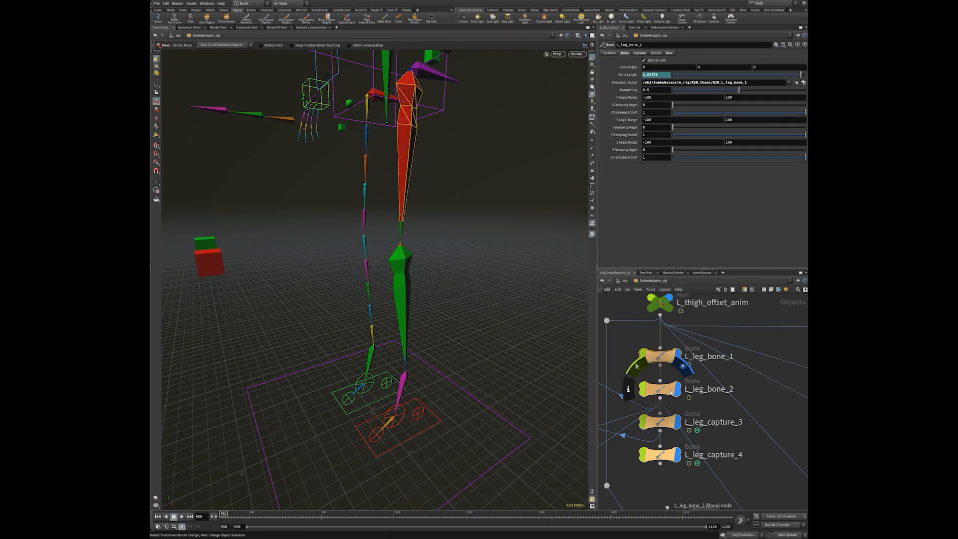
pyautogui.click(677, 389)
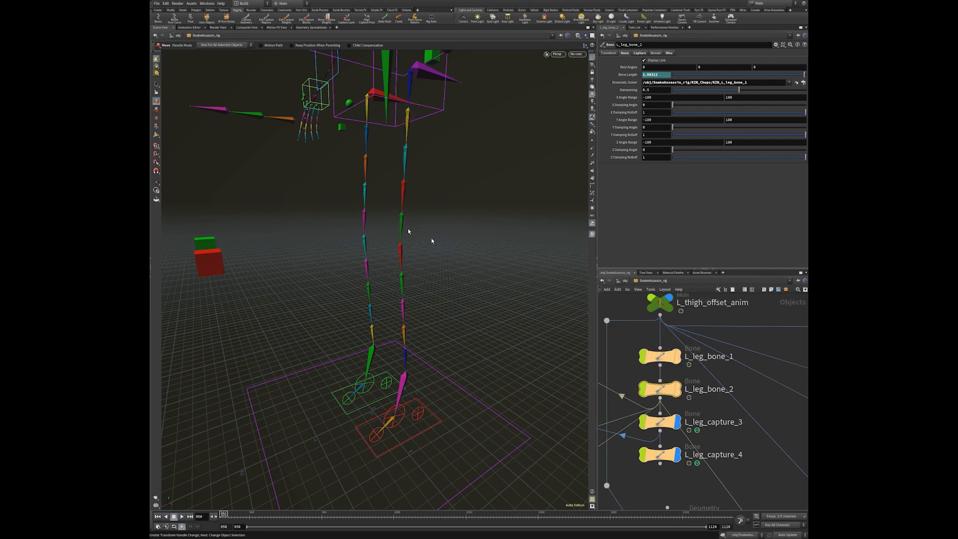
pyautogui.moveTo(444, 265)
pyautogui.keyDown('alt'); pyautogui.mouseDown()
pyautogui.moveTo(399, 265)
pyautogui.moveTo(432, 256)
pyautogui.mouseUp(); pyautogui.keyUp('alt')
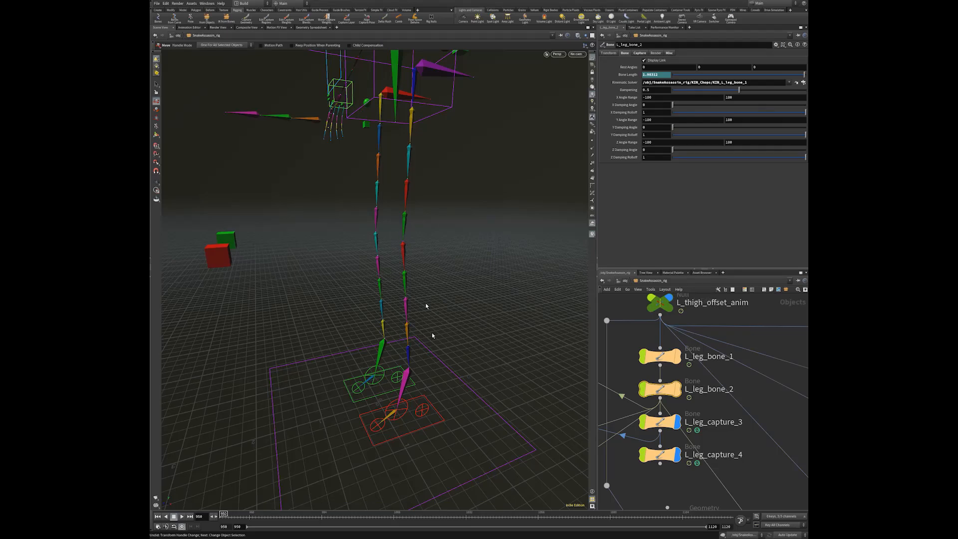
pyautogui.press('space')
pyautogui.moveTo(424, 372); pyautogui.dragTo(423, 280)
pyautogui.press('space')
pyautogui.moveTo(403, 182); pyautogui.dragTo(383, 184)
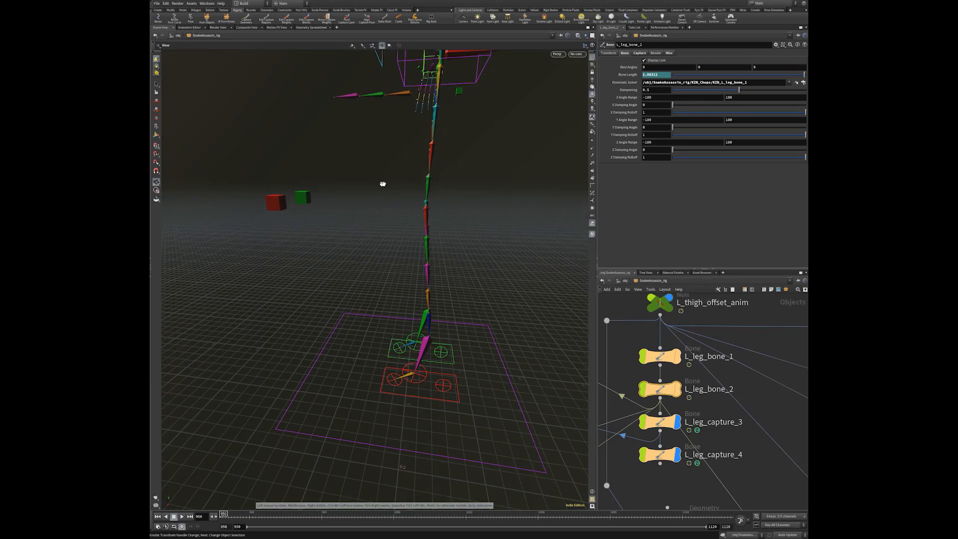
pyautogui.moveTo(434, 158); pyautogui.dragTo(387, 270)
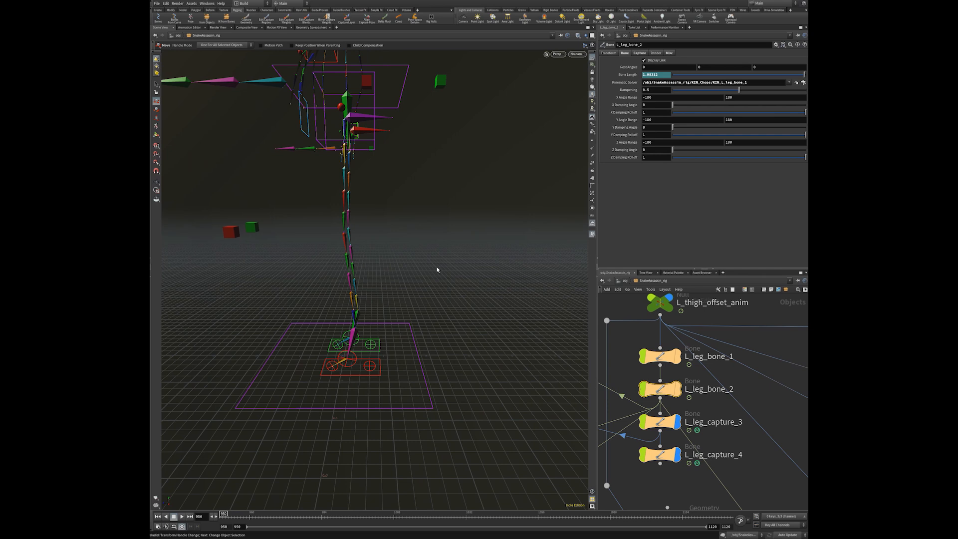
# Switch to the Right view, start the Bones tool and set the chain name to L_leg
pyautogui.hotkey('space', '4')
pyautogui.moveTo(437, 270); pyautogui.dragTo(418, 247, button='middle')
pyautogui.scroll(2, 400, 239)
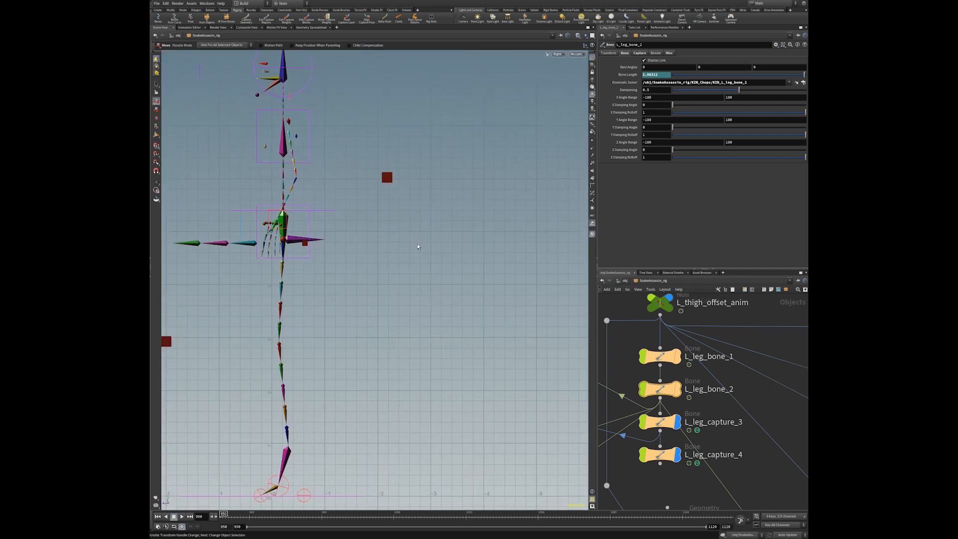
pyautogui.press('Tab')
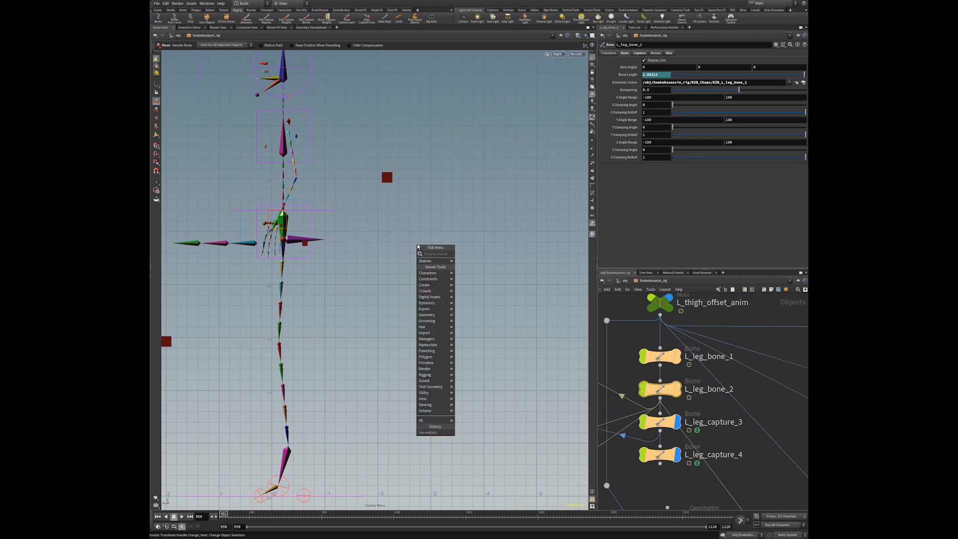
pyautogui.write('bone')
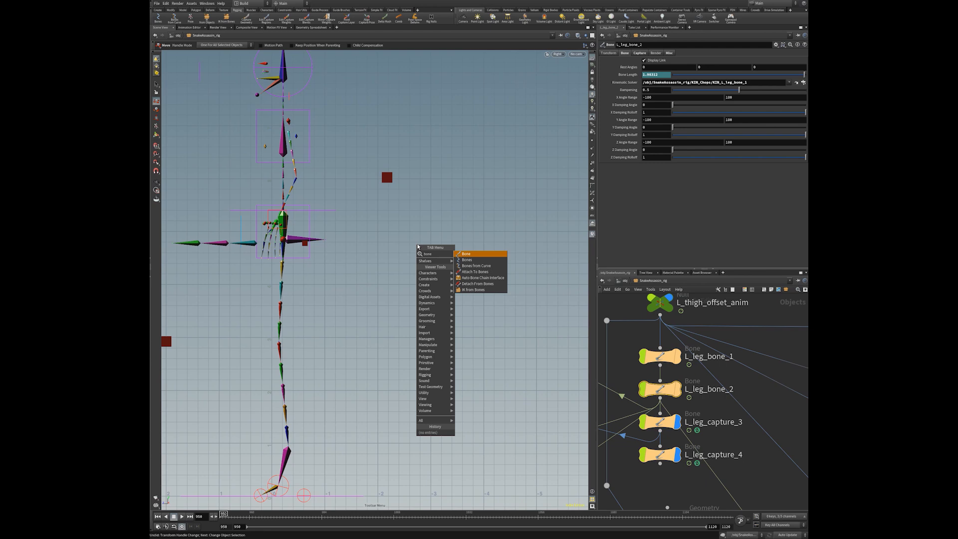
pyautogui.click(473, 263)
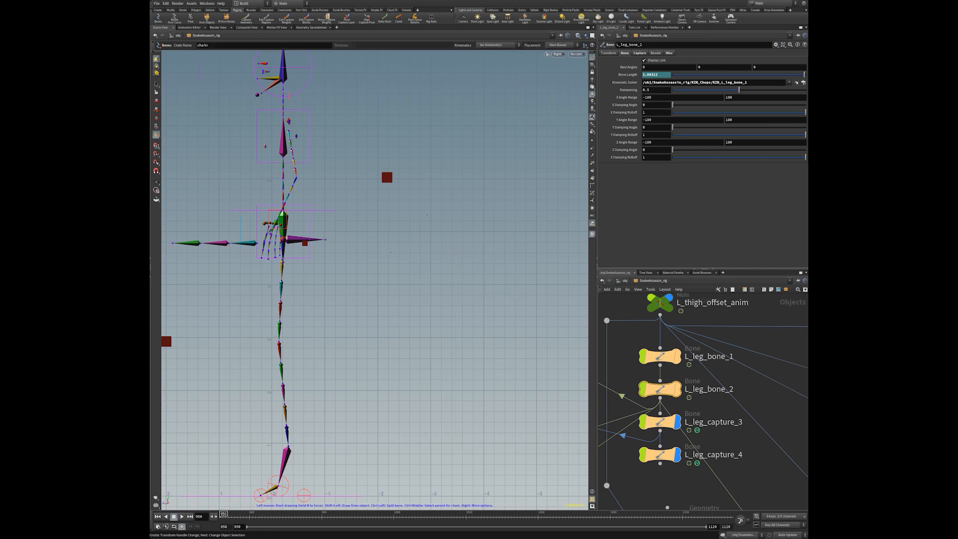
pyautogui.moveTo(354, 280); pyautogui.dragTo(391, 272, button='middle')
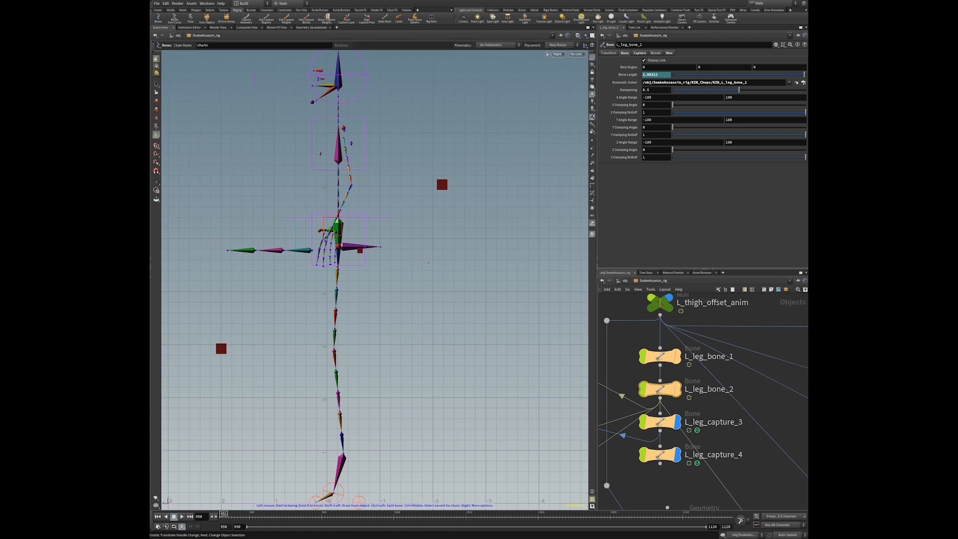
pyautogui.moveTo(464, 256); pyautogui.dragTo(409, 250, button='middle')
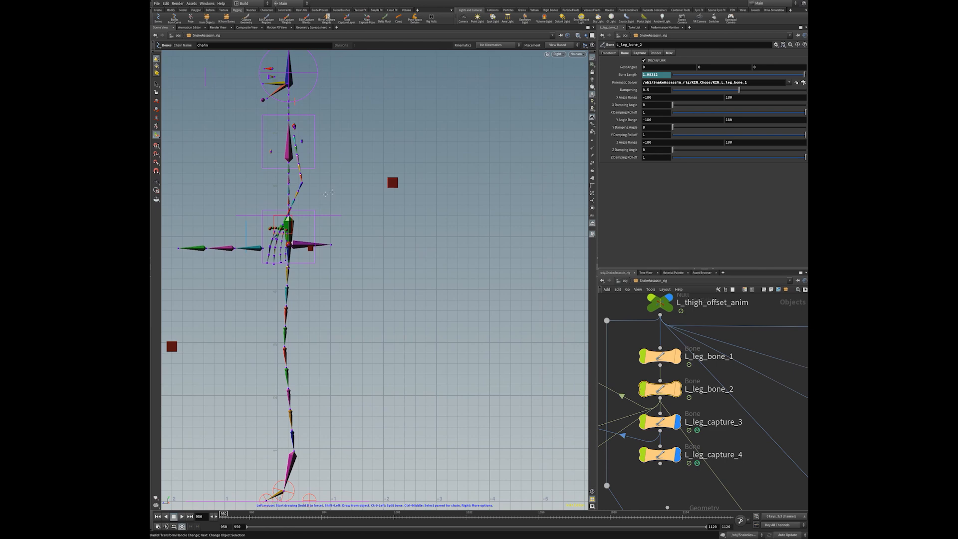
pyautogui.doubleClick(215, 45)
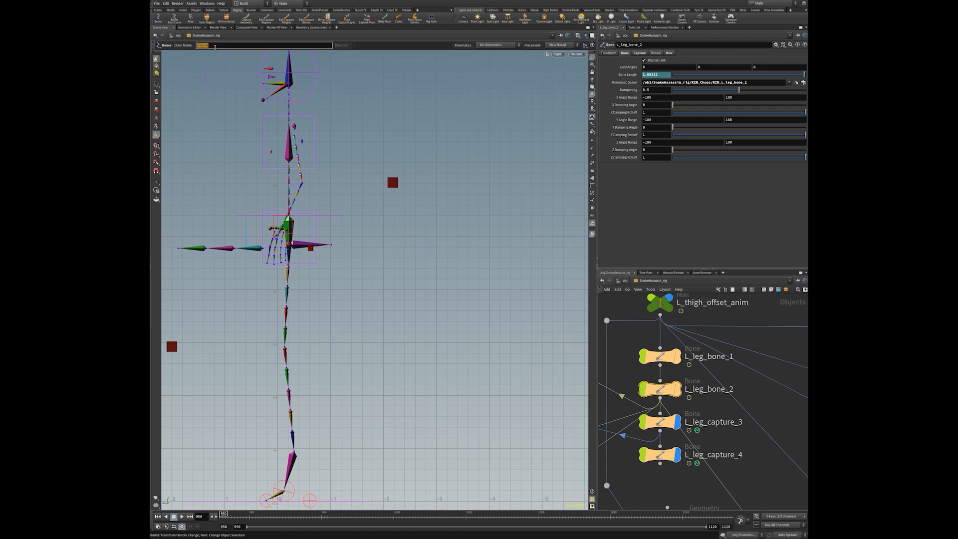
pyautogui.press('BackSpace')
pyautogui.press('Return')
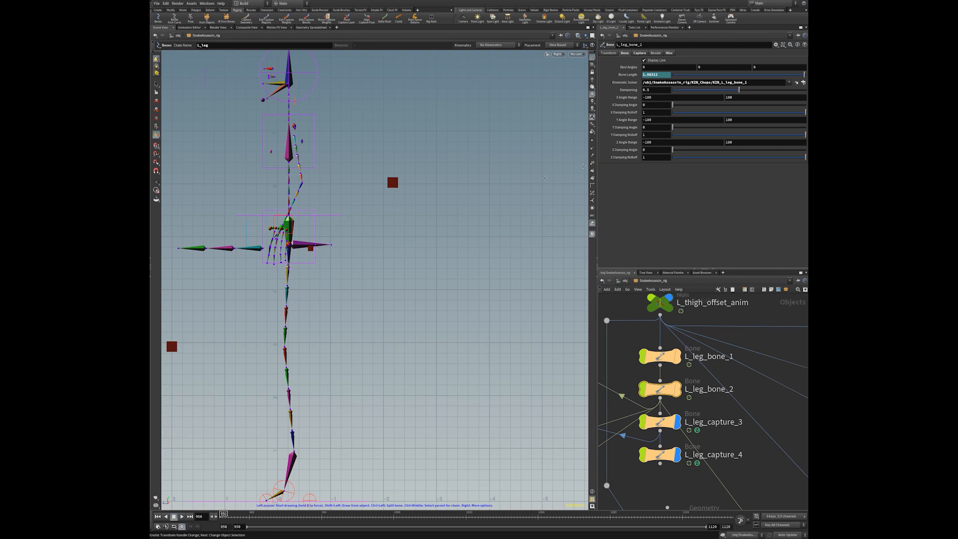
# Show the character geometry in the viewport again as a reference for drawing the leg bones
pyautogui.click(592, 124)
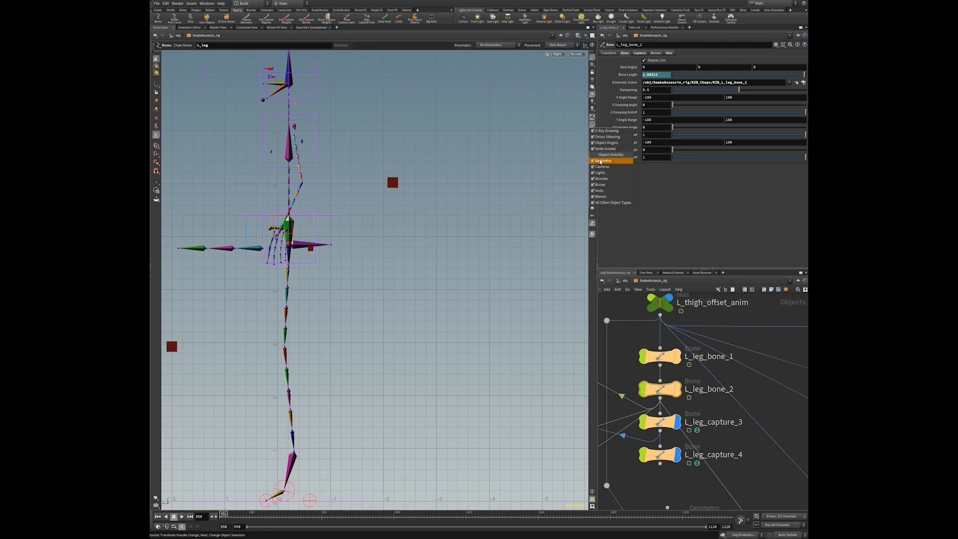
pyautogui.click(602, 161)
pyautogui.scroll(5, 552, 96)
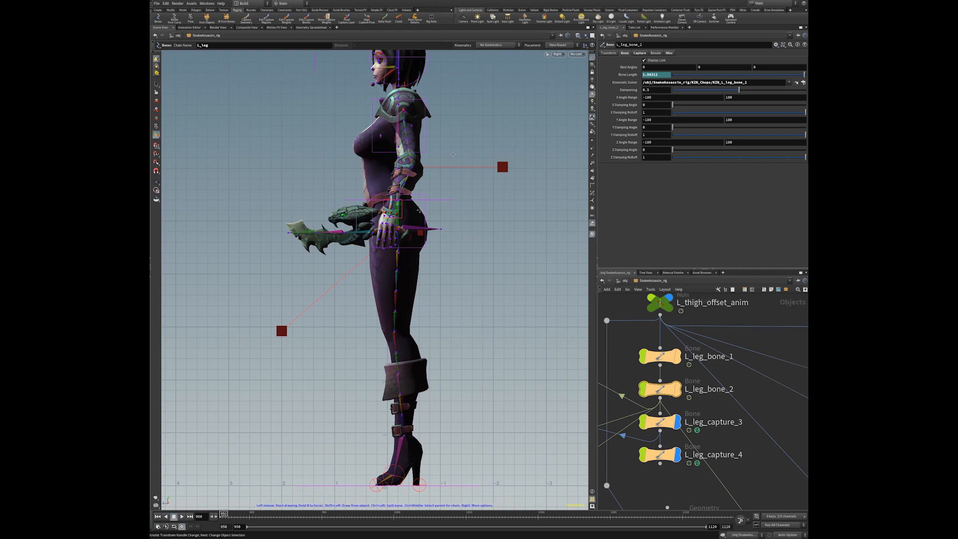
# Draw a single L_leg bone down the front of the upper thigh, finish the chain and locate its nodes in the network
pyautogui.click(380, 314)
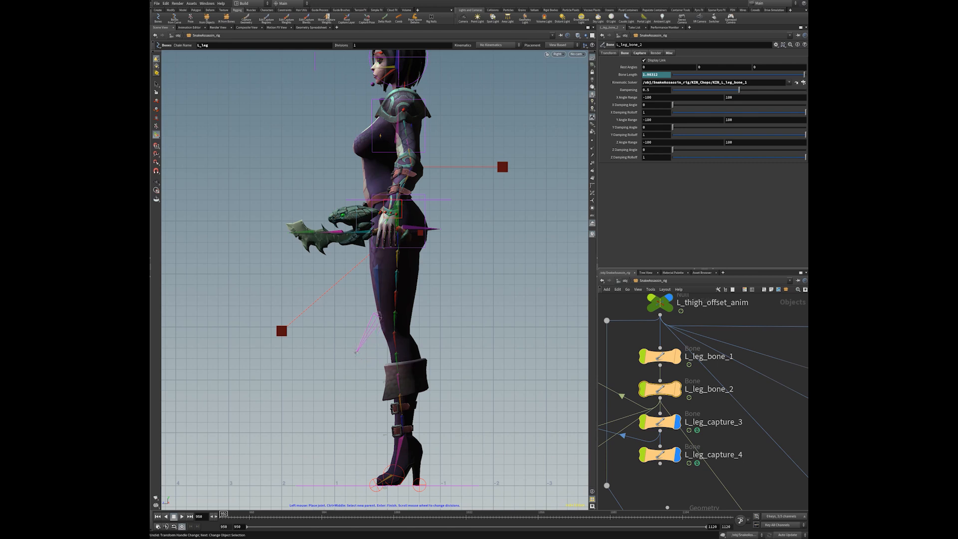
pyautogui.rightClick(350, 352)
pyautogui.click(368, 364)
pyautogui.moveTo(459, 331); pyautogui.dragTo(425, 319, button='middle')
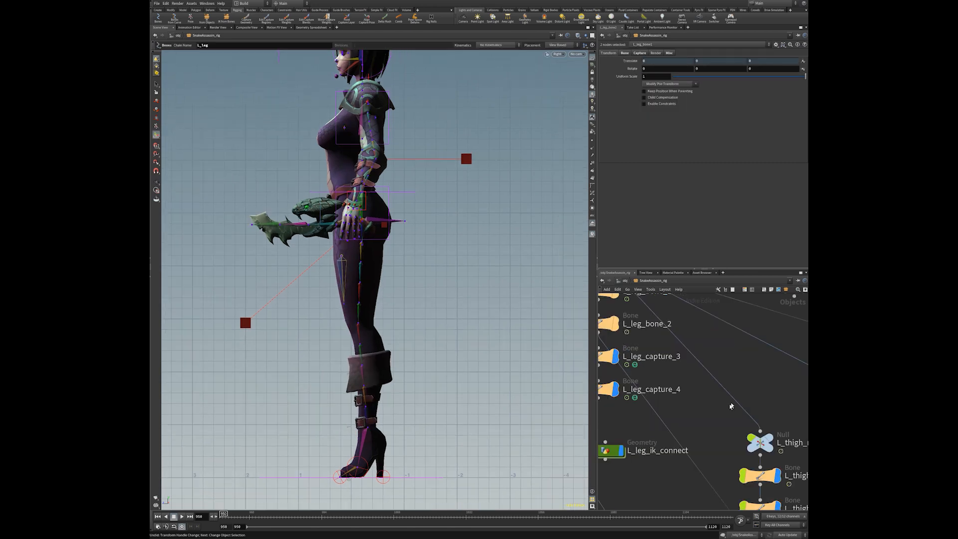
pyautogui.scroll(-4, 726, 378)
pyautogui.scroll(-5, 726, 378)
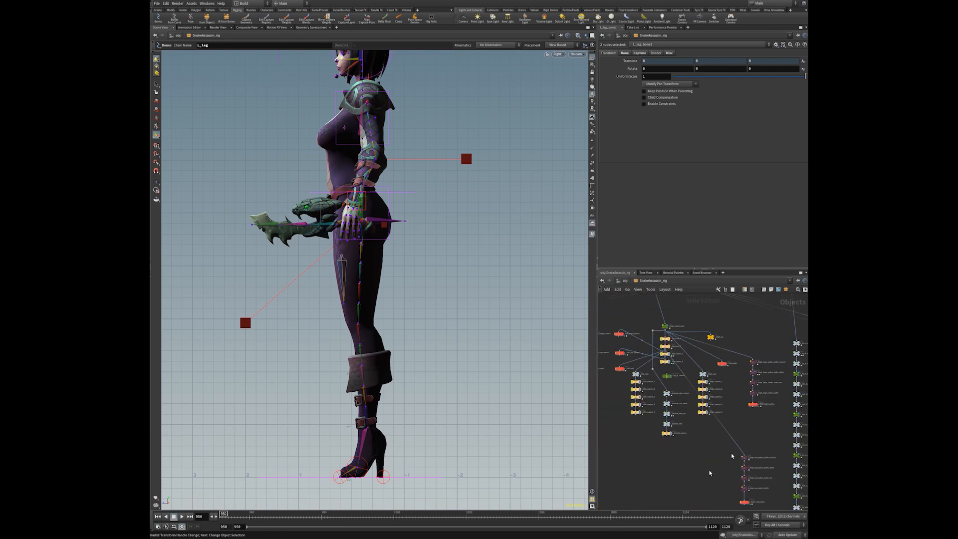
pyautogui.scroll(8, 701, 419)
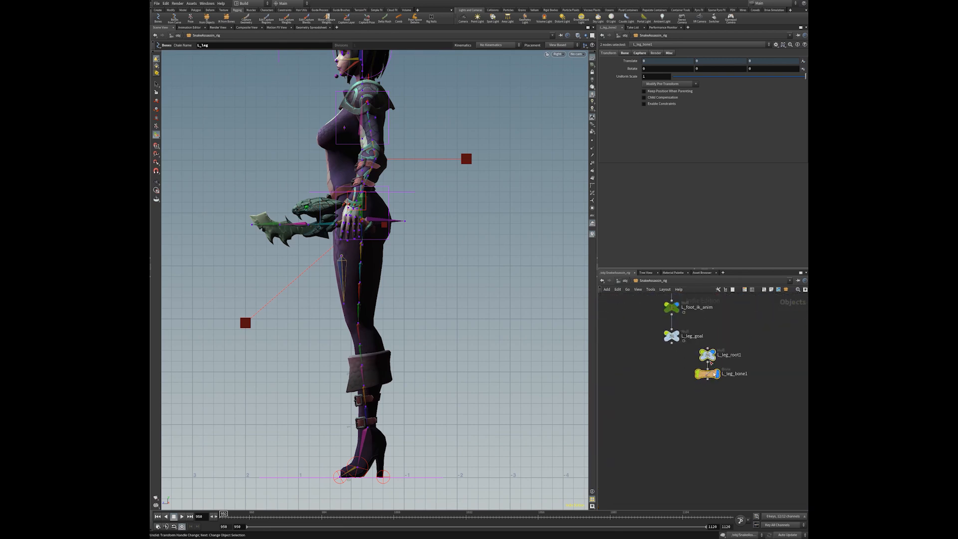
pyautogui.moveTo(425, 318); pyautogui.dragTo(421, 336, button='middle')
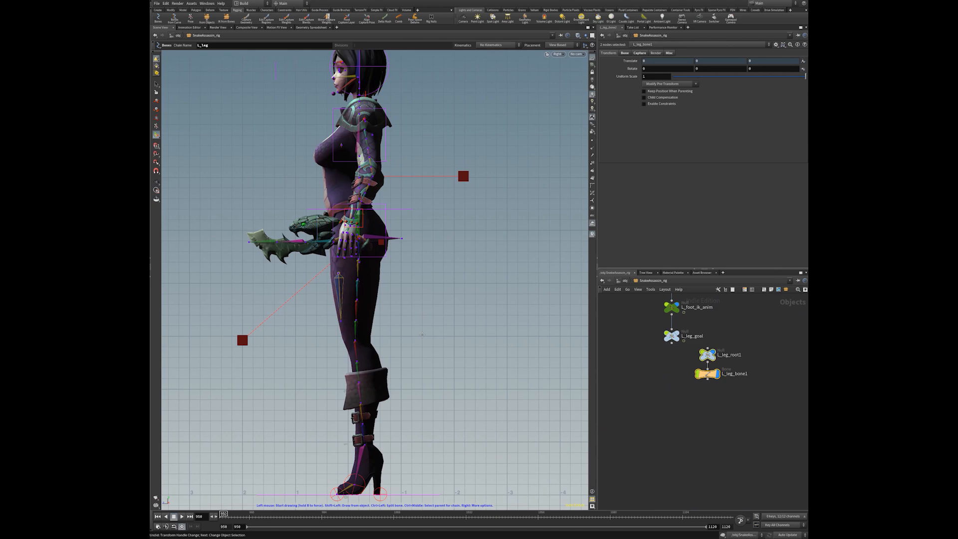
# Inspect the drawn bone in the perspective view and delete the L_leg_root1 and L_leg_bone1 nodes
pyautogui.press('Escape')
pyautogui.hotkey('space', '1')
pyautogui.moveTo(299, 261); pyautogui.dragTo(400, 268)
pyautogui.moveTo(452, 169); pyautogui.dragTo(475, 284)
pyautogui.press('q')
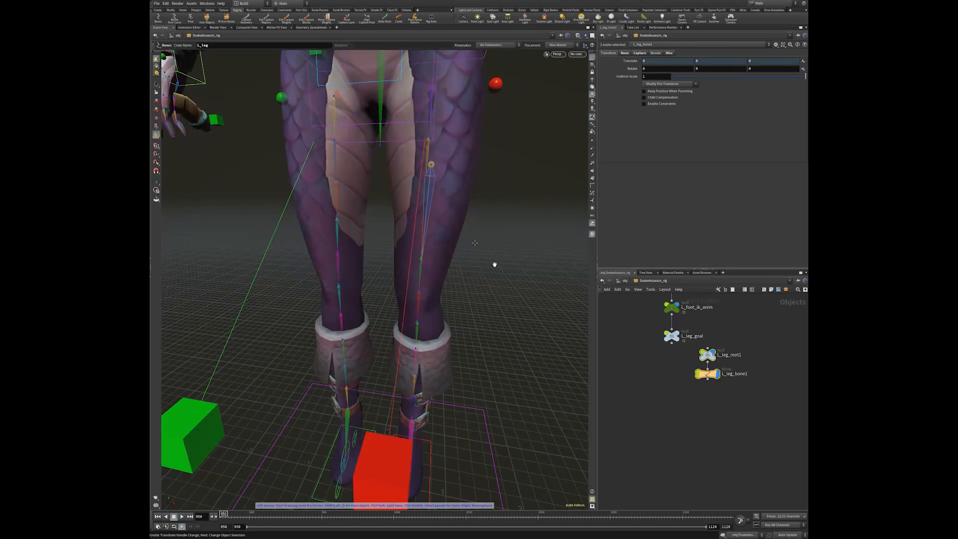
pyautogui.moveTo(488, 276); pyautogui.dragTo(425, 284)
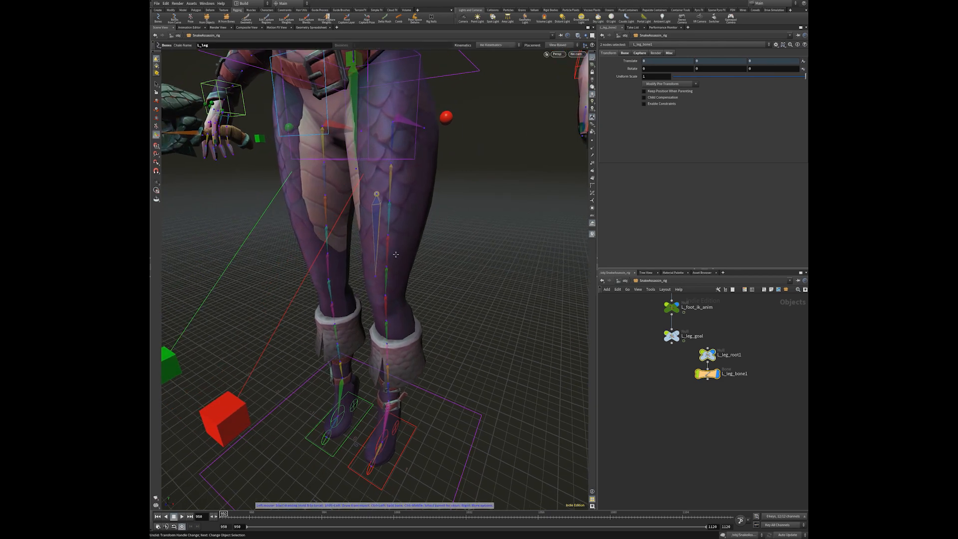
pyautogui.moveTo(735, 407); pyautogui.dragTo(705, 341)
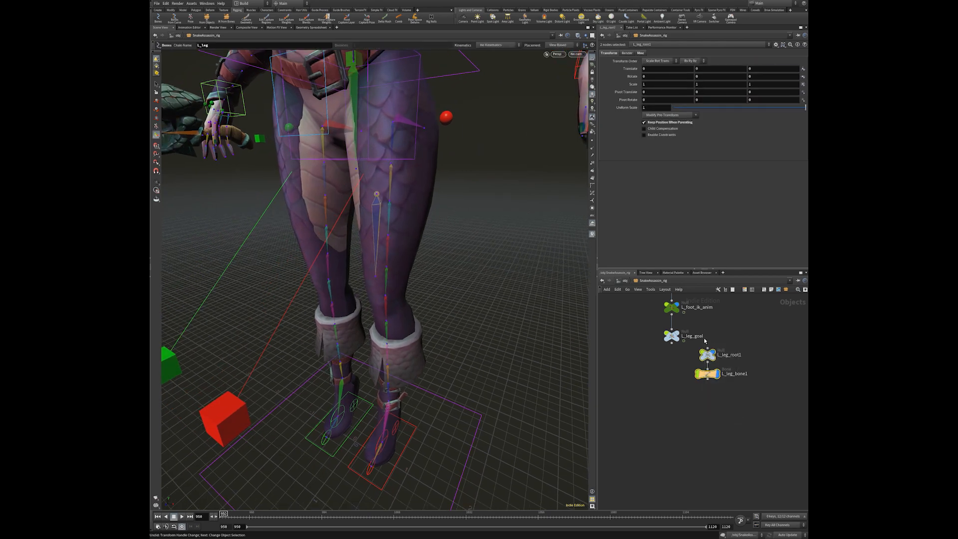
pyautogui.press('Delete')
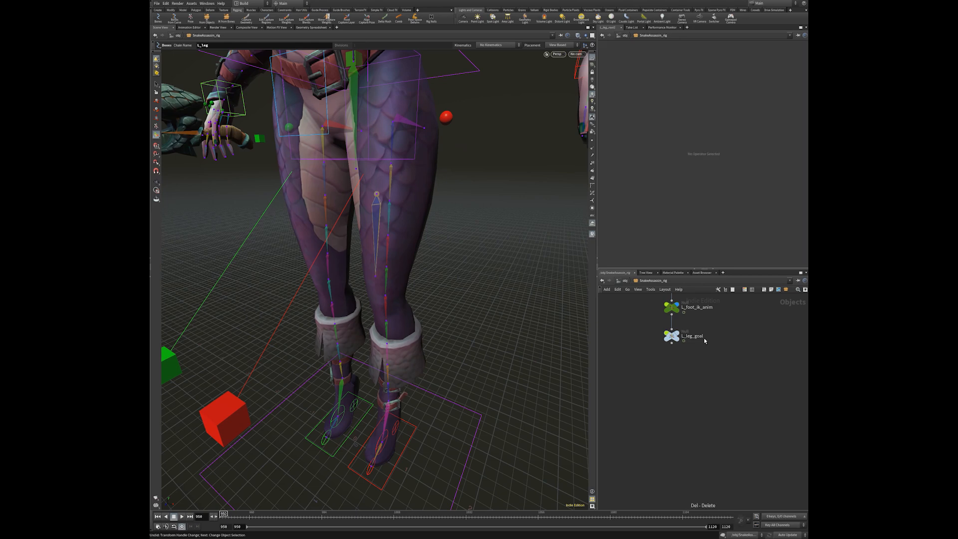
# Return to the Right view and set the Bones tool's placement to Freehand
pyautogui.moveTo(425, 300); pyautogui.dragTo(417, 276)
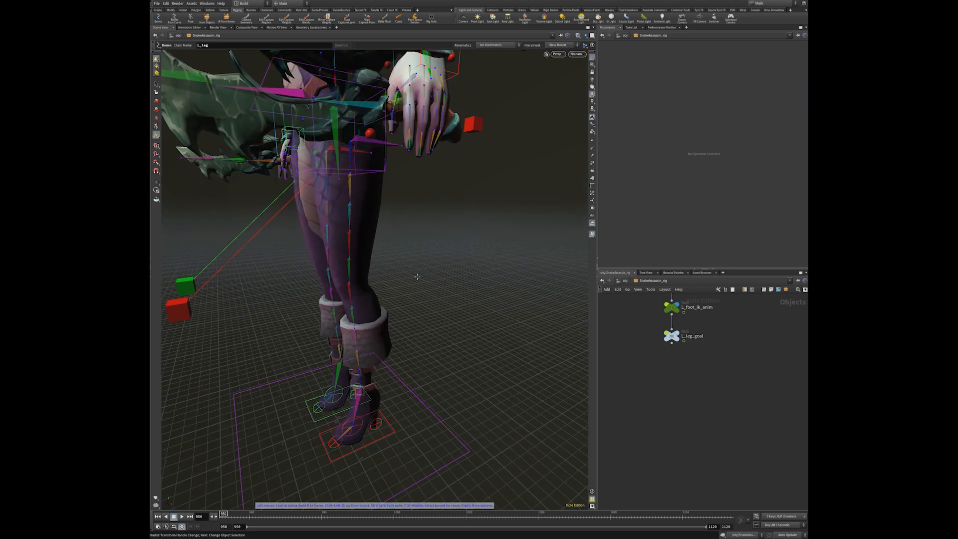
pyautogui.hotkey('space', '4')
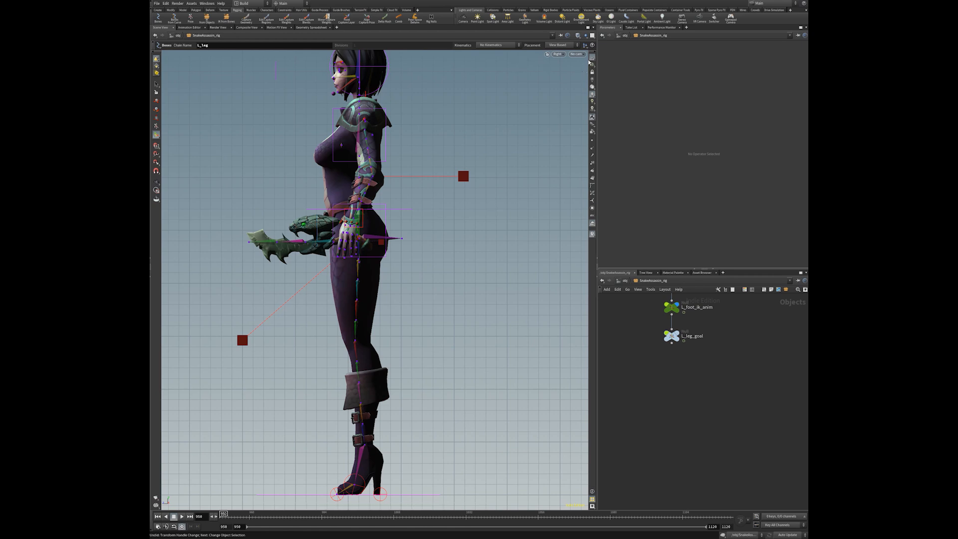
pyautogui.click(559, 45)
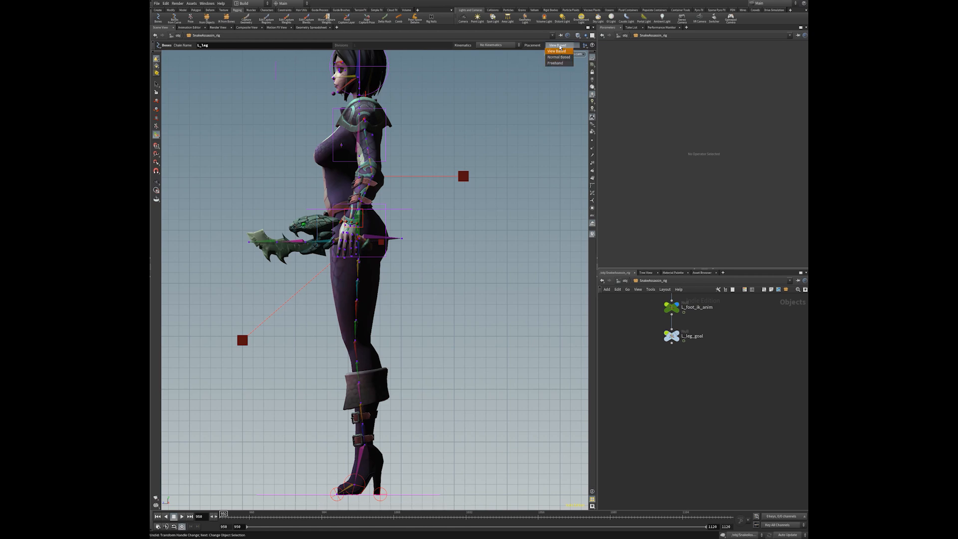
pyautogui.click(556, 63)
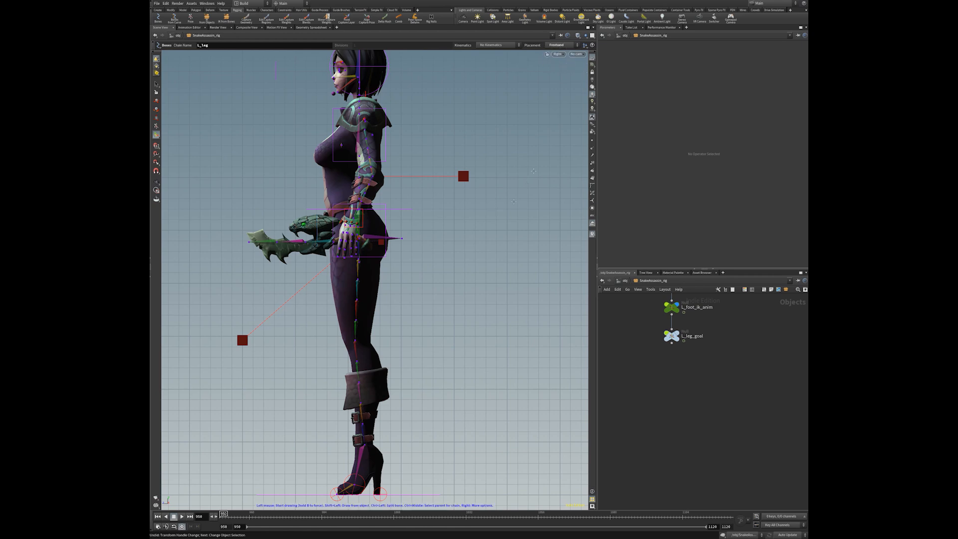
# Draw an L_leg bone chain with 5 divisions in the empty space behind the leg and finish drawing
pyautogui.moveTo(491, 237); pyautogui.dragTo(441, 165, button='middle')
pyautogui.keyDown('alt'); pyautogui.moveTo(419, 217); pyautogui.dragTo(447, 241, button='right'); pyautogui.keyUp('alt')
pyautogui.keyDown('alt'); pyautogui.moveTo(441, 226); pyautogui.dragTo(461, 184, button='middle'); pyautogui.keyUp('alt')
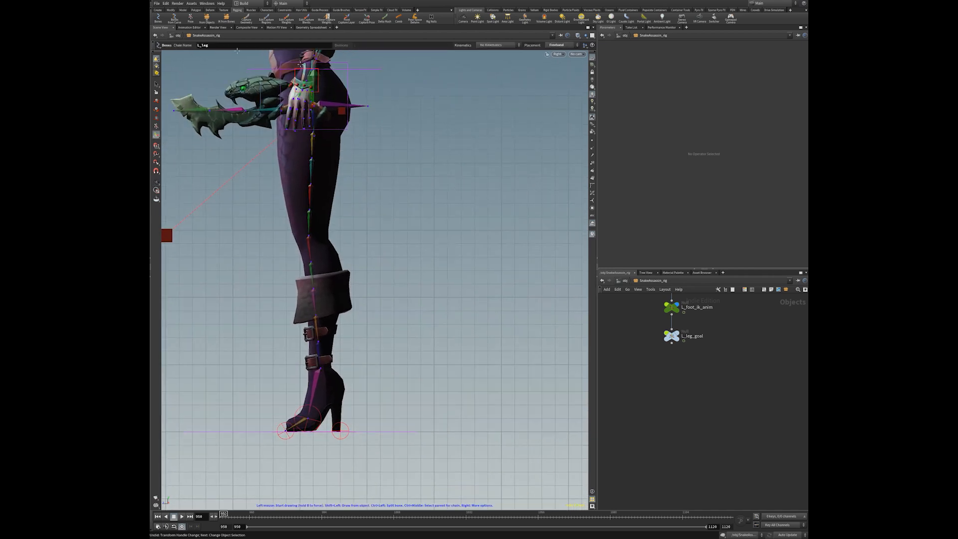
pyautogui.click(468, 160)
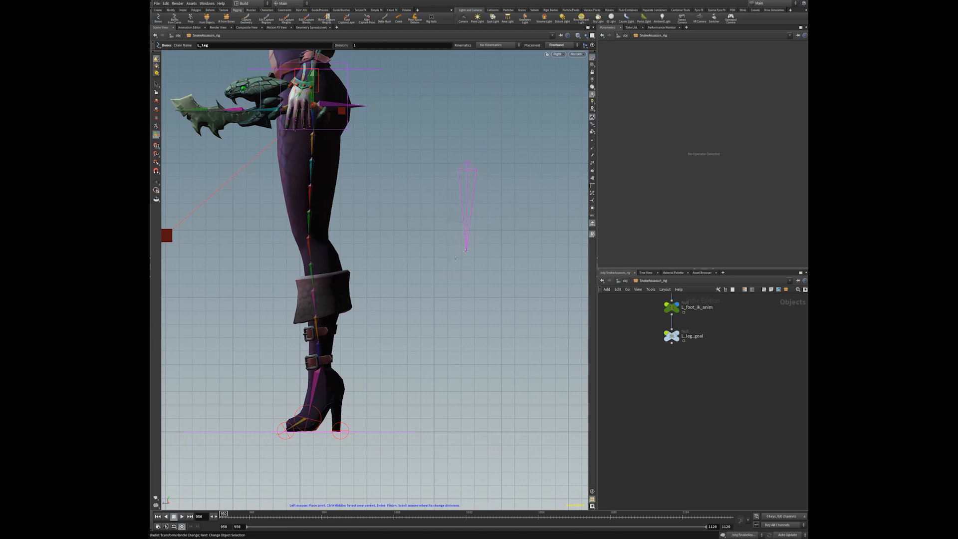
pyautogui.scroll(3, 460, 277)
pyautogui.scroll(1, 459, 278)
pyautogui.click(460, 283)
pyautogui.rightClick(485, 324)
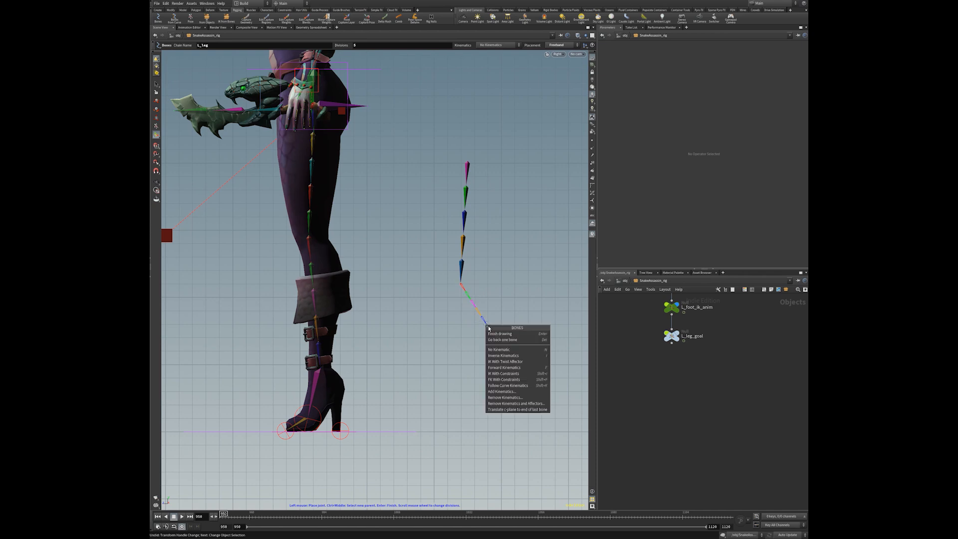
pyautogui.click(495, 332)
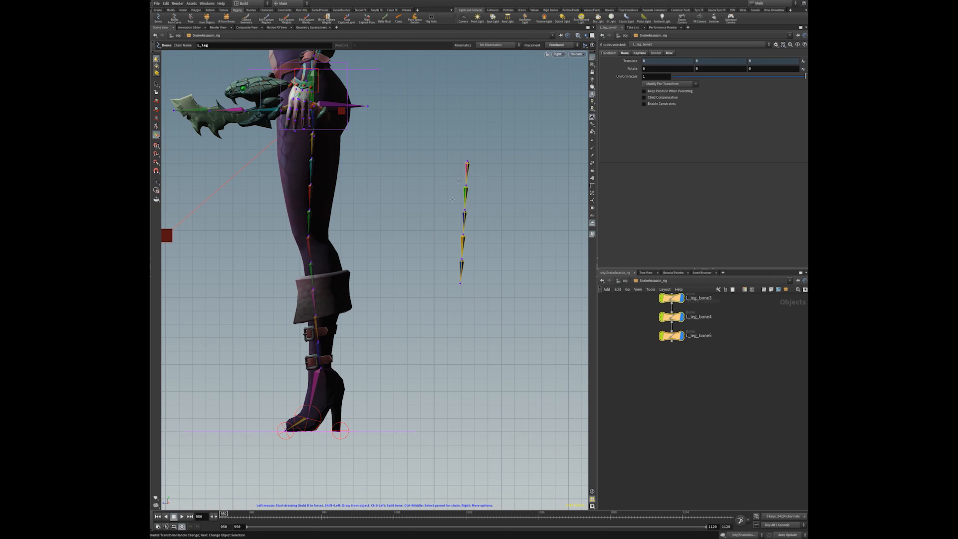
# Leave the Bones tool, move the L_leg_root1 chain's nodes into clear network space and deselect them
pyautogui.press('Escape')
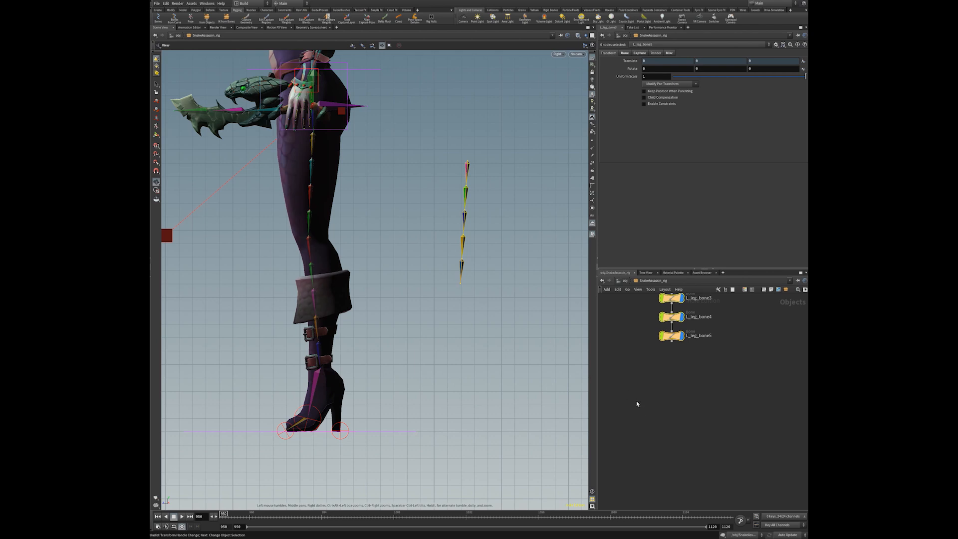
pyautogui.press('h')
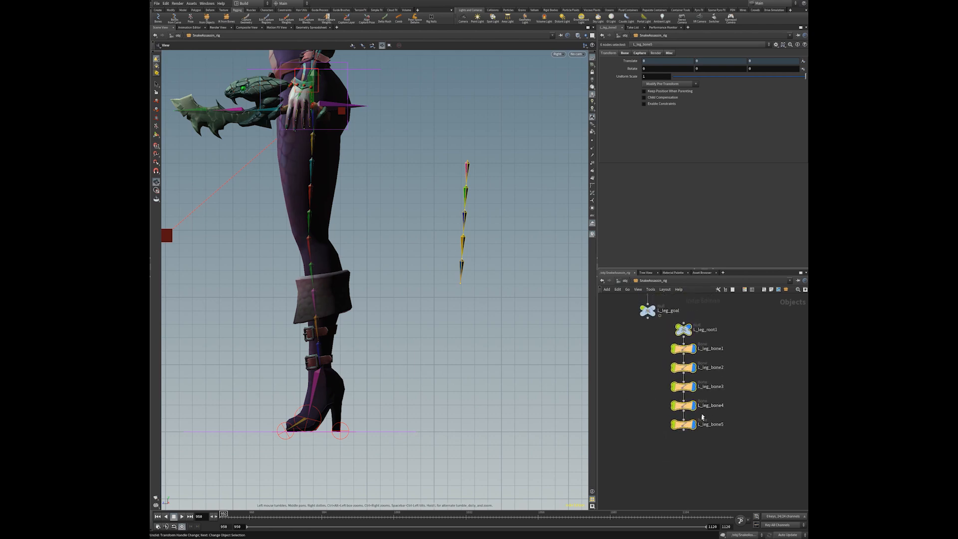
pyautogui.moveTo(683, 329); pyautogui.dragTo(730, 340)
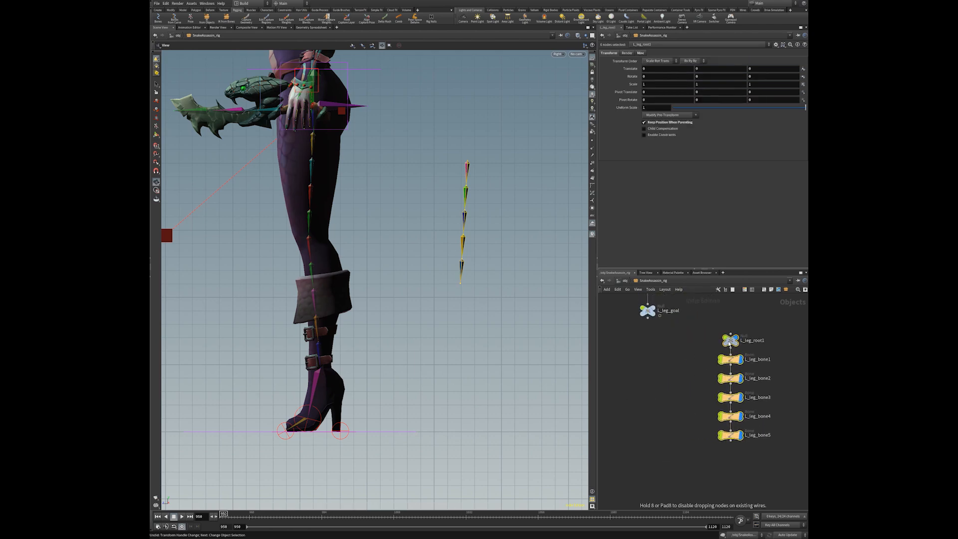
pyautogui.click(682, 369)
# Examine the new five-bone chain behind the character up close in the perspective view
pyautogui.moveTo(449, 197); pyautogui.dragTo(406, 246, button='middle')
pyautogui.scroll(3, 406, 246)
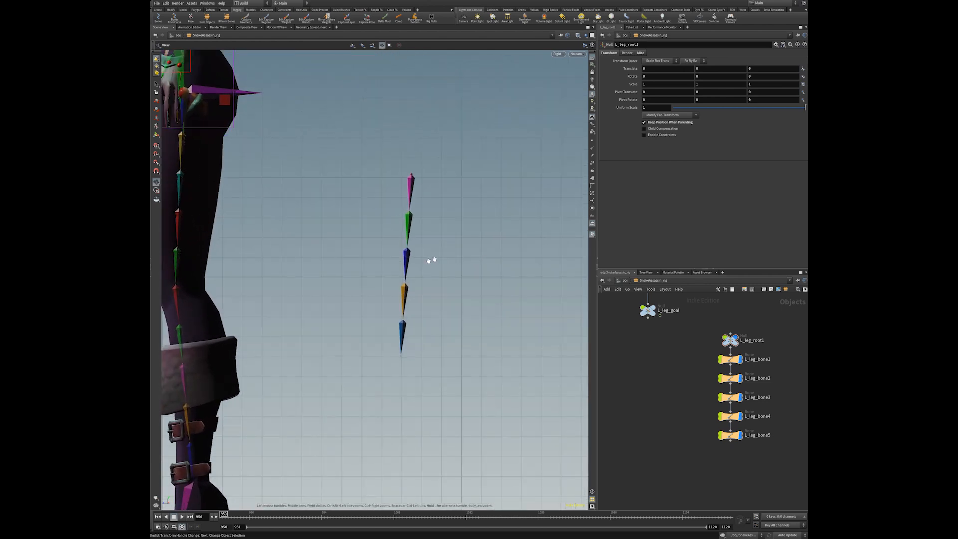
pyautogui.hotkey('space', '1')
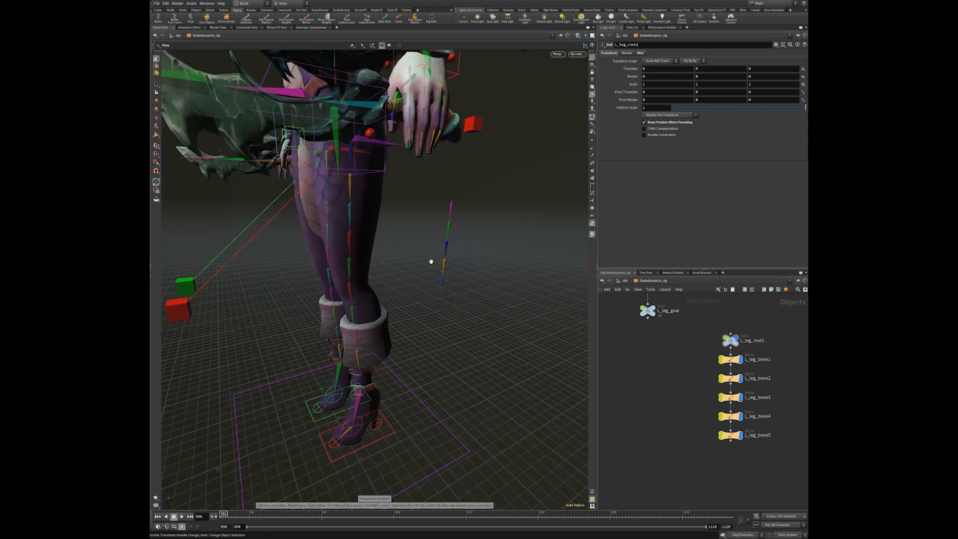
pyautogui.moveTo(438, 257); pyautogui.dragTo(349, 270)
pyautogui.moveTo(349, 269); pyautogui.dragTo(295, 289, button='middle')
pyautogui.moveTo(295, 289); pyautogui.dragTo(413, 289, button='right')
pyautogui.moveTo(413, 289); pyautogui.dragTo(269, 284)
pyautogui.moveTo(331, 285); pyautogui.dragTo(283, 281, button='middle')
pyautogui.moveTo(331, 286); pyautogui.dragTo(515, 294, button='right')
pyautogui.moveTo(479, 257); pyautogui.dragTo(366, 244, button='right')
pyautogui.moveTo(366, 244); pyautogui.dragTo(424, 241)
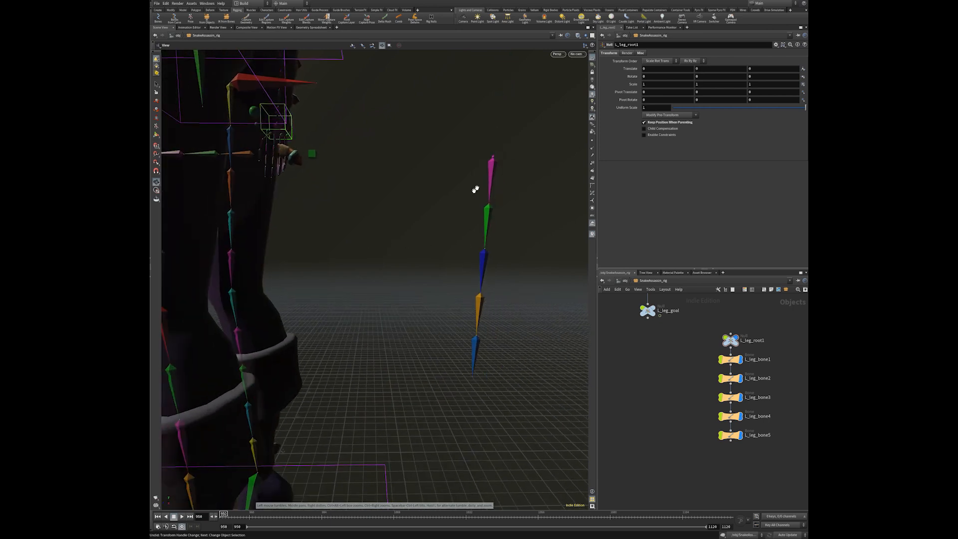
pyautogui.moveTo(491, 220); pyautogui.dragTo(422, 257, button='middle')
# Select the chain's first bone to inspect it, clear the selection and frame the whole chain
pyautogui.press('s')
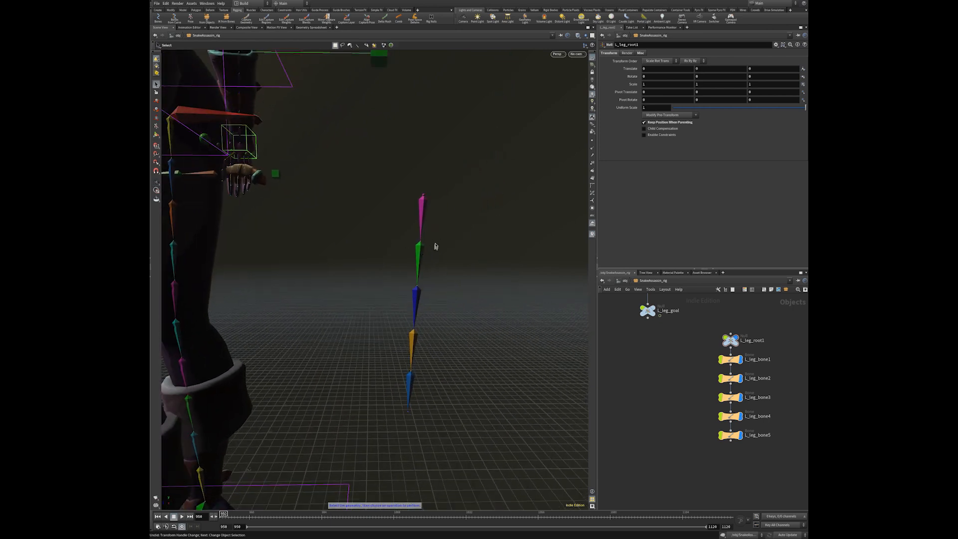
pyautogui.click(426, 218)
pyautogui.keyDown('alt'); pyautogui.moveTo(449, 289); pyautogui.dragTo(395, 323, button='right'); pyautogui.keyUp('alt')
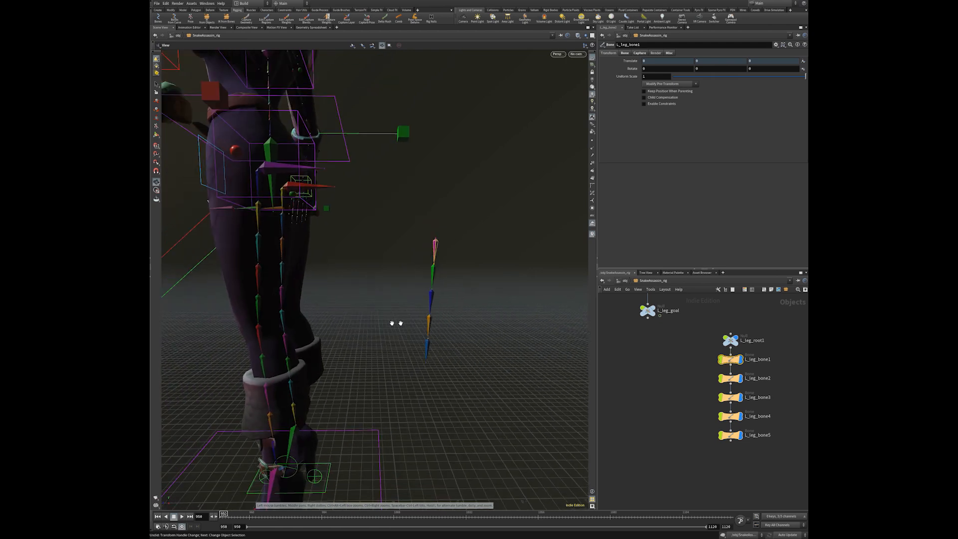
pyautogui.keyDown('alt'); pyautogui.moveTo(395, 323); pyautogui.dragTo(370, 291, button='middle'); pyautogui.keyUp('alt')
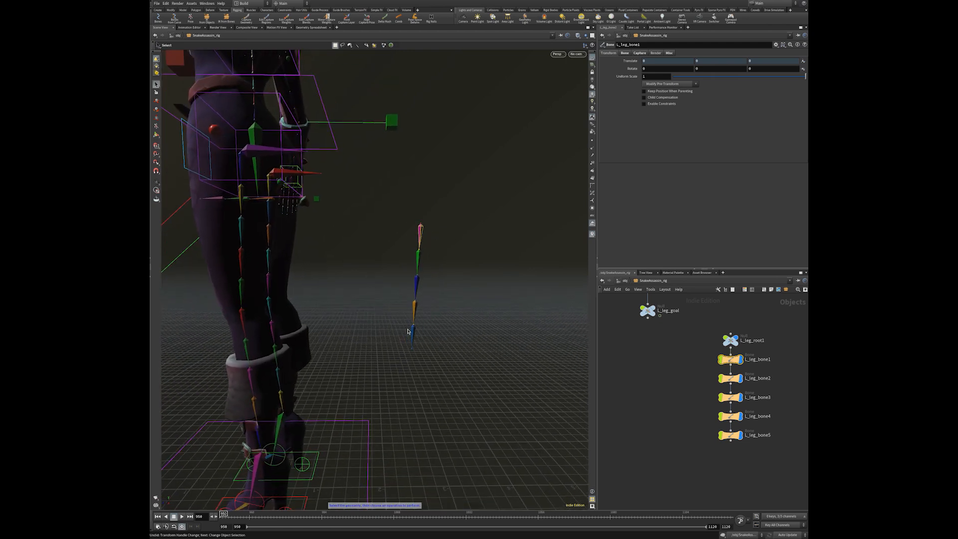
pyautogui.click(693, 394)
pyautogui.moveTo(446, 328)
pyautogui.keyDown('alt'); pyautogui.mouseDown()
pyautogui.moveTo(428, 310)
pyautogui.moveTo(473, 325)
pyautogui.moveTo(448, 310)
pyautogui.mouseUp(); pyautogui.keyUp('alt')
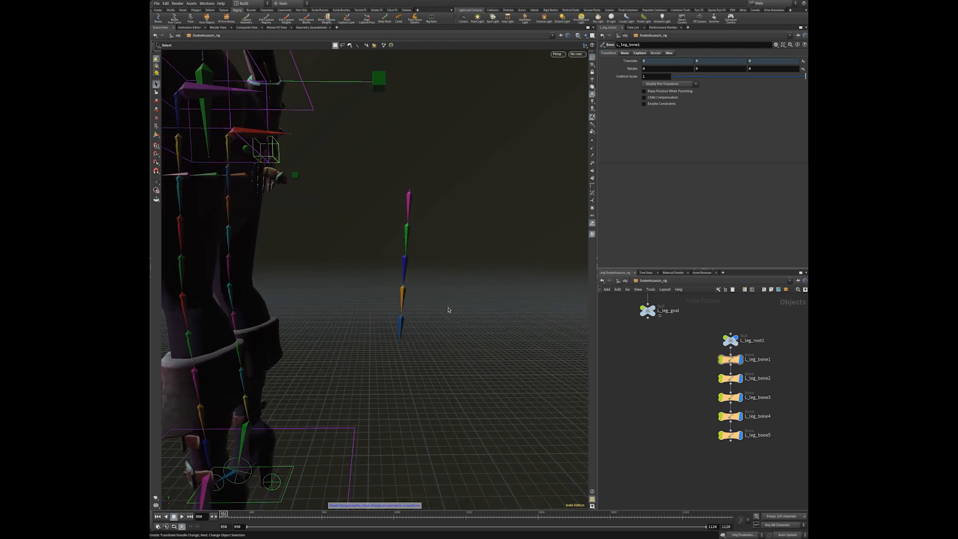
# Create a Path object with two points snapped to the start and the tip of the five-bone chain
pyautogui.press('Tab')
pyautogui.write('path')
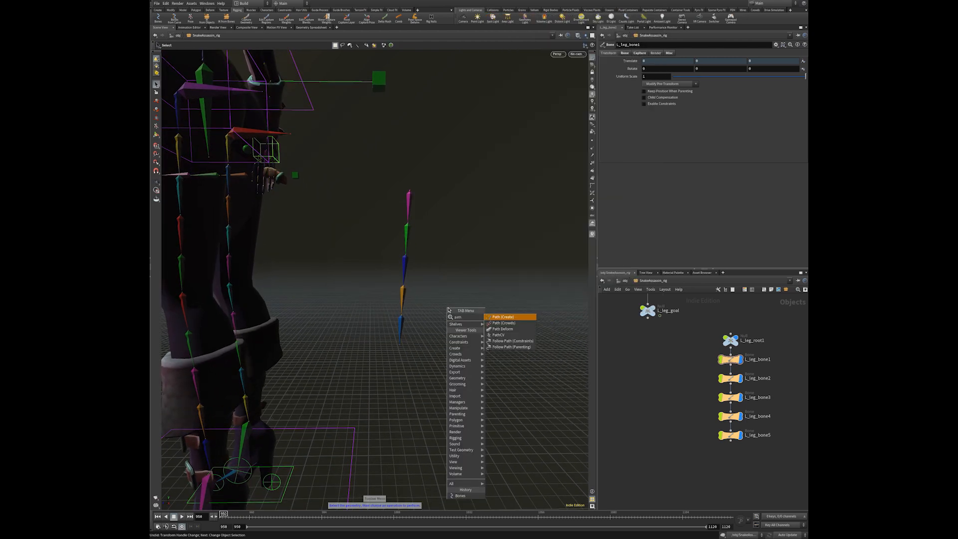
pyautogui.click(504, 317)
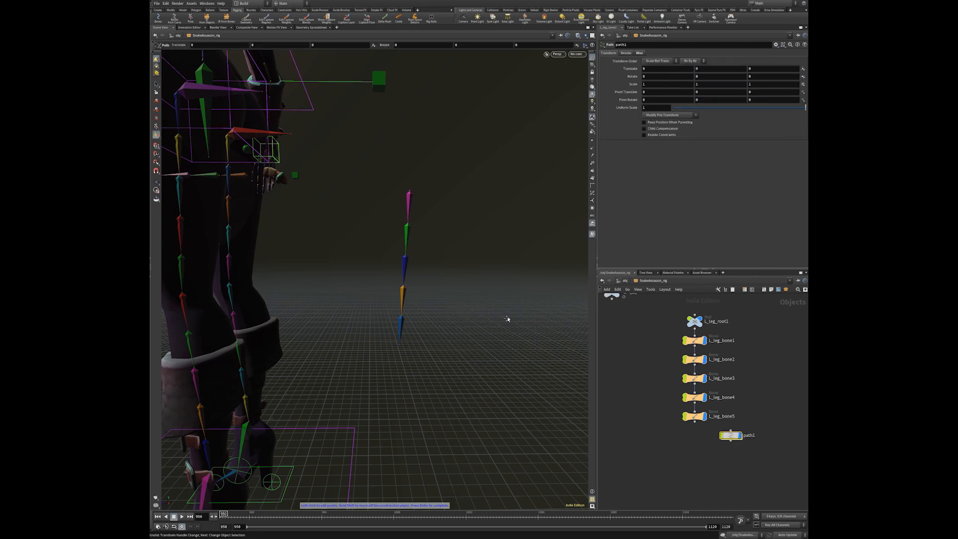
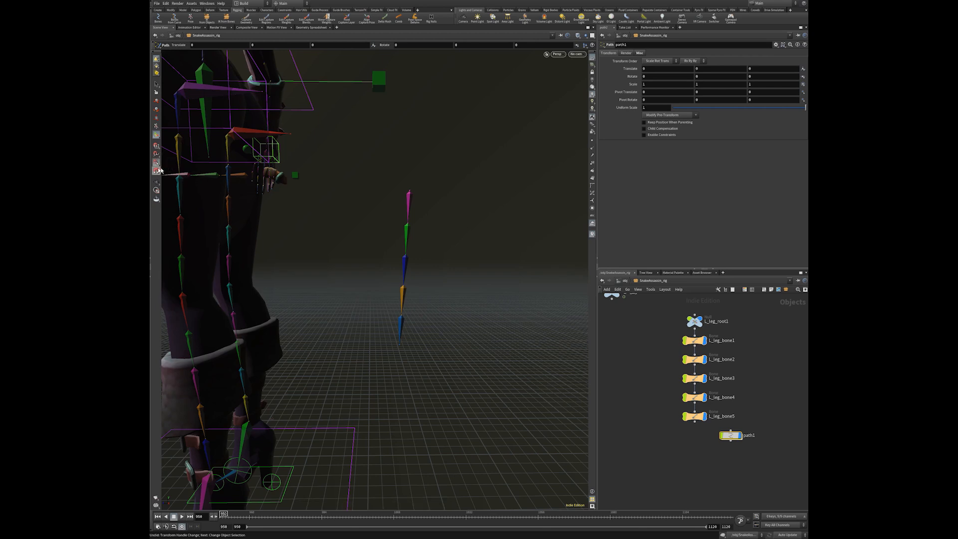
pyautogui.click(409, 190)
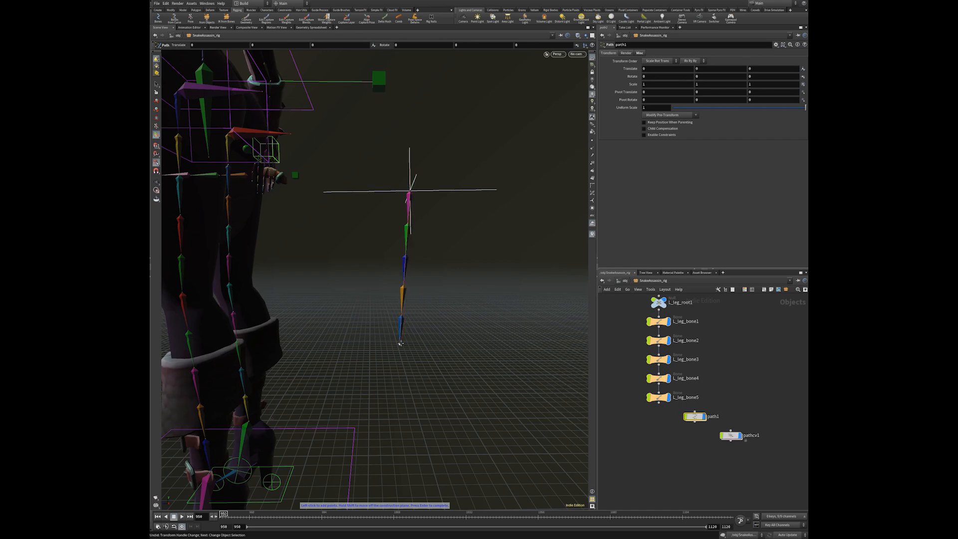
pyautogui.click(400, 343)
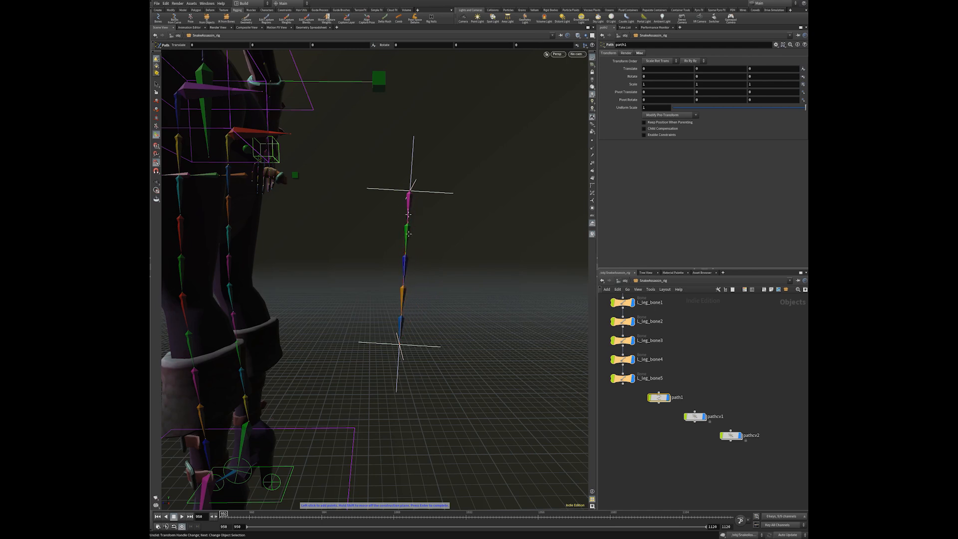
pyautogui.rightClick(437, 297)
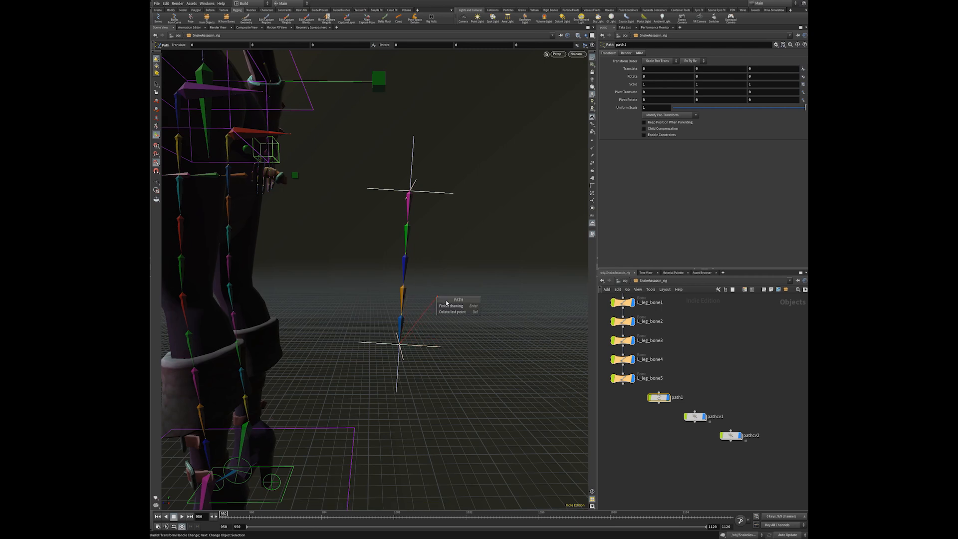
pyautogui.click(451, 305)
pyautogui.press('Escape')
pyautogui.moveTo(360, 279); pyautogui.dragTo(462, 293)
pyautogui.press('Return')
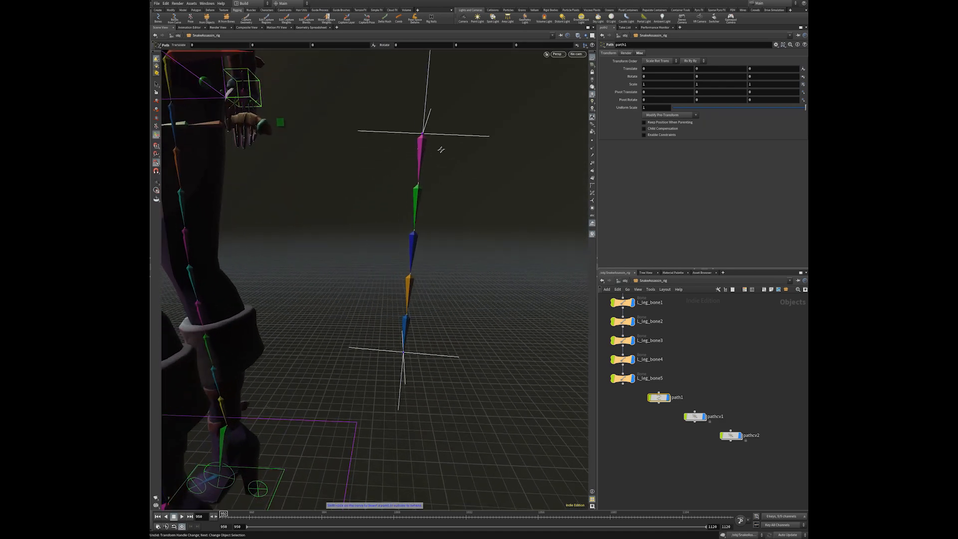
pyautogui.keyDown('alt'); pyautogui.moveTo(442, 152); pyautogui.dragTo(436, 187, button='middle'); pyautogui.keyUp('alt')
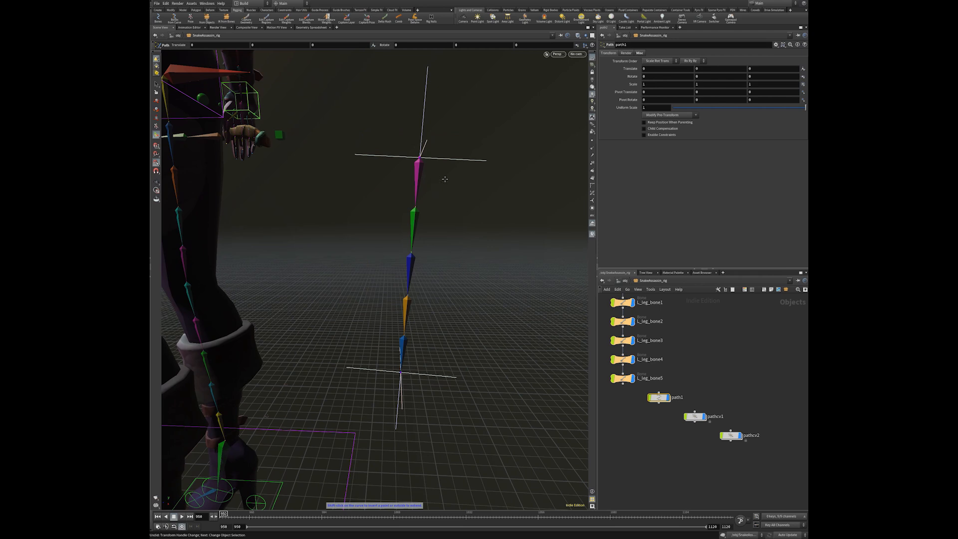
# Select the path's upper control vertex, pathcv1, try moving it away from the bones and undo the move
pyautogui.press('s')
pyautogui.click(450, 161)
pyautogui.keyDown('alt'); pyautogui.moveTo(474, 189); pyautogui.dragTo(441, 173); pyautogui.keyUp('alt')
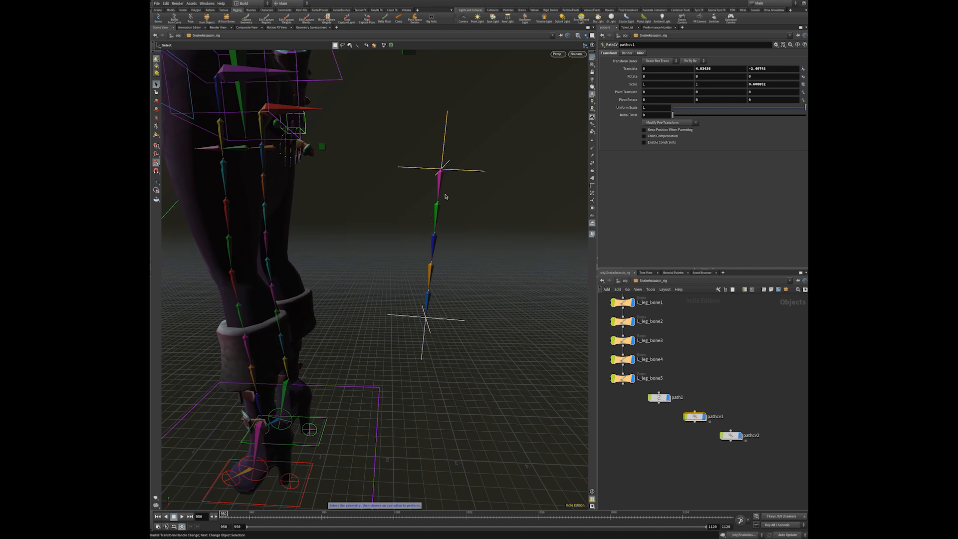
pyautogui.press('t')
pyautogui.moveTo(442, 169); pyautogui.dragTo(528, 163)
pyautogui.hotkey('ctrl', 'z')
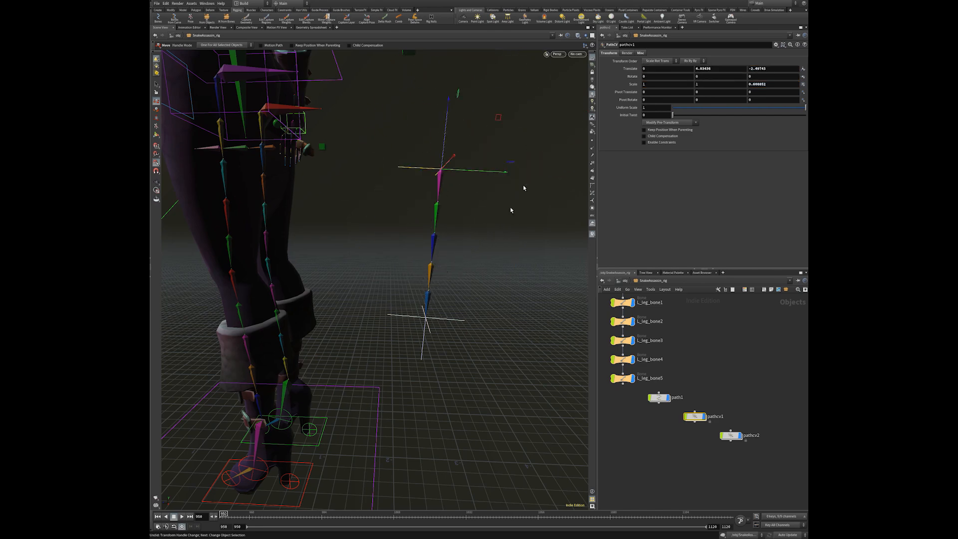
# Select the character's chest control, chest_anim, try moving it and undo the move
pyautogui.press('Escape')
pyautogui.moveTo(438, 229); pyautogui.dragTo(309, 228)
pyautogui.press('t')
pyautogui.click(320, 247)
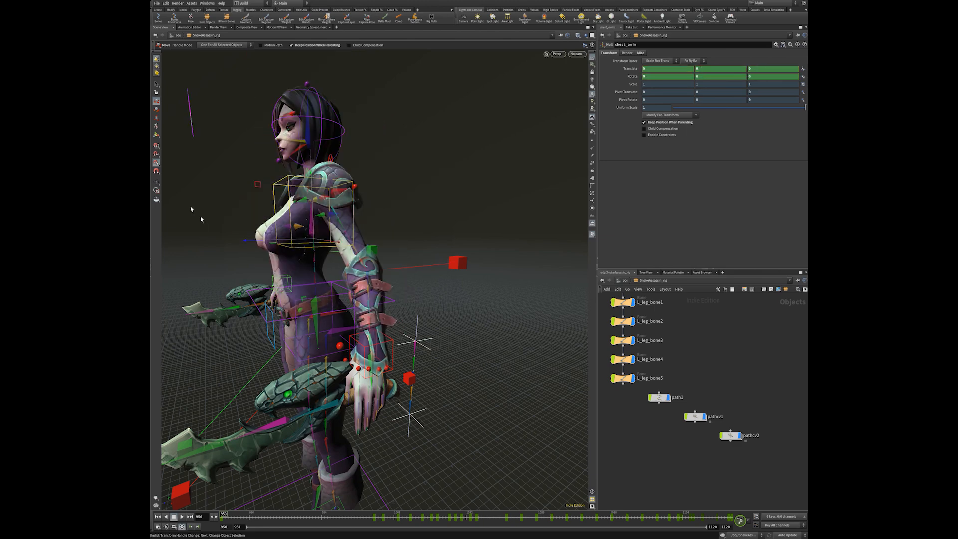
pyautogui.press('Escape')
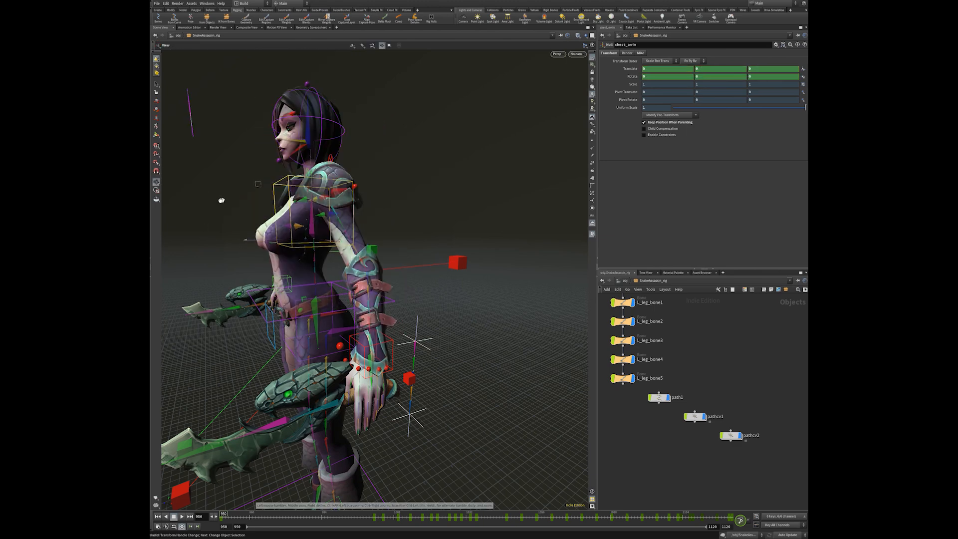
pyautogui.moveTo(221, 200); pyautogui.dragTo(270, 228)
pyautogui.press('t')
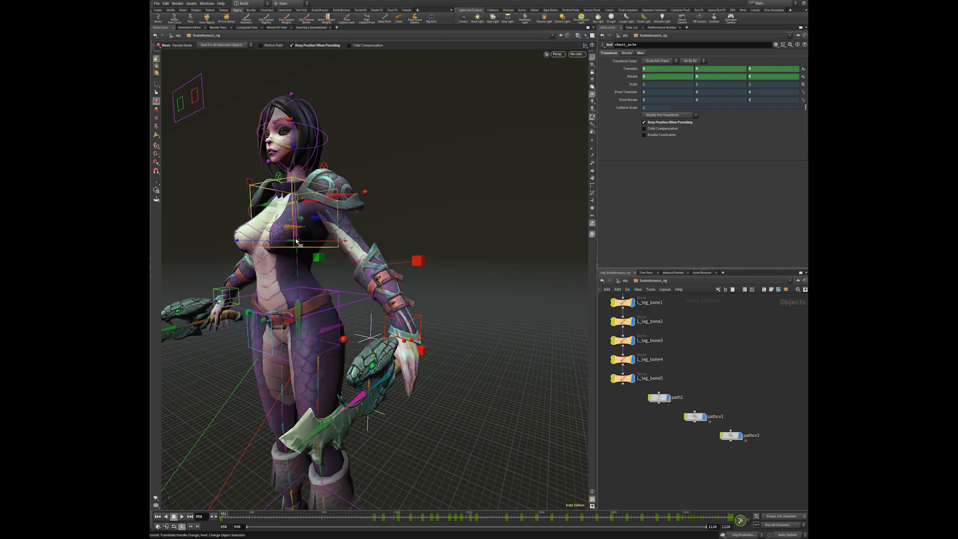
pyautogui.moveTo(297, 243); pyautogui.dragTo(292, 224)
pyautogui.hotkey('ctrl', 'z')
# Select the hip control, pelvis_root_anim, try moving it sideways and undo the move
pyautogui.keyDown('alt'); pyautogui.moveTo(279, 305); pyautogui.dragTo(338, 324); pyautogui.keyUp('alt')
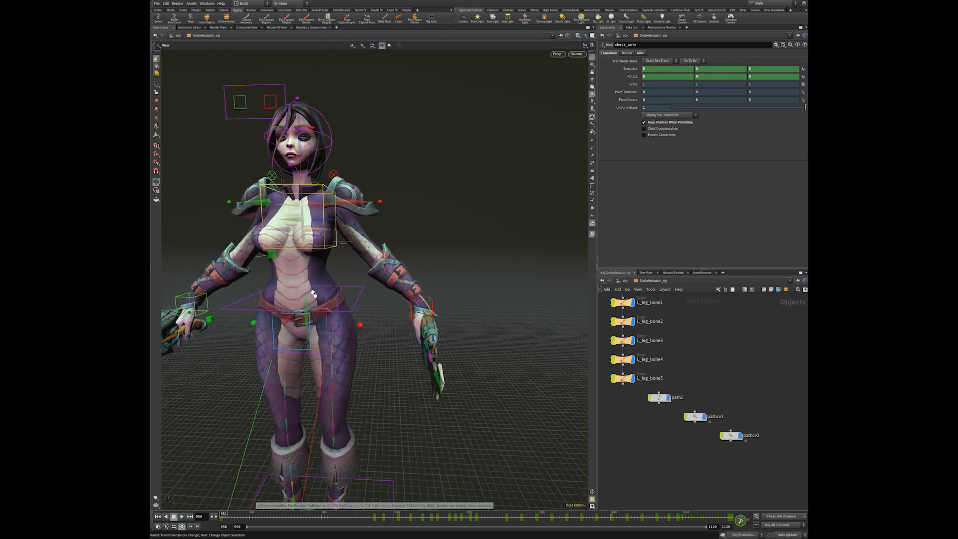
pyautogui.click(329, 332)
pyautogui.moveTo(307, 302)
pyautogui.mouseDown()
pyautogui.moveTo(269, 319)
pyautogui.moveTo(345, 309)
pyautogui.moveTo(300, 315)
pyautogui.moveTo(325, 301)
pyautogui.mouseUp()
pyautogui.hotkey('ctrl', 'z')
# Start the Bones tool for the separate five-bone chain and set its kinematics to Follow Curve
pyautogui.keyDown('alt'); pyautogui.moveTo(465, 270); pyautogui.dragTo(372, 228); pyautogui.keyUp('alt')
pyautogui.keyDown('alt'); pyautogui.moveTo(351, 299); pyautogui.dragTo(404, 195); pyautogui.keyUp('alt')
pyautogui.keyDown('alt'); pyautogui.moveTo(384, 258); pyautogui.dragTo(475, 200); pyautogui.keyUp('alt')
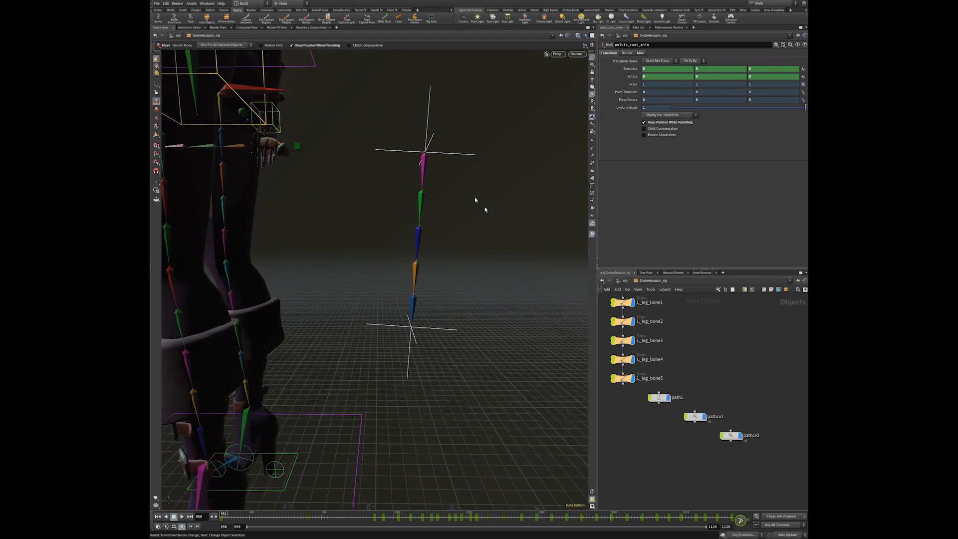
pyautogui.click(424, 175)
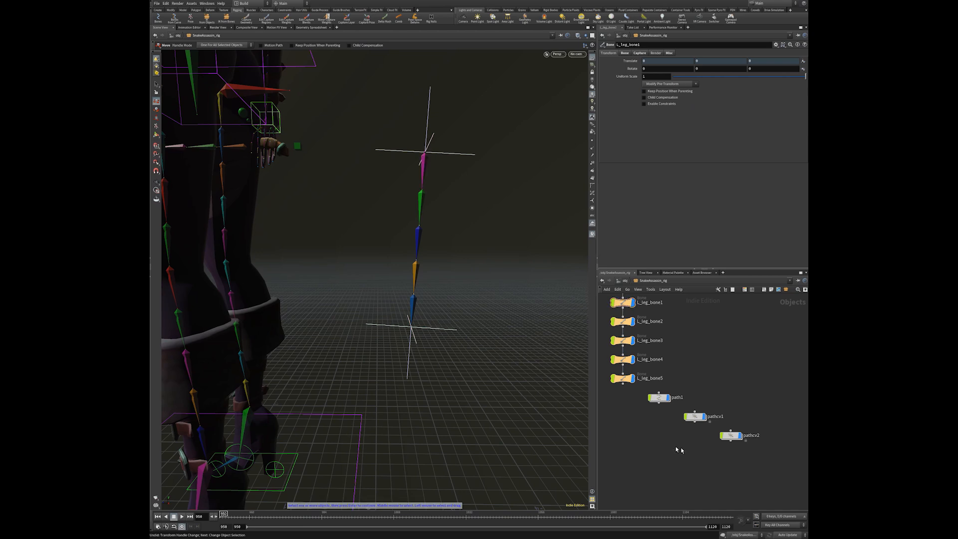
pyautogui.moveTo(680, 449); pyautogui.dragTo(674, 438, button='middle')
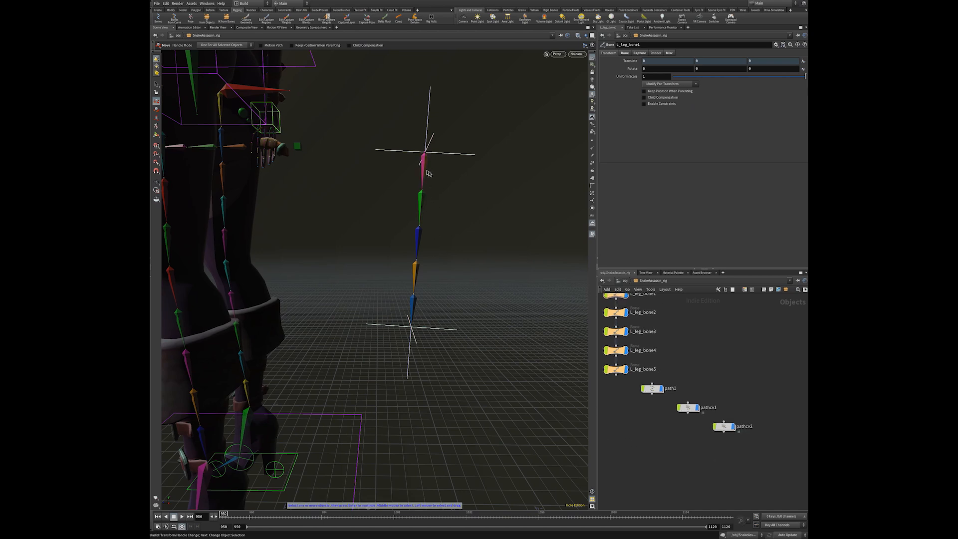
pyautogui.press('Tab')
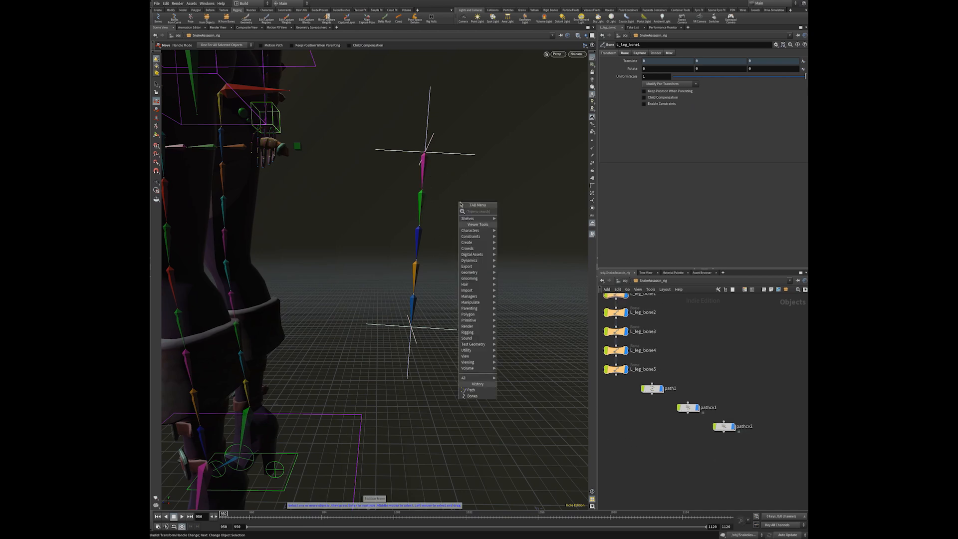
pyautogui.click(471, 396)
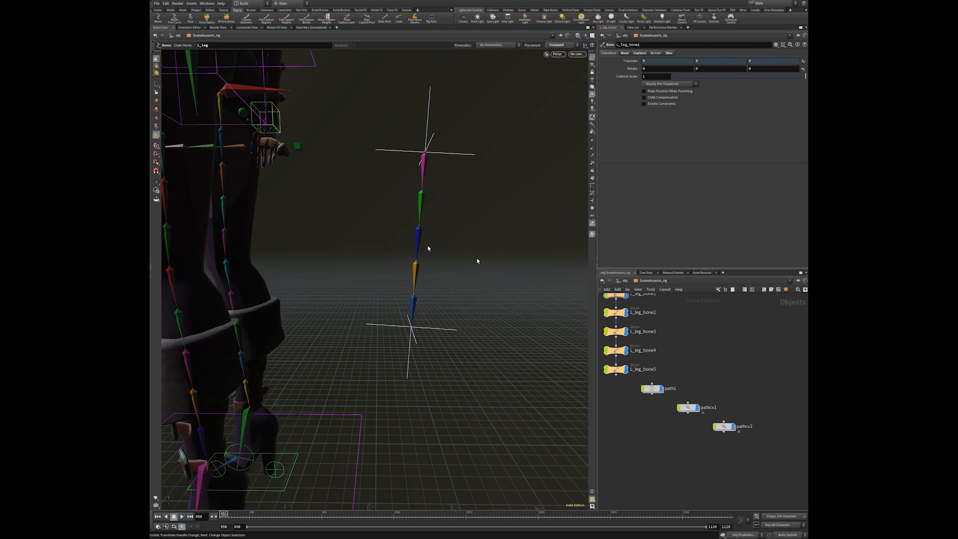
pyautogui.click(488, 46)
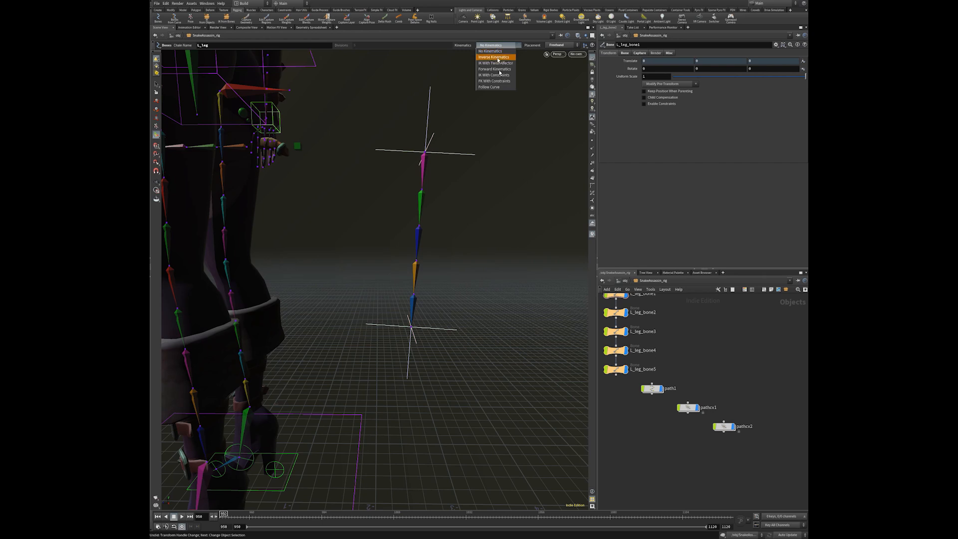
pyautogui.click(501, 88)
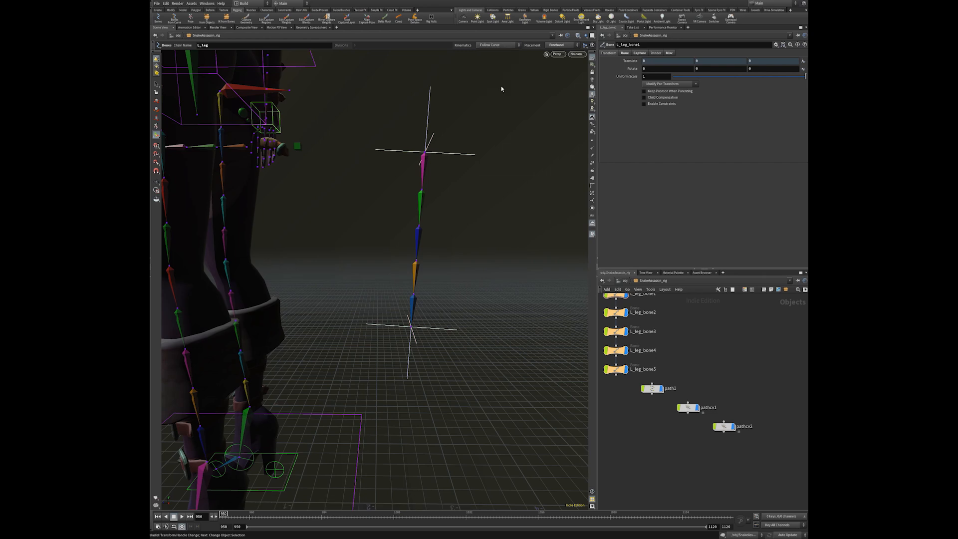
# Add Follow Curve kinematics from L_leg_bone1 to L_leg_bone5, using path1 as the curve, and shift the path1 node slightly aside
pyautogui.rightClick(472, 218)
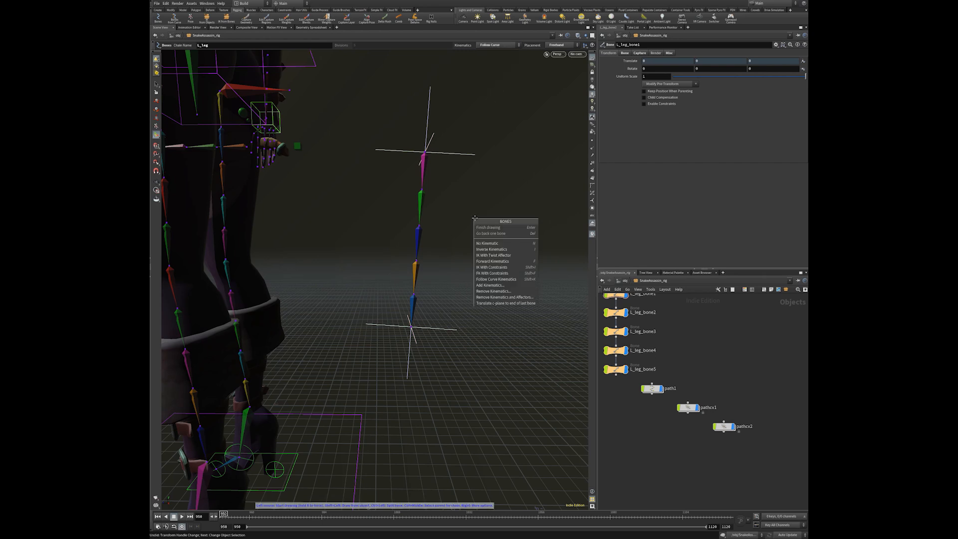
pyautogui.click(505, 286)
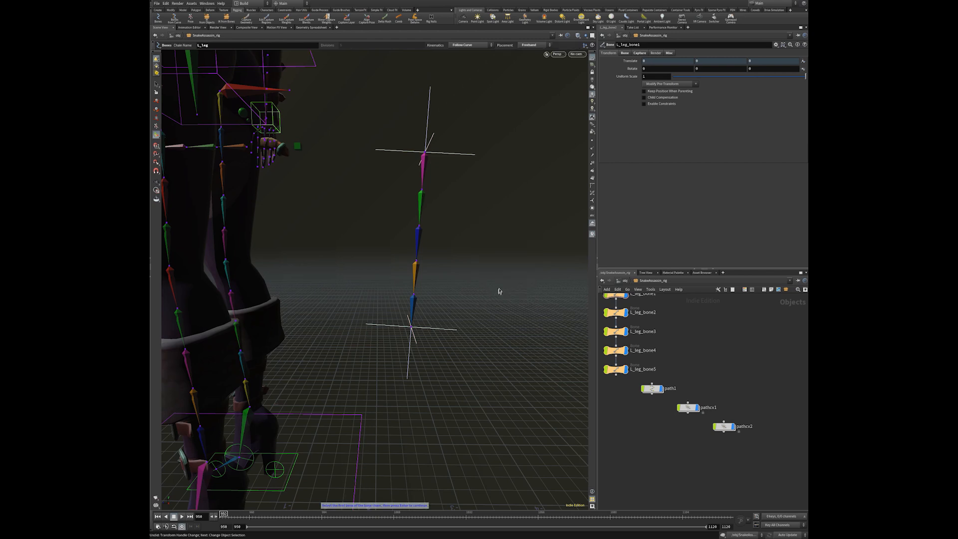
pyautogui.click(426, 167)
pyautogui.click(415, 305)
pyautogui.press('Return')
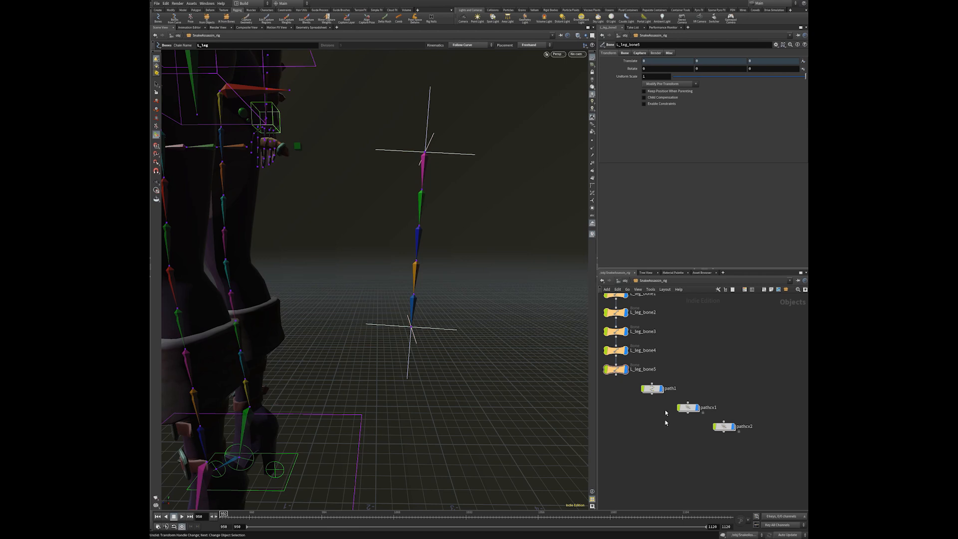
pyautogui.click(651, 388)
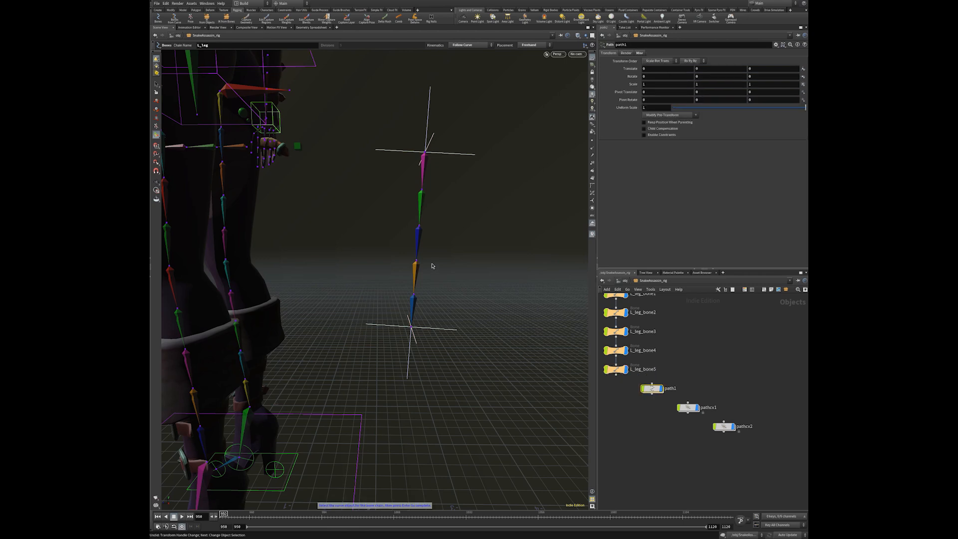
pyautogui.press('Return')
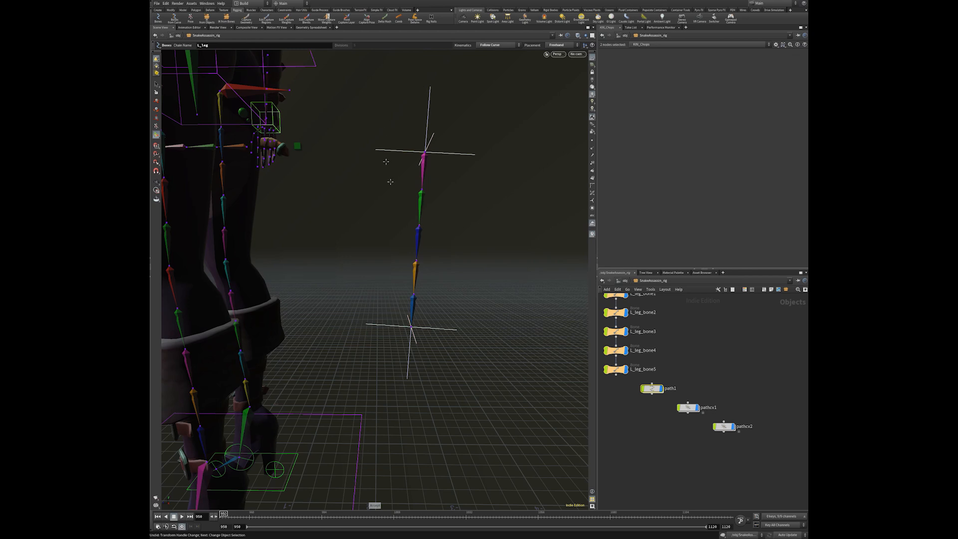
pyautogui.scroll(3, 438, 199)
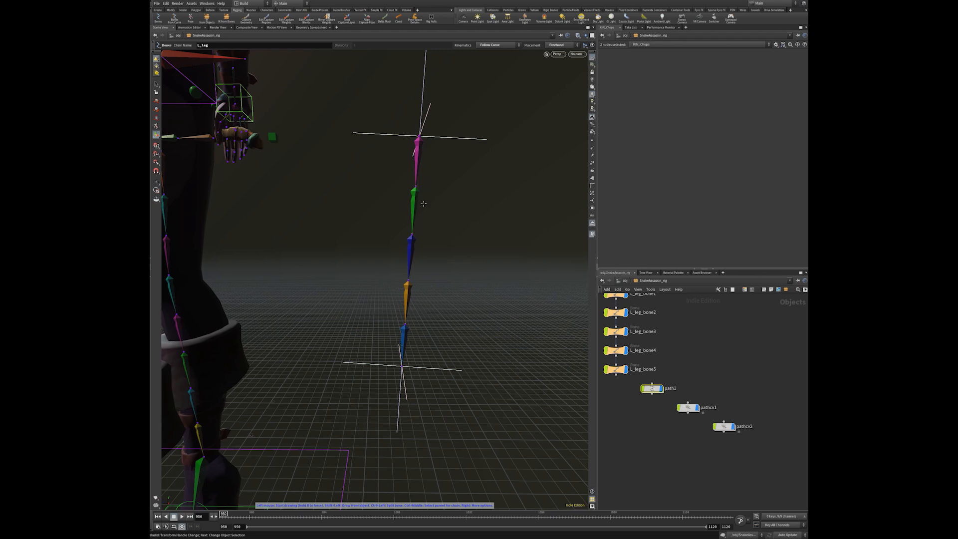
pyautogui.moveTo(654, 391); pyautogui.dragTo(643, 400)
pyautogui.press('Escape')
# Select the control vertex at the chain's start, pathcv1, try moving it to bend the bones and undo the move
pyautogui.click(459, 140)
pyautogui.keyDown('alt'); pyautogui.moveTo(475, 184); pyautogui.dragTo(424, 184, button='right'); pyautogui.keyUp('alt')
pyautogui.keyDown('alt'); pyautogui.moveTo(423, 184); pyautogui.dragTo(409, 232, button='middle'); pyautogui.keyUp('alt')
pyautogui.moveTo(409, 232); pyautogui.dragTo(433, 180)
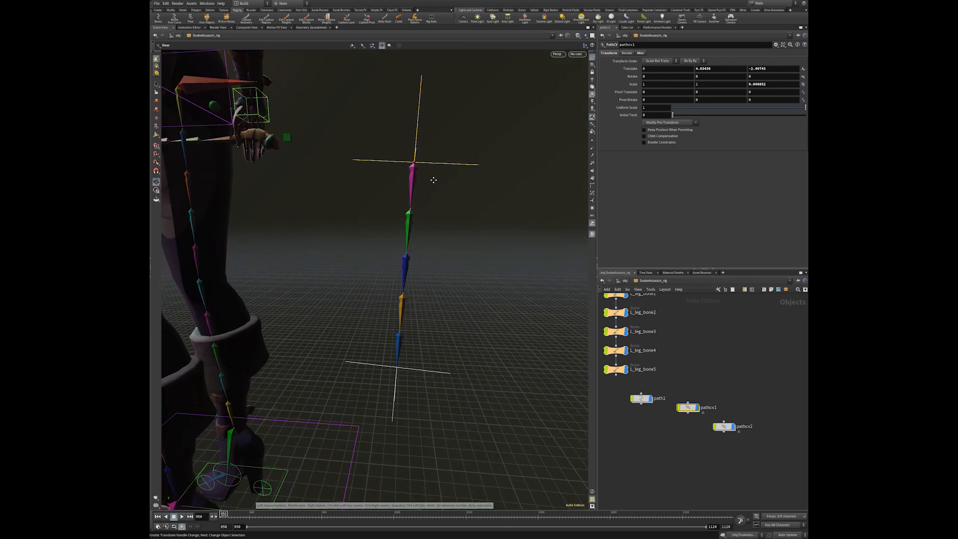
pyautogui.press('s')
pyautogui.press('t')
pyautogui.moveTo(415, 165); pyautogui.dragTo(442, 244)
pyautogui.hotkey('ctrl', 'z')
# Try moving the lower control vertex pathcv2 and the upper one pathcv1 again, undoing each move
pyautogui.click(413, 372)
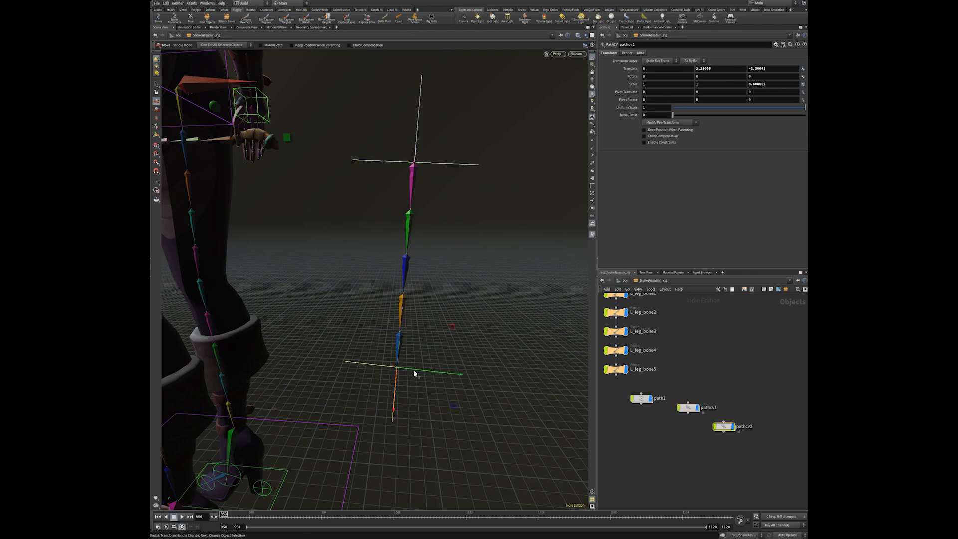
pyautogui.moveTo(401, 372); pyautogui.dragTo(328, 367)
pyautogui.hotkey('ctrl', 'z')
pyautogui.click(418, 165)
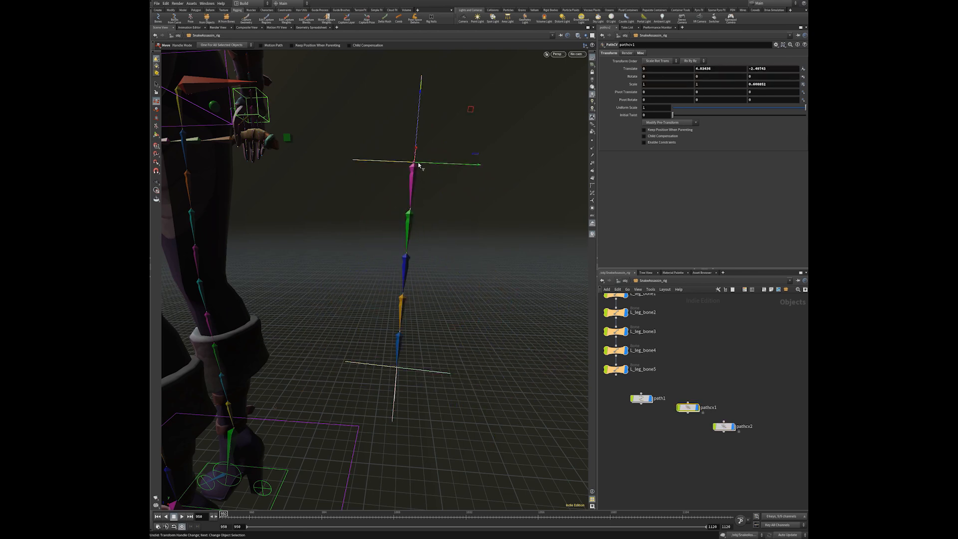
pyautogui.moveTo(416, 165); pyautogui.dragTo(458, 195)
pyautogui.hotkey('ctrl', 'z')
# Tidy the network by placing pathcv1 beneath path1 and shifting the L_leg_root1 node with its bones slightly
pyautogui.scroll(-2, 688, 370)
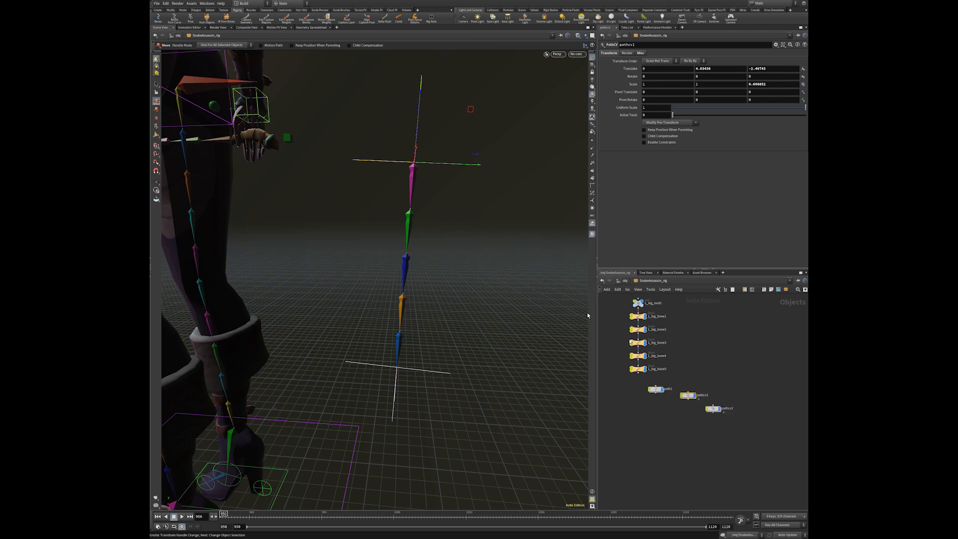
pyautogui.scroll(2, 689, 388)
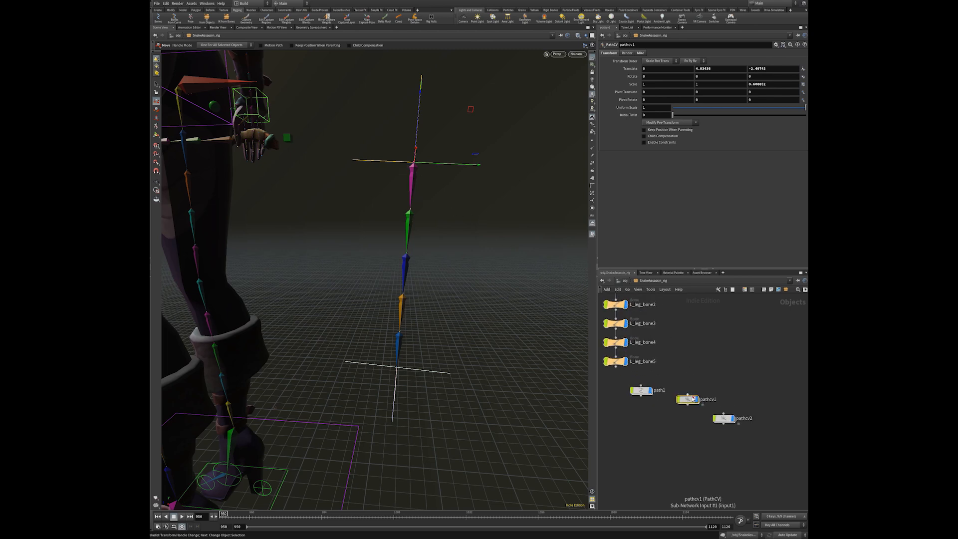
pyautogui.moveTo(689, 399); pyautogui.dragTo(655, 414)
pyautogui.click(641, 390)
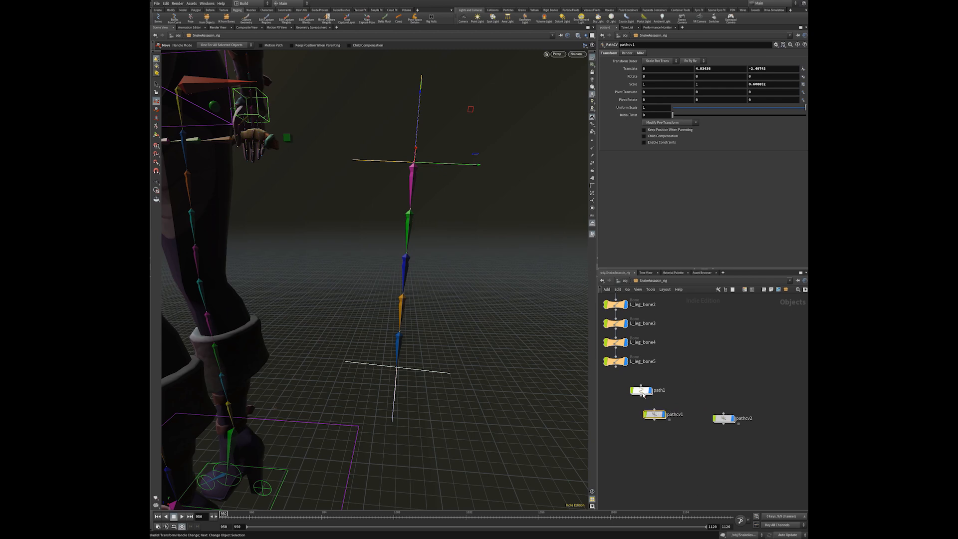
pyautogui.moveTo(677, 355); pyautogui.dragTo(690, 409, button='middle')
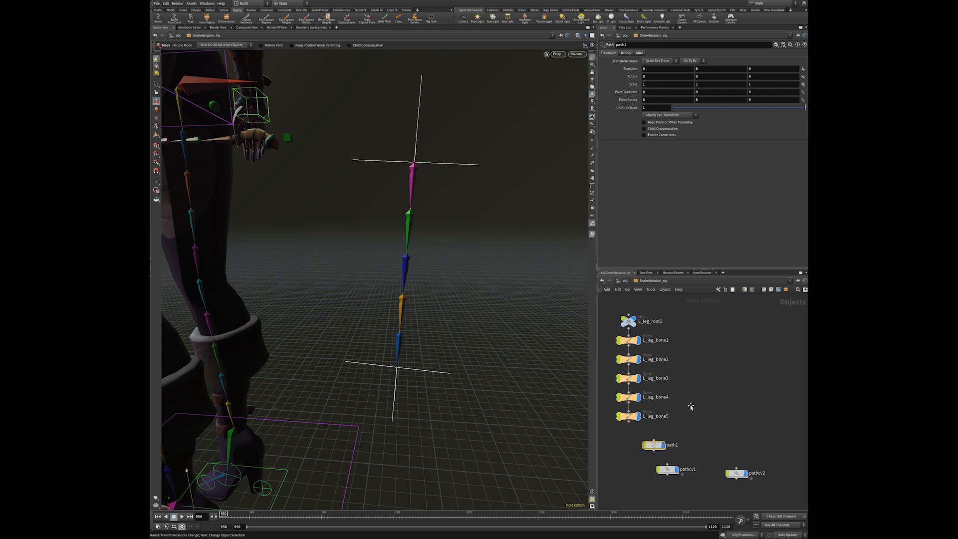
pyautogui.click(631, 341)
pyautogui.click(629, 321)
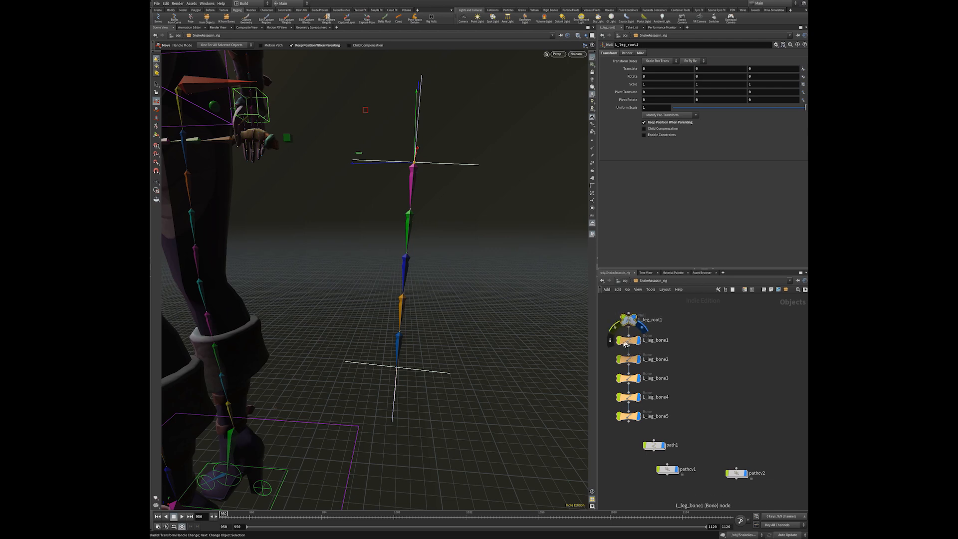
pyautogui.moveTo(627, 327)
pyautogui.mouseDown()
pyautogui.moveTo(633, 320)
pyautogui.moveTo(605, 316)
pyautogui.moveTo(638, 320)
pyautogui.mouseUp()
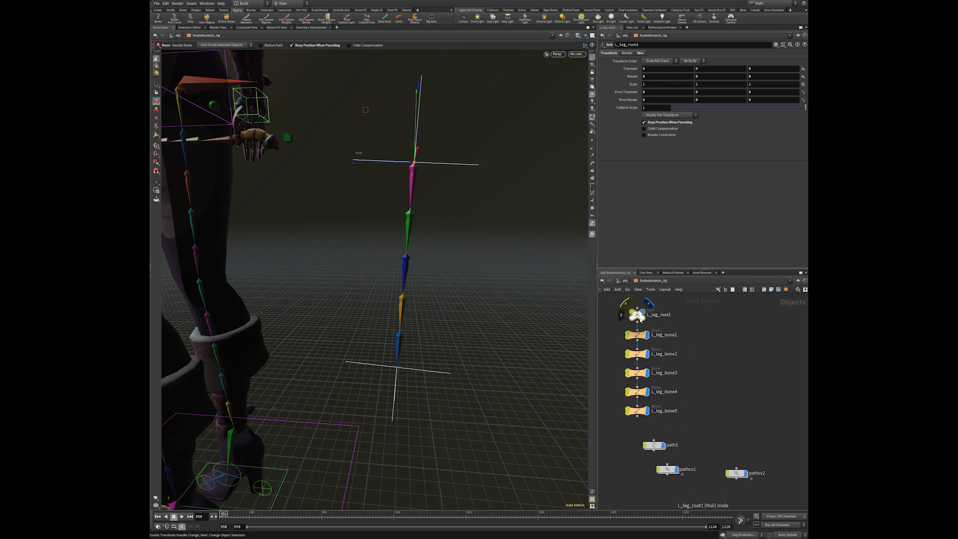
# Select the L_leg root and its five bone nodes together to highlight the chain, and clear the selection
pyautogui.scroll(-1, 671, 334)
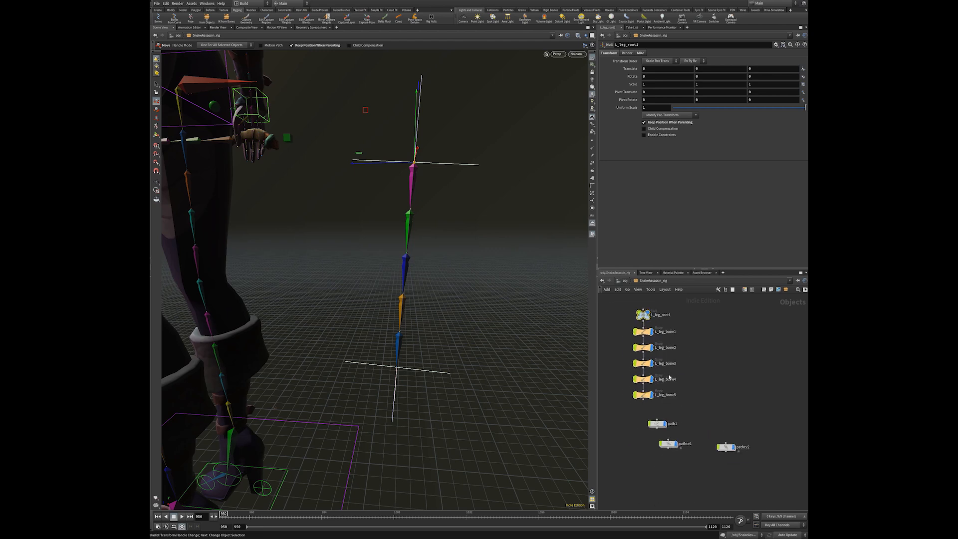
pyautogui.click(673, 313)
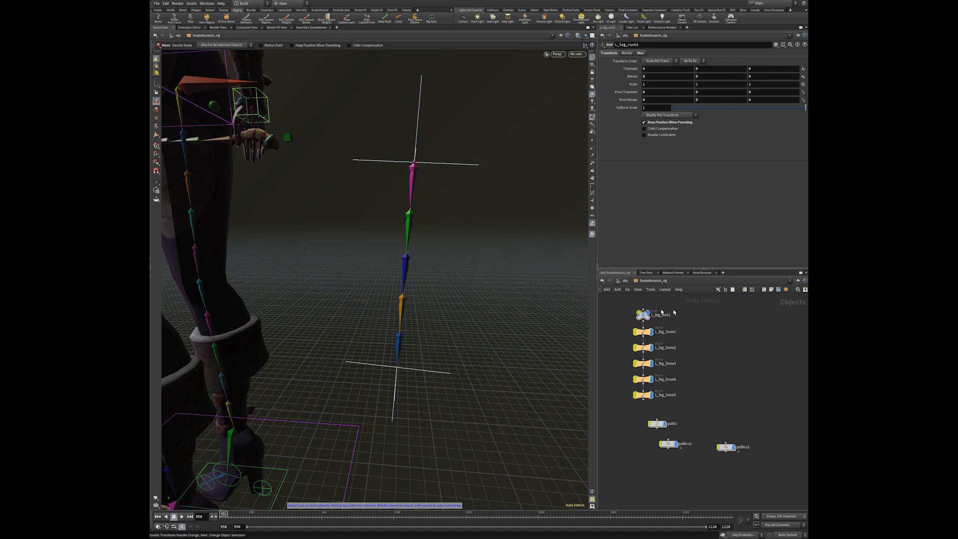
pyautogui.moveTo(689, 404); pyautogui.dragTo(627, 306)
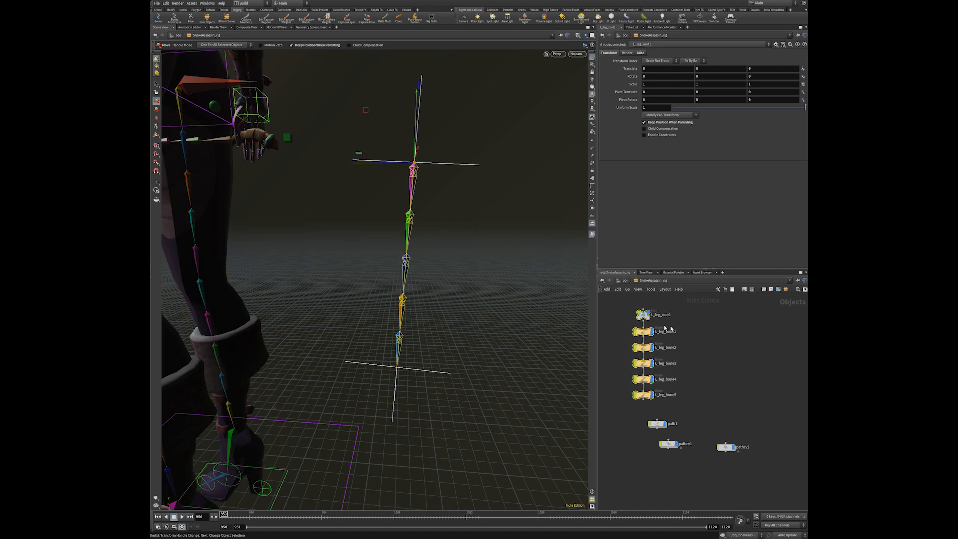
pyautogui.click(707, 327)
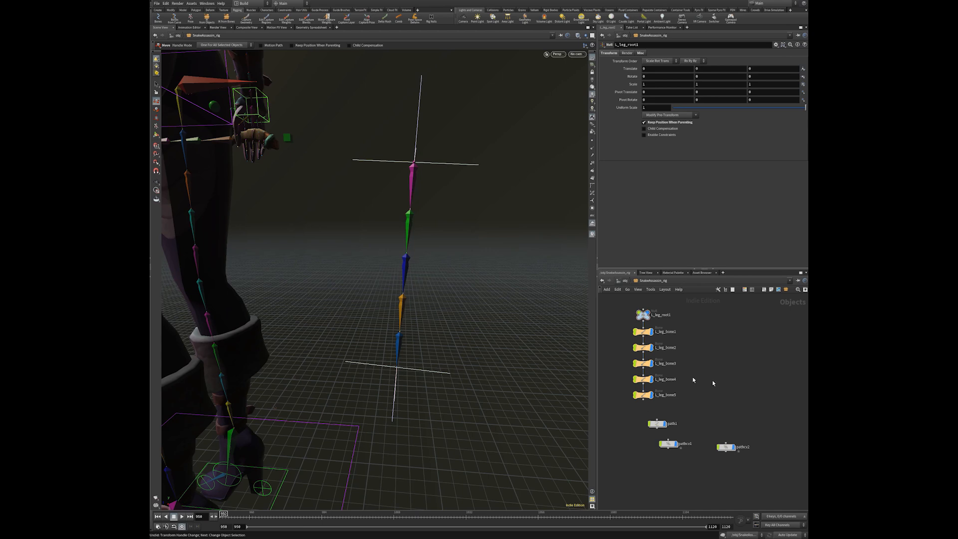
# Add a Null object beside the leg bone nodes and name it control
pyautogui.moveTo(709, 388); pyautogui.dragTo(691, 384, button='middle')
pyautogui.press('Tab')
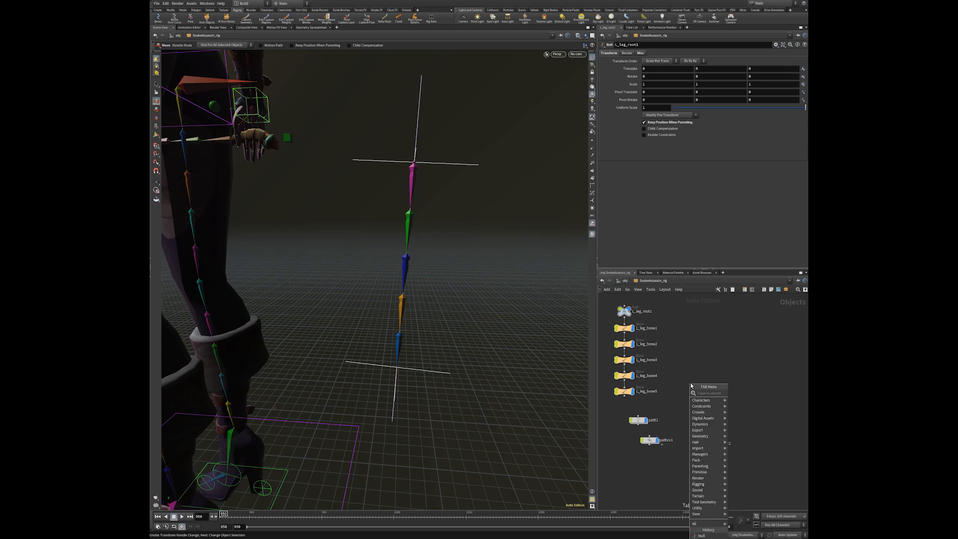
pyautogui.write('null')
pyautogui.click(736, 393)
pyautogui.click(690, 332)
pyautogui.doubleClick(704, 332)
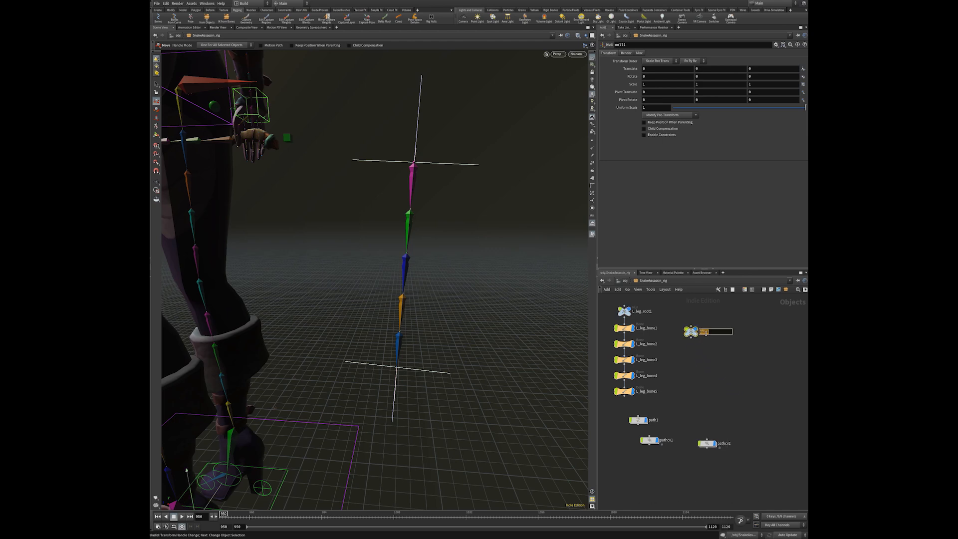
pyautogui.press('Return')
# Move the control node above the L_leg_root1 chain in the network
pyautogui.moveTo(704, 365); pyautogui.dragTo(734, 423, button='middle')
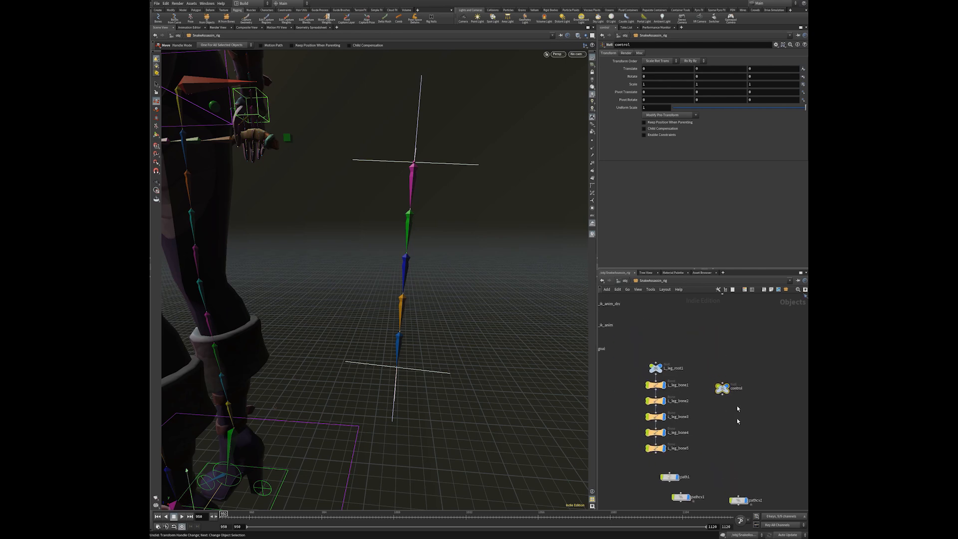
pyautogui.moveTo(720, 389); pyautogui.dragTo(718, 343)
pyautogui.keyDown('alt'); pyautogui.moveTo(434, 295); pyautogui.dragTo(429, 200); pyautogui.keyUp('alt')
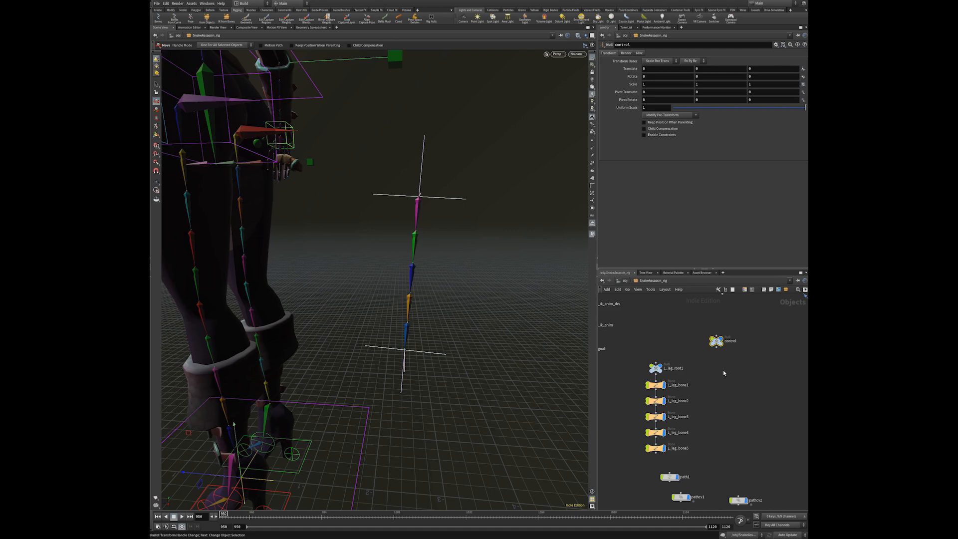
pyautogui.scroll(2, 725, 370)
pyautogui.press('Escape')
pyautogui.moveTo(548, 399); pyautogui.dragTo(306, 387)
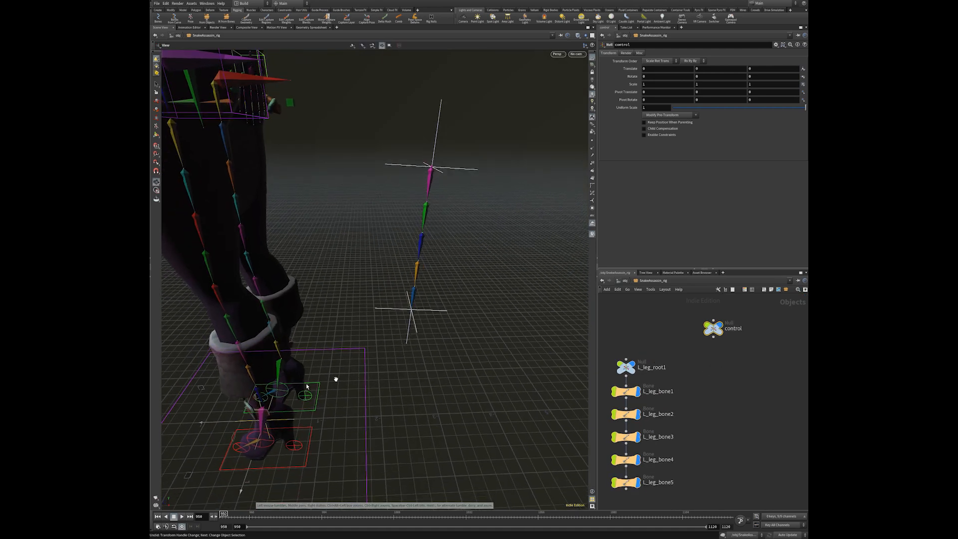
# Rearrange the network so pathcv2 sits beside the leg bone chain and pathcv1 sits above L_leg_root1
pyautogui.press('t')
pyautogui.moveTo(726, 408); pyautogui.dragTo(714, 338, button='middle')
pyautogui.scroll(-2, 713, 340)
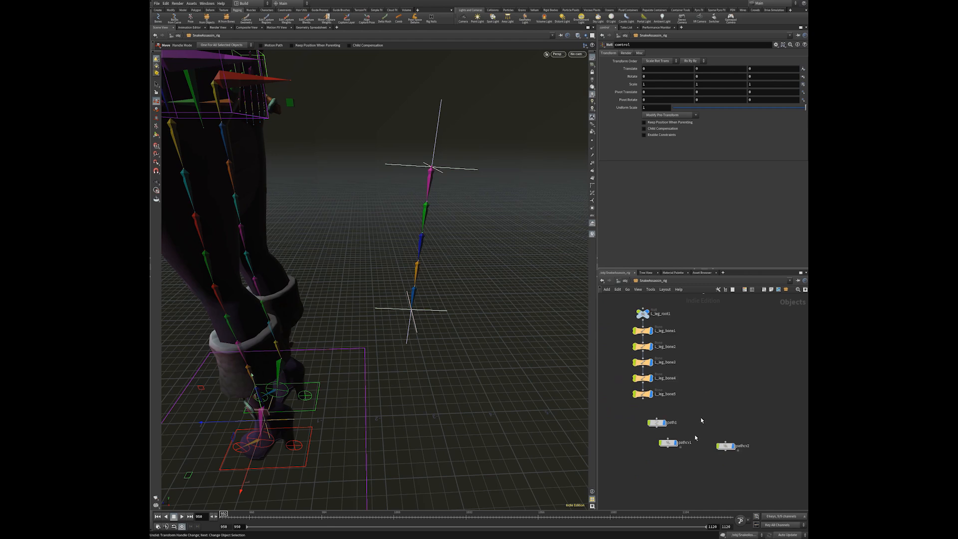
pyautogui.moveTo(692, 431); pyautogui.dragTo(722, 374)
pyautogui.click(726, 446)
pyautogui.moveTo(726, 446); pyautogui.dragTo(721, 394)
pyautogui.moveTo(725, 435); pyautogui.dragTo(715, 481, button='middle')
pyautogui.moveTo(699, 385); pyautogui.dragTo(732, 457)
pyautogui.moveTo(713, 419)
pyautogui.mouseDown()
pyautogui.moveTo(702, 361)
pyautogui.moveTo(641, 313)
pyautogui.mouseUp()
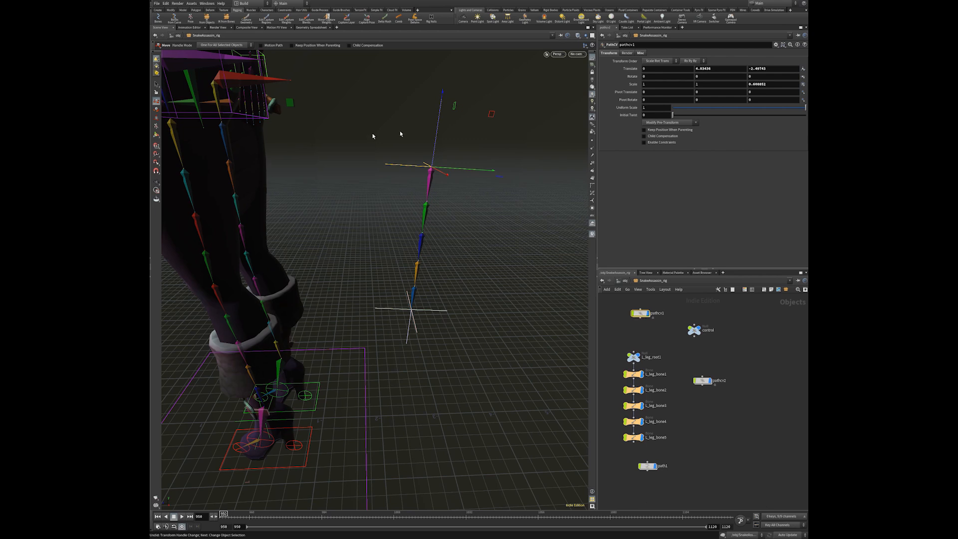
# Parent the control null to pathcv1 so it snaps to the top of the bone chain
pyautogui.scroll(3, 739, 364)
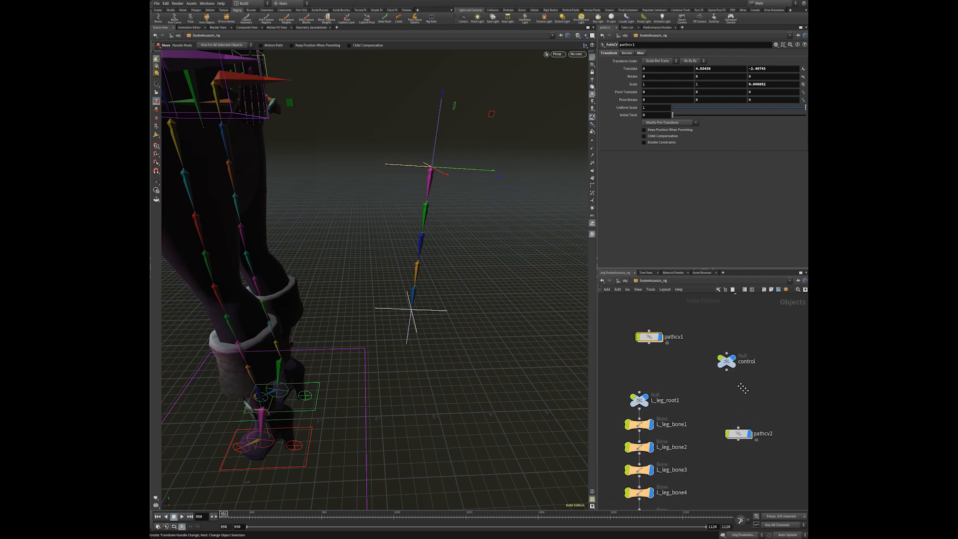
pyautogui.click(741, 369)
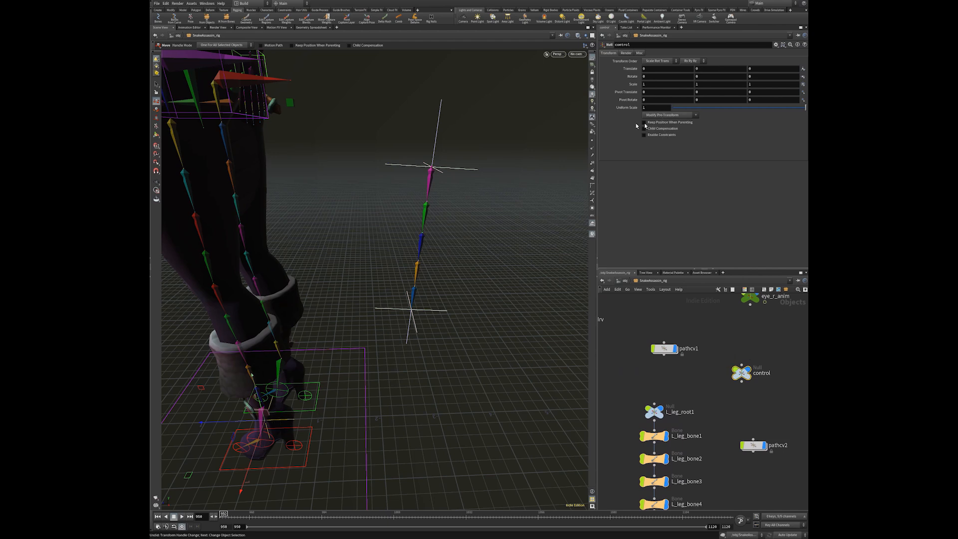
pyautogui.click(741, 365)
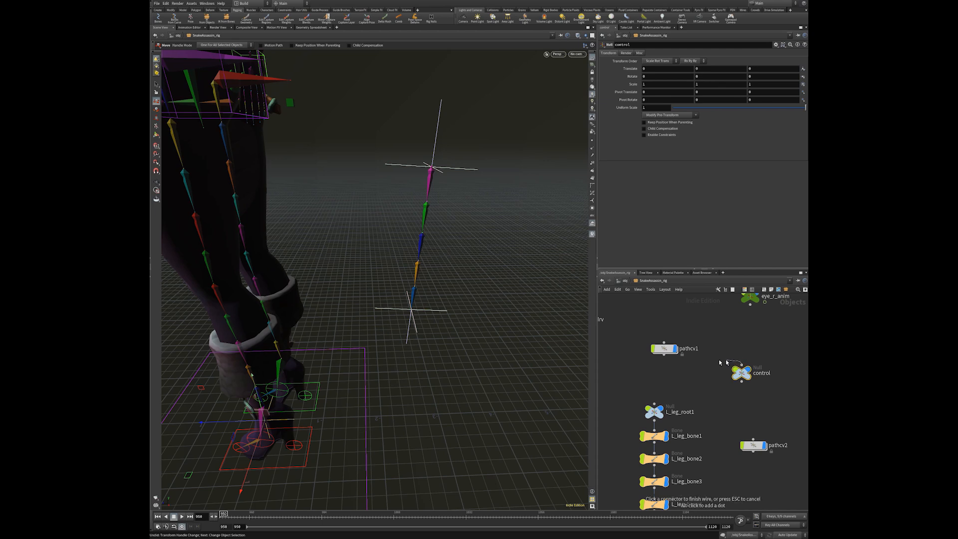
pyautogui.click(663, 363)
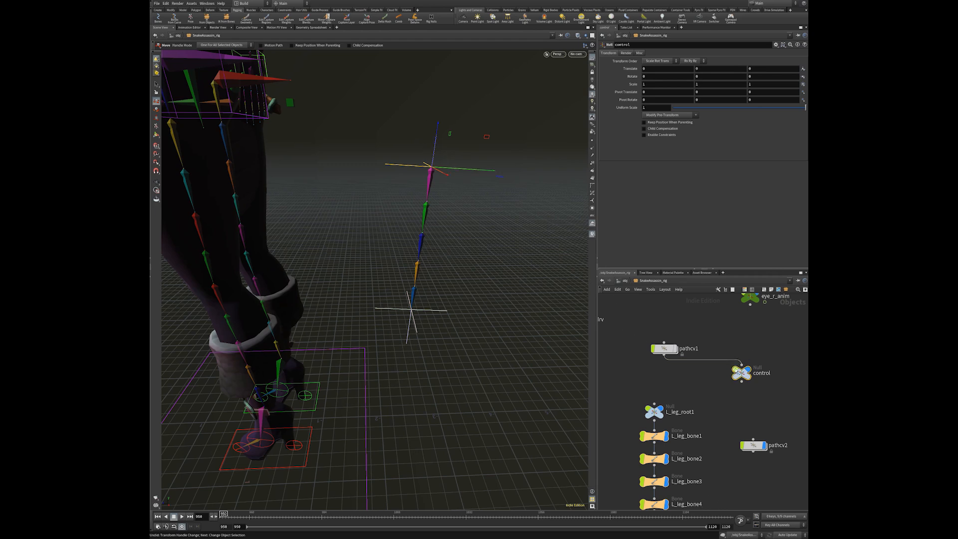
pyautogui.moveTo(745, 374); pyautogui.dragTo(736, 374)
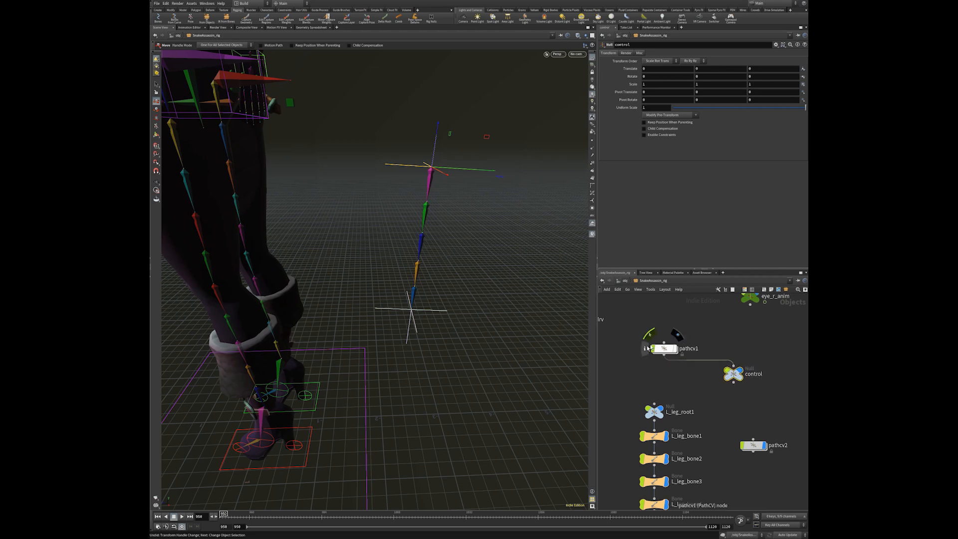
pyautogui.click(664, 348)
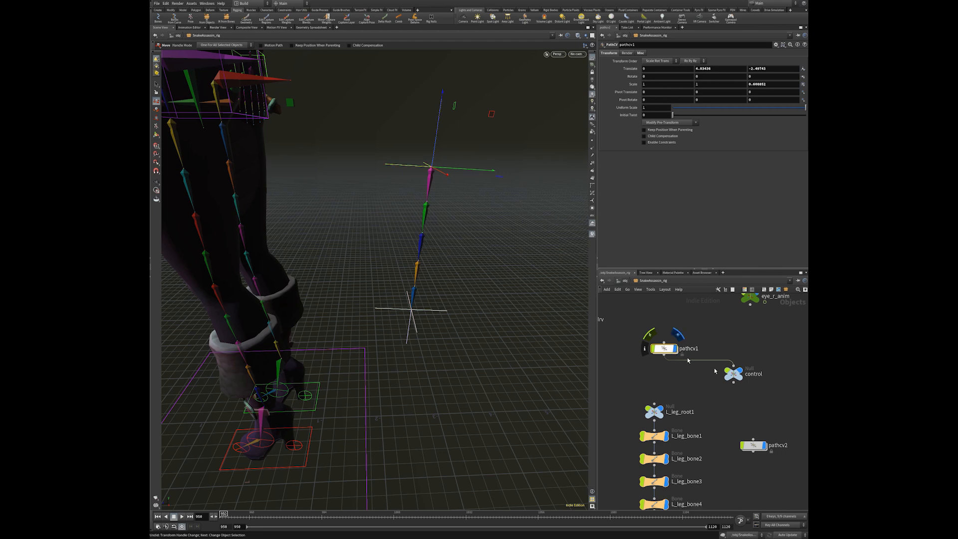
pyautogui.moveTo(740, 370)
pyautogui.mouseDown()
pyautogui.moveTo(731, 379)
pyautogui.moveTo(742, 372)
pyautogui.mouseUp()
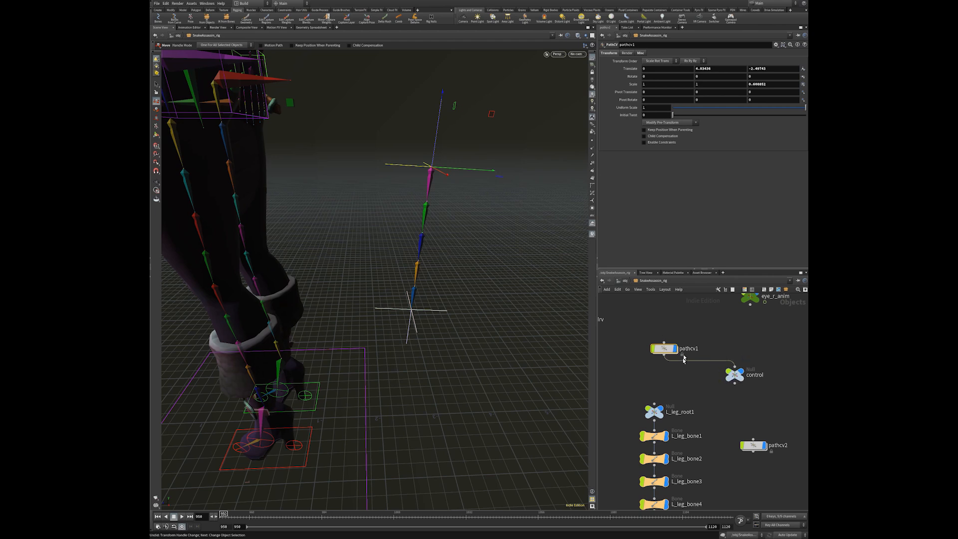
pyautogui.click(735, 375)
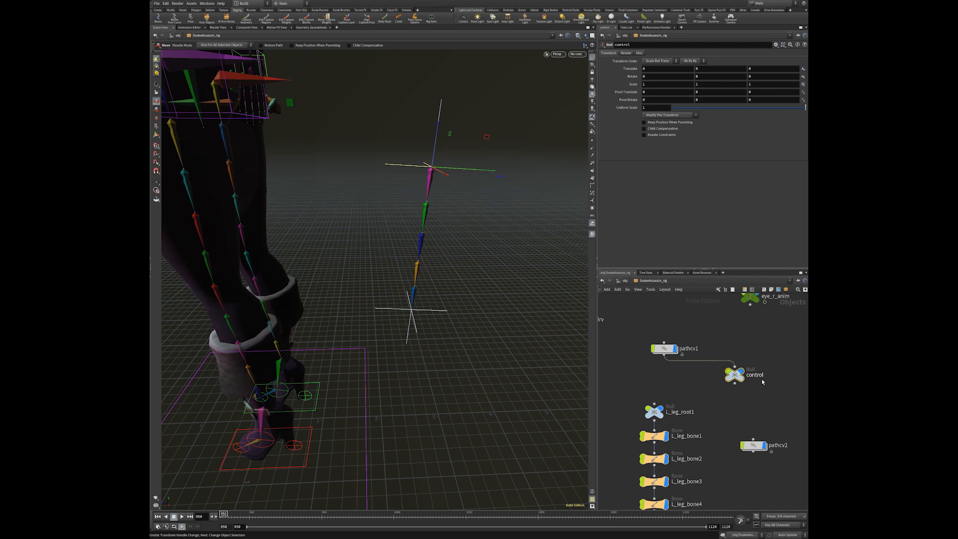
# Enable Keep Position When Parenting on the control null, cut its wire from pathcv1, and place it above that node
pyautogui.click(654, 125)
pyautogui.press('y')
pyautogui.moveTo(726, 344); pyautogui.dragTo(708, 368)
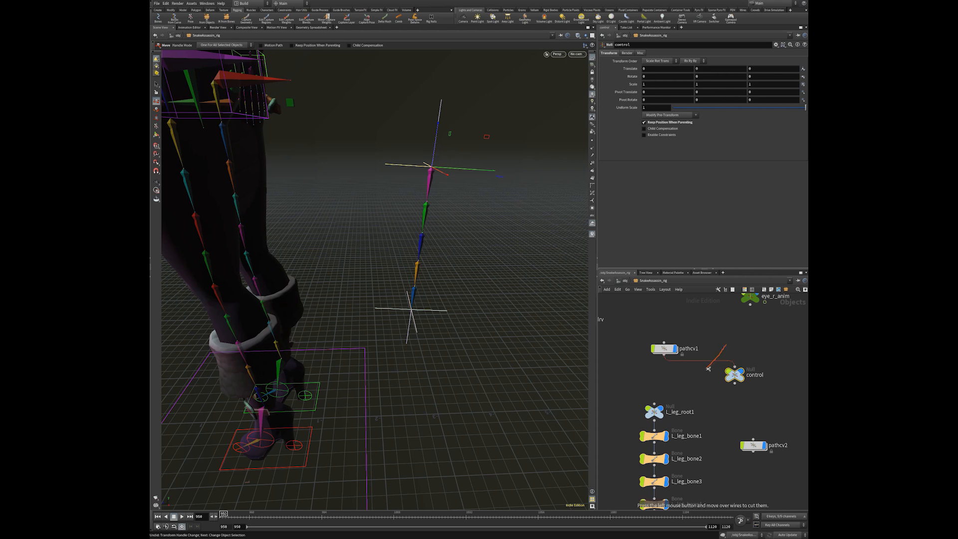
pyautogui.moveTo(732, 375); pyautogui.dragTo(669, 318)
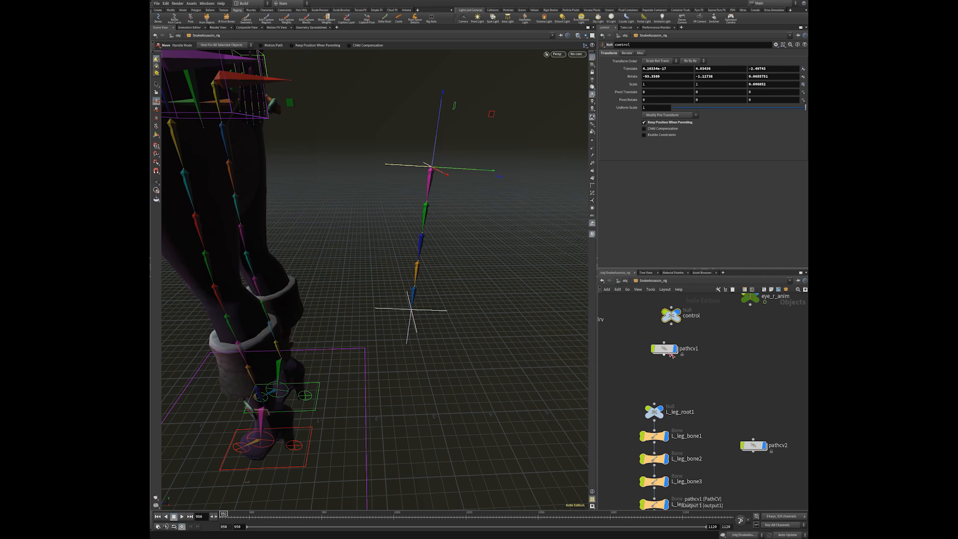
pyautogui.moveTo(668, 352); pyautogui.dragTo(674, 359)
pyautogui.moveTo(644, 331); pyautogui.dragTo(628, 376, button='middle')
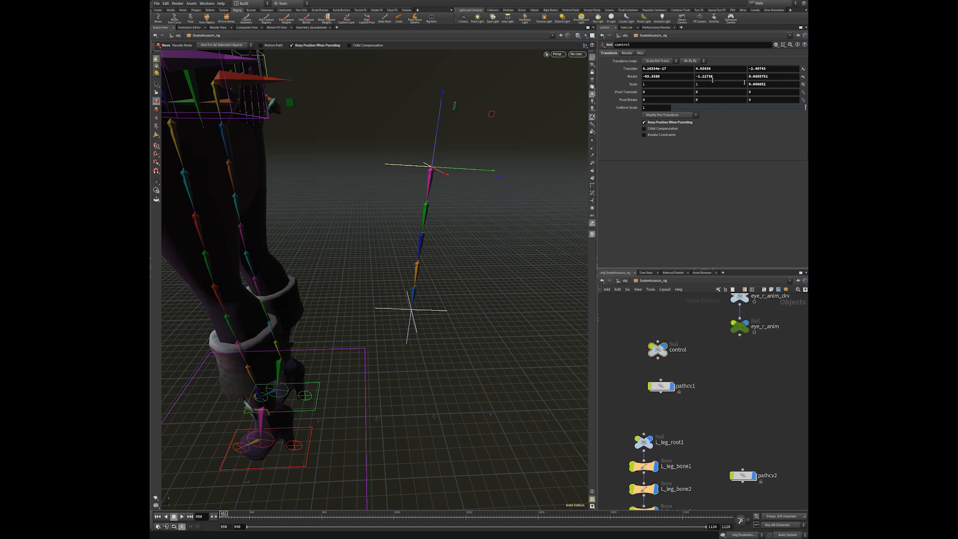
# Try resetting the control null's translate and rotate values to their defaults, and undo the resets
pyautogui.keyDown('ctrl'); pyautogui.middleClick(630, 71); pyautogui.keyUp('ctrl')
pyautogui.keyDown('ctrl'); pyautogui.middleClick(632, 76); pyautogui.keyUp('ctrl')
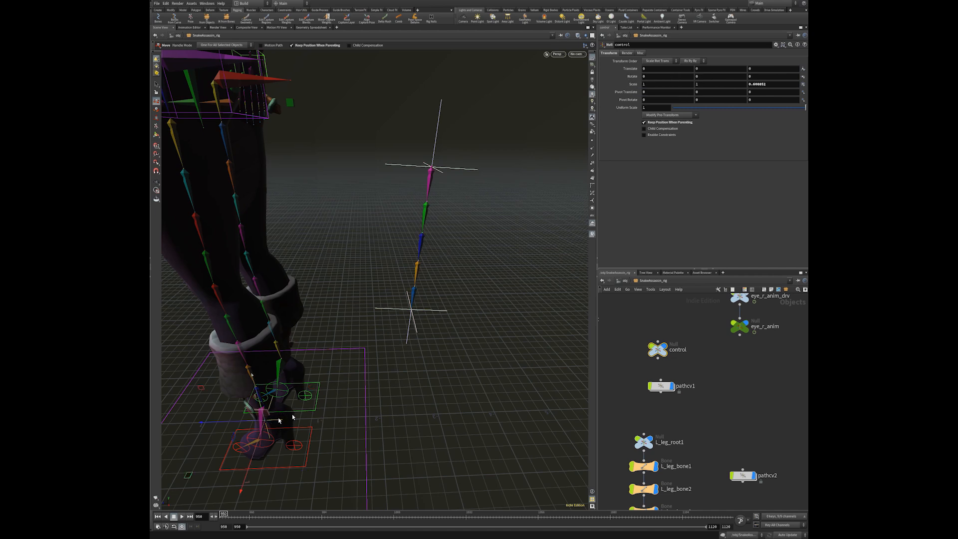
pyautogui.hotkey('ctrl', 'z')
pyautogui.hotkey('ctrl', 'z')
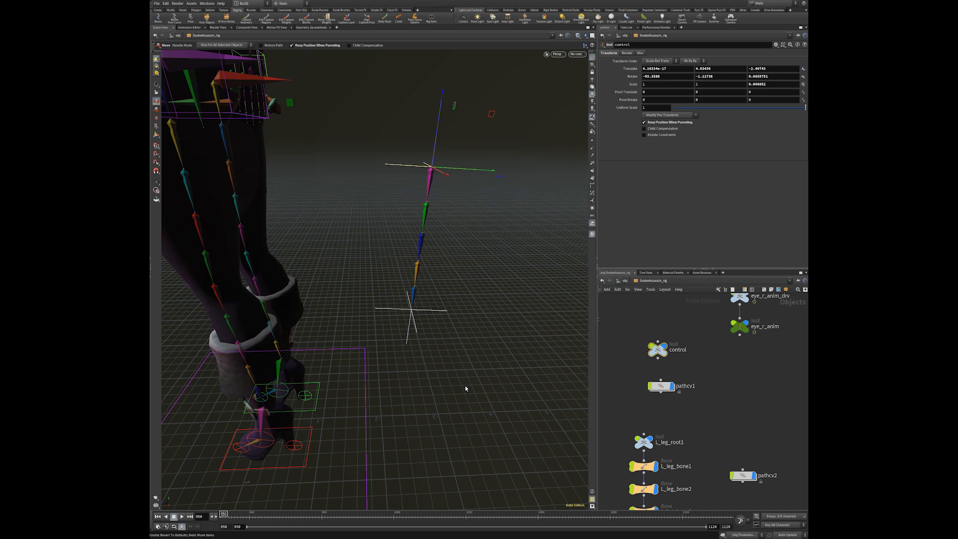
# Set the control null's Z scale to 1 and apply Clean Transform to it
pyautogui.click(745, 85)
pyautogui.write('1')
pyautogui.press('Return')
pyautogui.click(668, 116)
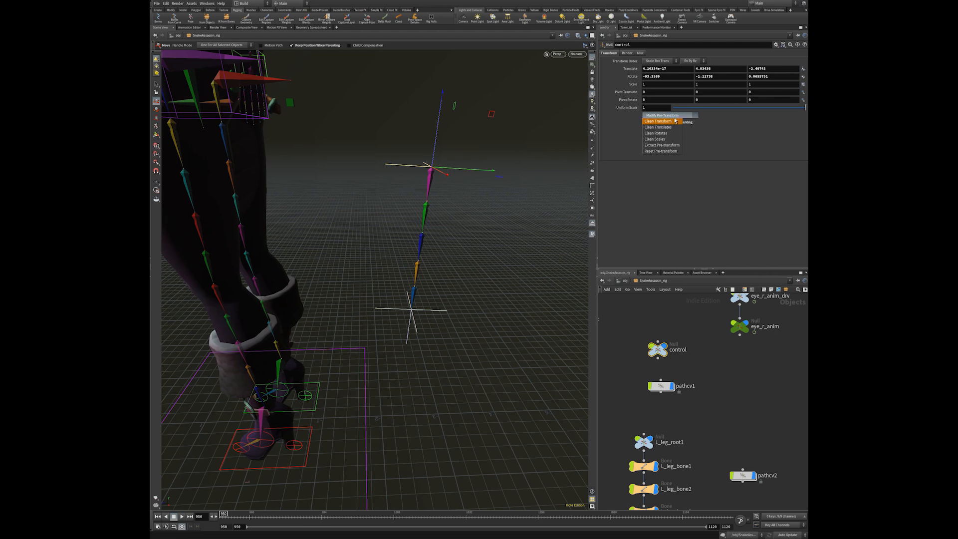
pyautogui.click(663, 123)
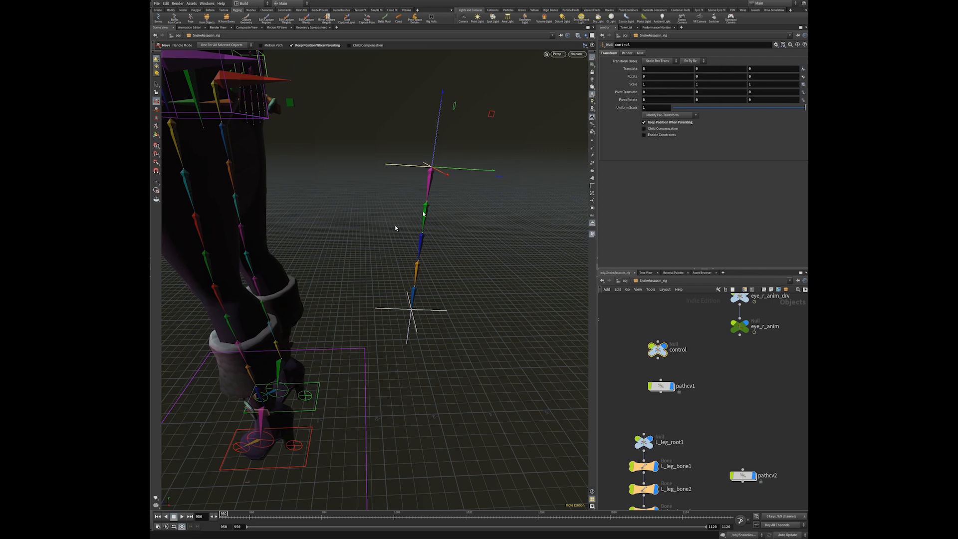
# Test-move the control null in the viewport, and reset its translate and rotate values to defaults
pyautogui.keyDown('alt'); pyautogui.moveTo(395, 228); pyautogui.dragTo(385, 207, button='right'); pyautogui.keyUp('alt')
pyautogui.keyDown('alt'); pyautogui.moveTo(384, 208); pyautogui.dragTo(397, 210); pyautogui.keyUp('alt')
pyautogui.moveTo(448, 186); pyautogui.dragTo(523, 109)
pyautogui.keyDown('alt'); pyautogui.moveTo(494, 143); pyautogui.dragTo(465, 178, button='middle'); pyautogui.keyUp('alt')
pyautogui.press('t')
pyautogui.moveTo(503, 124); pyautogui.dragTo(521, 150)
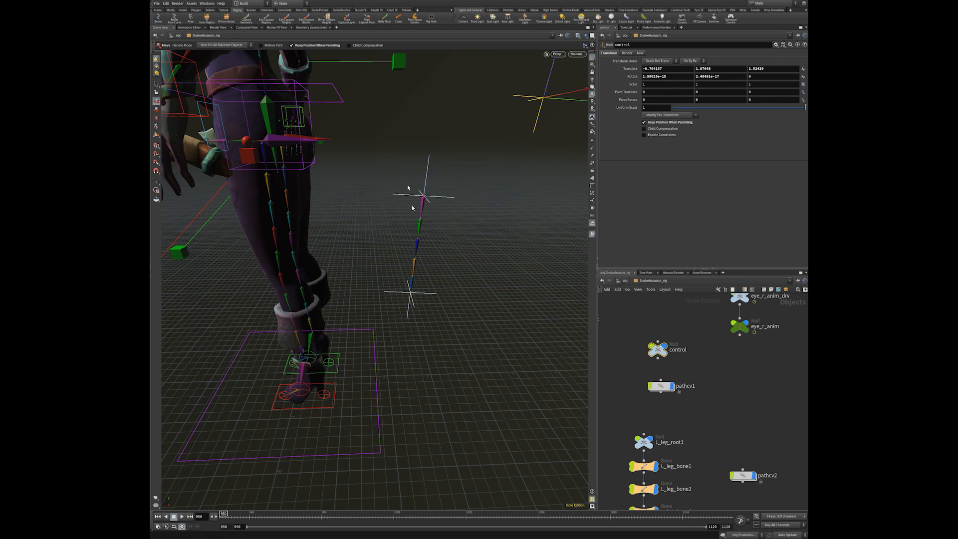
pyautogui.keyDown('ctrl'); pyautogui.middleClick(631, 69); pyautogui.keyUp('ctrl')
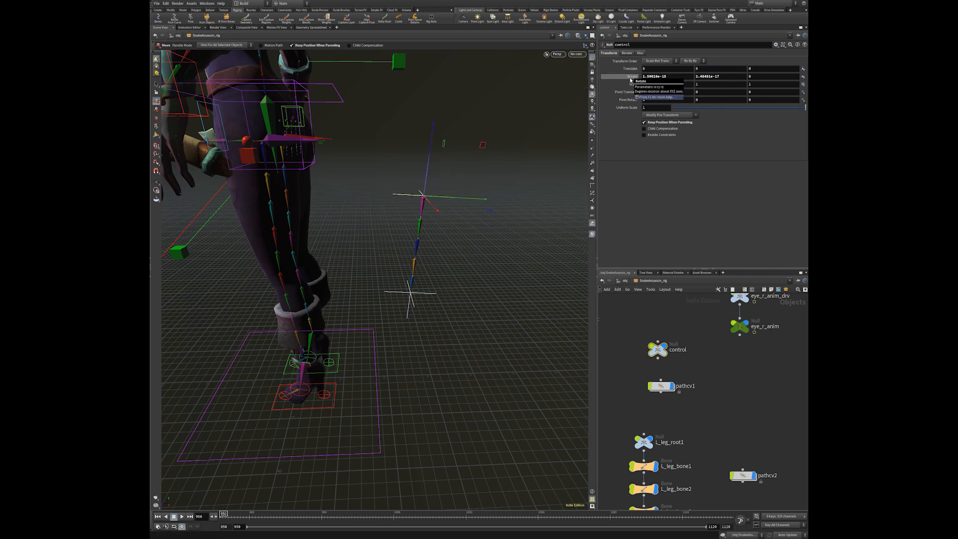
pyautogui.keyDown('ctrl'); pyautogui.middleClick(630, 77); pyautogui.keyUp('ctrl')
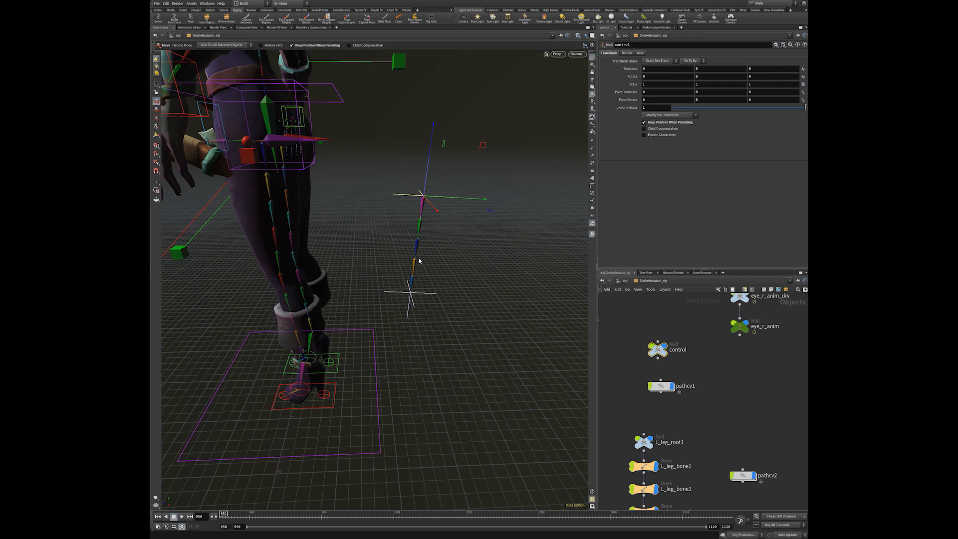
# Test-move pathcv2 at the lower end of the bone chain, and undo the movement
pyautogui.keyDown('alt'); pyautogui.moveTo(420, 260); pyautogui.dragTo(554, 273); pyautogui.keyUp('alt')
pyautogui.press('t')
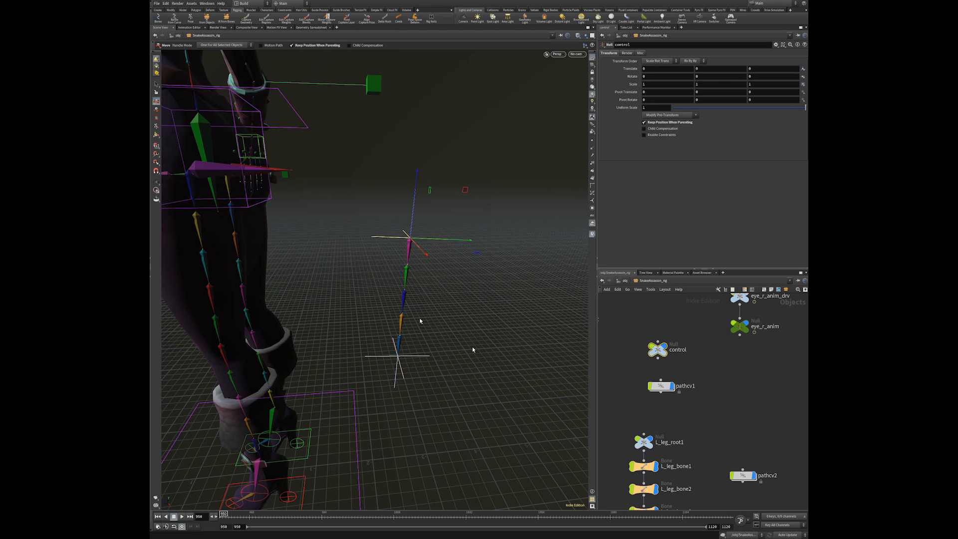
pyautogui.click(418, 357)
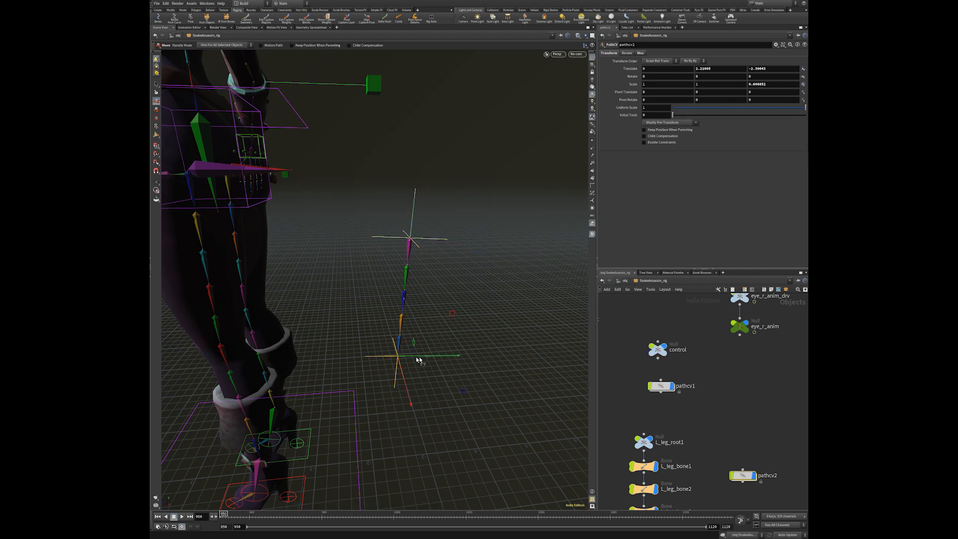
pyautogui.moveTo(418, 358); pyautogui.dragTo(425, 336)
pyautogui.hotkey('ctrl', 'z')
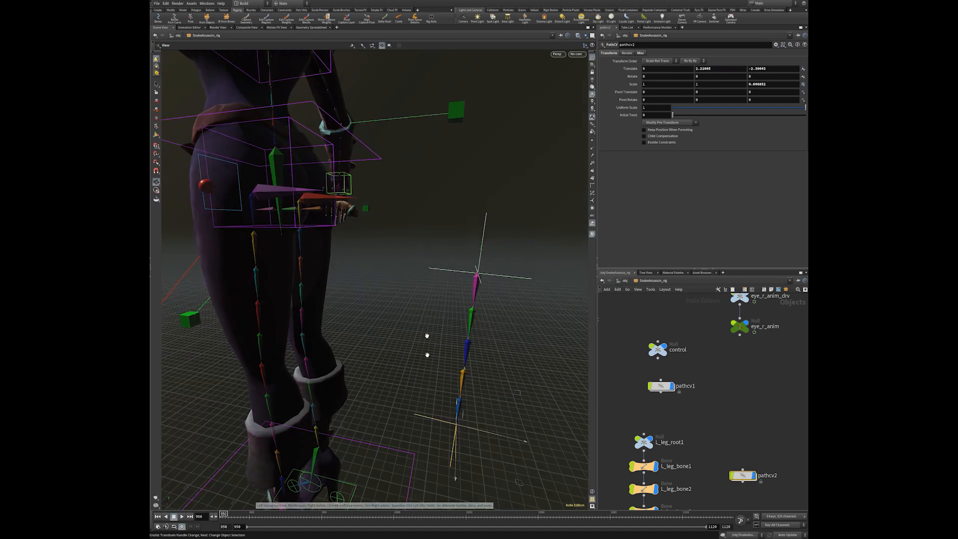
# Place pathcv1 and path1 beside the leg chain, between the control null and pathcv2
pyautogui.moveTo(488, 354)
pyautogui.keyDown('alt'); pyautogui.mouseDown()
pyautogui.moveTo(477, 374)
pyautogui.moveTo(471, 360)
pyautogui.mouseUp(); pyautogui.keyUp('alt')
pyautogui.scroll(-5, 620, 403)
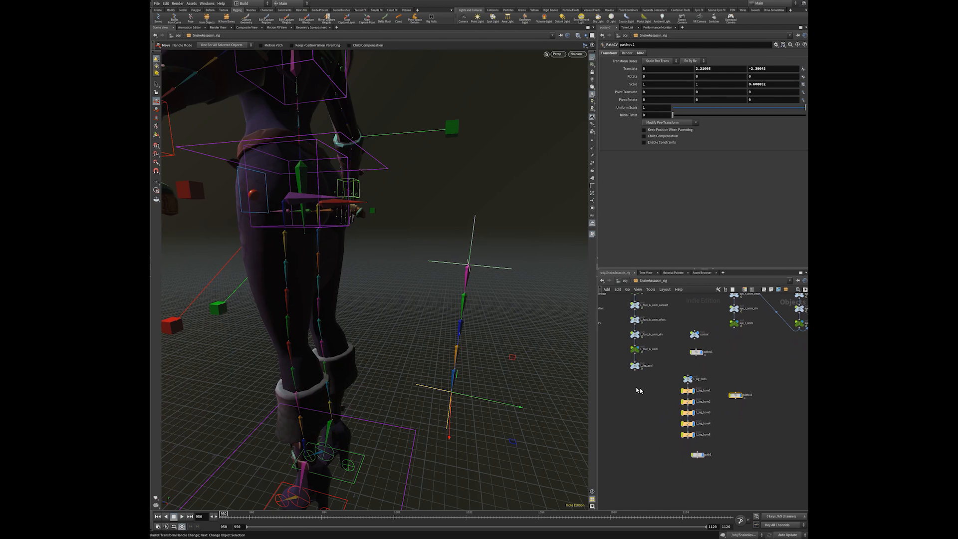
pyautogui.scroll(4, 662, 372)
pyautogui.moveTo(649, 452); pyautogui.dragTo(626, 396, button='middle')
pyautogui.moveTo(694, 356); pyautogui.dragTo(738, 385)
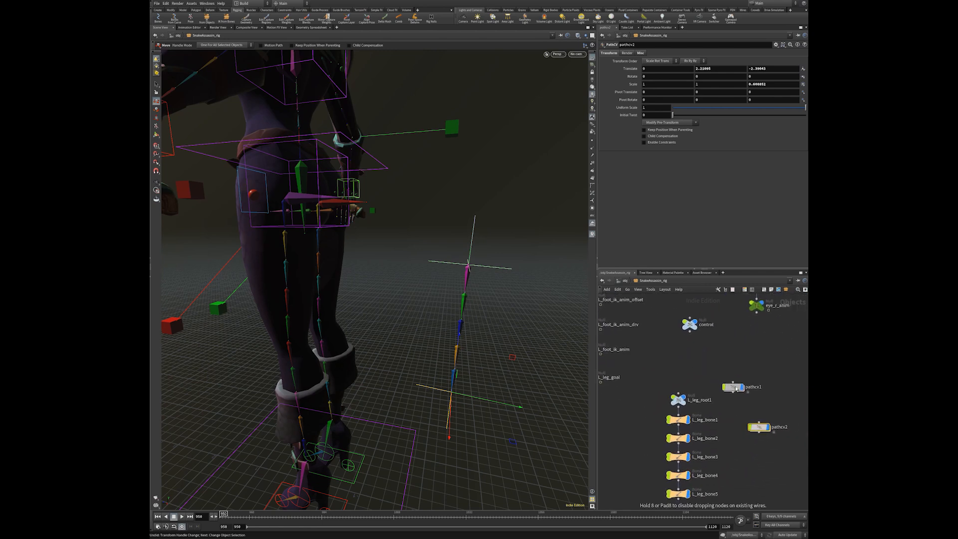
pyautogui.moveTo(727, 343); pyautogui.dragTo(739, 398)
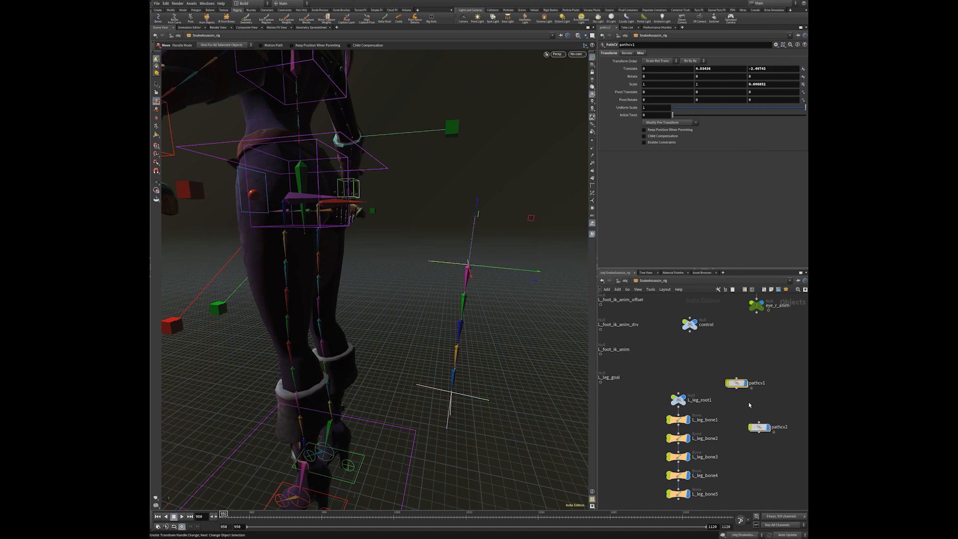
pyautogui.scroll(-3, 703, 359)
pyautogui.moveTo(732, 466); pyautogui.dragTo(731, 361)
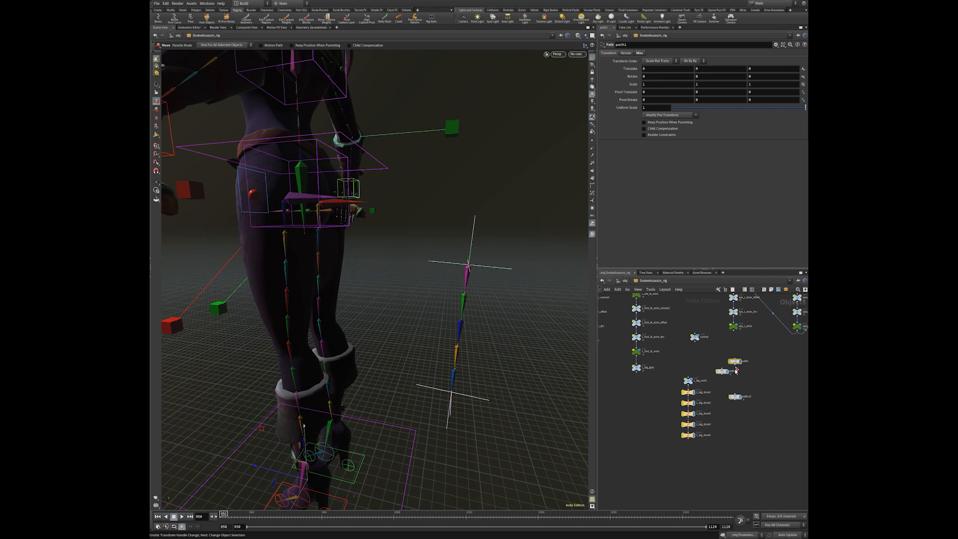
pyautogui.scroll(3, 754, 386)
# Enable Keep Position When Parenting on path1, pathcv1 and pathcv2, and clear the selection
pyautogui.moveTo(762, 394); pyautogui.dragTo(709, 348)
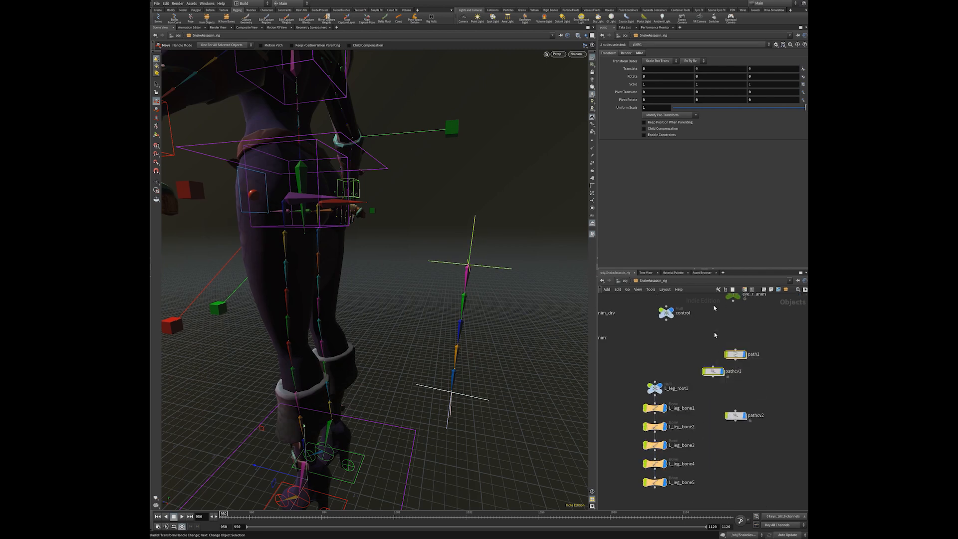
pyautogui.click(664, 123)
pyautogui.click(737, 416)
pyautogui.click(655, 130)
pyautogui.moveTo(747, 419); pyautogui.dragTo(752, 416)
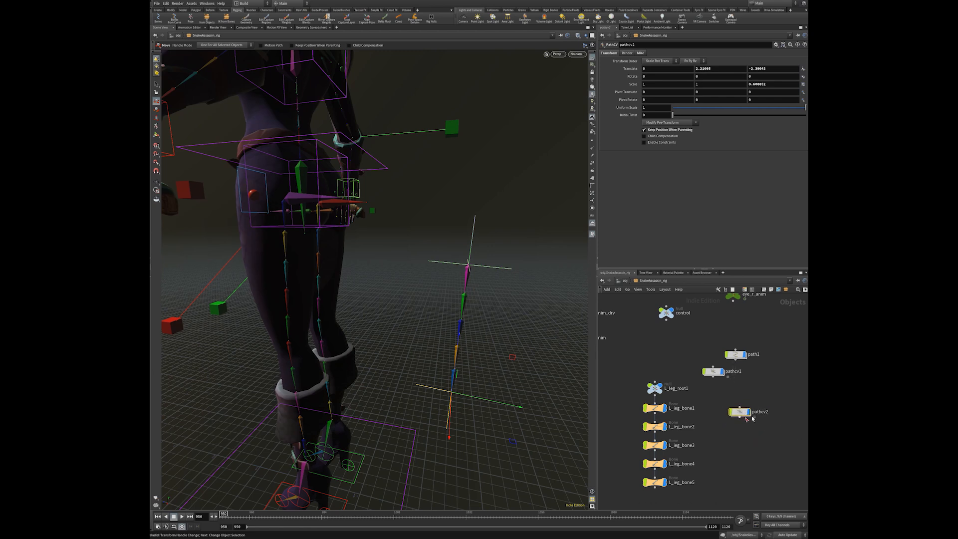
pyautogui.click(760, 382)
# Parent L_leg_root1, path1 and pathcv1 to the control null
pyautogui.click(664, 388)
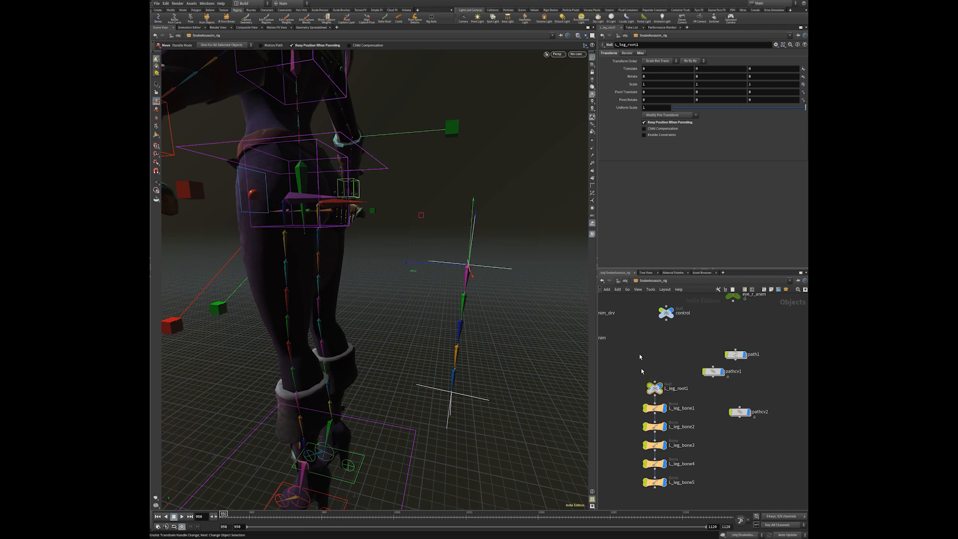
pyautogui.moveTo(660, 399)
pyautogui.moveTo(689, 348); pyautogui.dragTo(743, 384)
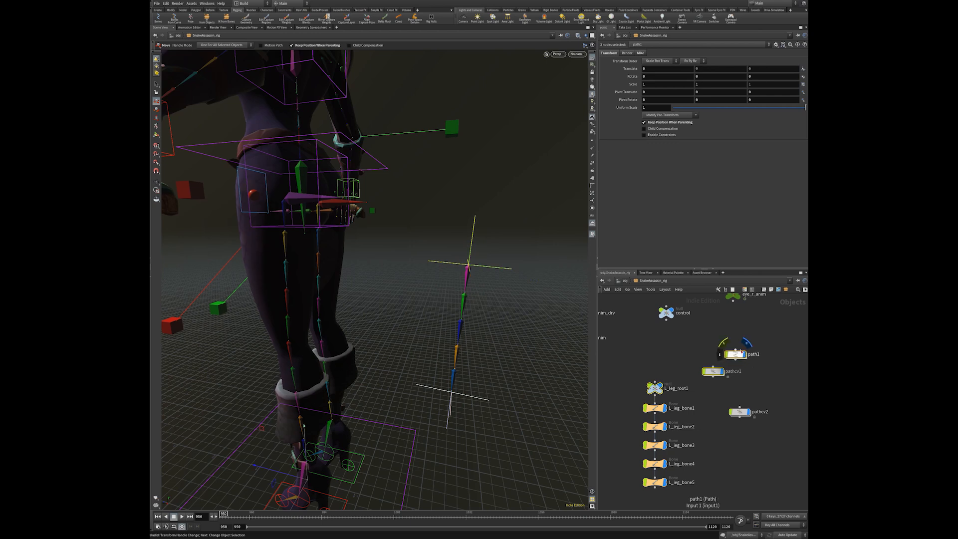
pyautogui.click(736, 351)
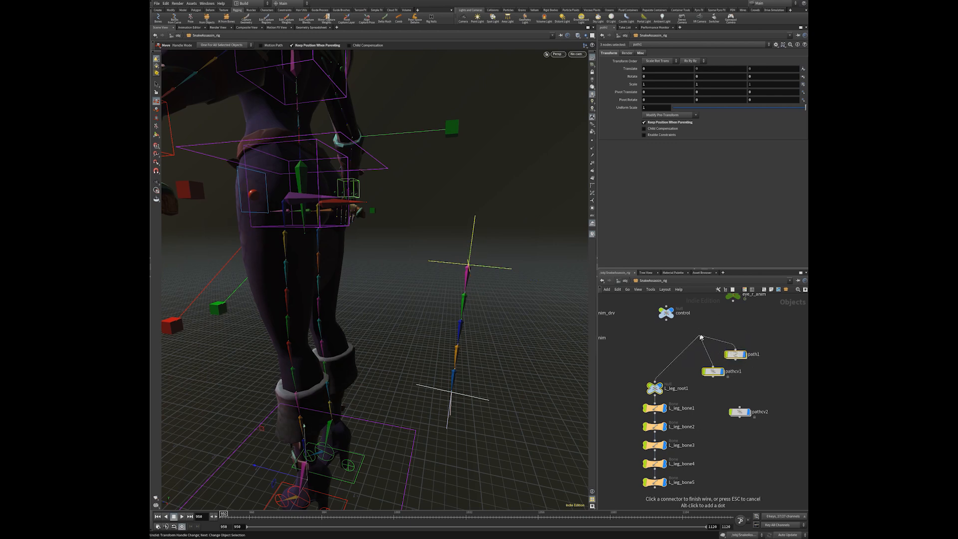
pyautogui.click(671, 323)
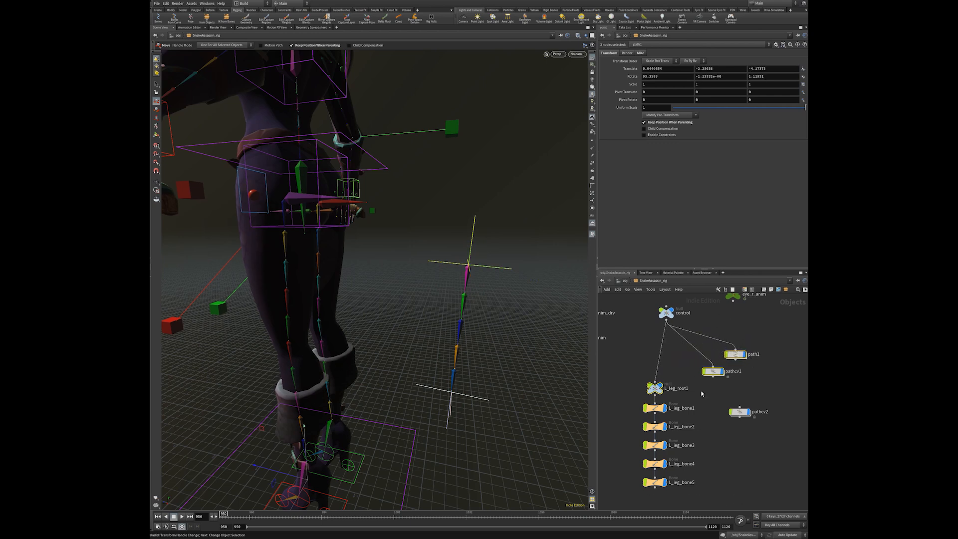
# Test-move the control null with its new children in the viewport, and undo the movement
pyautogui.click(669, 313)
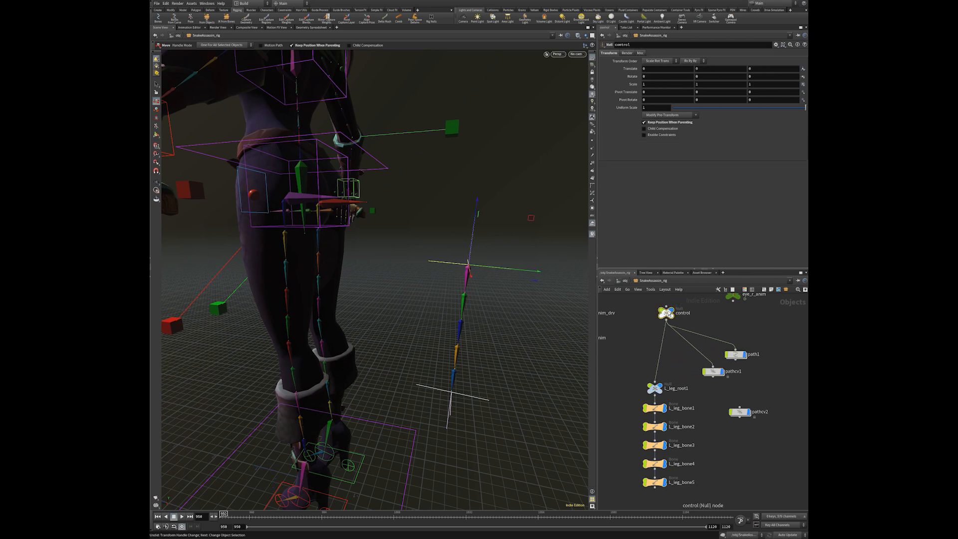
pyautogui.moveTo(471, 267); pyautogui.dragTo(439, 233)
pyautogui.hotkey('ctrl', 'z')
pyautogui.keyDown('alt'); pyautogui.moveTo(419, 289); pyautogui.dragTo(512, 305, button='right'); pyautogui.keyUp('alt')
pyautogui.keyDown('alt'); pyautogui.moveTo(512, 305); pyautogui.dragTo(328, 303); pyautogui.keyUp('alt')
pyautogui.keyDown('alt'); pyautogui.moveTo(327, 303); pyautogui.dragTo(415, 296, button='right'); pyautogui.keyUp('alt')
pyautogui.keyDown('alt'); pyautogui.moveTo(416, 296); pyautogui.dragTo(437, 288, button='middle'); pyautogui.keyUp('alt')
pyautogui.press('t')
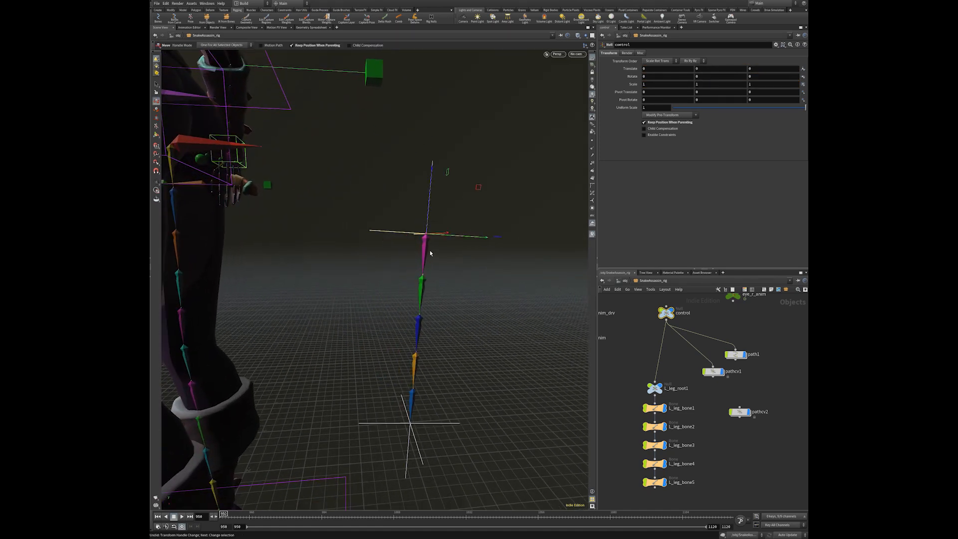
# Start an arclen expression with an empty quoted path in the Bone Length of L_leg_bone1
pyautogui.click(424, 254)
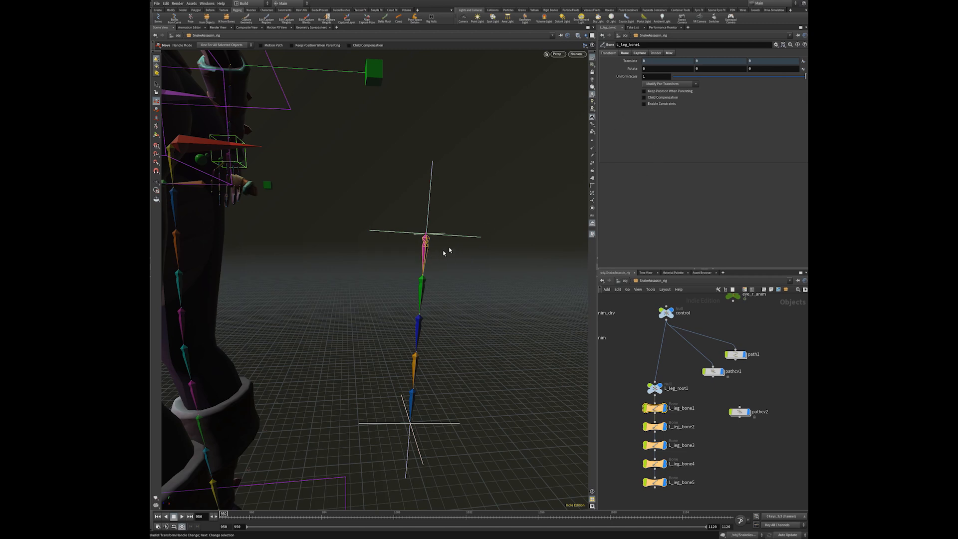
pyautogui.click(626, 53)
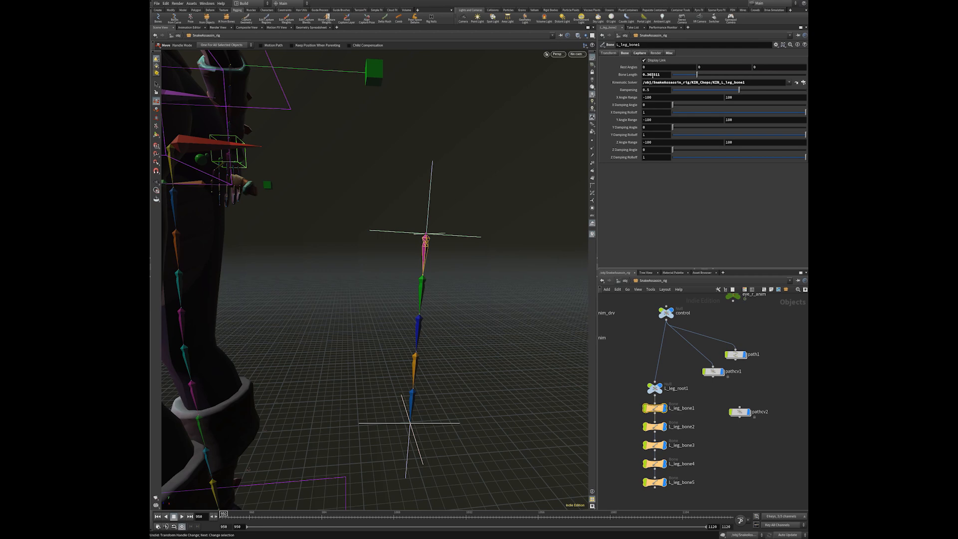
pyautogui.doubleClick(660, 75)
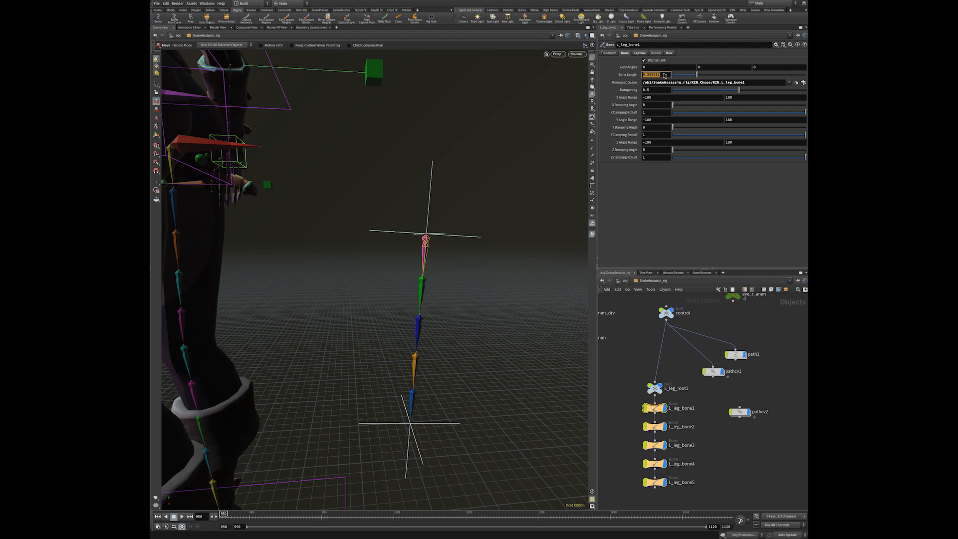
pyautogui.write('arclen')
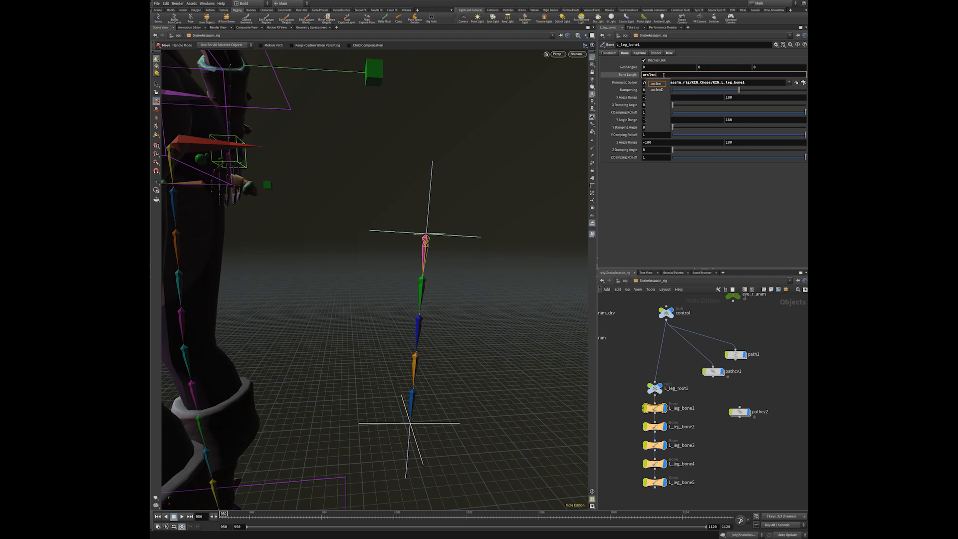
pyautogui.write('()')
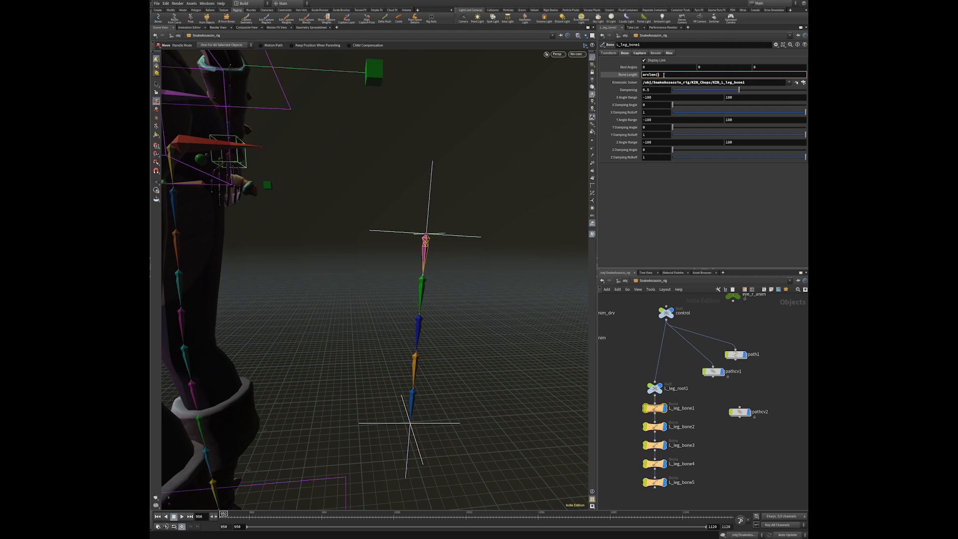
pyautogui.write('""')
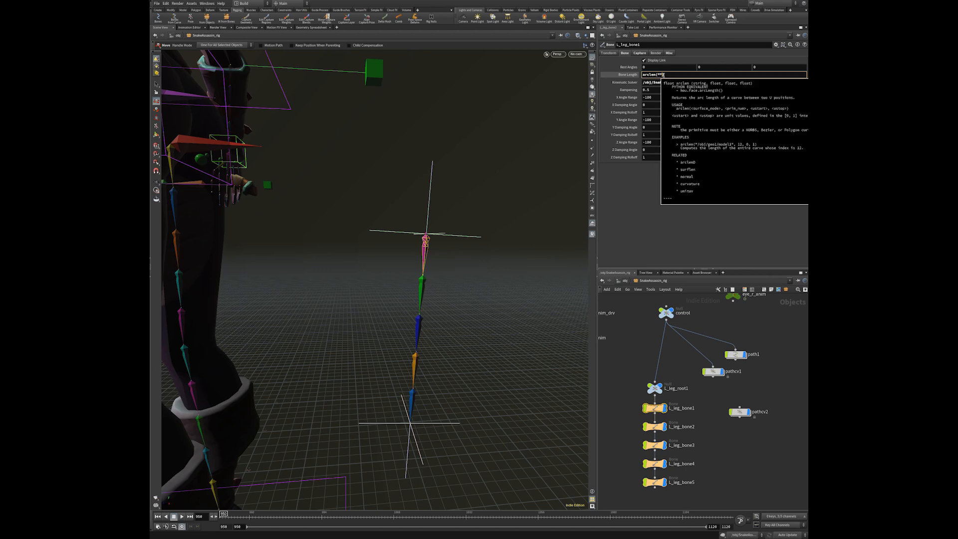
pyautogui.press('Left')
pyautogui.write('.')
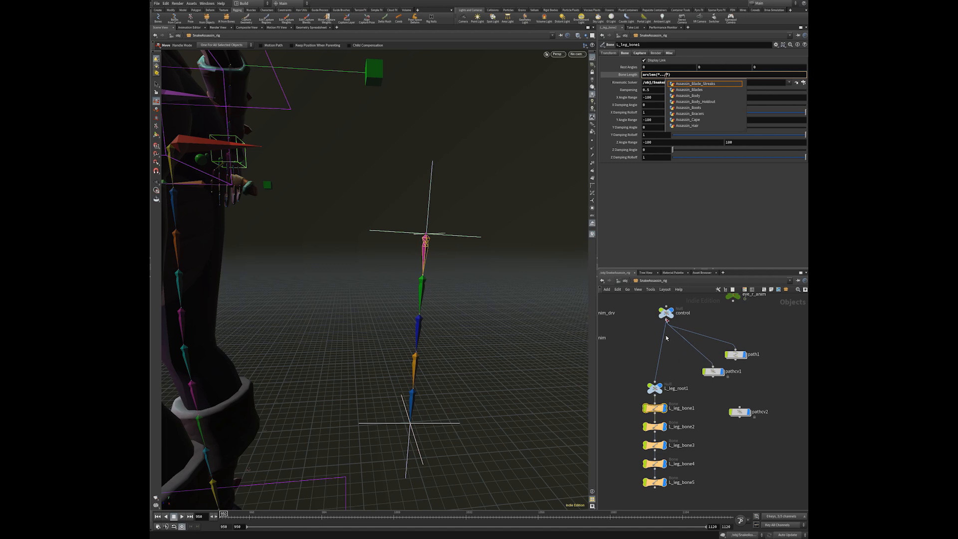
# Reference "../path1" as the curve in the arclen expression of L_leg_bone1's Bone Length
pyautogui.click(666, 74)
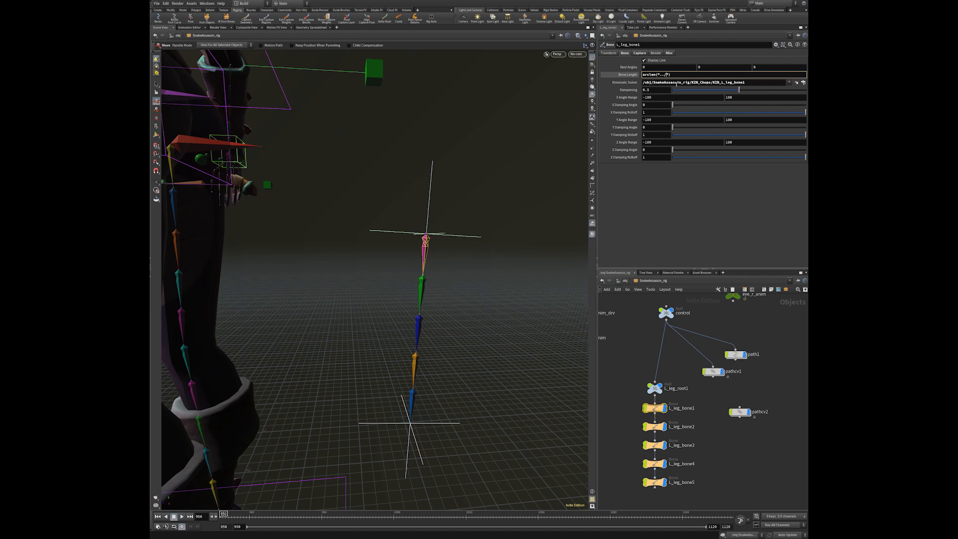
pyautogui.write('../')
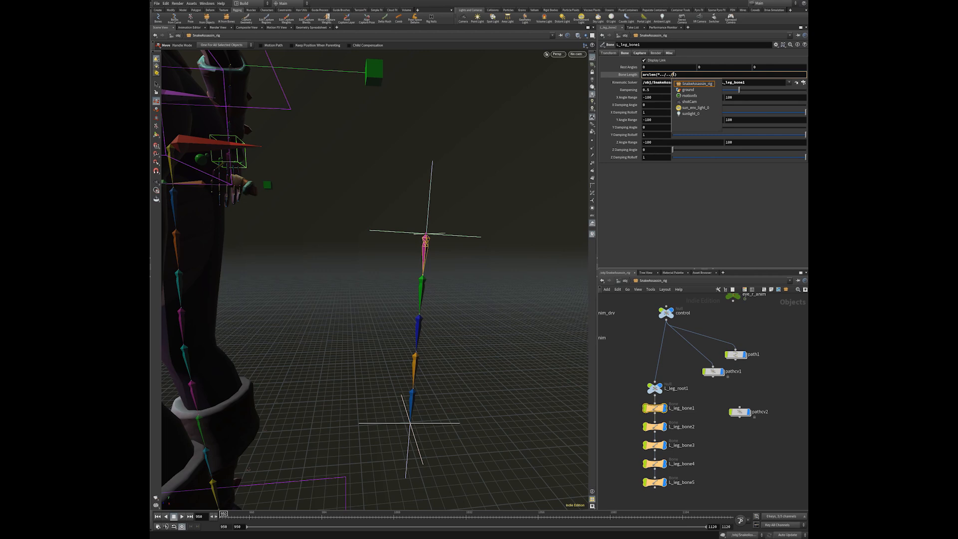
pyautogui.click(673, 75)
pyautogui.press('BackSpace')
pyautogui.press('BackSpace')
pyautogui.press('BackSpace')
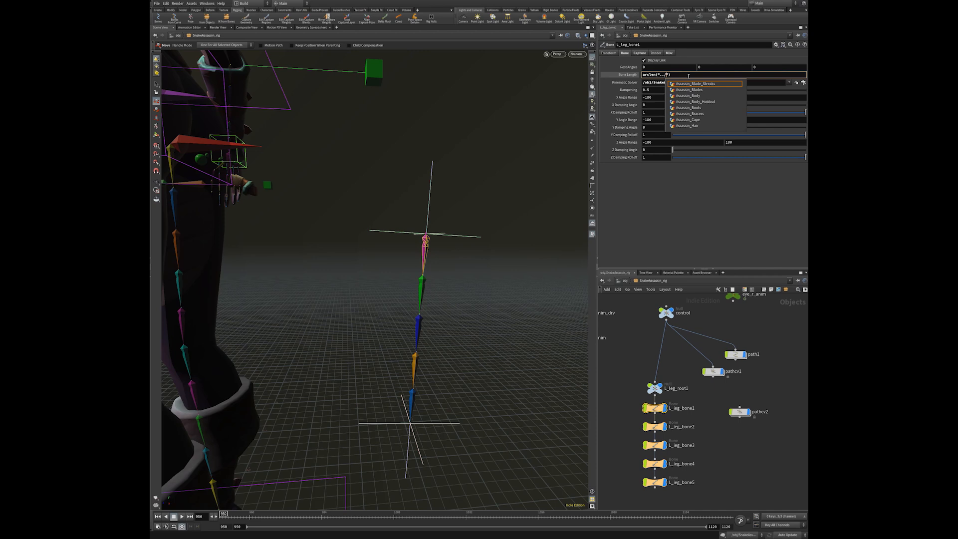
pyautogui.write('path1')
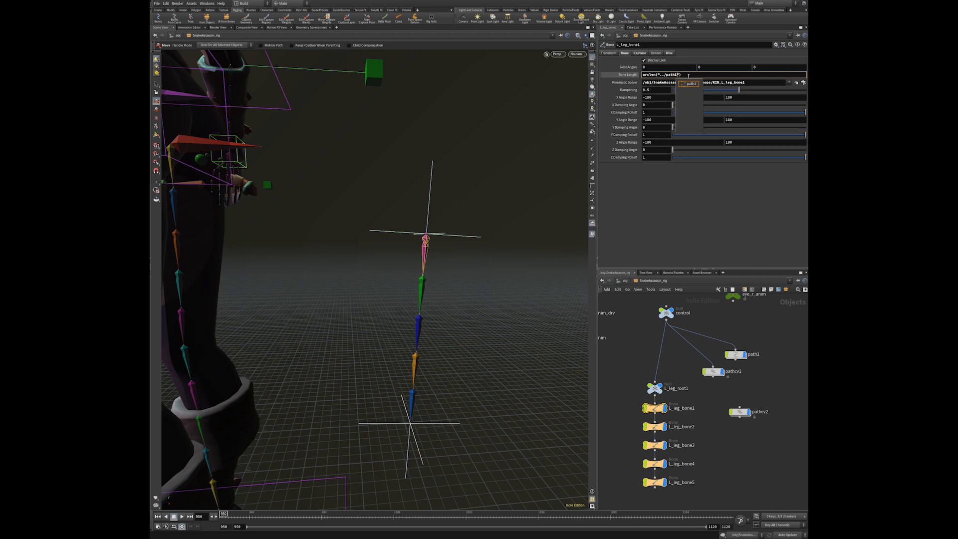
pyautogui.press('Escape')
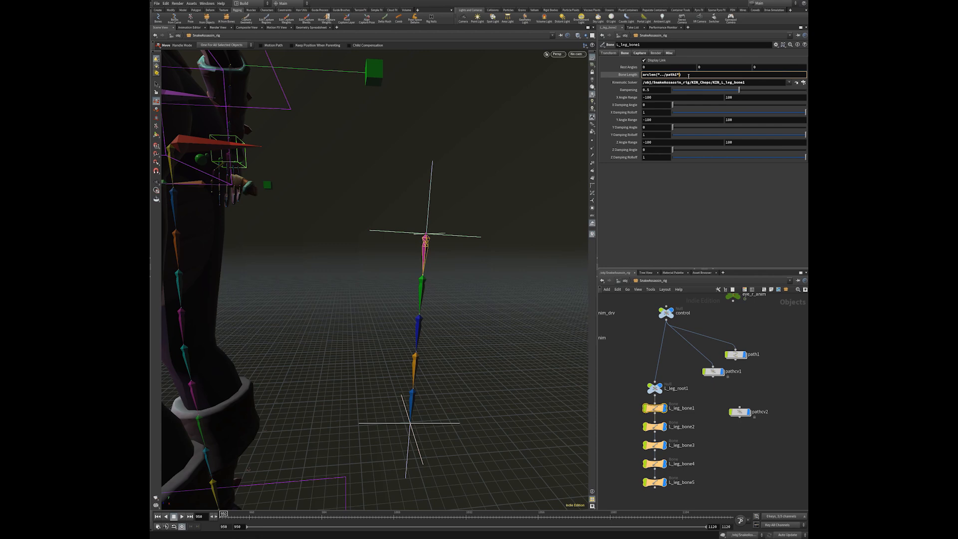
# Complete the Bone Length expression as arclen("../path1", 0, 0, 1)/5 and apply it
pyautogui.write(', 0, 0')
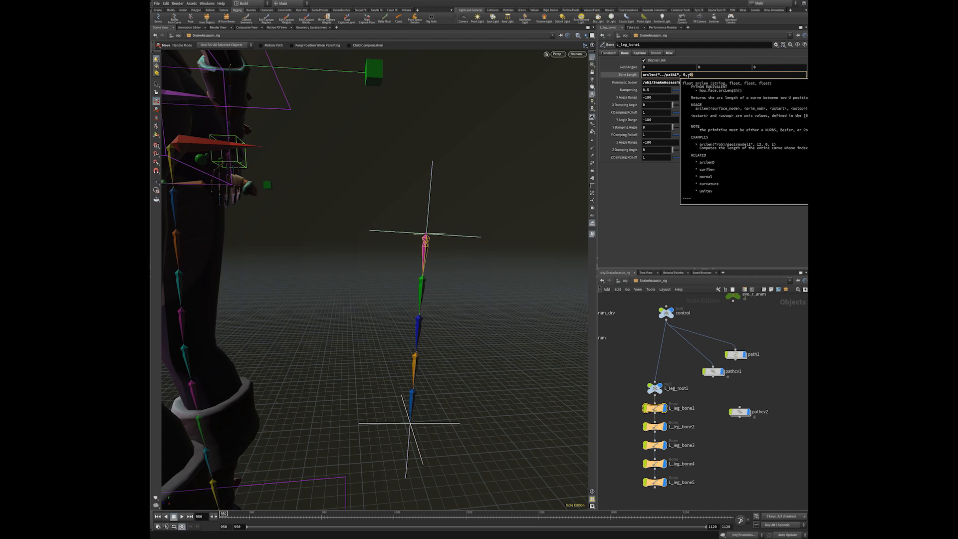
pyautogui.write('1')
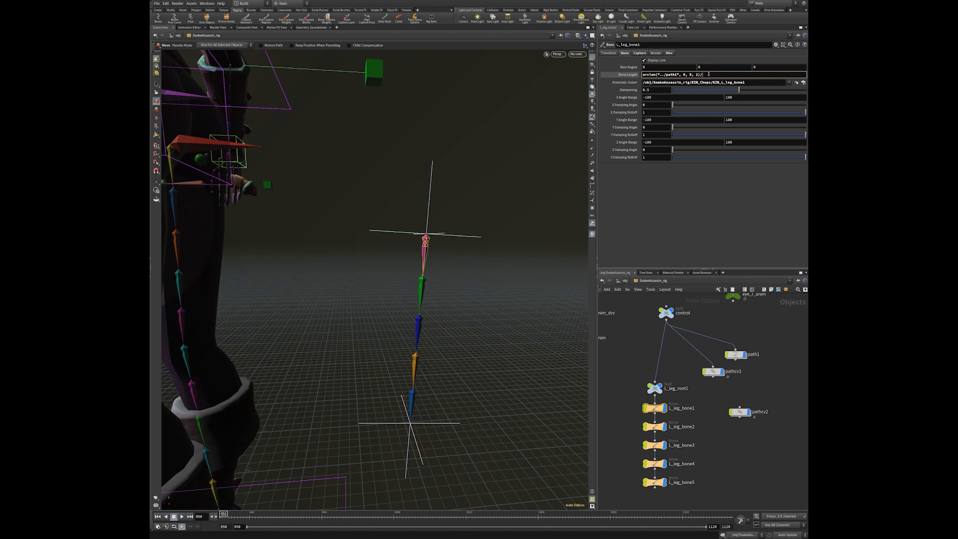
pyautogui.write('5')
pyautogui.press('Return')
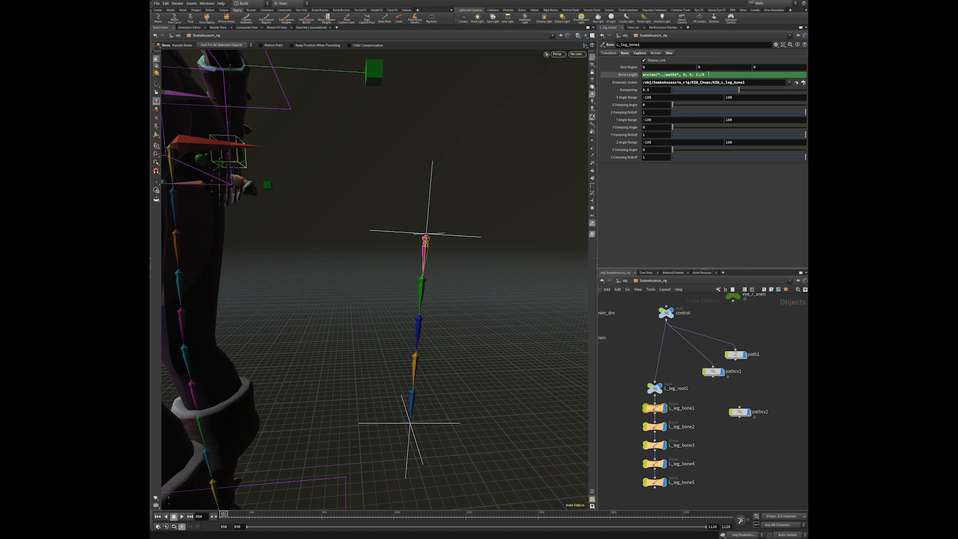
pyautogui.click(626, 76)
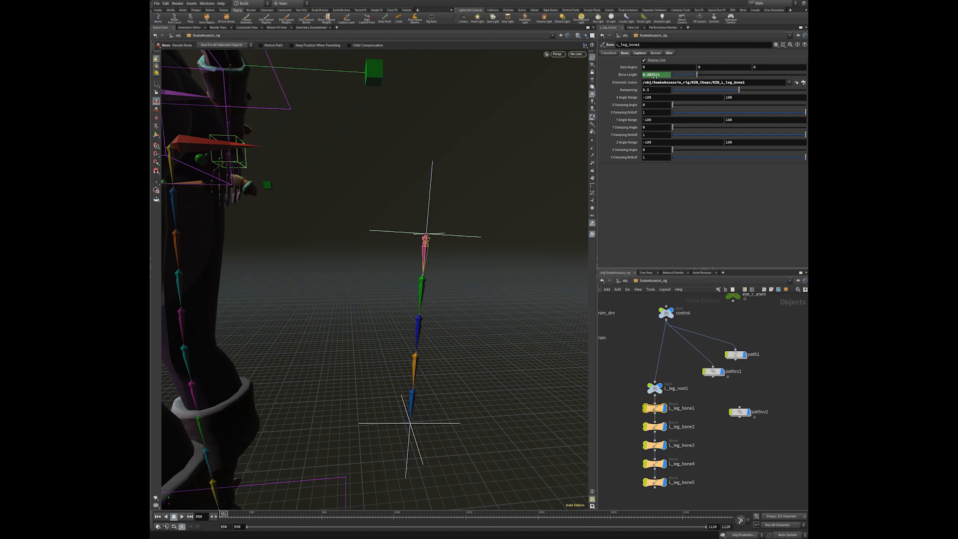
pyautogui.click(627, 75)
# Copy L_leg_bone1's Bone Length parameter and paste it as relative references onto L_leg_bone2 through L_leg_bone5
pyautogui.rightClick(621, 74)
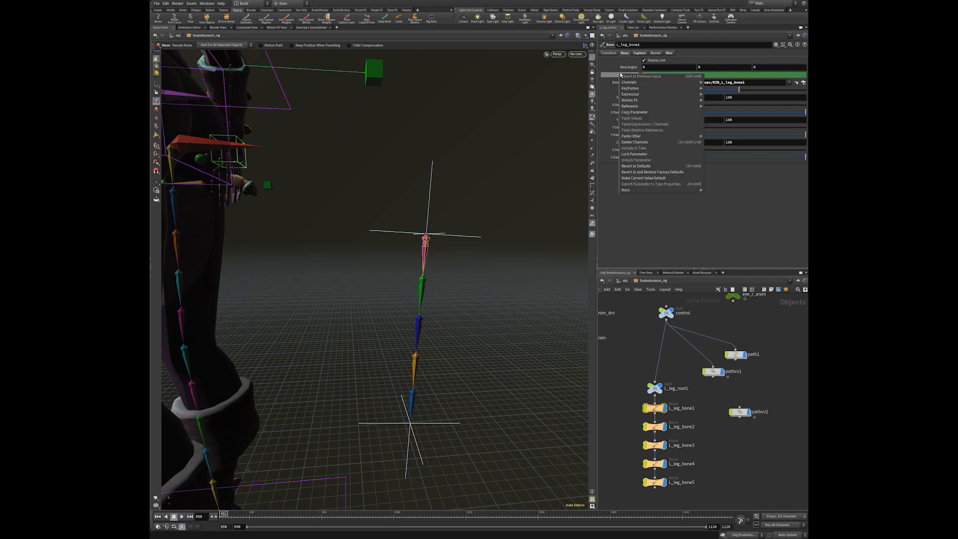
pyautogui.click(667, 195)
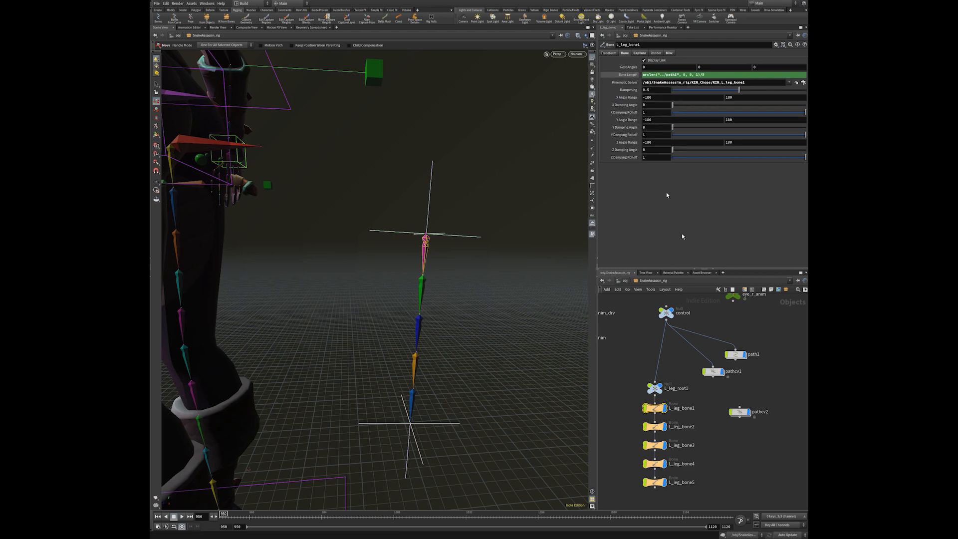
pyautogui.moveTo(629, 442); pyautogui.dragTo(626, 356, button='middle')
pyautogui.moveTo(626, 356); pyautogui.dragTo(669, 429)
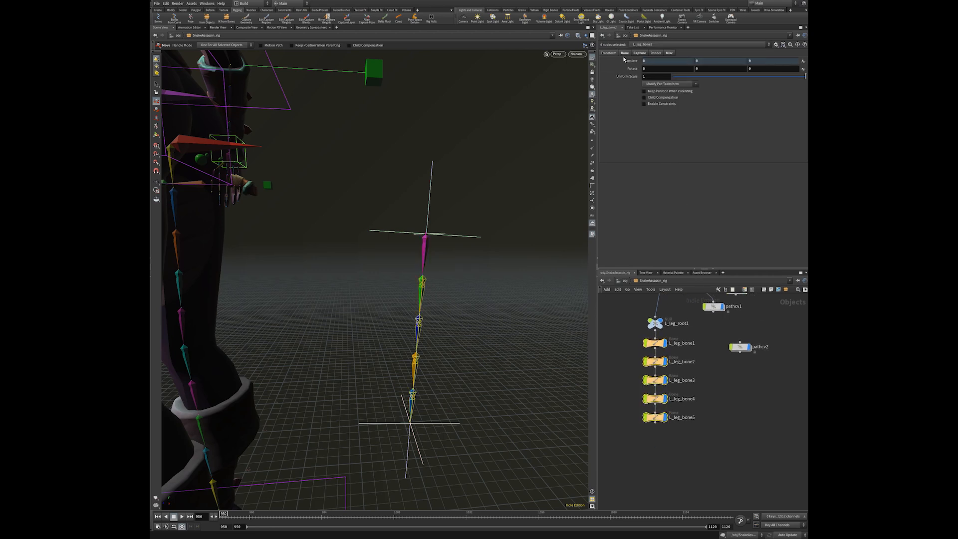
pyautogui.rightClick(633, 75)
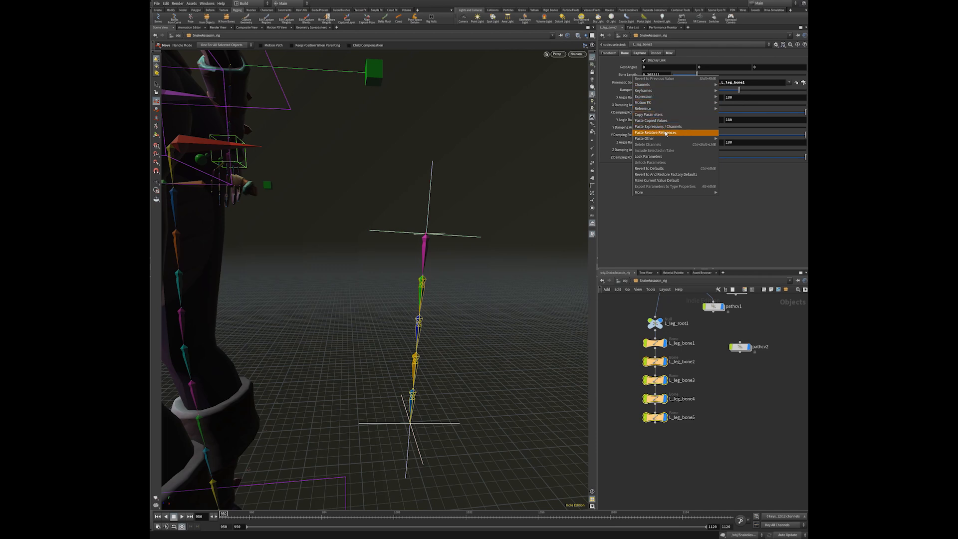
pyautogui.click(666, 133)
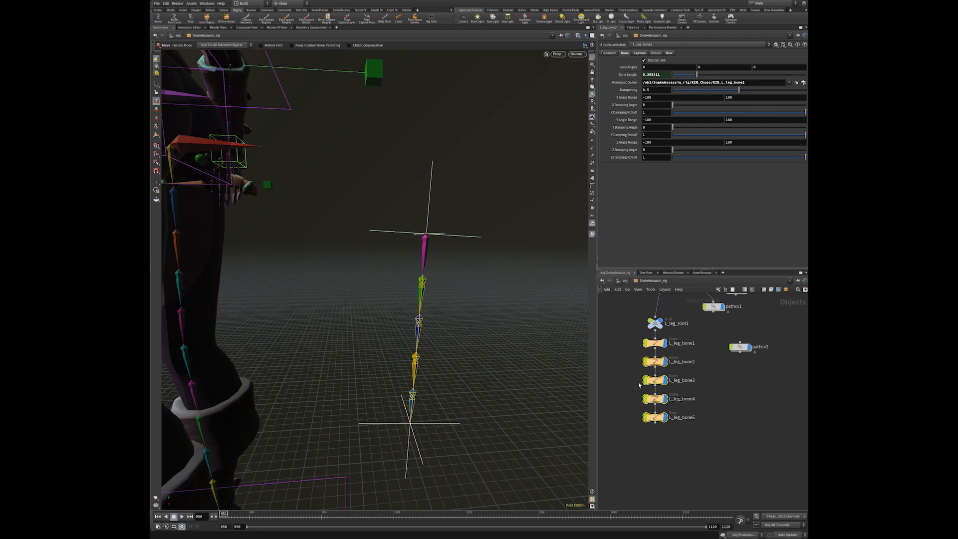
# Test-move pathcv2 in the viewport to check the bone stretching, and undo the movement
pyautogui.click(463, 394)
pyautogui.click(437, 425)
pyautogui.keyDown('alt'); pyautogui.moveTo(447, 427); pyautogui.dragTo(346, 396); pyautogui.keyUp('alt')
pyautogui.hotkey('ctrl', 'z')
pyautogui.keyDown('alt'); pyautogui.moveTo(376, 345); pyautogui.dragTo(498, 277); pyautogui.keyUp('alt')
pyautogui.moveTo(711, 371); pyautogui.dragTo(704, 475, button='middle')
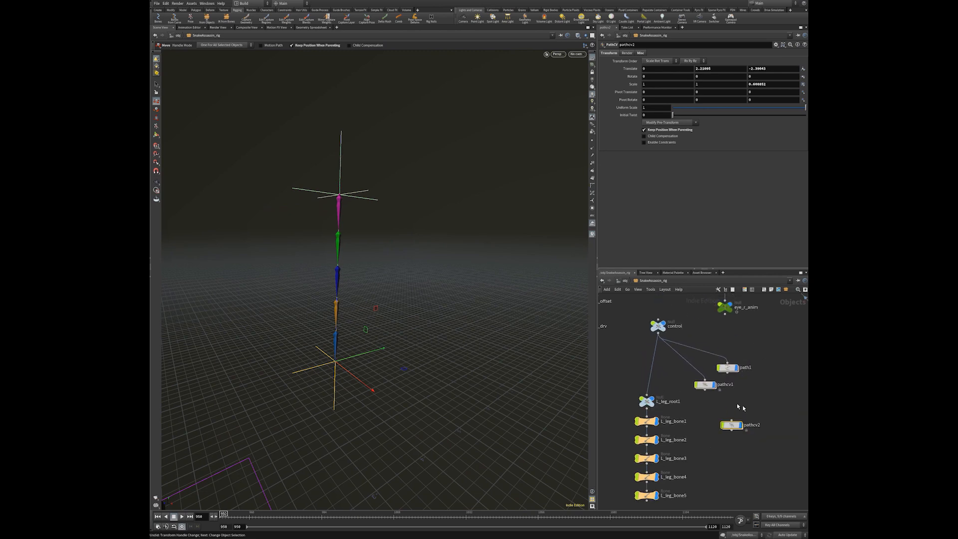
# Test-rotate pathcv2 at the lower end of the bone chain, and undo the rotation
pyautogui.click(727, 368)
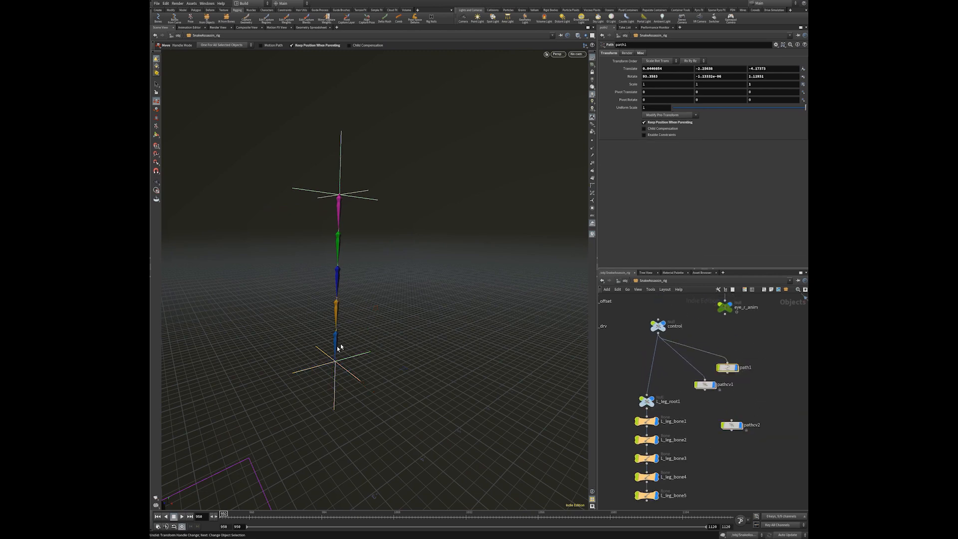
pyautogui.press('Escape')
pyautogui.moveTo(424, 384); pyautogui.dragTo(455, 387)
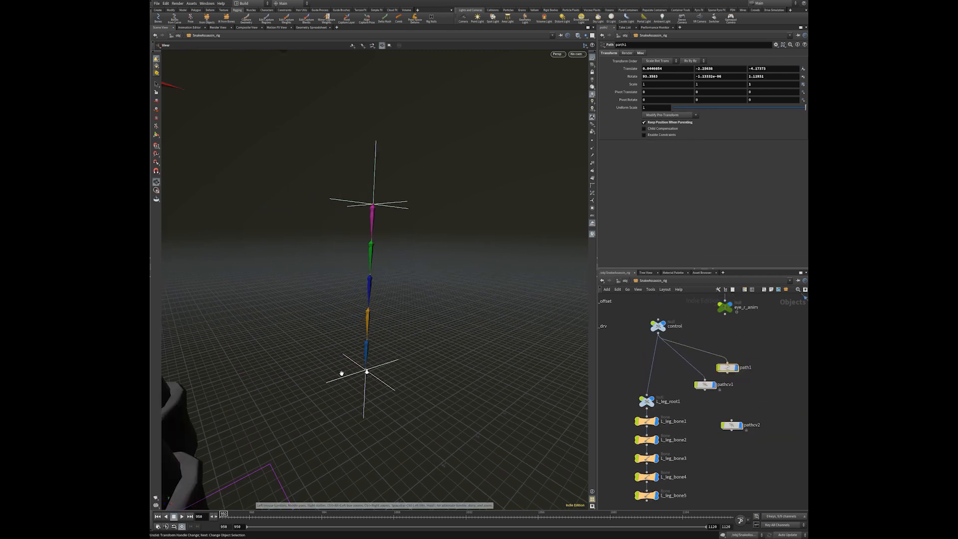
pyautogui.moveTo(364, 368); pyautogui.dragTo(459, 399)
pyautogui.click(393, 386)
pyautogui.press('r')
pyautogui.moveTo(344, 405); pyautogui.dragTo(437, 367)
pyautogui.hotkey('ctrl', 'z')
# Examine the character's existing leg bones beside the test bone chain in the viewport
pyautogui.keyDown('alt'); pyautogui.moveTo(436, 365); pyautogui.dragTo(267, 300, button='right'); pyautogui.keyUp('alt')
pyautogui.keyDown('alt'); pyautogui.moveTo(267, 300); pyautogui.dragTo(381, 224); pyautogui.keyUp('alt')
pyautogui.moveTo(459, 274); pyautogui.dragTo(295, 271)
pyautogui.press('r')
pyautogui.scroll(-2, 713, 442)
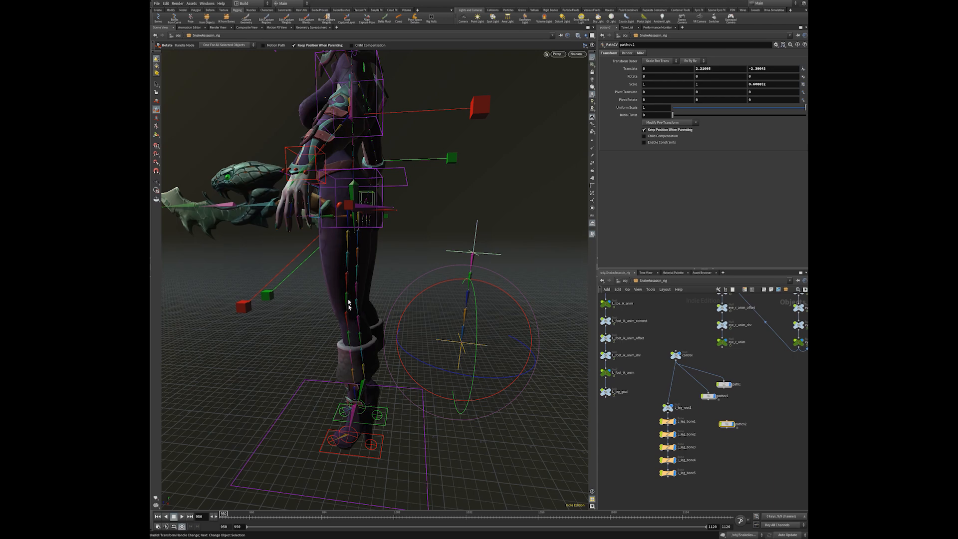
pyautogui.press('Escape')
pyautogui.moveTo(314, 337); pyautogui.dragTo(332, 330)
pyautogui.press('r')
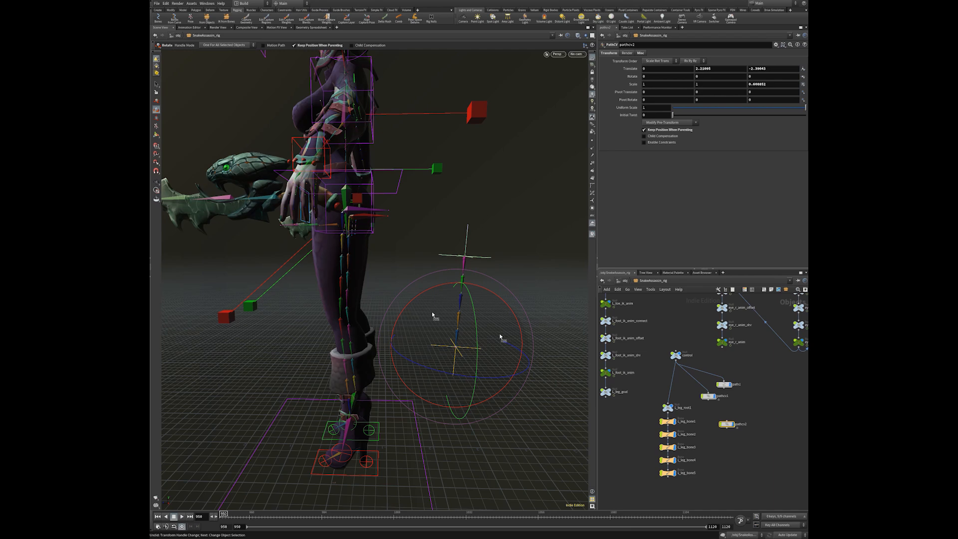
# Inspect the Bone Length expression of L_leg_bone_1 in the character's leg hierarchy
pyautogui.scroll(-5, 671, 334)
pyautogui.moveTo(672, 333); pyautogui.dragTo(719, 463, button='middle')
pyautogui.scroll(-5, 719, 465)
pyautogui.moveTo(648, 432); pyautogui.dragTo(583, 443, button='middle')
pyautogui.scroll(3, 717, 434)
pyautogui.scroll(8, 719, 432)
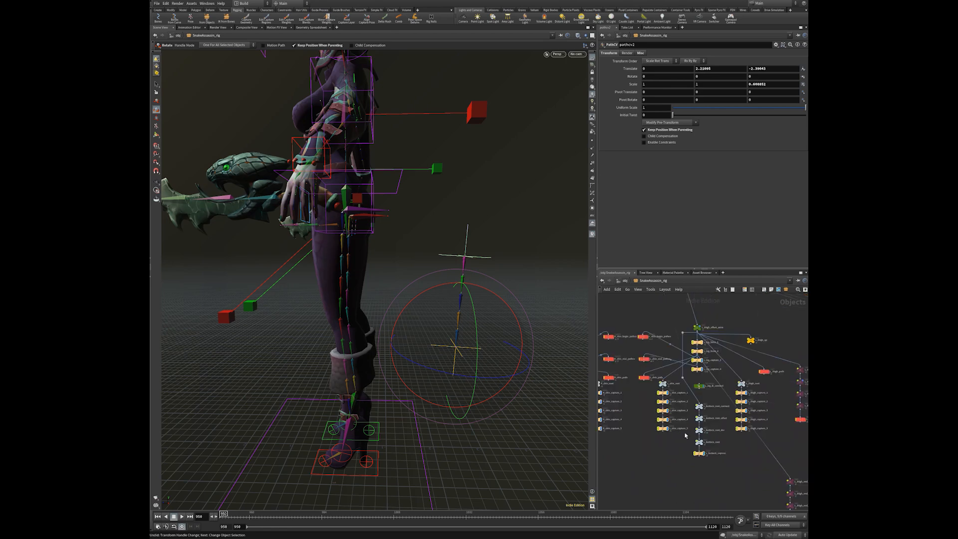
pyautogui.moveTo(696, 359)
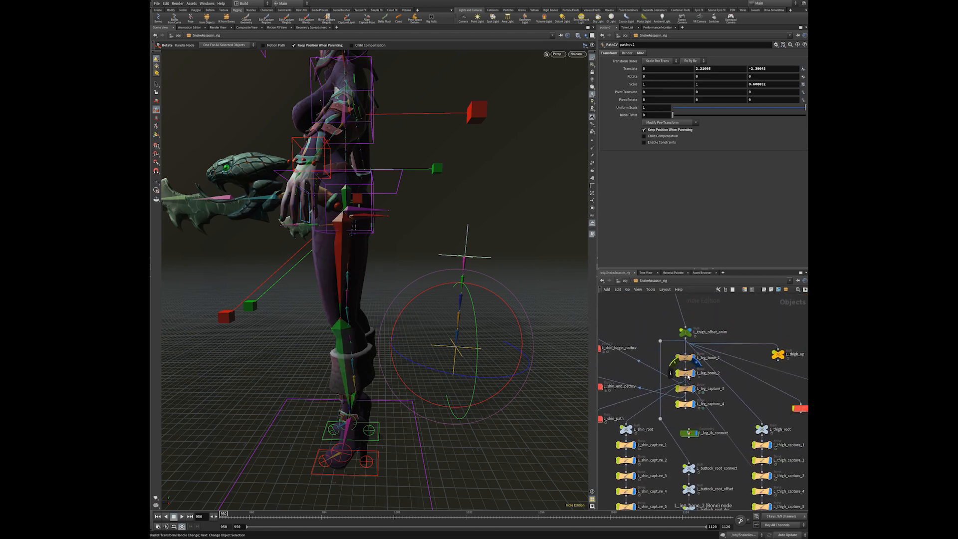
pyautogui.click(688, 374)
pyautogui.click(685, 358)
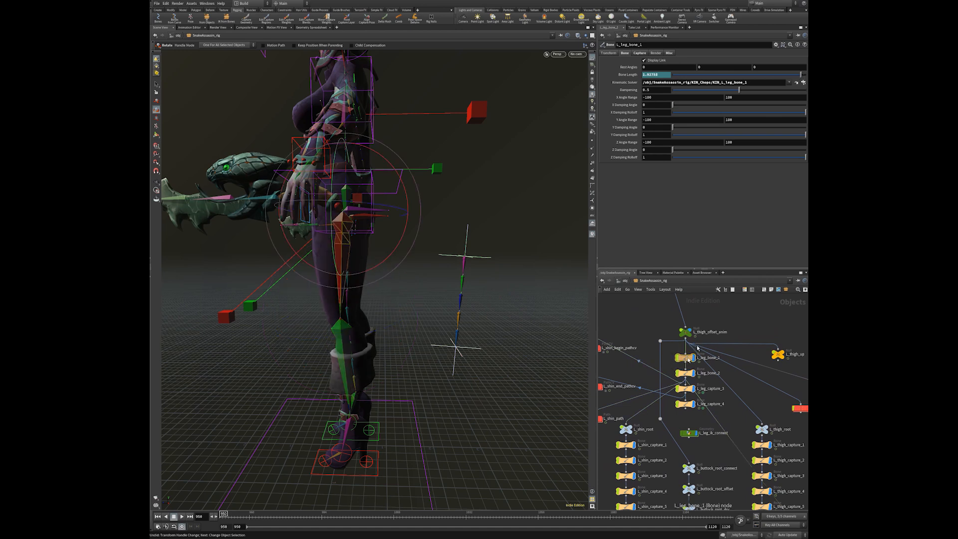
pyautogui.write('chop("../KIN_Chops/OUT_l_leg_stretchyIK/L_thigh_bone_ln")')
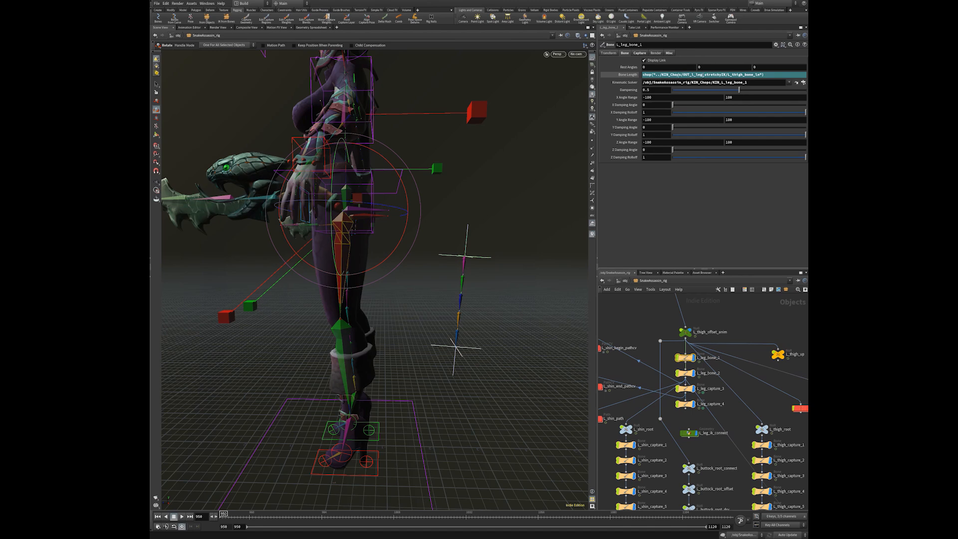
pyautogui.click(630, 76)
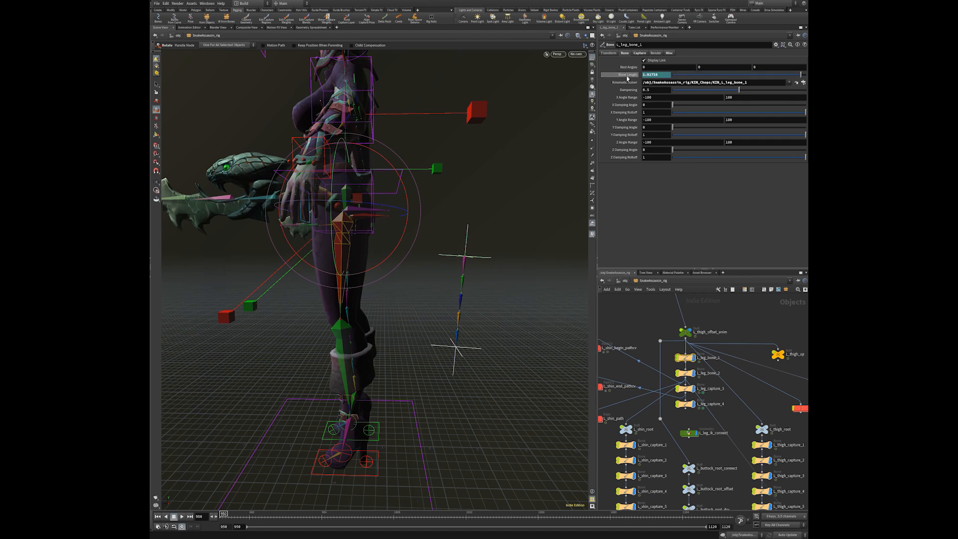
# Find the KIN_Chops CHOP network in the SnakeAssassin_rig node graph and go inside it
pyautogui.press('h')
pyautogui.moveTo(720, 380); pyautogui.dragTo(638, 402, button='middle')
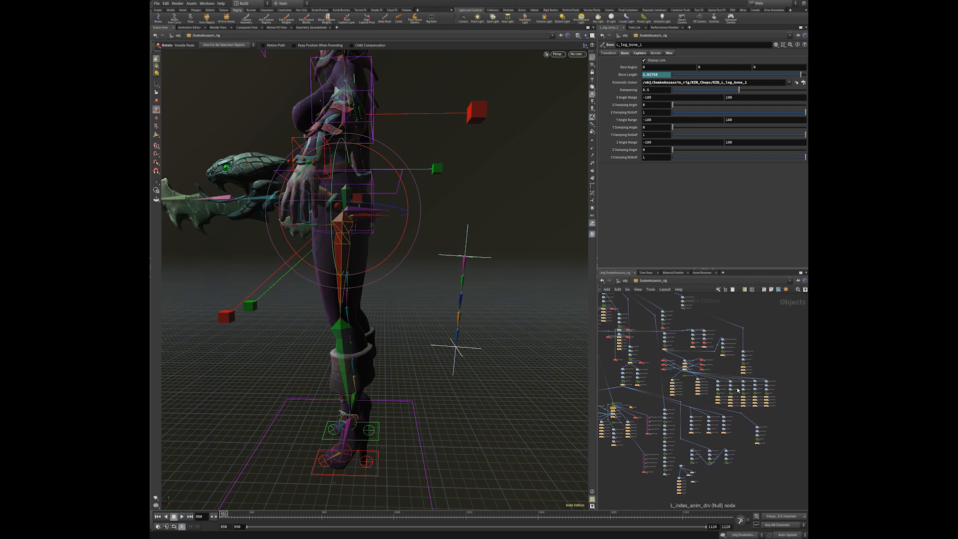
pyautogui.scroll(5, 737, 390)
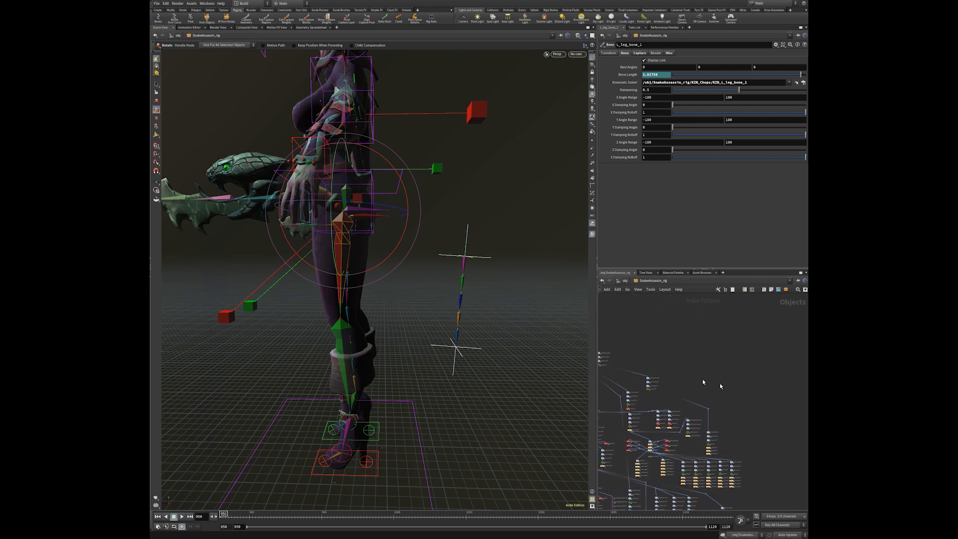
pyautogui.scroll(-6, 683, 391)
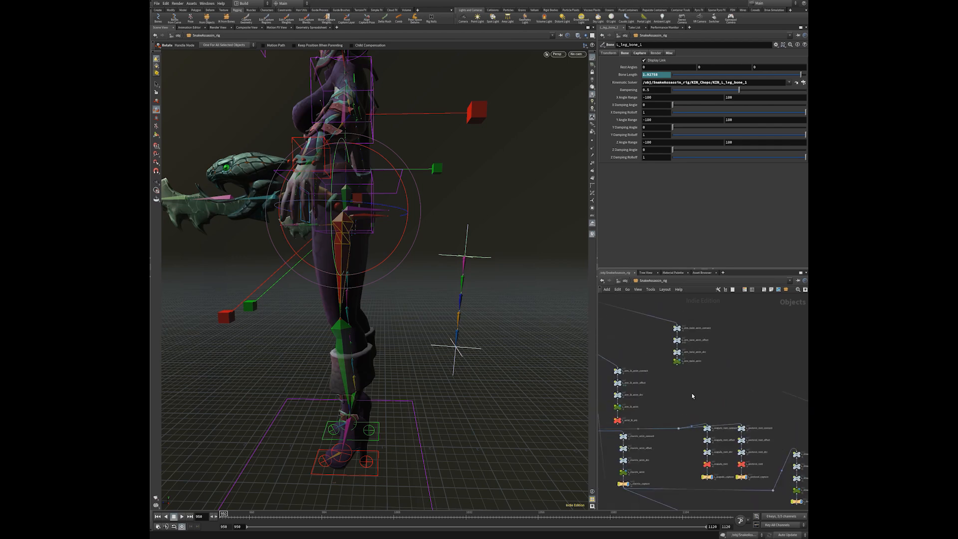
pyautogui.scroll(6, 651, 371)
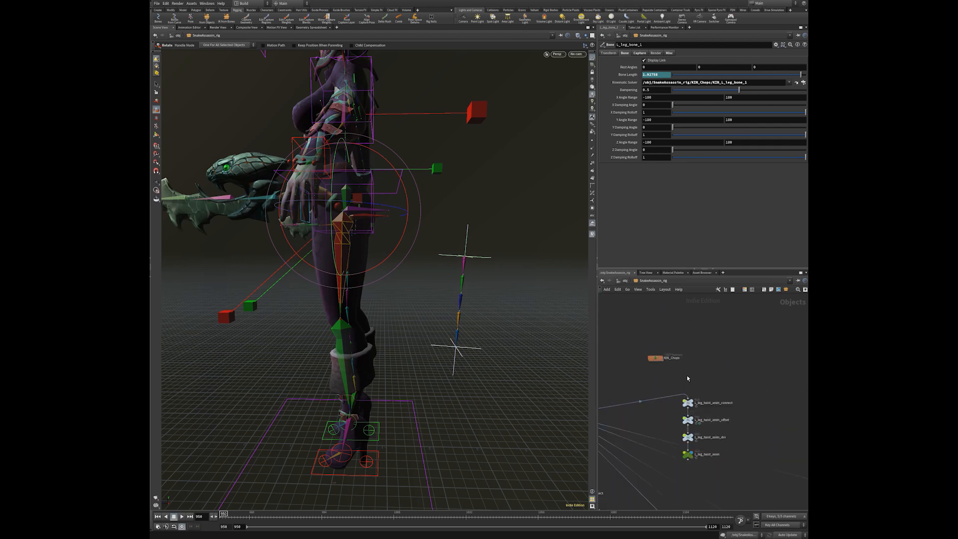
pyautogui.moveTo(651, 370); pyautogui.dragTo(682, 375, button='middle')
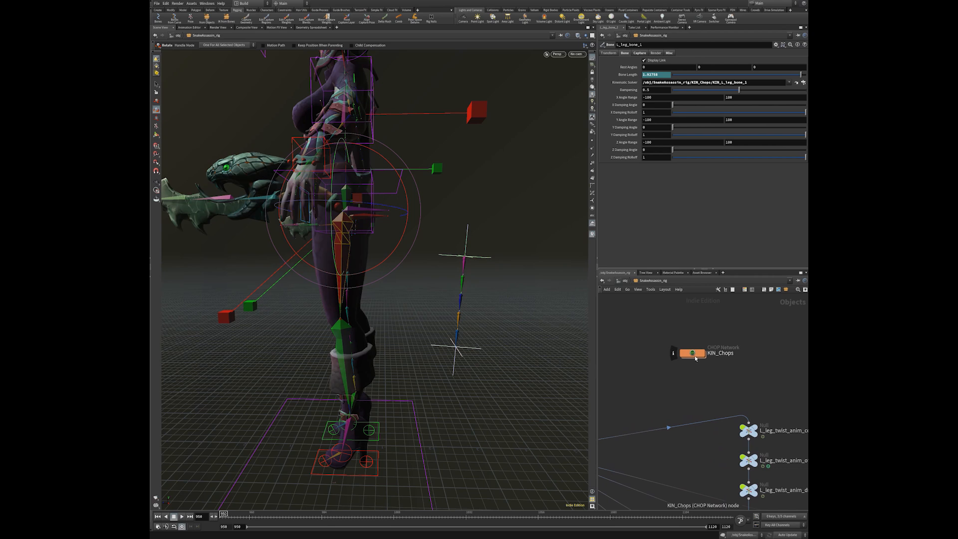
pyautogui.doubleClick(695, 355)
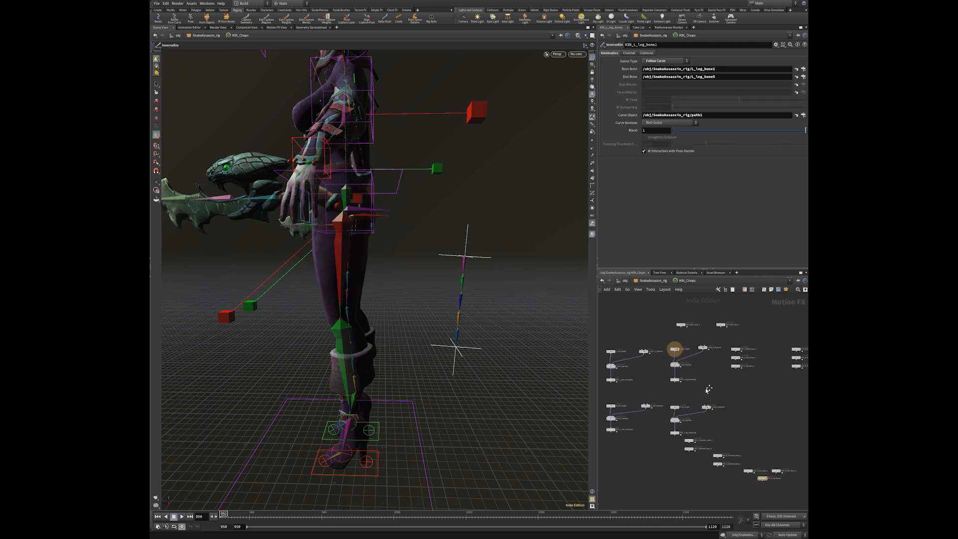
# Inspect the channel settings of the L_arm_length node in the left arm's stretchy IK network
pyautogui.scroll(5, 708, 389)
pyautogui.moveTo(690, 368); pyautogui.dragTo(647, 345, button='middle')
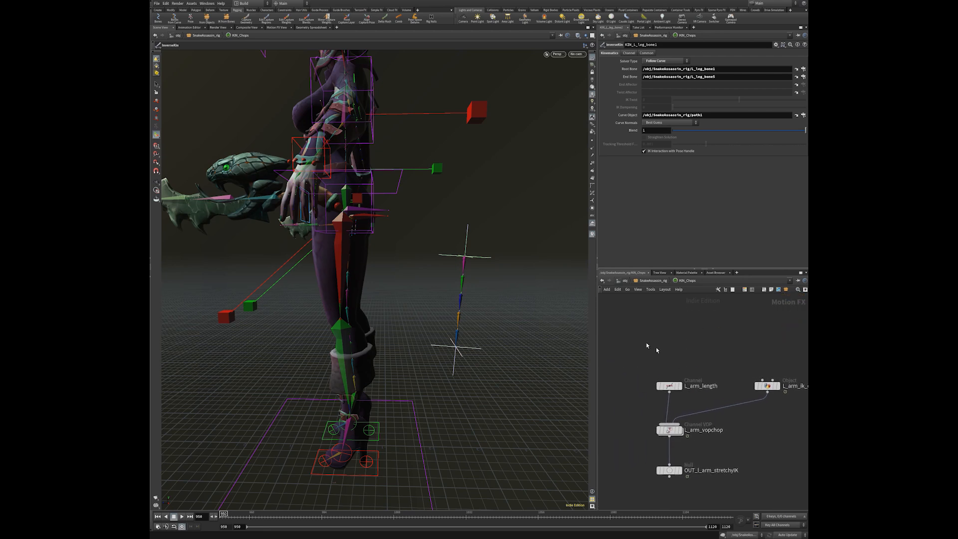
pyautogui.click(669, 385)
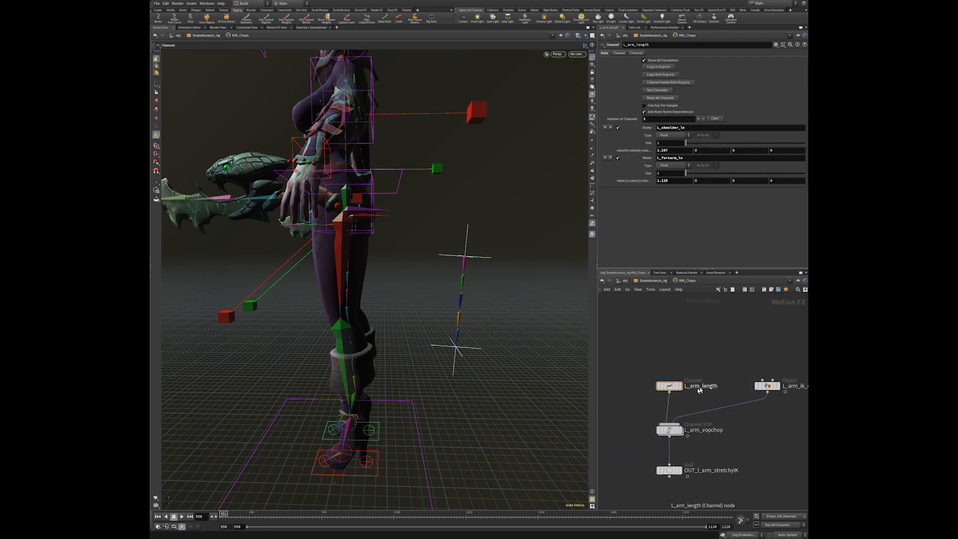
pyautogui.moveTo(650, 351); pyautogui.dragTo(666, 392)
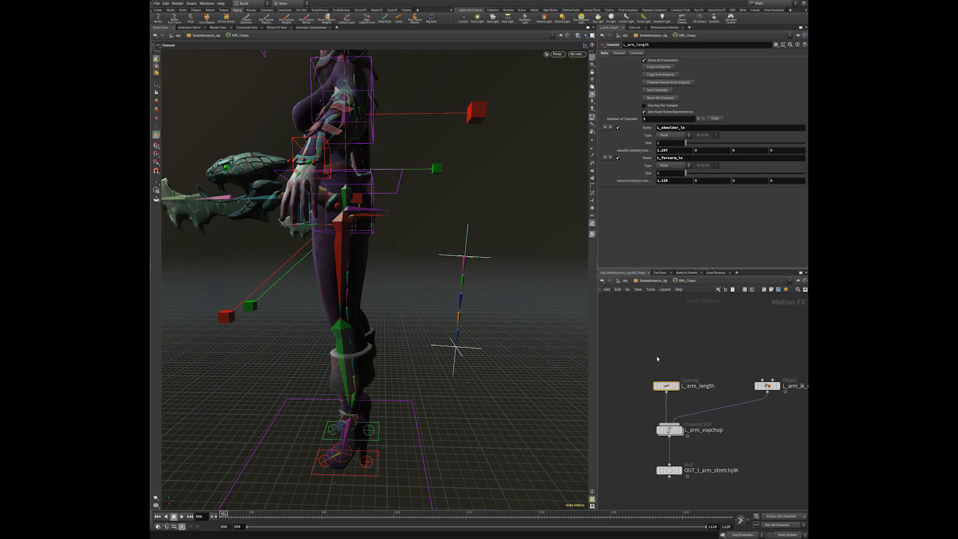
# Add a Channel node above L_arm_length and give it a second channel
pyautogui.press('Tab')
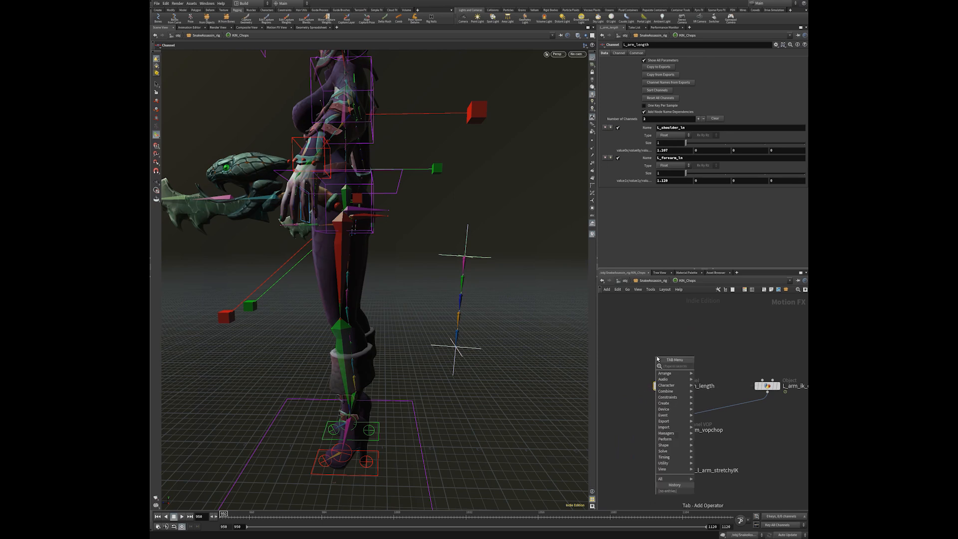
pyautogui.write('chan')
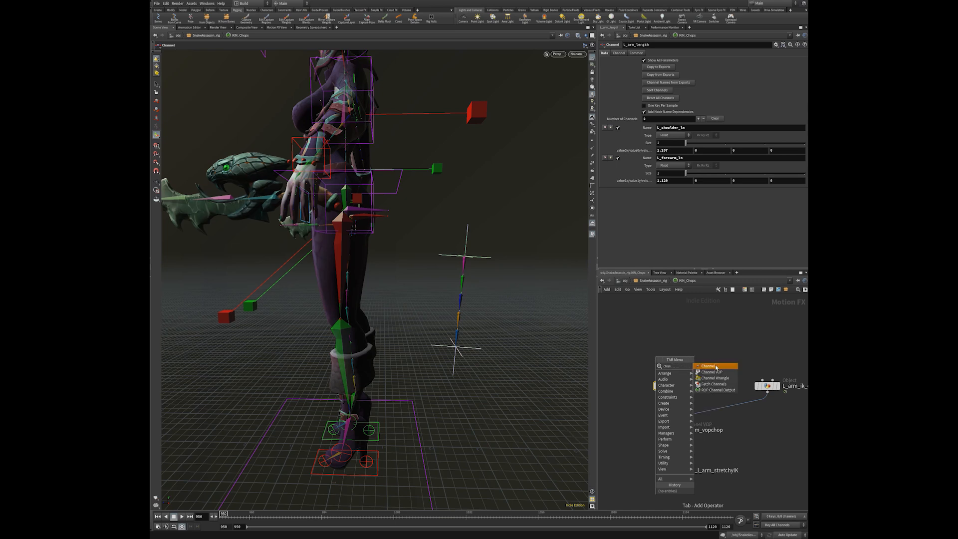
pyautogui.click(716, 367)
pyautogui.click(668, 351)
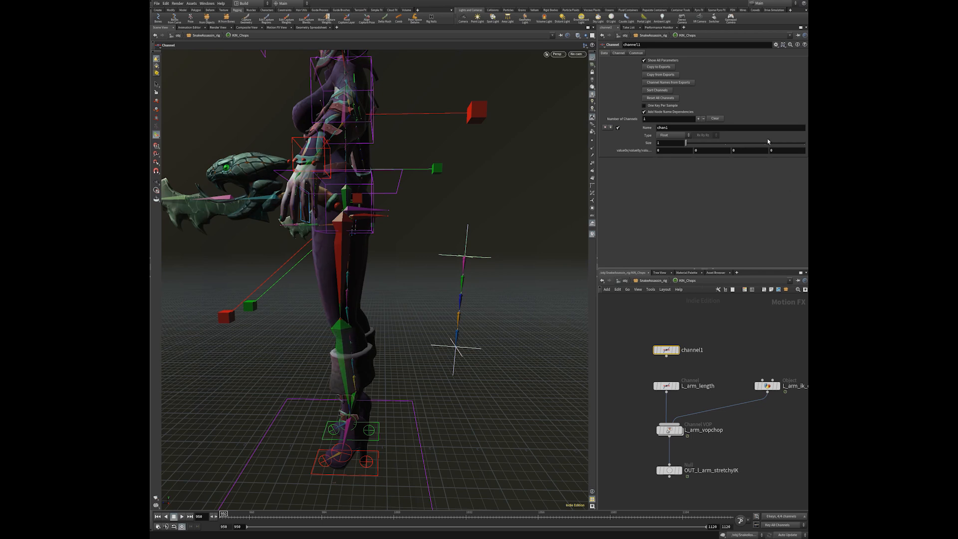
pyautogui.click(698, 119)
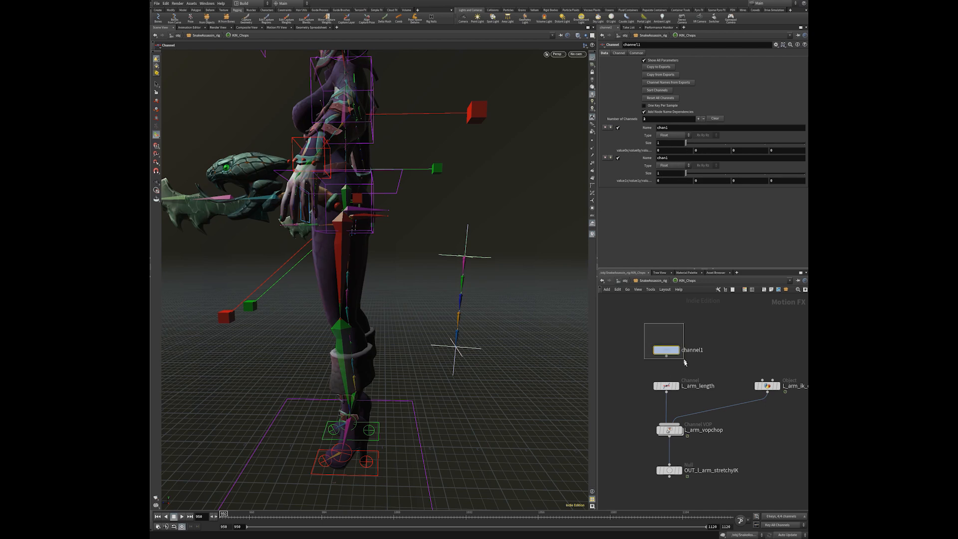
# Select L_arm_length again and examine the shoulder and forearm length channel names
pyautogui.moveTo(619, 372); pyautogui.dragTo(687, 408)
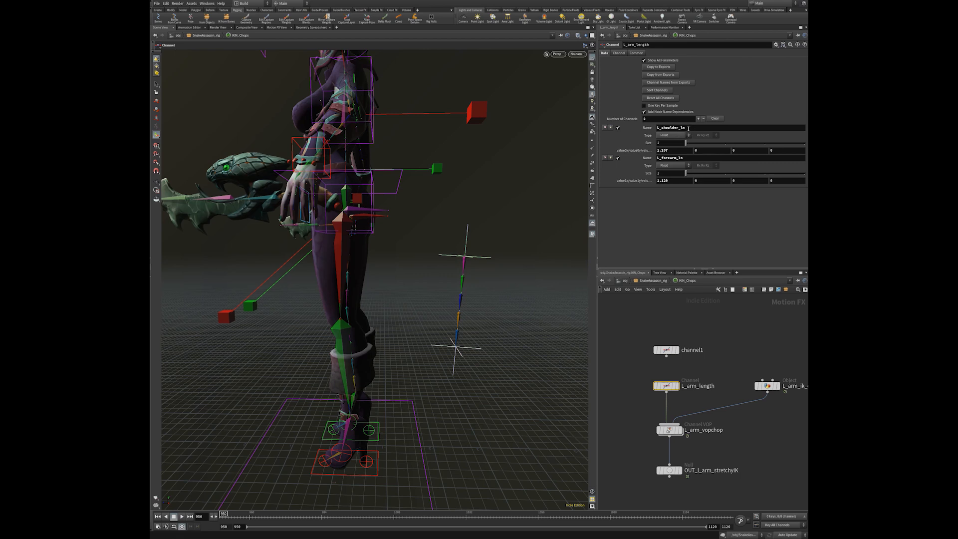
pyautogui.click(671, 127)
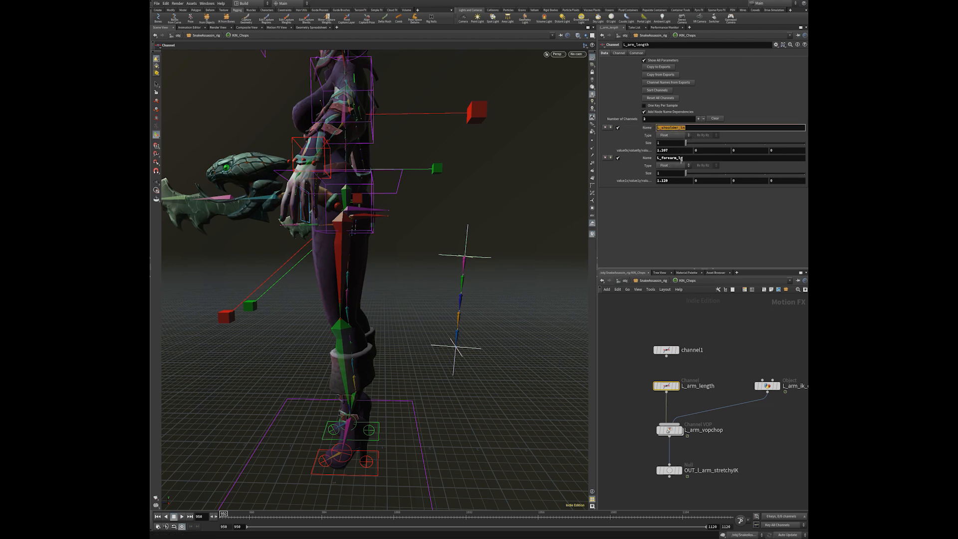
# Examine the shoulder and forearm channel names and their length values on the L_arm_length node
pyautogui.moveTo(689, 158); pyautogui.dragTo(648, 159)
pyautogui.moveTo(691, 127); pyautogui.dragTo(647, 129)
pyautogui.moveTo(691, 157); pyautogui.dragTo(649, 159)
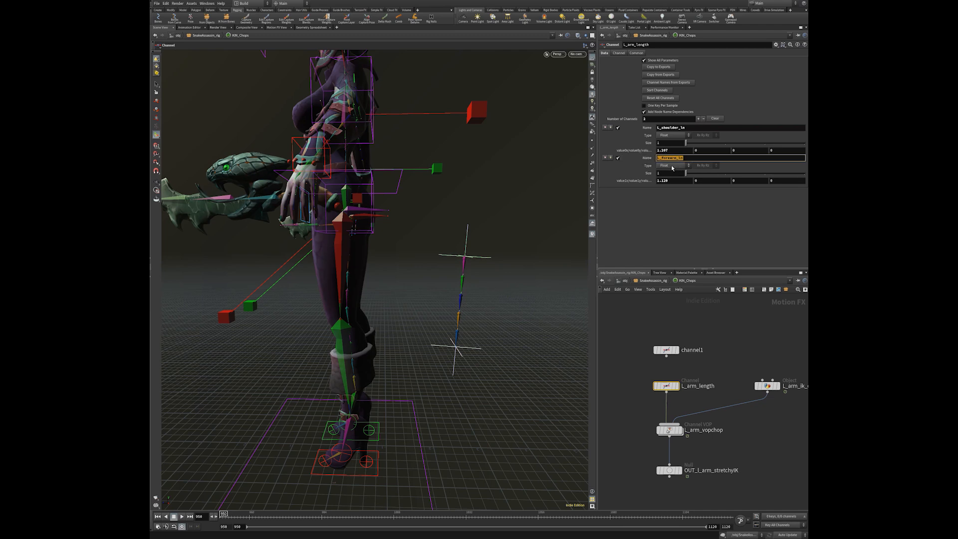
pyautogui.click(673, 150)
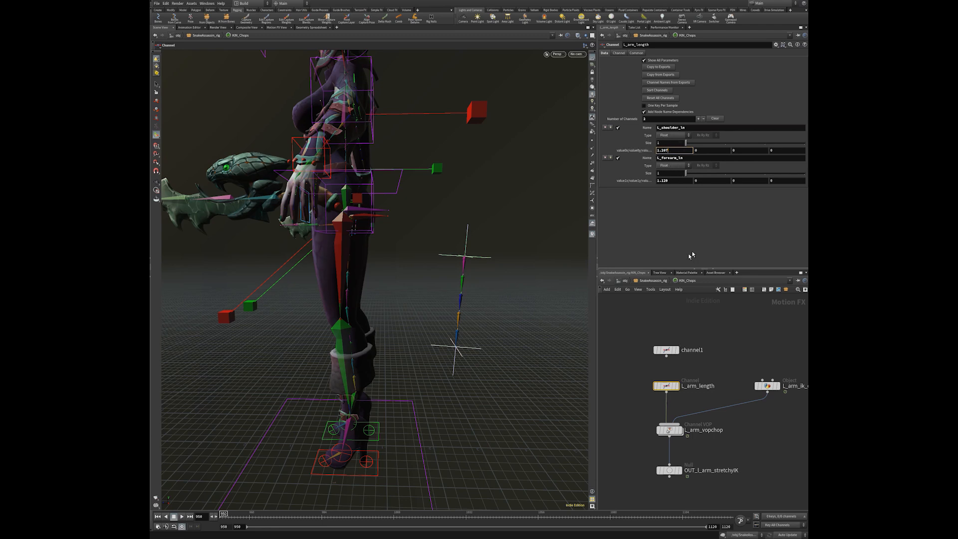
# Go up to the SnakeAssassin_rig network and inspect the Bone Length parameter of L_leg_bone_1
pyautogui.moveTo(632, 367); pyautogui.dragTo(637, 356, button='middle')
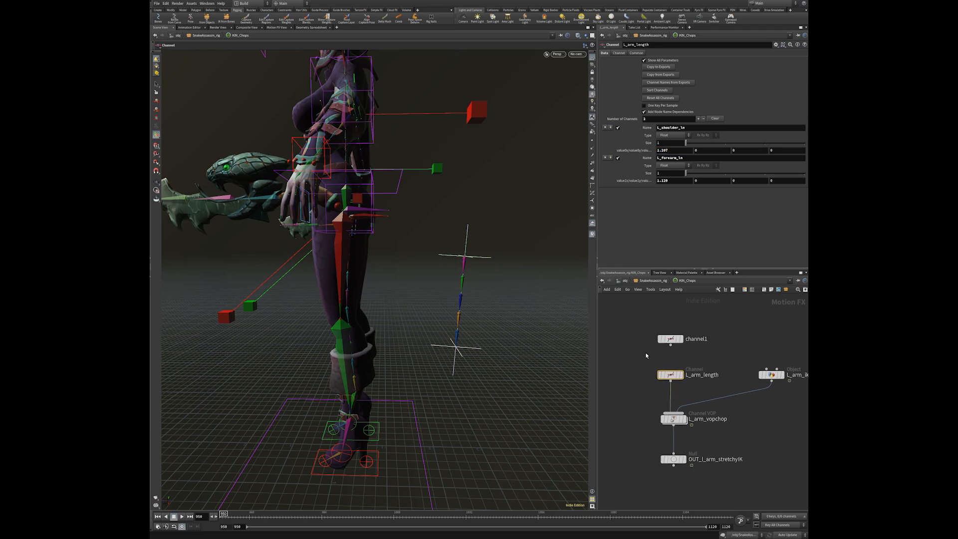
pyautogui.press('u')
pyautogui.scroll(-3, 667, 375)
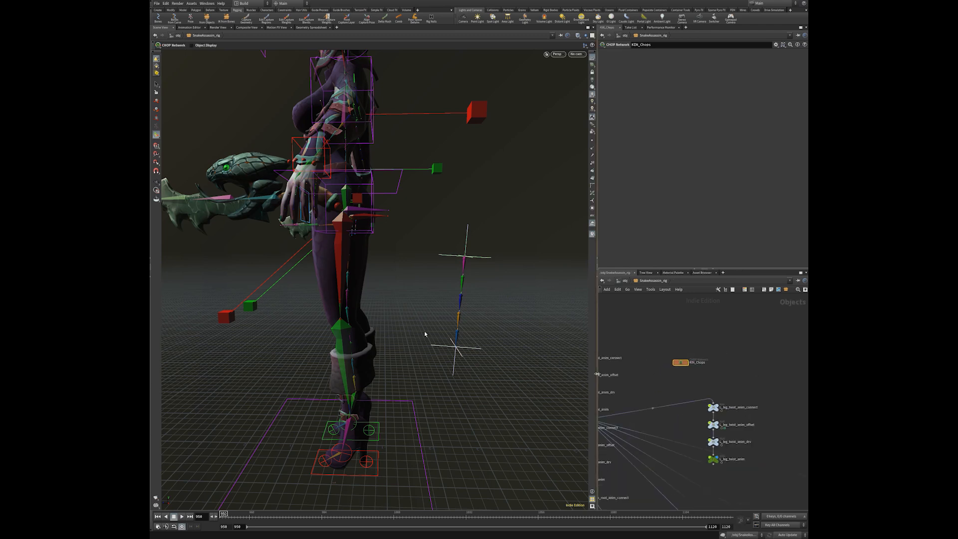
pyautogui.click(337, 270)
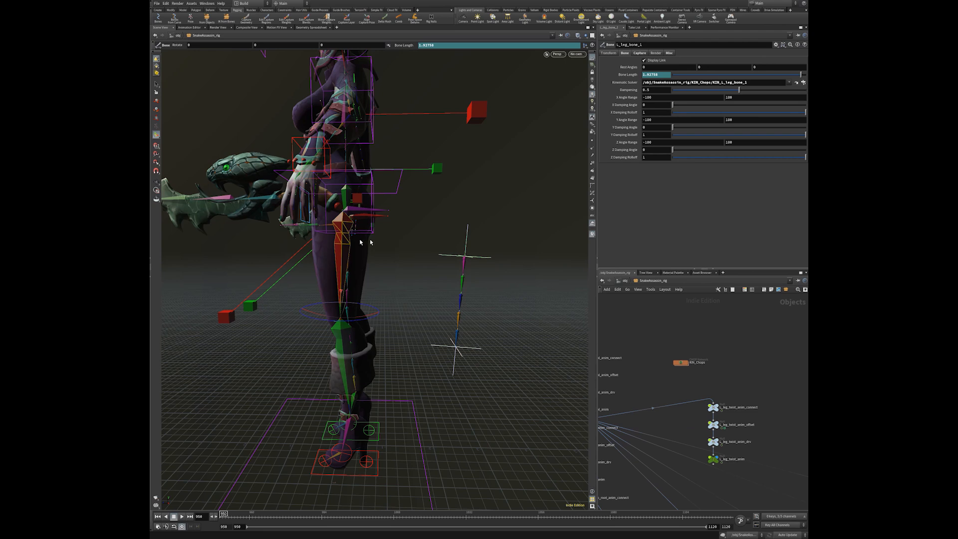
pyautogui.click(646, 75)
pyautogui.moveTo(663, 76); pyautogui.dragTo(640, 80)
# Return to the KIN_Chops network and review the L_arm_length channel values and the OUT_l_arm_stretchyIK output node
pyautogui.doubleClick(679, 351)
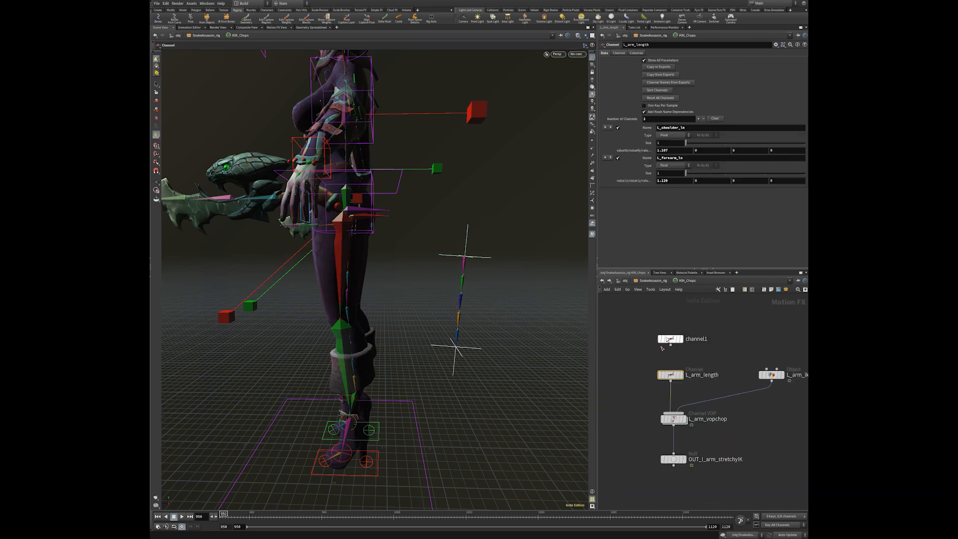
pyautogui.moveTo(649, 355); pyautogui.dragTo(654, 332, button='middle')
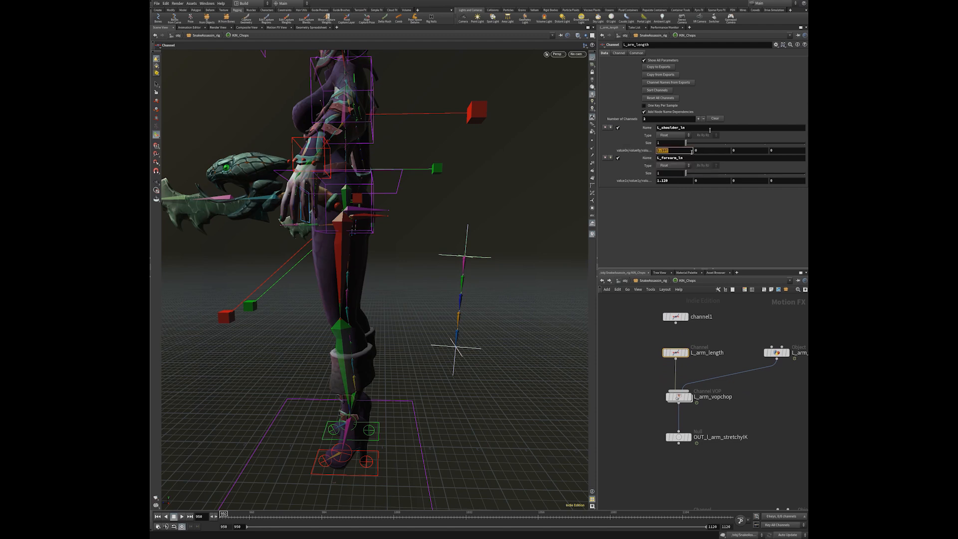
pyautogui.click(679, 180)
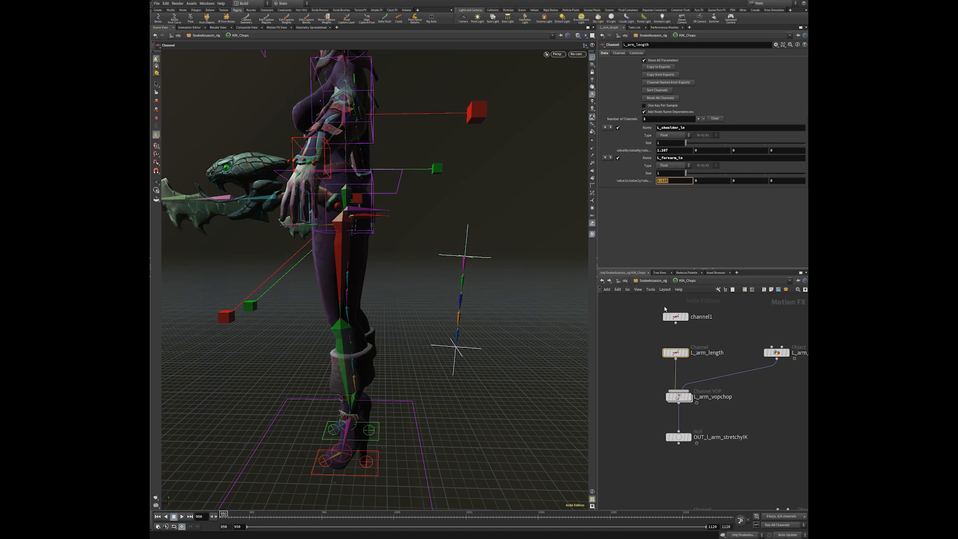
pyautogui.moveTo(657, 466); pyautogui.dragTo(638, 457, button='middle')
pyautogui.moveTo(627, 411); pyautogui.dragTo(753, 472)
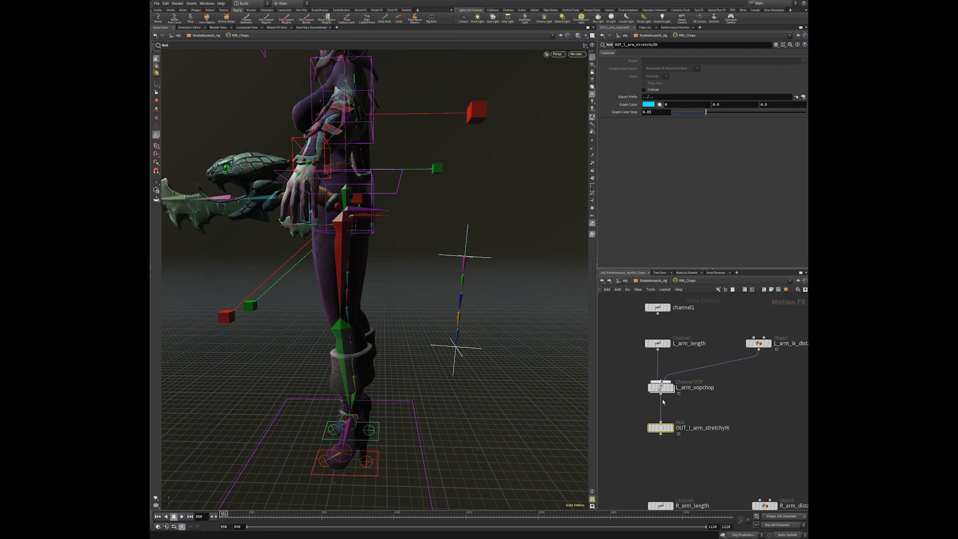
pyautogui.moveTo(669, 432)
pyautogui.moveTo(690, 400); pyautogui.dragTo(713, 386, button='middle')
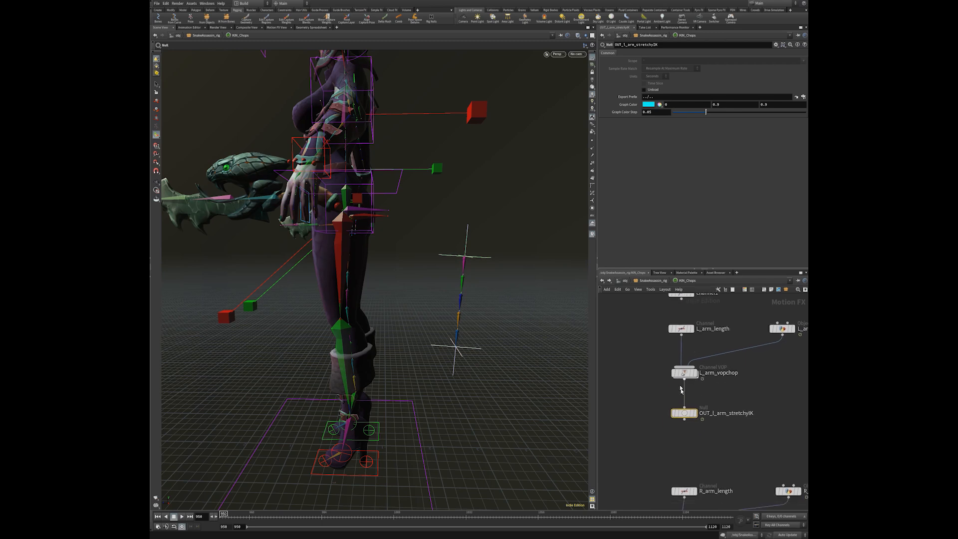
pyautogui.moveTo(628, 393); pyautogui.dragTo(718, 434)
# Reveal the Bone Length expression of L_leg_bone_1 in the rig network and examine its CHOP path and channel name
pyautogui.press('u')
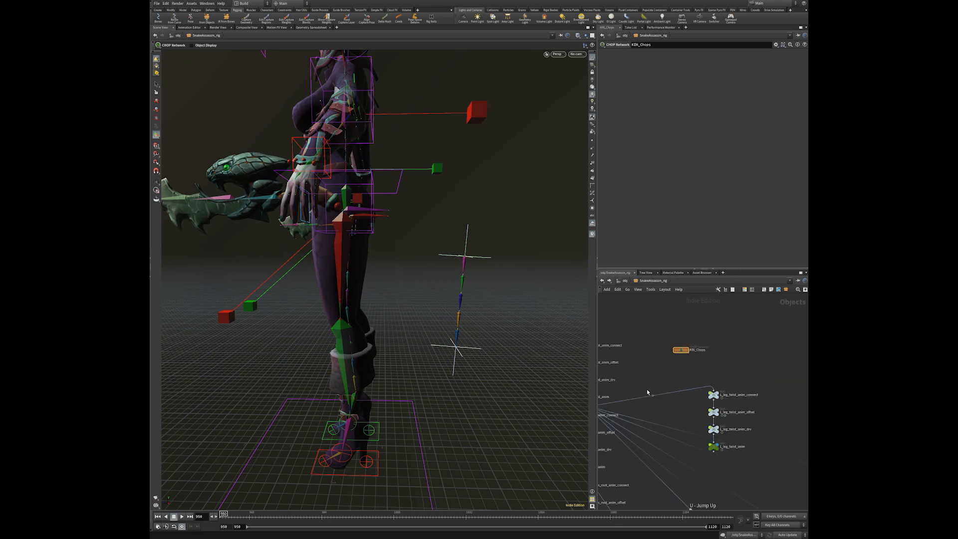
pyautogui.moveTo(664, 381); pyautogui.dragTo(702, 372, button='middle')
pyautogui.click(337, 257)
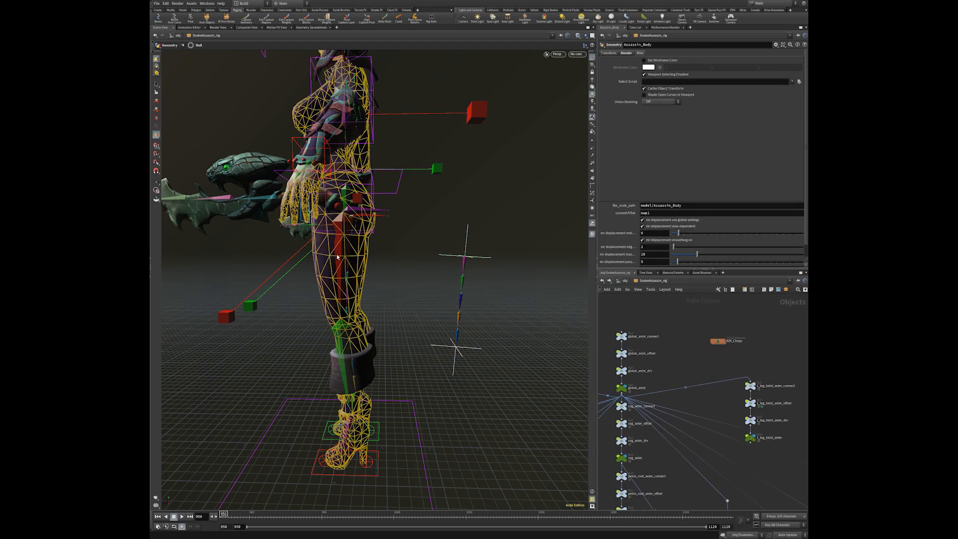
pyautogui.click(336, 255)
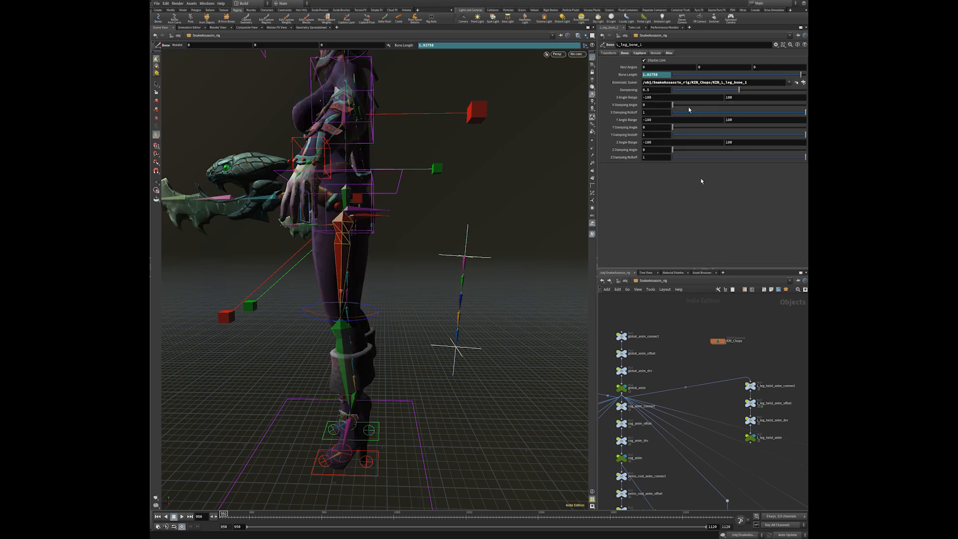
pyautogui.click(627, 75)
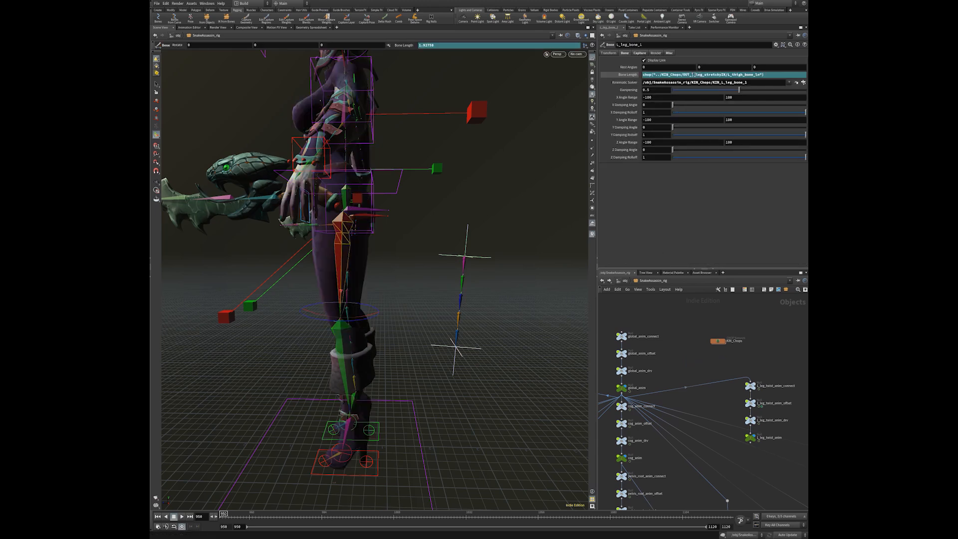
pyautogui.moveTo(682, 75); pyautogui.dragTo(737, 73)
pyautogui.click(725, 74)
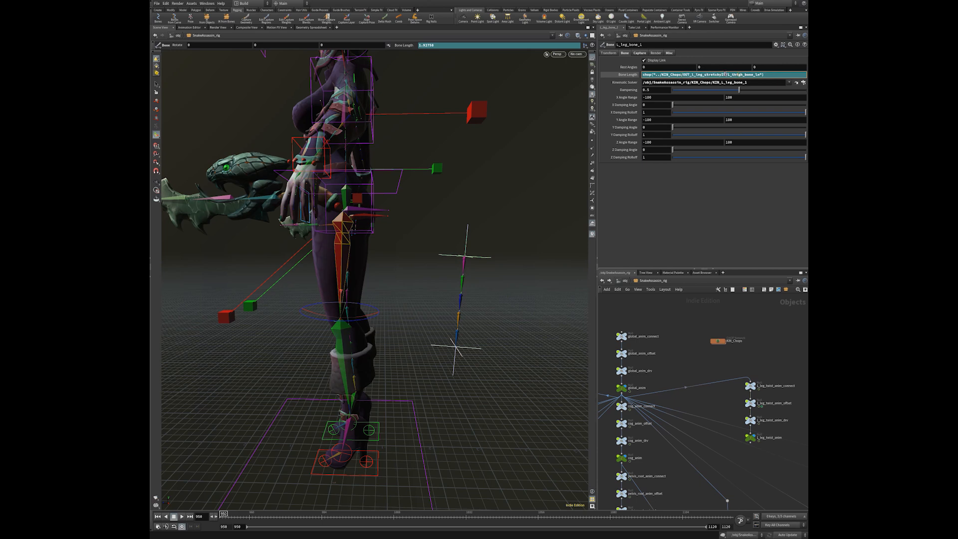
pyautogui.moveTo(727, 74); pyautogui.dragTo(758, 74)
pyautogui.moveTo(682, 75); pyautogui.dragTo(723, 74)
# Reopen KIN_Chops and examine the L_arm_vopchop, OUT_l_arm_stretchyIK and L_arm_ik_distance nodes
pyautogui.doubleClick(691, 332)
pyautogui.scroll(1, 640, 374)
pyautogui.moveTo(647, 376); pyautogui.dragTo(620, 380, button='middle')
pyautogui.moveTo(623, 354); pyautogui.dragTo(715, 408)
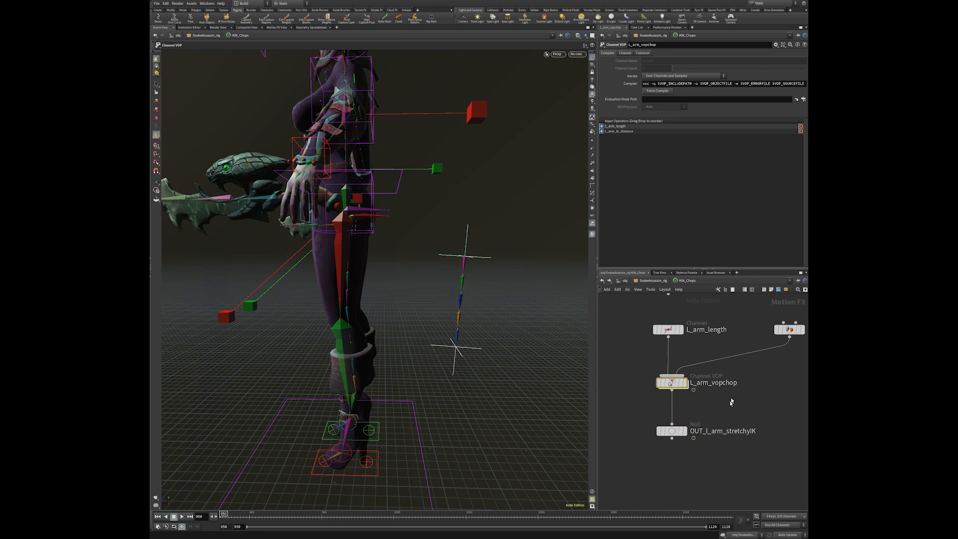
pyautogui.moveTo(730, 399); pyautogui.dragTo(716, 392, button='middle')
pyautogui.moveTo(610, 400); pyautogui.dragTo(718, 465)
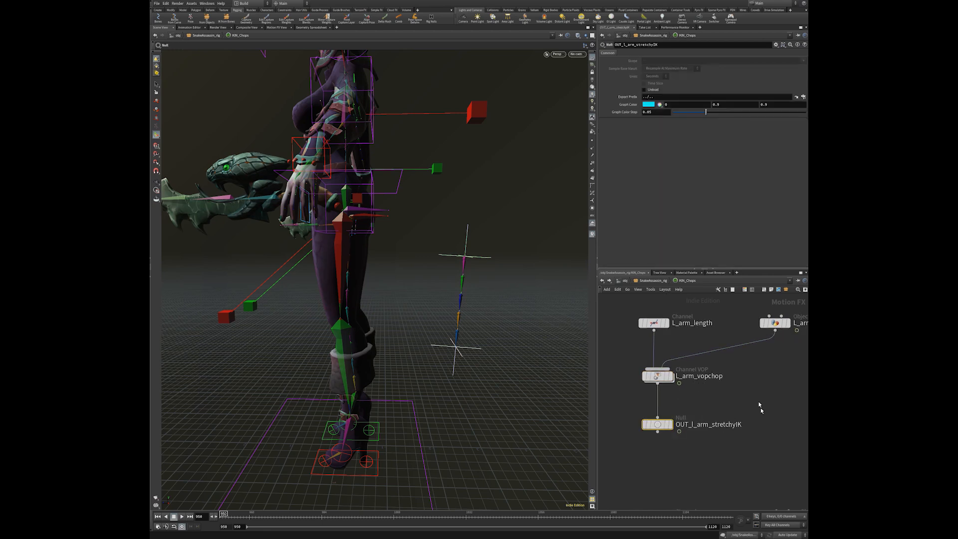
pyautogui.moveTo(713, 379); pyautogui.dragTo(708, 411, button='middle')
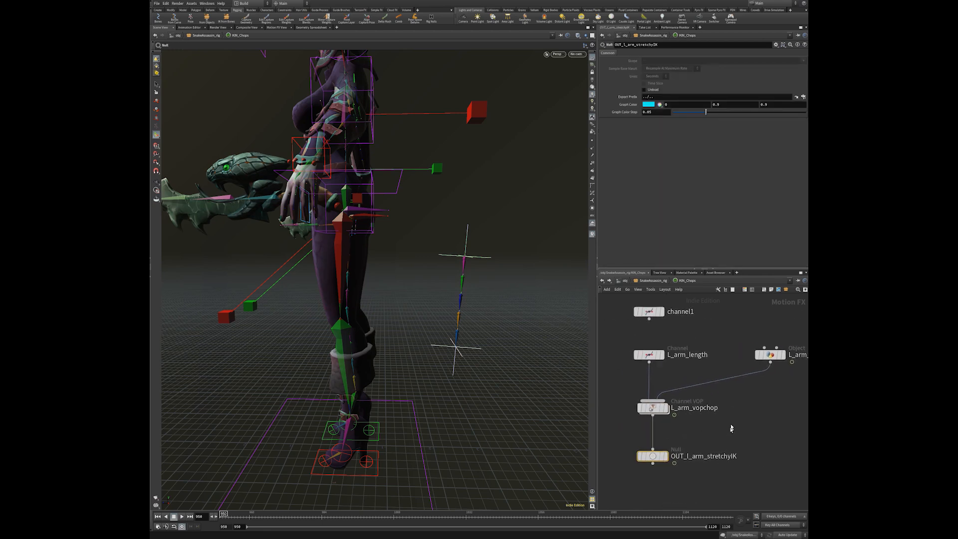
pyautogui.moveTo(732, 428); pyautogui.dragTo(651, 389)
pyautogui.moveTo(742, 402); pyautogui.dragTo(699, 406, button='middle')
pyautogui.moveTo(716, 397); pyautogui.dragTo(672, 341)
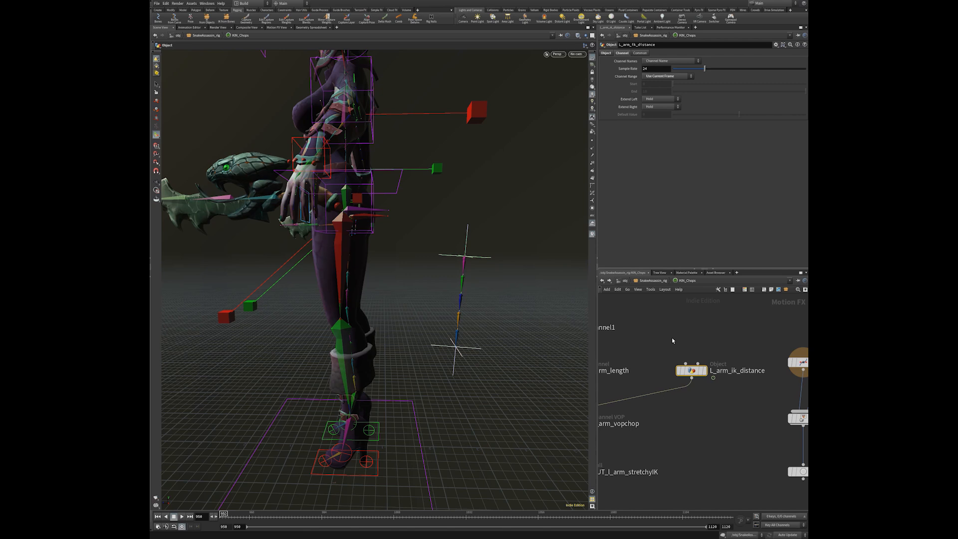
pyautogui.moveTo(655, 320); pyautogui.dragTo(724, 402)
# Add an Object (Import) node above L_arm_ik_distance in the KIN_Chops network
pyautogui.moveTo(706, 408)
pyautogui.mouseDown(button='middle')
pyautogui.moveTo(683, 419)
pyautogui.moveTo(690, 402)
pyautogui.mouseUp(button='middle')
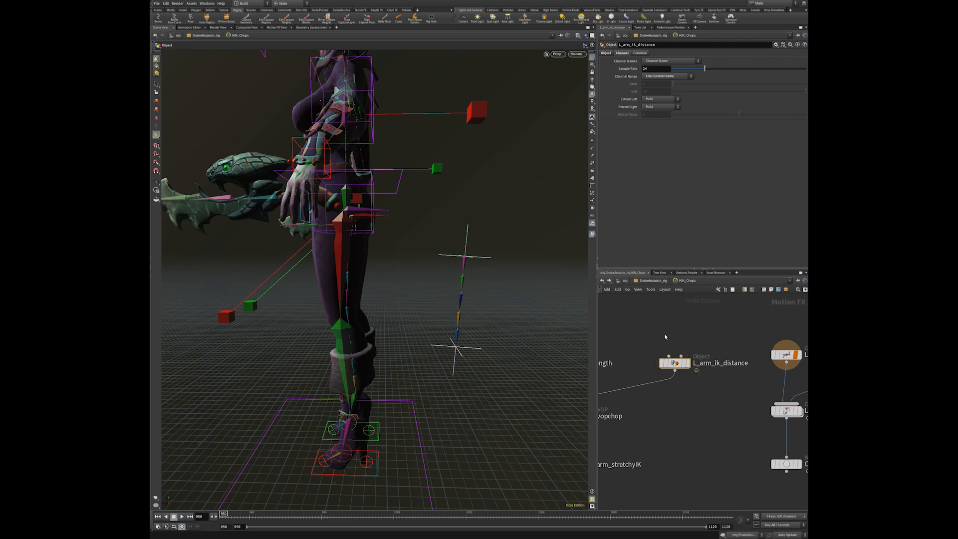
pyautogui.press('Tab')
pyautogui.write('ob')
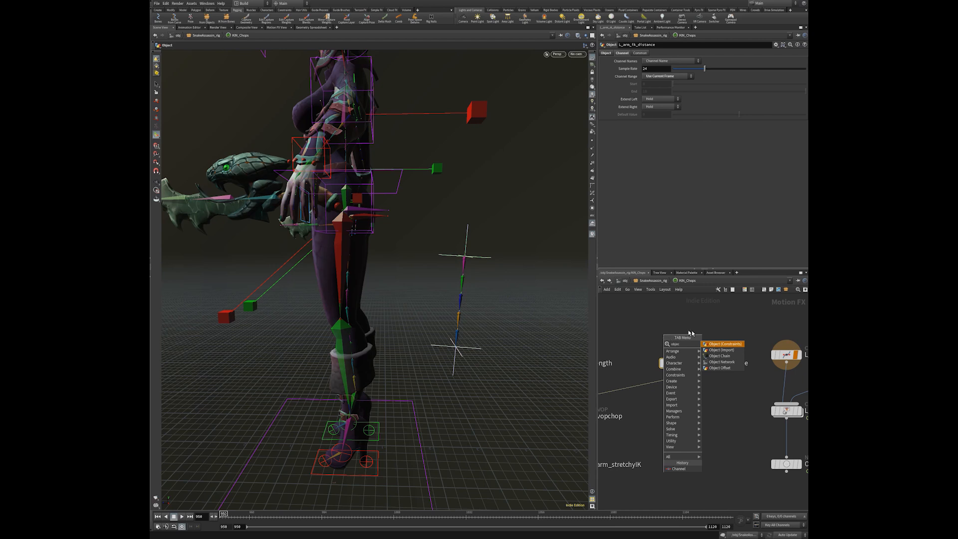
pyautogui.click(733, 351)
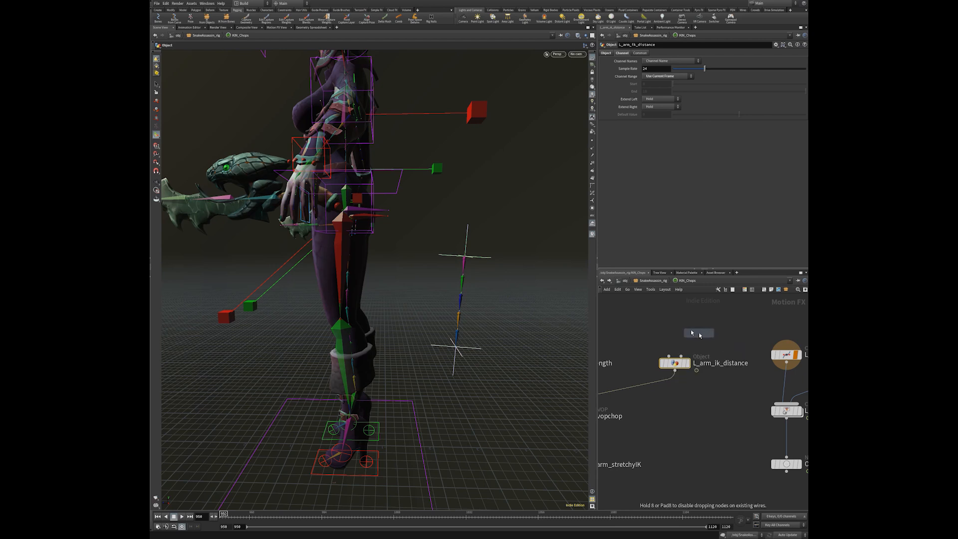
pyautogui.click(682, 327)
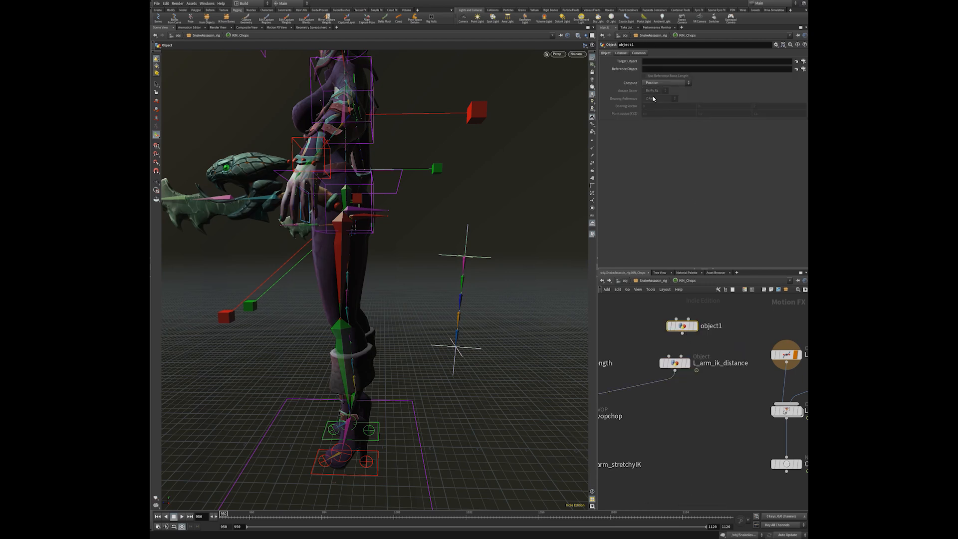
pyautogui.click(645, 61)
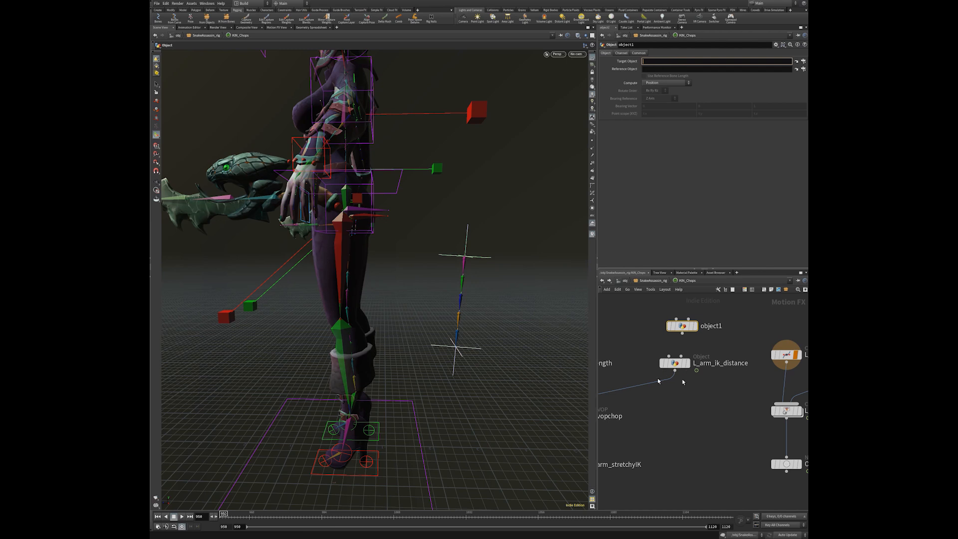
# Examine the Target Object and Reference Object paths of the L_arm_ik_distance node
pyautogui.moveTo(697, 393); pyautogui.dragTo(661, 354)
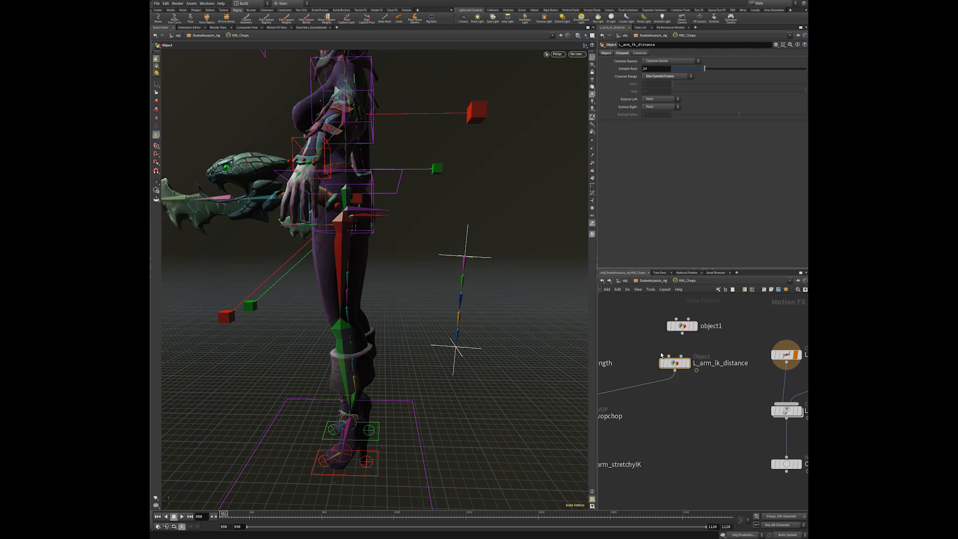
pyautogui.click(606, 53)
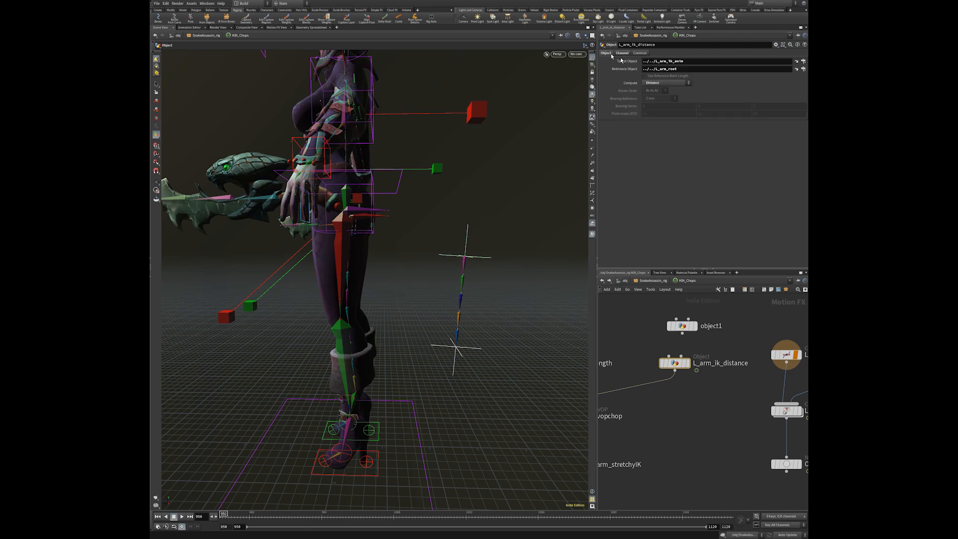
pyautogui.moveTo(683, 61); pyautogui.dragTo(639, 61)
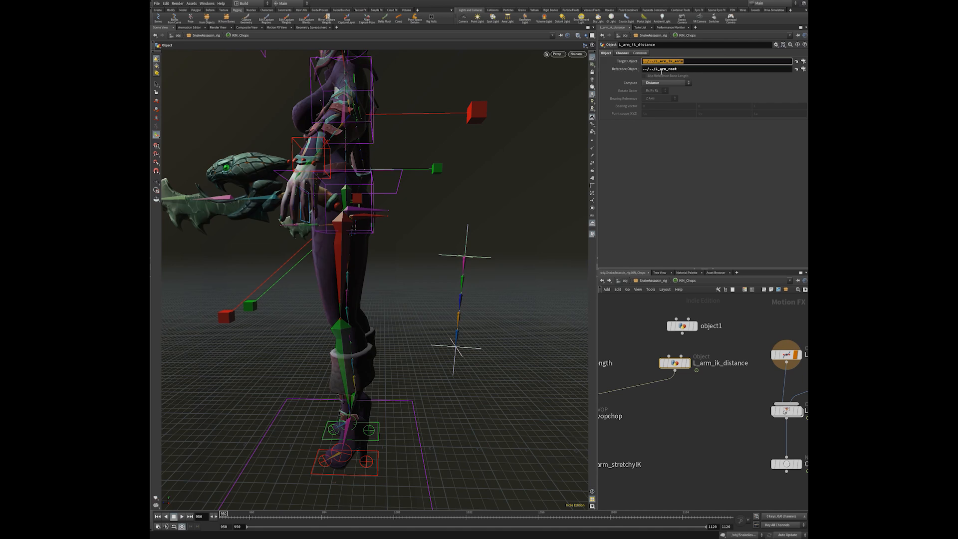
pyautogui.click(695, 60)
pyautogui.moveTo(677, 70); pyautogui.dragTo(640, 69)
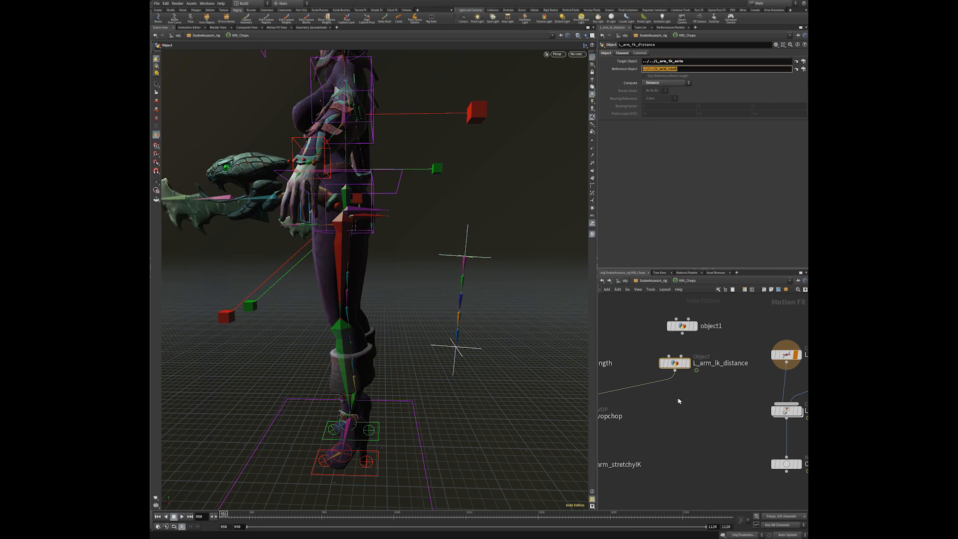
pyautogui.click(470, 258)
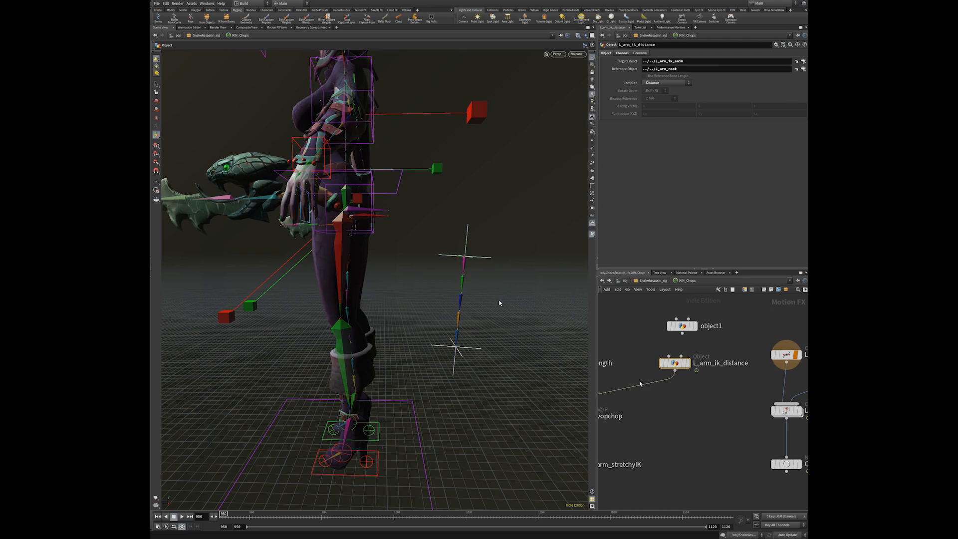
# Return to the SnakeAssassin_rig network and select L_leg_root1, followed by the pathcv2 control at the lower end of the bone chain
pyautogui.moveTo(712, 424); pyautogui.dragTo(724, 429, button='middle')
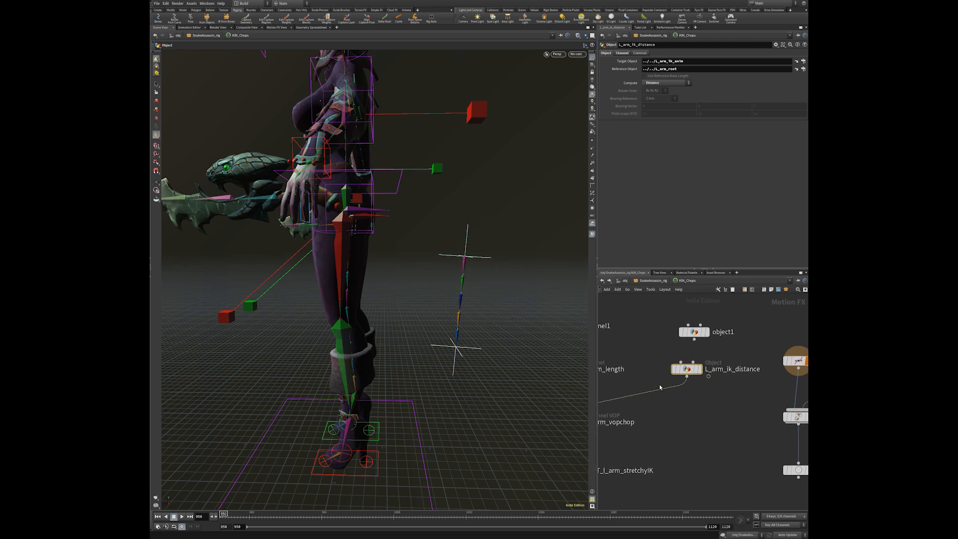
pyautogui.press('u')
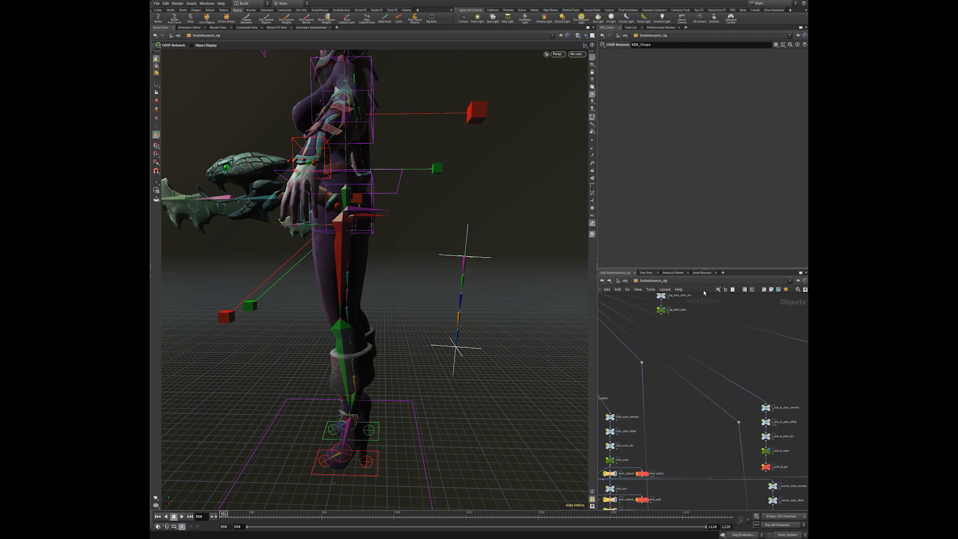
pyautogui.scroll(-5, 710, 452)
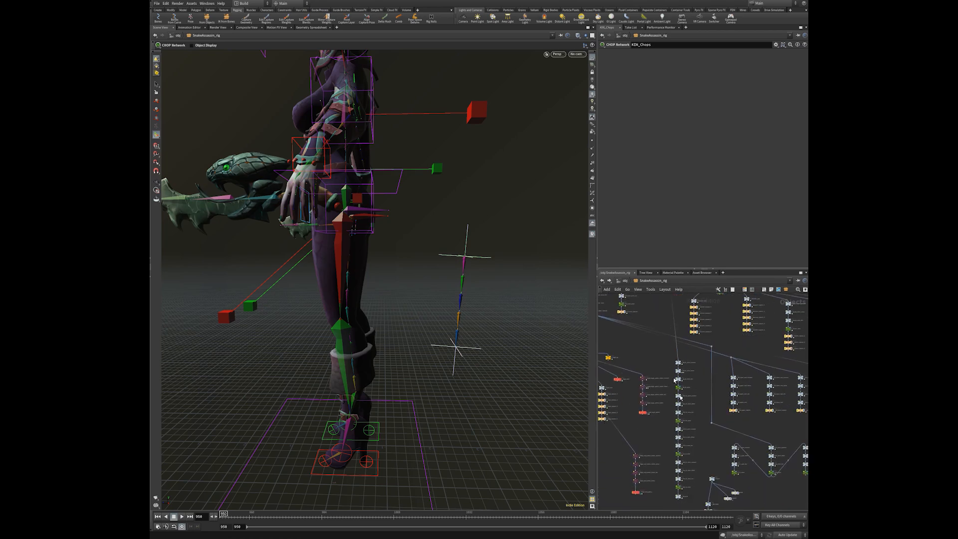
pyautogui.scroll(6, 702, 461)
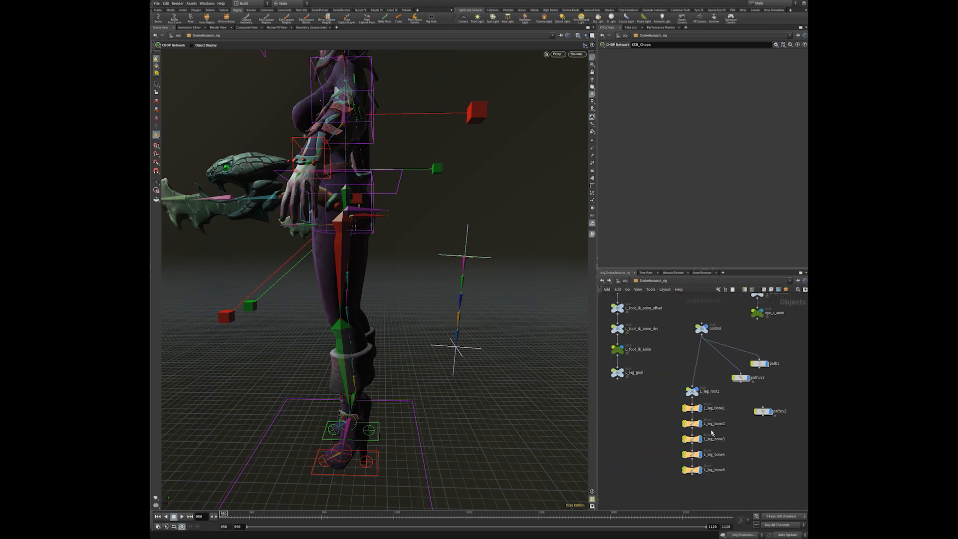
pyautogui.moveTo(657, 364); pyautogui.dragTo(698, 387)
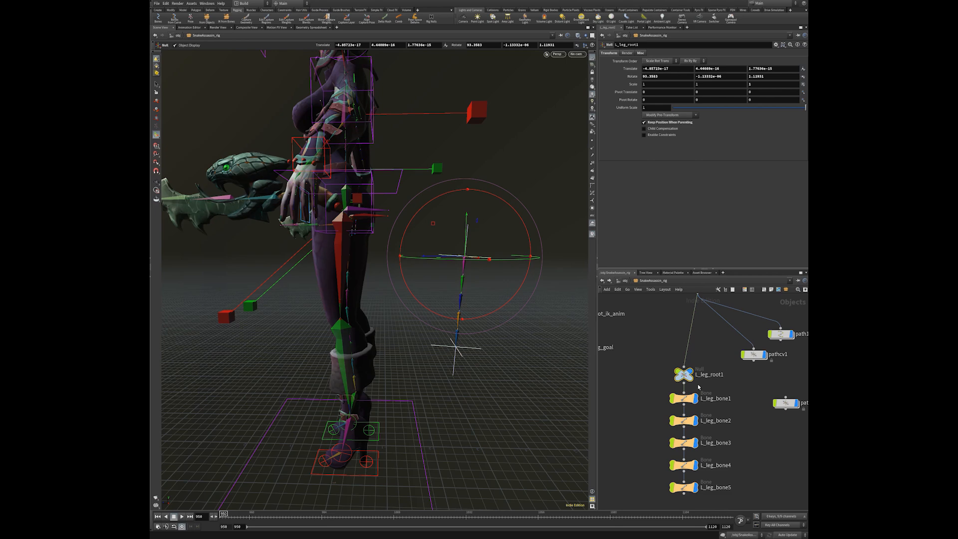
pyautogui.click(462, 353)
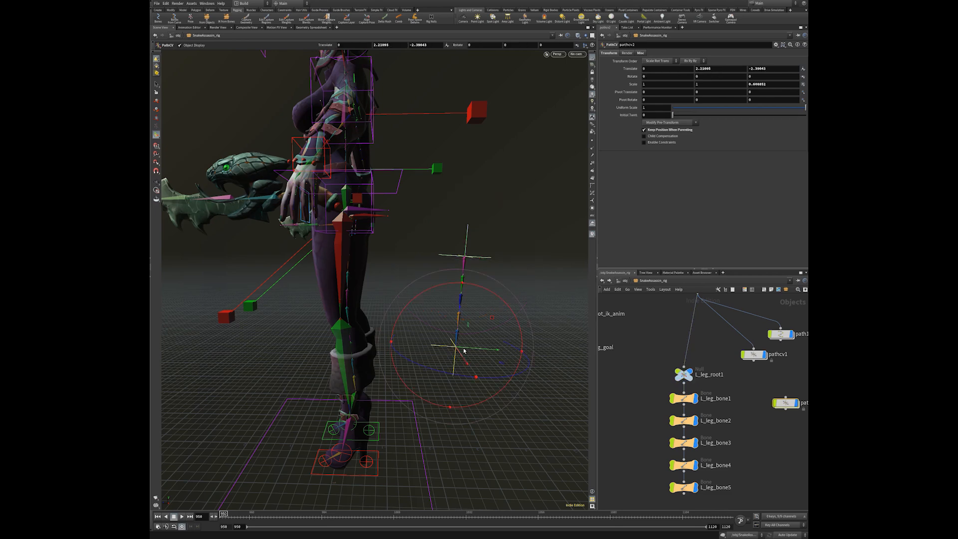
# Try moving the pathcv2 control down and away from the lower end of the bone chain, and undo the move
pyautogui.moveTo(455, 357)
pyautogui.keyDown('alt'); pyautogui.mouseDown()
pyautogui.moveTo(469, 362)
pyautogui.moveTo(448, 348)
pyautogui.mouseUp(); pyautogui.keyUp('alt')
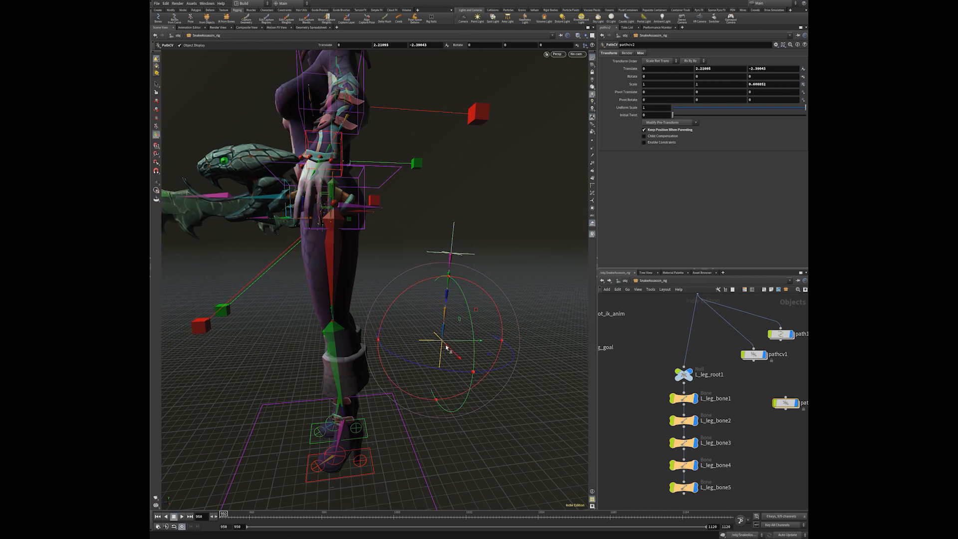
pyautogui.press('t')
pyautogui.moveTo(441, 341); pyautogui.dragTo(423, 386)
pyautogui.hotkey('ctrl', 'z')
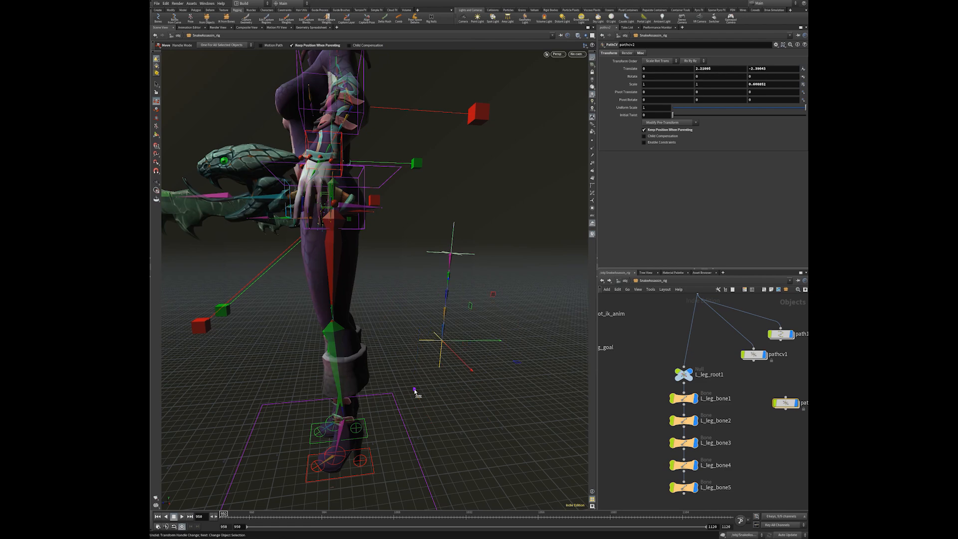
# Reopen KIN_Chops and examine the Compute and Channel Range options of the L_arm_ik_distance node
pyautogui.press('h')
pyautogui.scroll(-5, 728, 340)
pyautogui.scroll(8, 687, 376)
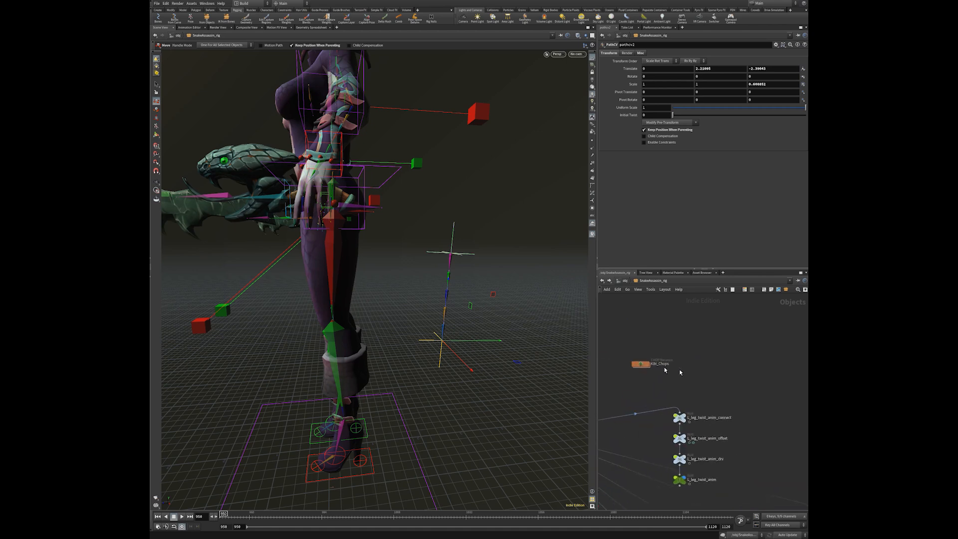
pyautogui.doubleClick(680, 369)
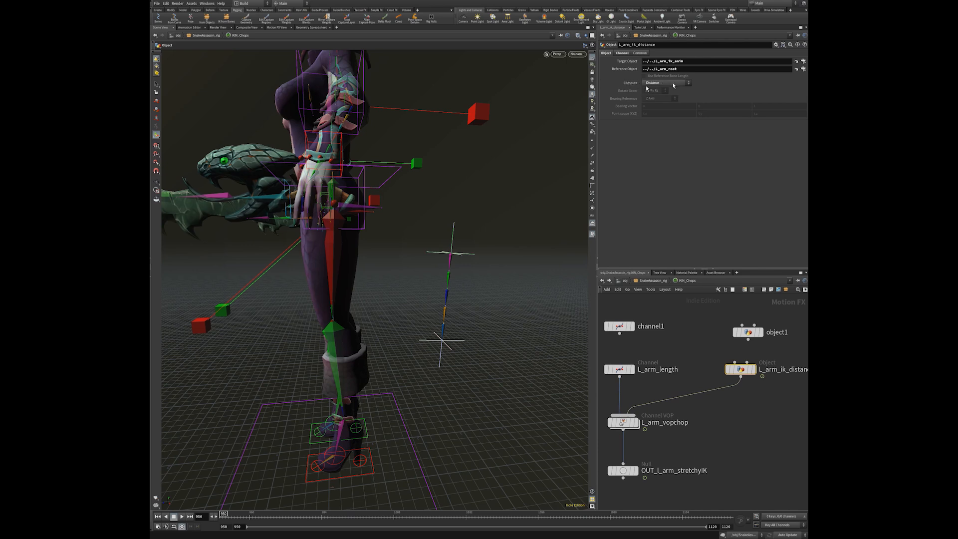
pyautogui.click(667, 86)
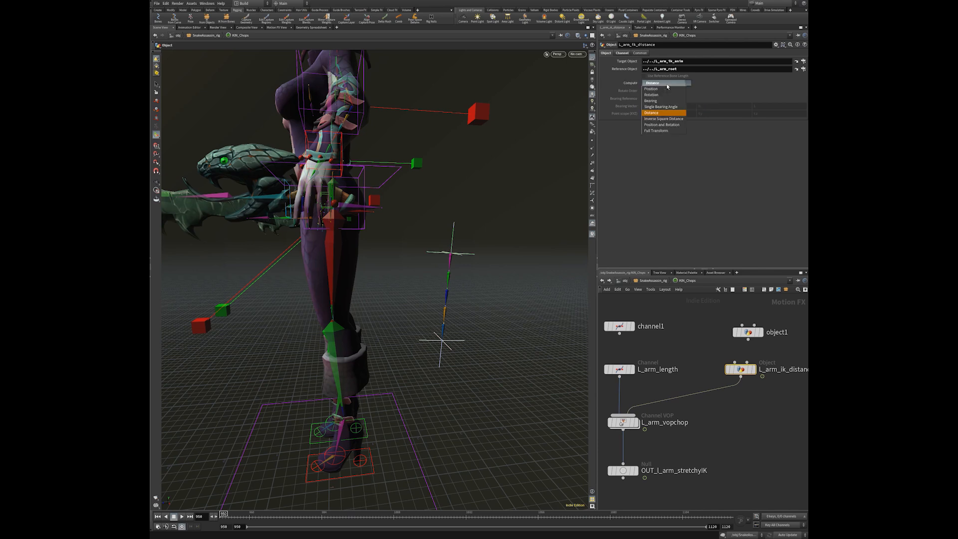
pyautogui.click(667, 86)
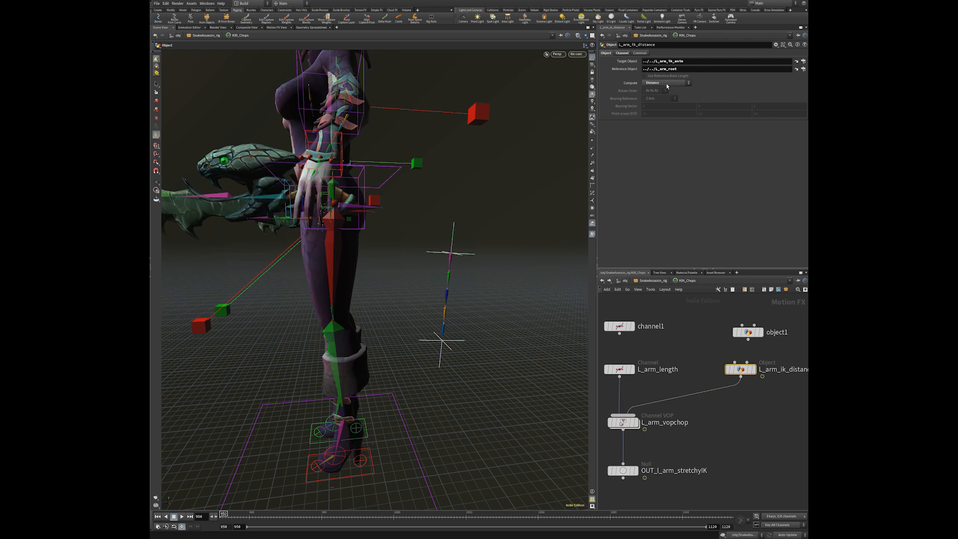
pyautogui.click(622, 53)
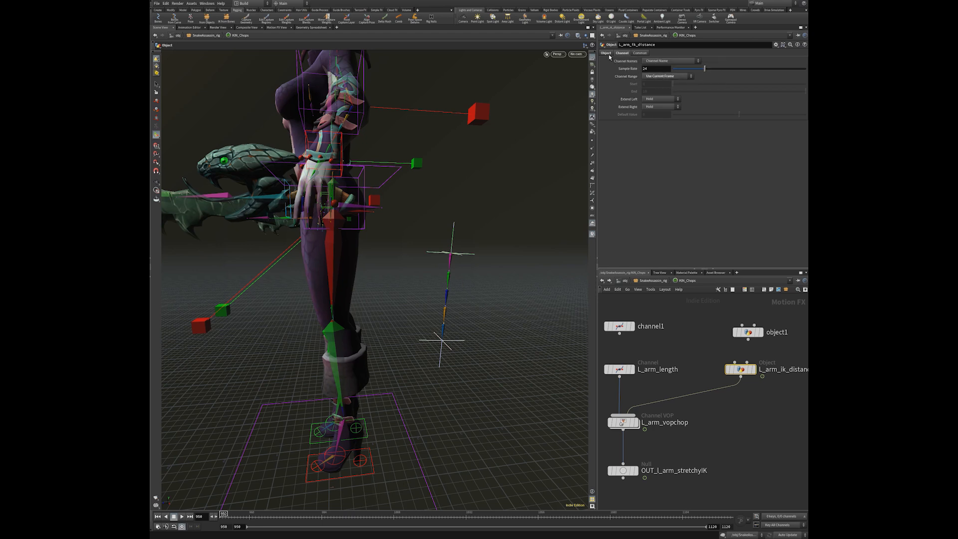
pyautogui.click(608, 55)
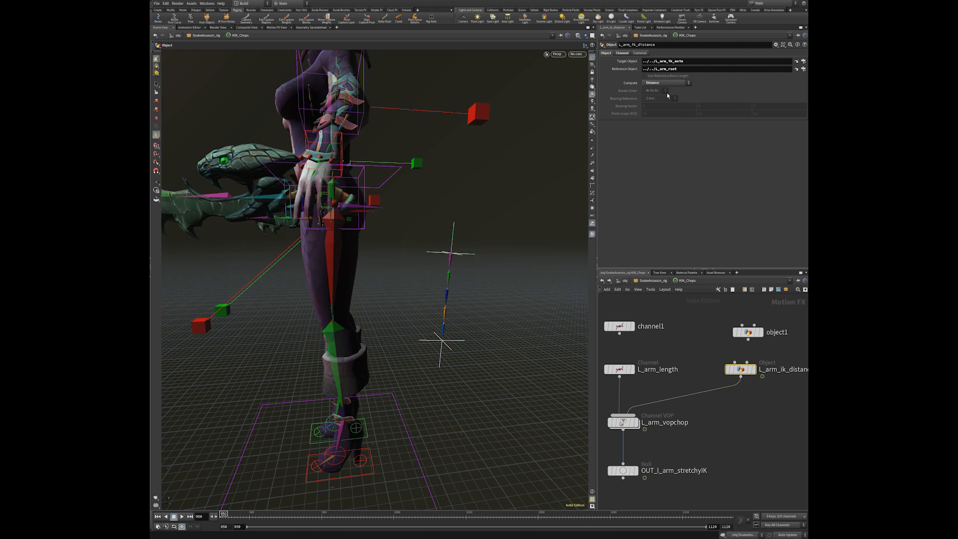
pyautogui.click(622, 53)
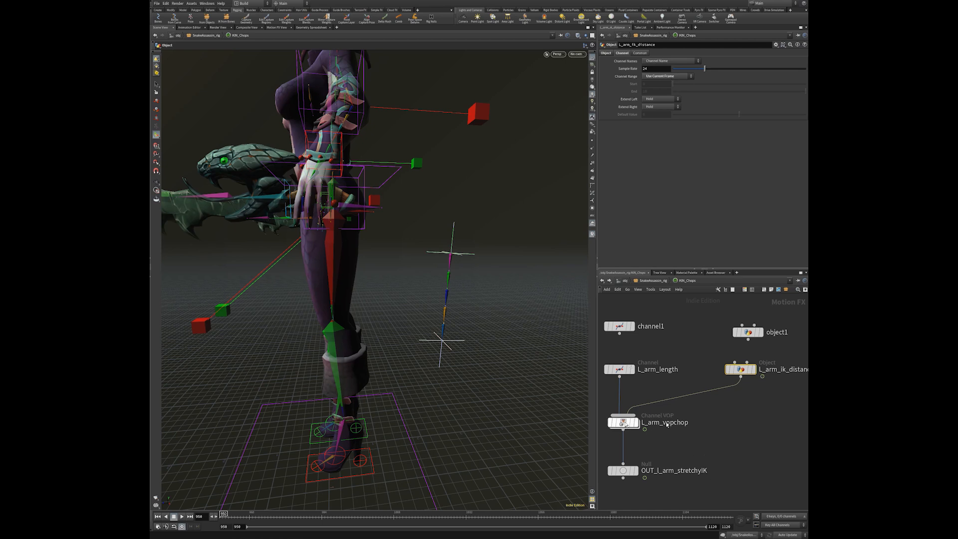
pyautogui.click(674, 77)
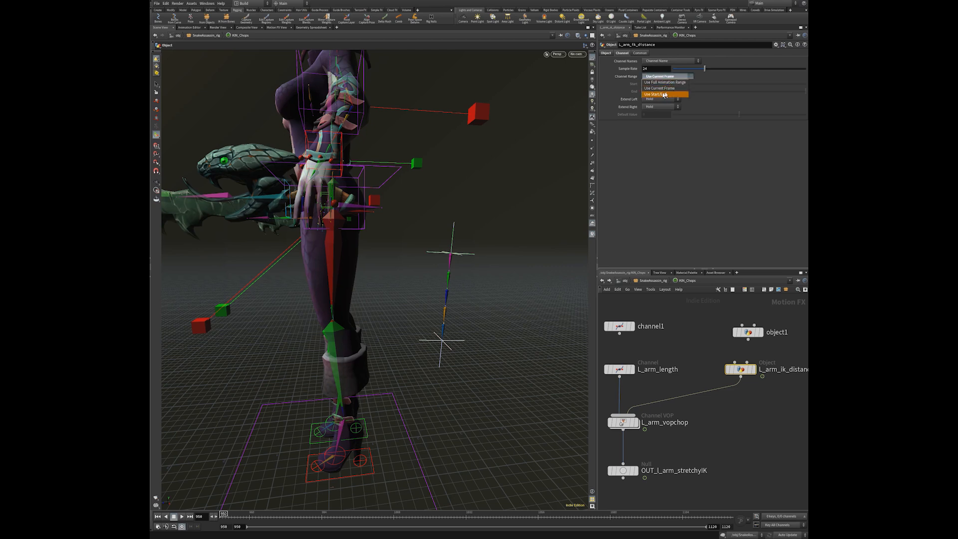
pyautogui.click(684, 129)
# Set the Channel Range of the object1 node to Use Current Frame
pyautogui.click(751, 333)
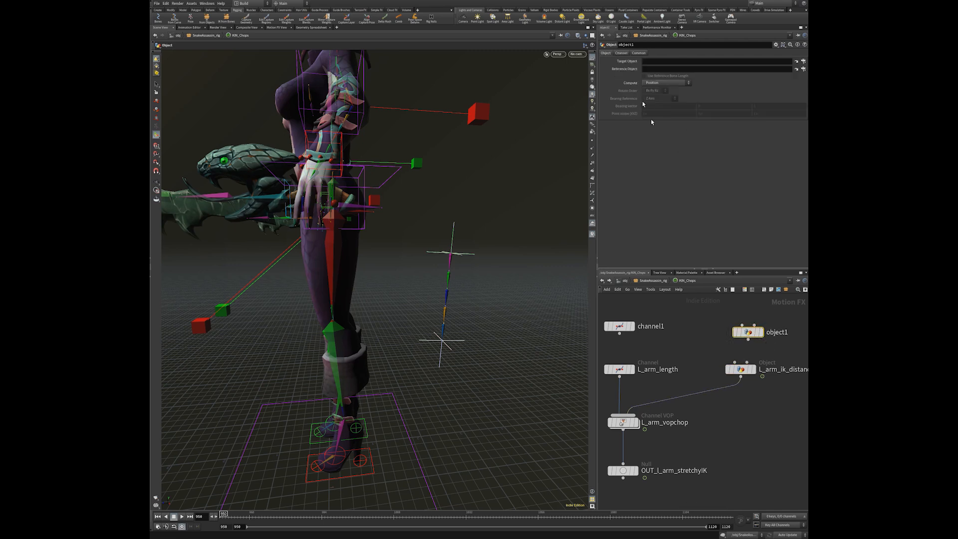
pyautogui.click(622, 53)
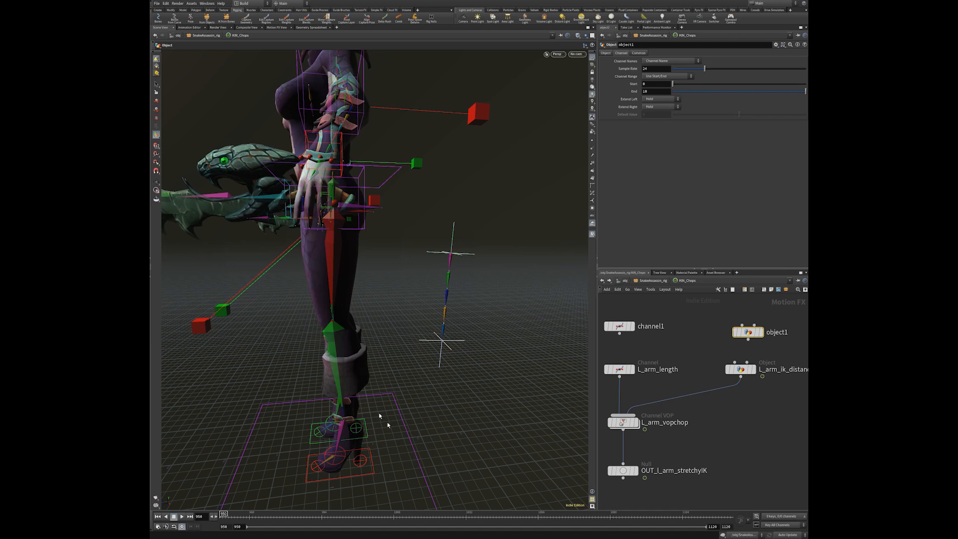
pyautogui.click(661, 76)
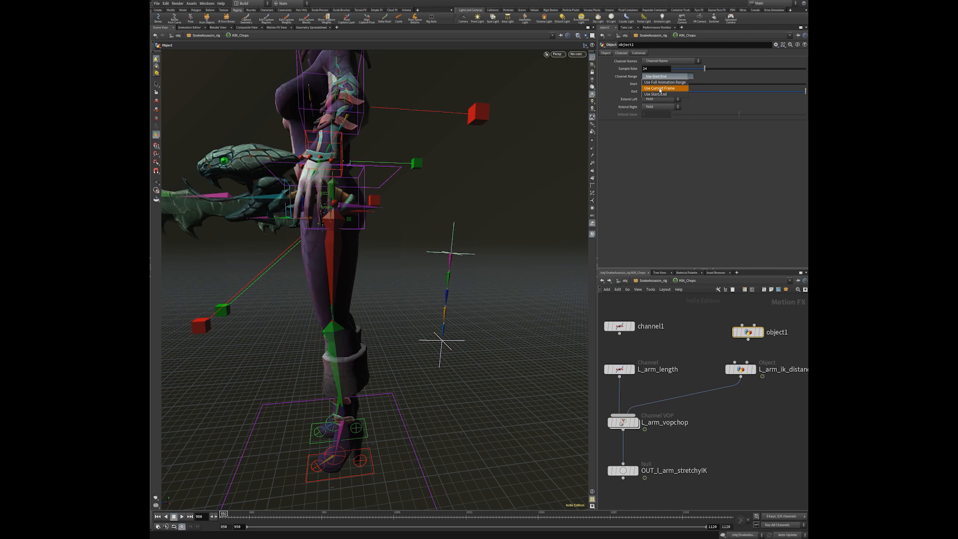
pyautogui.click(660, 89)
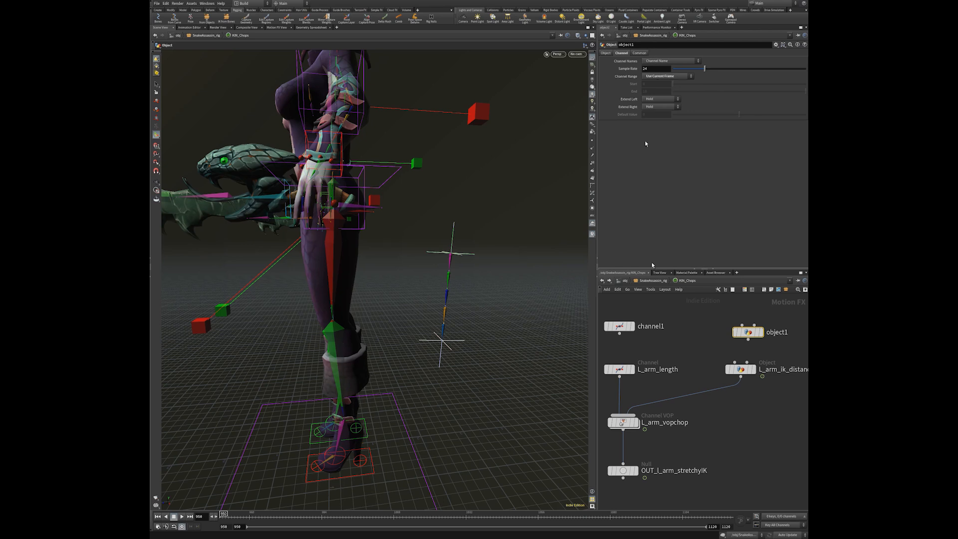
pyautogui.scroll(-3, 696, 343)
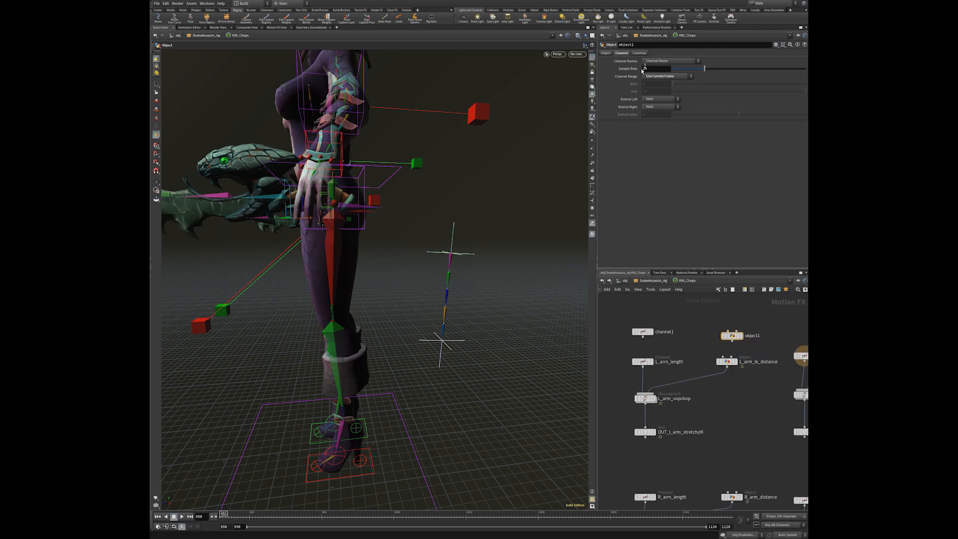
# Set object1's Compute option to Distance and reselect Use Current Frame as its Channel Range
pyautogui.click(605, 52)
pyautogui.click(647, 60)
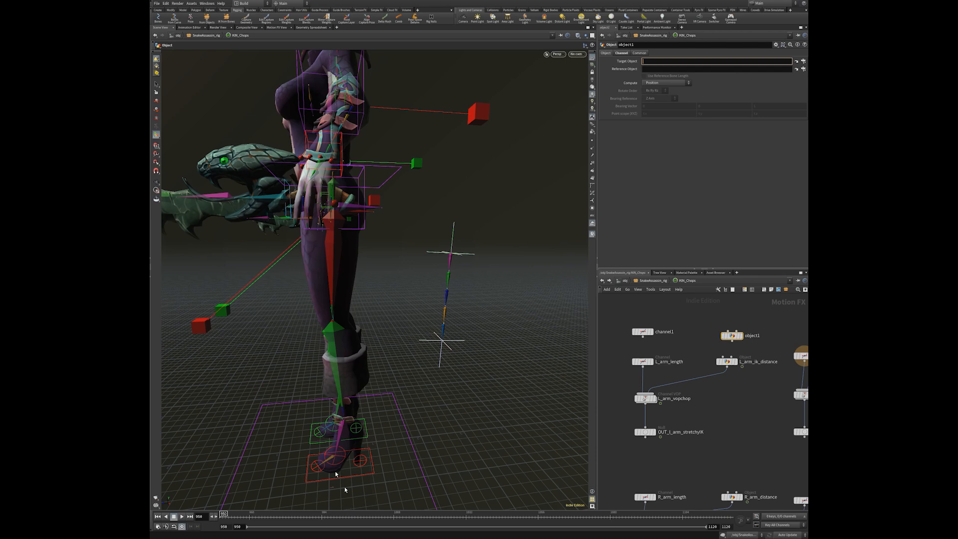
pyautogui.click(659, 68)
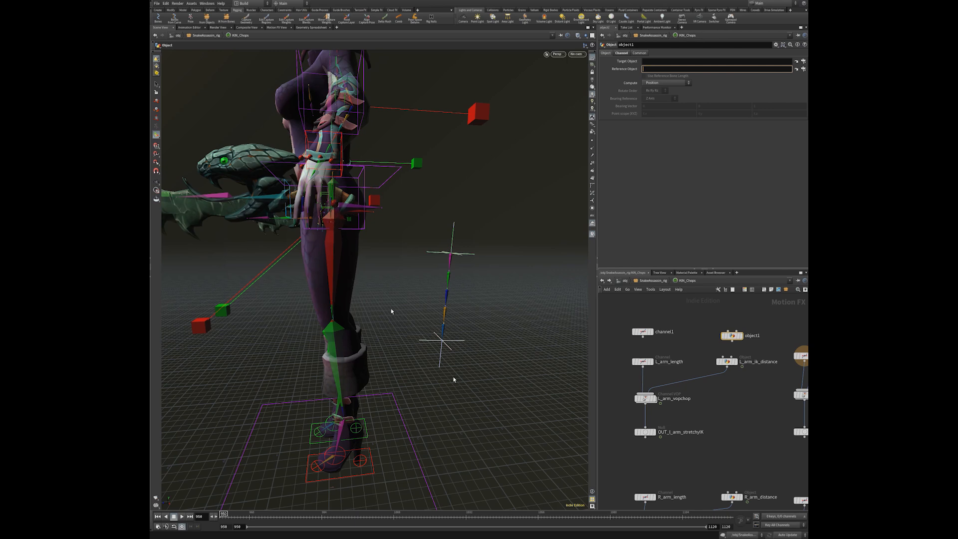
pyautogui.click(663, 83)
pyautogui.click(661, 113)
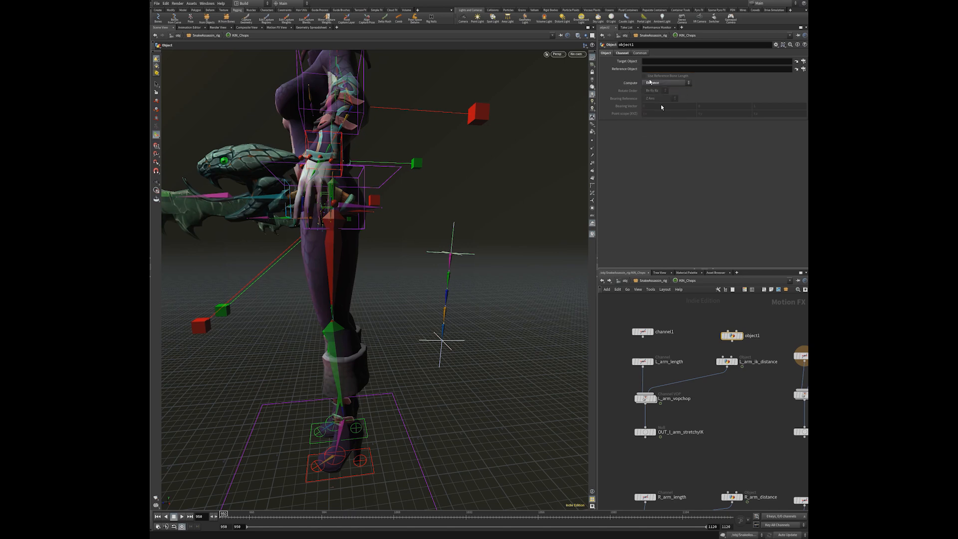
pyautogui.click(623, 53)
pyautogui.click(666, 77)
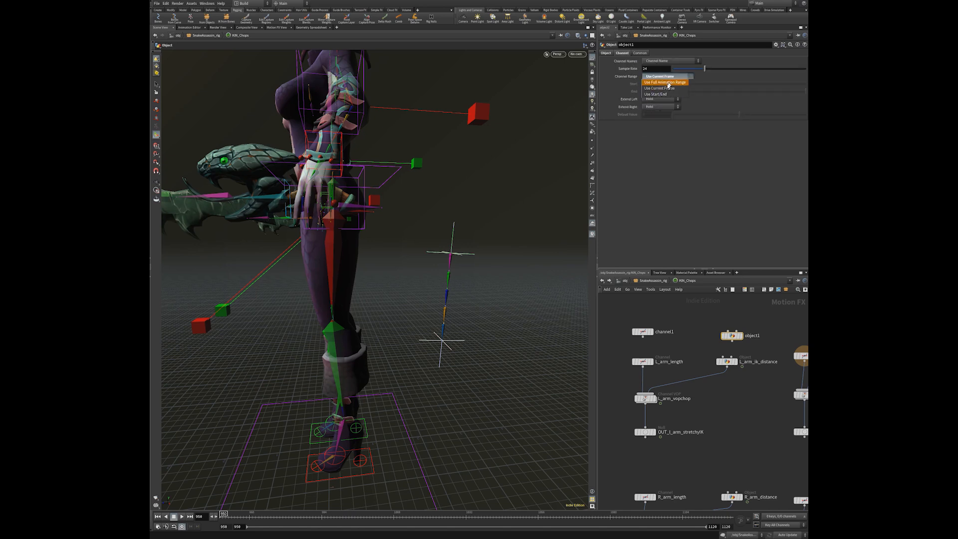
pyautogui.click(661, 88)
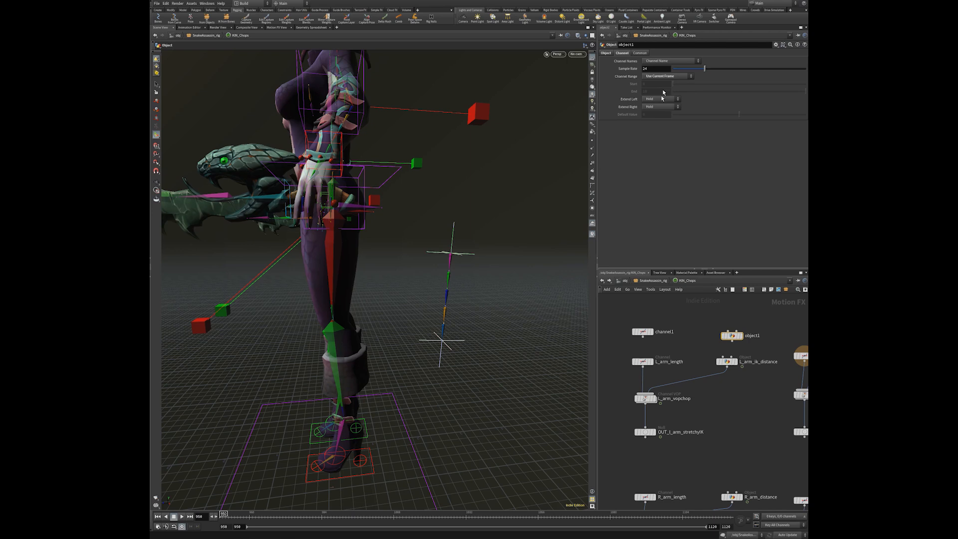
# Add a Channel VOP node below L_arm_ik_distance, and delete it together with the object1 node
pyautogui.click(654, 398)
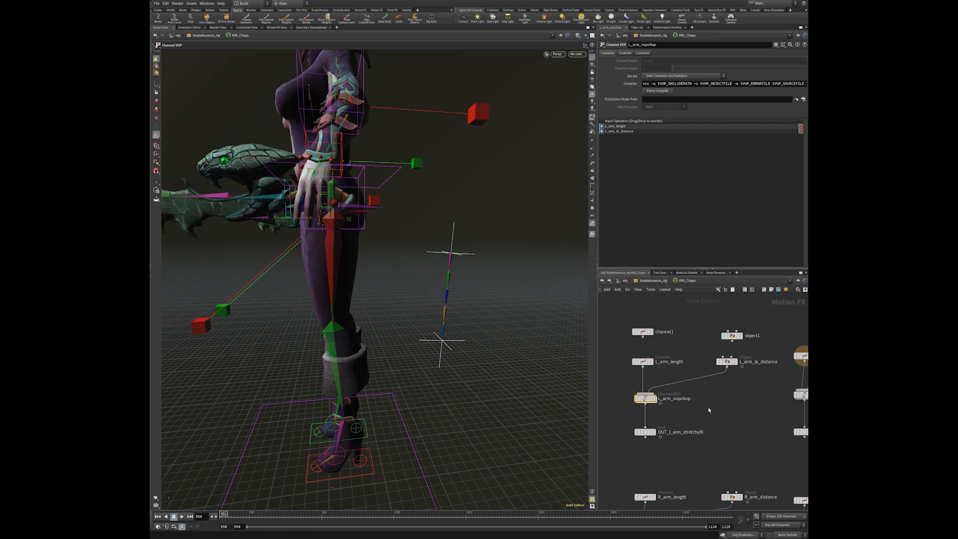
pyautogui.press('Tab')
pyautogui.write('ch')
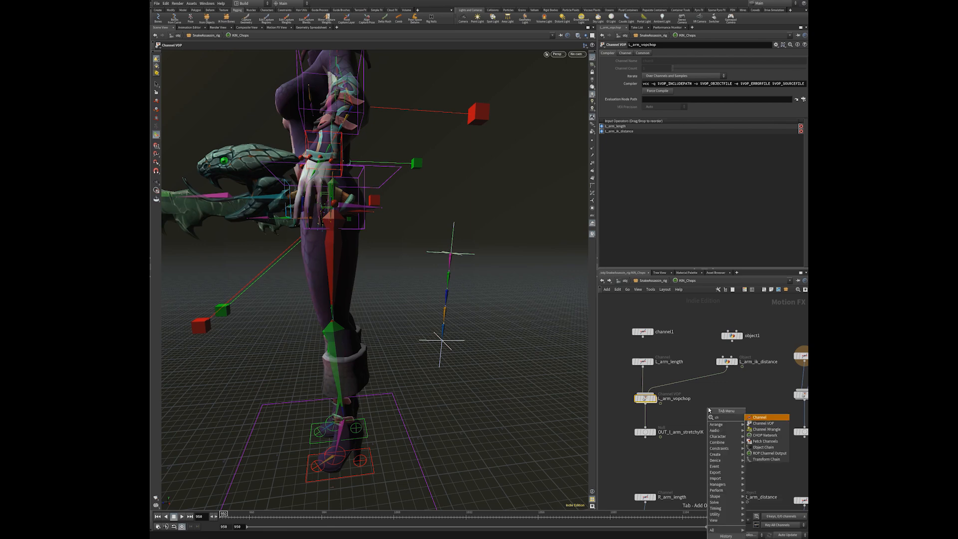
pyautogui.write('ann')
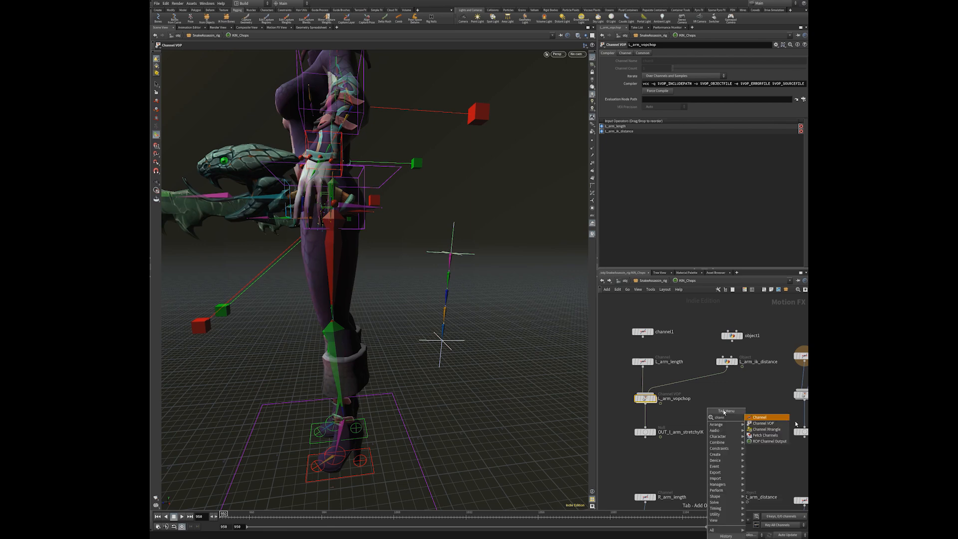
pyautogui.click(767, 423)
pyautogui.click(727, 403)
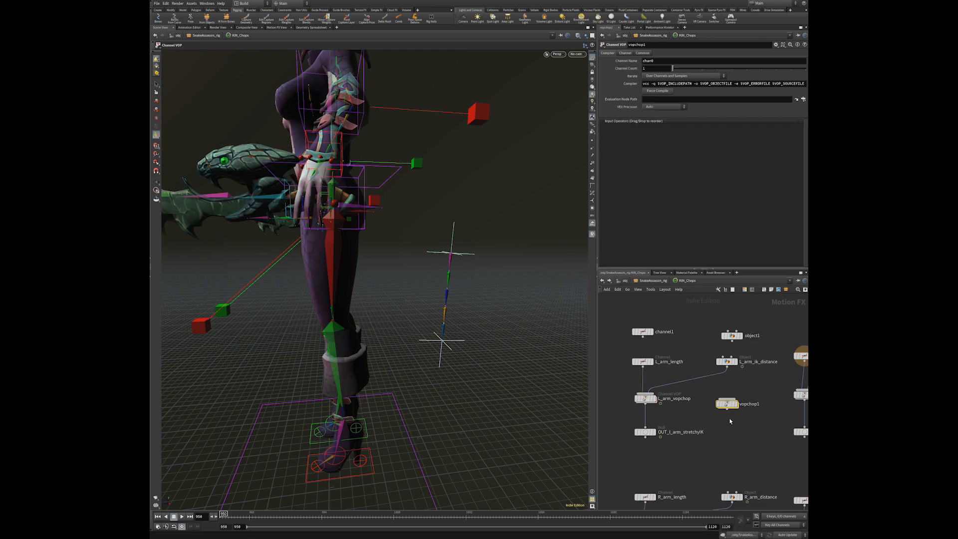
pyautogui.keyDown('shift'); pyautogui.moveTo(717, 323); pyautogui.dragTo(749, 345); pyautogui.keyUp('shift')
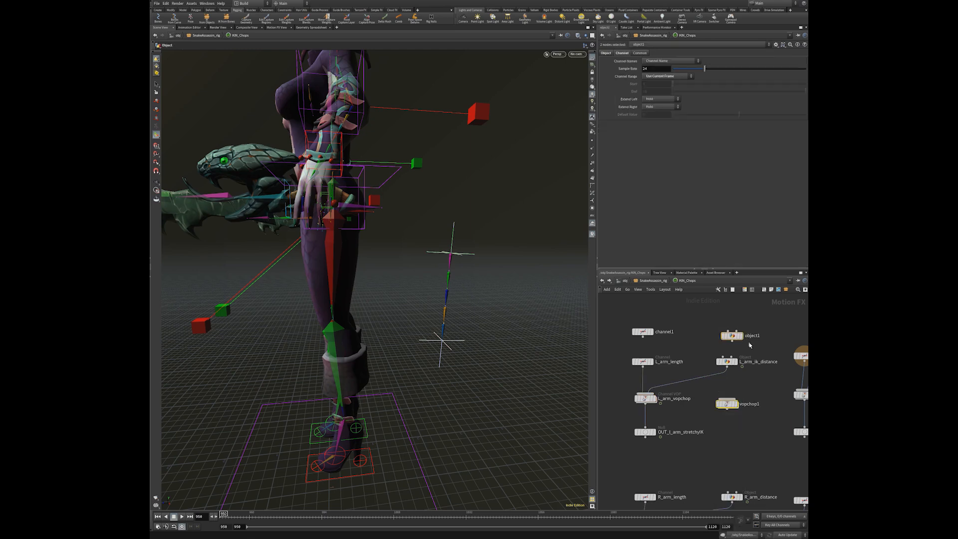
# Open the L_arm_vopchop network, examine the L_arm_distance Get Channel Value node, and return to KIN_Chops
pyautogui.doubleClick(645, 398)
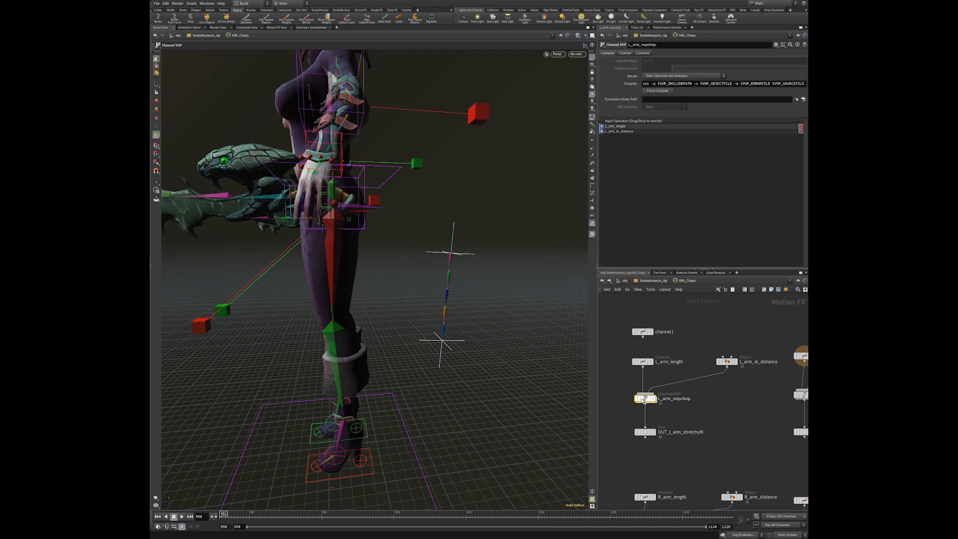
pyautogui.moveTo(665, 400); pyautogui.dragTo(736, 430, button='middle')
pyautogui.scroll(5, 686, 405)
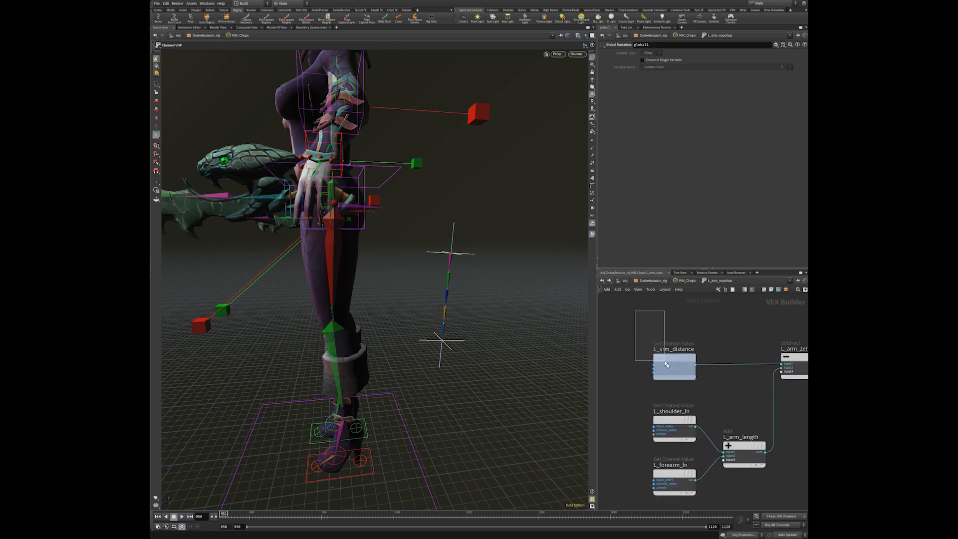
pyautogui.click(669, 358)
pyautogui.moveTo(689, 318); pyautogui.dragTo(686, 350, button='middle')
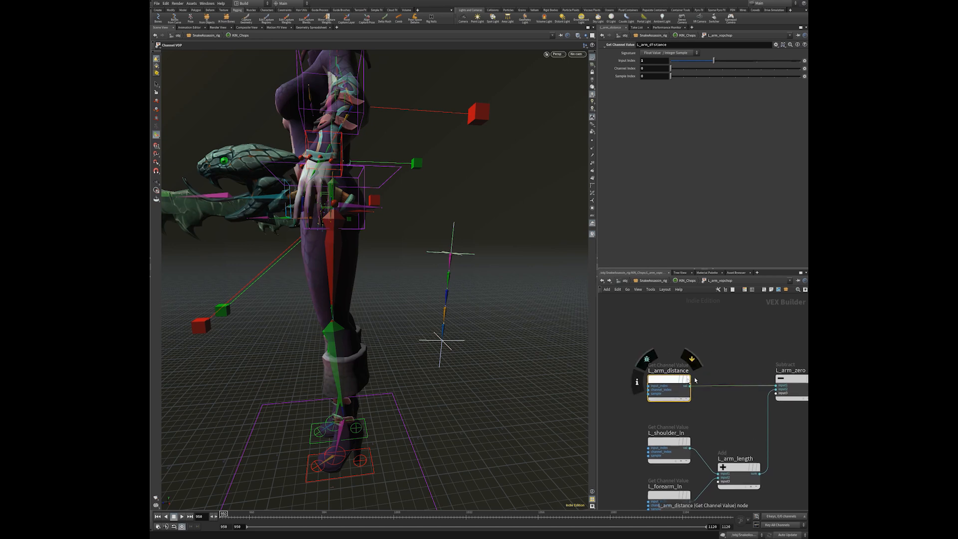
pyautogui.moveTo(730, 372); pyautogui.dragTo(705, 345, button='middle')
pyautogui.press('u')
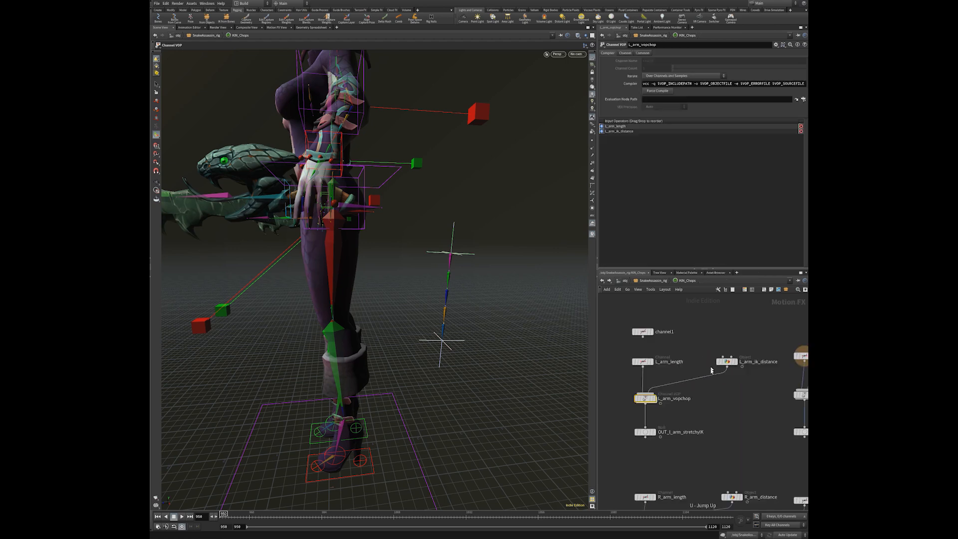
# Examine the shoulder and forearm length channels of the L_arm_length node
pyautogui.click(638, 363)
pyautogui.moveTo(668, 372); pyautogui.dragTo(640, 352)
pyautogui.scroll(4, 673, 350)
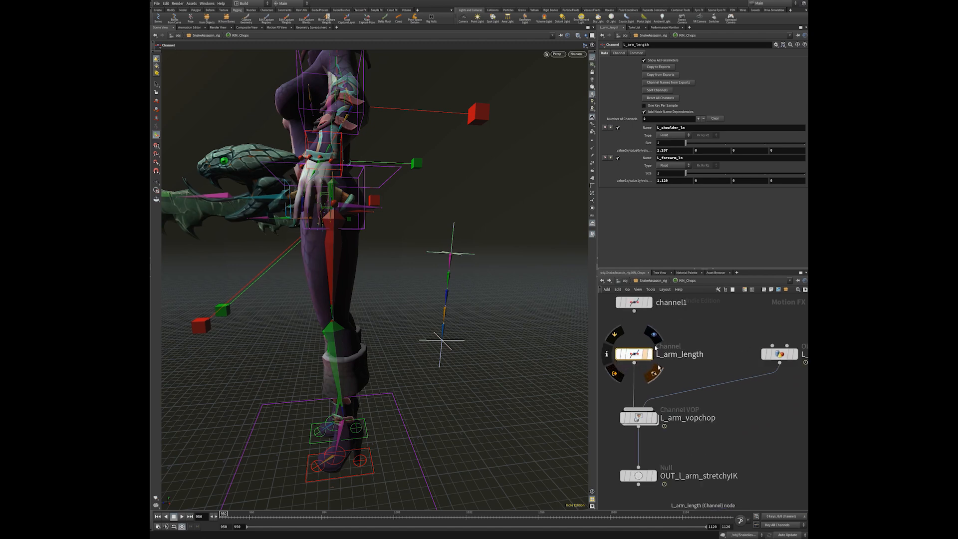
pyautogui.click(672, 354)
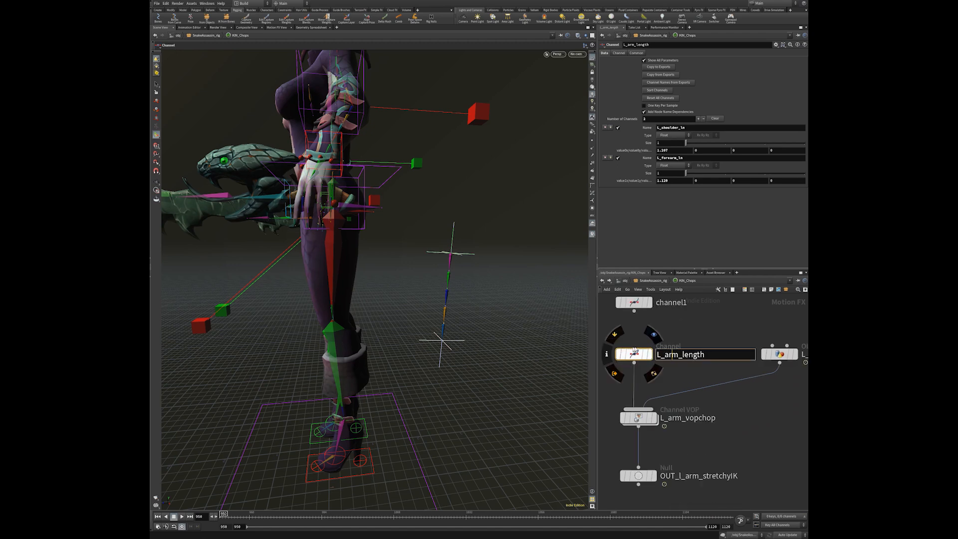
pyautogui.click(634, 354)
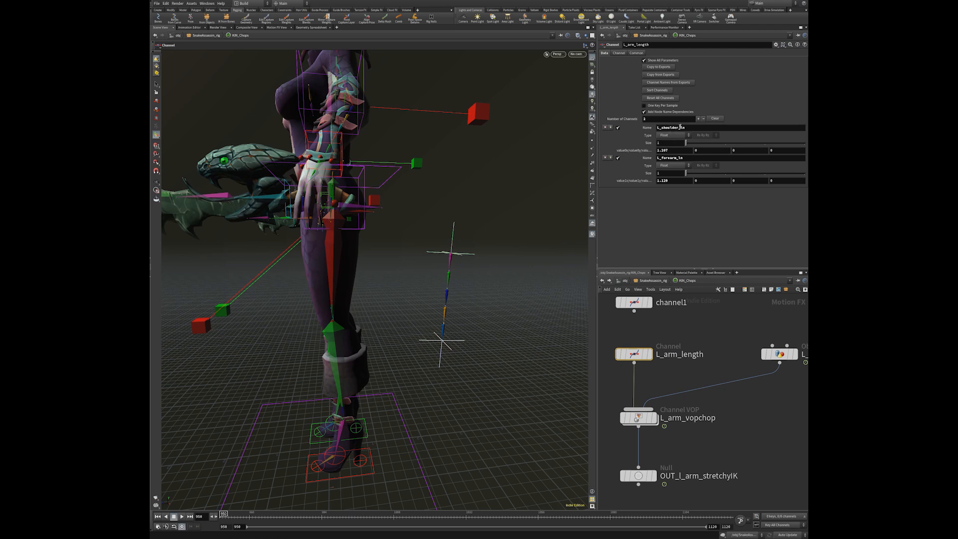
# Examine the Object settings of L_arm_ik_distance and reopen the L_arm_vopchop network
pyautogui.moveTo(702, 329); pyautogui.dragTo(671, 331, button='middle')
pyautogui.click(738, 365)
pyautogui.moveTo(752, 373); pyautogui.dragTo(698, 401, button='middle')
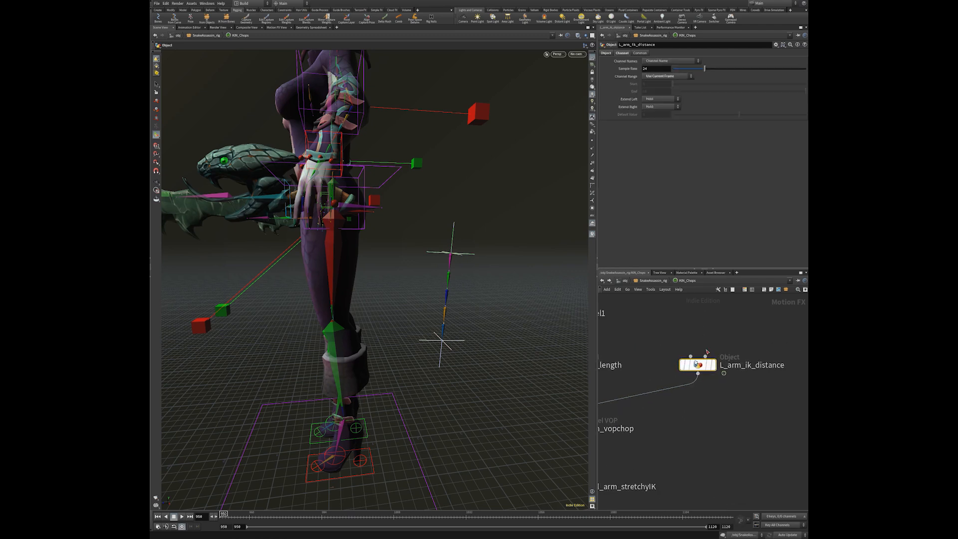
pyautogui.click(606, 53)
pyautogui.moveTo(679, 410); pyautogui.dragTo(787, 386, button='middle')
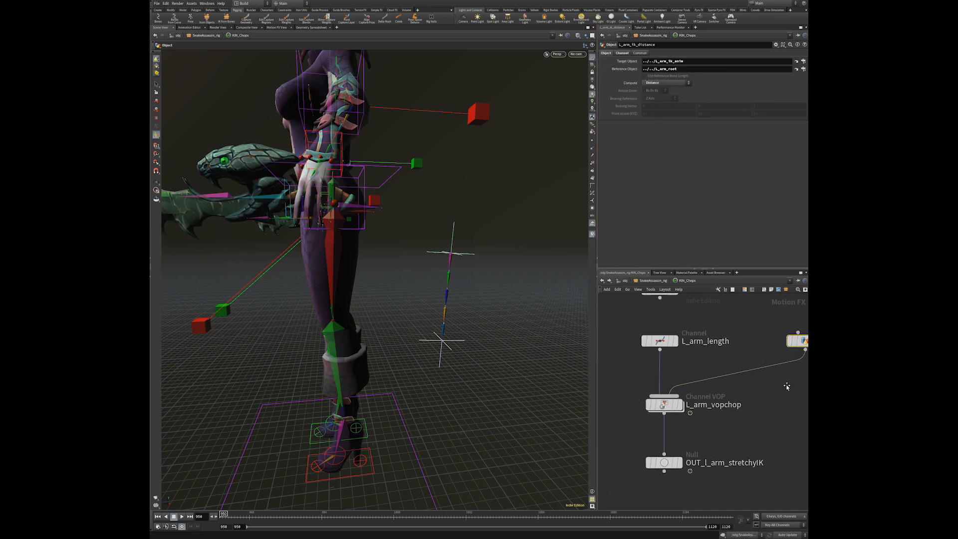
pyautogui.doubleClick(665, 407)
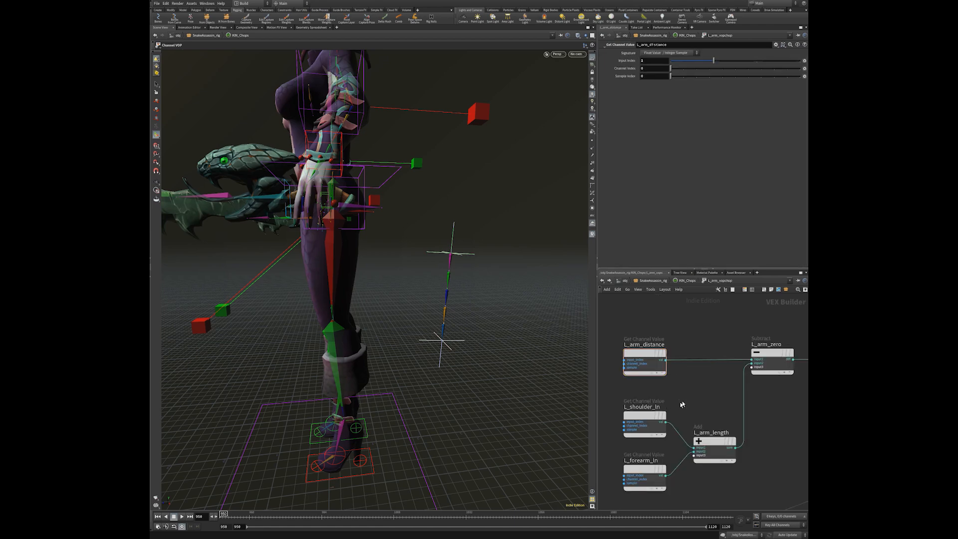
# Add a Get Channel Value node beside L_arm_distance in the L_arm_vopchop network
pyautogui.moveTo(610, 381); pyautogui.dragTo(639, 367, button='middle')
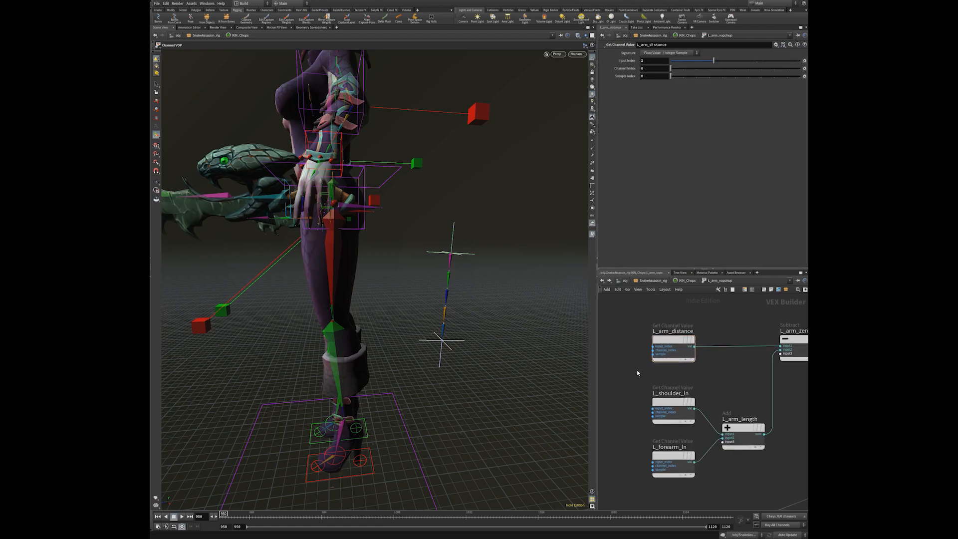
pyautogui.press('Tab')
pyautogui.write('ch')
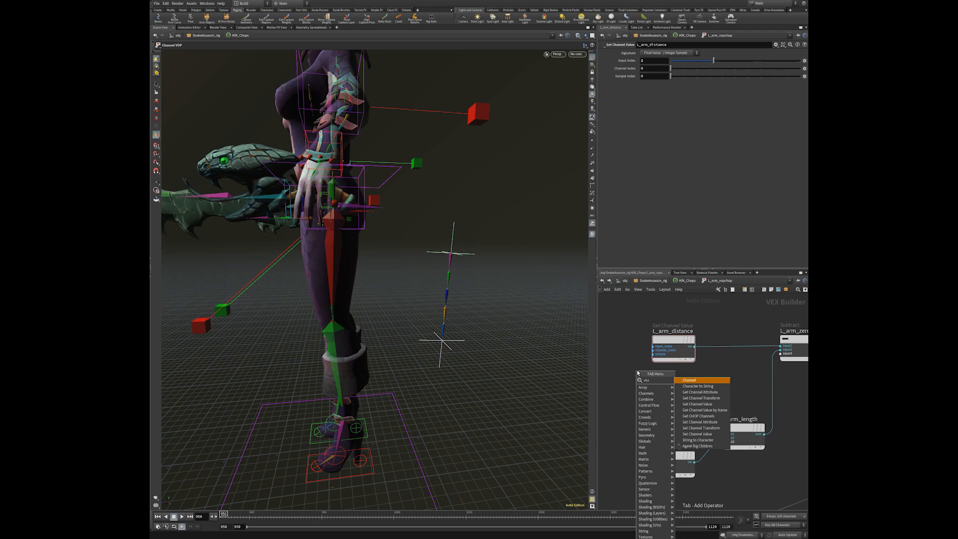
pyautogui.write('annel')
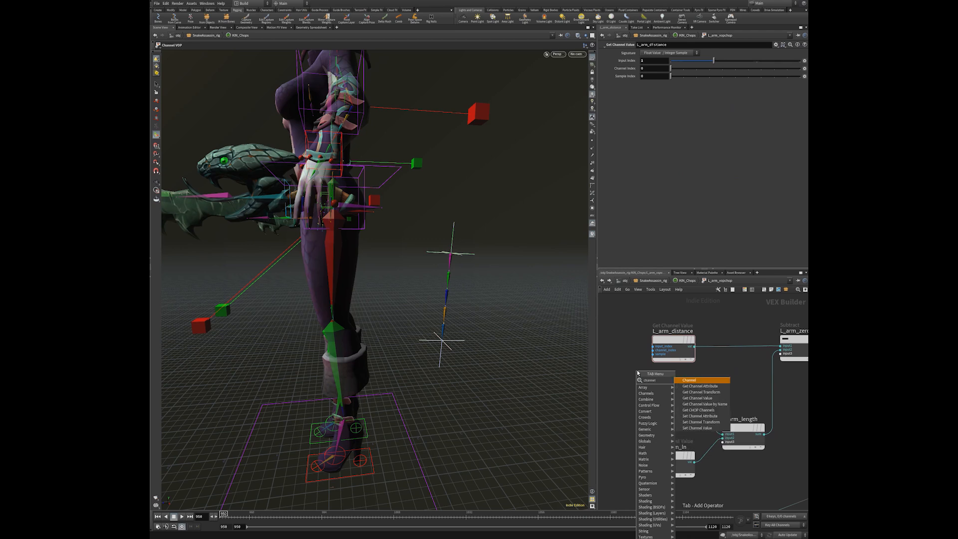
pyautogui.click(715, 398)
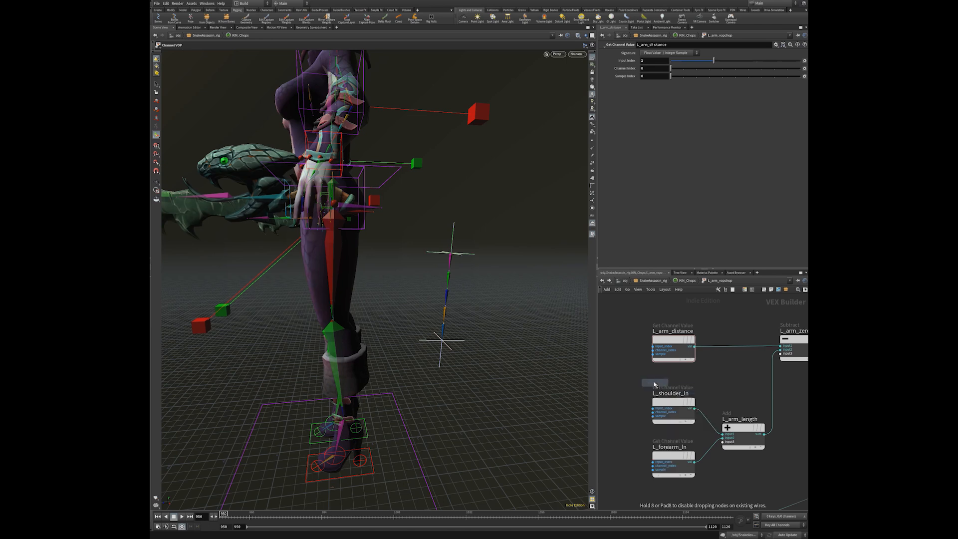
pyautogui.click(624, 365)
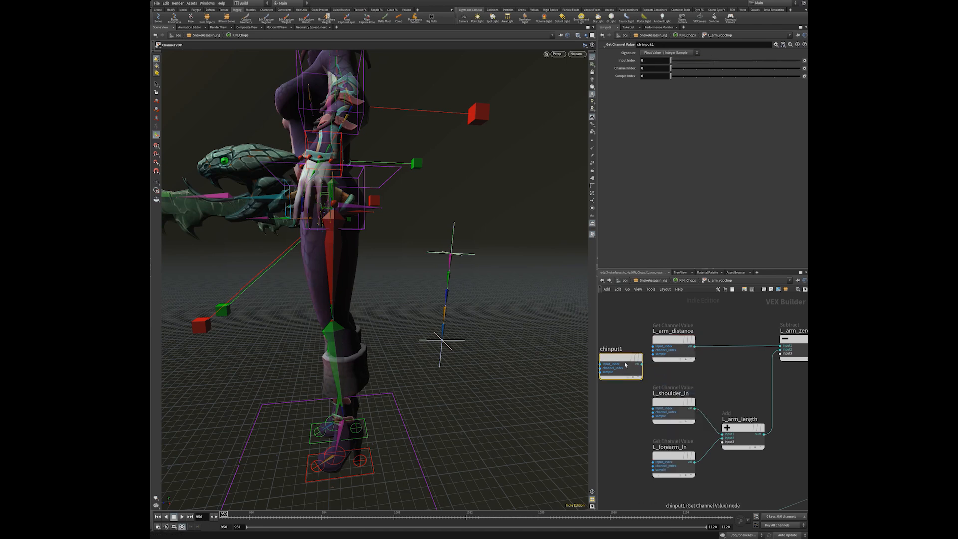
# Compare the index settings of L_arm_distance with those of the new Get Channel Value node
pyautogui.moveTo(647, 317); pyautogui.dragTo(698, 362)
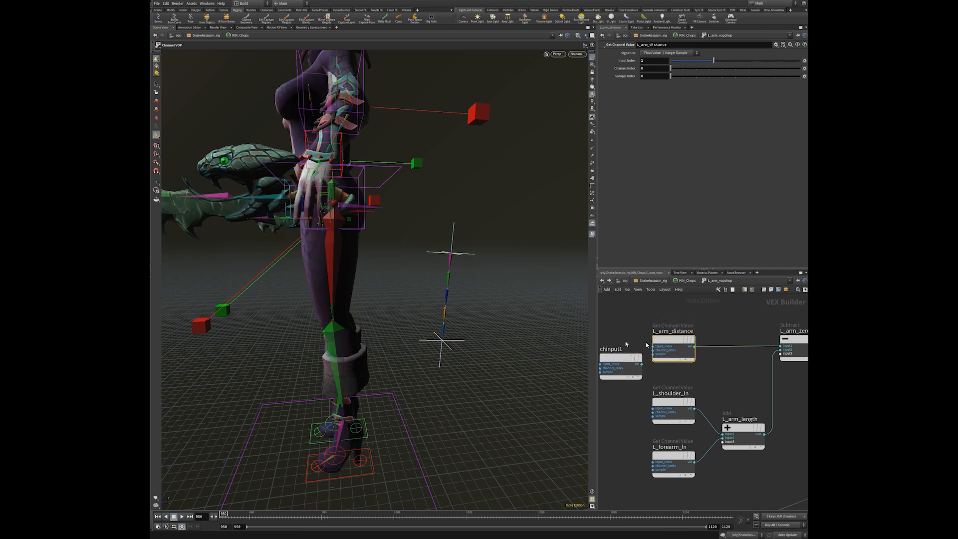
pyautogui.click(637, 365)
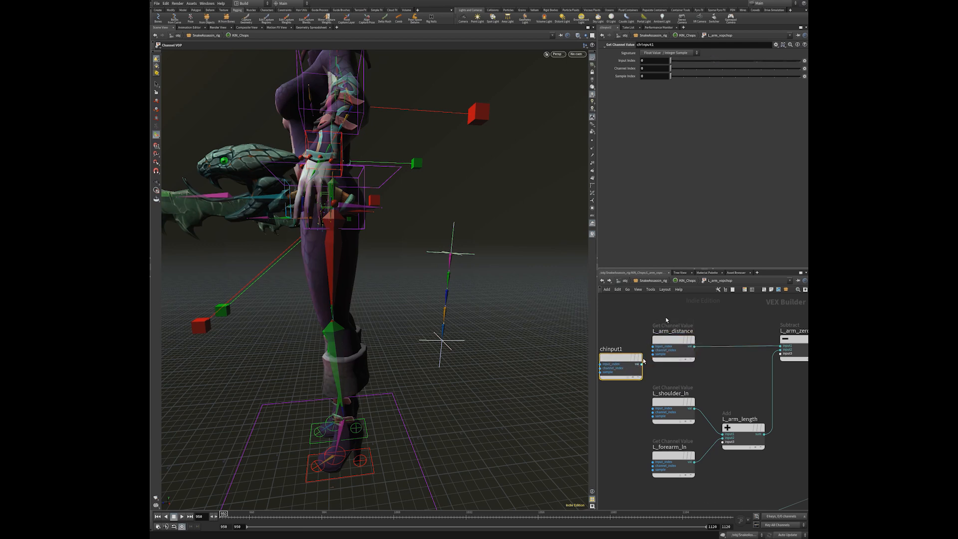
pyautogui.moveTo(609, 337); pyautogui.dragTo(632, 350, button='middle')
pyautogui.click(691, 354)
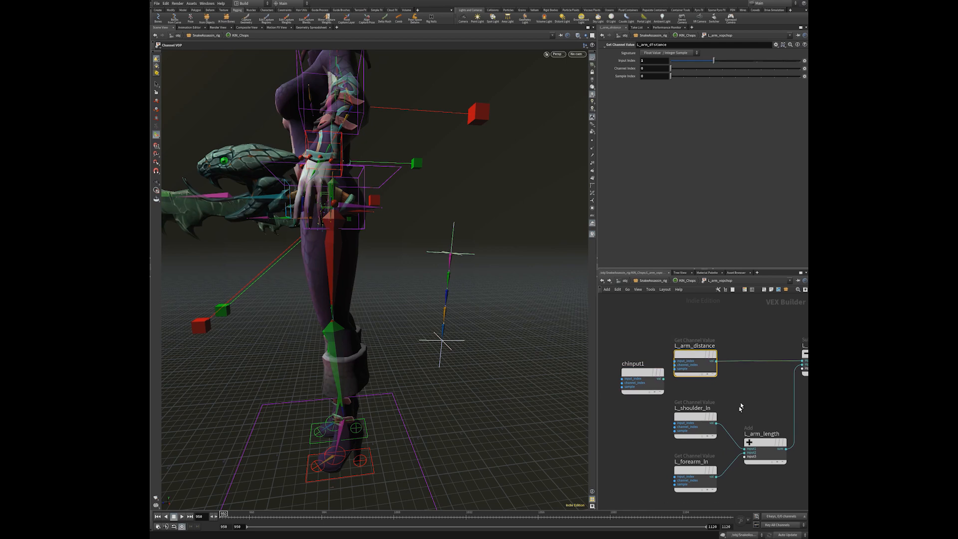
pyautogui.moveTo(738, 407); pyautogui.dragTo(731, 350, button='middle')
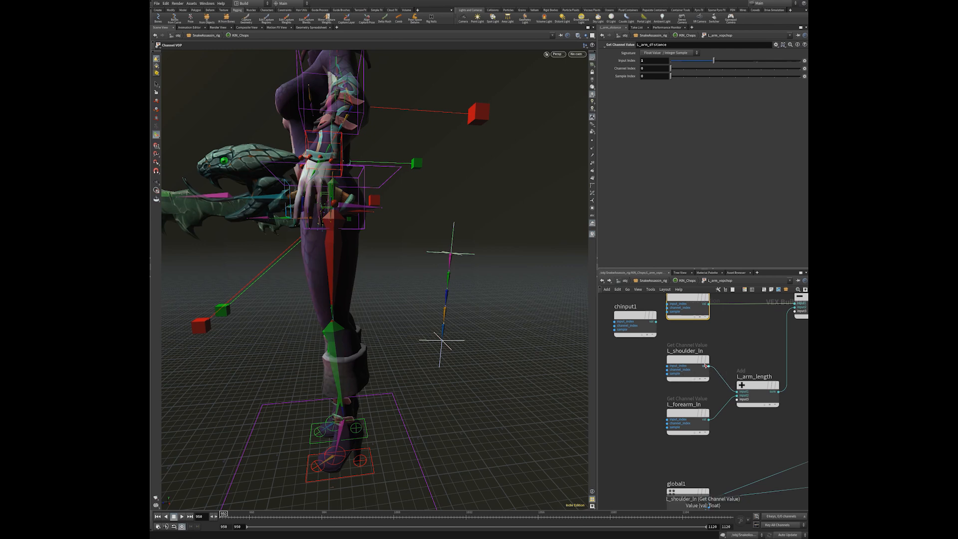
# Return to KIN_Chops, examine the channel1 settings and the input operators of L_arm_vopchop, and reopen its network
pyautogui.press('u')
pyautogui.moveTo(663, 406)
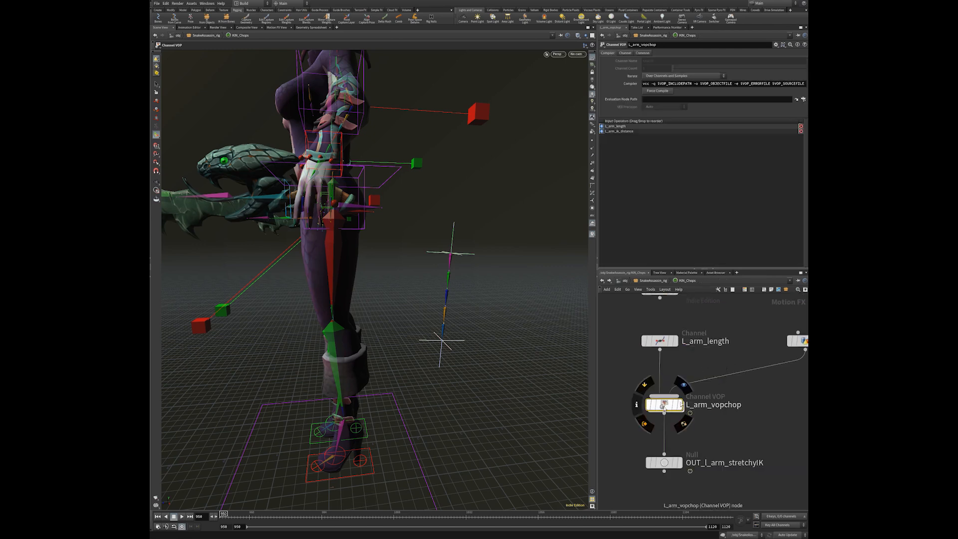
pyautogui.press('u')
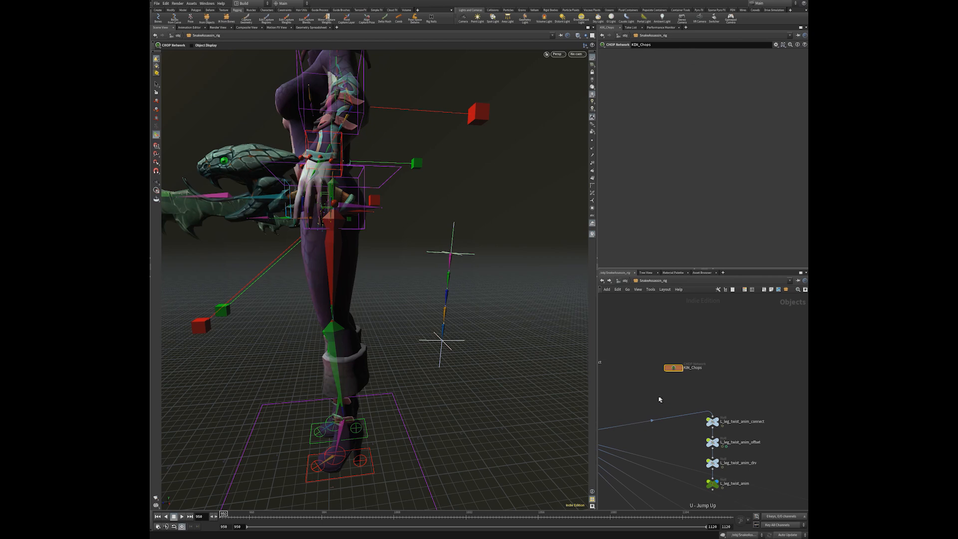
pyautogui.press('i')
pyautogui.moveTo(639, 361); pyautogui.dragTo(678, 418, button='middle')
pyautogui.moveTo(636, 317); pyautogui.dragTo(716, 361)
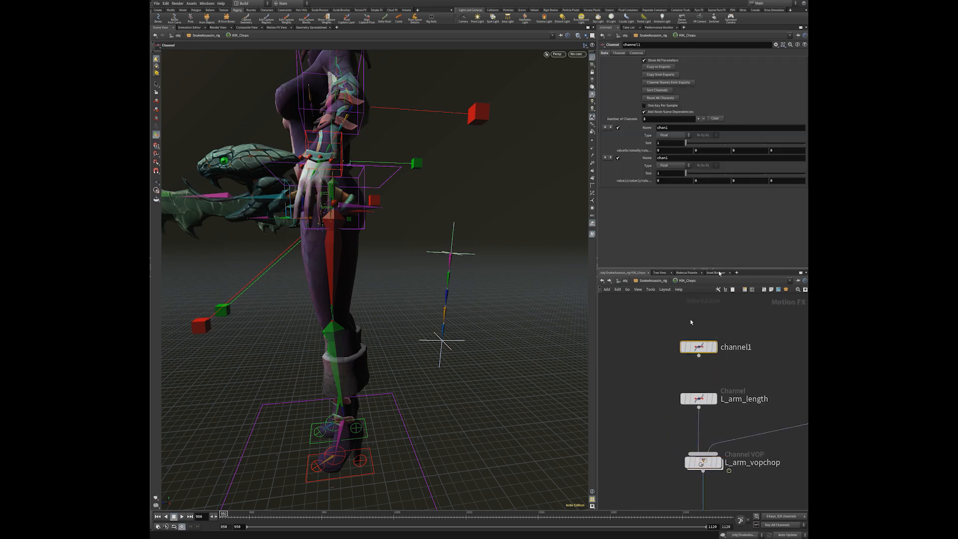
pyautogui.click(706, 464)
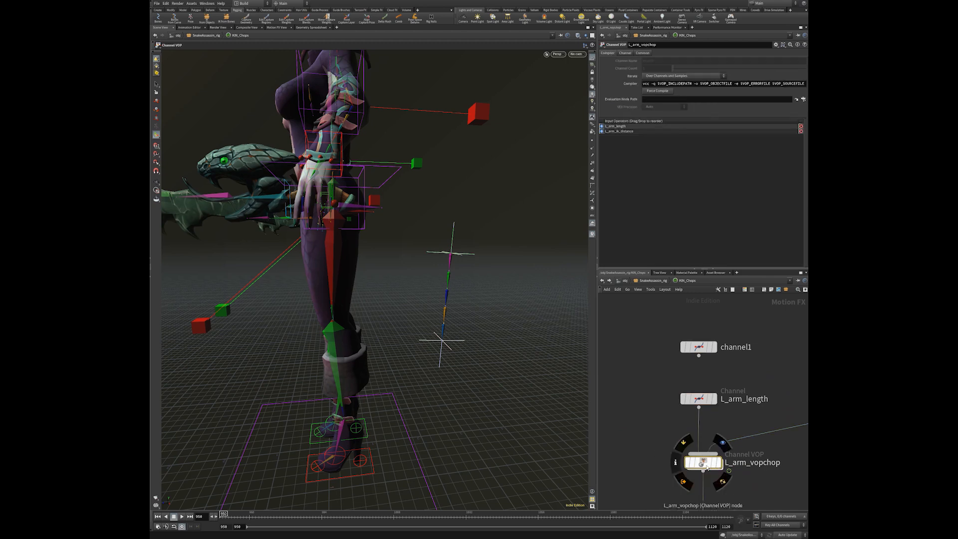
pyautogui.doubleClick(706, 464)
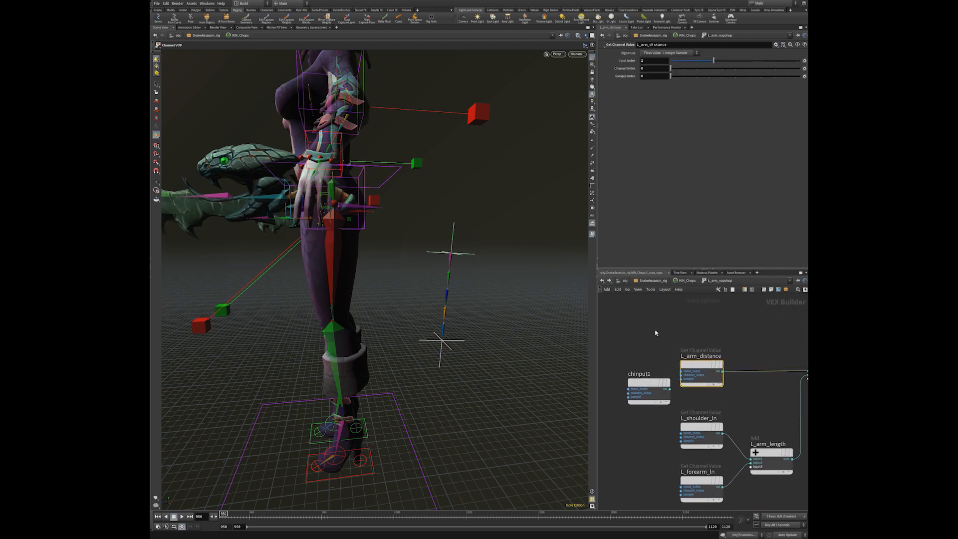
# Move the unconnected Get Channel Value node above and to one side of L_arm_distance, checking its Input Index
pyautogui.moveTo(651, 387); pyautogui.dragTo(657, 328)
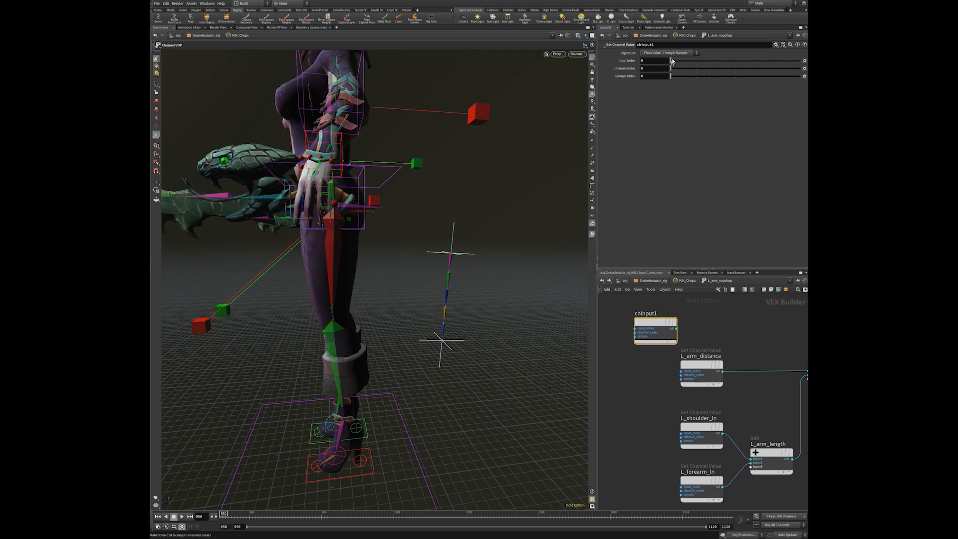
pyautogui.click(660, 61)
pyautogui.click(653, 61)
pyautogui.moveTo(653, 325); pyautogui.dragTo(637, 327)
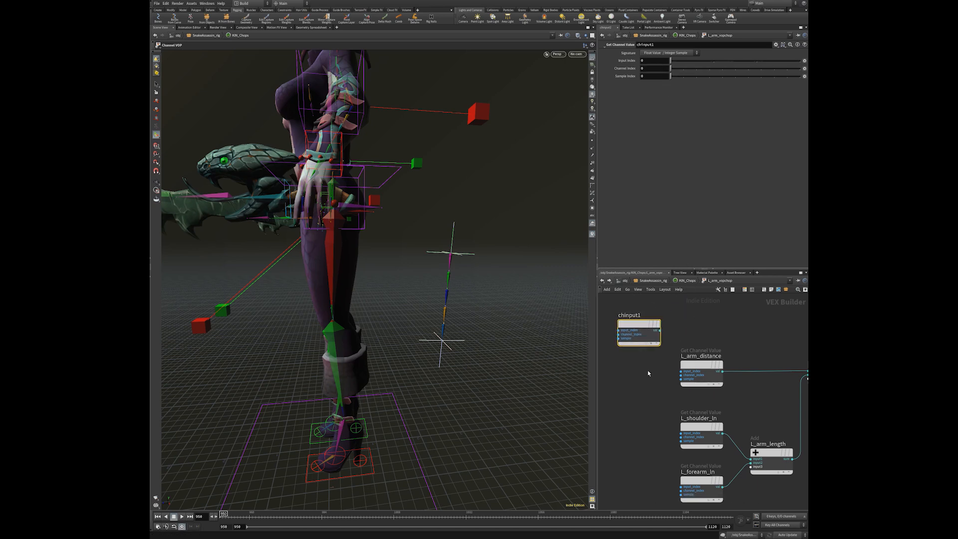
# Go back up to KIN_Chops, examine the channels defined in L_arm_length, and reopen L_arm_vopchop
pyautogui.press('u')
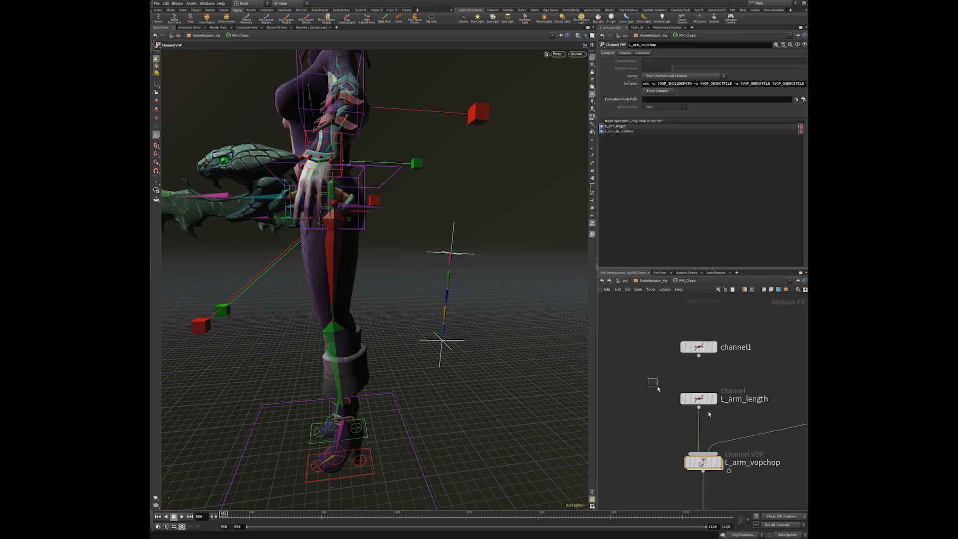
pyautogui.click(698, 398)
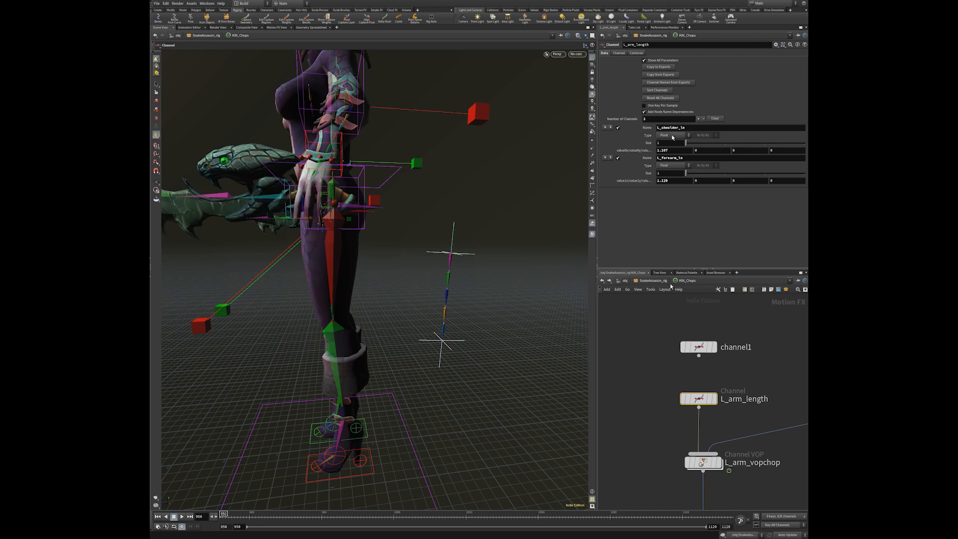
pyautogui.moveTo(704, 406); pyautogui.dragTo(704, 402)
pyautogui.moveTo(654, 463); pyautogui.dragTo(654, 402, button='middle')
pyautogui.doubleClick(689, 402)
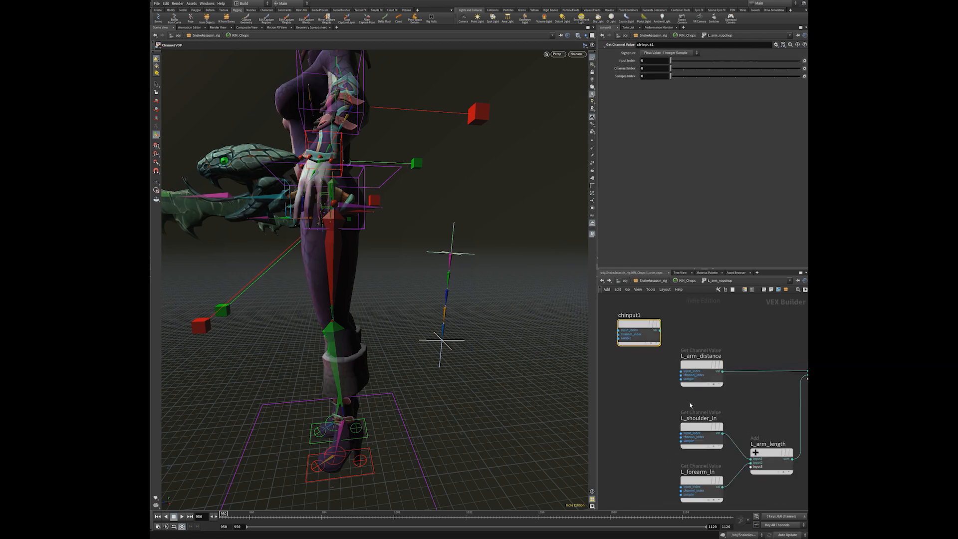
# Examine the Input Index and Channel Index of the L_forearm_ln Get Channel Value node
pyautogui.moveTo(652, 406); pyautogui.dragTo(648, 373, button='middle')
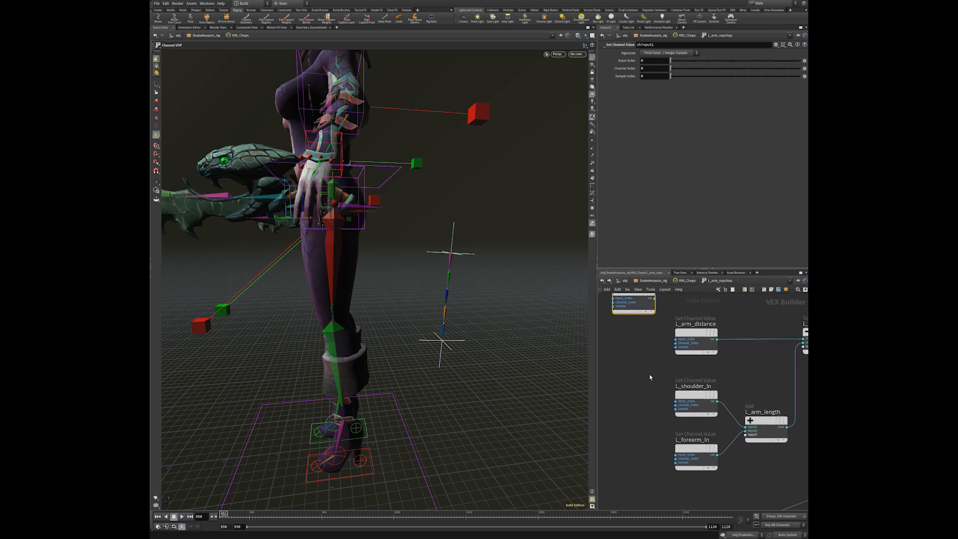
pyautogui.click(696, 448)
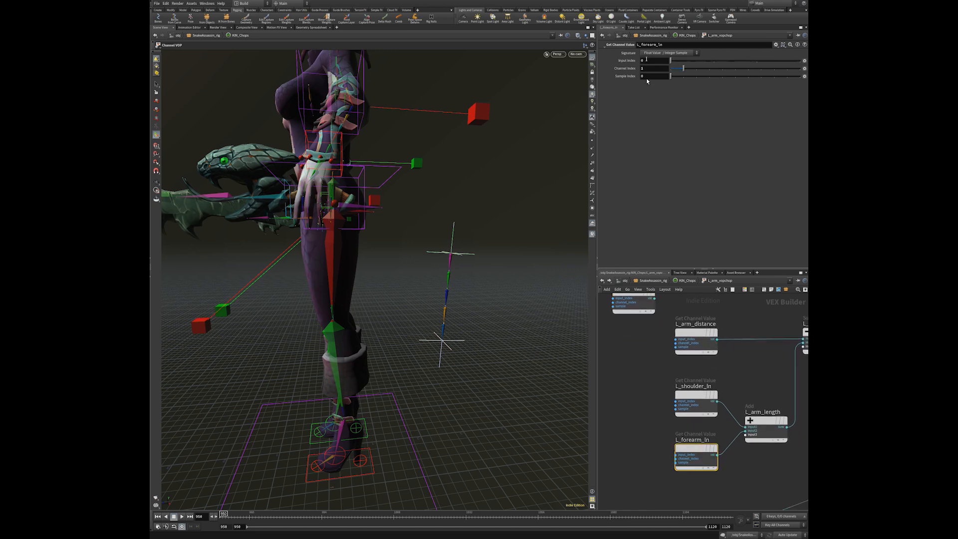
pyautogui.click(647, 60)
pyautogui.click(644, 68)
pyautogui.moveTo(642, 418); pyautogui.dragTo(635, 382, button='middle')
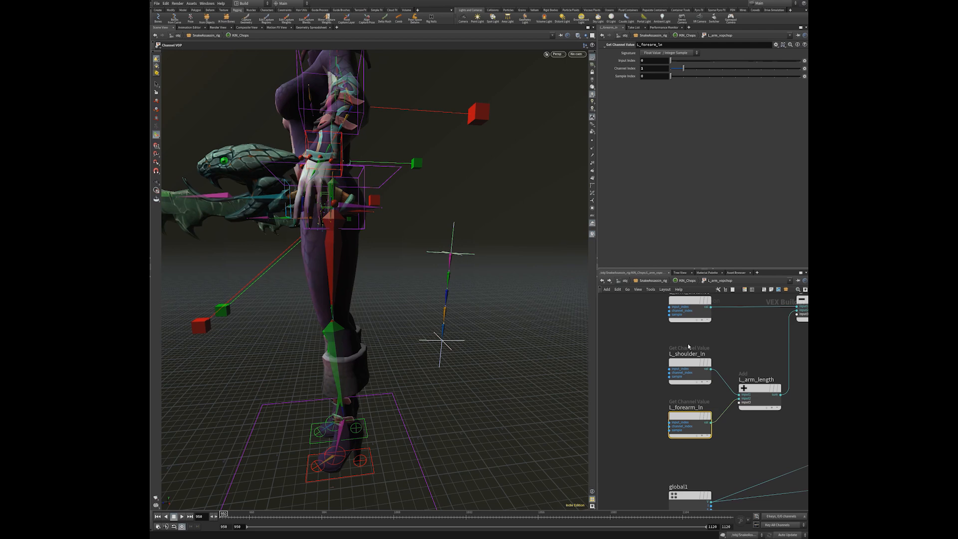
# Recheck the channel order of L_arm_length in KIN_Chops, and inspect the L_arm_distance indices inside L_arm_vopchop
pyautogui.press('u')
pyautogui.moveTo(642, 329); pyautogui.dragTo(714, 352)
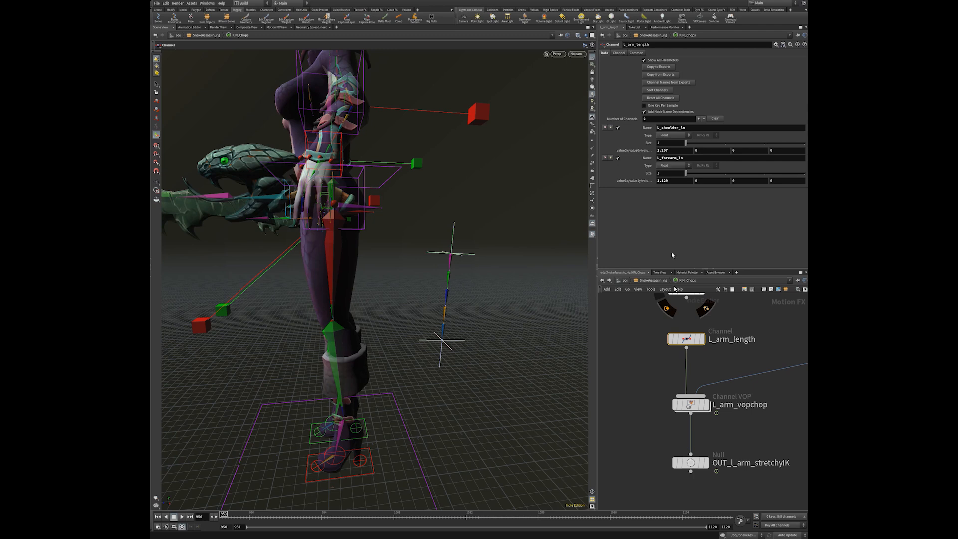
pyautogui.click(692, 403)
pyautogui.doubleClick(691, 403)
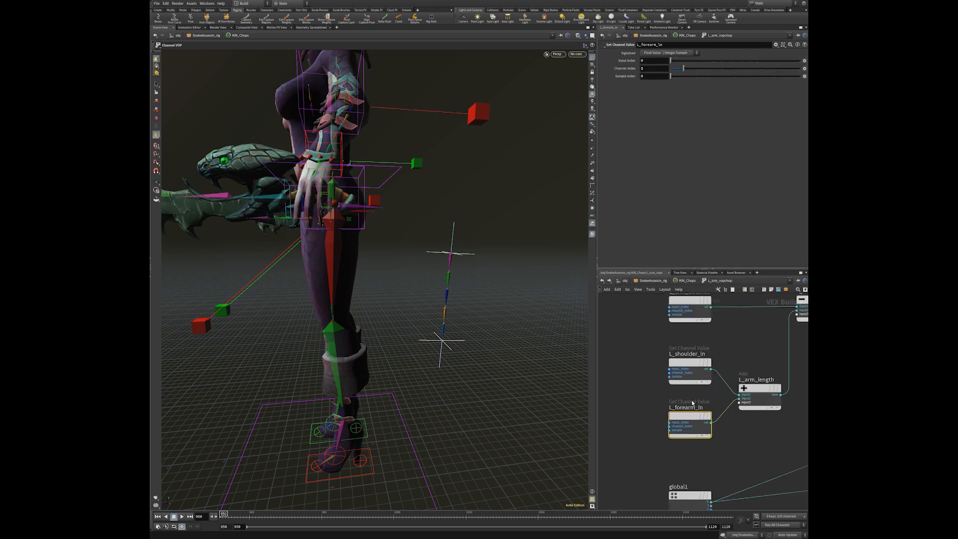
pyautogui.moveTo(697, 374); pyautogui.dragTo(696, 373)
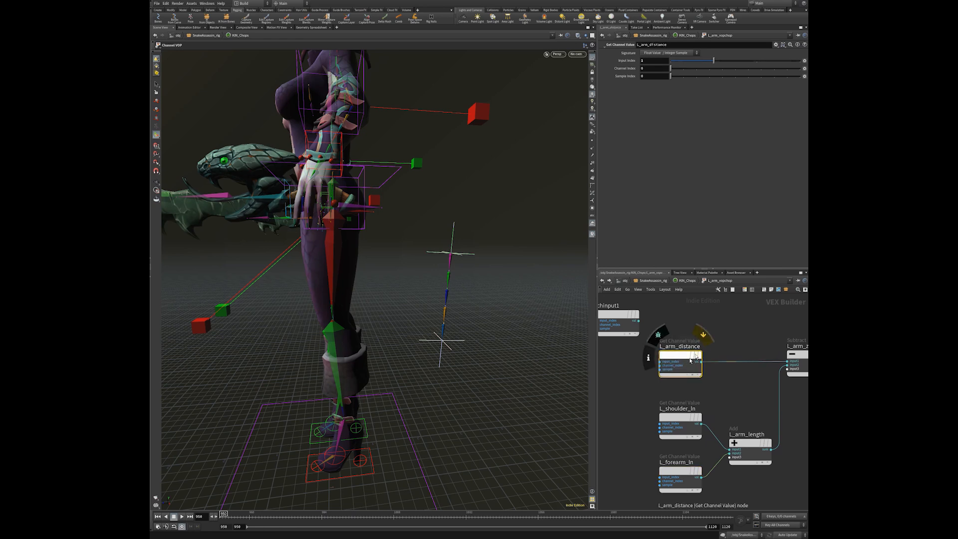
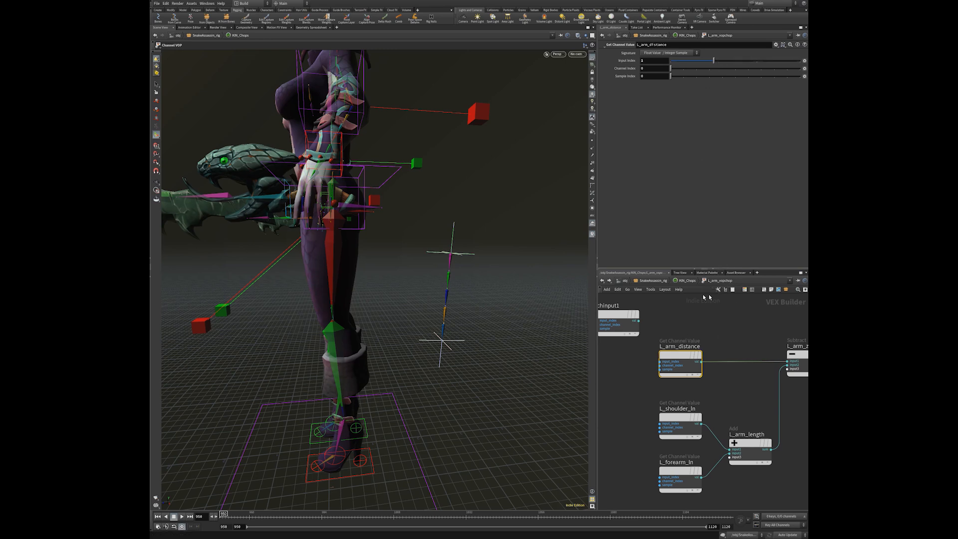
# Examine the target and reference objects of L_arm_ik_distance in KIN_Chops, and reopen L_arm_vopchop at the L_arm_length Add node
pyautogui.press('u')
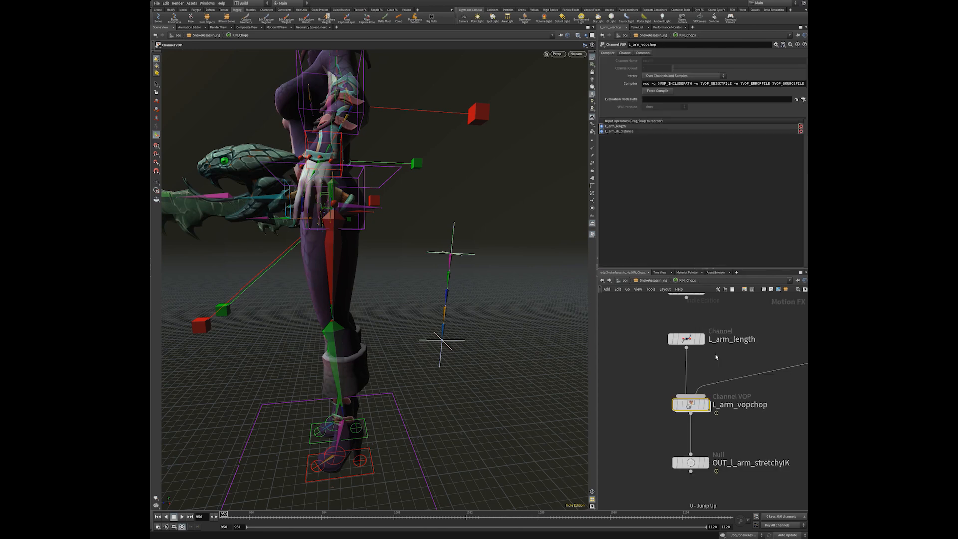
pyautogui.moveTo(753, 376); pyautogui.dragTo(689, 386, button='middle')
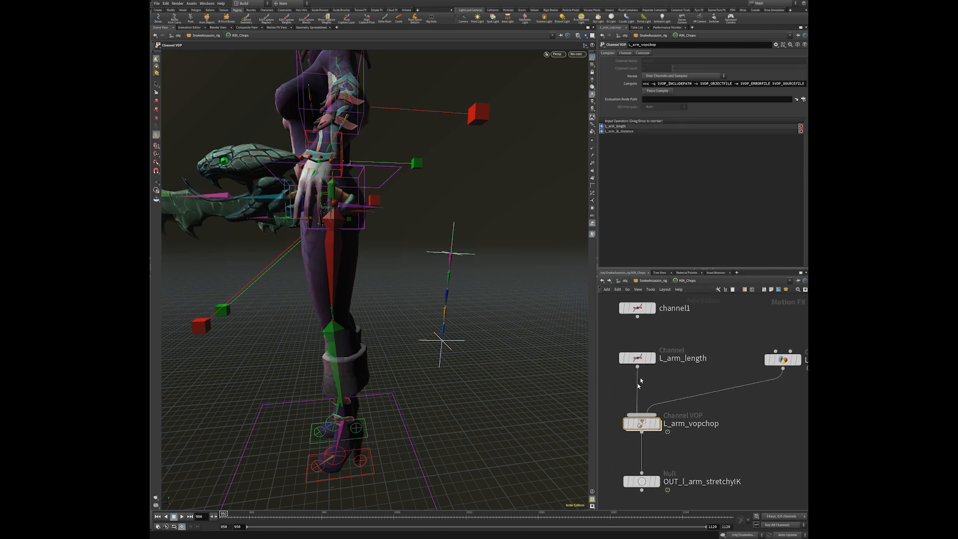
pyautogui.moveTo(784, 365); pyautogui.dragTo(750, 375, button='middle')
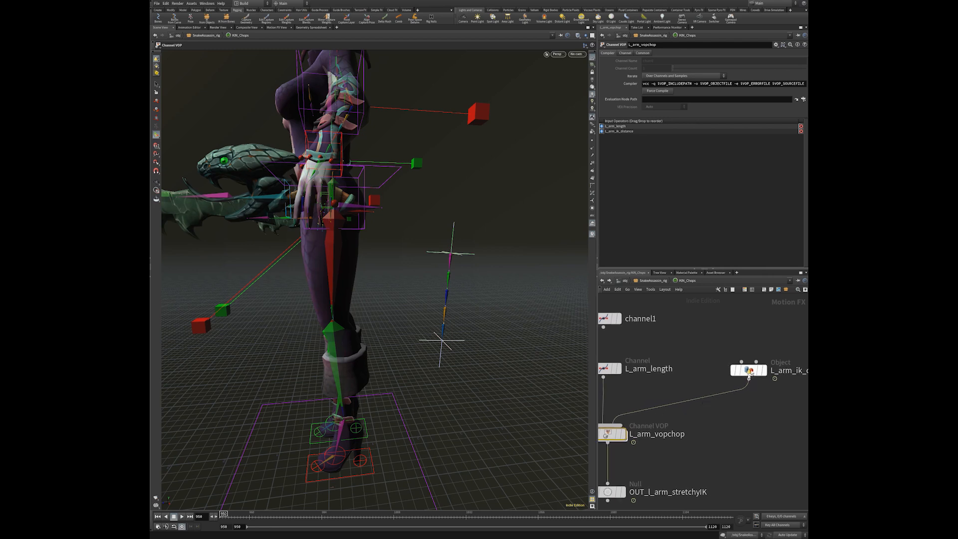
pyautogui.click(748, 370)
pyautogui.moveTo(696, 413); pyautogui.dragTo(731, 406, button='middle')
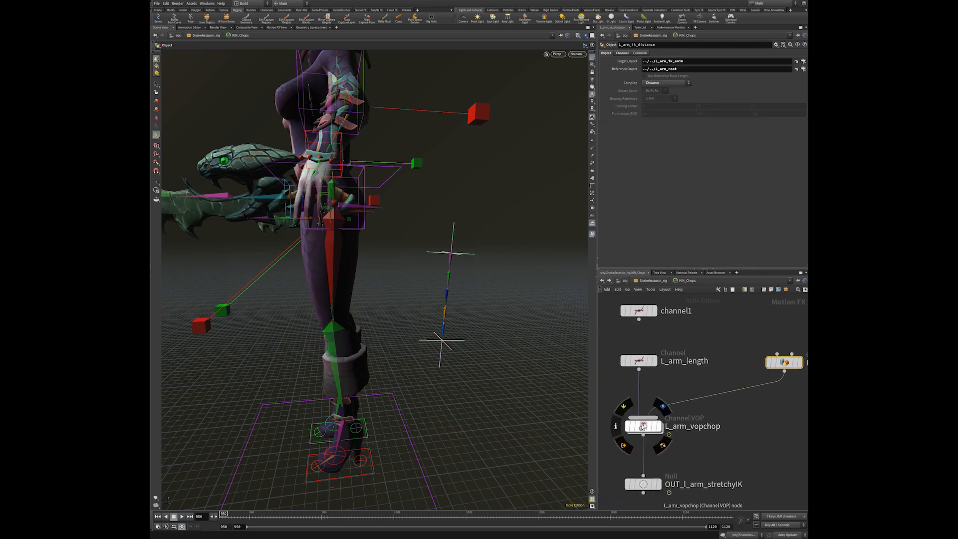
pyautogui.doubleClick(643, 426)
pyautogui.scroll(-3, 669, 384)
pyautogui.scroll(3, 711, 341)
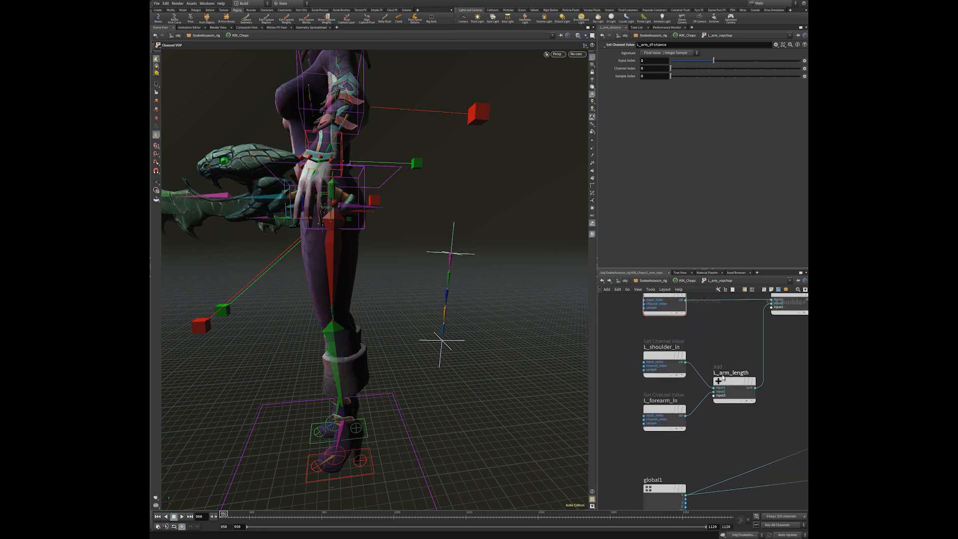
pyautogui.press('Tab')
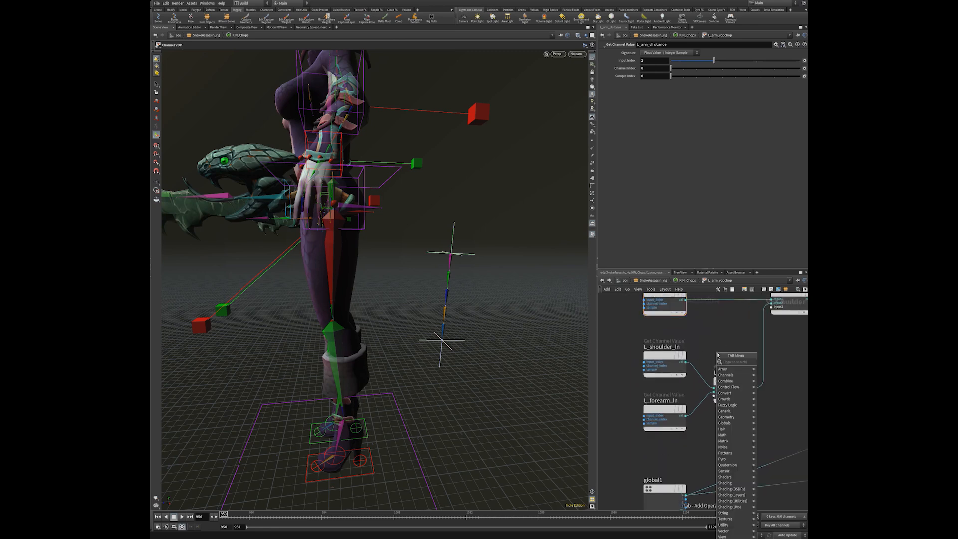
pyautogui.write('add')
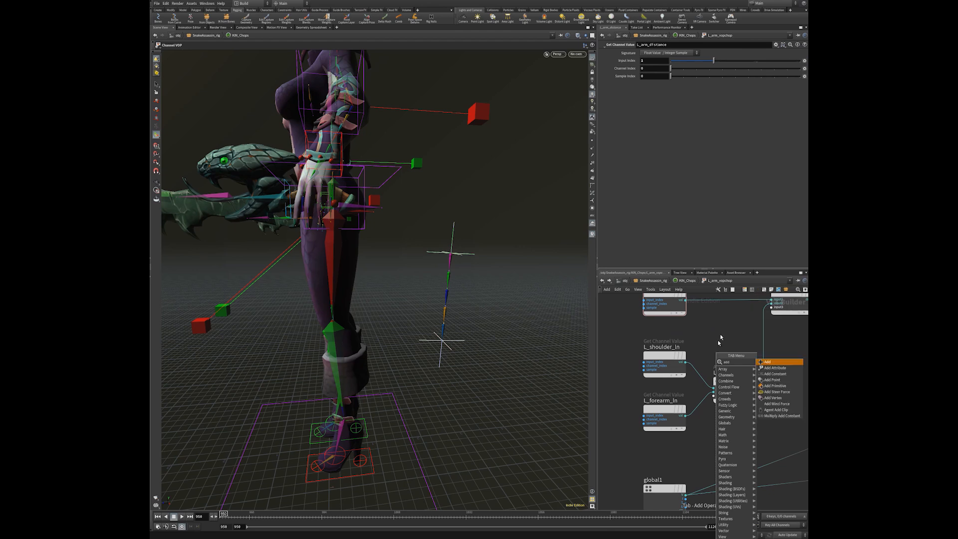
pyautogui.press('Escape')
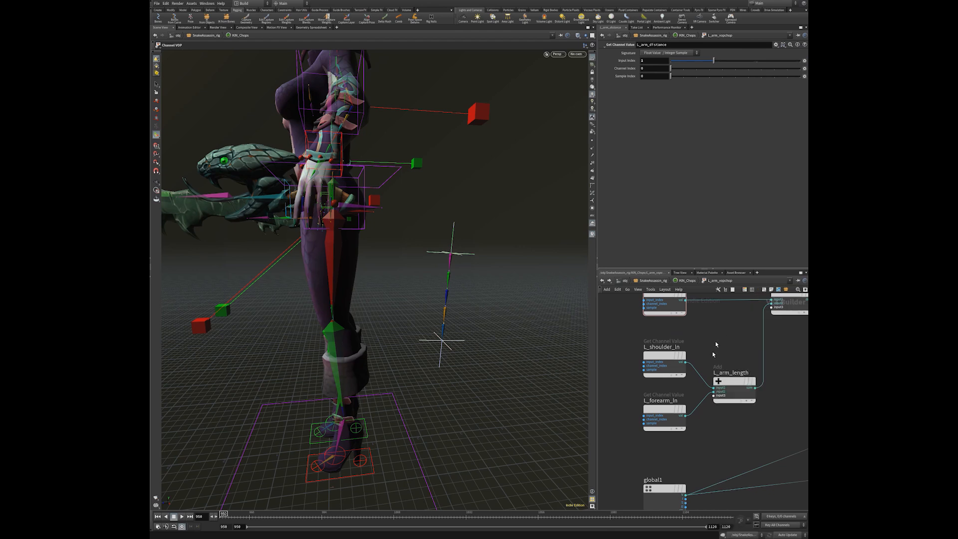
# Examine the indices of L_shoulder_ln and L_forearm_ln, and the inputs summed by the L_arm_length Add node
pyautogui.click(660, 358)
pyautogui.click(648, 409)
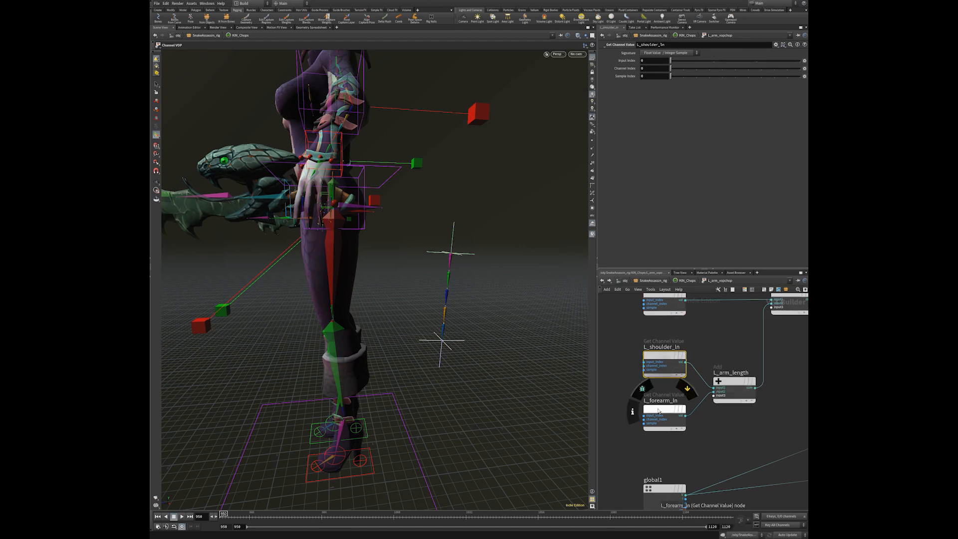
pyautogui.moveTo(717, 355); pyautogui.dragTo(684, 403, button='middle')
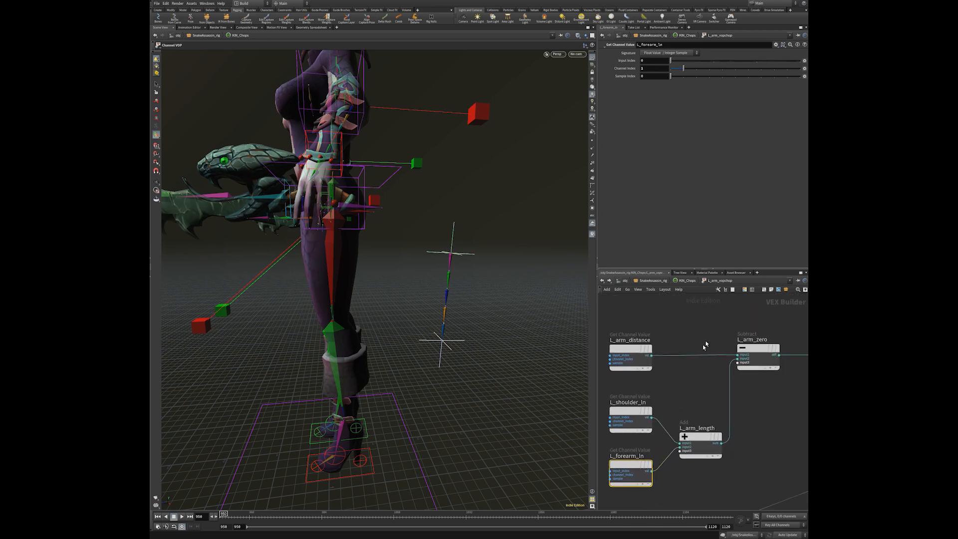
pyautogui.moveTo(735, 325); pyautogui.dragTo(678, 334, button='middle')
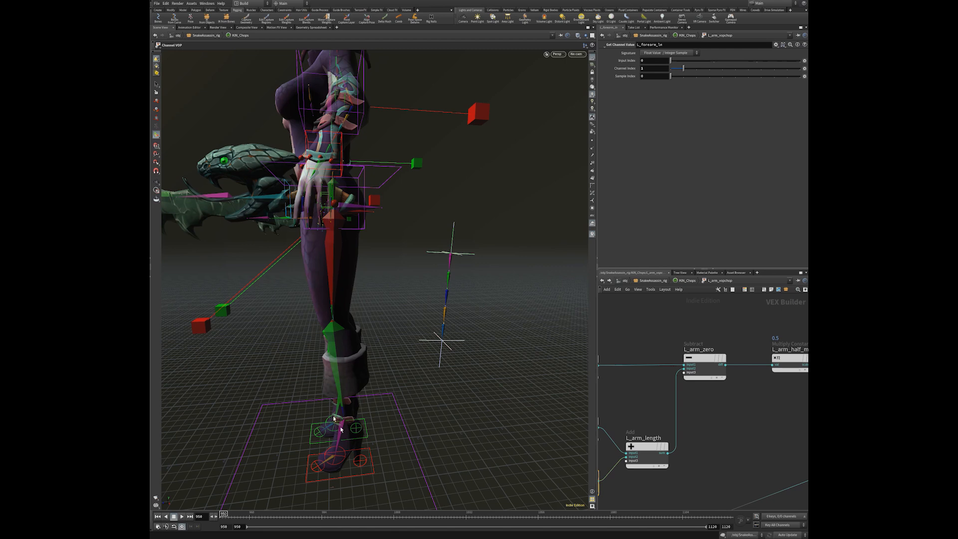
pyautogui.moveTo(671, 335); pyautogui.dragTo(694, 339, button='middle')
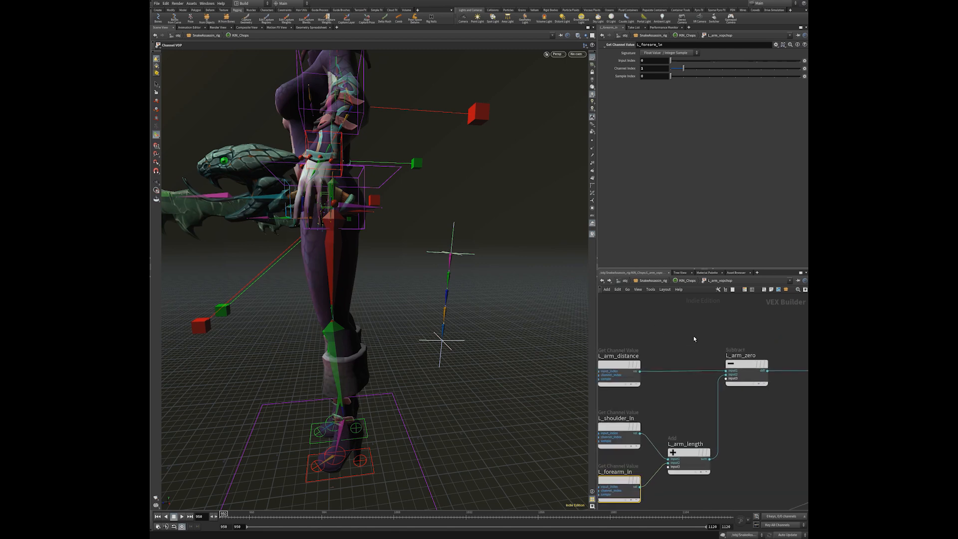
pyautogui.moveTo(672, 432); pyautogui.dragTo(680, 412, button='middle')
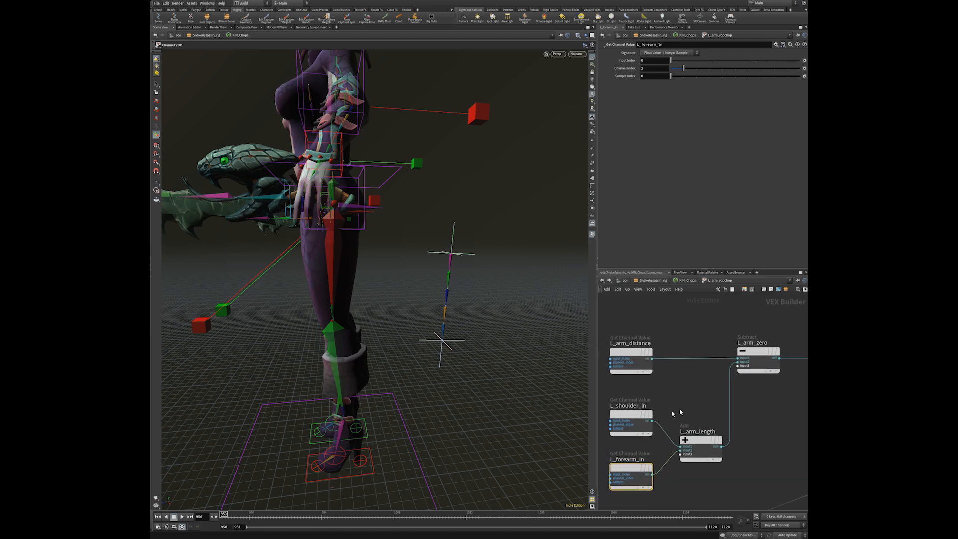
pyautogui.click(695, 442)
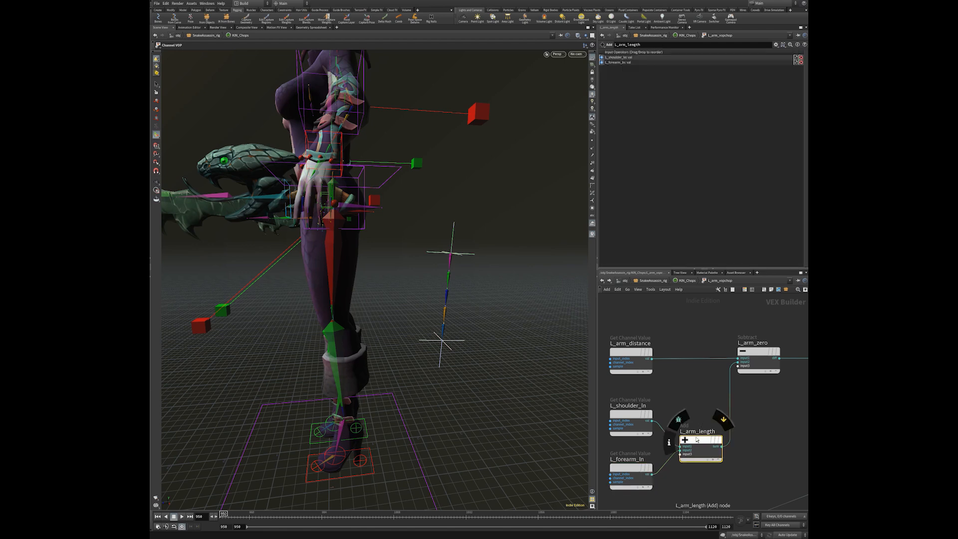
# Examine the Get Channel Value indices of the L_arm_distance node
pyautogui.click(631, 352)
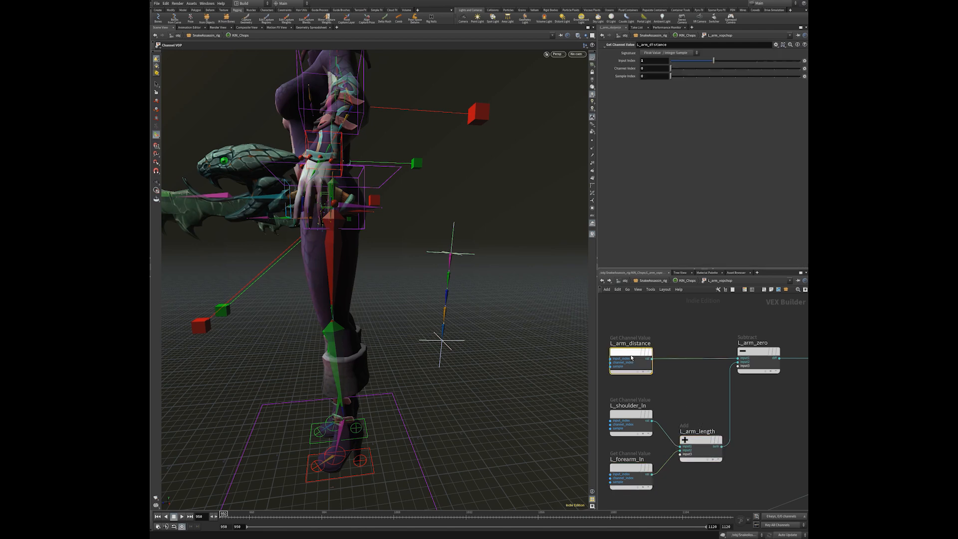
pyautogui.scroll(-1, 691, 394)
pyautogui.moveTo(640, 363); pyautogui.dragTo(646, 363)
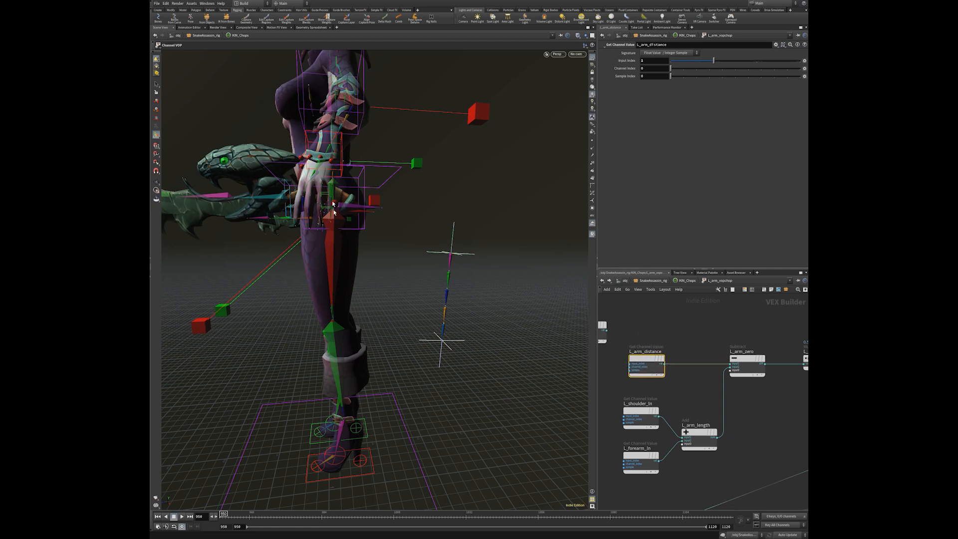
pyautogui.scroll(1, 693, 353)
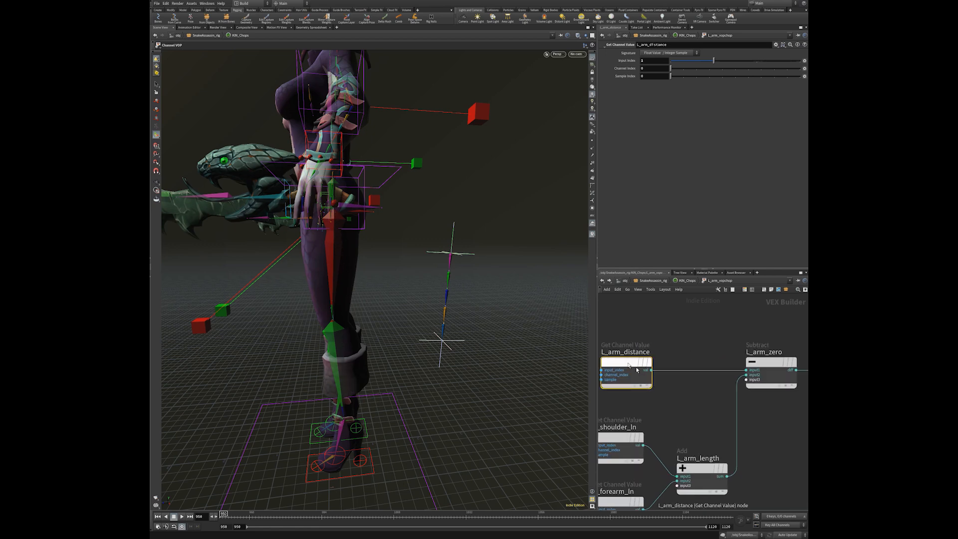
pyautogui.moveTo(627, 363); pyautogui.dragTo(635, 363)
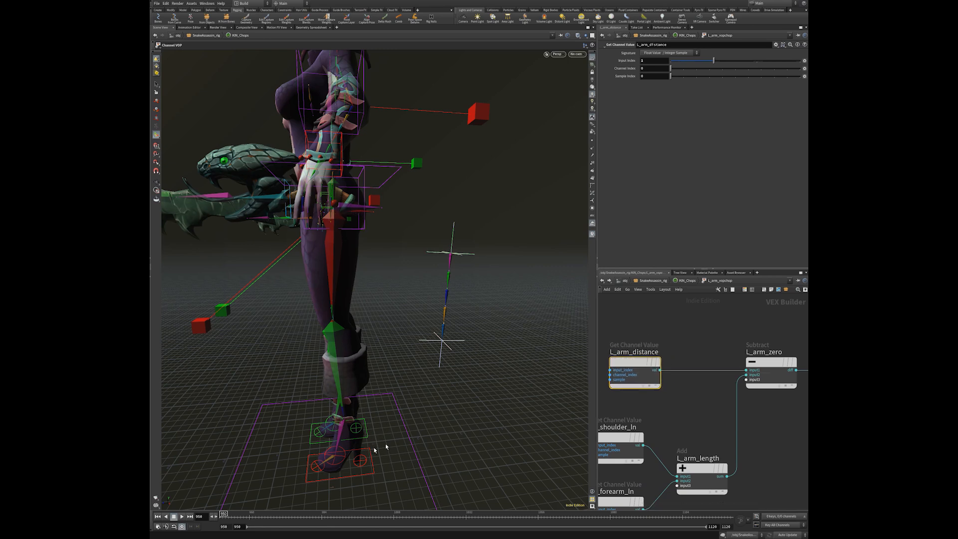
# Examine the input order of the L_arm_zero Subtract node and the multiplier of L_arm_half_mult
pyautogui.moveTo(706, 432); pyautogui.dragTo(666, 392, button='middle')
pyautogui.click(731, 416)
pyautogui.click(733, 344)
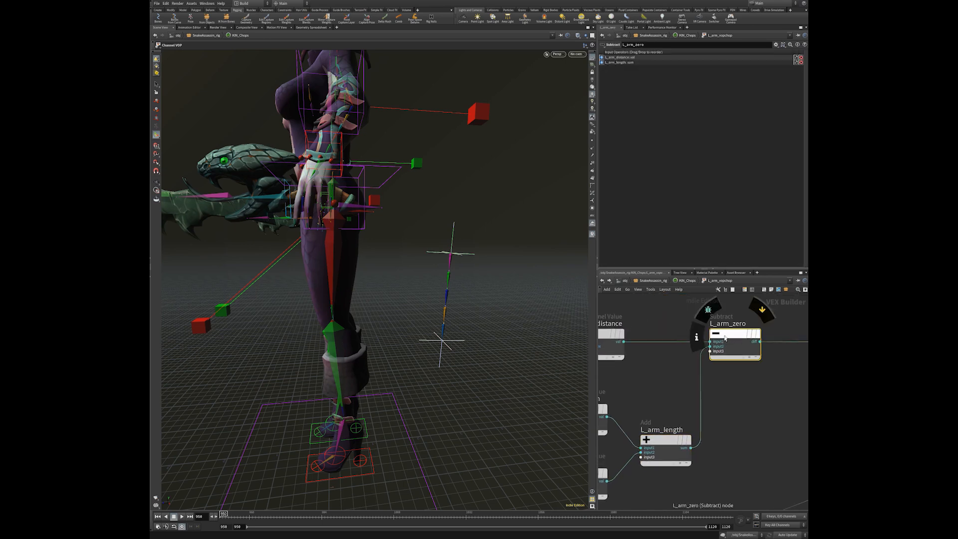
pyautogui.moveTo(768, 394); pyautogui.dragTo(681, 435, button='middle')
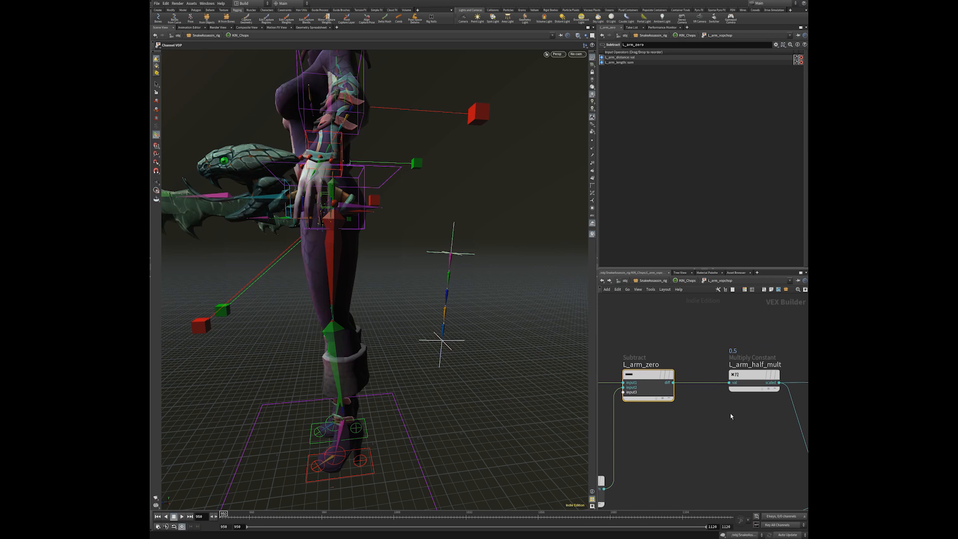
pyautogui.click(747, 372)
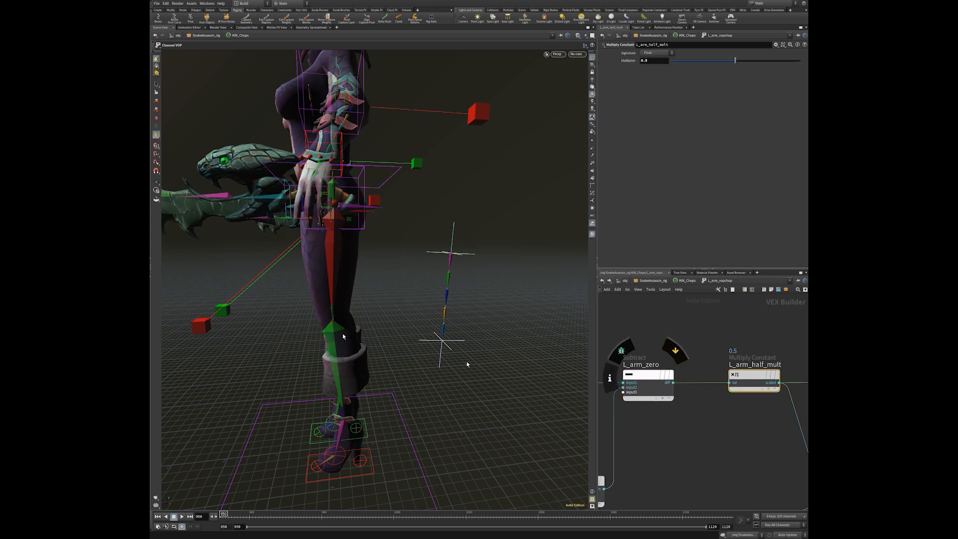
pyautogui.moveTo(741, 450); pyautogui.dragTo(680, 413, button='middle')
# Examine the inputs of the L_arm_mult_factor Add node and trace them back to L_arm_half_mult and global1
pyautogui.moveTo(765, 397); pyautogui.dragTo(713, 367, button='middle')
pyautogui.scroll(-1, 712, 380)
pyautogui.moveTo(680, 352); pyautogui.dragTo(718, 428)
pyautogui.scroll(-2, 656, 416)
pyautogui.moveTo(657, 415); pyautogui.dragTo(767, 384, button='middle')
pyautogui.scroll(-1, 716, 404)
pyautogui.moveTo(717, 405); pyautogui.dragTo(683, 405, button='middle')
pyautogui.scroll(3, 734, 390)
pyautogui.moveTo(752, 352); pyautogui.dragTo(743, 409, button='middle')
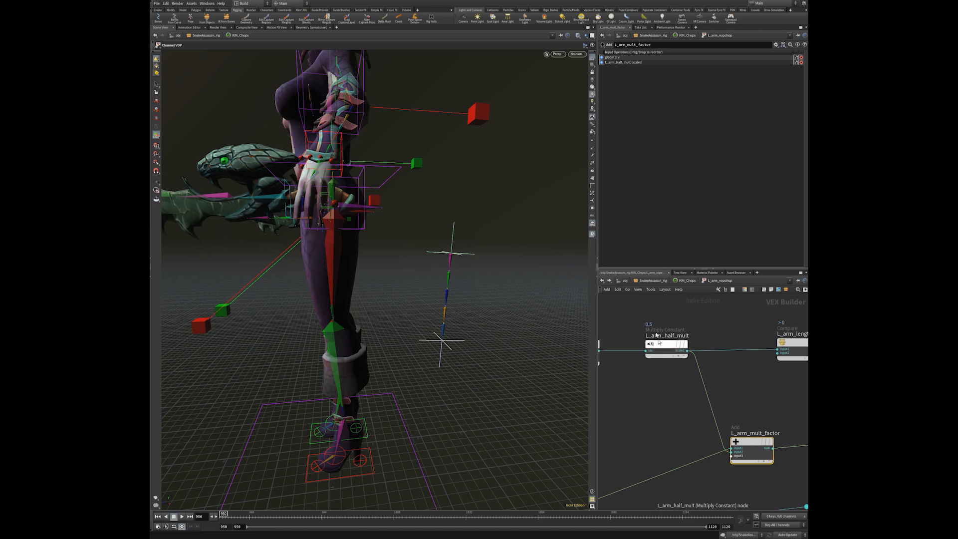
pyautogui.moveTo(599, 349); pyautogui.dragTo(711, 364, button='middle')
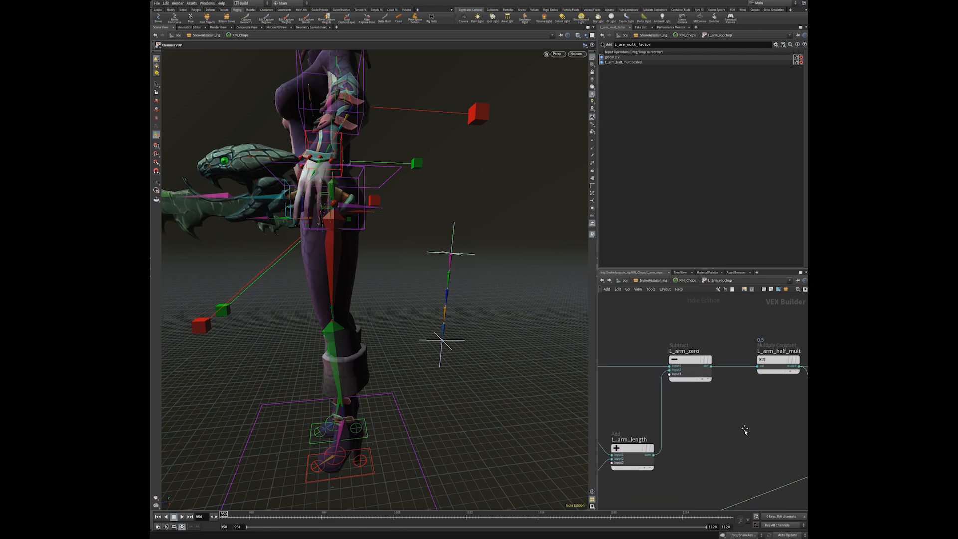
pyautogui.moveTo(758, 441); pyautogui.dragTo(659, 396, button='middle')
pyautogui.scroll(-3, 670, 414)
pyautogui.moveTo(604, 494); pyautogui.dragTo(713, 432, button='middle')
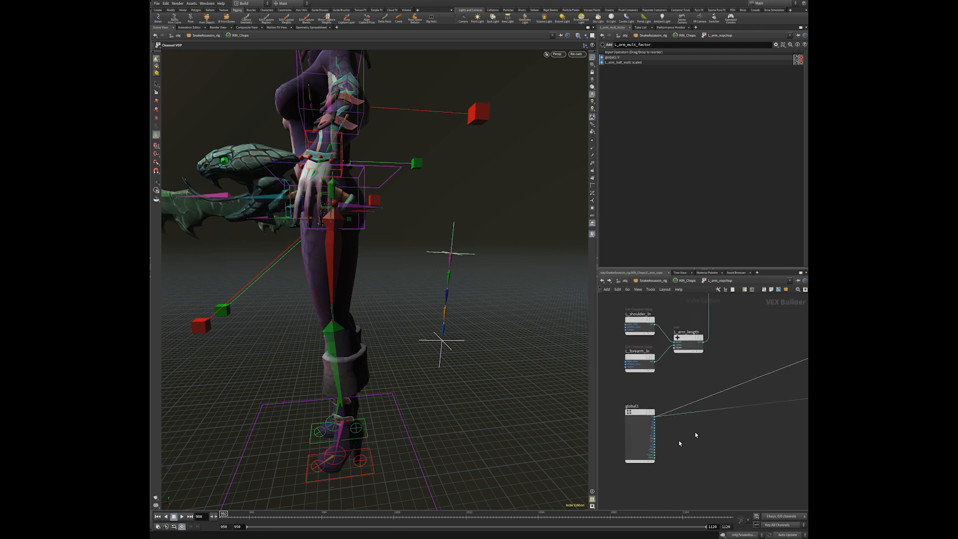
# Examine the sample value output of the global1 Global Variables node
pyautogui.click(643, 416)
pyautogui.scroll(5, 687, 444)
pyautogui.moveTo(697, 428); pyautogui.dragTo(710, 437, button='middle')
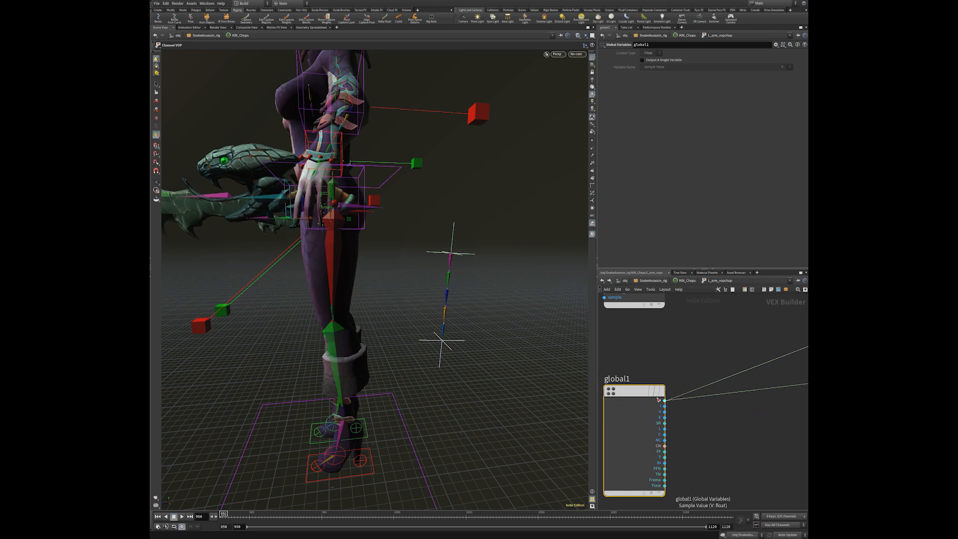
# Examine the Test and Compare to Float settings of L_arm_length_compare, and its incoming connection from L_arm_half_mult
pyautogui.scroll(-4, 755, 423)
pyautogui.moveTo(777, 425); pyautogui.dragTo(654, 462, button='middle')
pyautogui.moveTo(721, 444); pyautogui.dragTo(561, 479, button='middle')
pyautogui.moveTo(697, 425); pyautogui.dragTo(678, 464, button='middle')
pyautogui.moveTo(699, 374)
pyautogui.mouseDown(button='right')
pyautogui.moveTo(693, 391)
pyautogui.moveTo(696, 373)
pyautogui.mouseUp(button='right')
pyautogui.moveTo(695, 374); pyautogui.dragTo(667, 415, button='middle')
pyautogui.click(660, 374)
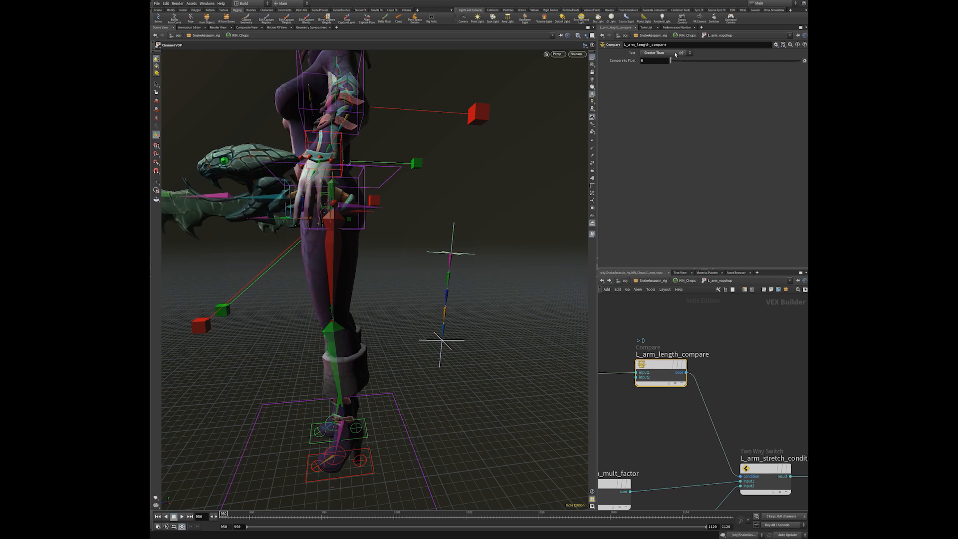
pyautogui.scroll(-3, 681, 324)
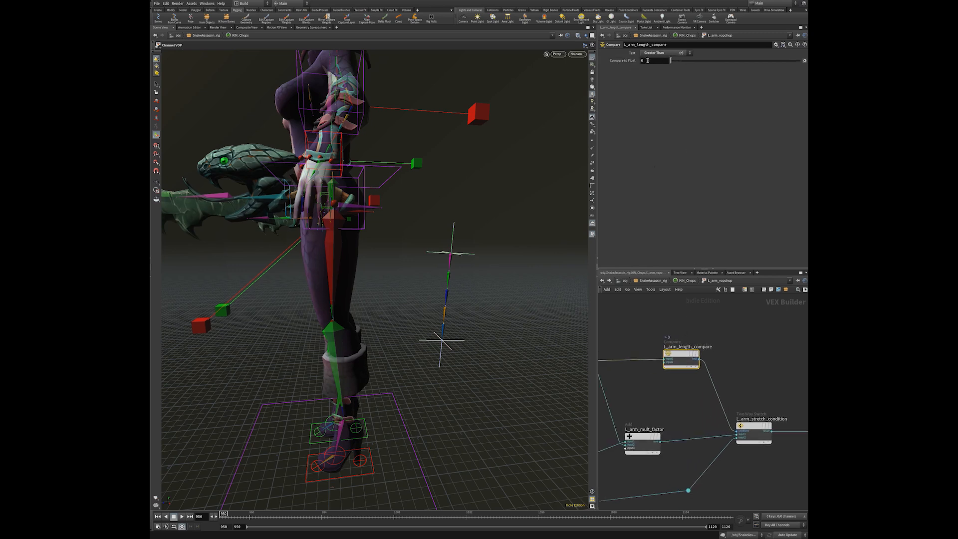
pyautogui.click(657, 61)
pyautogui.moveTo(649, 330); pyautogui.dragTo(778, 350, button='middle')
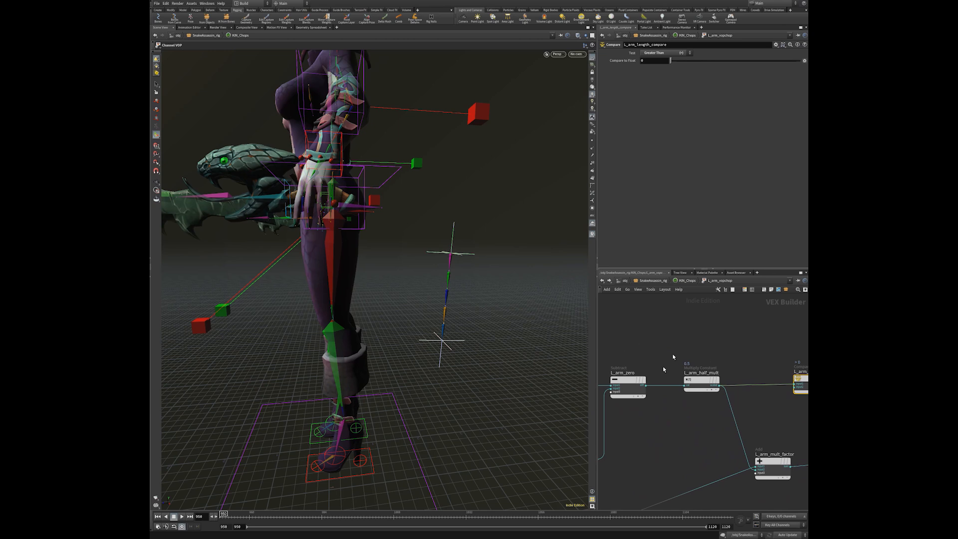
pyautogui.moveTo(737, 359); pyautogui.dragTo(642, 351, button='middle')
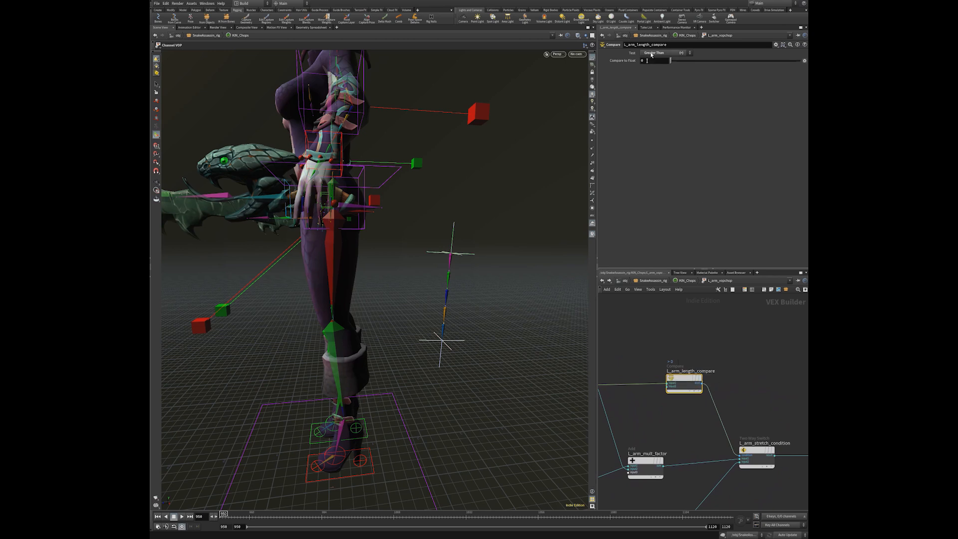
# Examine the Condition setting and inputs of the L_arm_stretch_condition Two Way Switch node
pyautogui.moveTo(748, 427); pyautogui.dragTo(703, 366, button='middle')
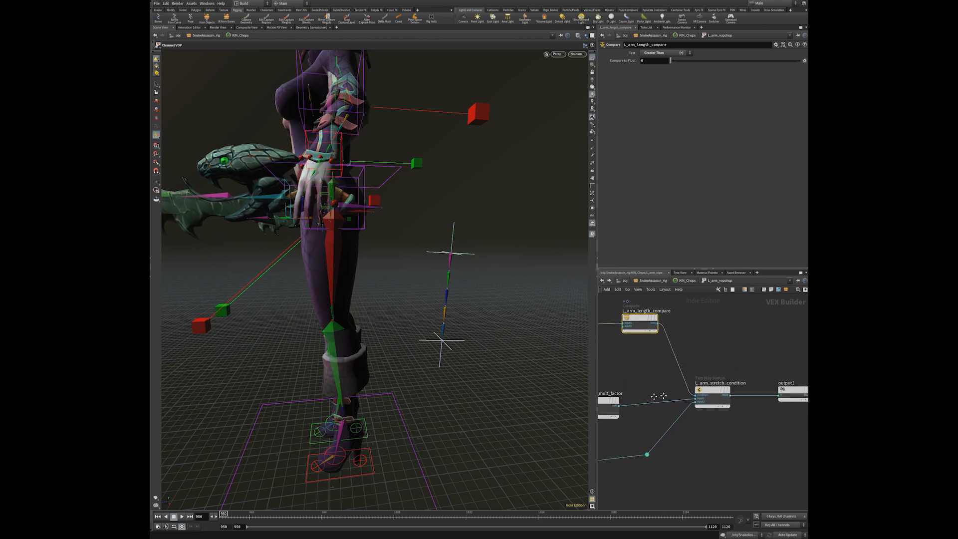
pyautogui.moveTo(657, 400); pyautogui.dragTo(677, 399, button='middle')
pyautogui.click(731, 402)
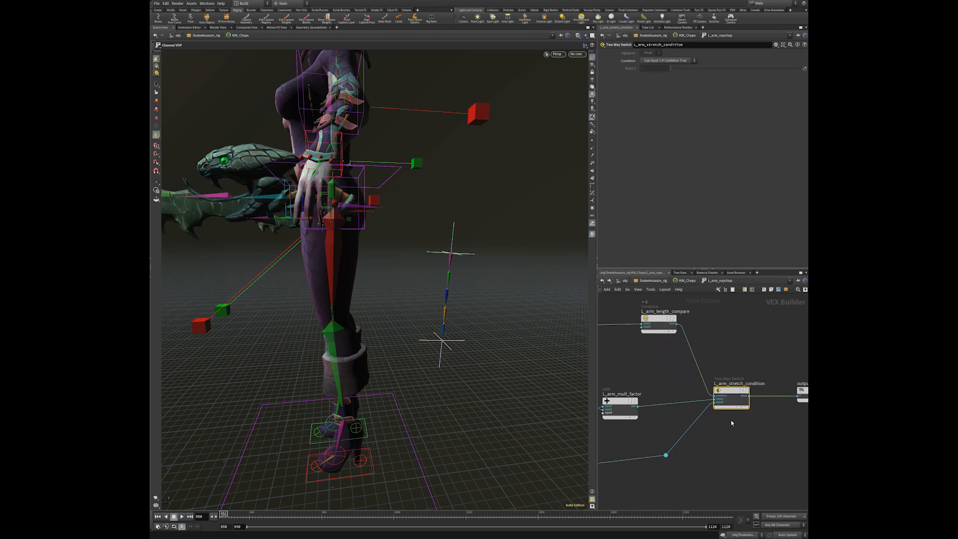
pyautogui.moveTo(741, 355); pyautogui.dragTo(718, 346, button='middle')
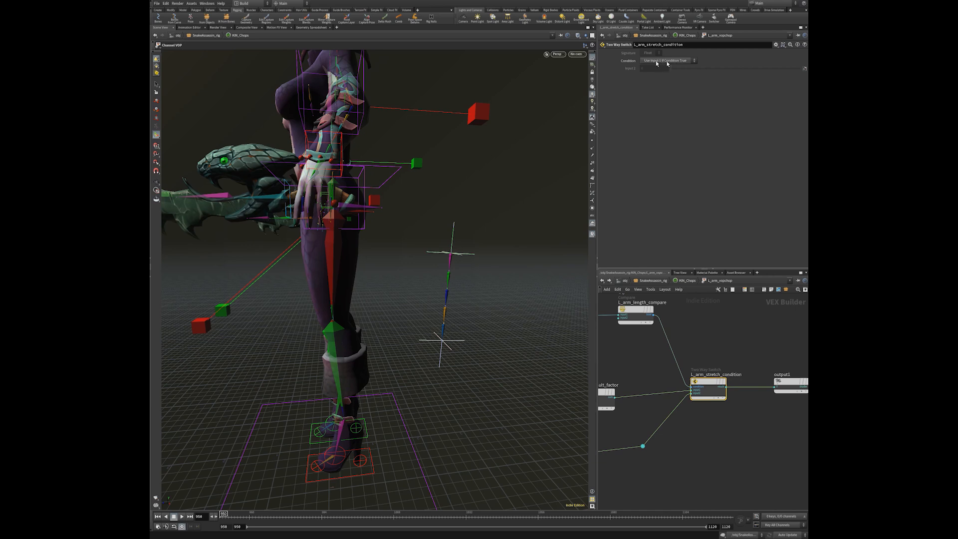
pyautogui.moveTo(705, 345); pyautogui.dragTo(731, 362, button='middle')
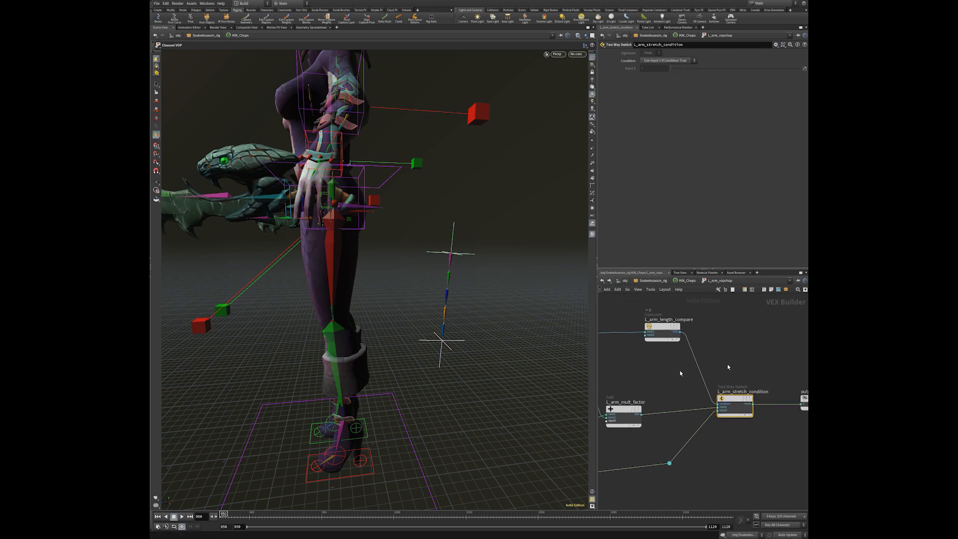
# Recheck the test in L_arm_length_compare, and review how L_arm_zero and L_arm_half_mult feed the L_arm_mult_factor Add node
pyautogui.moveTo(668, 327)
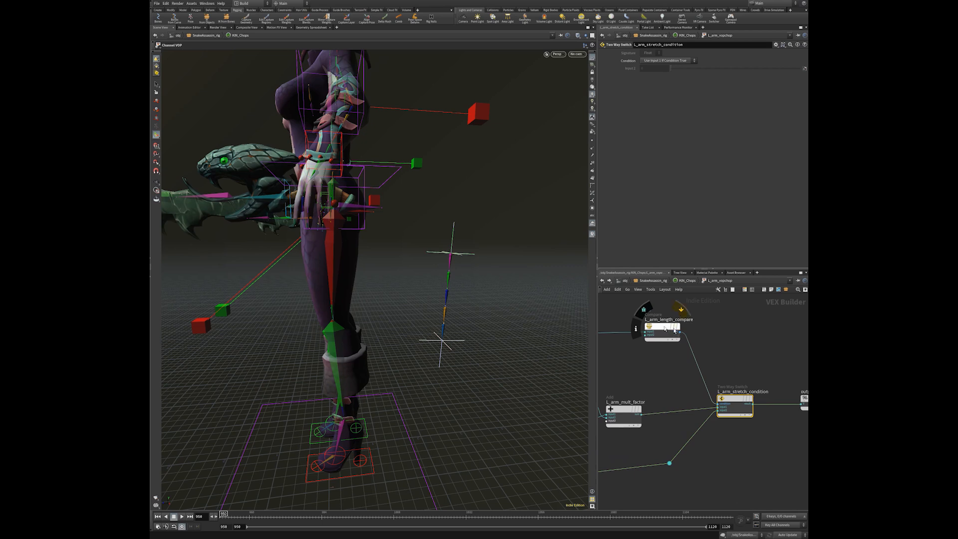
pyautogui.click(662, 329)
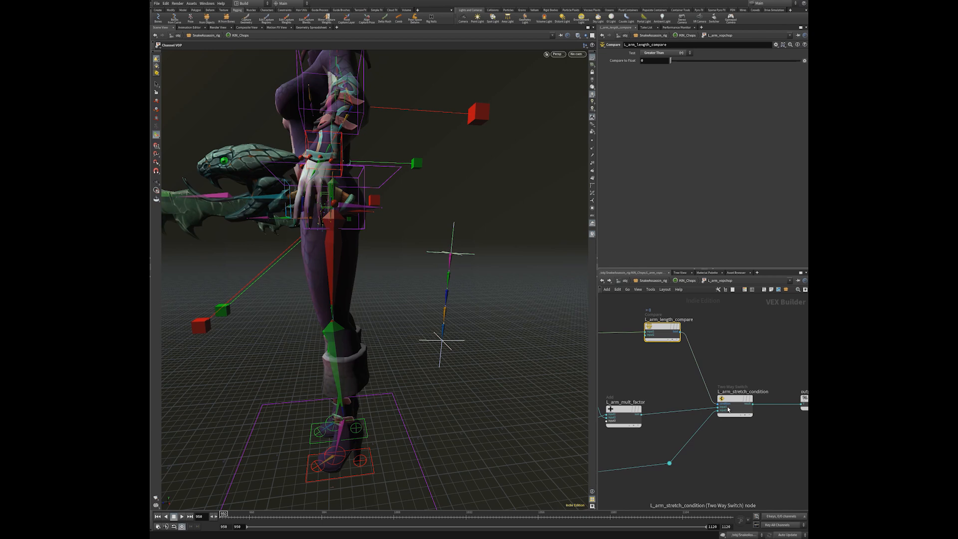
pyautogui.moveTo(659, 391); pyautogui.dragTo(712, 369, button='middle')
pyautogui.moveTo(678, 391)
pyautogui.mouseDown()
pyautogui.moveTo(676, 372)
pyautogui.moveTo(676, 382)
pyautogui.mouseUp()
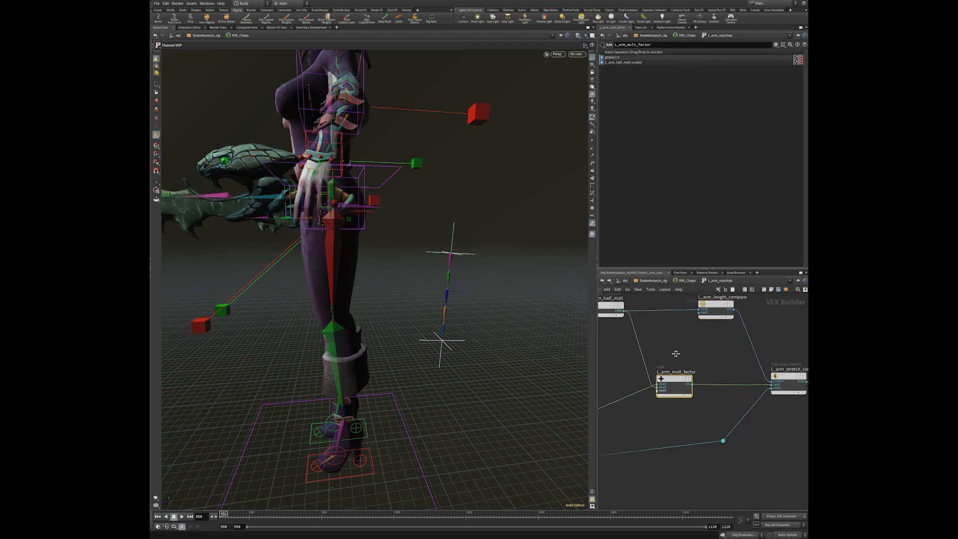
pyautogui.moveTo(676, 357); pyautogui.dragTo(707, 380, button='middle')
pyautogui.moveTo(645, 367); pyautogui.dragTo(683, 378, button='middle')
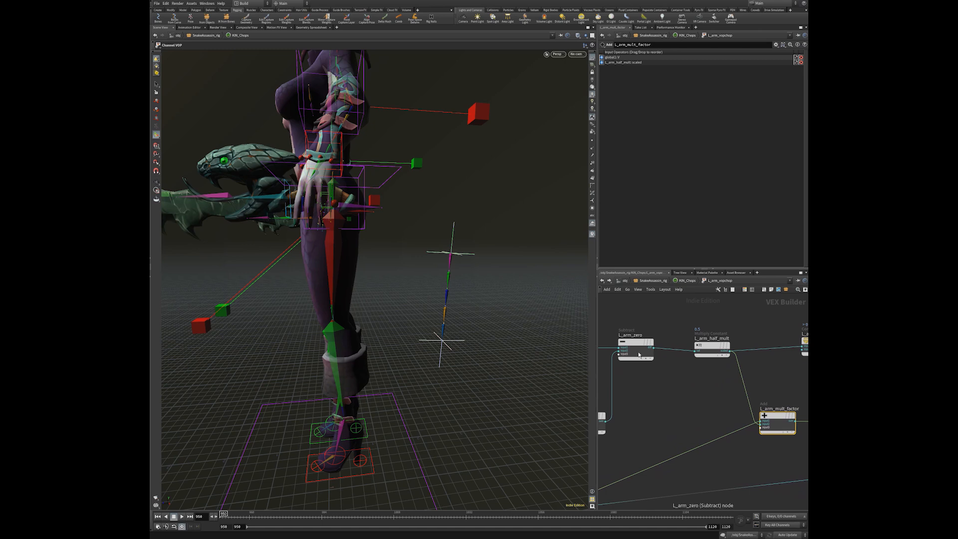
pyautogui.moveTo(633, 342); pyautogui.dragTo(639, 342)
pyautogui.moveTo(640, 342); pyautogui.dragTo(671, 339, button='middle')
pyautogui.moveTo(671, 340)
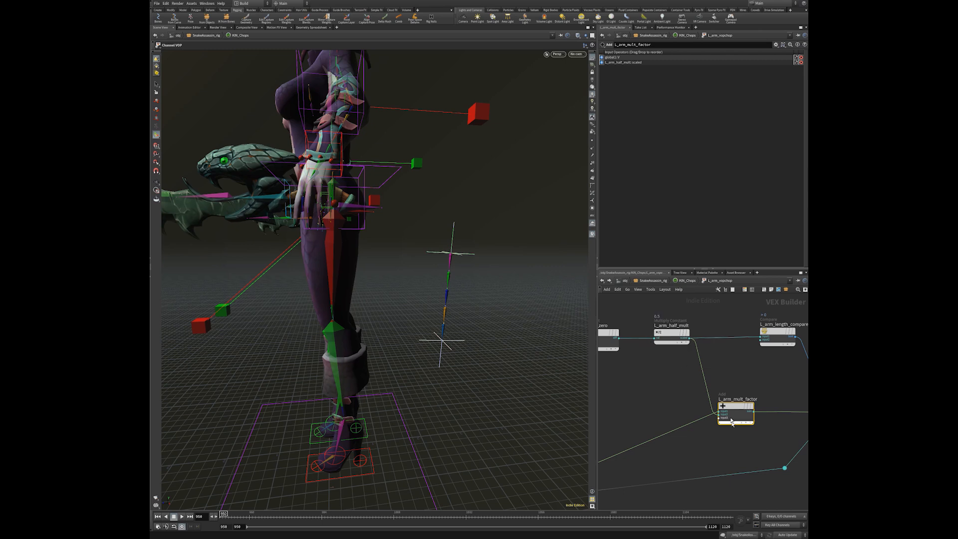
# Trace the global1 output to L_arm_mult_factor and to the second input of L_arm_stretch_condition
pyautogui.scroll(-4, 666, 421)
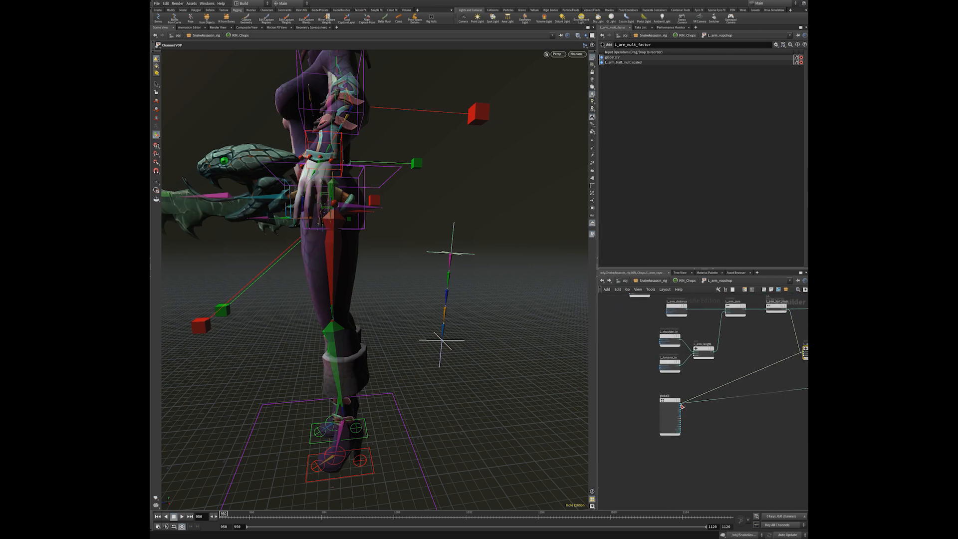
pyautogui.scroll(3, 682, 406)
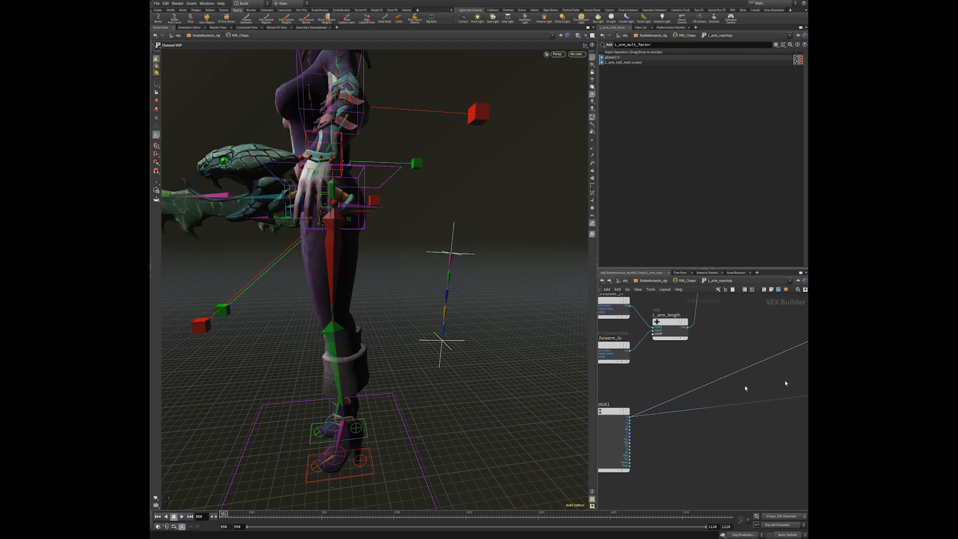
pyautogui.moveTo(745, 388); pyautogui.dragTo(651, 427, button='middle')
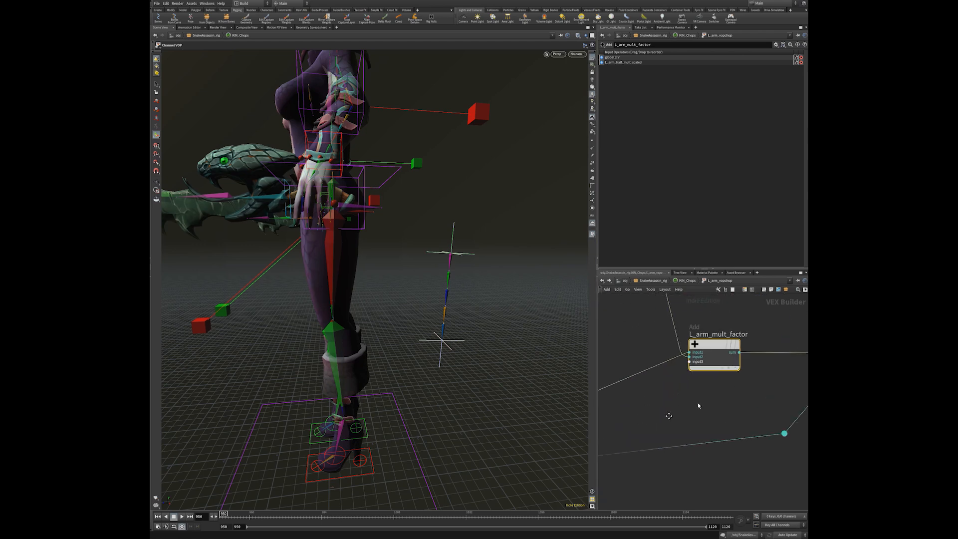
pyautogui.scroll(2, 698, 402)
pyautogui.scroll(-2, 711, 356)
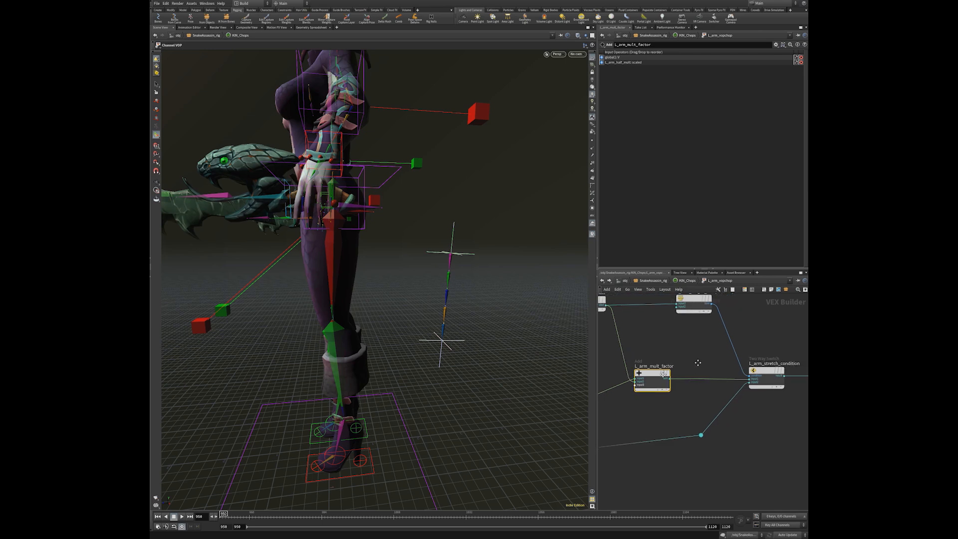
pyautogui.moveTo(719, 386)
pyautogui.scroll(2, 721, 381)
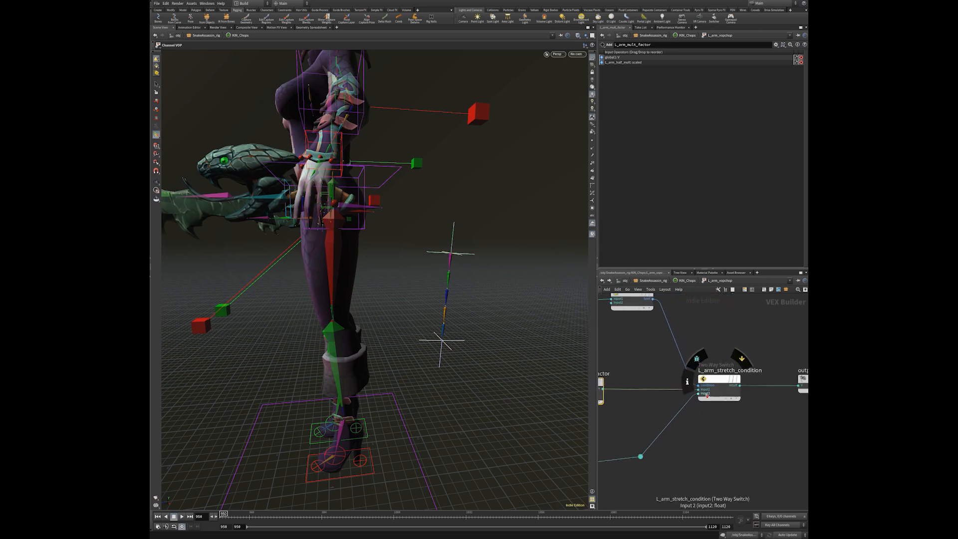
# Recheck the Condition setting of L_arm_stretch_condition, and trace its second input back to the global1 node
pyautogui.click(719, 319)
pyautogui.click(722, 382)
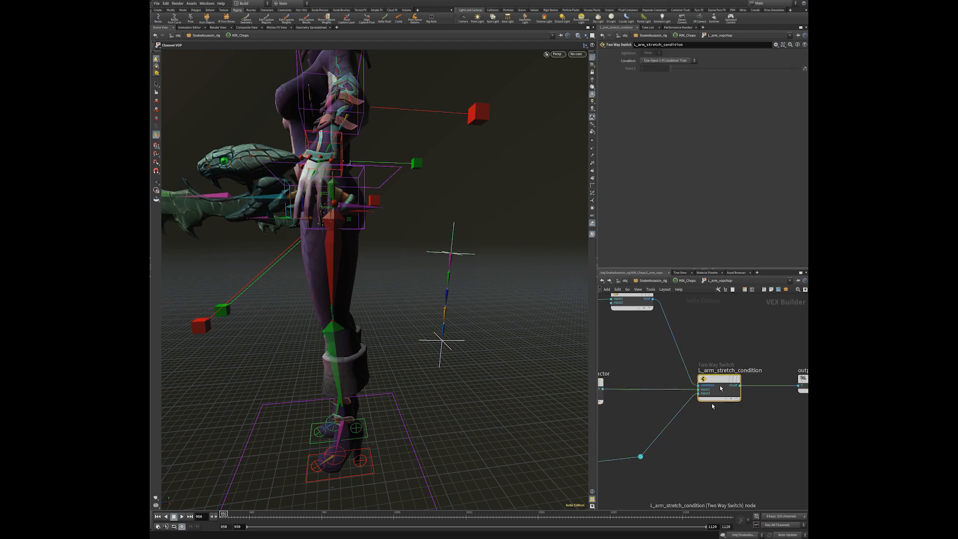
pyautogui.scroll(1, 694, 432)
pyautogui.scroll(-3, 672, 398)
pyautogui.moveTo(635, 452); pyautogui.dragTo(779, 418, button='middle')
pyautogui.moveTo(680, 428); pyautogui.dragTo(764, 418, button='middle')
pyautogui.scroll(3, 766, 420)
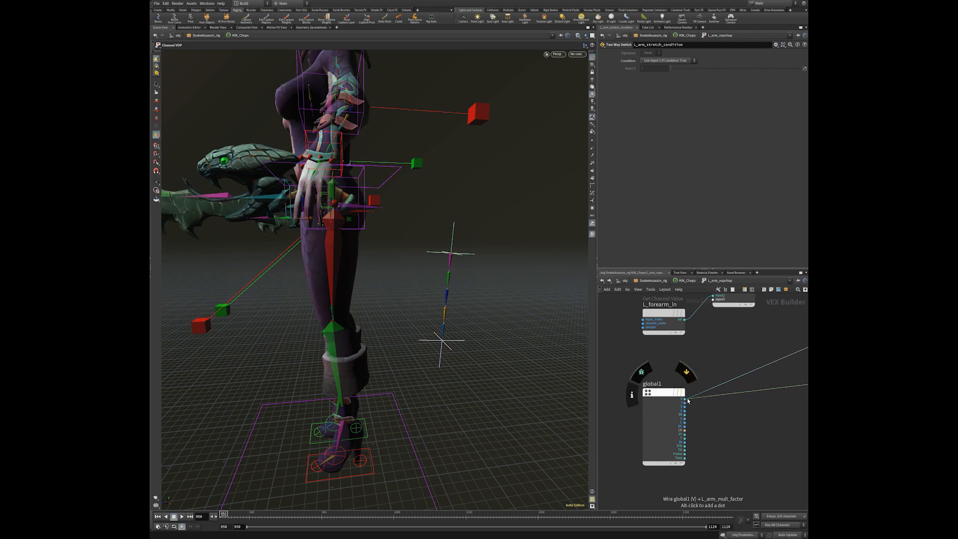
# Follow the wires forward from global1 to see how the L_arm_stretch_condition result feeds output1
pyautogui.scroll(-2, 738, 415)
pyautogui.moveTo(743, 415); pyautogui.dragTo(641, 432, button='middle')
pyautogui.moveTo(708, 420); pyautogui.dragTo(651, 430, button='middle')
pyautogui.scroll(3, 769, 397)
pyautogui.moveTo(770, 398); pyautogui.dragTo(691, 420, button='middle')
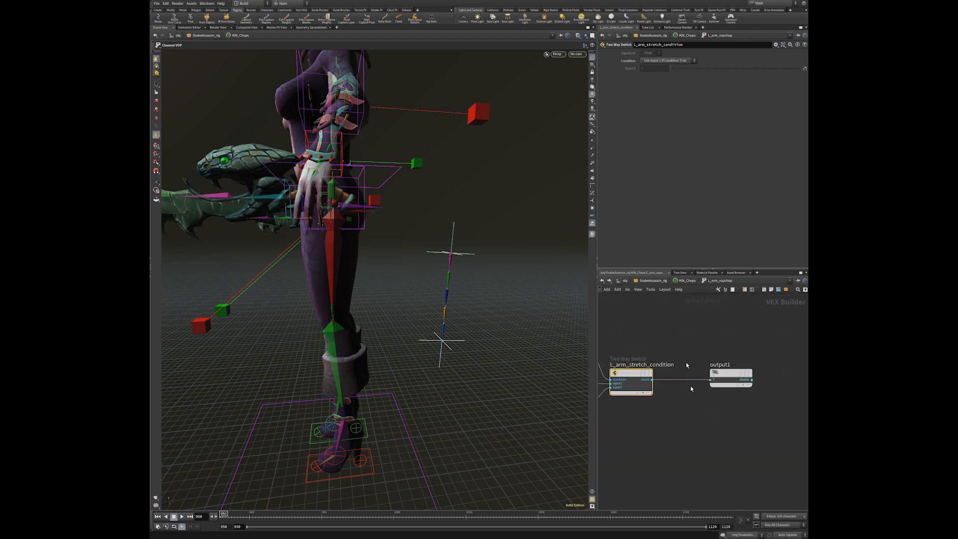
pyautogui.moveTo(732, 374); pyautogui.dragTo(728, 377)
# Return to the KIN_Chops network, and examine the OUT_l_arm_stretchyIK null fed by L_arm_vopchop
pyautogui.press('u')
pyautogui.scroll(-1, 723, 394)
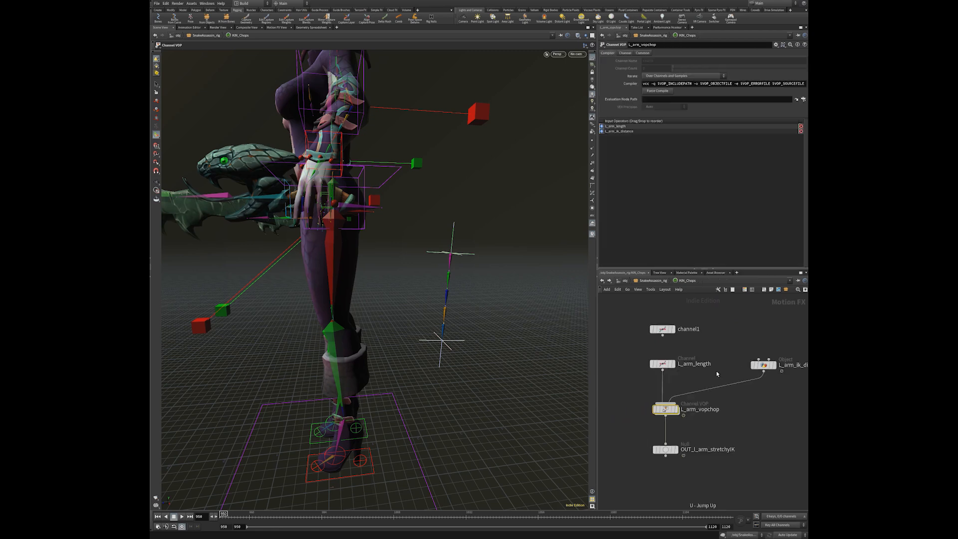
pyautogui.scroll(3, 704, 439)
pyautogui.moveTo(663, 425); pyautogui.dragTo(664, 412)
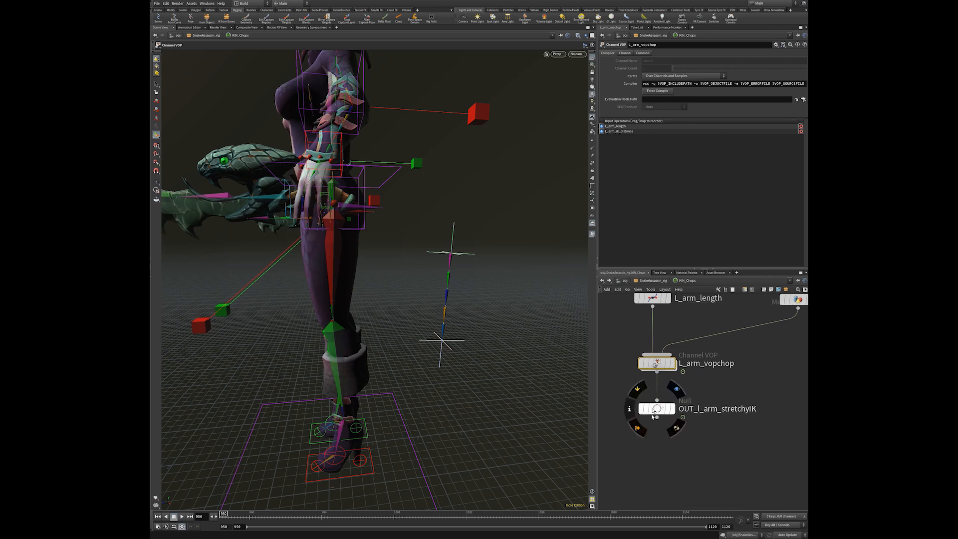
pyautogui.click(660, 409)
pyautogui.moveTo(699, 390); pyautogui.dragTo(705, 418, button='middle')
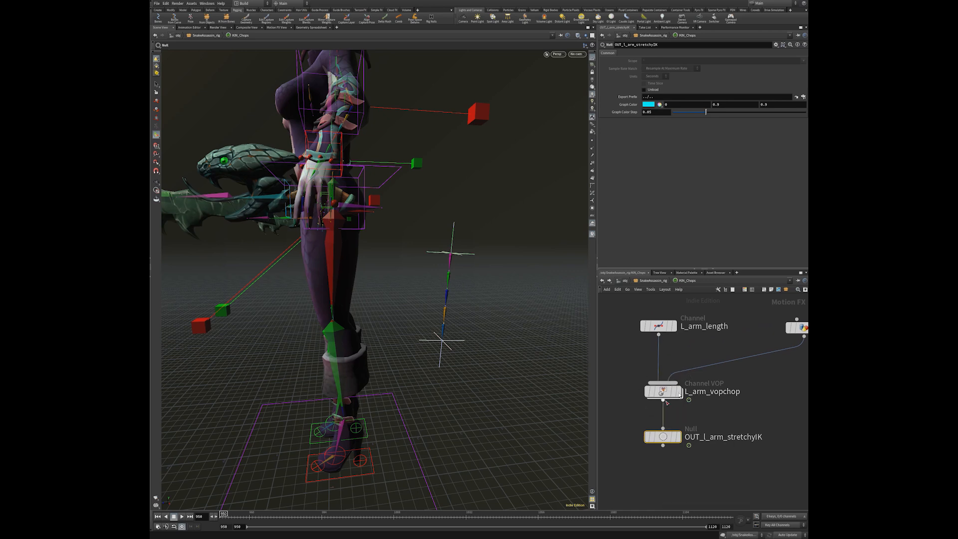
pyautogui.moveTo(664, 444); pyautogui.dragTo(663, 446)
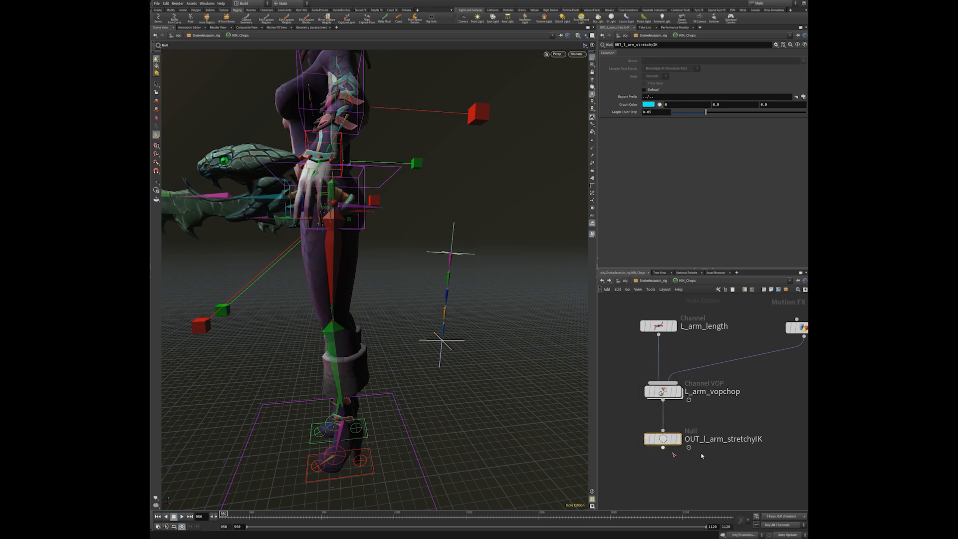
# Examine the shoulder and forearm channel names in the L_arm_length Channel node
pyautogui.click(653, 326)
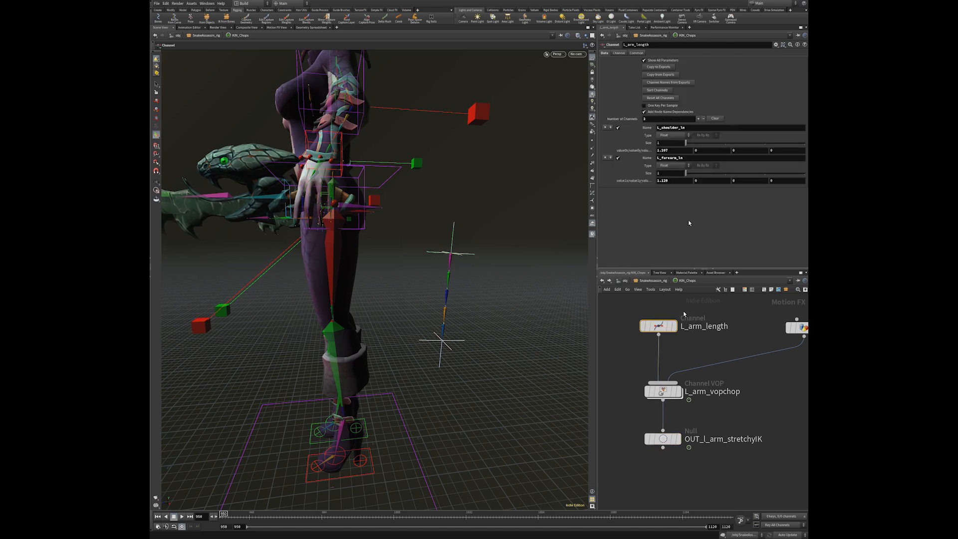
pyautogui.click(697, 128)
pyautogui.click(698, 157)
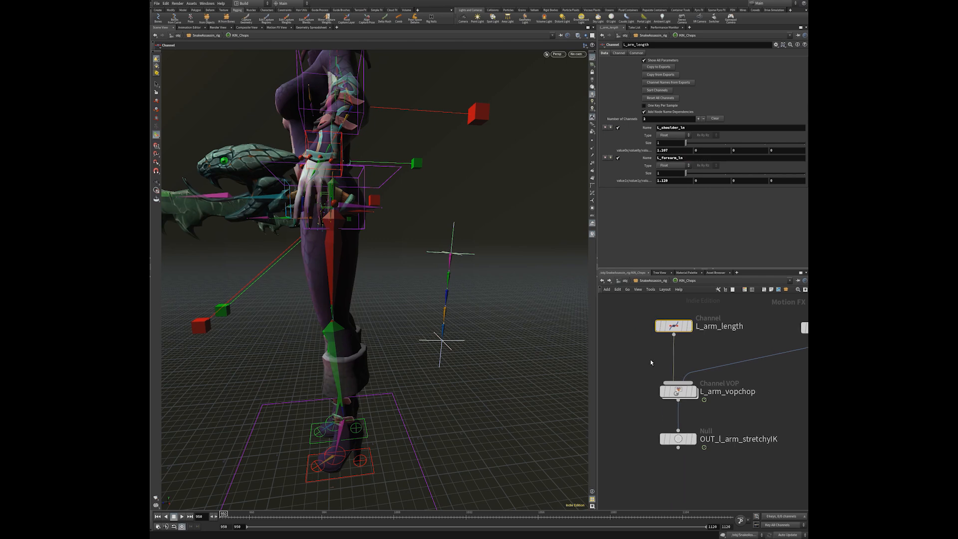
# Examine the Bone Length expression of L_leg_bone_2, highlighting its KIN_Chops path, stretchyIK output null and shin channel name
pyautogui.press('u')
pyautogui.click(337, 341)
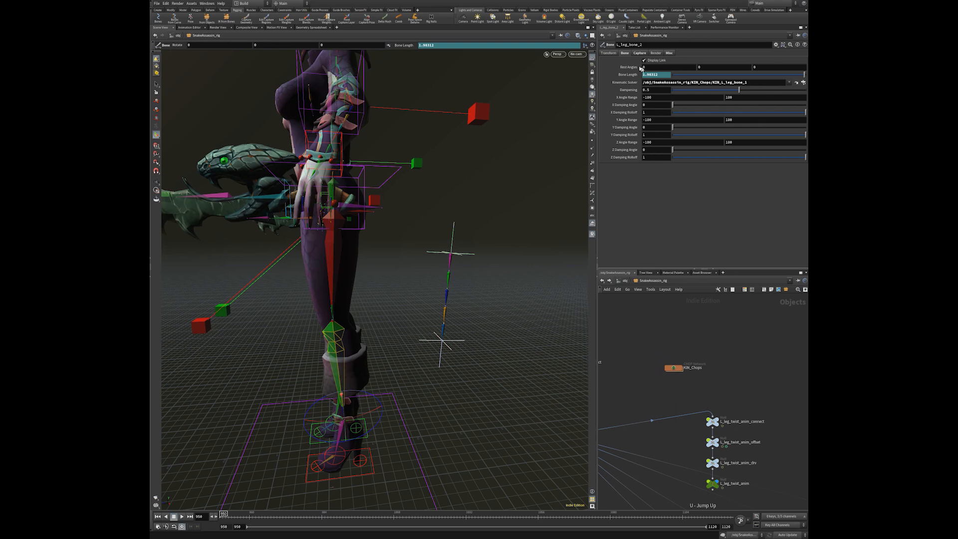
pyautogui.click(633, 76)
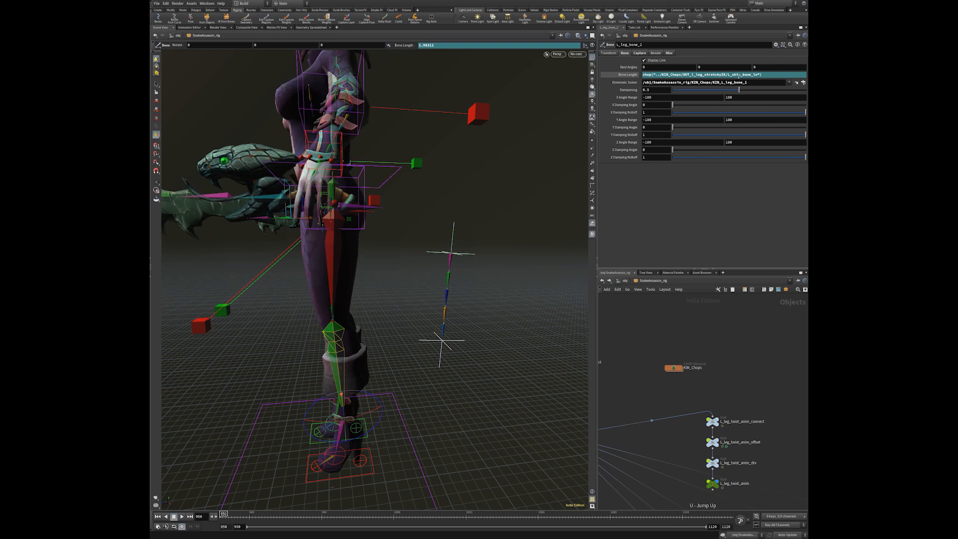
pyautogui.doubleClick(650, 75)
pyautogui.click(688, 77)
pyautogui.moveTo(658, 74); pyautogui.dragTo(691, 75)
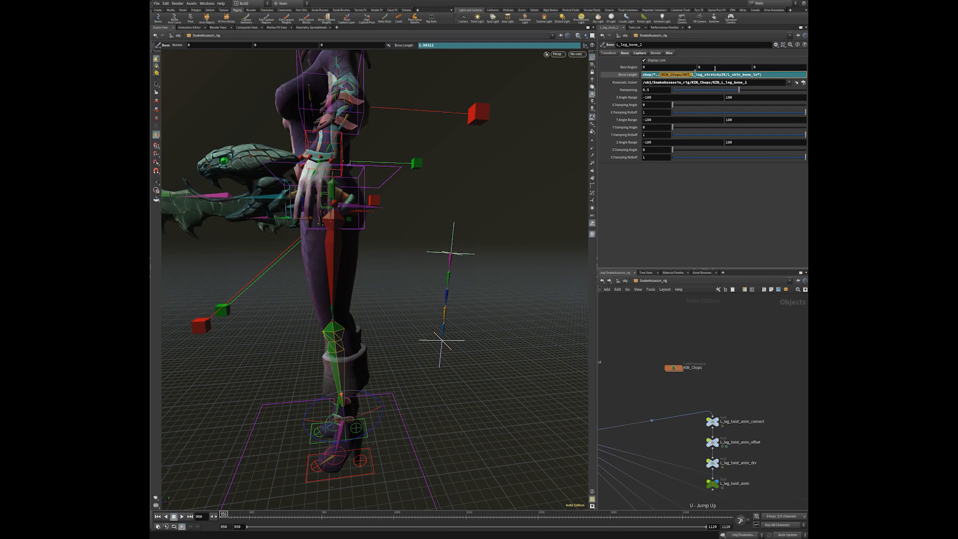
pyautogui.scroll(3, 671, 370)
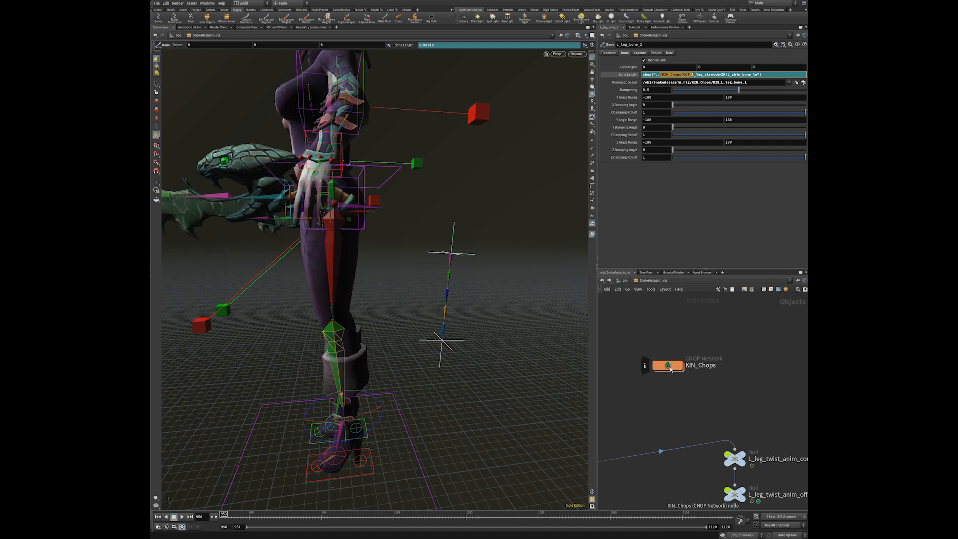
pyautogui.click(680, 74)
pyautogui.moveTo(682, 74); pyautogui.dragTo(736, 75)
pyautogui.click(736, 74)
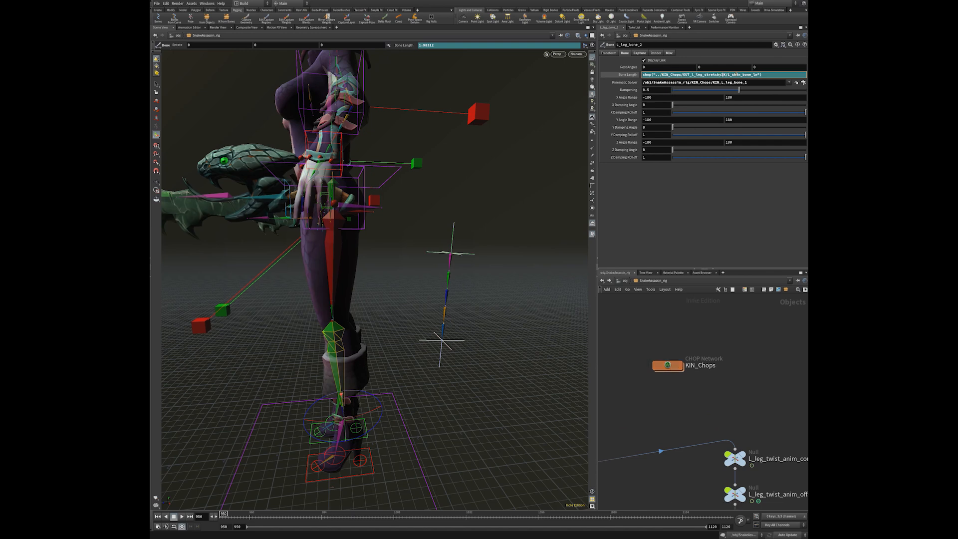
pyautogui.moveTo(727, 74); pyautogui.dragTo(758, 75)
# Reopen KIN_Chops and highlight the two channel names in L_arm_length to compare them with the bone expression
pyautogui.doubleClick(668, 367)
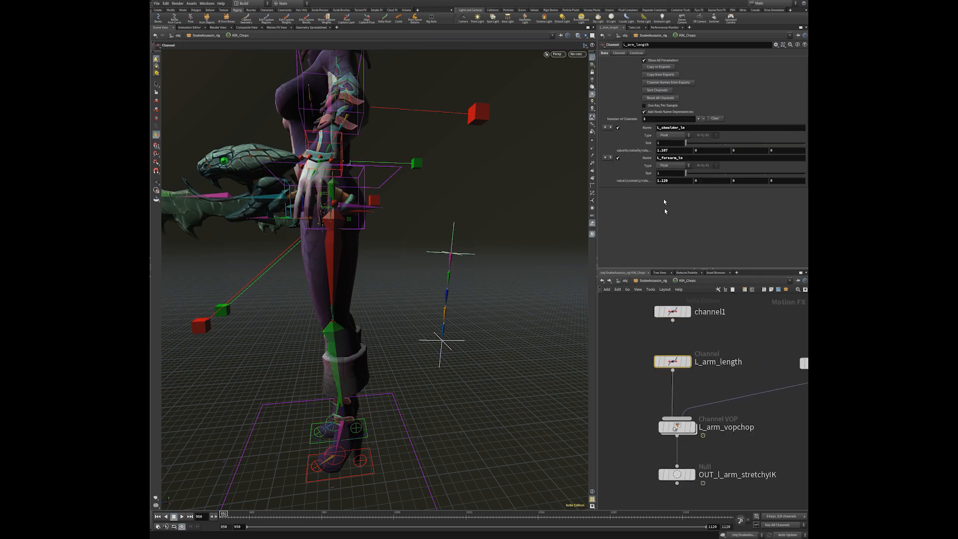
pyautogui.doubleClick(658, 128)
pyautogui.doubleClick(660, 158)
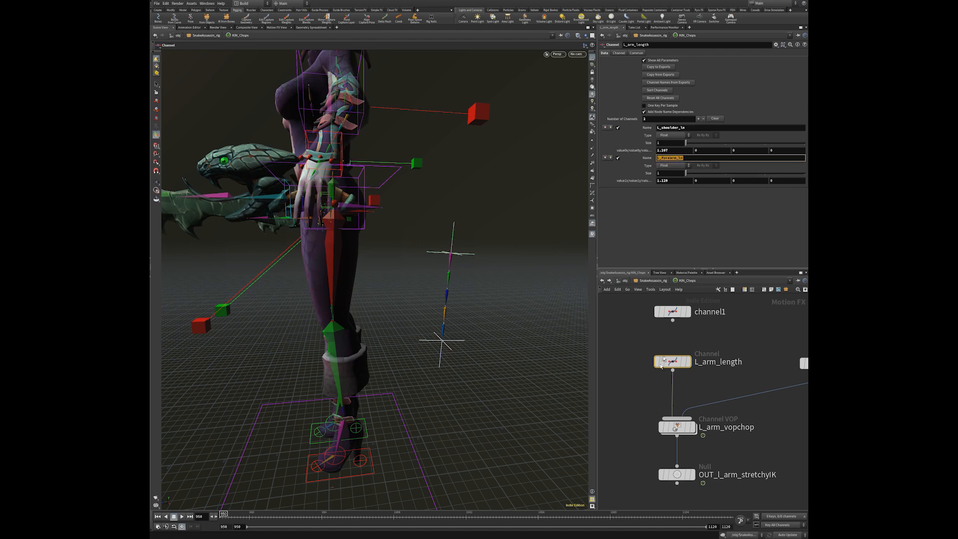
# Inspect the thigh channel name in the Bone Length expression of L_leg_bone_1, and compare it with L_leg_bone_2
pyautogui.press('u')
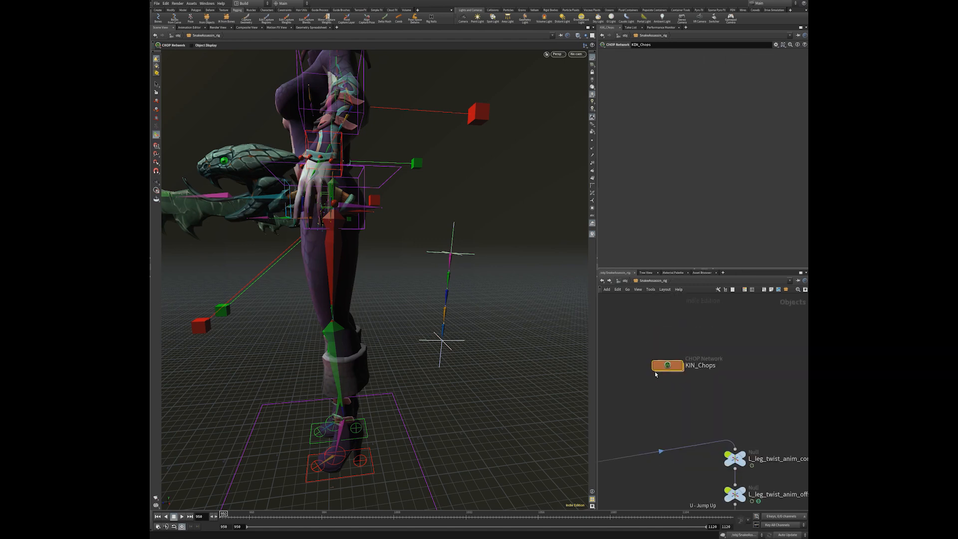
pyautogui.click(338, 284)
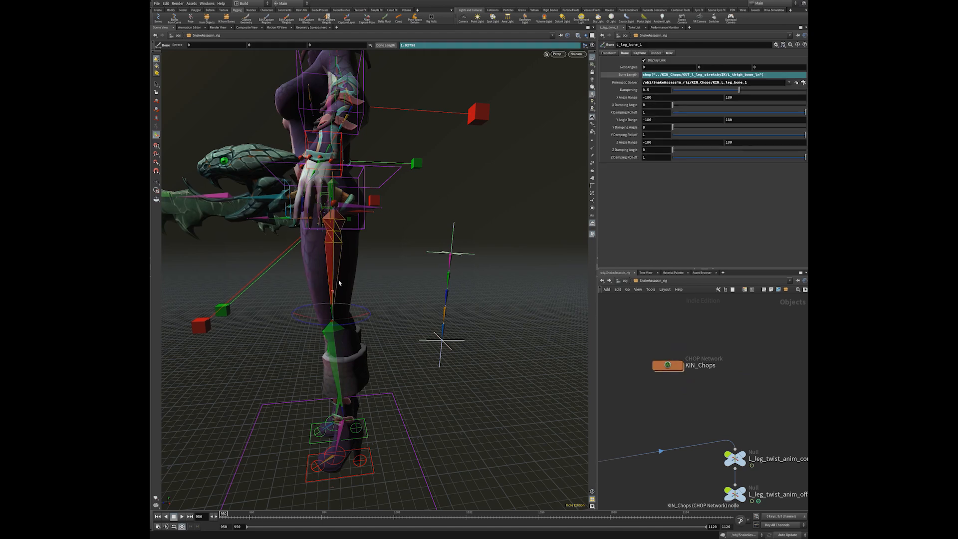
pyautogui.moveTo(729, 75); pyautogui.dragTo(757, 75)
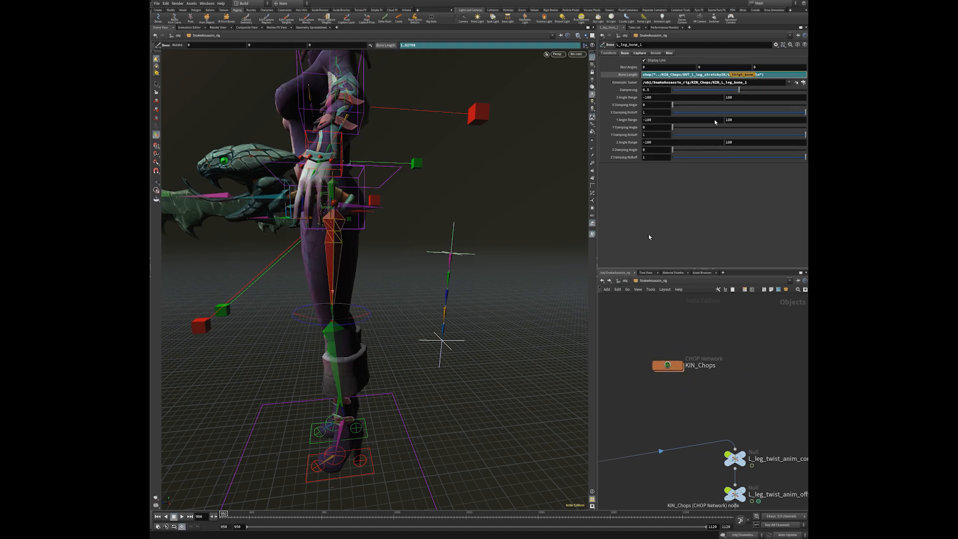
pyautogui.click(338, 339)
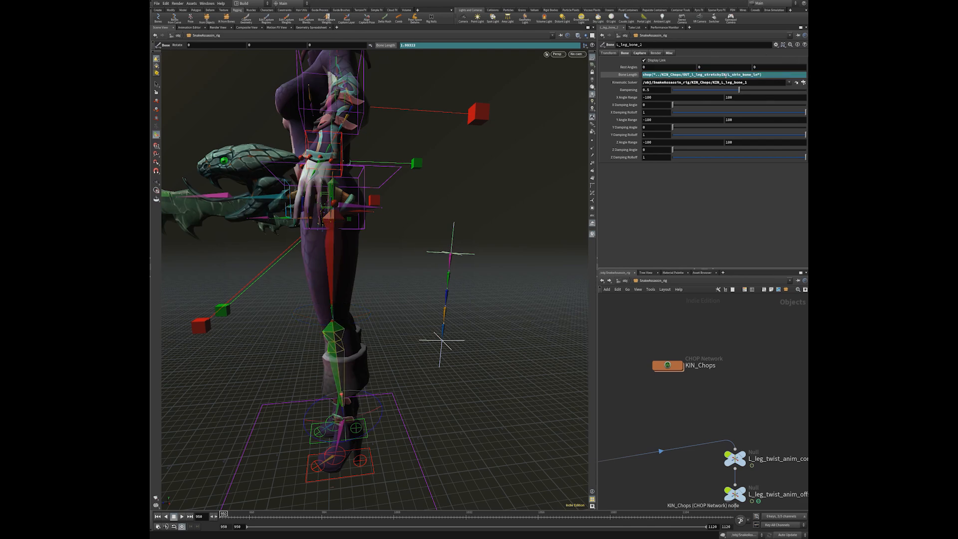
# Try moving the left foot IK control L_leg_ik_anim to demonstrate the leg's behaviour, and undo the move
pyautogui.click(362, 475)
pyautogui.moveTo(362, 475); pyautogui.dragTo(368, 349)
pyautogui.moveTo(351, 392)
pyautogui.mouseDown()
pyautogui.moveTo(346, 453)
pyautogui.moveTo(382, 333)
pyautogui.moveTo(365, 499)
pyautogui.moveTo(353, 439)
pyautogui.moveTo(363, 381)
pyautogui.mouseUp()
pyautogui.hotkey('ctrl', 'z')
# Review the whole character with its rig controls from several angles, along with the rig's object network
pyautogui.scroll(-3, 719, 424)
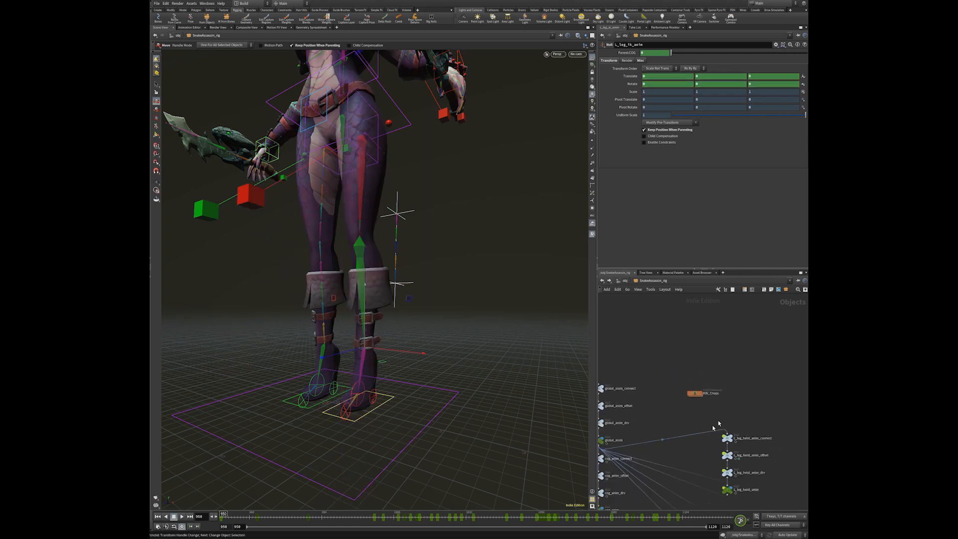
pyautogui.moveTo(692, 462); pyautogui.dragTo(696, 391, button='middle')
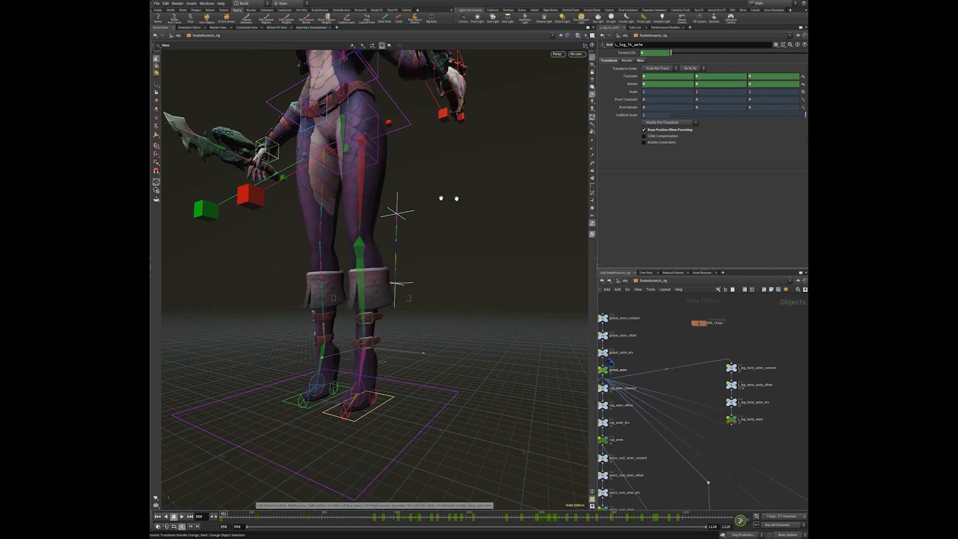
pyautogui.keyDown('alt'); pyautogui.moveTo(449, 199); pyautogui.dragTo(331, 197, button='right'); pyautogui.keyUp('alt')
pyautogui.keyDown('alt'); pyautogui.moveTo(331, 197); pyautogui.dragTo(356, 166, button='middle'); pyautogui.keyUp('alt')
pyautogui.keyDown('alt'); pyautogui.moveTo(357, 166); pyautogui.dragTo(444, 268); pyautogui.keyUp('alt')
pyautogui.press('t')
pyautogui.press('h')
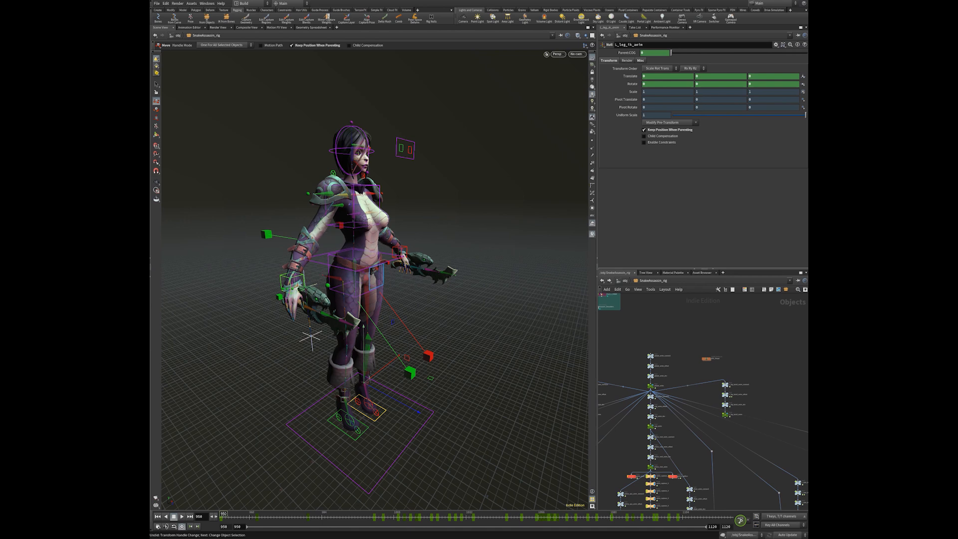
pyautogui.keyDown('alt'); pyautogui.moveTo(466, 220); pyautogui.dragTo(393, 251); pyautogui.keyUp('alt')
pyautogui.keyDown('alt'); pyautogui.moveTo(393, 252); pyautogui.dragTo(424, 316, button='right'); pyautogui.keyUp('alt')
pyautogui.keyDown('alt'); pyautogui.moveTo(423, 317); pyautogui.dragTo(498, 266, button='middle'); pyautogui.keyUp('alt')
pyautogui.keyDown('alt'); pyautogui.moveTo(498, 272); pyautogui.dragTo(478, 314); pyautogui.keyUp('alt')
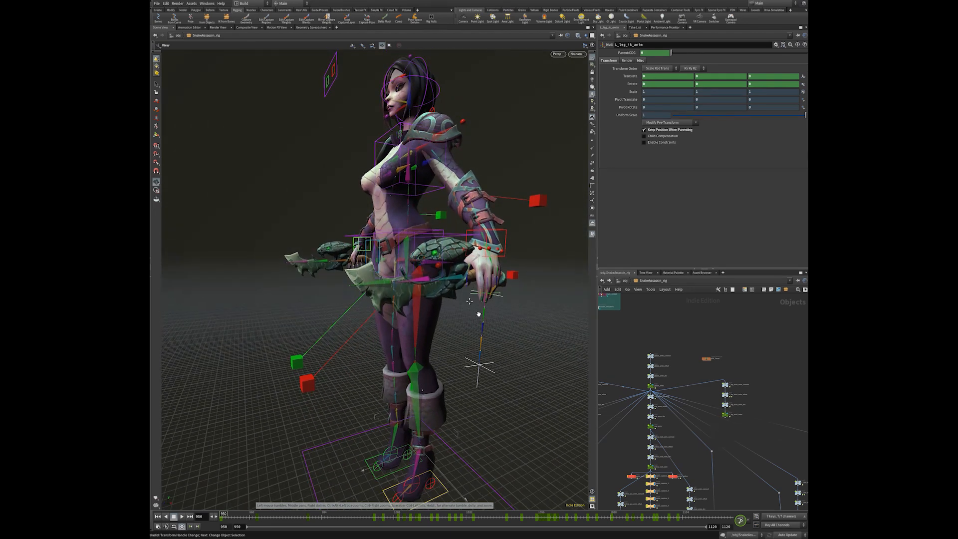
pyautogui.keyDown('alt'); pyautogui.moveTo(479, 315); pyautogui.dragTo(444, 305, button='middle'); pyautogui.keyUp('alt')
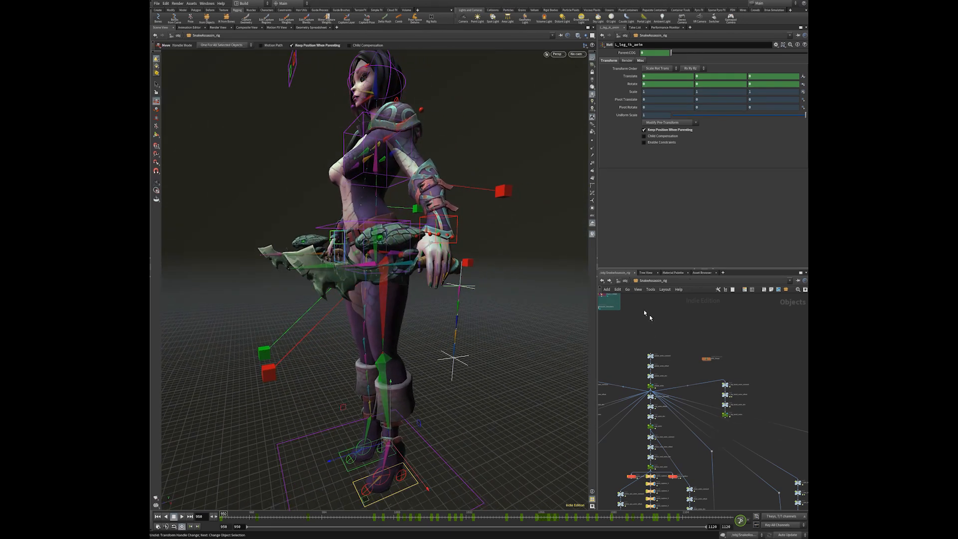
pyautogui.keyDown('alt'); pyautogui.moveTo(381, 239); pyautogui.dragTo(464, 244); pyautogui.keyUp('alt')
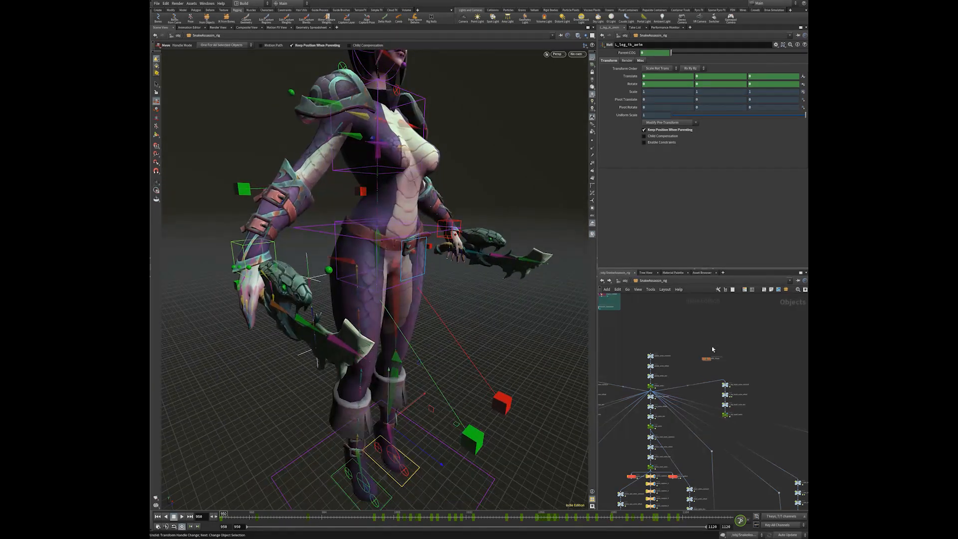
pyautogui.moveTo(683, 334)
pyautogui.mouseDown(button='middle')
pyautogui.moveTo(702, 316)
pyautogui.moveTo(687, 332)
pyautogui.mouseUp(button='middle')
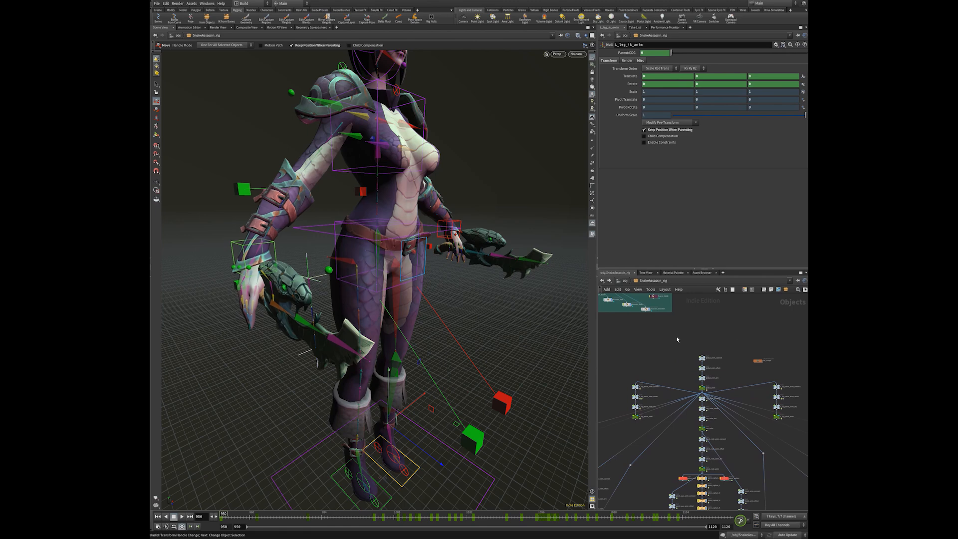
# Show the network's group list, and toggle the display of the Controls group off and back on
pyautogui.hotkey('shift', 'z')
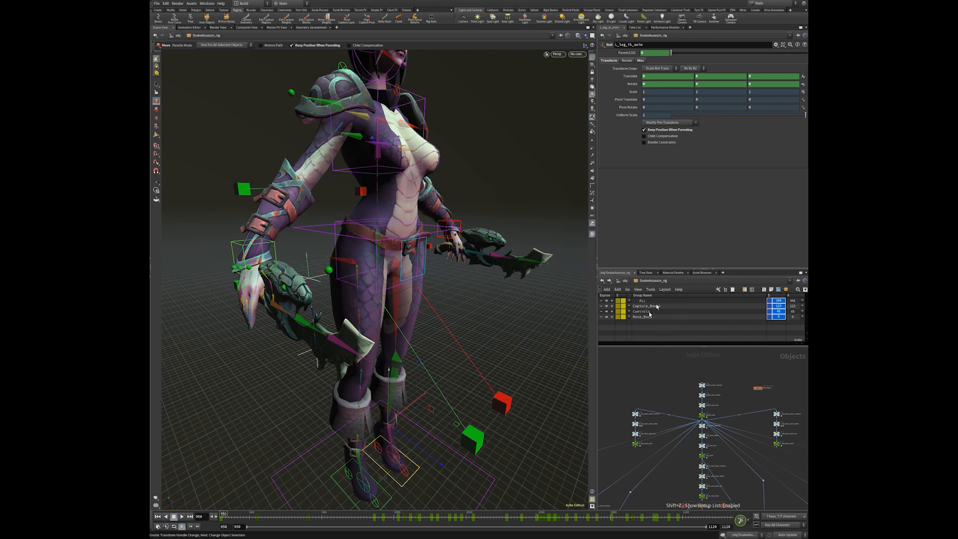
pyautogui.click(768, 311)
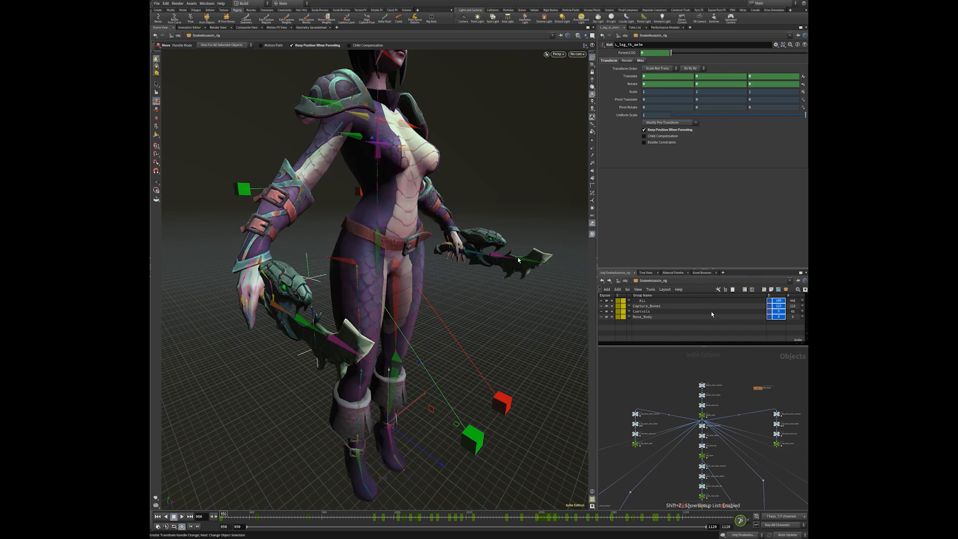
pyautogui.click(778, 311)
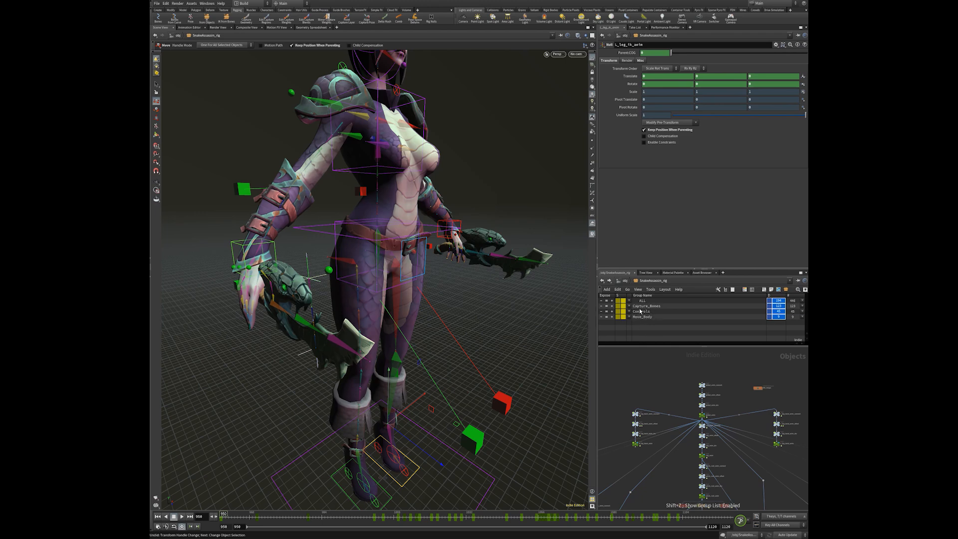
# Create a node group from the selected L_leg_ik_anim, and check the new group's membership options with cog_anim selected
pyautogui.click(607, 290)
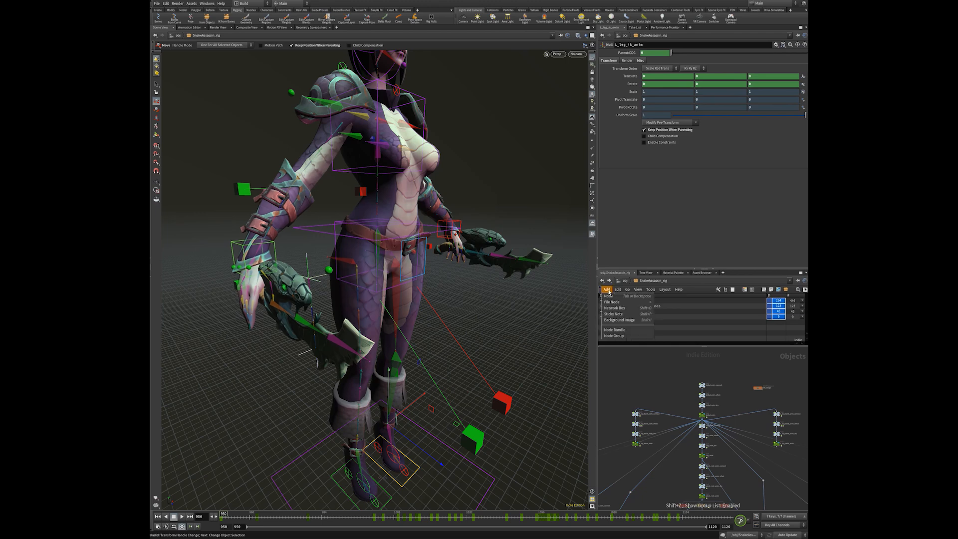
pyautogui.click(621, 336)
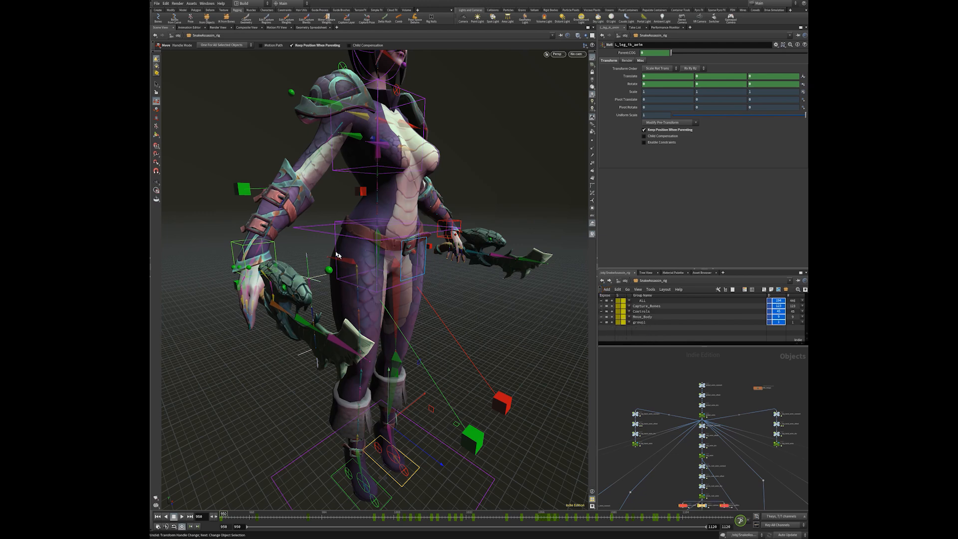
pyautogui.click(326, 232)
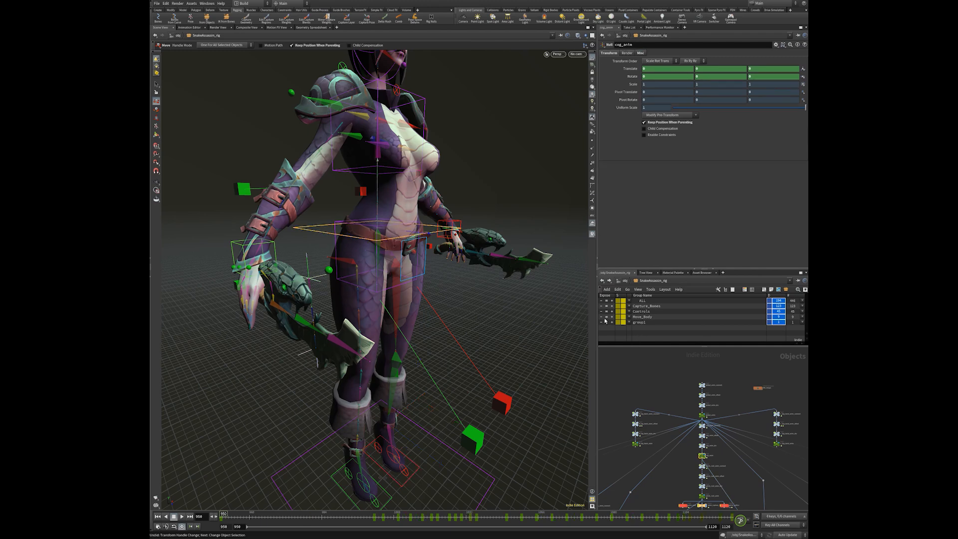
pyautogui.rightClick(630, 323)
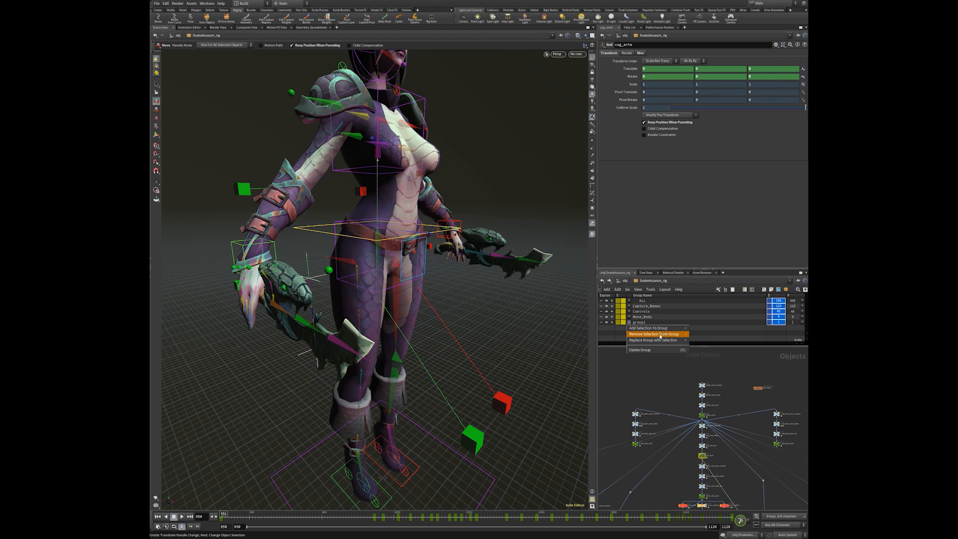
pyautogui.click(628, 388)
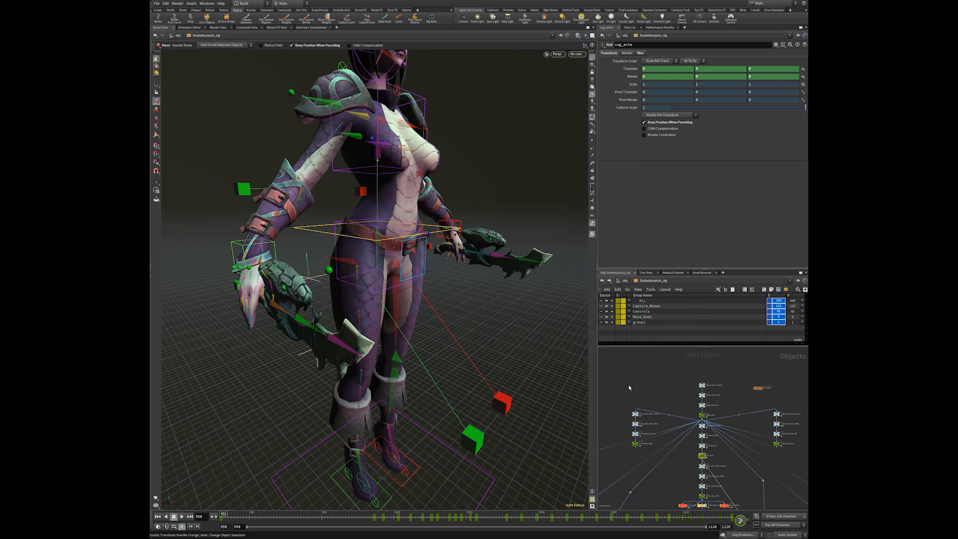
# Undo back to the L_leg_ik_anim selection and delete the node group group1
pyautogui.hotkey('ctrl', 'z')
pyautogui.hotkey('ctrl', 'z')
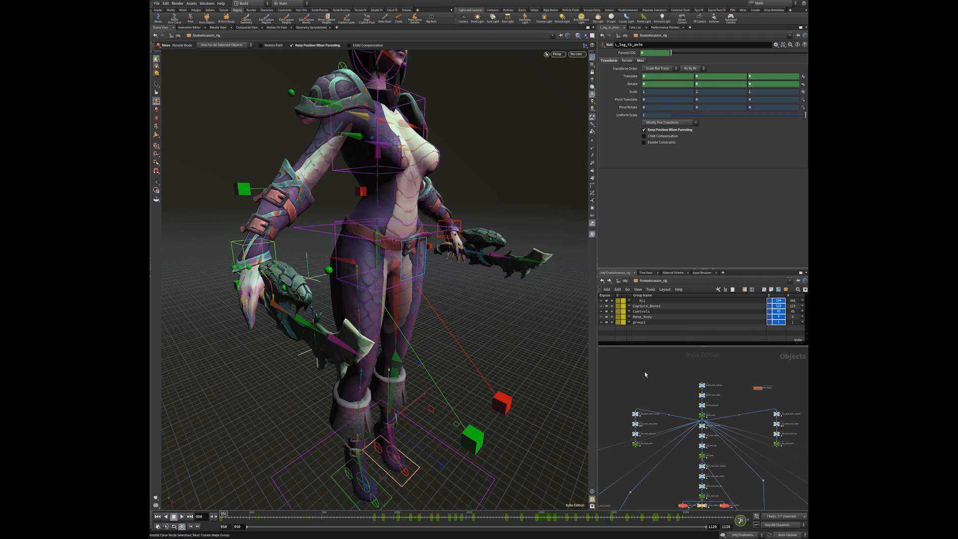
pyautogui.rightClick(628, 324)
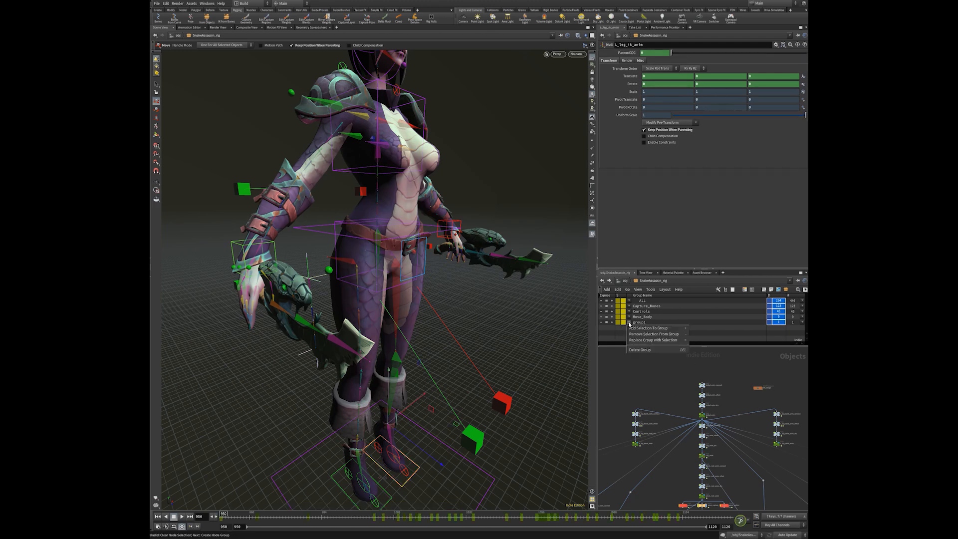
pyautogui.click(640, 350)
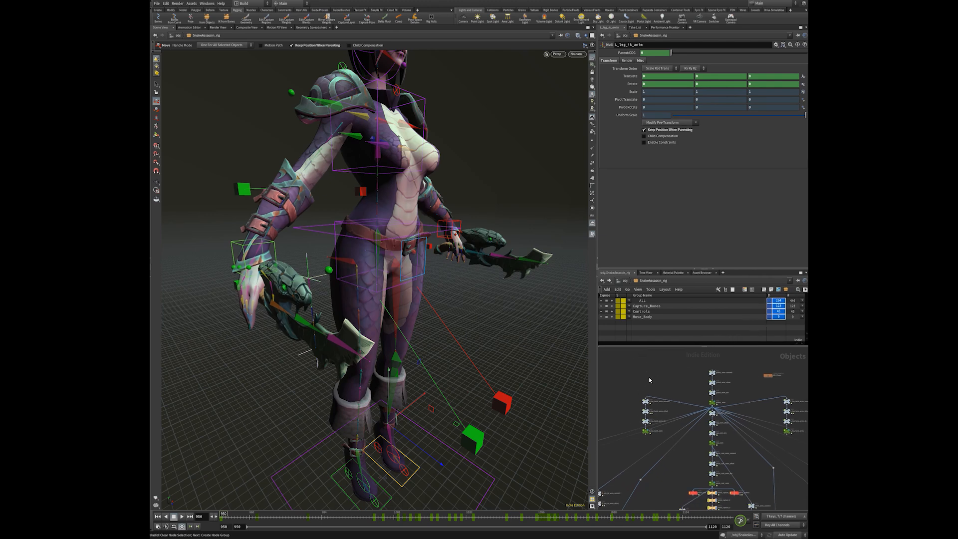
# Toggle the network's group list off and back on
pyautogui.press('g')
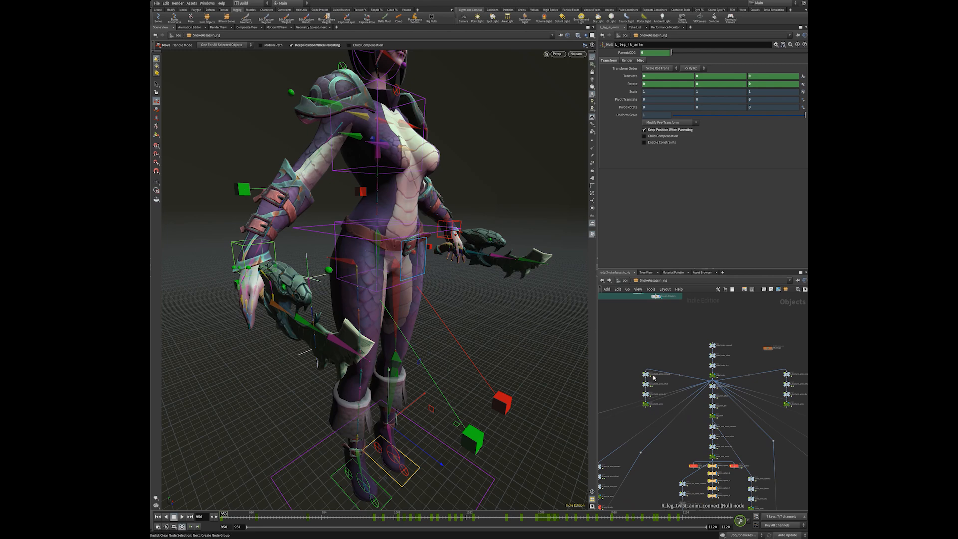
pyautogui.hotkey('shift', 'z')
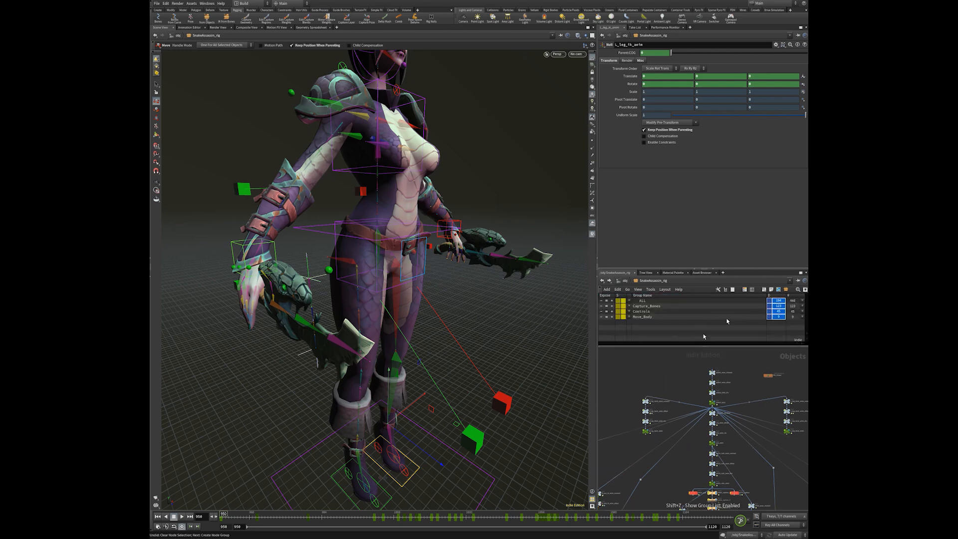
pyautogui.hotkey('shift', 'z')
pyautogui.hotkey('shift', 'z')
# Check single capture bones on the right thigh and spine, and find and select all nodes matching *capture in the rig network
pyautogui.click(363, 290)
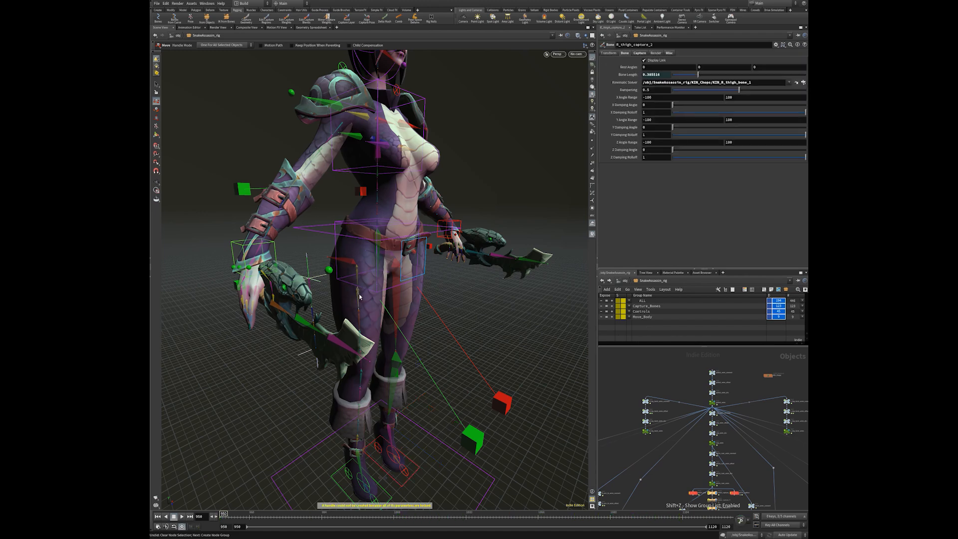
pyautogui.click(378, 200)
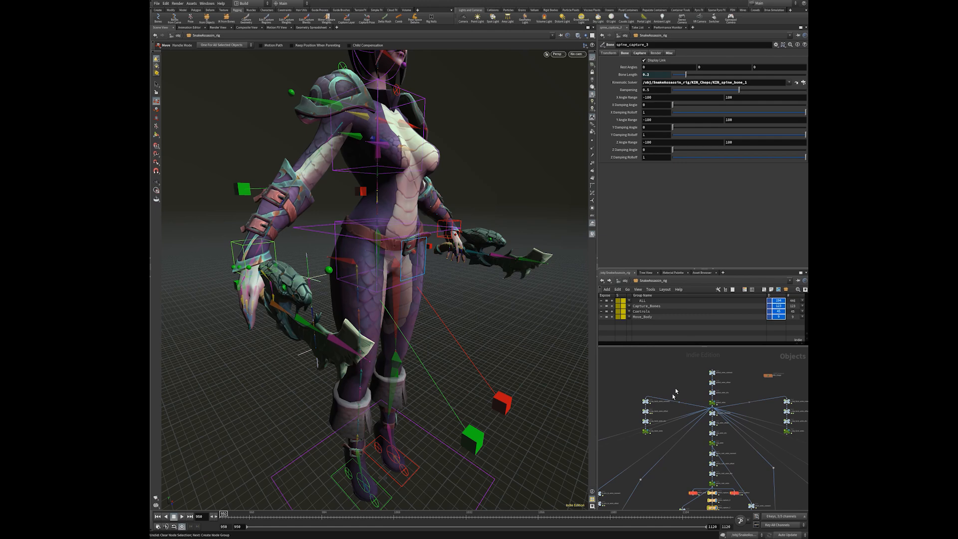
pyautogui.moveTo(632, 381); pyautogui.dragTo(642, 373, button='middle')
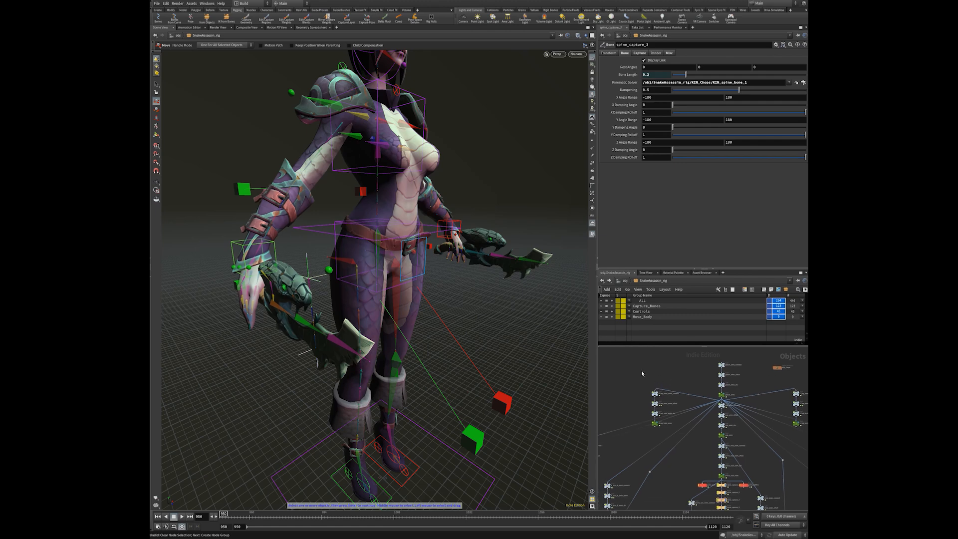
pyautogui.hotkey('ctrl', 'f')
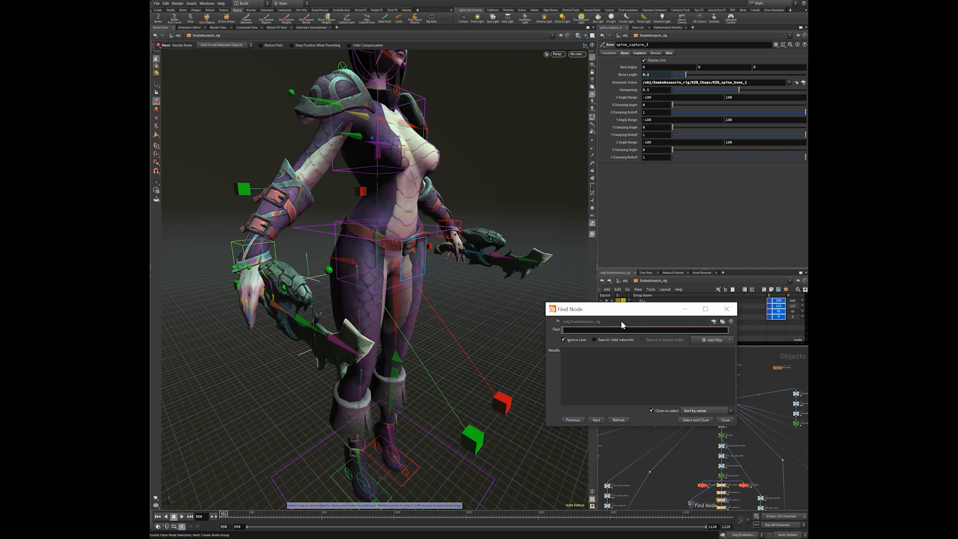
pyautogui.write('*')
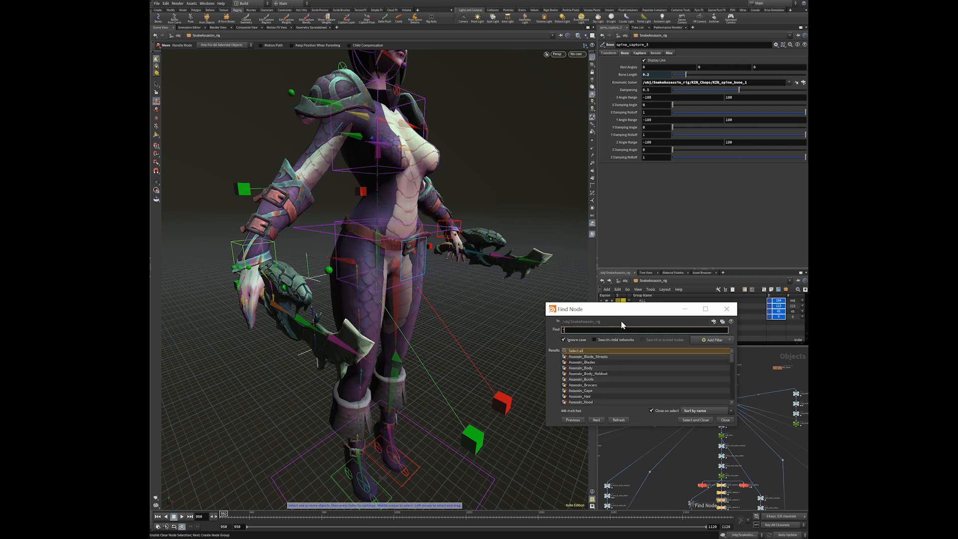
pyautogui.write('capture')
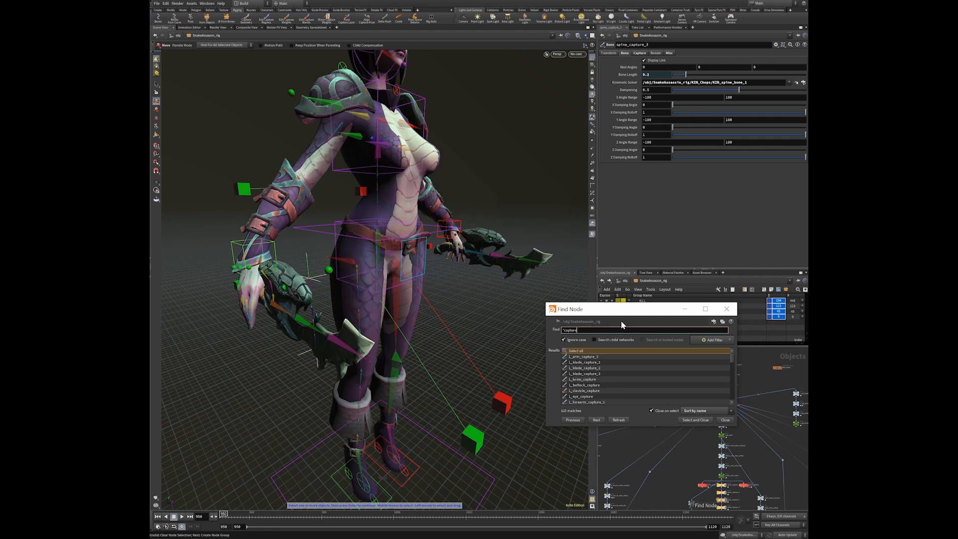
pyautogui.click(585, 350)
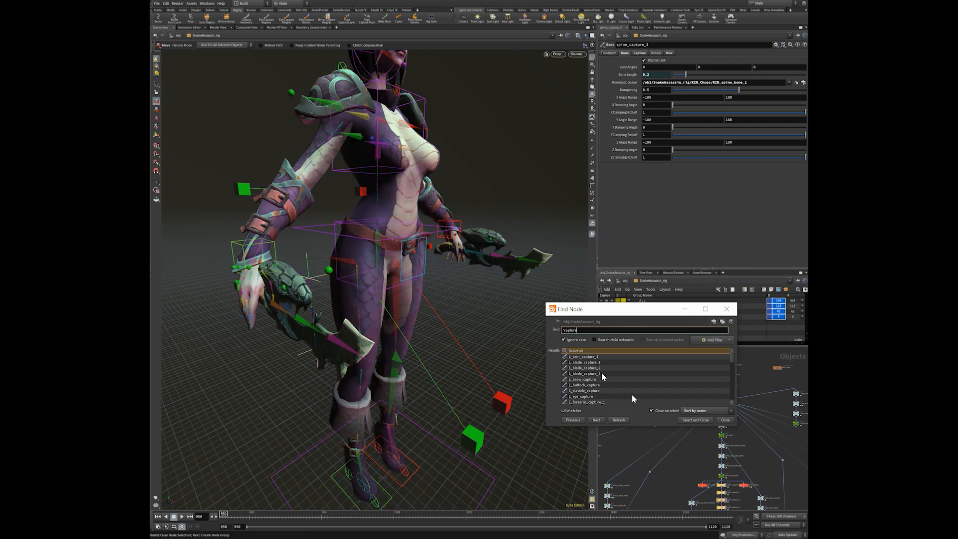
pyautogui.click(577, 351)
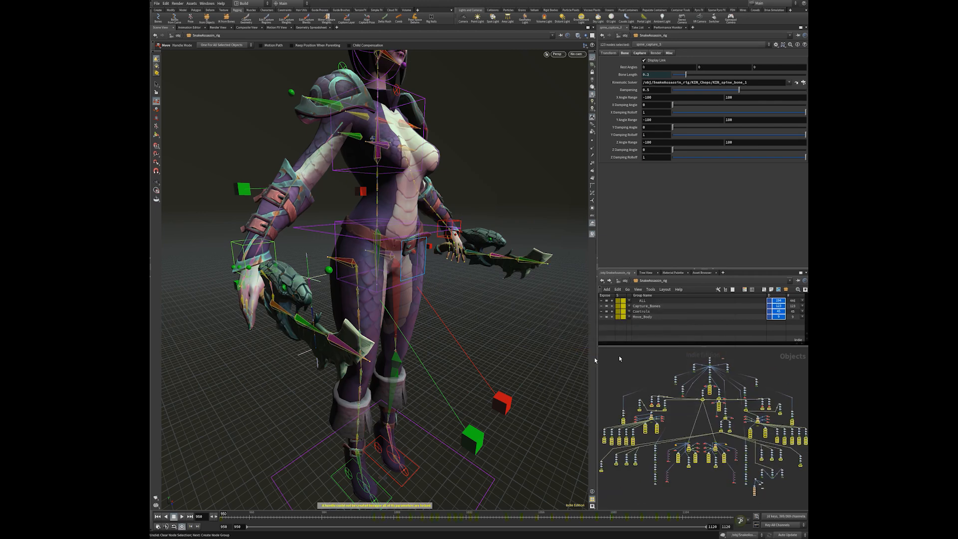
# Clear the node selection by picking empty network space, and hide the group list
pyautogui.scroll(2, 649, 369)
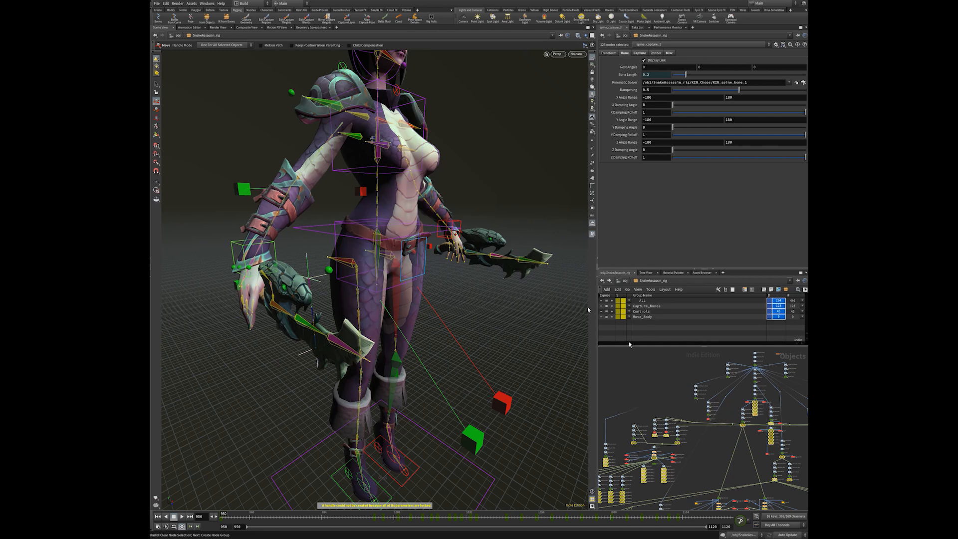
pyautogui.click(658, 375)
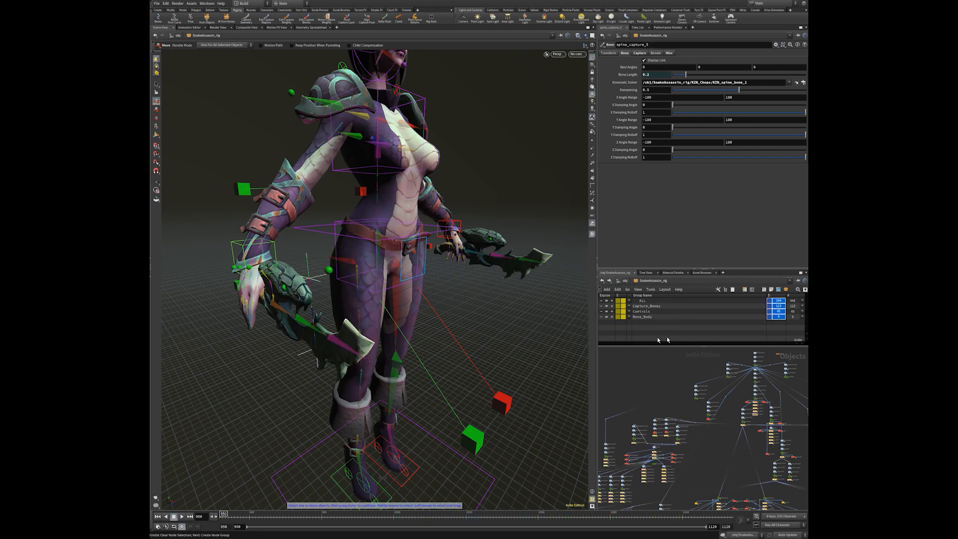
pyautogui.hotkey('shift', 'z')
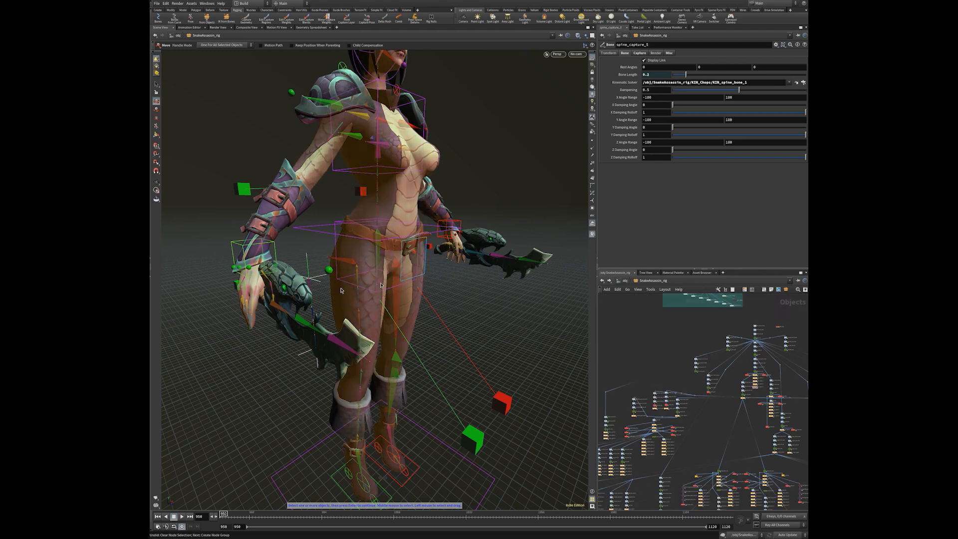
# Try rotating the chest_anim control forward by about 35 degrees on X
pyautogui.press('space')
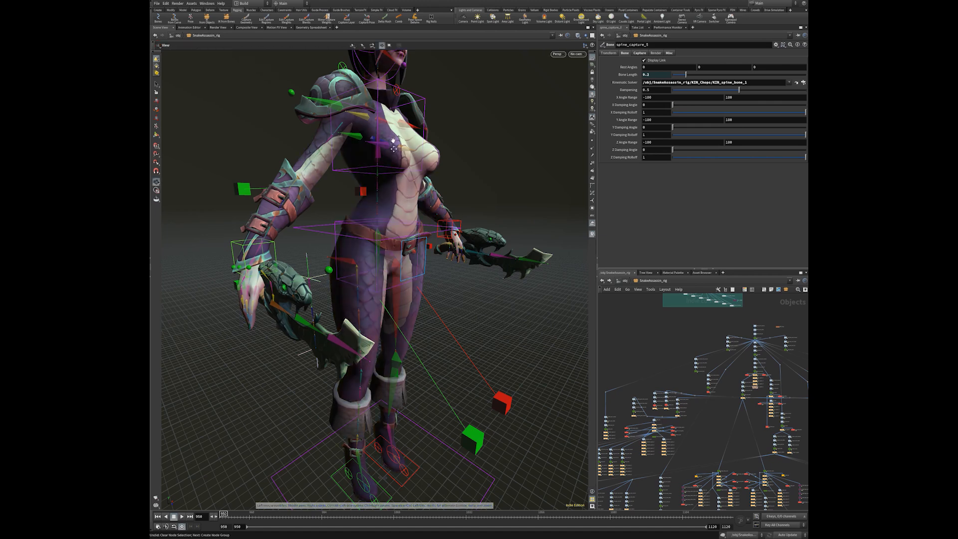
pyautogui.moveTo(391, 137); pyautogui.dragTo(397, 279, button='middle')
pyautogui.moveTo(434, 183); pyautogui.dragTo(427, 263)
pyautogui.click(398, 209)
pyautogui.click(448, 292)
pyautogui.press('space')
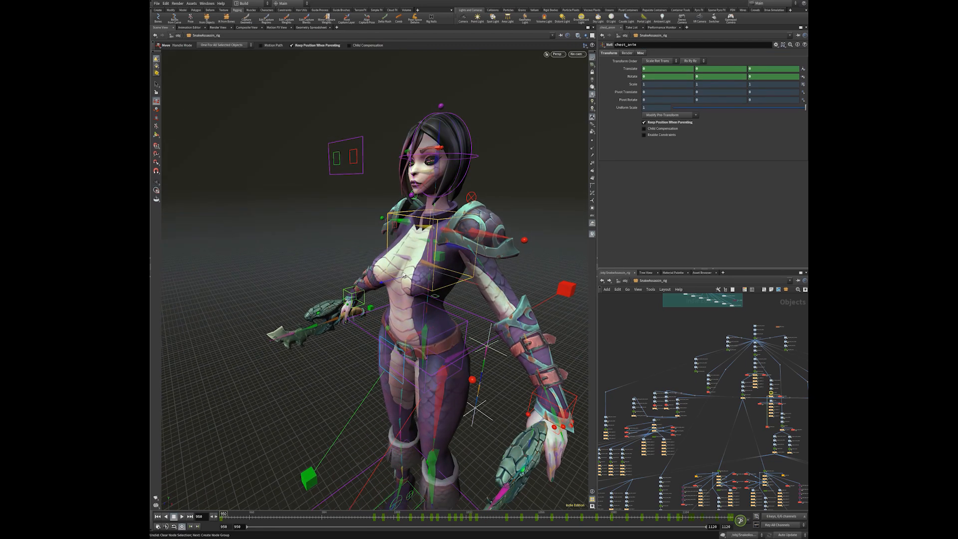
pyautogui.press('r')
pyautogui.moveTo(398, 228); pyautogui.dragTo(372, 271)
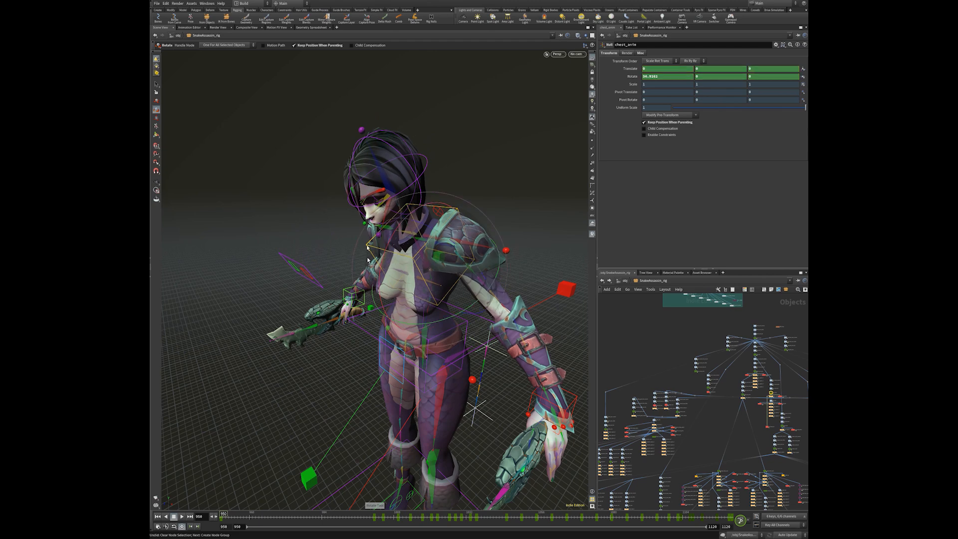
# Set the head_anim control's Parent Orientation to 0, with the character viewed from the side
pyautogui.press('space')
pyautogui.moveTo(441, 205); pyautogui.dragTo(478, 212)
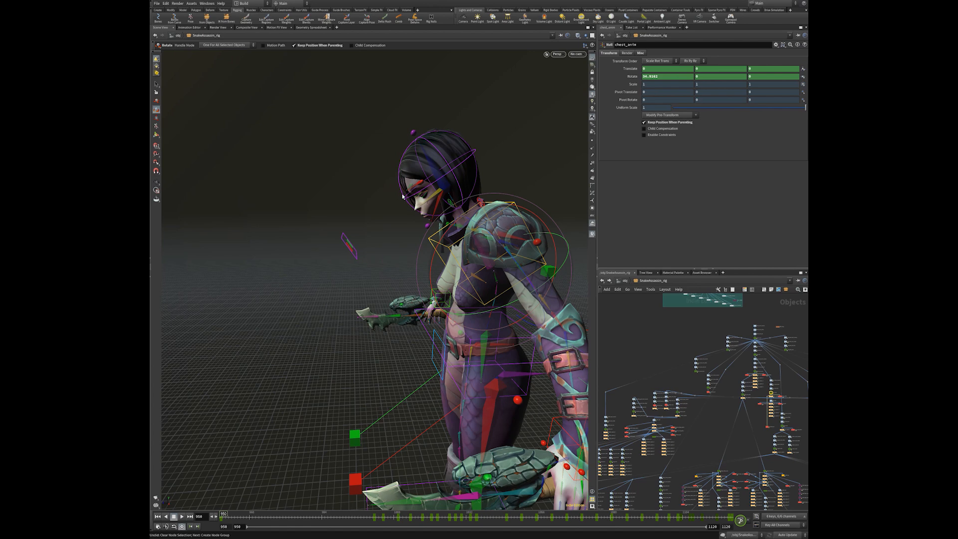
pyautogui.click(402, 196)
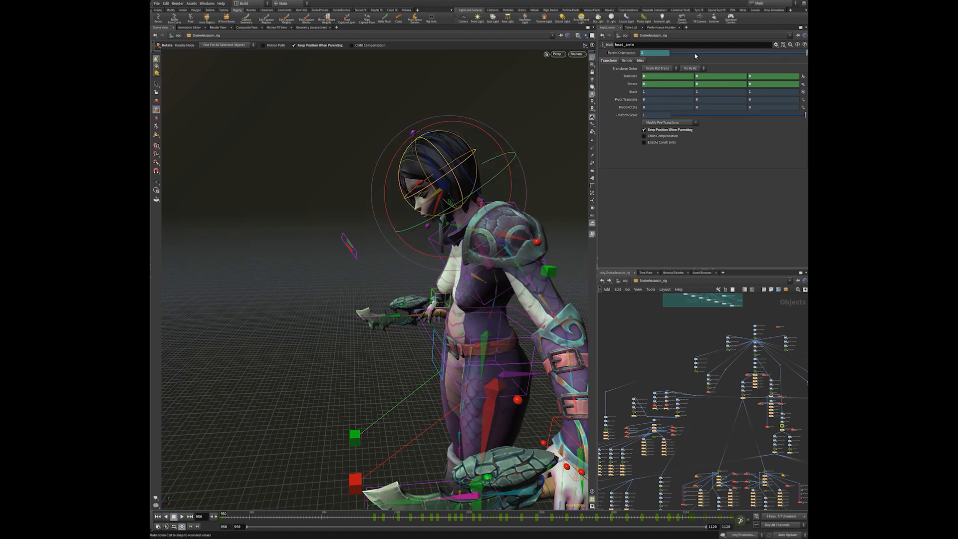
pyautogui.moveTo(802, 54); pyautogui.dragTo(662, 62)
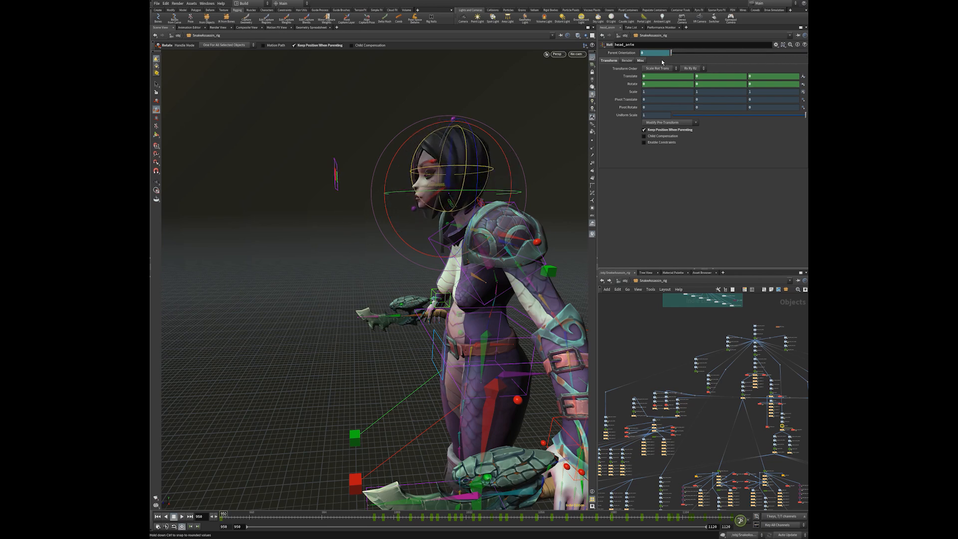
# Rotate the chest_anim control freely to test the head with its Parent Orientation at 0
pyautogui.keyDown('alt'); pyautogui.moveTo(416, 292); pyautogui.dragTo(469, 237); pyautogui.keyUp('alt')
pyautogui.click(473, 293)
pyautogui.keyDown('alt'); pyautogui.moveTo(469, 237); pyautogui.dragTo(460, 273); pyautogui.keyUp('alt')
pyautogui.moveTo(391, 275); pyautogui.dragTo(402, 209)
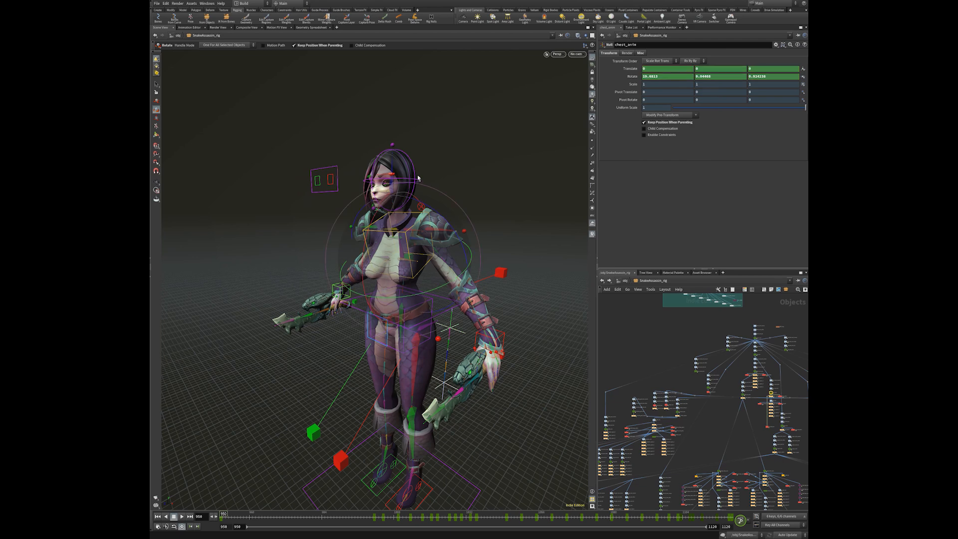
# Set head_anim's Parent Orientation to 1 and rotate the chest_anim control again to test the head following the chest
pyautogui.click(415, 173)
pyautogui.moveTo(679, 53); pyautogui.dragTo(807, 53)
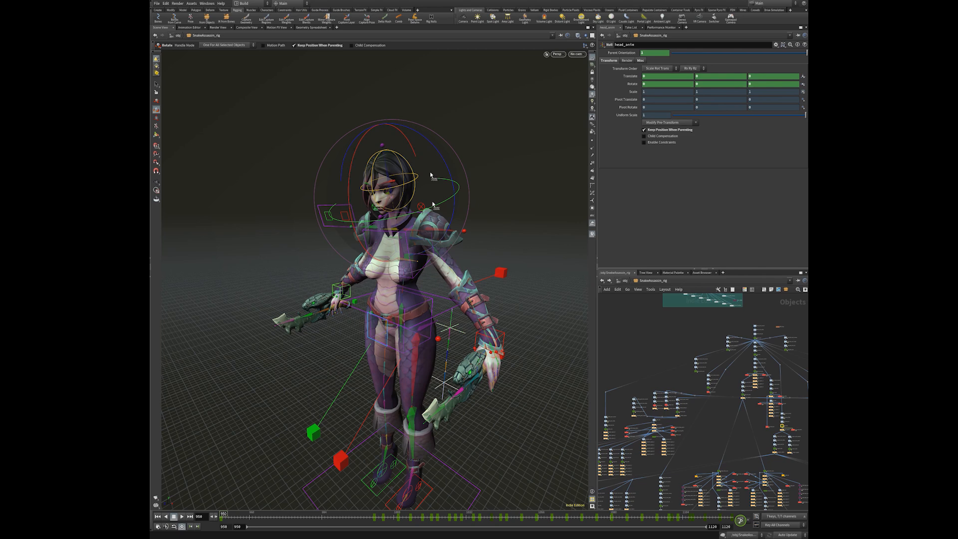
pyautogui.click(422, 260)
pyautogui.moveTo(414, 251); pyautogui.dragTo(410, 167)
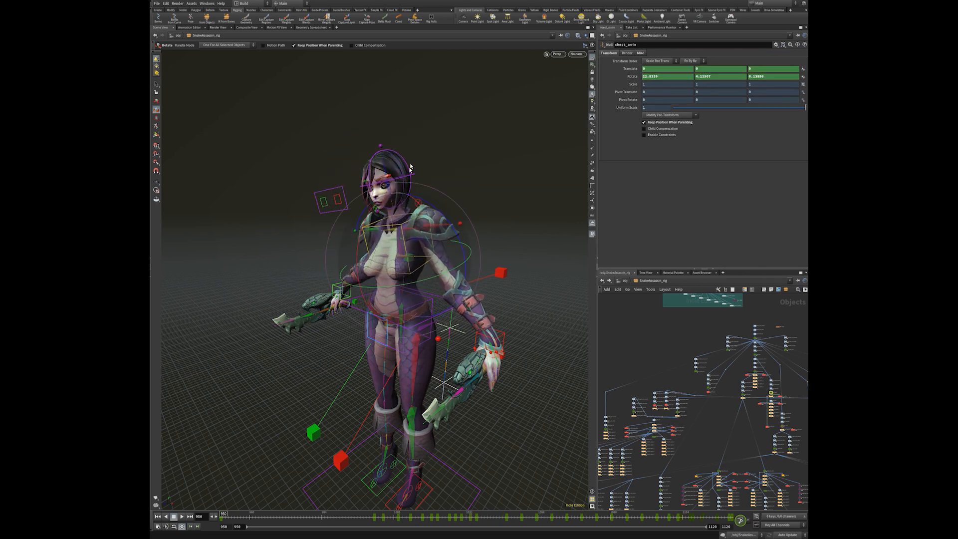
# Undo the chest and head test changes, and reset chest_anim's Rotate values to 0
pyautogui.keyDown('alt'); pyautogui.moveTo(456, 243); pyautogui.dragTo(510, 256); pyautogui.keyUp('alt')
pyautogui.hotkey('ctrl', 'z')
pyautogui.hotkey('ctrl', 'z')
pyautogui.hotkey('ctrl', 'z')
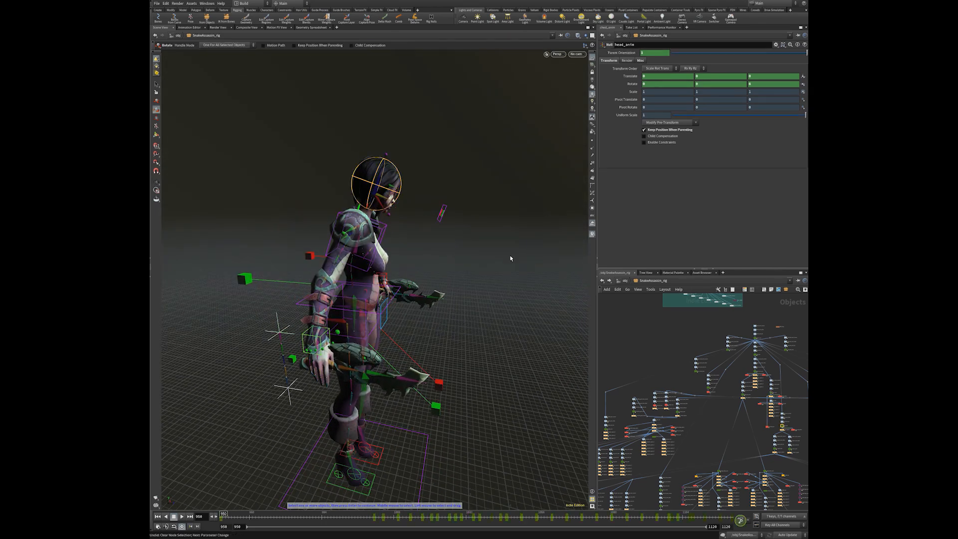
pyautogui.hotkey('ctrl', 'z')
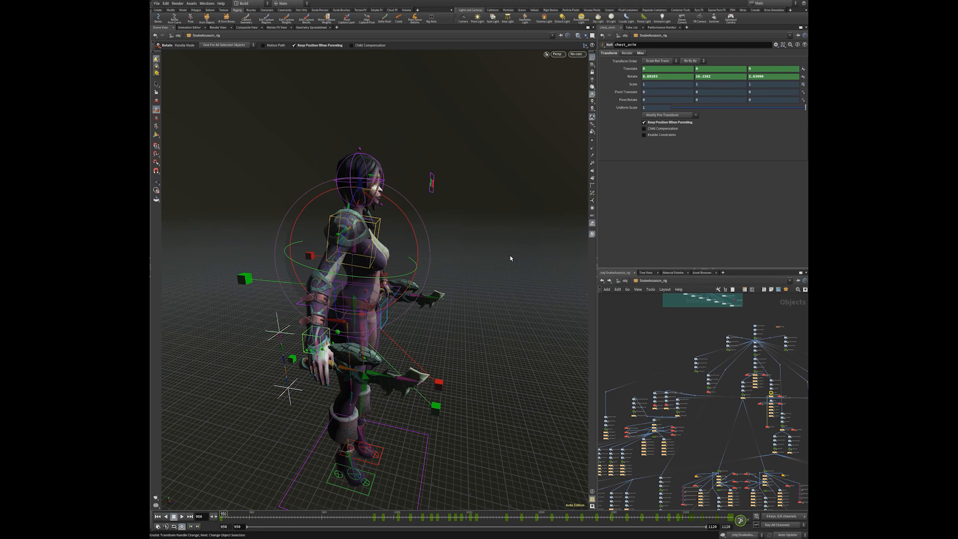
pyautogui.hotkey('ctrl', 'z')
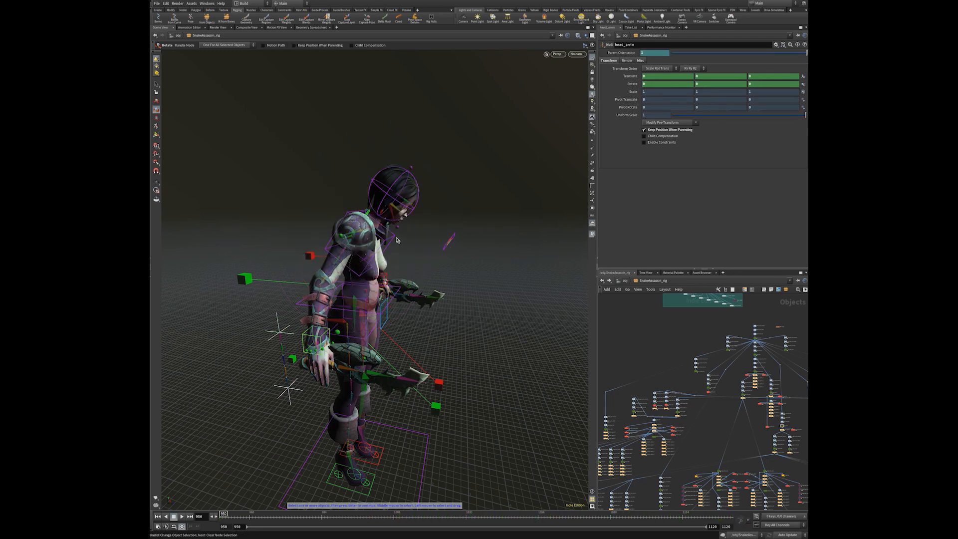
pyautogui.hotkey('ctrl', 'z')
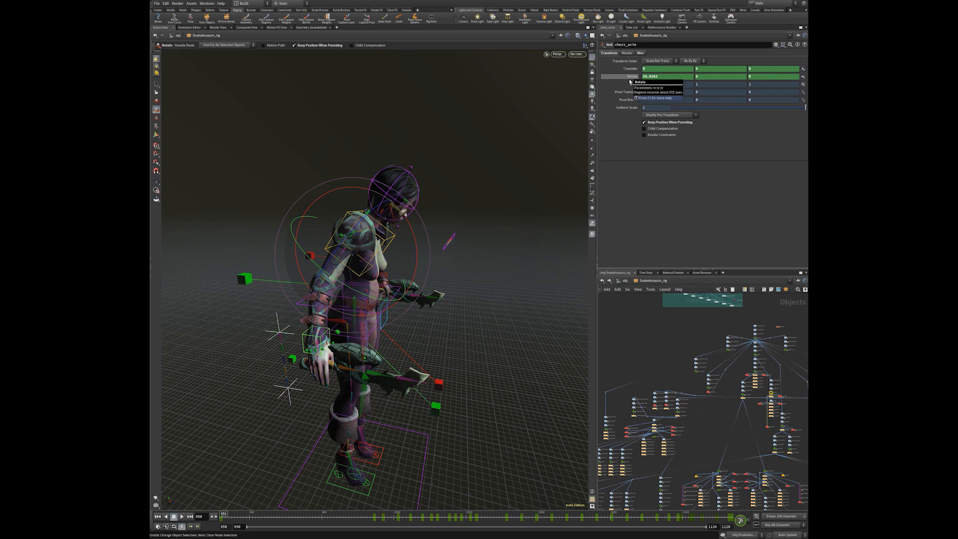
pyautogui.keyDown('ctrl'); pyautogui.middleClick(630, 82); pyautogui.keyUp('ctrl')
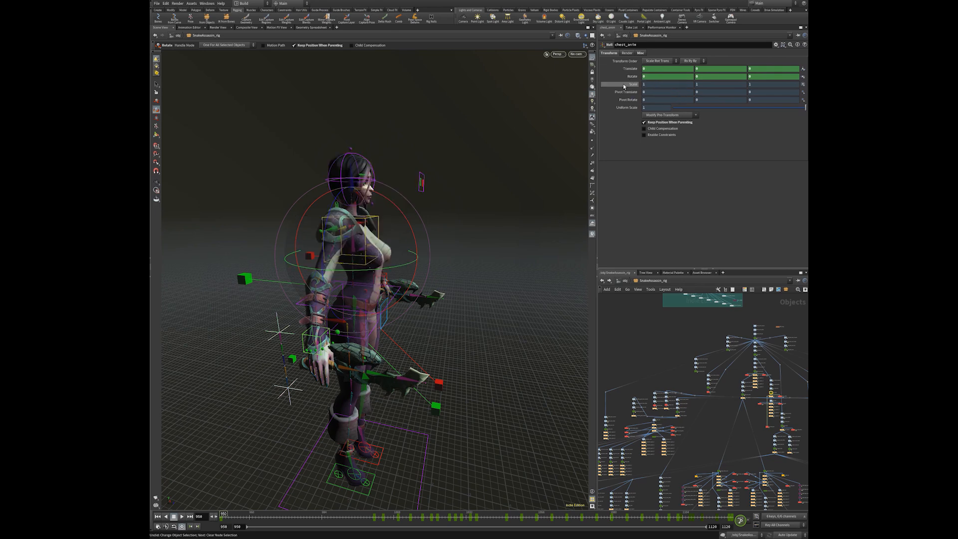
# Scrub the animation to the handstand pose at frame 1060 and view the upside-down character
pyautogui.press('Escape')
pyautogui.moveTo(486, 305); pyautogui.dragTo(426, 449)
pyautogui.press('r')
pyautogui.click(421, 517)
pyautogui.moveTo(434, 520); pyautogui.dragTo(507, 520)
pyautogui.press('space')
pyautogui.moveTo(422, 362); pyautogui.dragTo(290, 326, button='middle')
pyautogui.moveTo(520, 516); pyautogui.dragTo(551, 517)
pyautogui.press('space')
pyautogui.moveTo(394, 331); pyautogui.dragTo(175, 279, button='middle')
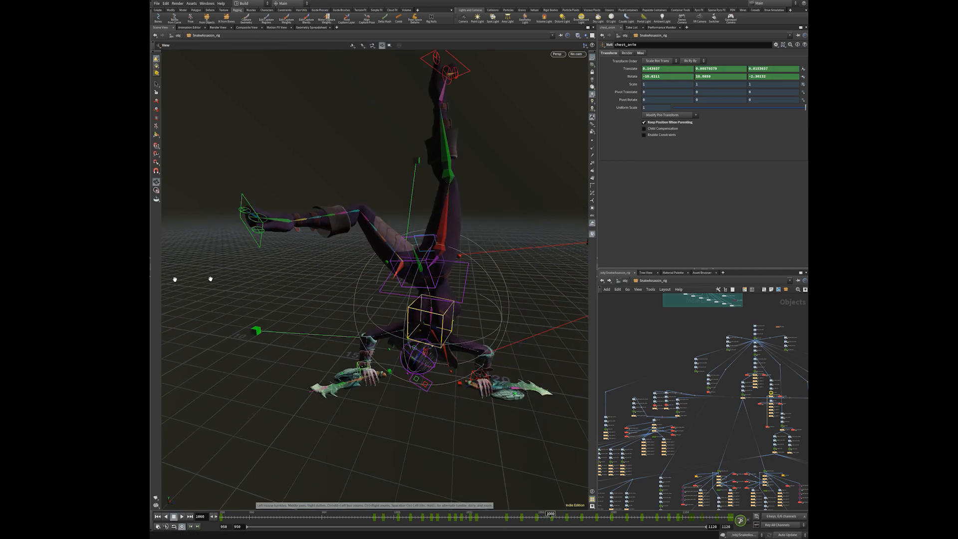
# Try setting head_anim's Parent Orientation to 0 in the handstand pose, and undo the change
pyautogui.click(404, 371)
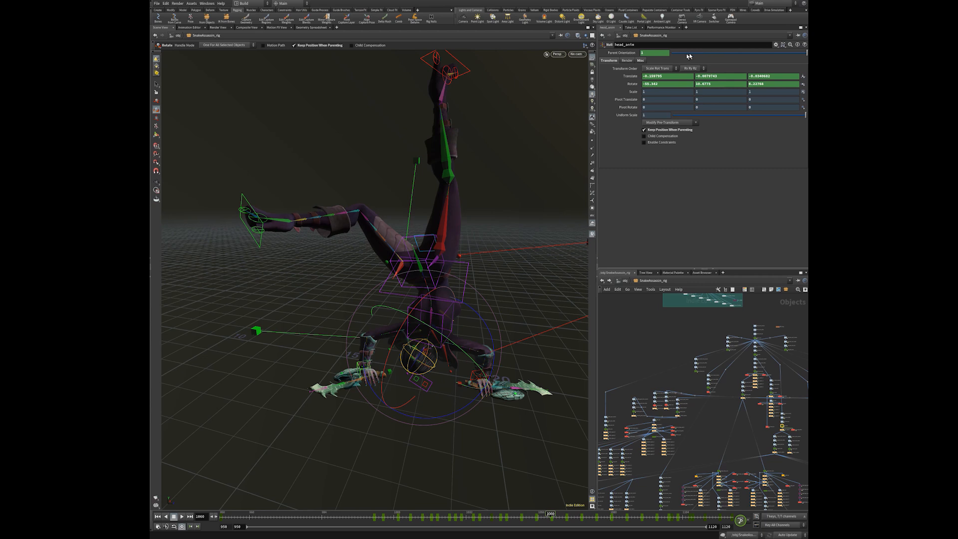
pyautogui.moveTo(687, 54); pyautogui.dragTo(648, 54)
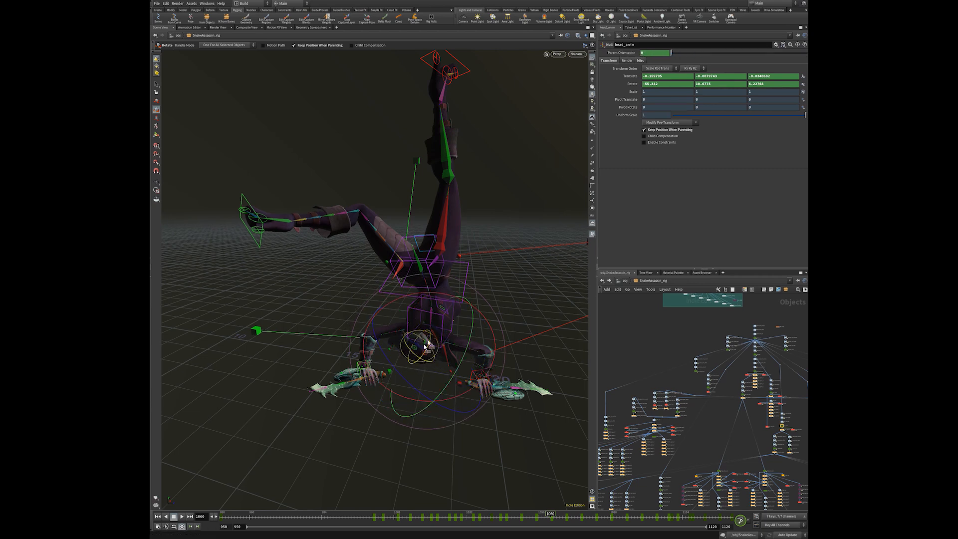
pyautogui.hotkey('ctrl', 'z')
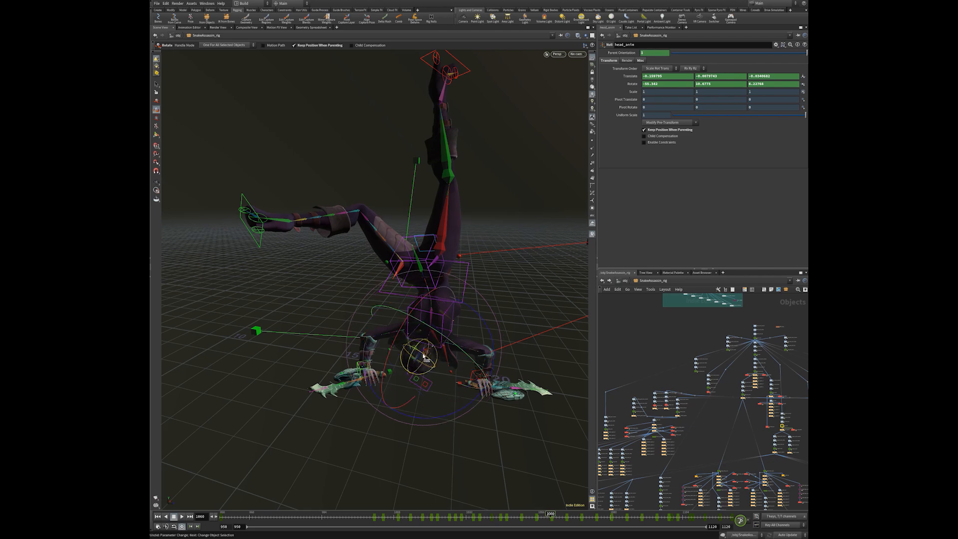
pyautogui.press('Escape')
pyautogui.moveTo(415, 397); pyautogui.dragTo(439, 386)
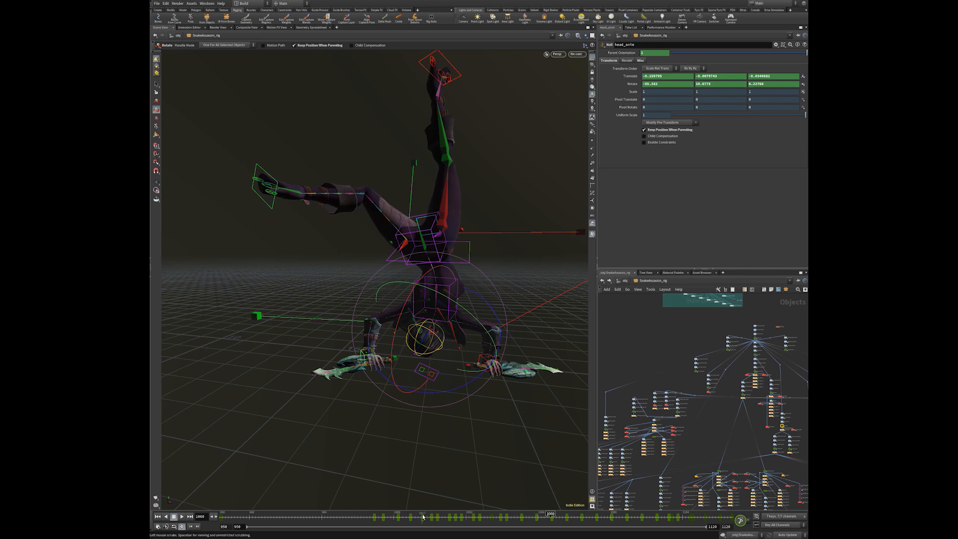
# Scrub the animation to frame 1032 and view the crouching character from the front
pyautogui.click(405, 517)
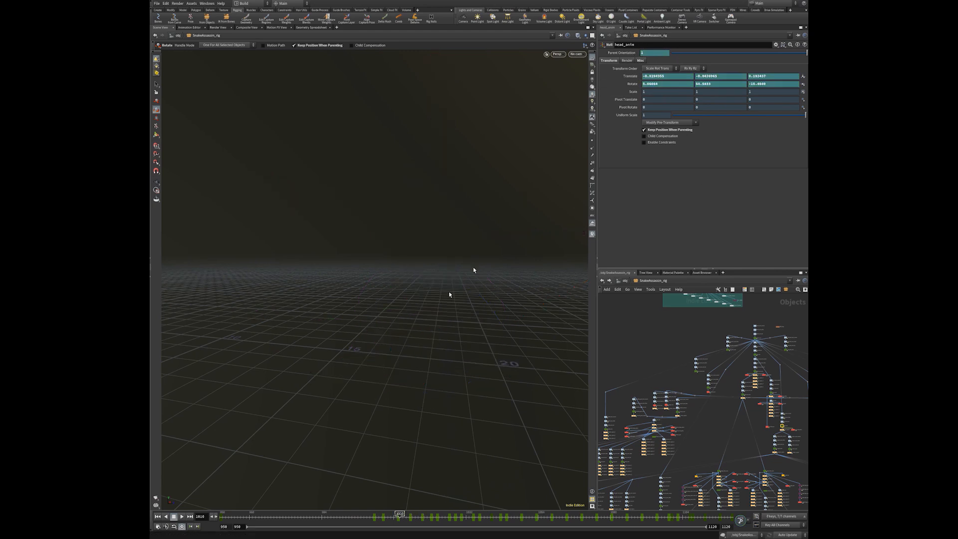
pyautogui.press('space')
pyautogui.moveTo(310, 310); pyautogui.dragTo(473, 345)
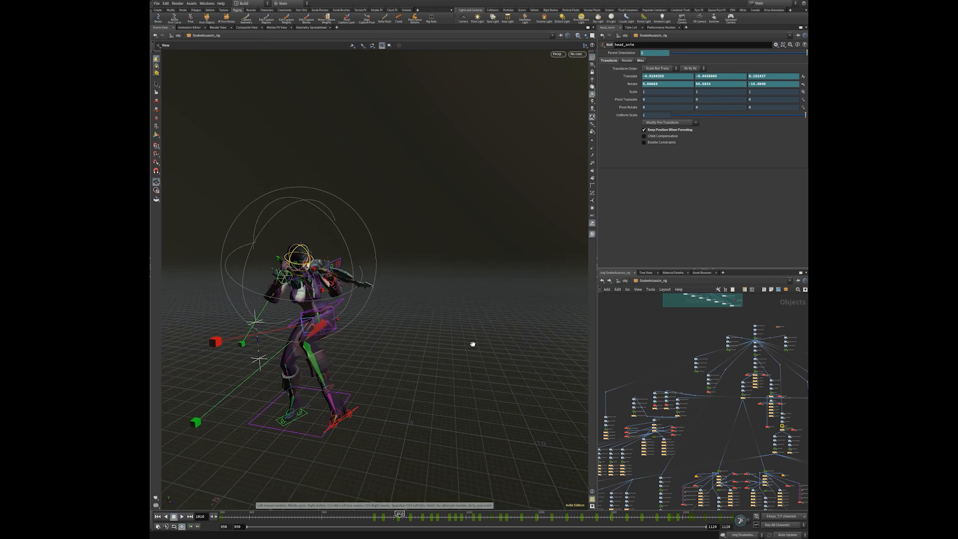
pyautogui.press('r')
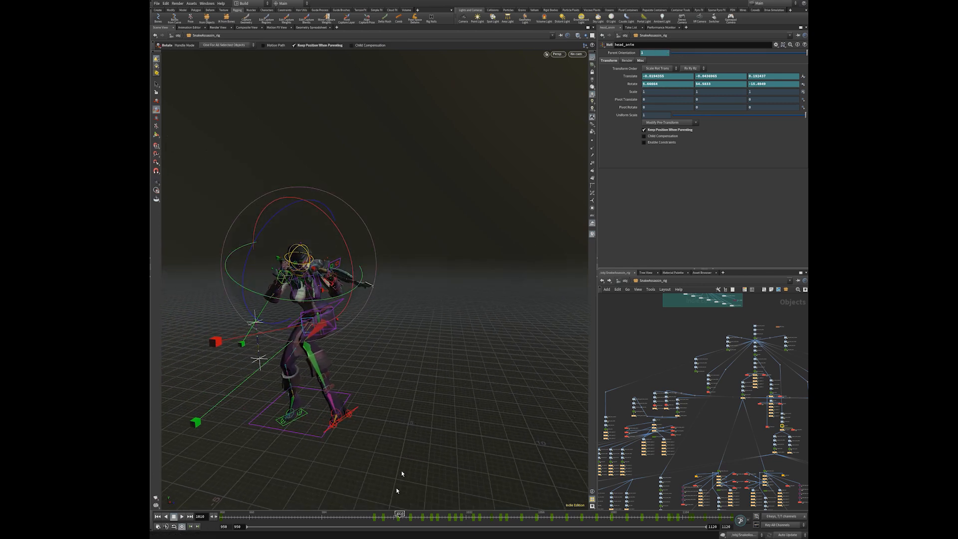
pyautogui.moveTo(400, 515); pyautogui.dragTo(466, 513)
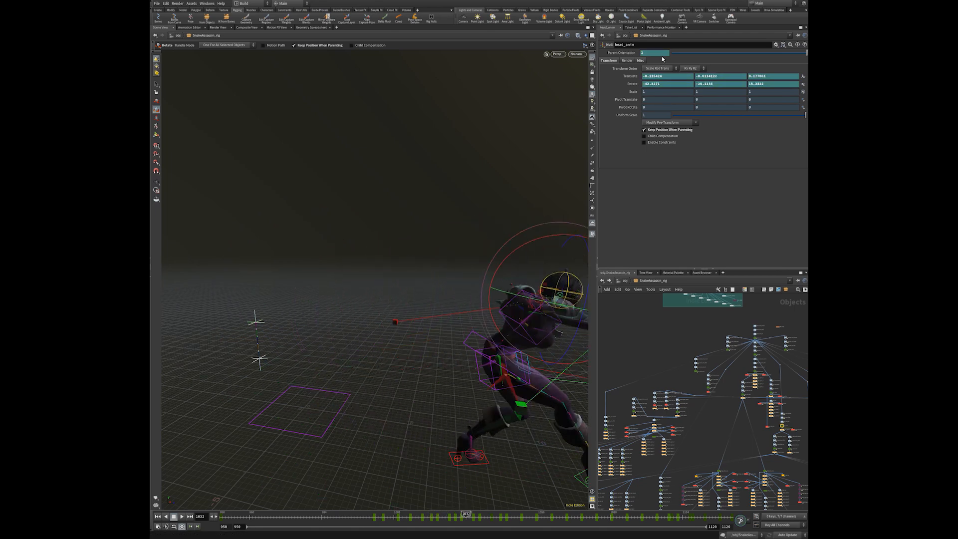
pyautogui.keyDown('alt'); pyautogui.moveTo(490, 232); pyautogui.dragTo(209, 176, button='middle'); pyautogui.keyUp('alt')
pyautogui.keyDown('alt'); pyautogui.moveTo(445, 205); pyautogui.dragTo(386, 223); pyautogui.keyUp('alt')
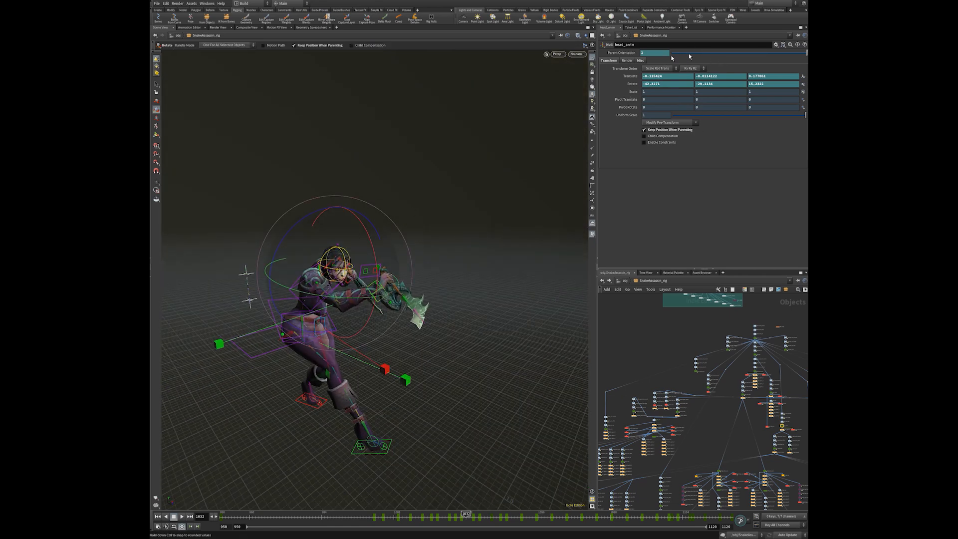
pyautogui.keyDown('alt'); pyautogui.moveTo(461, 272); pyautogui.dragTo(420, 285); pyautogui.keyUp('alt')
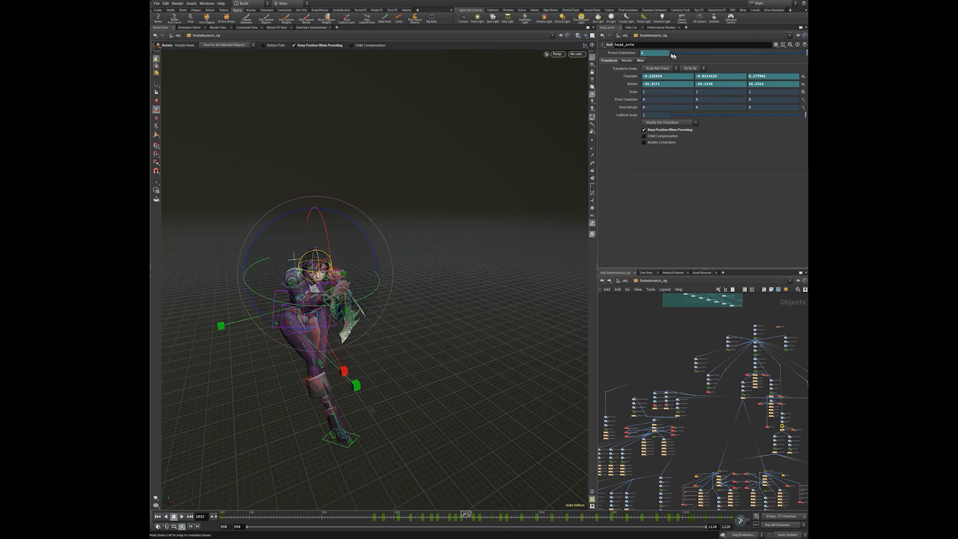
pyautogui.keyDown('alt'); pyautogui.moveTo(404, 234); pyautogui.dragTo(273, 60); pyautogui.keyUp('alt')
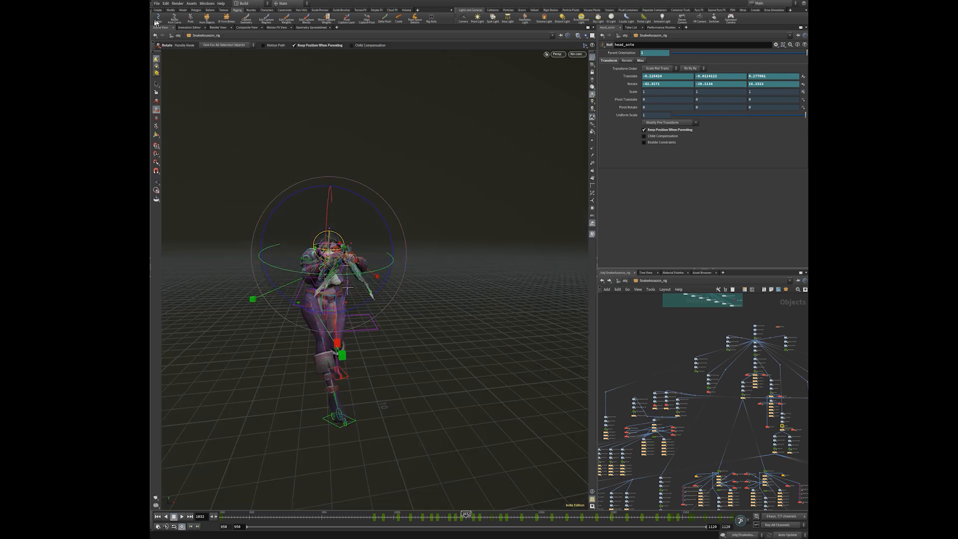
# Start the Parent Blend constraint tool and select the head control on the character
pyautogui.click(284, 10)
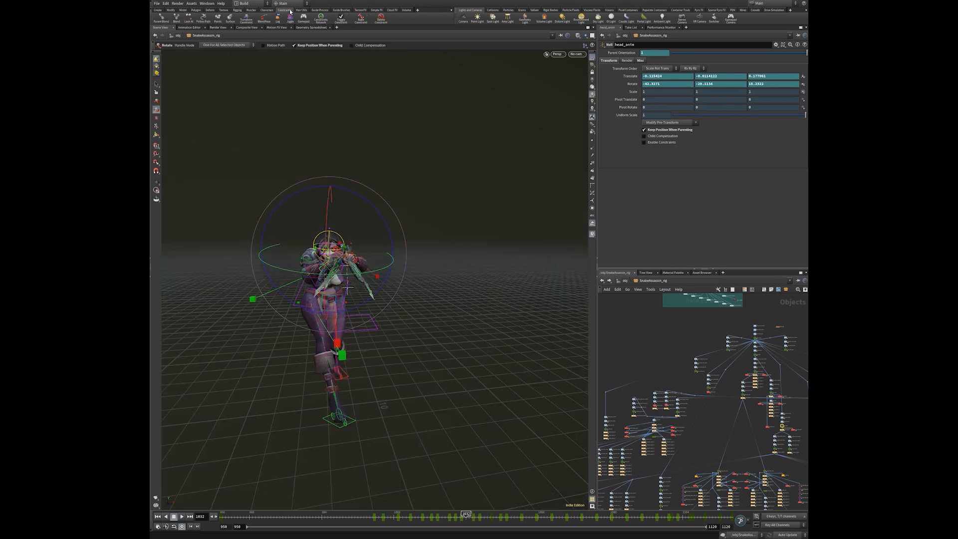
pyautogui.click(161, 19)
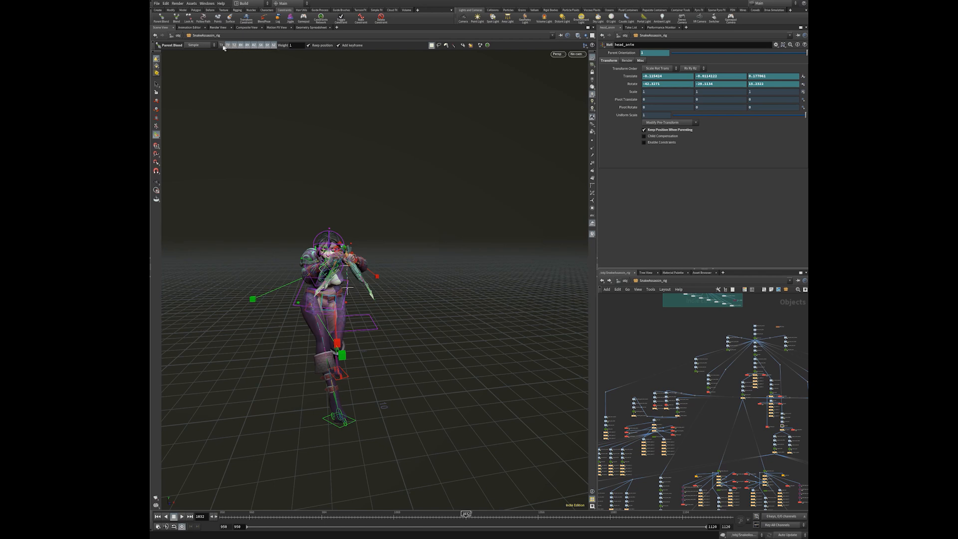
pyautogui.scroll(3, 372, 234)
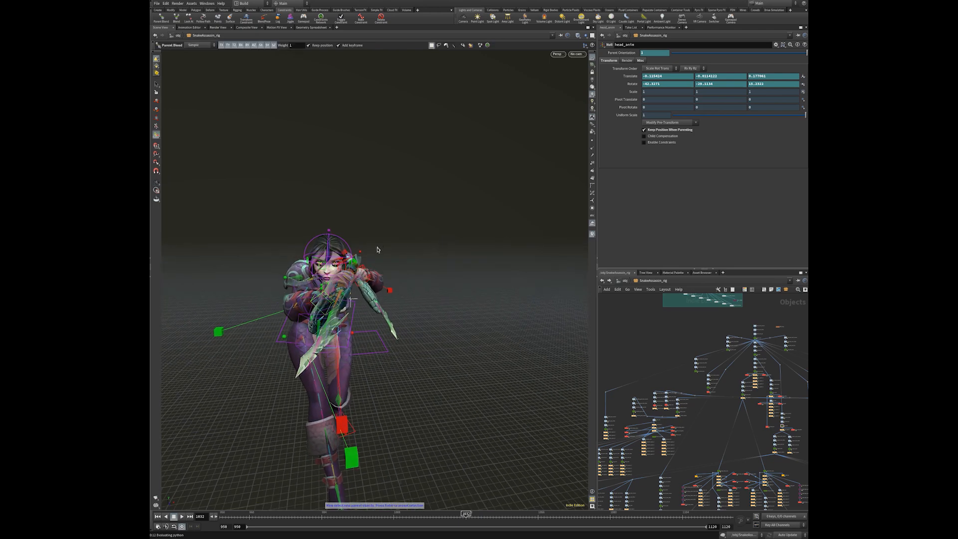
pyautogui.click(351, 248)
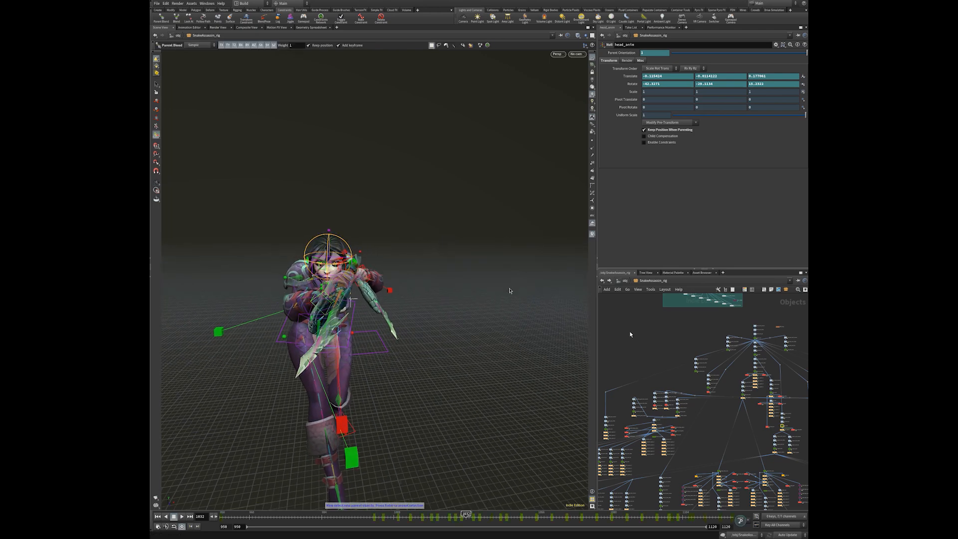
# Locate head_anim in the network and examine the parent constraint setup inside head_anim_connect's constraints network
pyautogui.press('f')
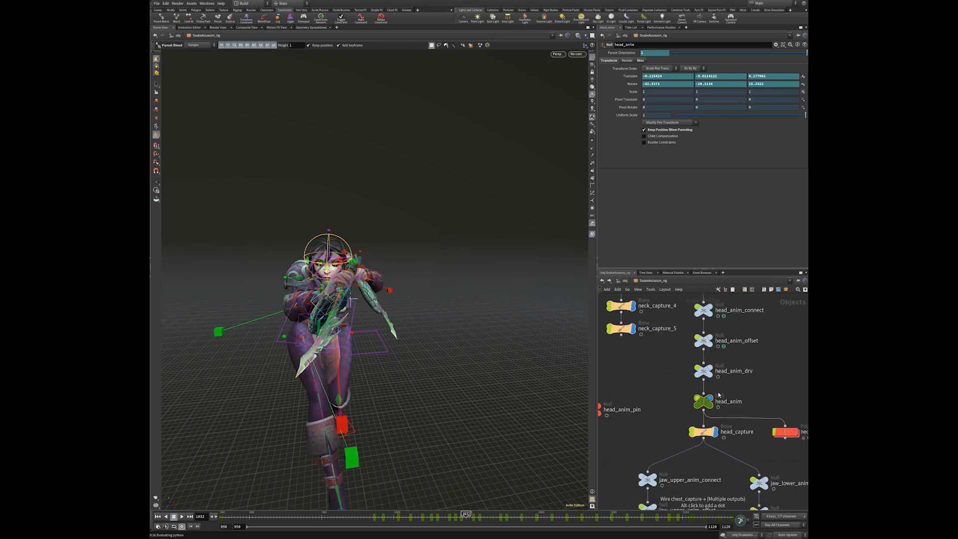
pyautogui.moveTo(763, 373); pyautogui.dragTo(753, 410, button='middle')
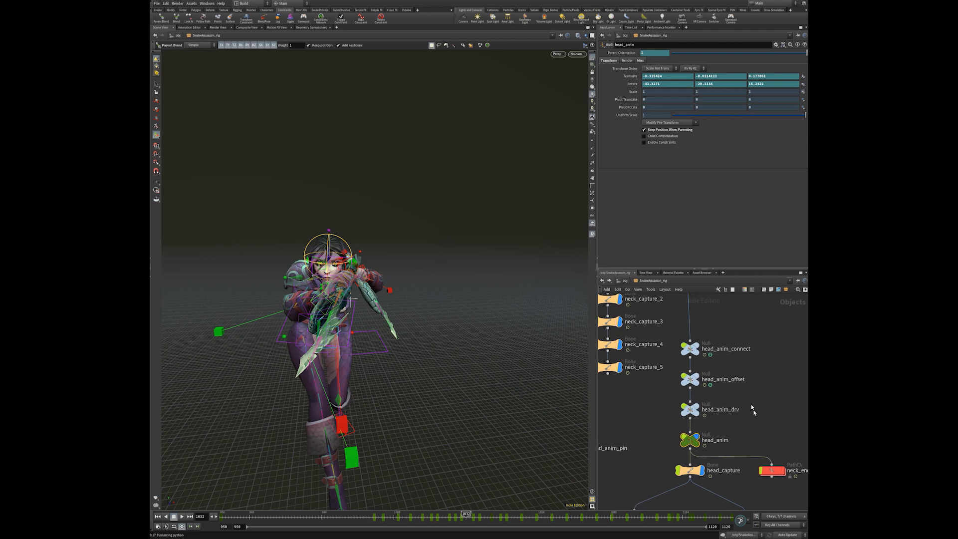
pyautogui.click(690, 349)
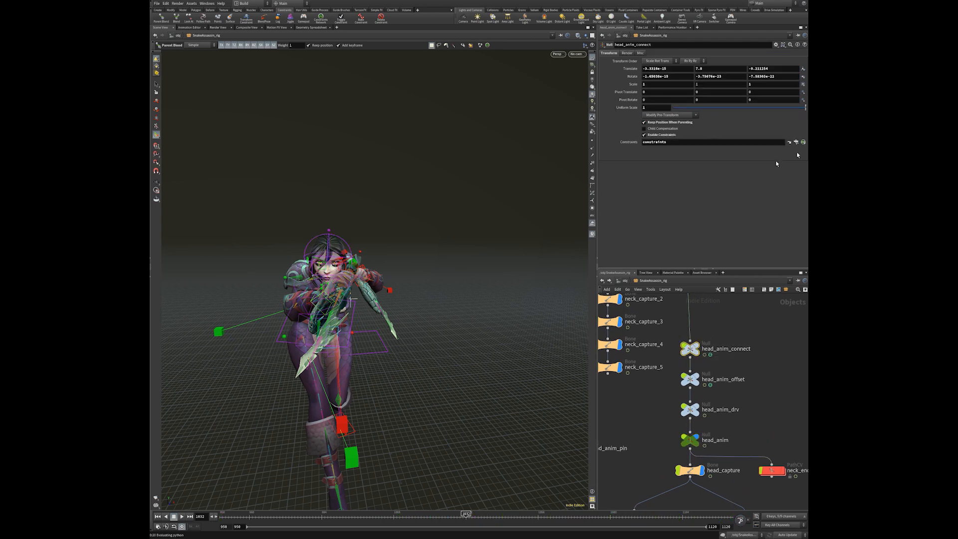
pyautogui.moveTo(690, 348)
pyautogui.doubleClick(690, 349)
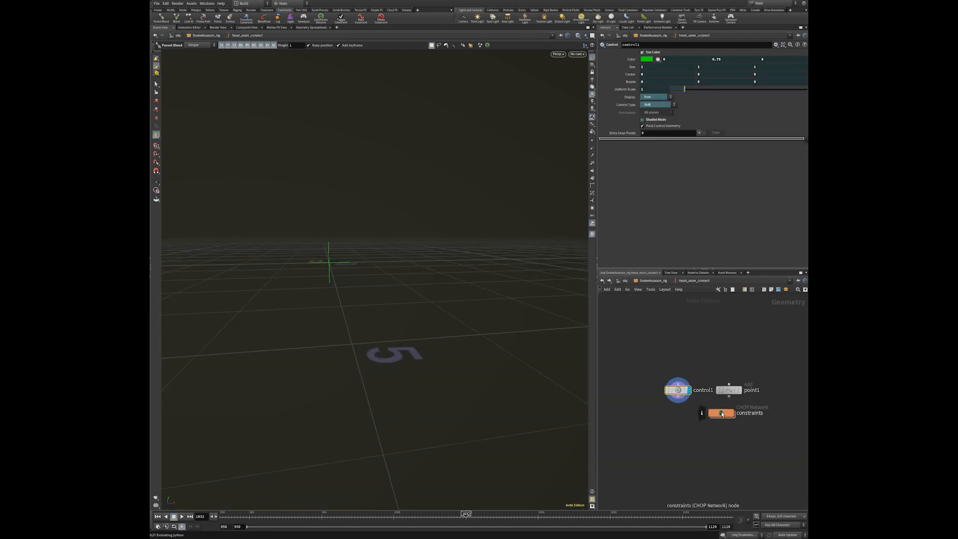
pyautogui.doubleClick(721, 413)
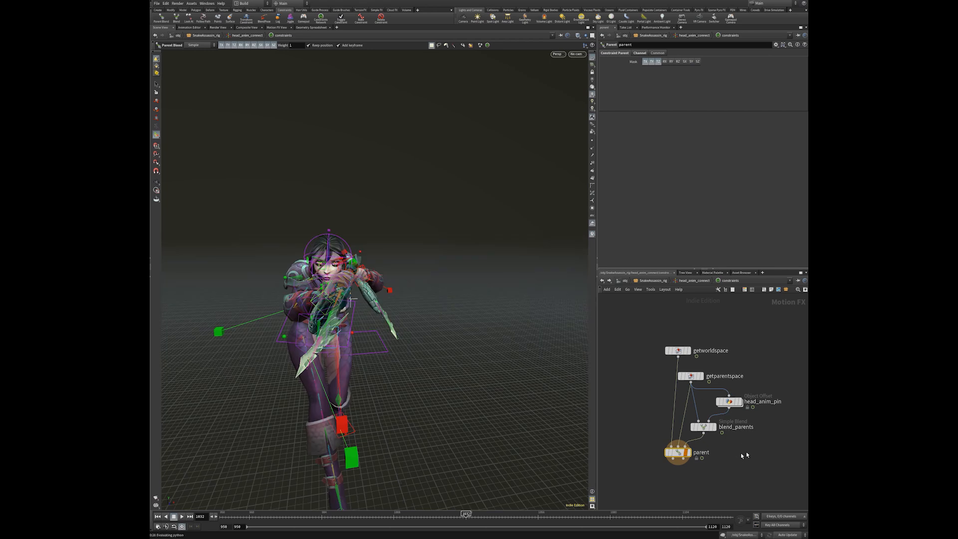
pyautogui.moveTo(683, 456)
pyautogui.moveTo(736, 478); pyautogui.dragTo(720, 443, button='middle')
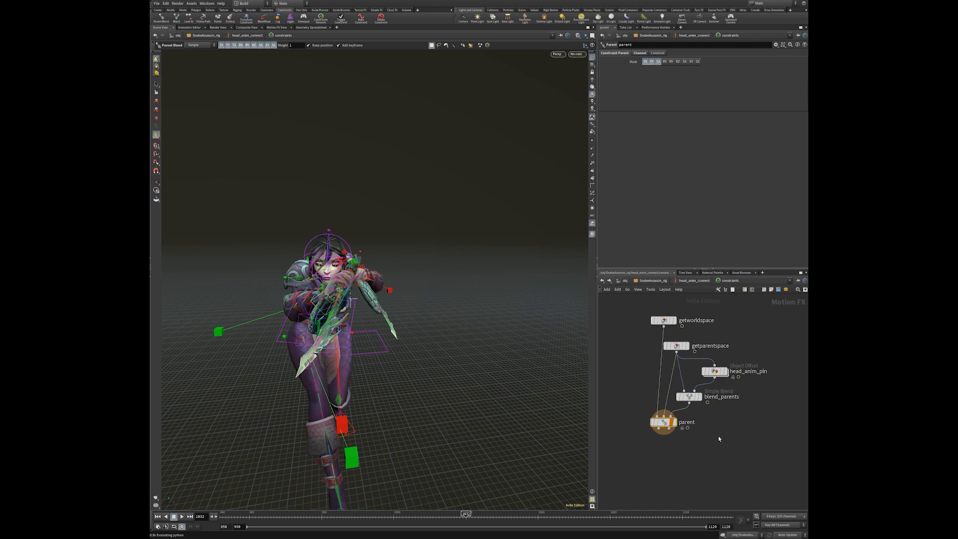
pyautogui.press('u')
pyautogui.press('u')
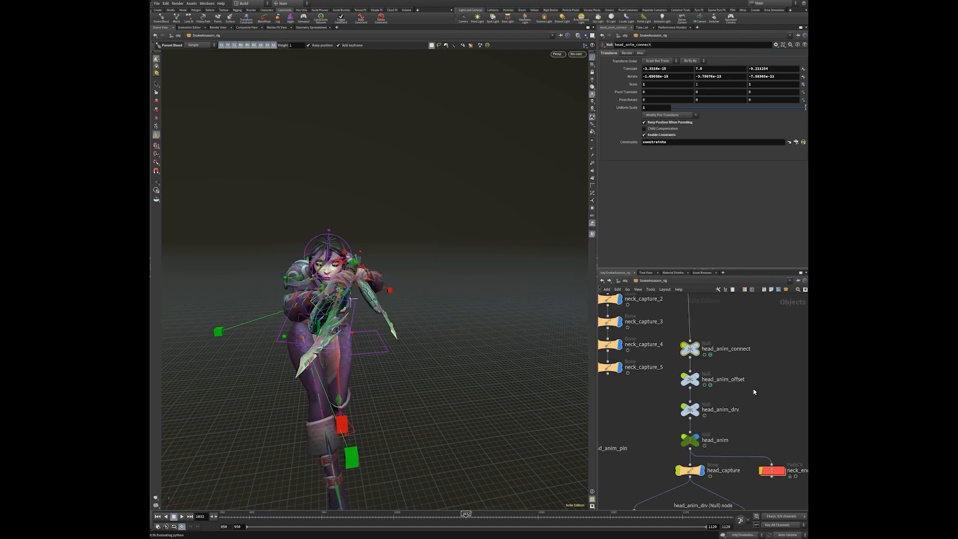
# Open the constraints network inside head_anim_offset and examine its parent constraint nodes
pyautogui.moveTo(767, 396); pyautogui.dragTo(673, 367)
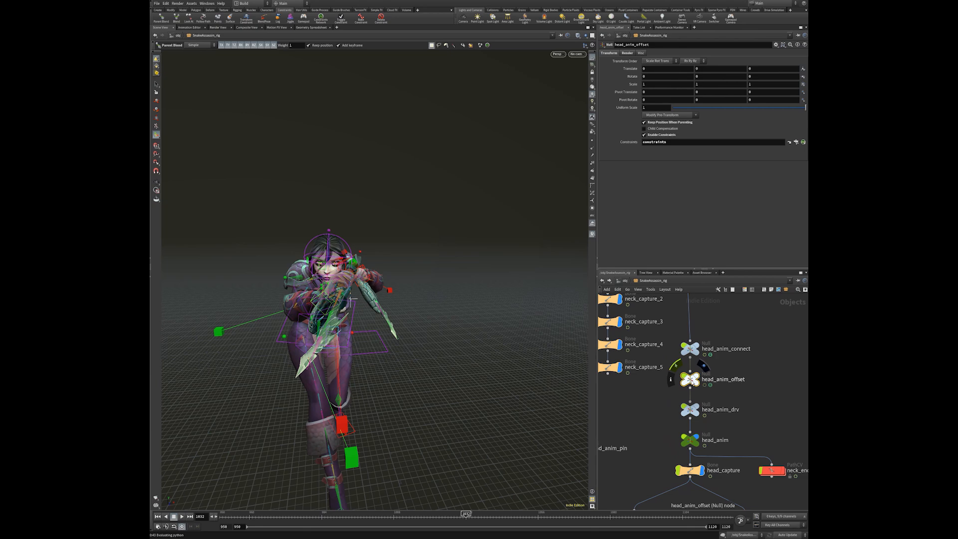
pyautogui.doubleClick(690, 379)
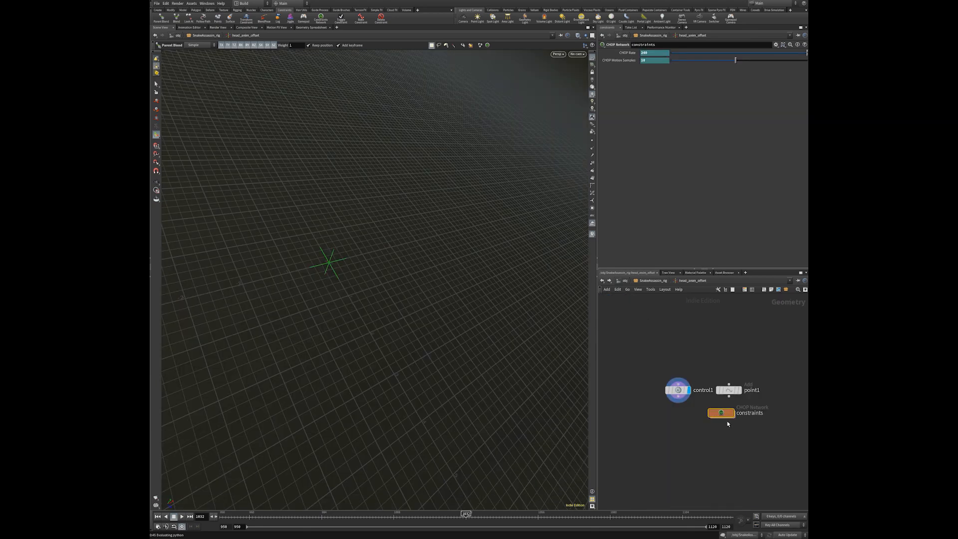
pyautogui.doubleClick(722, 413)
pyautogui.press('h')
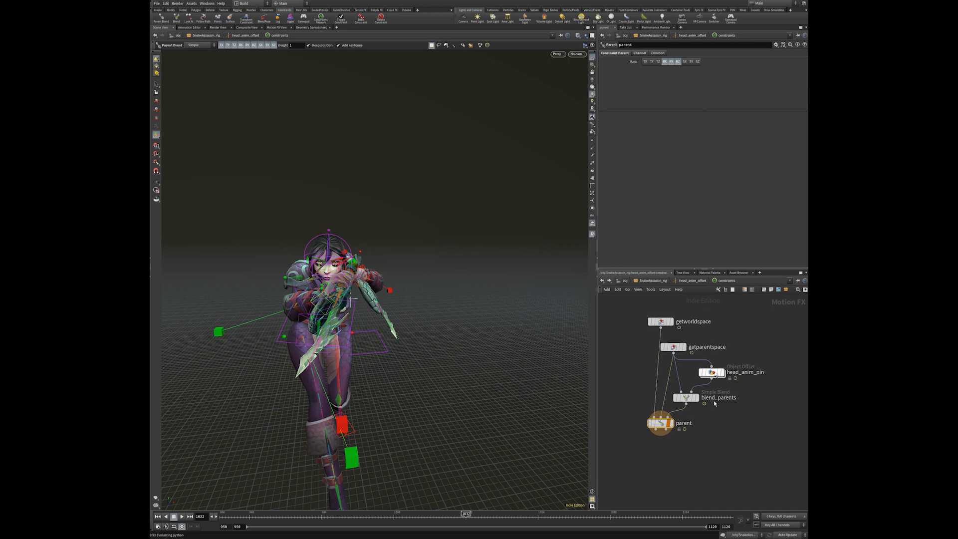
# Show the expression driving the Blend parameter of blend_parents, and return to the rig's object network
pyautogui.click(687, 395)
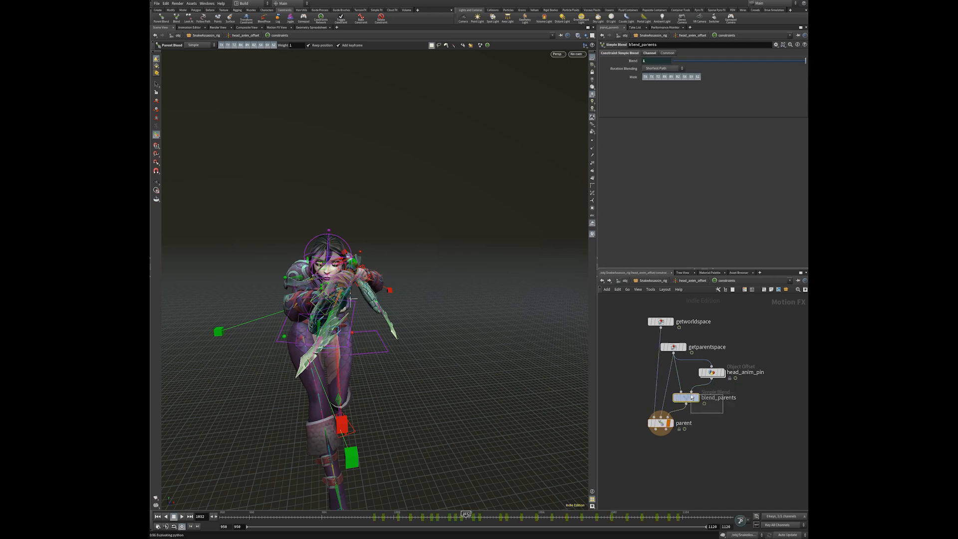
pyautogui.click(634, 61)
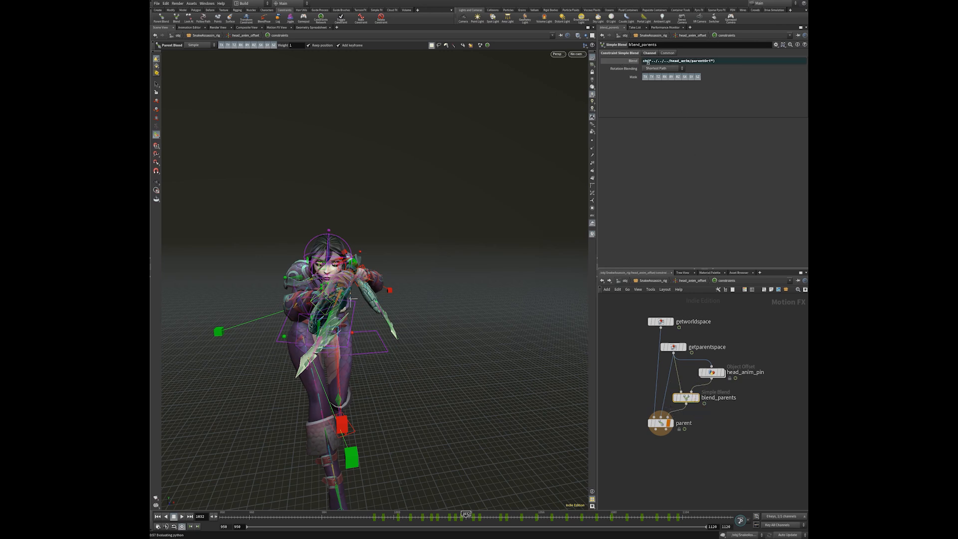
pyautogui.moveTo(705, 62); pyautogui.dragTo(746, 62)
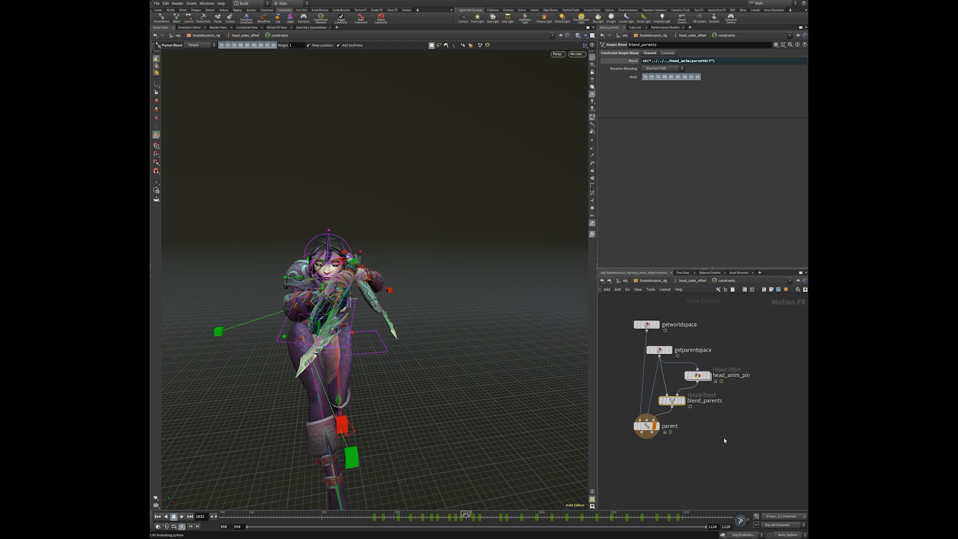
pyautogui.press('u')
pyautogui.press('u')
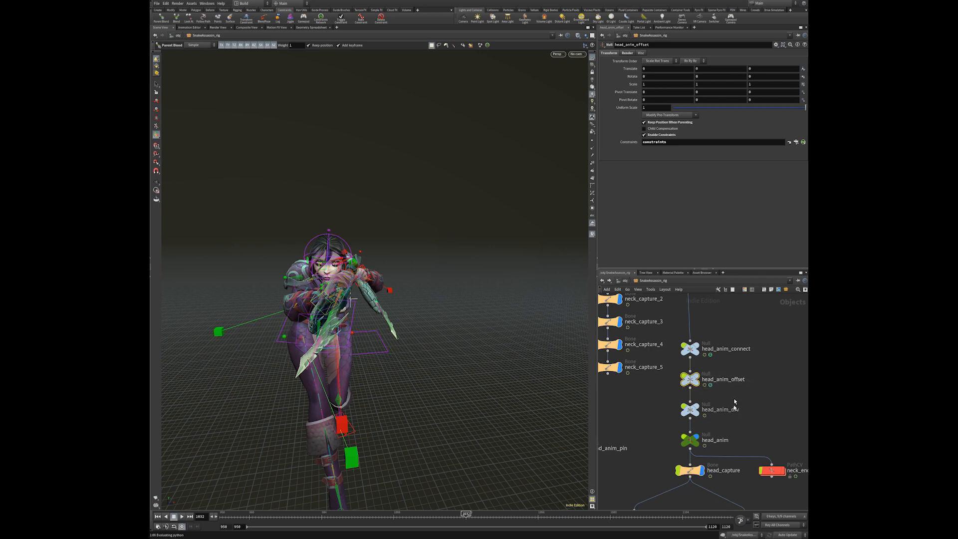
# Open the parameter interface editor for head_anim and add a float parameter above Parent Orientation
pyautogui.moveTo(735, 410); pyautogui.dragTo(735, 382, button='middle')
pyautogui.moveTo(647, 397); pyautogui.dragTo(721, 422)
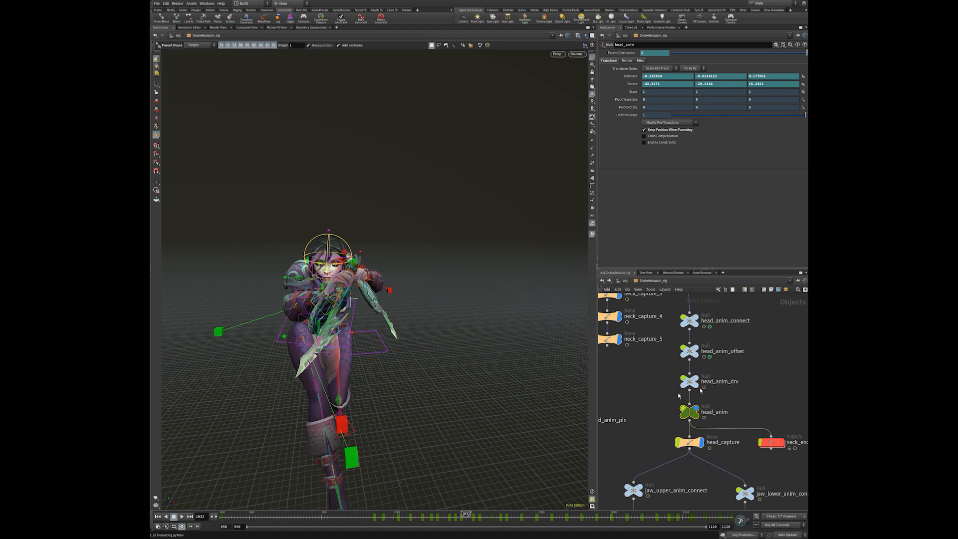
pyautogui.click(776, 45)
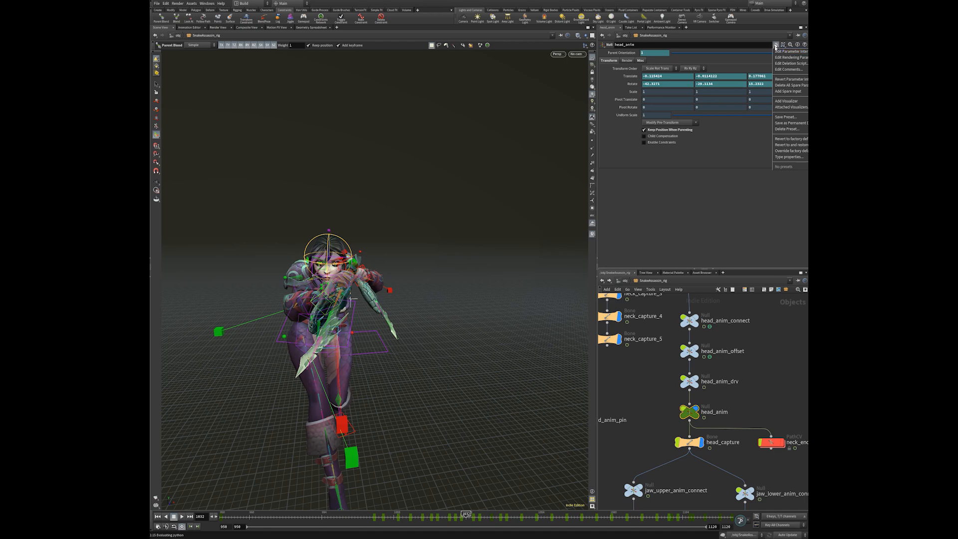
pyautogui.click(776, 45)
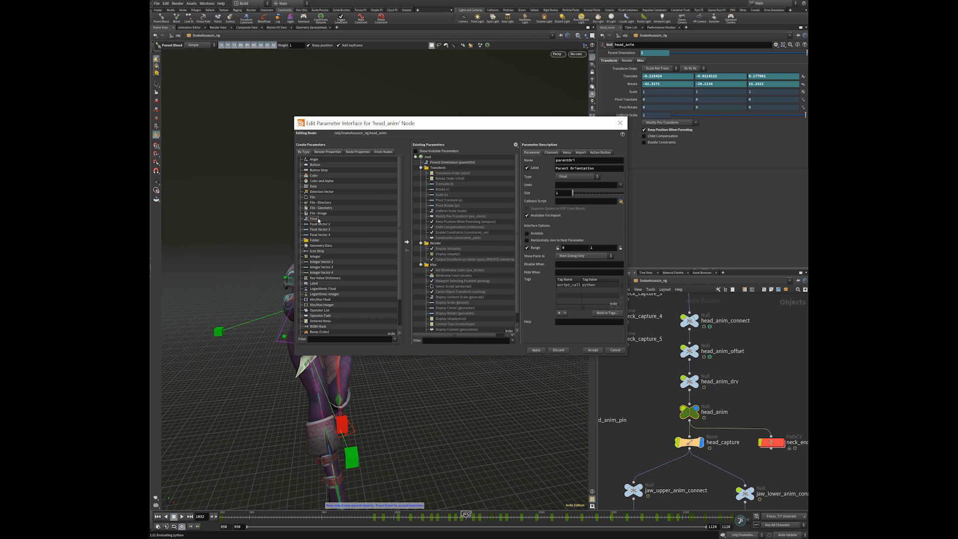
pyautogui.moveTo(339, 222); pyautogui.dragTo(442, 163)
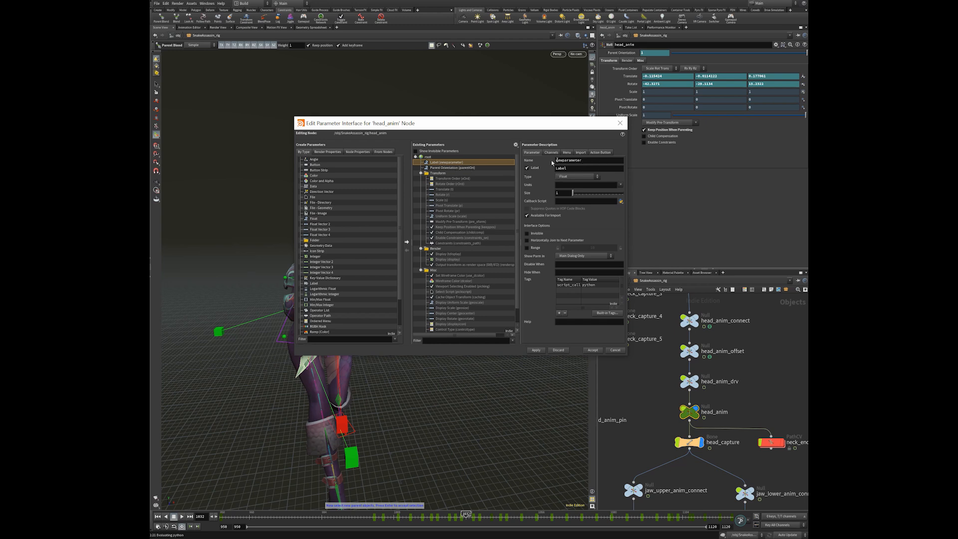
pyautogui.moveTo(588, 160); pyautogui.dragTo(557, 170)
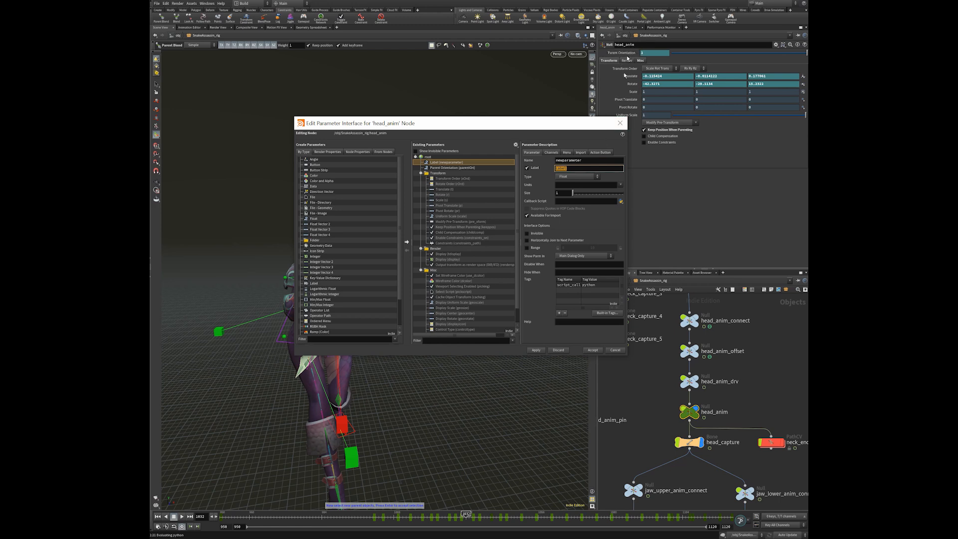
pyautogui.moveTo(584, 161); pyautogui.dragTo(544, 158)
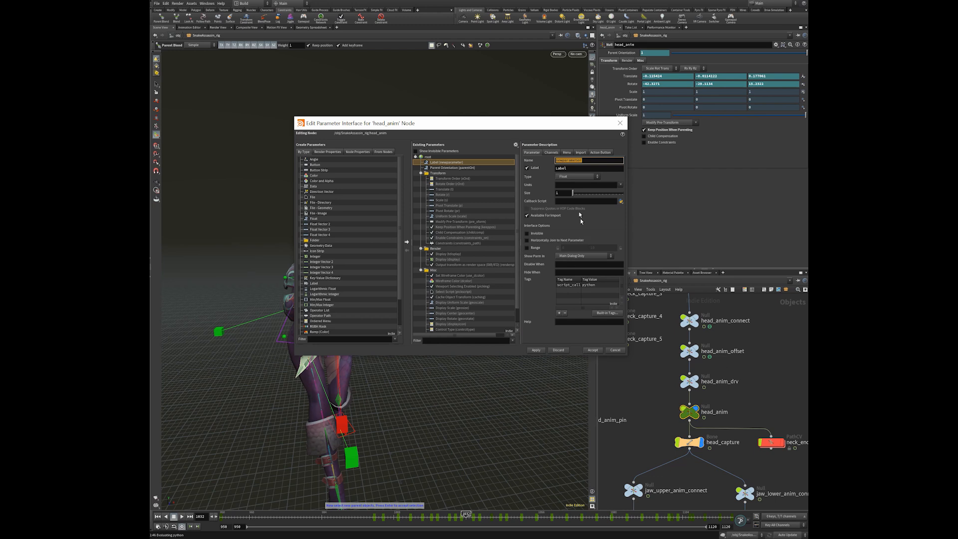
# Enable the range on the new float parameter, check its channel default, and discard the interface edits
pyautogui.click(528, 248)
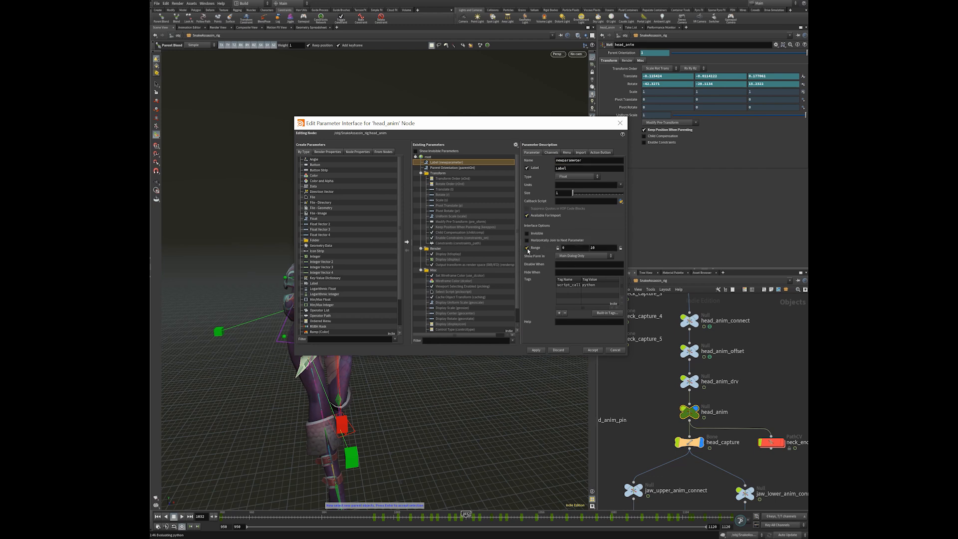
pyautogui.click(598, 247)
pyautogui.click(550, 153)
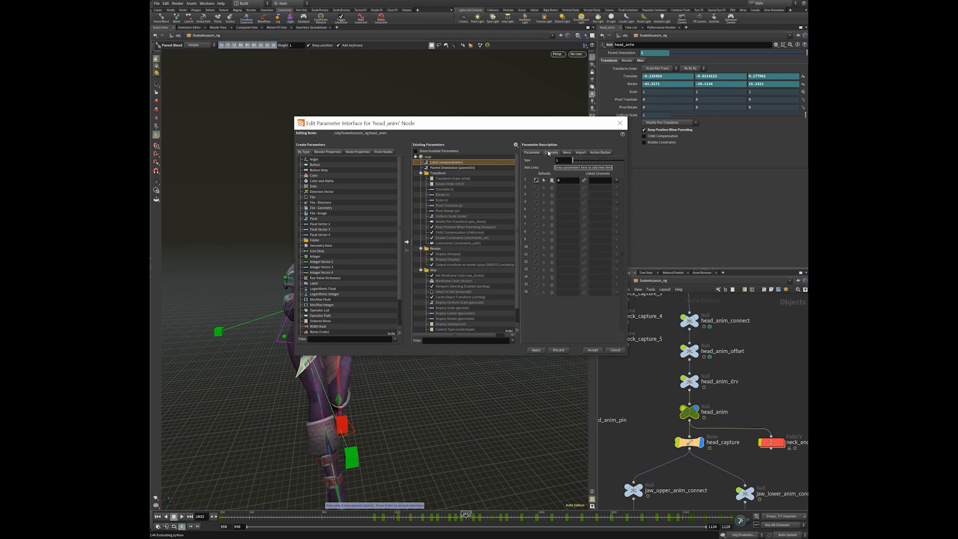
pyautogui.click(562, 184)
pyautogui.moveTo(560, 181); pyautogui.dragTo(553, 183)
pyautogui.click(532, 152)
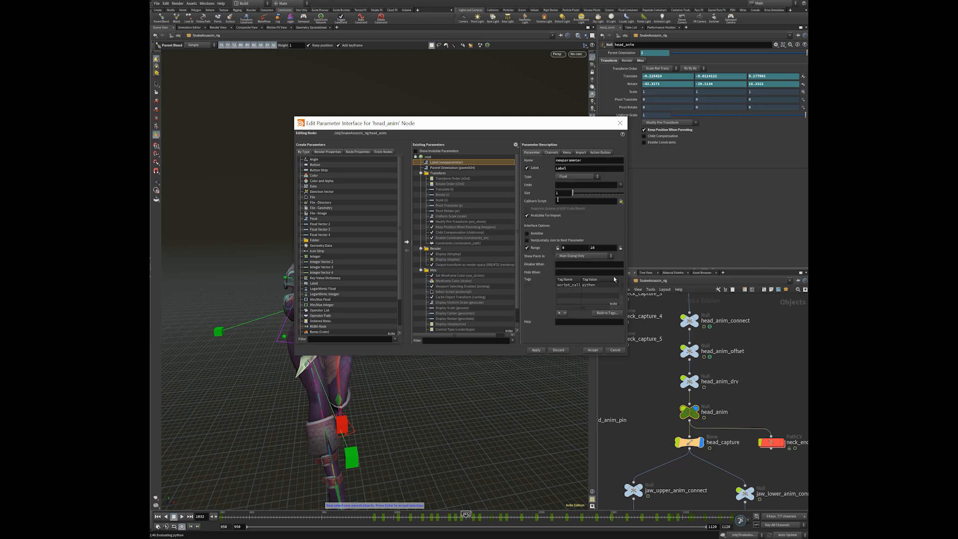
pyautogui.click(617, 350)
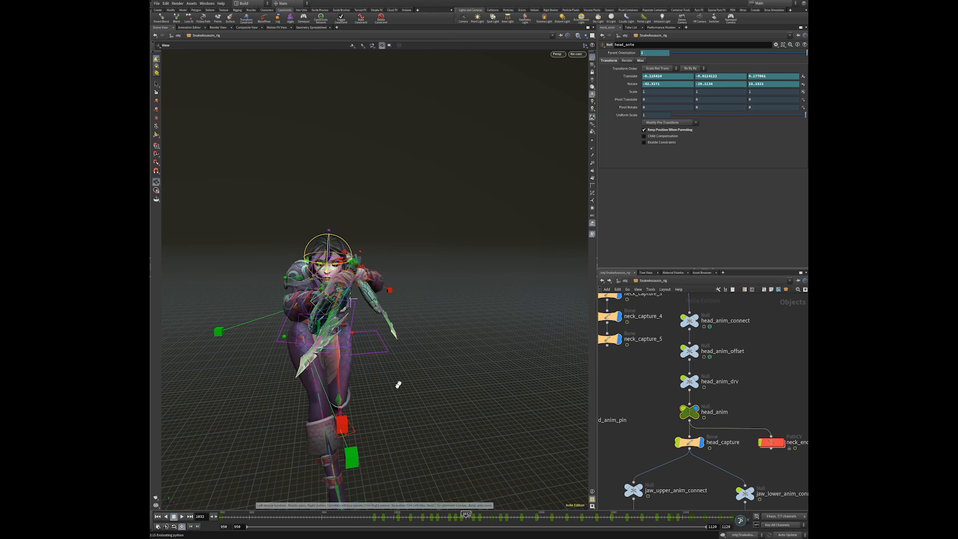
# Move the animation to frame 1029 and select the R_blade_anim control above the raised blade
pyautogui.keyDown('alt'); pyautogui.moveTo(398, 385); pyautogui.dragTo(413, 258, button='middle'); pyautogui.keyUp('alt')
pyautogui.moveTo(413, 258); pyautogui.dragTo(397, 276)
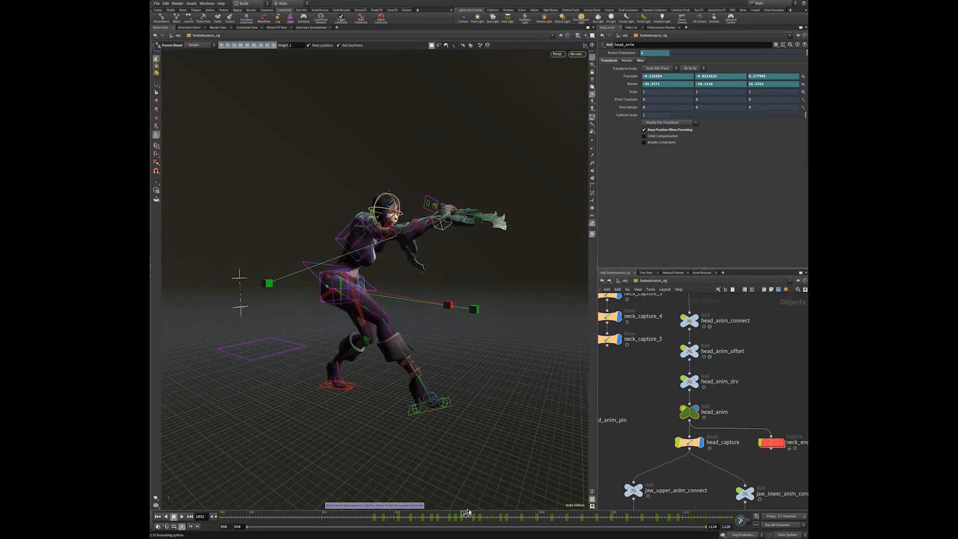
pyautogui.moveTo(467, 516); pyautogui.dragTo(464, 517)
pyautogui.moveTo(415, 178); pyautogui.dragTo(325, 209)
pyautogui.moveTo(325, 209); pyautogui.dragTo(447, 239, button='right')
pyautogui.moveTo(224, 312); pyautogui.dragTo(340, 270)
pyautogui.click(342, 145)
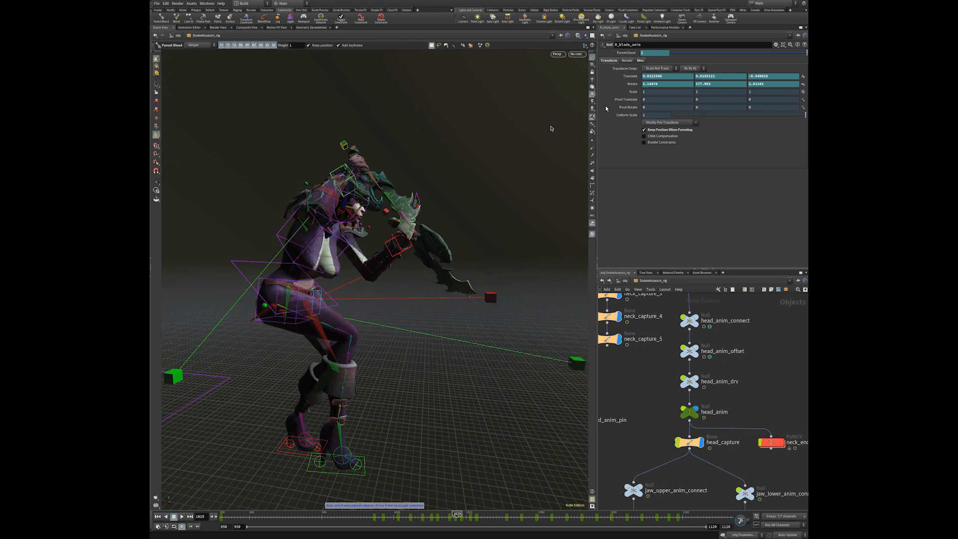
pyautogui.press('Return')
# Set R_blade_anim's parent blend to 0, inspect the blade from other angles, and restore the blend to 1
pyautogui.moveTo(763, 52); pyautogui.dragTo(671, 53)
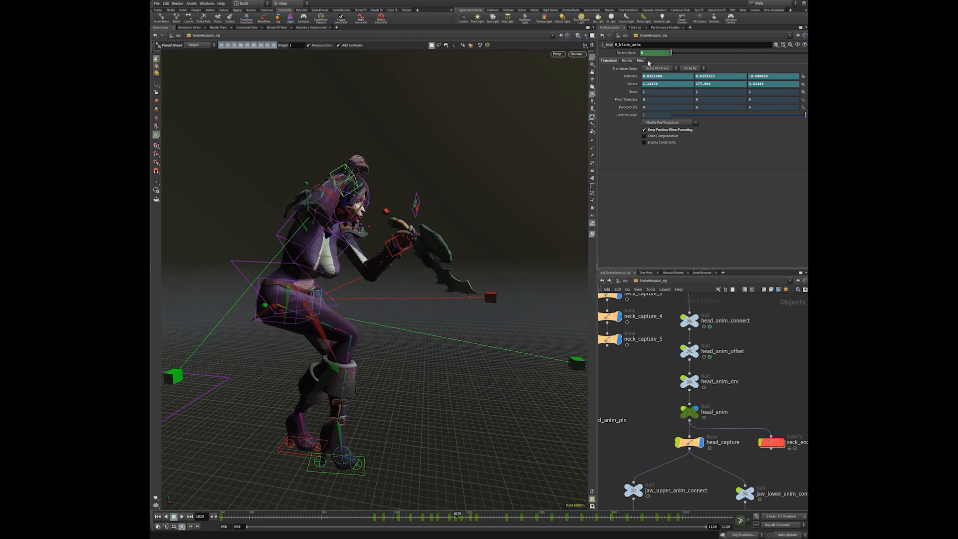
pyautogui.press('Escape')
pyautogui.moveTo(327, 198); pyautogui.dragTo(290, 237, button='right')
pyautogui.moveTo(305, 246); pyautogui.dragTo(330, 261, button='middle')
pyautogui.moveTo(276, 265); pyautogui.dragTo(302, 245)
pyautogui.press('q')
pyautogui.moveTo(672, 53); pyautogui.dragTo(804, 54)
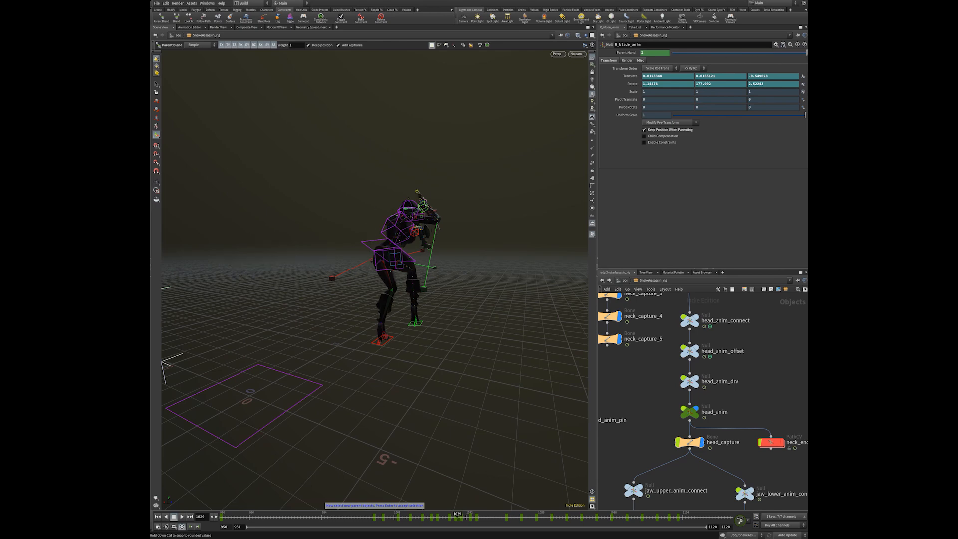
# Select the R_arm_twist_anim control behind the character to show its parent setting
pyautogui.press('Escape')
pyautogui.moveTo(473, 213); pyautogui.dragTo(455, 243)
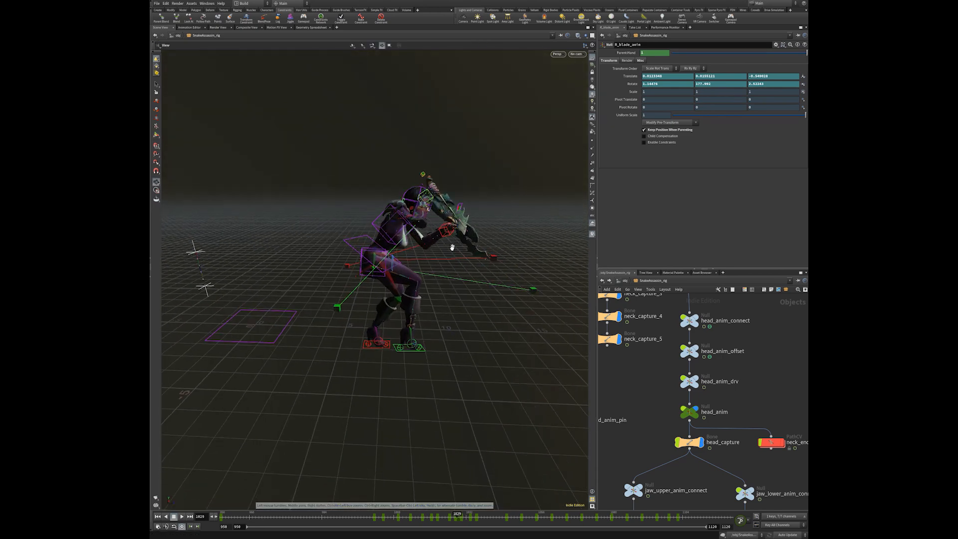
pyautogui.keyDown('alt'); pyautogui.moveTo(340, 316); pyautogui.dragTo(325, 298); pyautogui.keyUp('alt')
pyautogui.click(325, 298)
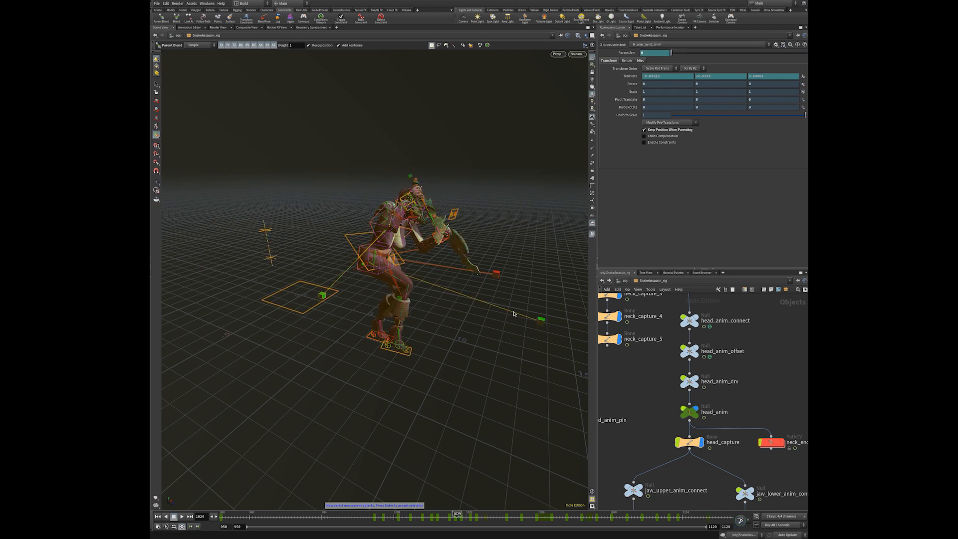
pyautogui.press('Return')
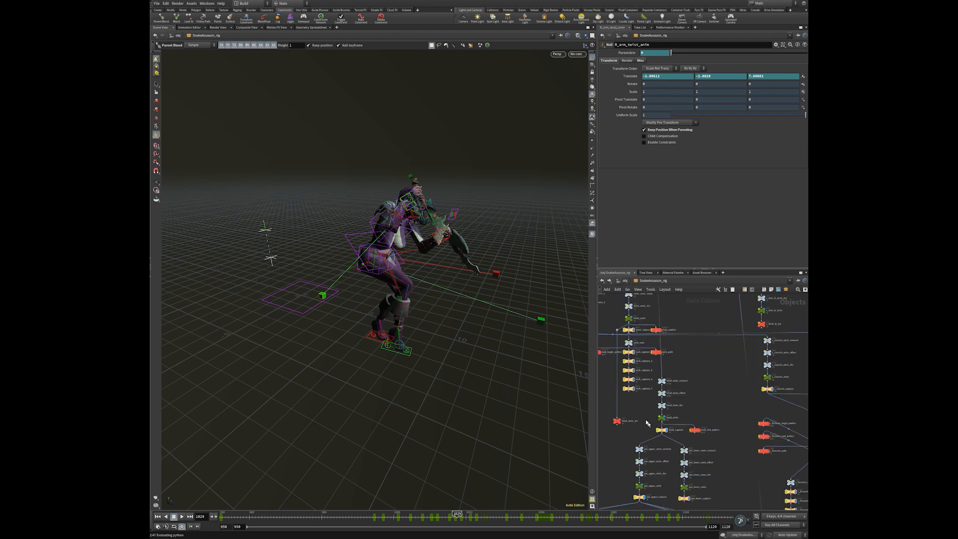
# Locate the R_leg_ik_connect geometry object in the rig network and open its inner node network
pyautogui.scroll(-8, 714, 356)
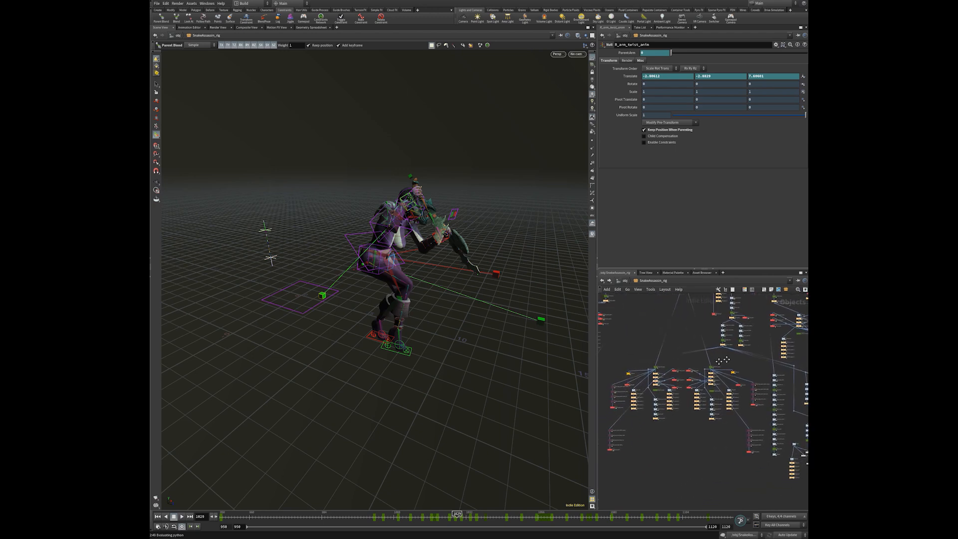
pyautogui.scroll(10, 731, 358)
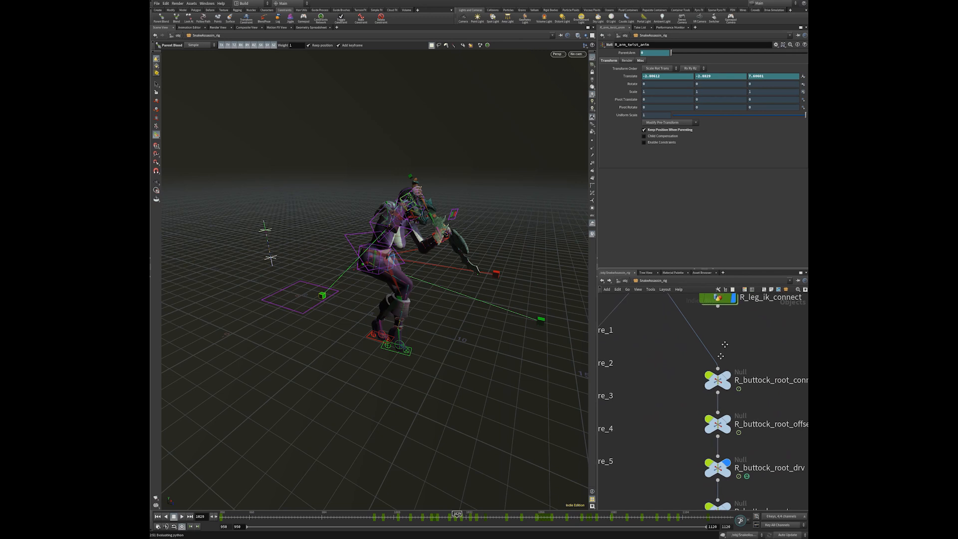
pyautogui.click(689, 368)
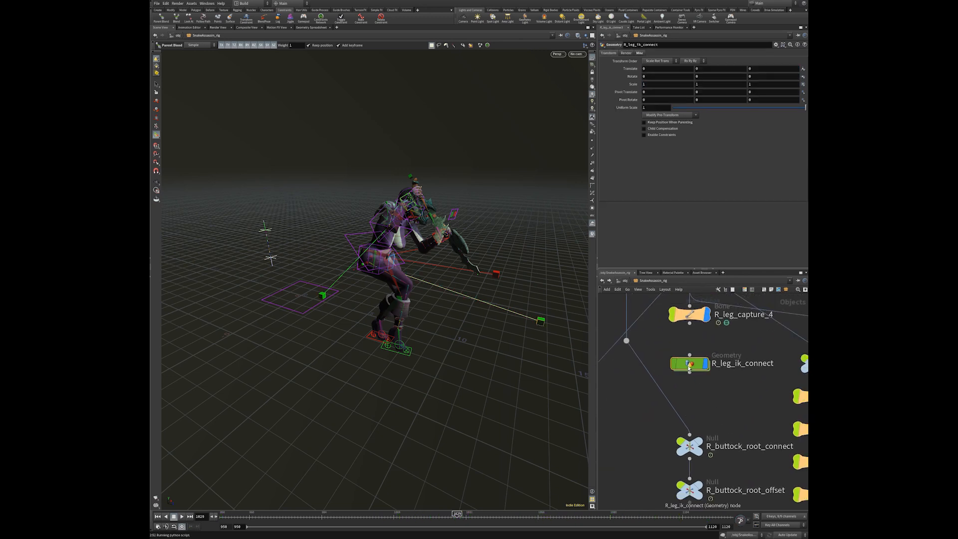
pyautogui.doubleClick(690, 368)
pyautogui.moveTo(690, 393); pyautogui.dragTo(659, 408, button='middle')
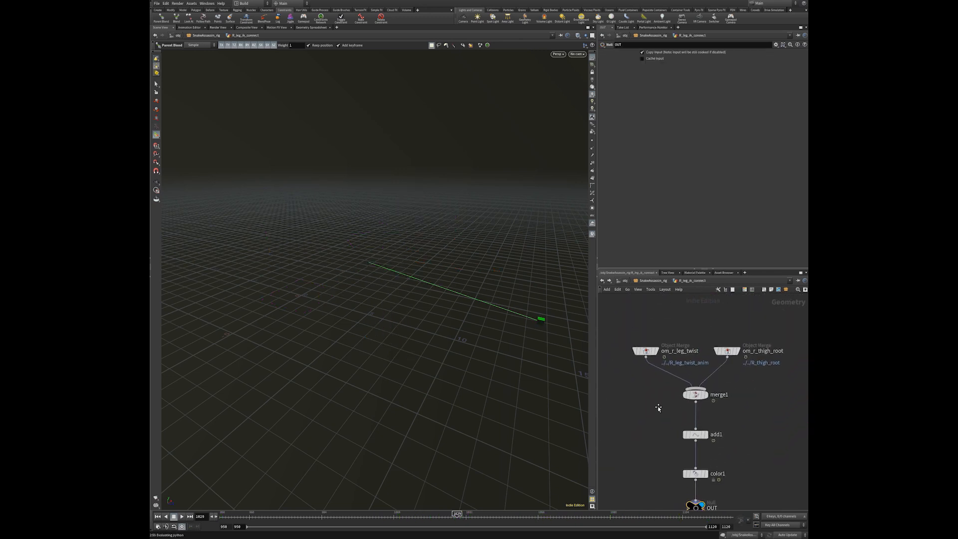
# Examine the object paths referenced by the om_r_leg_twist and om_r_thigh_root Object Merge nodes
pyautogui.click(645, 351)
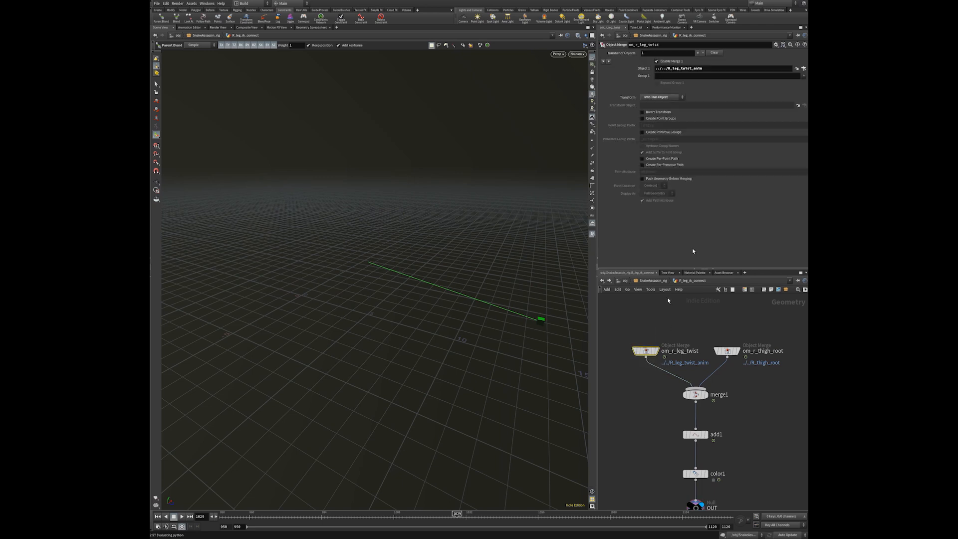
pyautogui.click(726, 351)
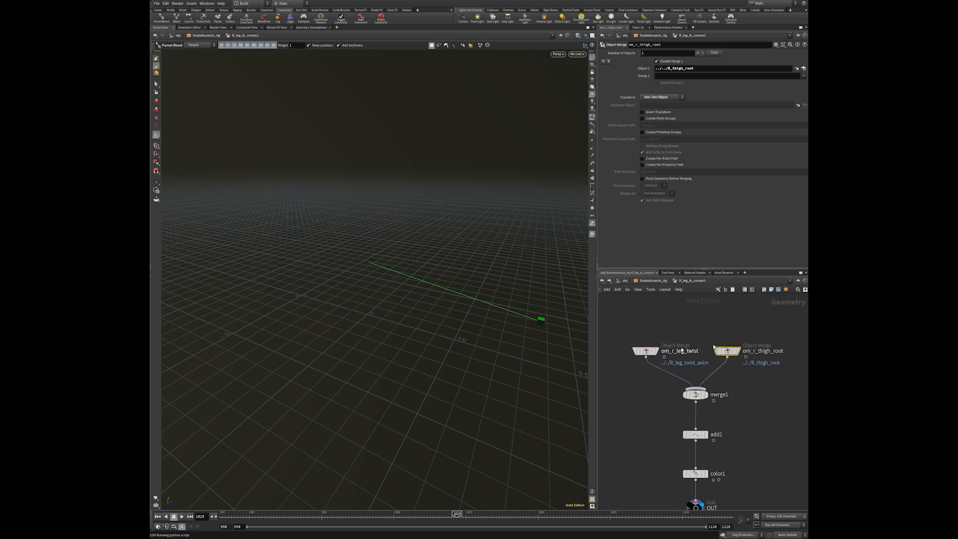
pyautogui.moveTo(669, 316); pyautogui.dragTo(641, 362)
pyautogui.moveTo(708, 69); pyautogui.dragTo(673, 69)
pyautogui.moveTo(725, 310); pyautogui.dragTo(751, 376)
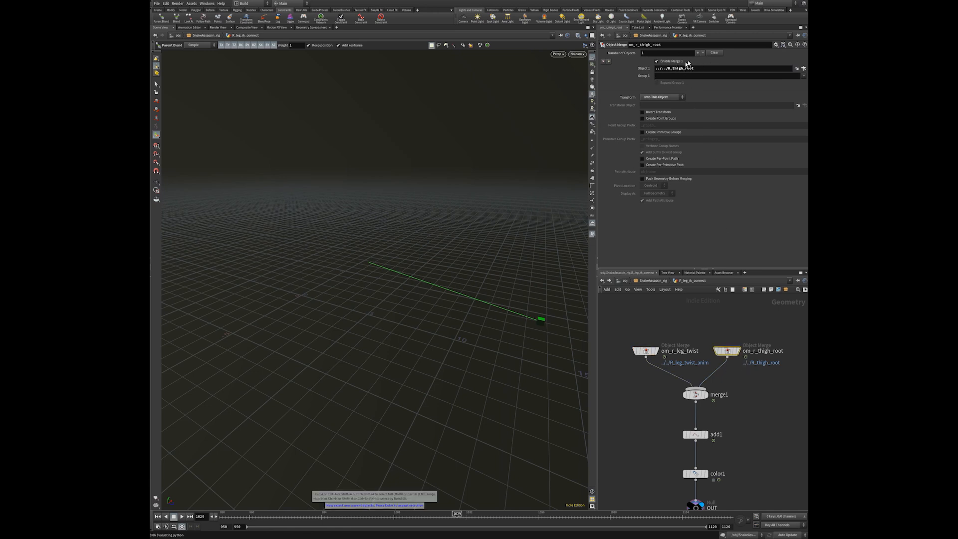
pyautogui.moveTo(696, 69); pyautogui.dragTo(664, 69)
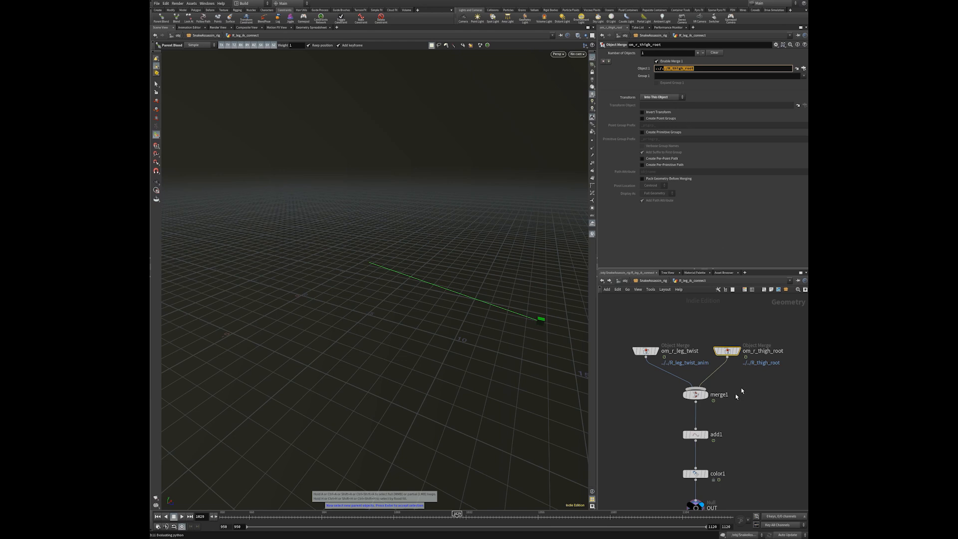
# Examine the merge1, add1, color1 and OUT nodes that build the connecting line, and return to the rig network
pyautogui.click(623, 392)
pyautogui.moveTo(694, 506); pyautogui.dragTo(695, 448, button='middle')
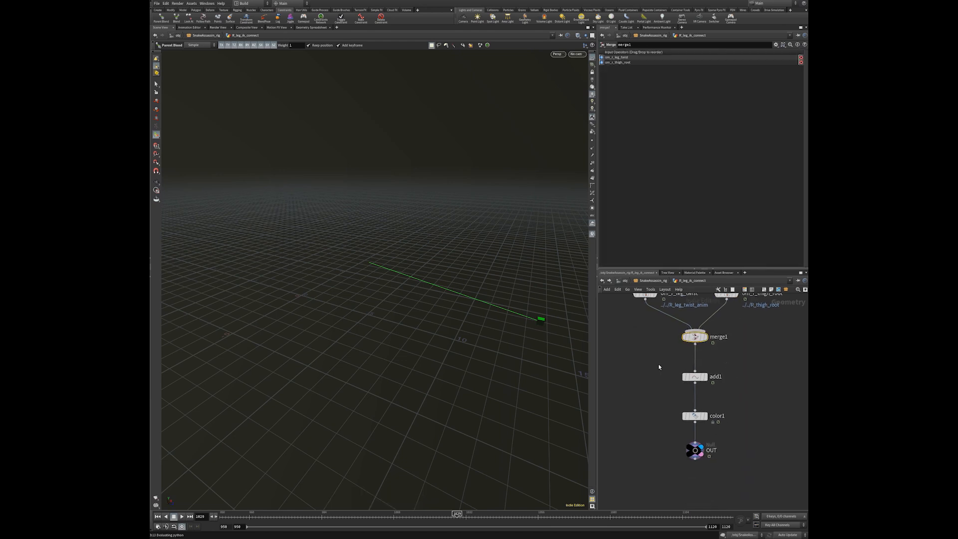
pyautogui.moveTo(659, 365); pyautogui.dragTo(762, 398)
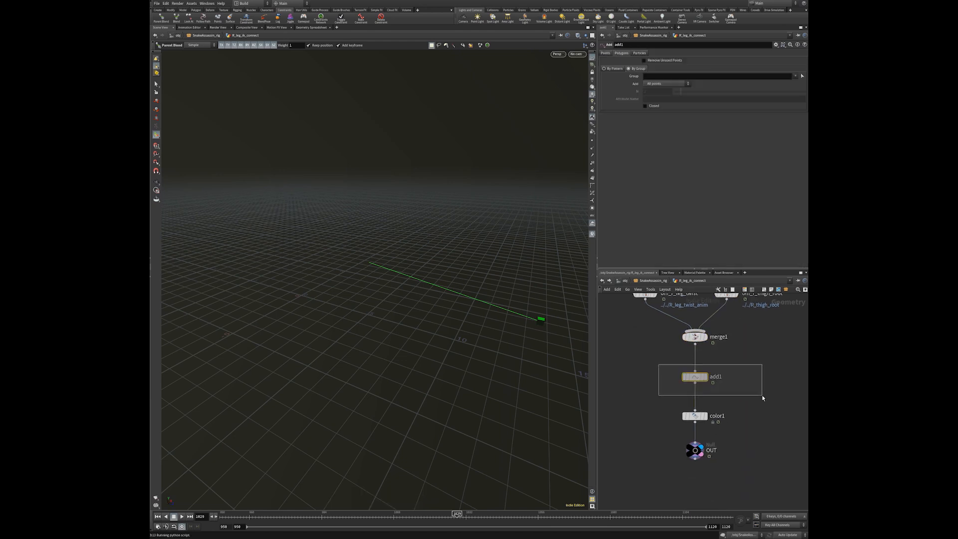
pyautogui.click(639, 69)
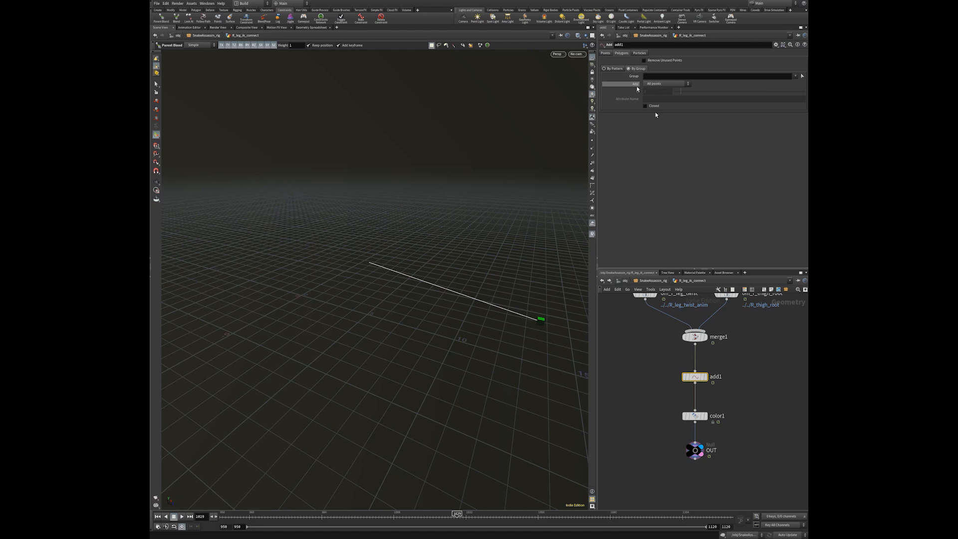
pyautogui.moveTo(650, 402); pyautogui.dragTo(740, 421)
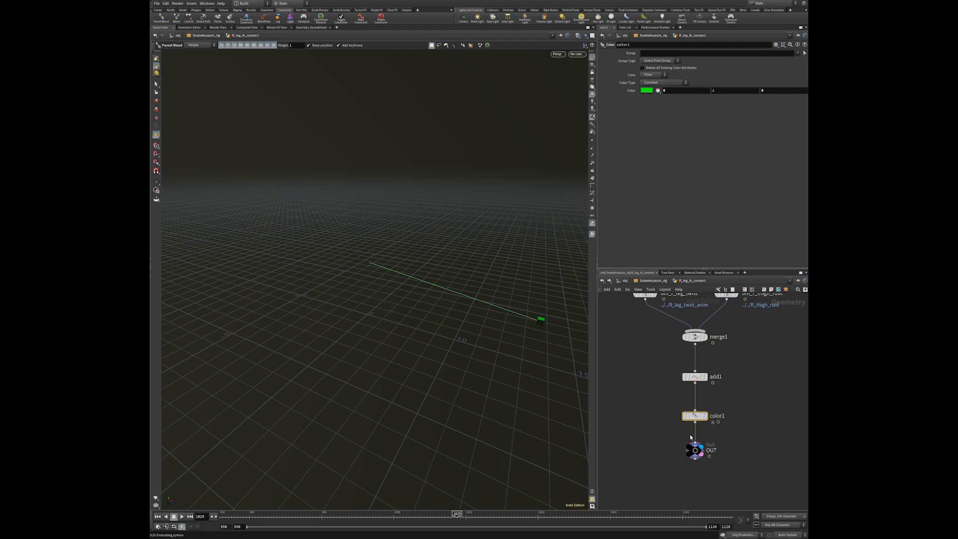
pyautogui.moveTo(653, 428); pyautogui.dragTo(718, 464)
pyautogui.moveTo(747, 445); pyautogui.dragTo(738, 421, button='middle')
pyautogui.press('u')
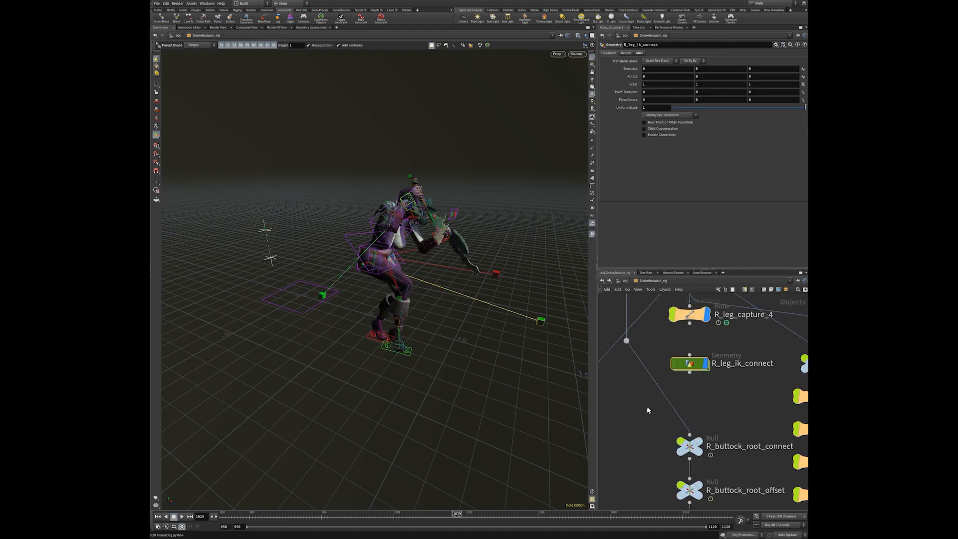
# Select the R_leg_twist_anim control, try moving it to show the leg and connecting line respond, and undo the move
pyautogui.press('Escape')
pyautogui.moveTo(359, 332); pyautogui.dragTo(486, 335)
pyautogui.click(534, 340)
pyautogui.moveTo(528, 368); pyautogui.dragTo(464, 372)
pyautogui.press('t')
pyautogui.hotkey('ctrl', 'z')
pyautogui.keyDown('alt'); pyautogui.moveTo(453, 333); pyautogui.dragTo(406, 301); pyautogui.keyUp('alt')
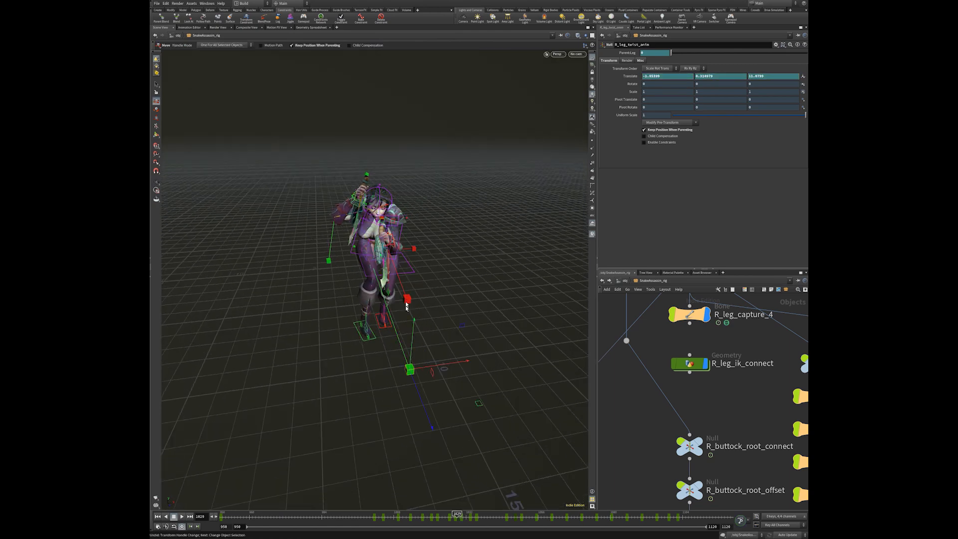
pyautogui.moveTo(410, 370); pyautogui.dragTo(481, 341)
pyautogui.keyDown('alt'); pyautogui.moveTo(379, 276); pyautogui.dragTo(479, 280); pyautogui.keyUp('alt')
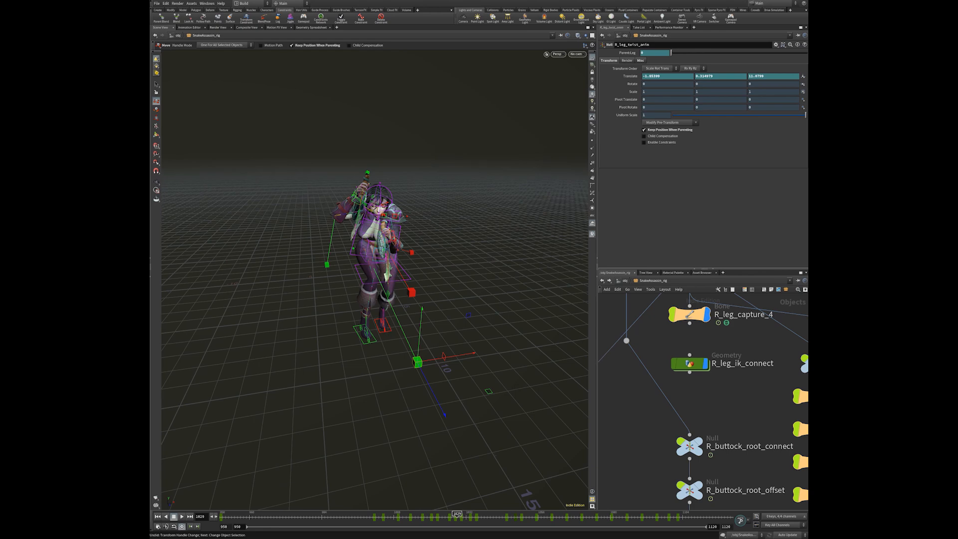
# Inspect the character's legs and upper body up close, and select the cog_anim control around the hips
pyautogui.keyDown('alt'); pyautogui.moveTo(322, 337); pyautogui.dragTo(379, 319); pyautogui.keyUp('alt')
pyautogui.scroll(5, 499, 289)
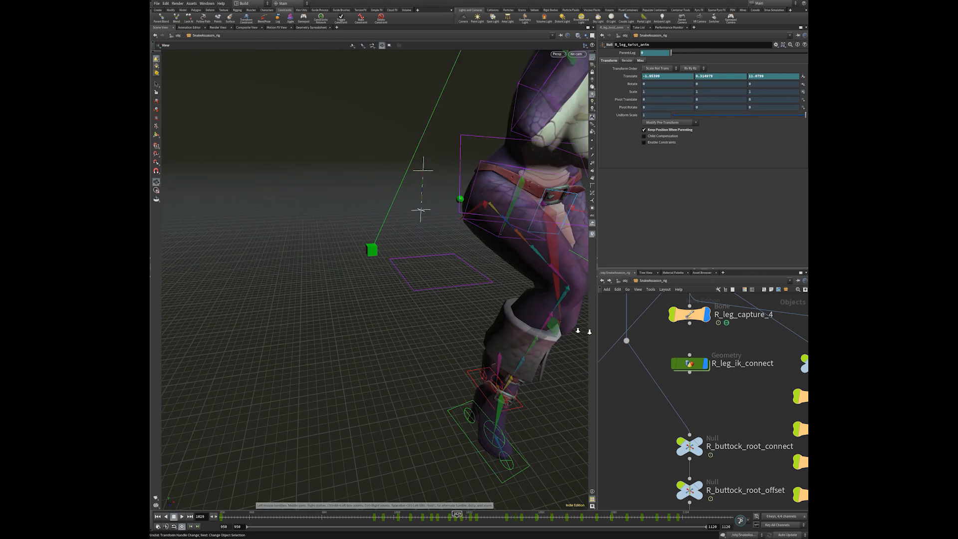
pyautogui.scroll(-6, 379, 279)
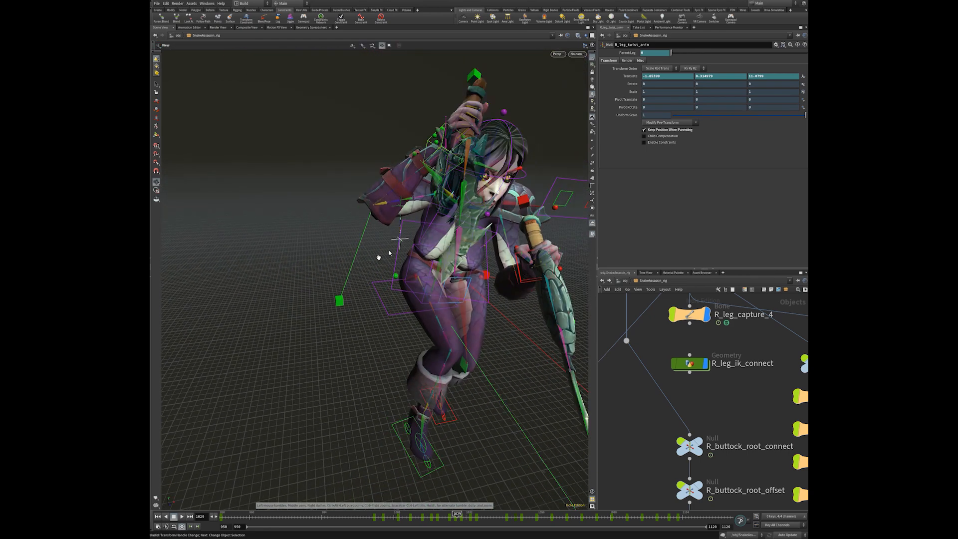
pyautogui.press('t')
pyautogui.click(439, 237)
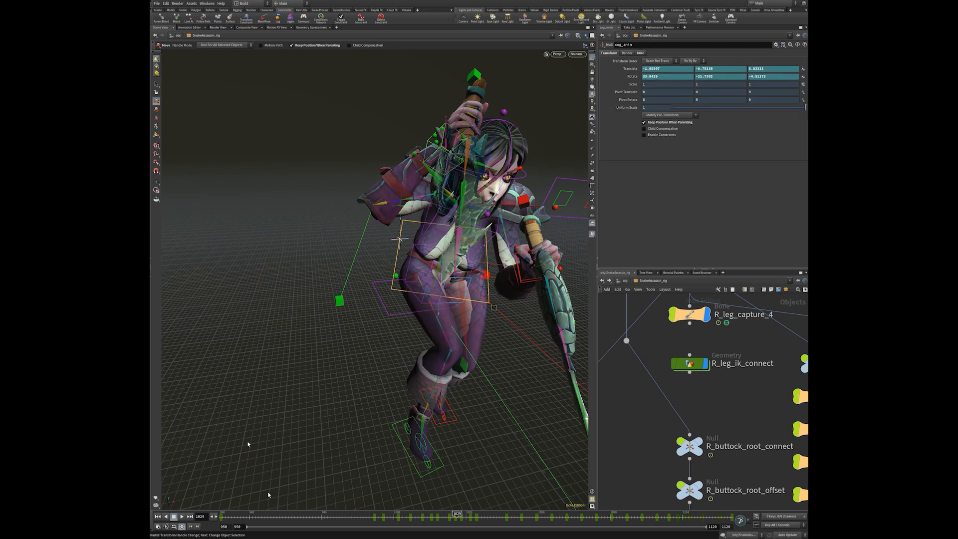
# Return to the first frame, 950, and select the Assassin_Body mesh in the viewport
pyautogui.hotkey('ctrl', 'Up')
pyautogui.press('Escape')
pyautogui.moveTo(377, 349); pyautogui.dragTo(569, 374)
pyautogui.press('t')
pyautogui.scroll(3, 491, 285)
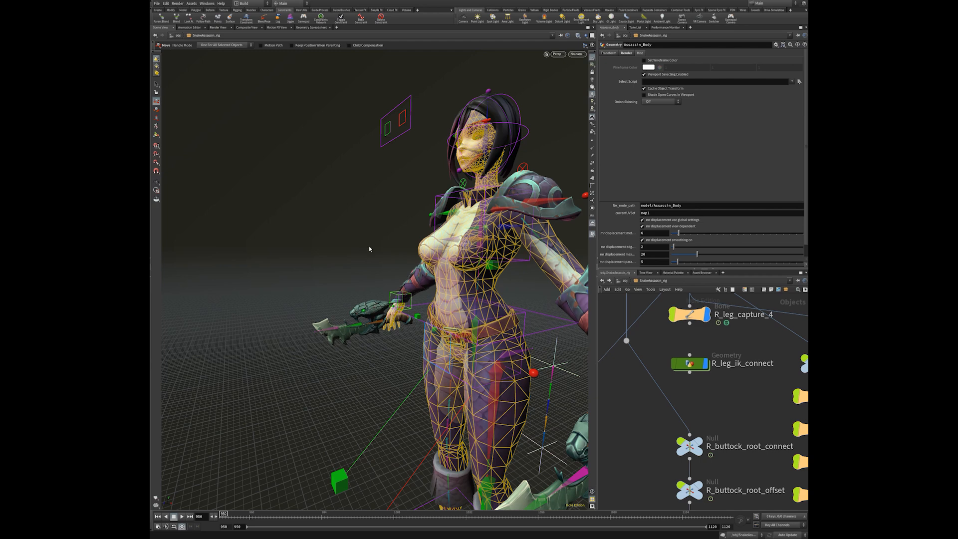
pyautogui.press('Tab')
pyautogui.write('paint')
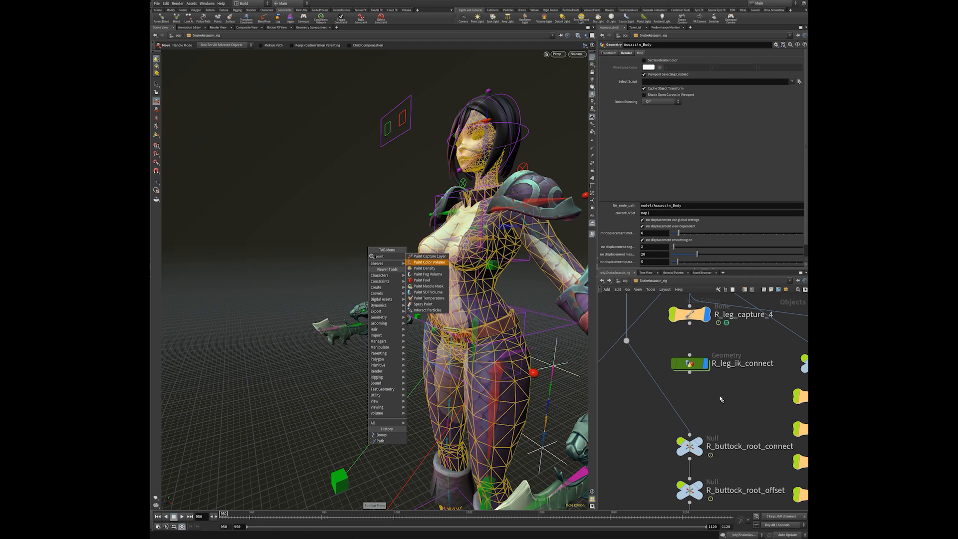
pyautogui.click(736, 405)
# Find the Assassin_Body object in the rig network and open its geometry network at the end of the node chain
pyautogui.scroll(-5, 731, 407)
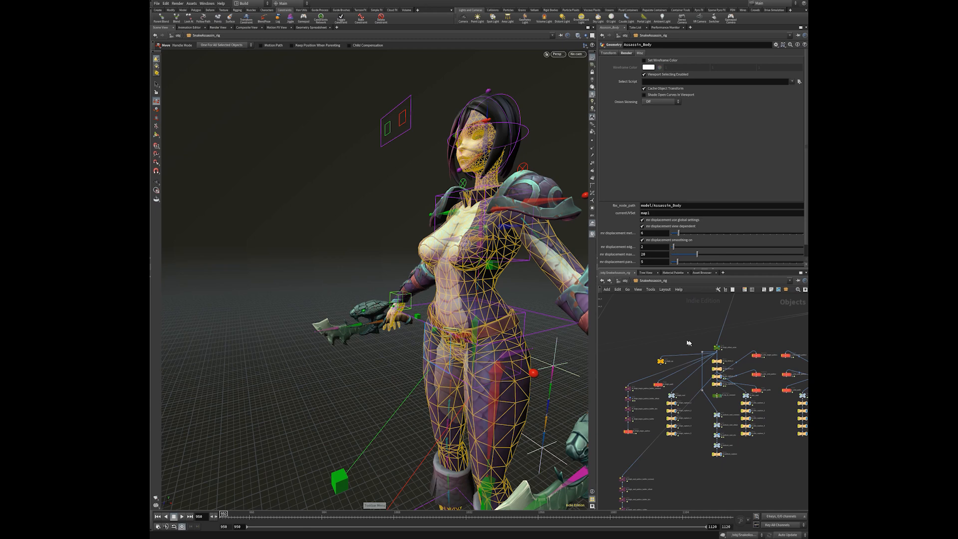
pyautogui.scroll(5, 694, 344)
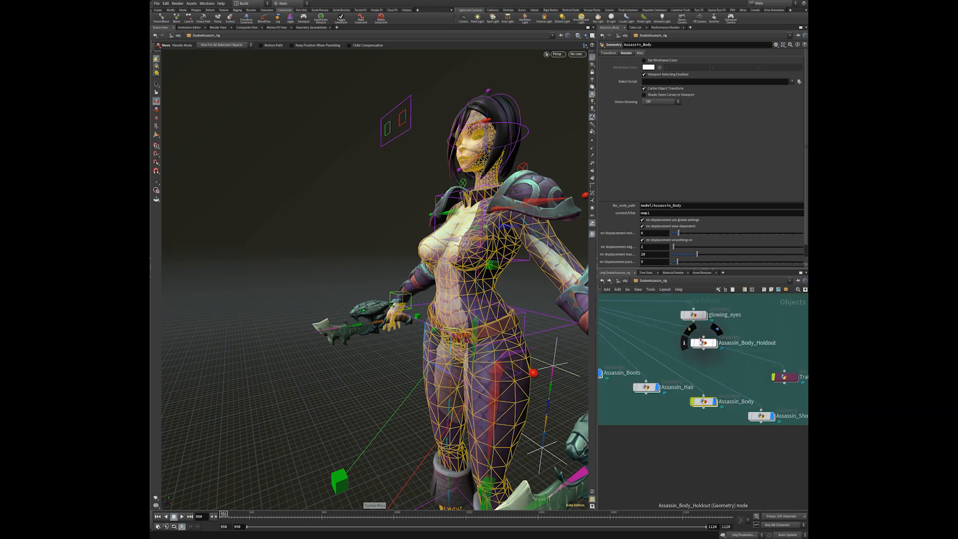
pyautogui.doubleClick(707, 407)
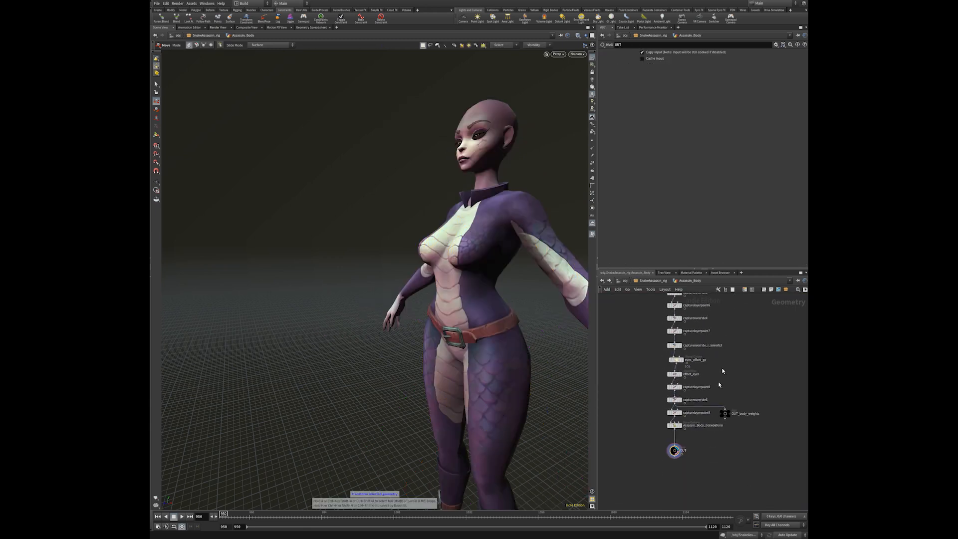
pyautogui.scroll(10, 719, 385)
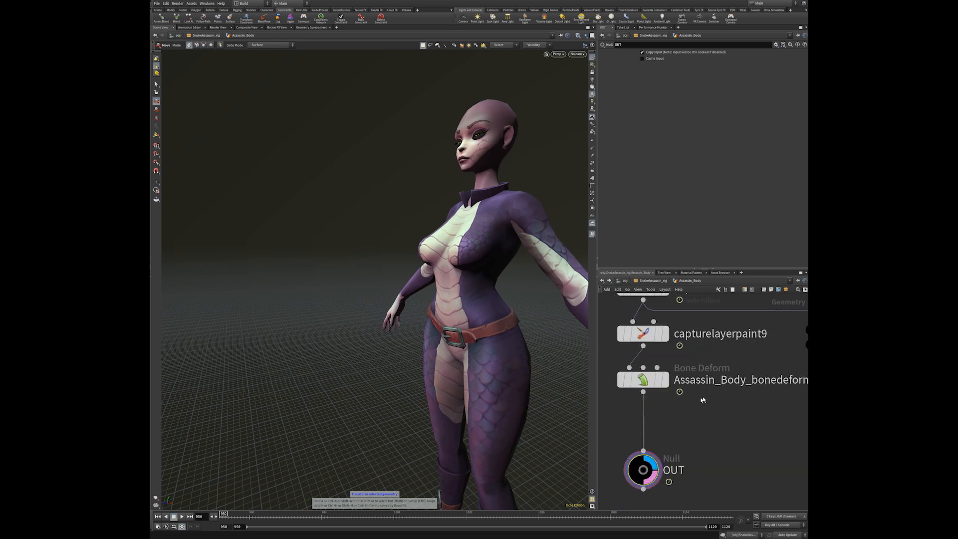
# Select and display the Assassin_Body_bonedeform node, and examine the chain of capture paint and override nodes feeding it
pyautogui.moveTo(702, 399); pyautogui.dragTo(734, 413, button='middle')
pyautogui.moveTo(704, 396)
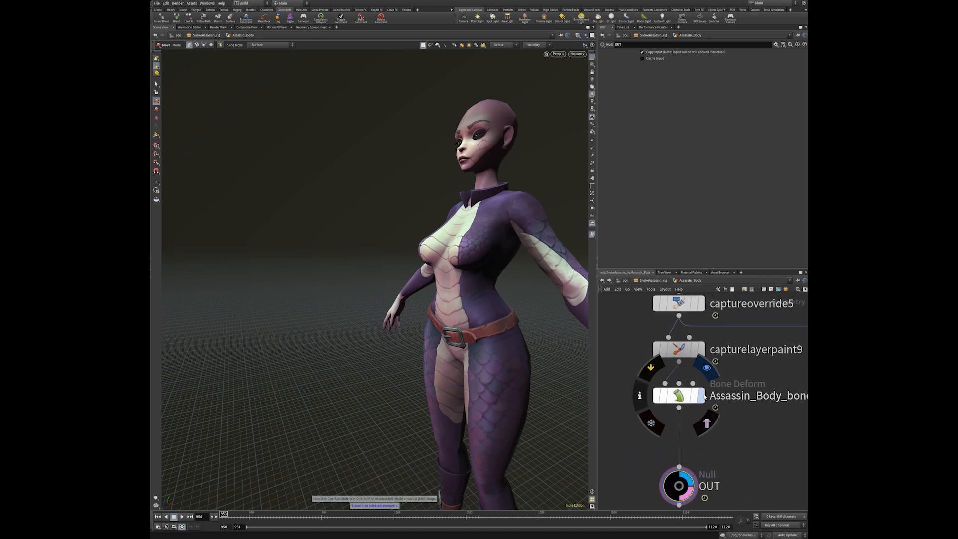
pyautogui.click(703, 396)
pyautogui.moveTo(726, 421); pyautogui.dragTo(694, 425, button='middle')
pyautogui.scroll(-5, 705, 408)
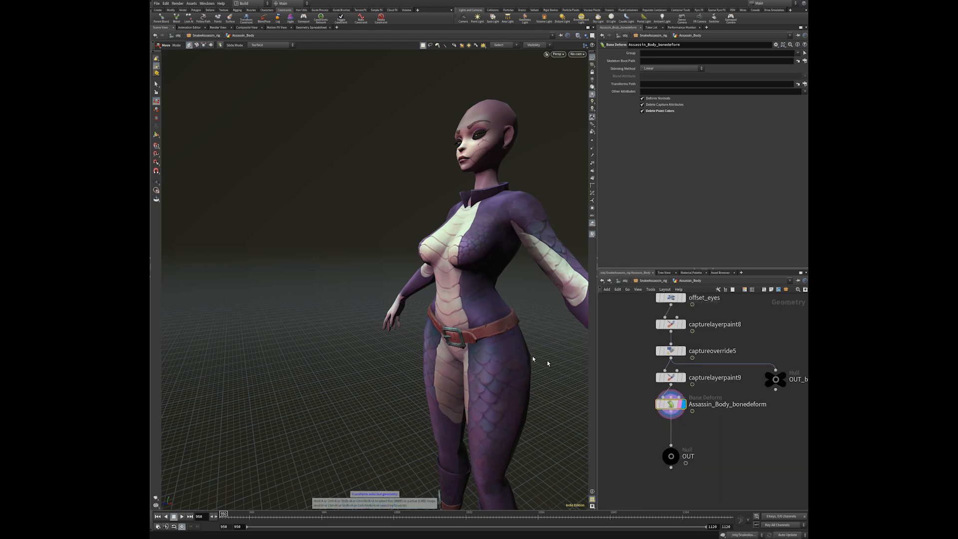
pyautogui.scroll(-5, 649, 379)
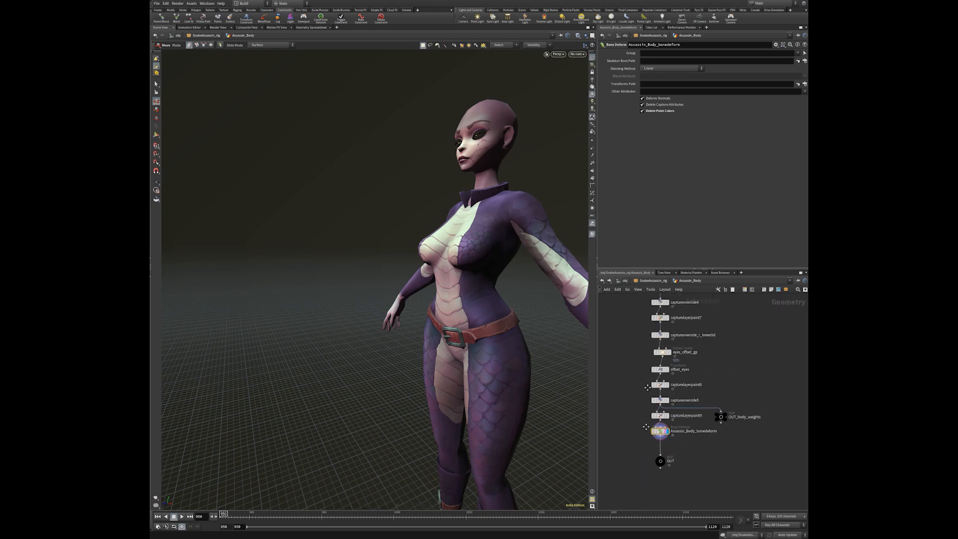
pyautogui.scroll(-3, 635, 349)
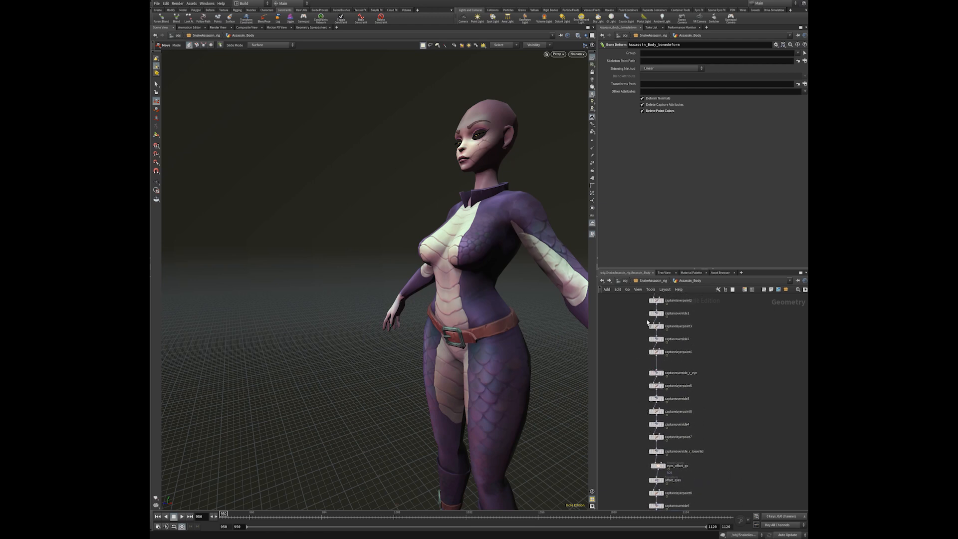
# Examine the capture nodes leading to the bone deform and OUT nodes, then return to the rig level and select the Assassin_Body mesh
pyautogui.scroll(-5, 731, 450)
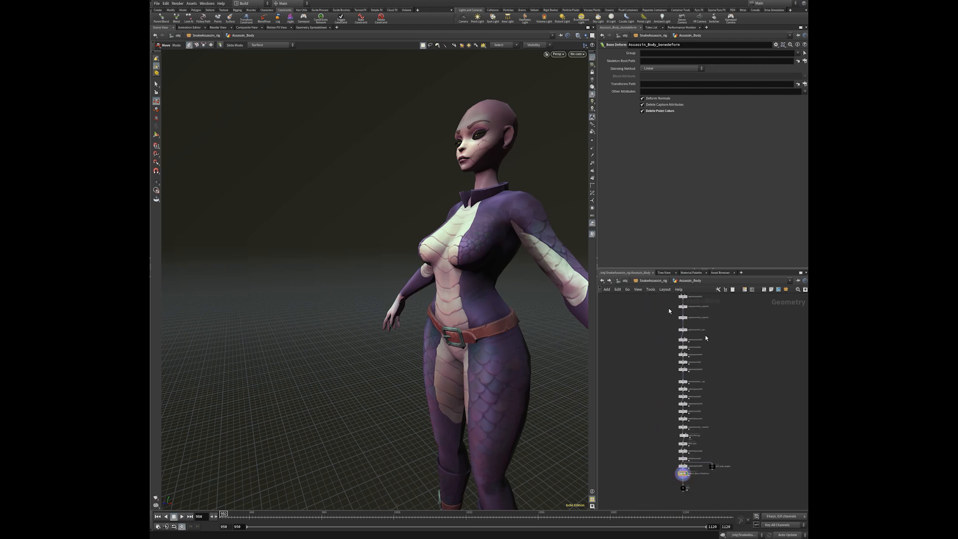
pyautogui.scroll(5, 705, 418)
pyautogui.scroll(-3, 697, 356)
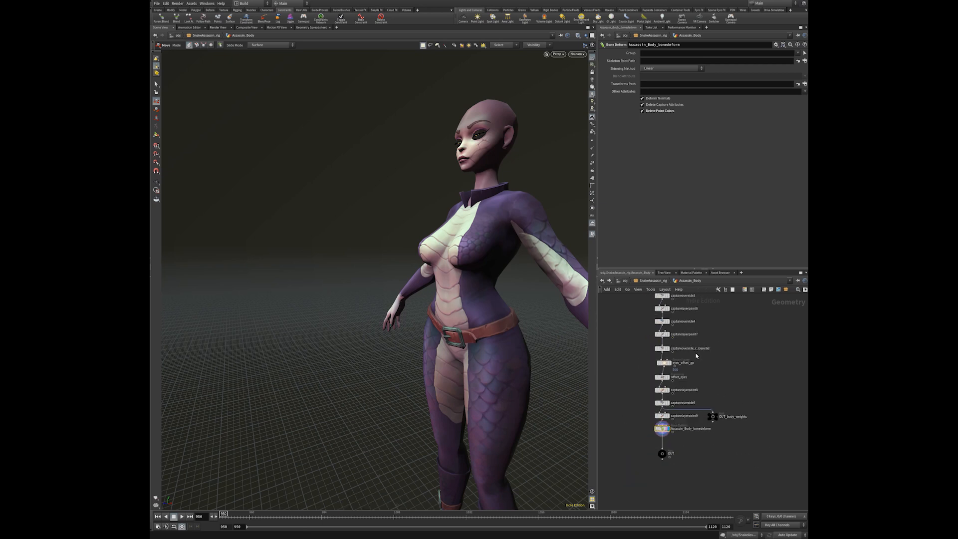
pyautogui.scroll(4, 693, 443)
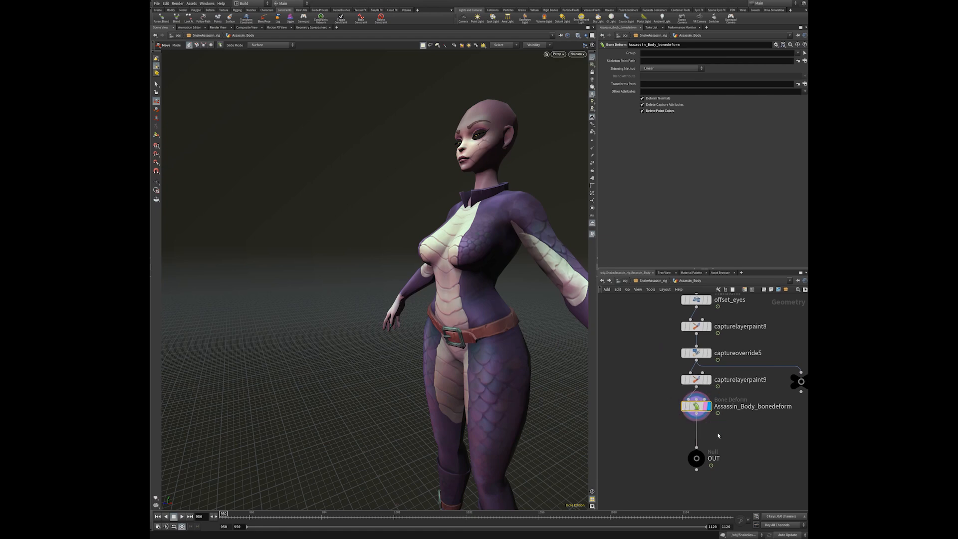
pyautogui.press('u')
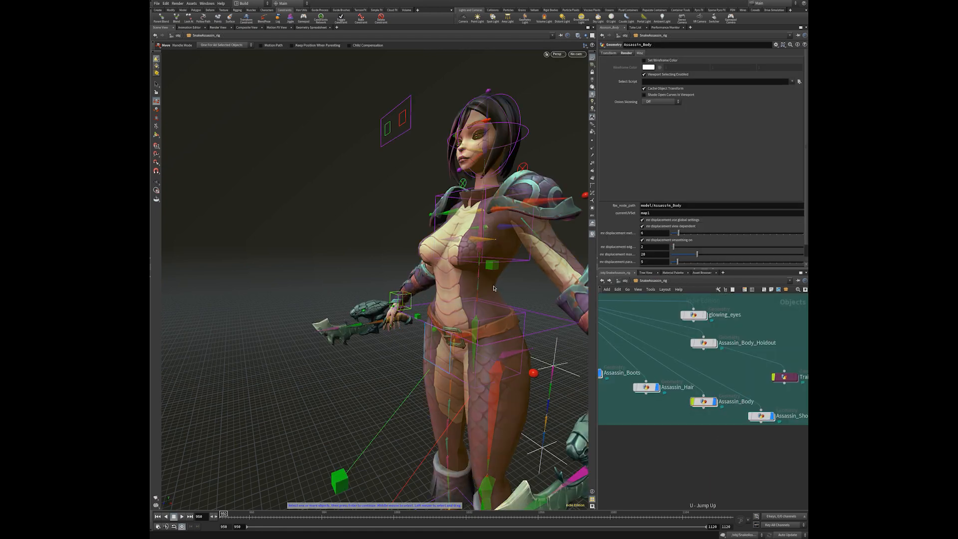
pyautogui.click(493, 288)
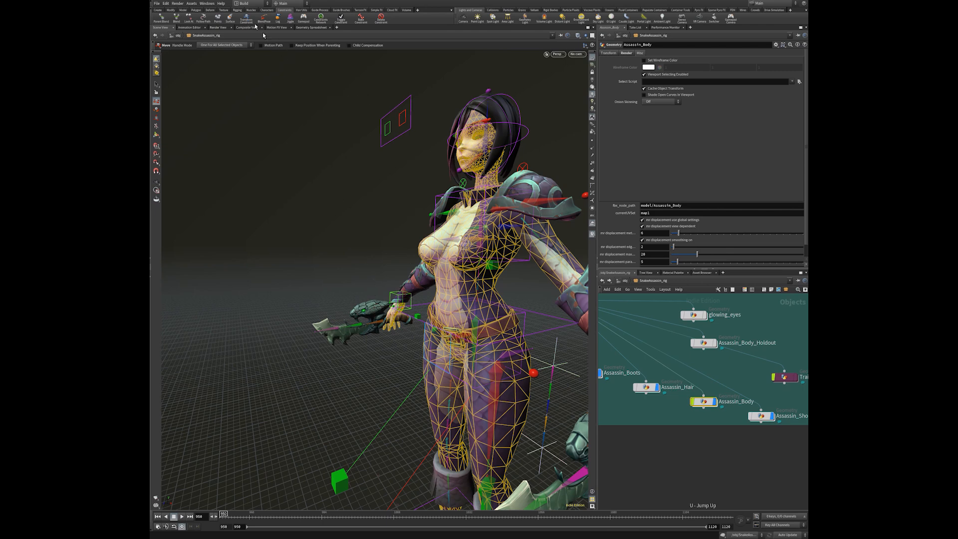
# Bring up the rigging tools and start the Paint Capture Layer tool on the Assassin_Body mesh
pyautogui.click(238, 11)
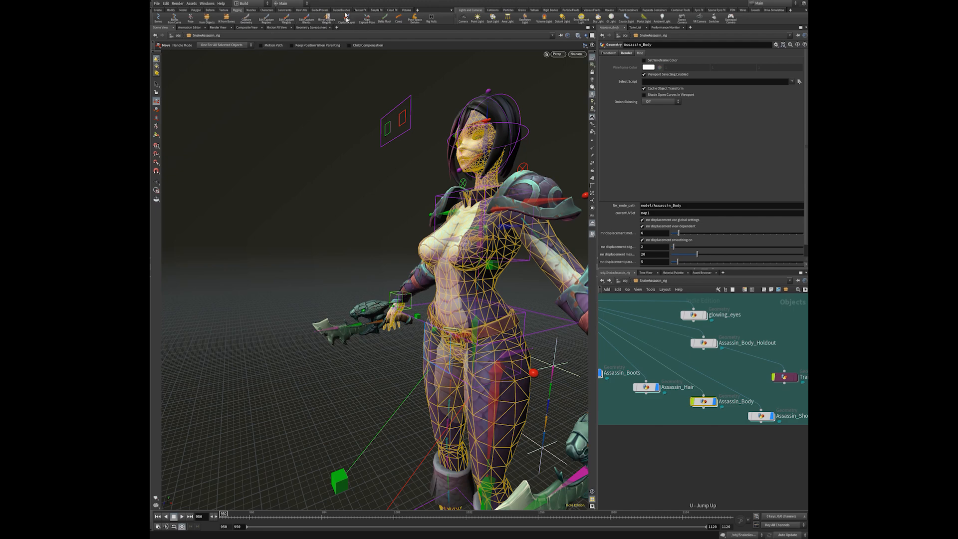
pyautogui.moveTo(344, 212); pyautogui.dragTo(306, 210)
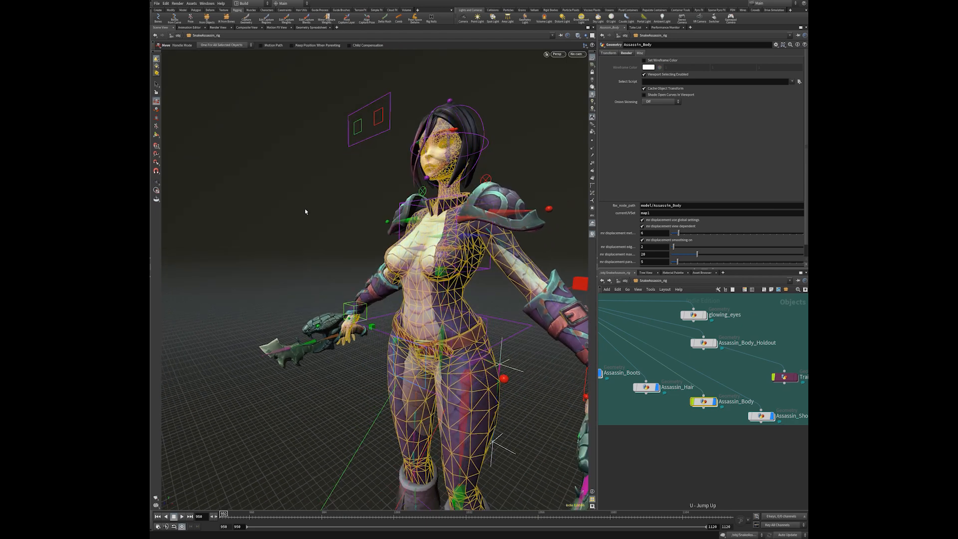
pyautogui.press('Tab')
pyautogui.write('pain')
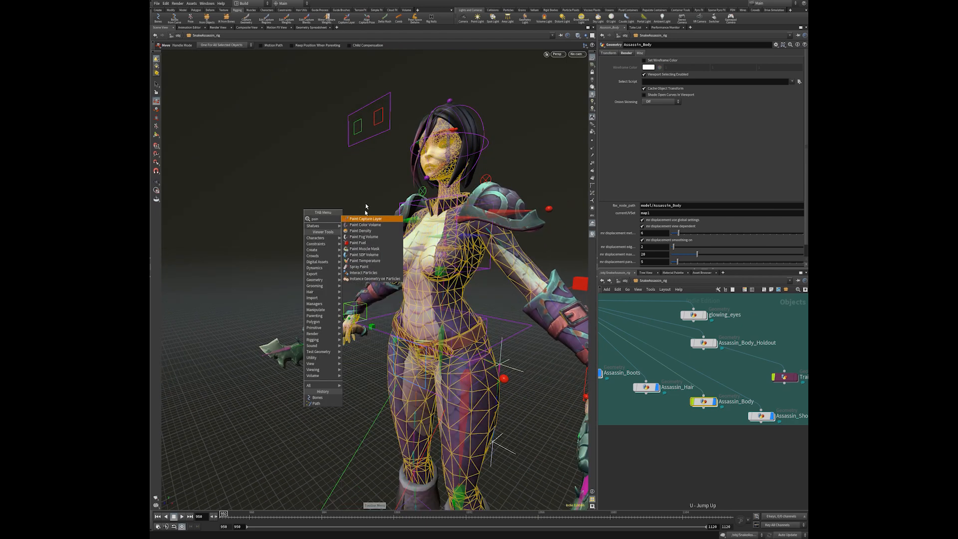
pyautogui.click(366, 219)
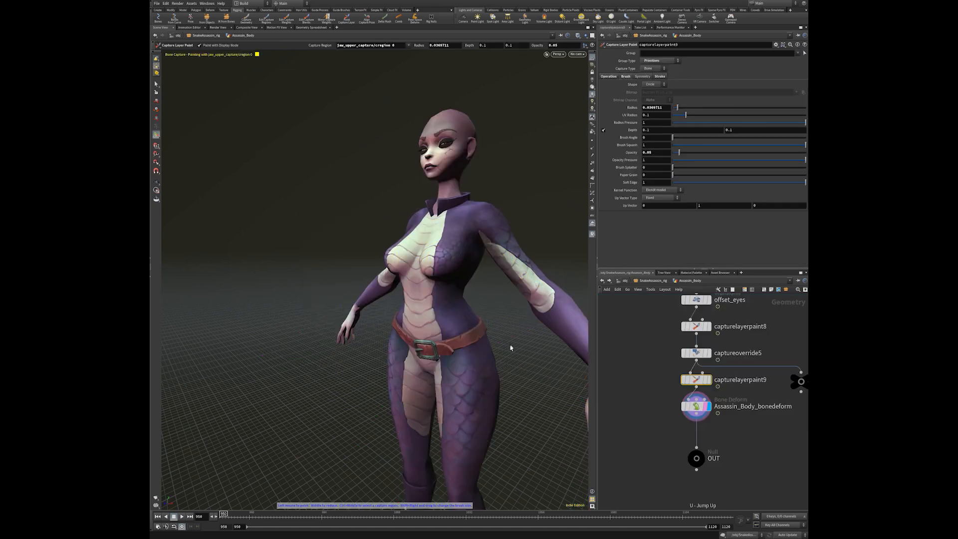
# Frame the character's head and set the viewport to show all objects, including the hair, bones and controls
pyautogui.keyDown('alt'); pyautogui.moveTo(470, 287); pyautogui.dragTo(459, 301); pyautogui.keyUp('alt')
pyautogui.keyDown('alt'); pyautogui.moveTo(460, 302); pyautogui.dragTo(511, 334, button='right'); pyautogui.keyUp('alt')
pyautogui.keyDown('alt'); pyautogui.moveTo(504, 325); pyautogui.dragTo(398, 273, button='middle'); pyautogui.keyUp('alt')
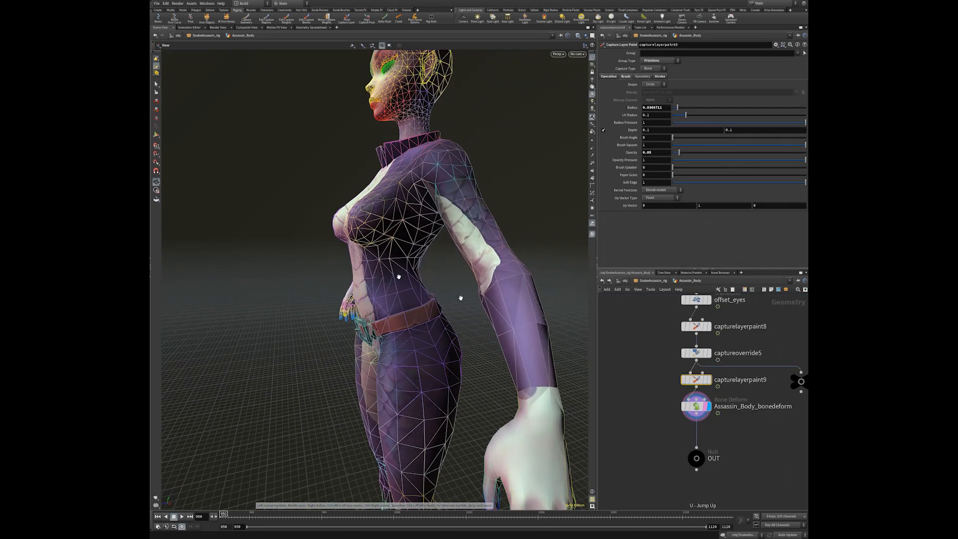
pyautogui.keyDown('alt'); pyautogui.moveTo(369, 261); pyautogui.dragTo(417, 251); pyautogui.keyUp('alt')
pyautogui.keyDown('alt'); pyautogui.moveTo(417, 251); pyautogui.dragTo(449, 379, button='middle'); pyautogui.keyUp('alt')
pyautogui.keyDown('alt'); pyautogui.moveTo(499, 326); pyautogui.dragTo(419, 308); pyautogui.keyUp('alt')
pyautogui.moveTo(419, 308)
pyautogui.keyDown('alt'); pyautogui.mouseDown(button='right')
pyautogui.moveTo(496, 295)
pyautogui.moveTo(465, 309)
pyautogui.mouseUp(button='right'); pyautogui.keyUp('alt')
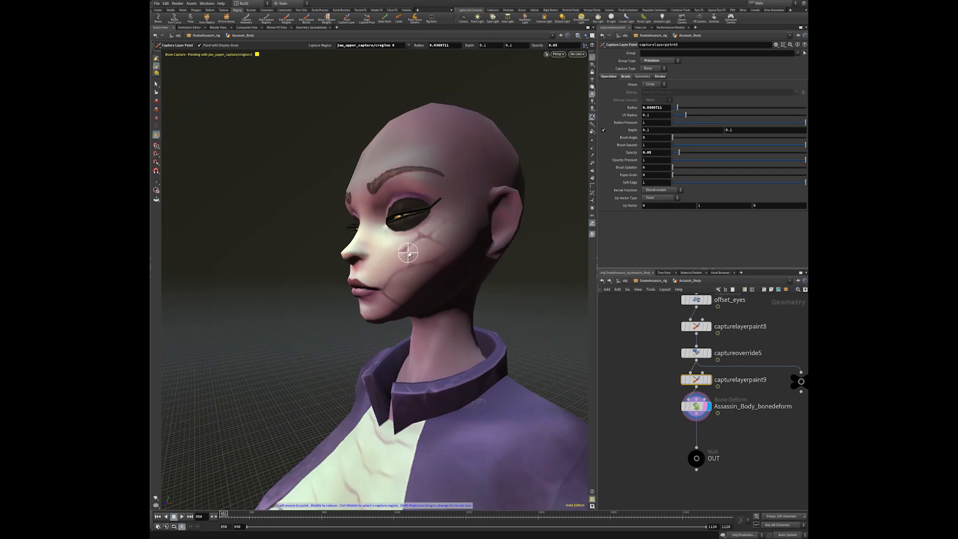
pyautogui.click(585, 36)
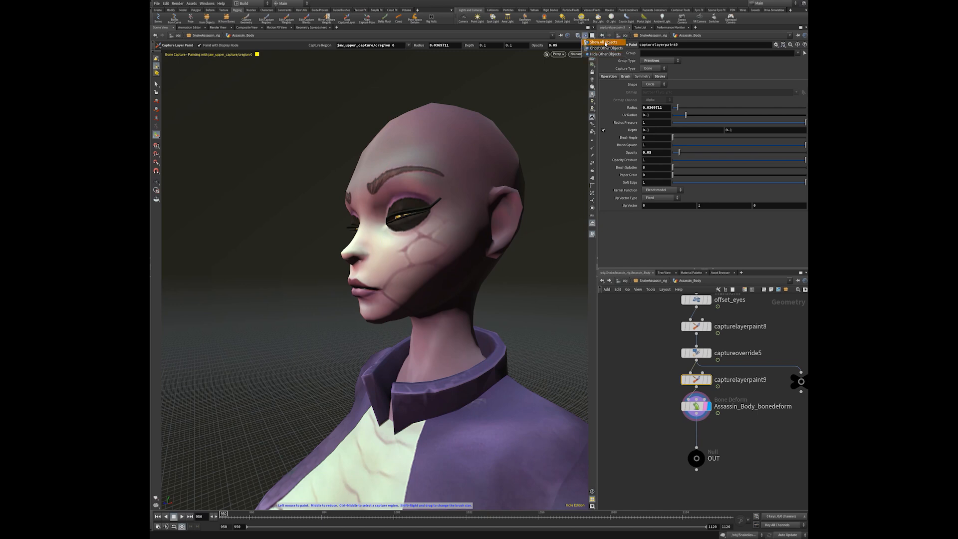
pyautogui.click(605, 43)
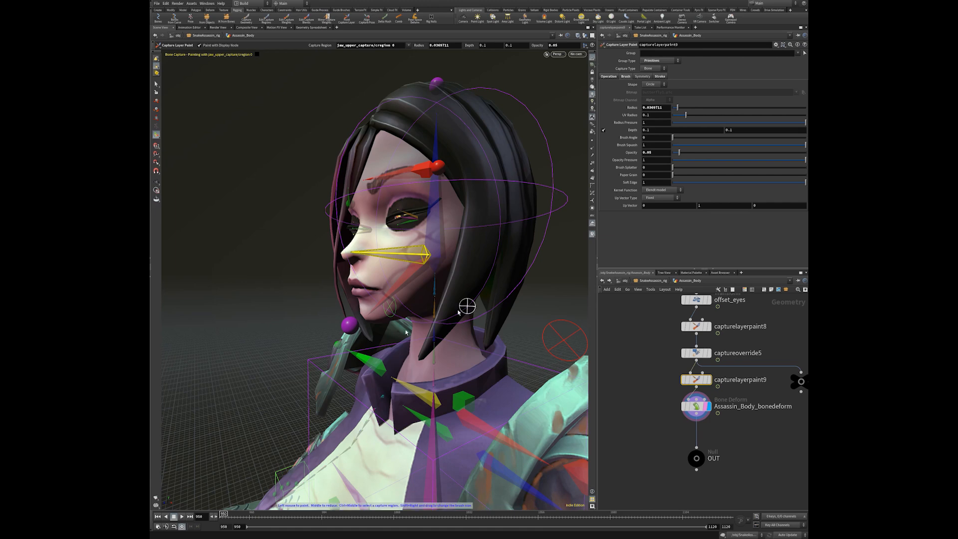
# Pick the jaw_lower_capture region on the lower jaw as the capture region to paint
pyautogui.press('Escape')
pyautogui.moveTo(429, 264)
pyautogui.mouseDown(button='right')
pyautogui.moveTo(472, 239)
pyautogui.moveTo(442, 233)
pyautogui.mouseUp(button='right')
pyautogui.press('Return')
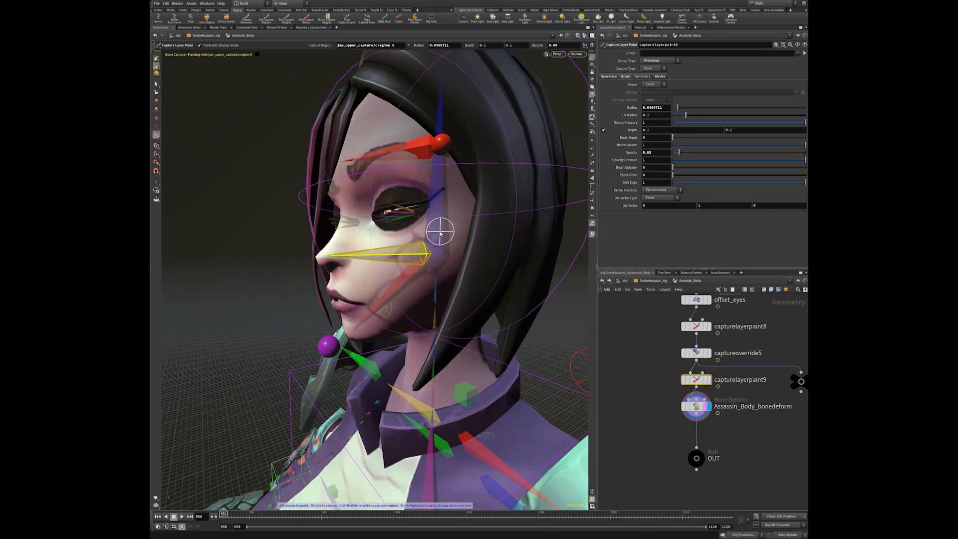
pyautogui.middleClick(401, 285)
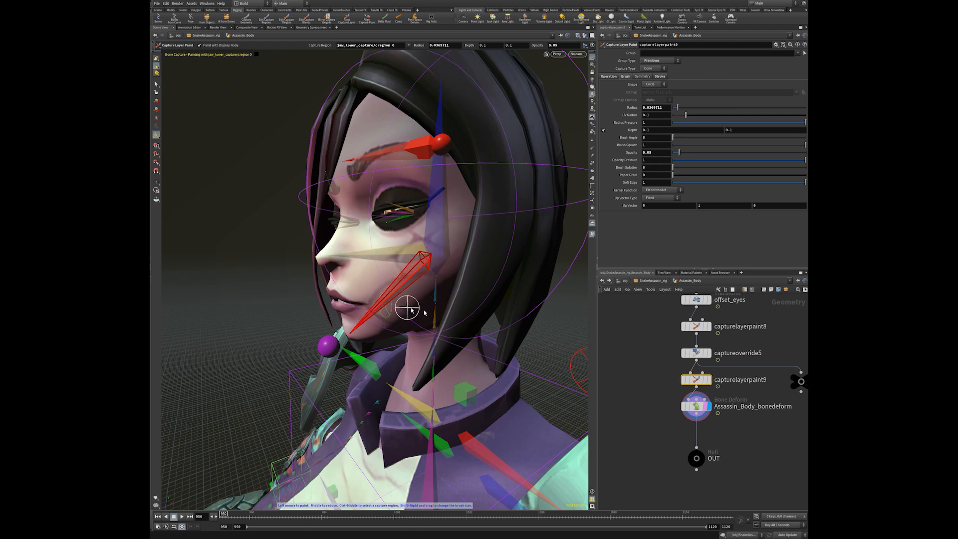
pyautogui.press('Escape')
pyautogui.moveTo(412, 310)
pyautogui.mouseDown()
pyautogui.moveTo(405, 297)
pyautogui.moveTo(359, 306)
pyautogui.mouseUp()
pyautogui.press('Return')
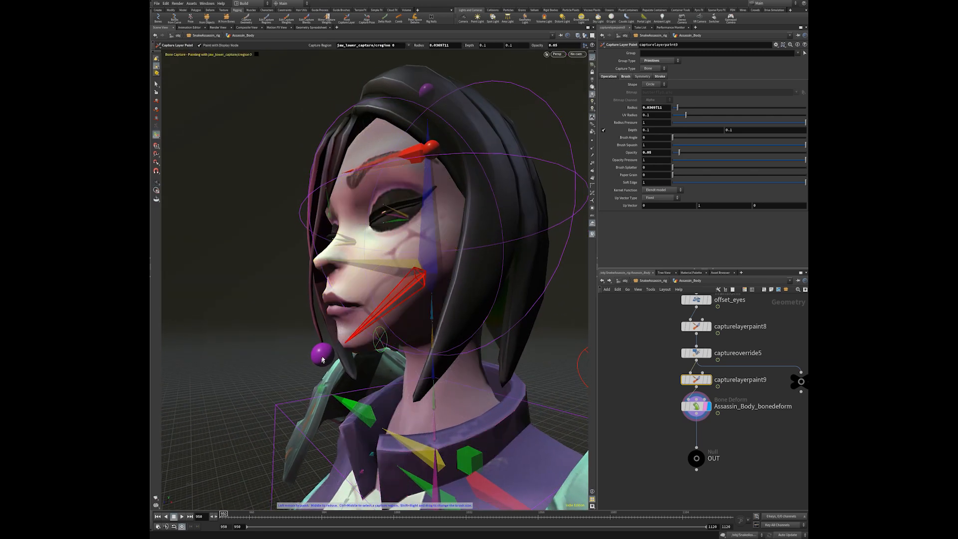
# Return to the rig level and rotate the jaw_lower_anim control to open the character's mouth
pyautogui.moveTo(642, 430); pyautogui.dragTo(648, 409, button='middle')
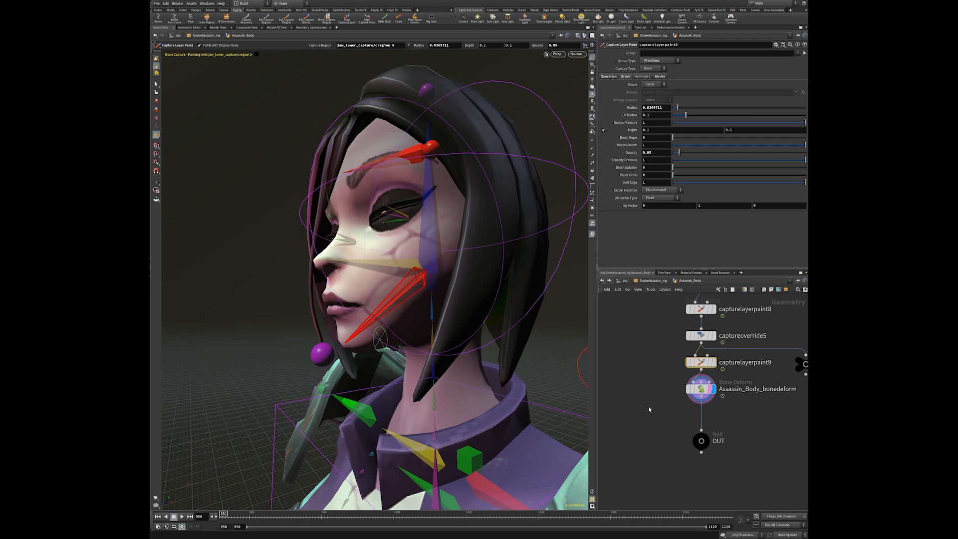
pyautogui.press('u')
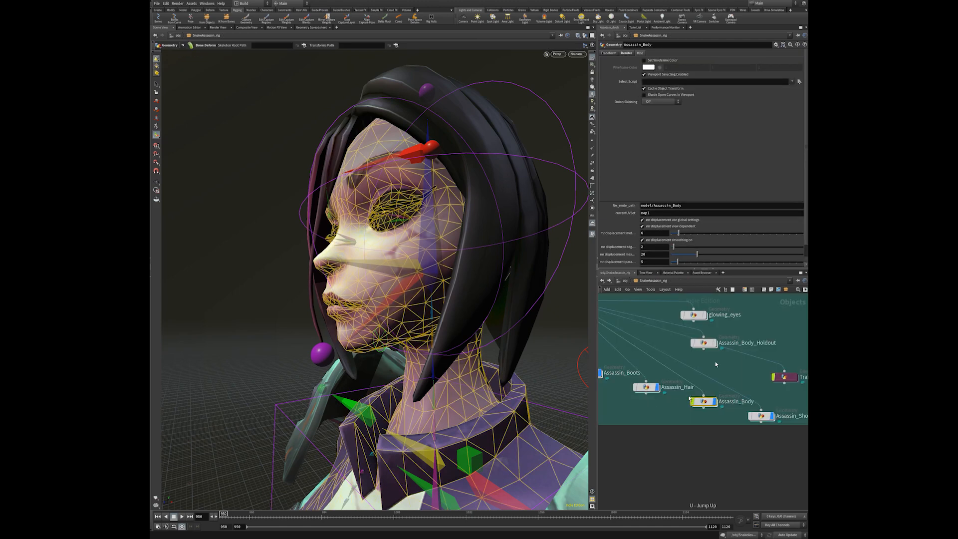
pyautogui.click(324, 356)
pyautogui.moveTo(323, 355); pyautogui.dragTo(360, 258)
pyautogui.keyDown('alt'); pyautogui.moveTo(361, 258); pyautogui.dragTo(341, 372, button='middle'); pyautogui.keyUp('alt')
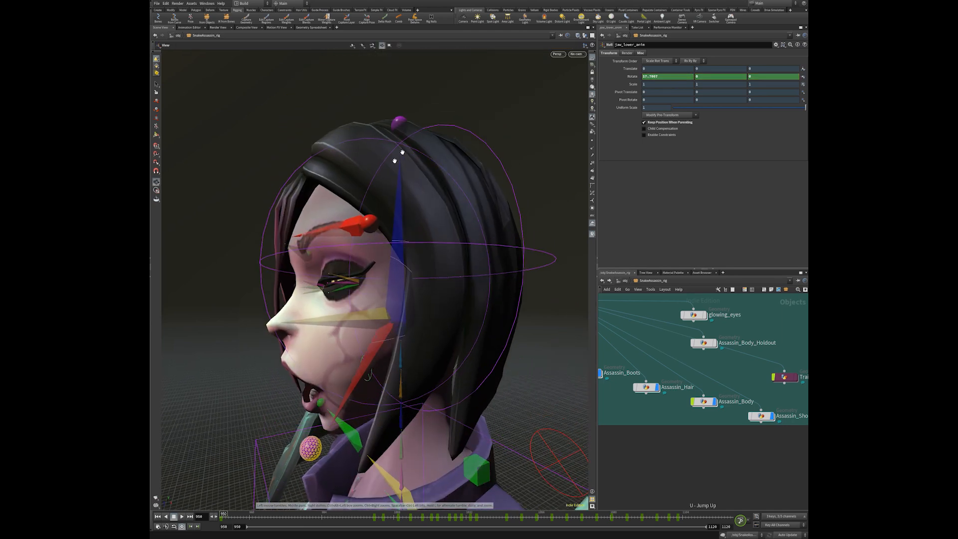
# Select the jaw_upper_anim control above the head and rotate it to test the upper jaw's deformation
pyautogui.click(402, 117)
pyautogui.moveTo(353, 284); pyautogui.dragTo(334, 247)
pyautogui.hotkey('ctrl', 'z')
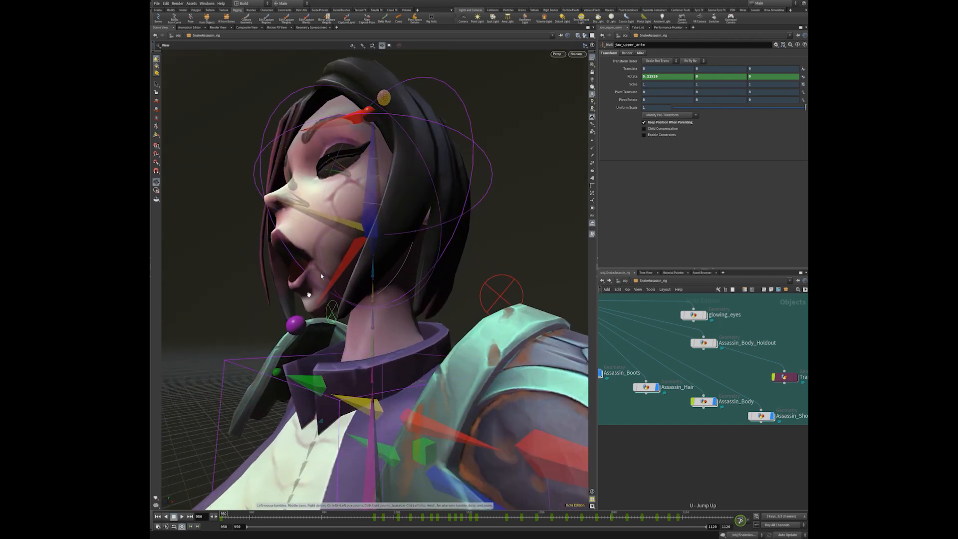
# Reopen the Assassin_Body geometry network, pick jaw_upper_capture as the region to paint, and overlay the wireframe on the shaded mesh
pyautogui.click(334, 247)
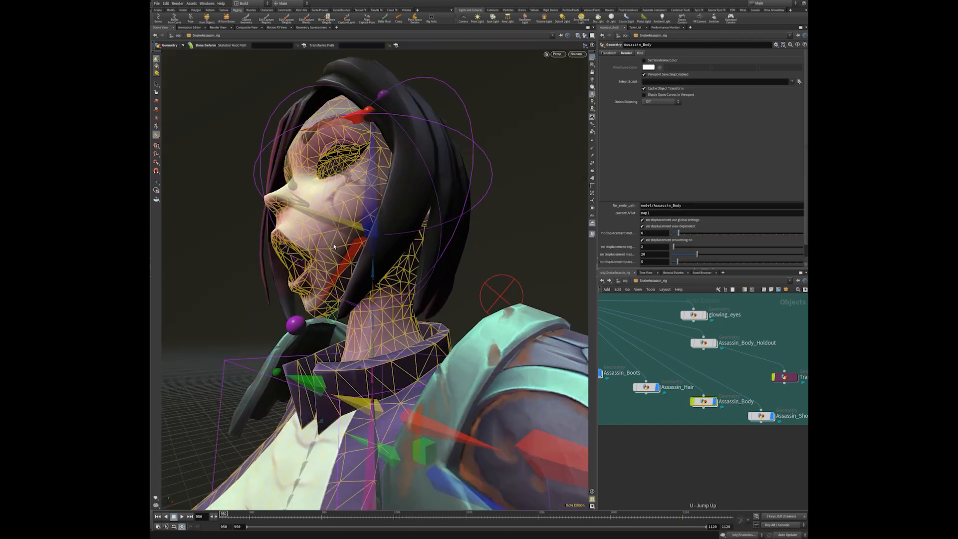
pyautogui.doubleClick(702, 404)
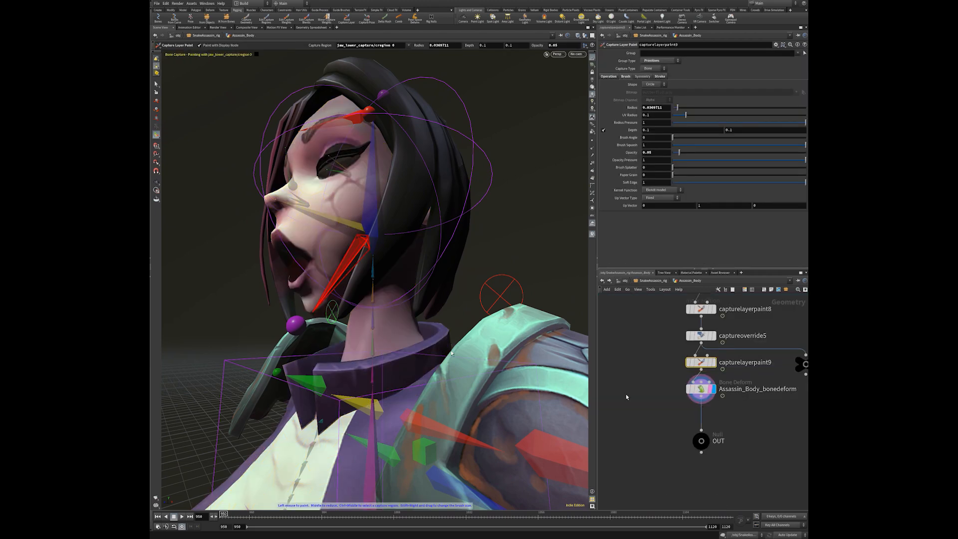
pyautogui.keyDown('alt'); pyautogui.moveTo(259, 319); pyautogui.dragTo(406, 321); pyautogui.keyUp('alt')
pyautogui.press('Return')
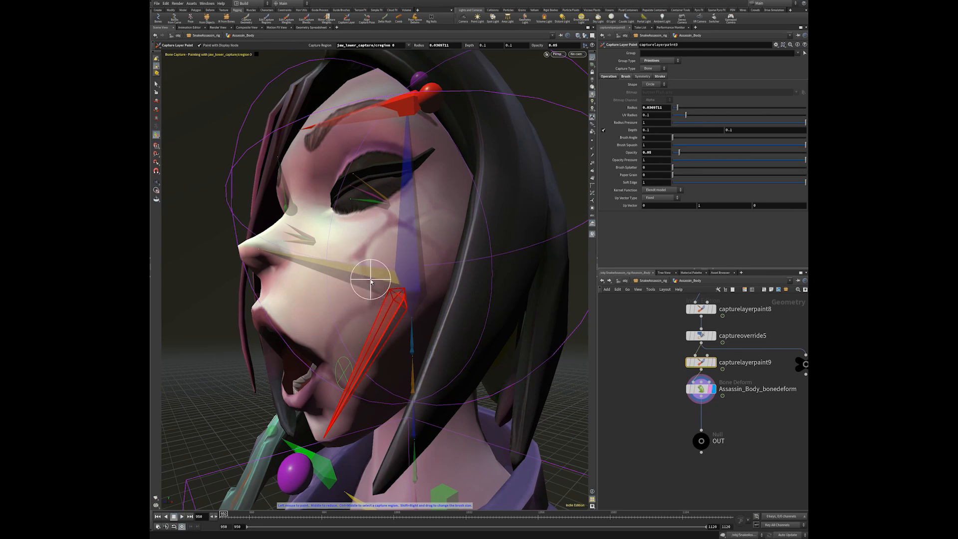
pyautogui.keyDown('ctrl'); pyautogui.middleClick(371, 278); pyautogui.keyUp('ctrl')
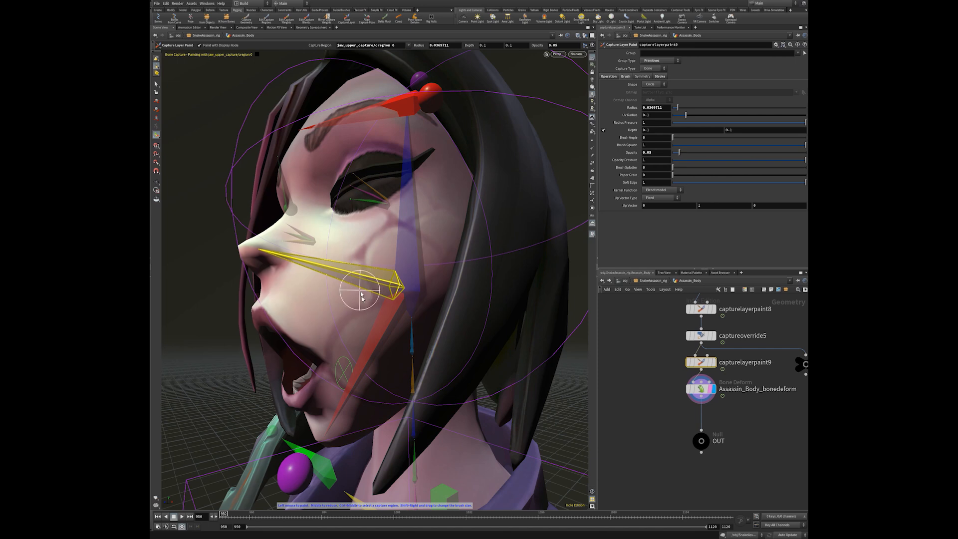
pyautogui.hotkey('shift', 'w')
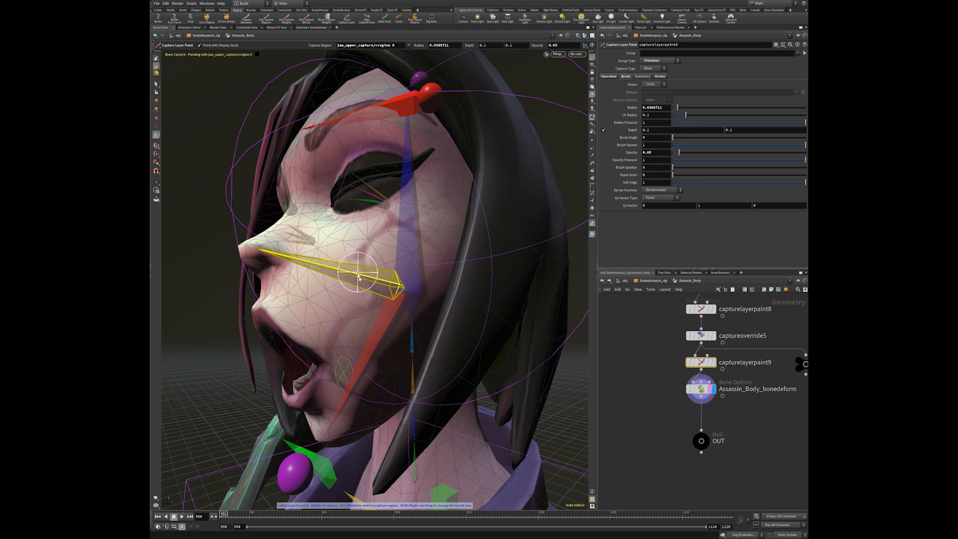
# Examine the capturelayerpaint9 node's brush opacity and its capture region setting among the operation parameters
pyautogui.moveTo(653, 360); pyautogui.dragTo(698, 365)
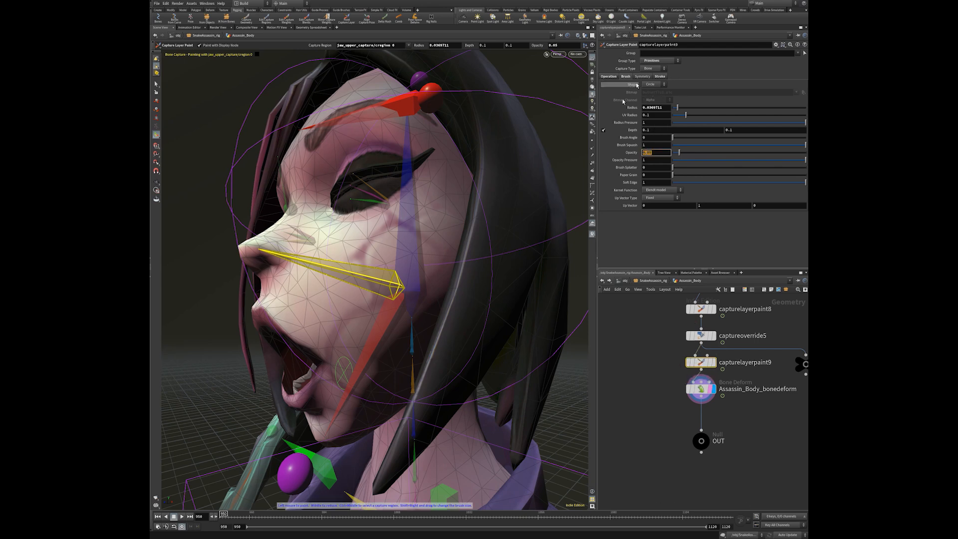
pyautogui.click(608, 76)
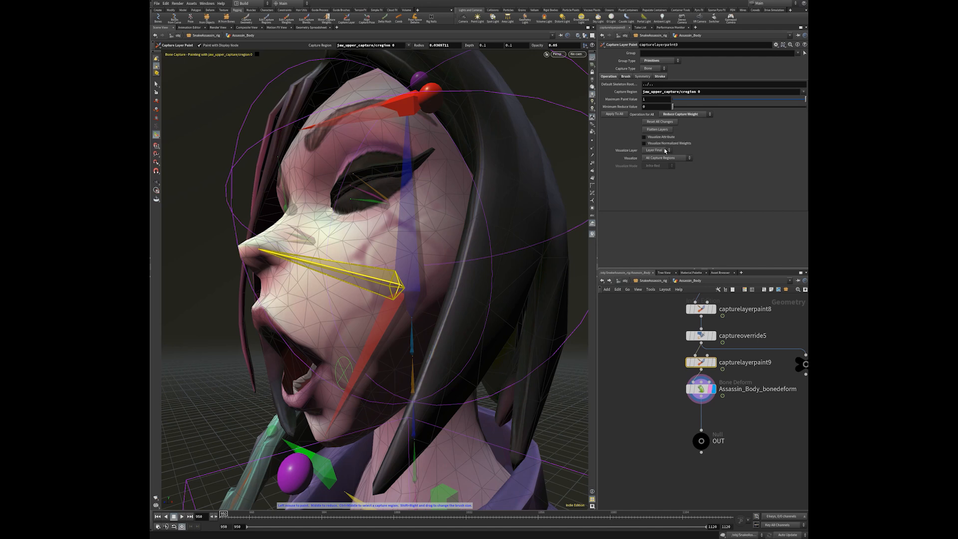
pyautogui.doubleClick(674, 91)
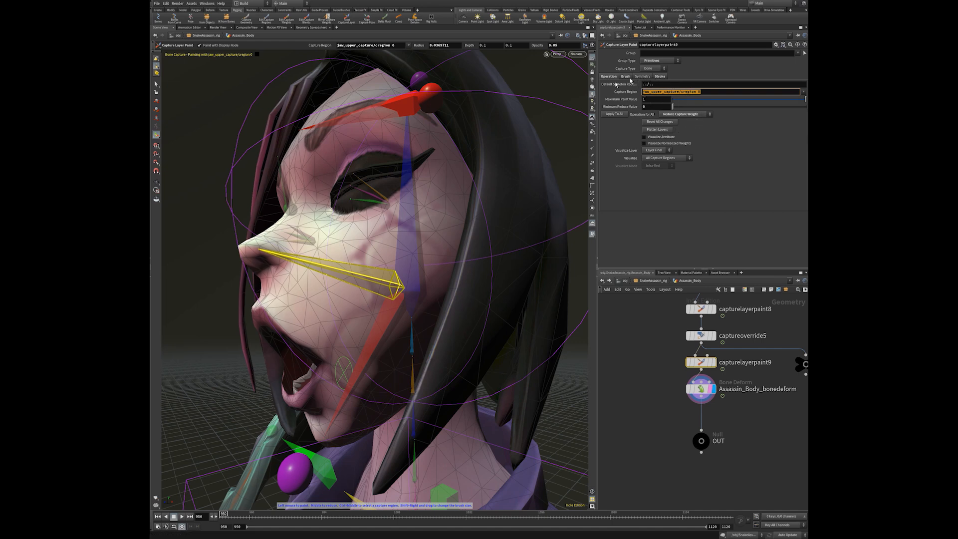
pyautogui.moveTo(660, 371); pyautogui.dragTo(656, 384, button='middle')
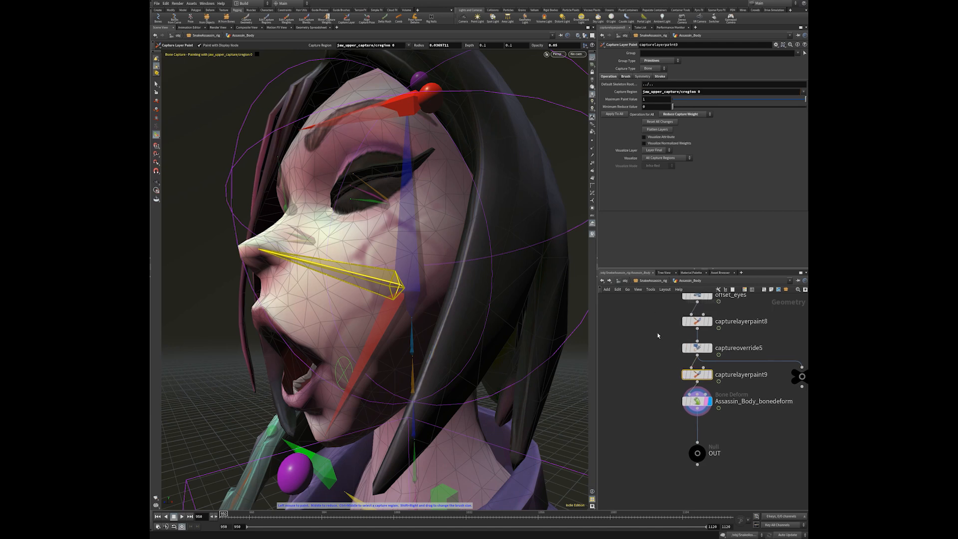
pyautogui.scroll(-2, 657, 334)
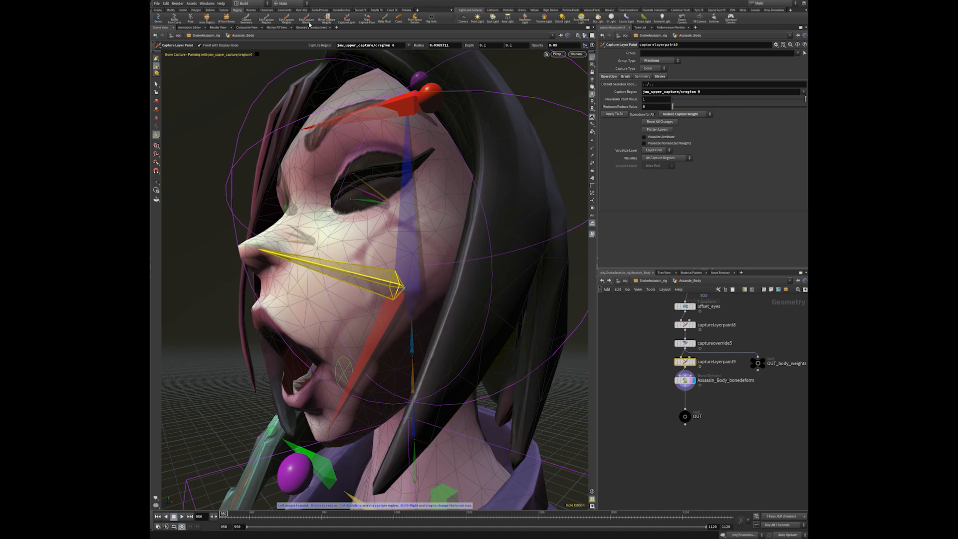
# Return to the rig level, select the Assassin_Body mesh at the face, and start the Edit Capture Weights tool
pyautogui.press('u')
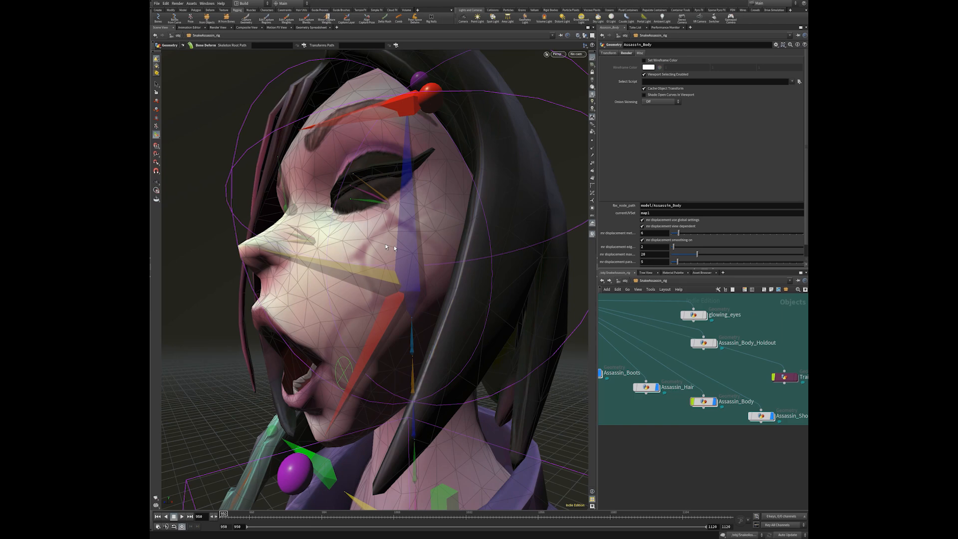
pyautogui.click(357, 243)
pyautogui.moveTo(363, 255); pyautogui.dragTo(349, 294)
pyautogui.scroll(5, 351, 295)
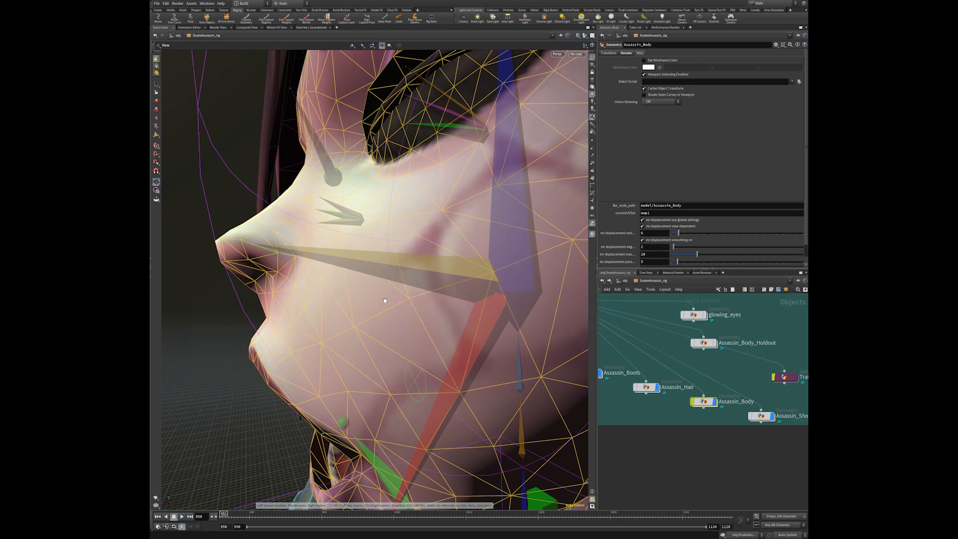
pyautogui.press('Return')
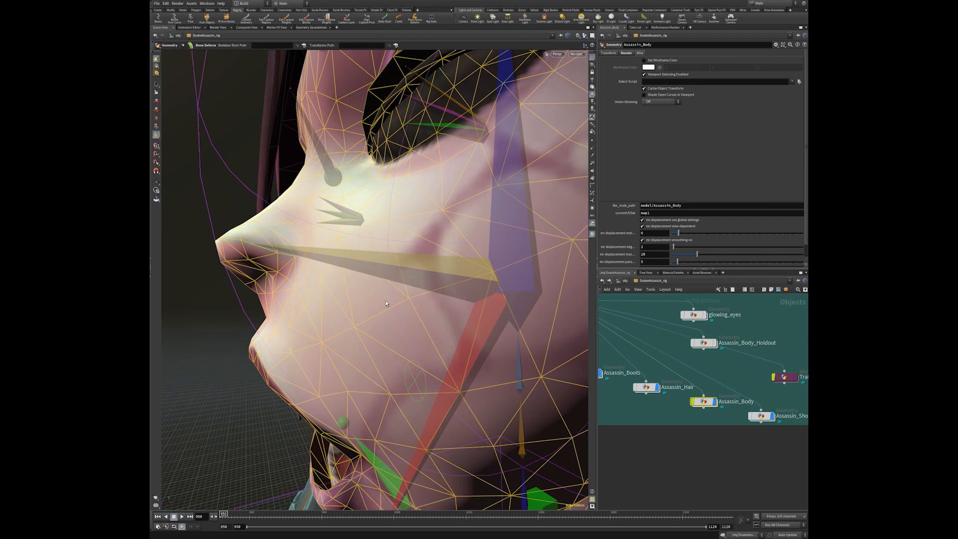
pyautogui.scroll(-3, 379, 310)
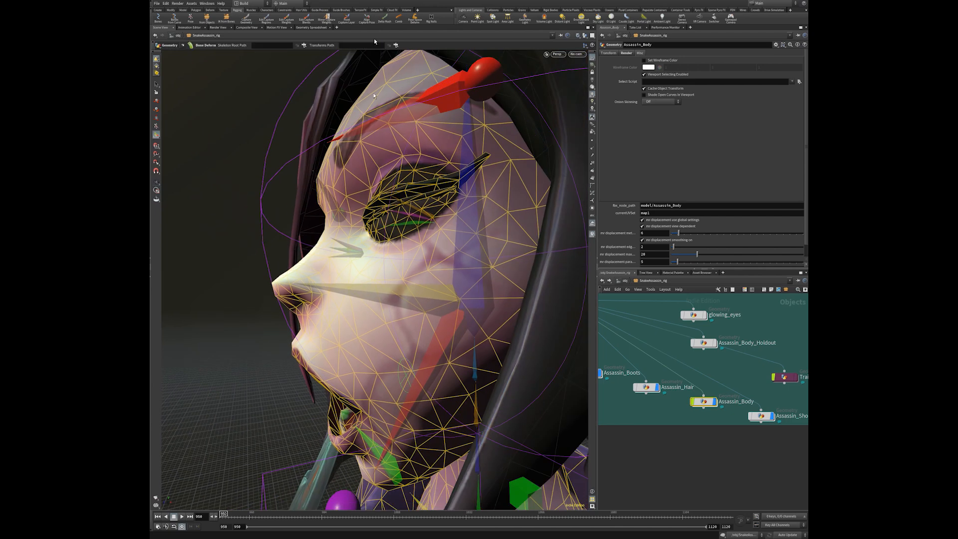
pyautogui.click(288, 22)
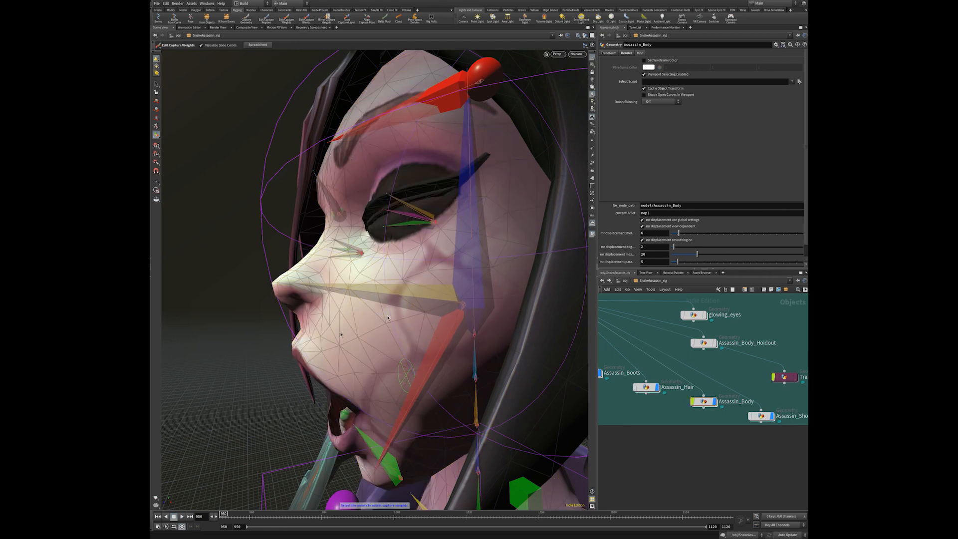
# Undo the last capture weight change on the face mesh
pyautogui.press('Escape')
pyautogui.moveTo(310, 299)
pyautogui.mouseDown()
pyautogui.moveTo(282, 312)
pyautogui.moveTo(268, 334)
pyautogui.mouseUp()
pyautogui.press('q')
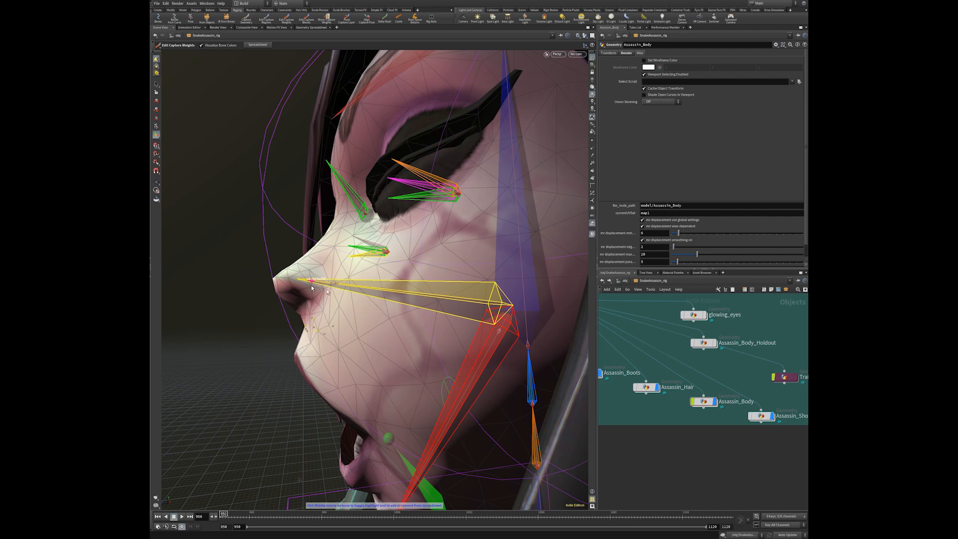
pyautogui.hotkey('ctrl', 'z')
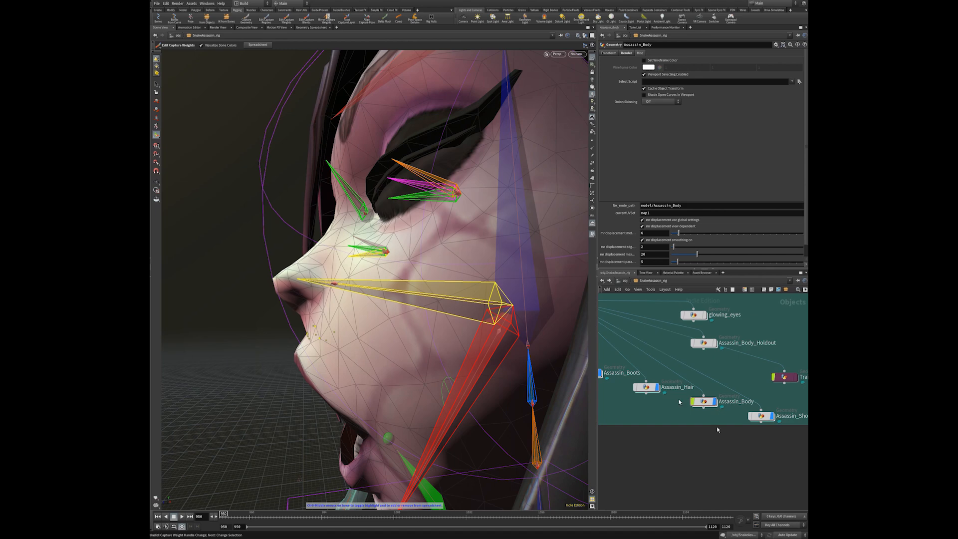
# Open the Assassin_Body geometry network and inspect the Group and Capture Regions settings of captureoverride6
pyautogui.doubleClick(703, 402)
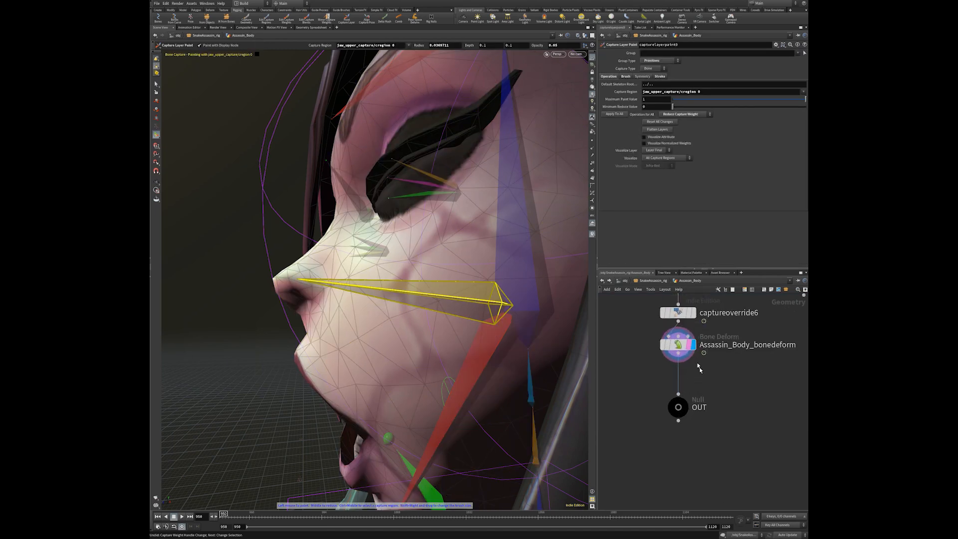
pyautogui.scroll(3, 697, 363)
pyautogui.click(694, 384)
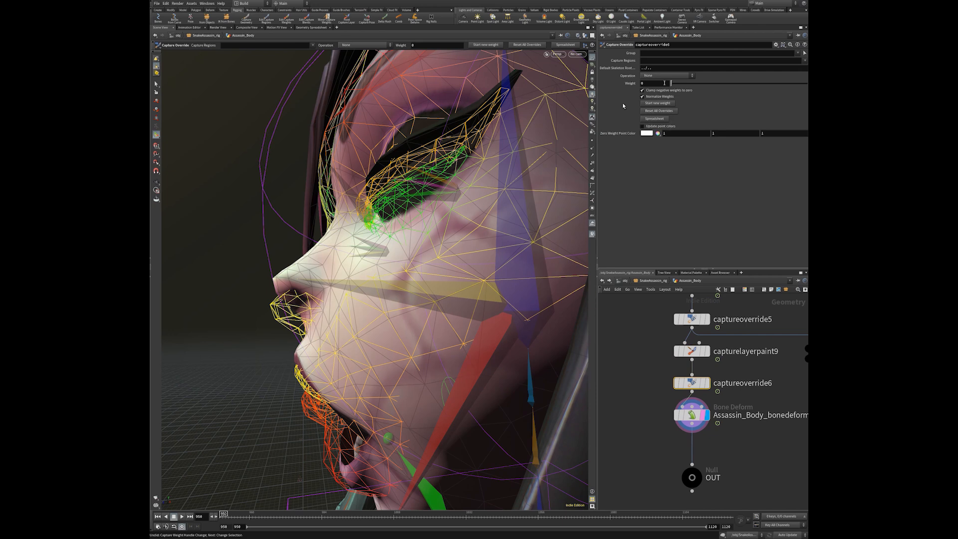
pyautogui.click(658, 59)
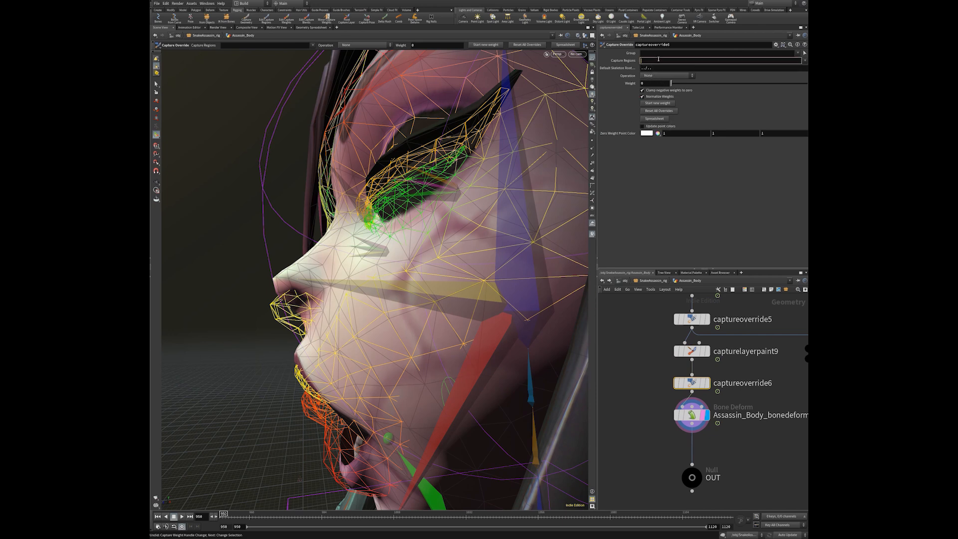
pyautogui.click(651, 53)
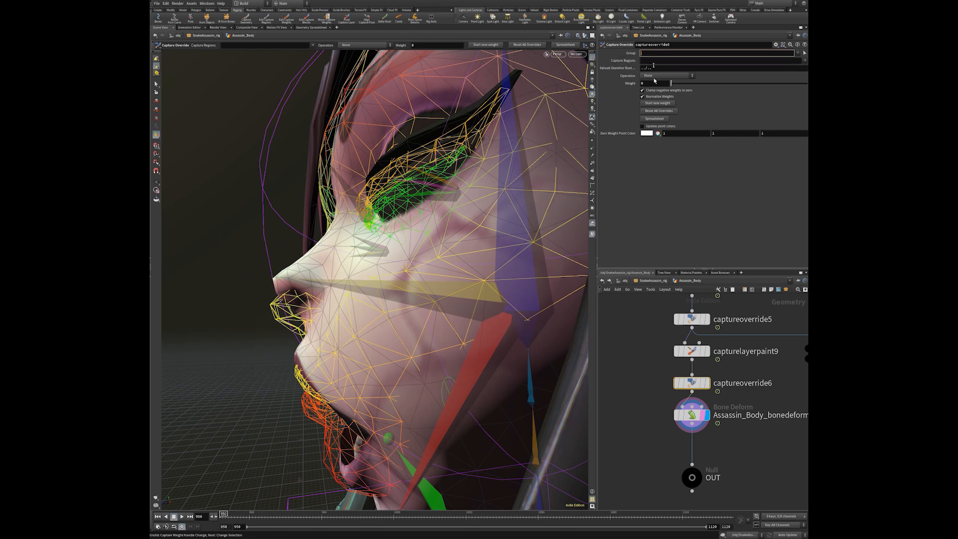
# Inspect the capture region assigned in captureoverride_r_lowerlid and return to the object-level network
pyautogui.scroll(-3, 648, 424)
pyautogui.moveTo(657, 359); pyautogui.dragTo(652, 369, button='middle')
pyautogui.click(681, 368)
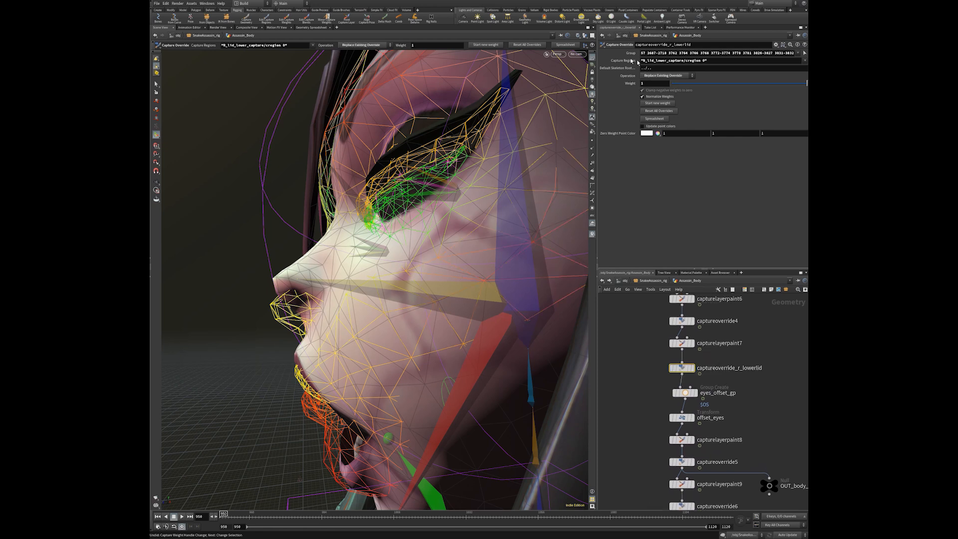
pyautogui.moveTo(718, 61); pyautogui.dragTo(640, 65)
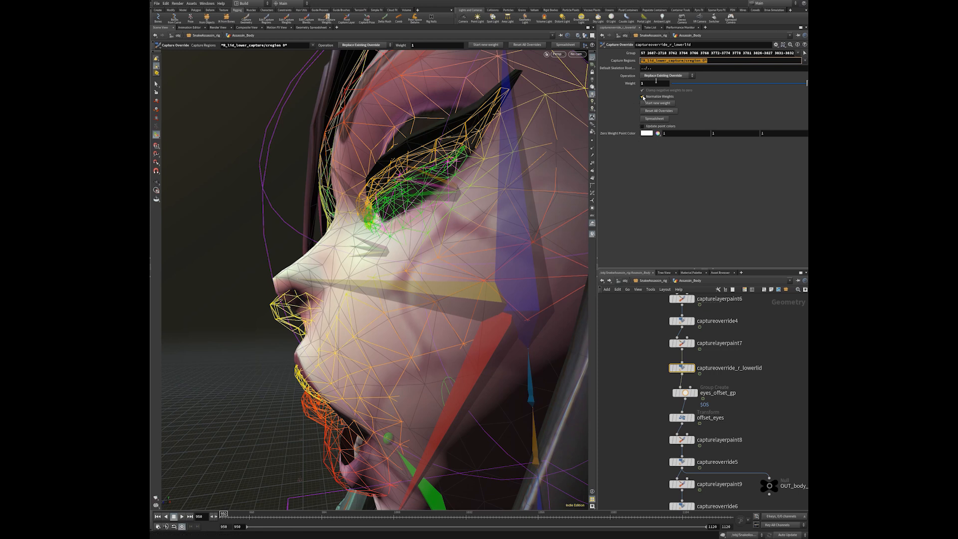
pyautogui.click(717, 62)
pyautogui.moveTo(712, 63); pyautogui.dragTo(638, 63)
pyautogui.press('u')
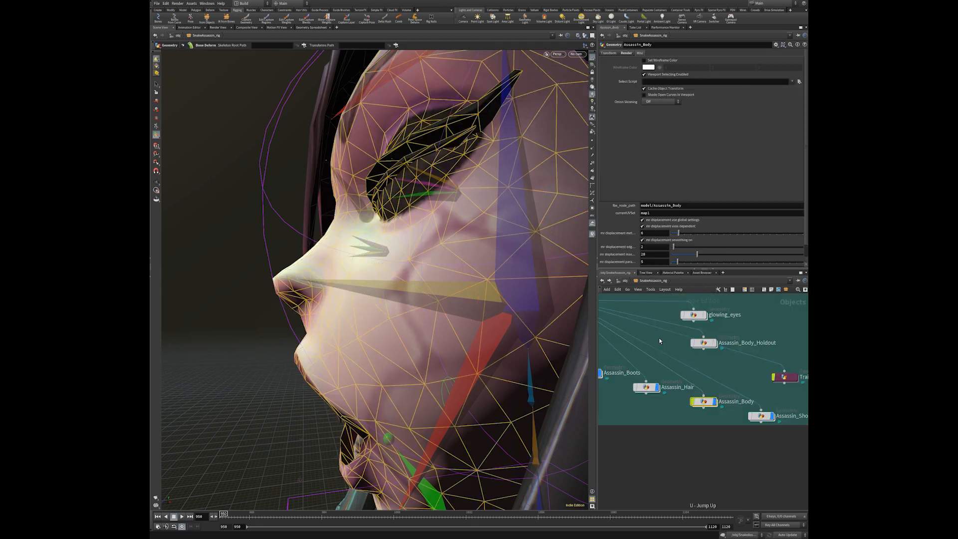
# Rotate the jaw_lower_anim control around X to close the character's mouth
pyautogui.keyDown('alt'); pyautogui.moveTo(369, 343); pyautogui.dragTo(349, 336); pyautogui.keyUp('alt')
pyautogui.click(347, 340)
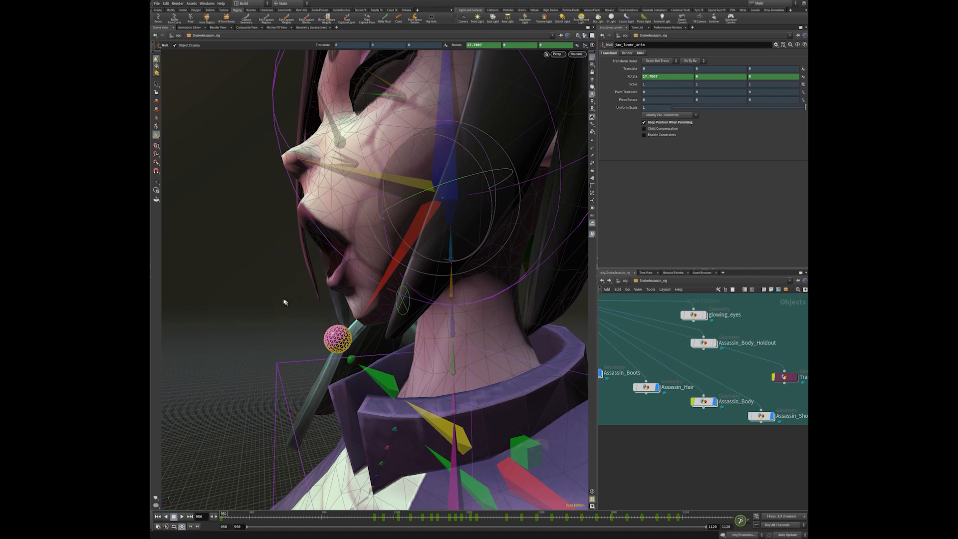
pyautogui.hotkey('ctrl', 'z')
pyautogui.hotkey('ctrl', 'z')
pyautogui.press('Escape')
pyautogui.moveTo(290, 358); pyautogui.dragTo(247, 336)
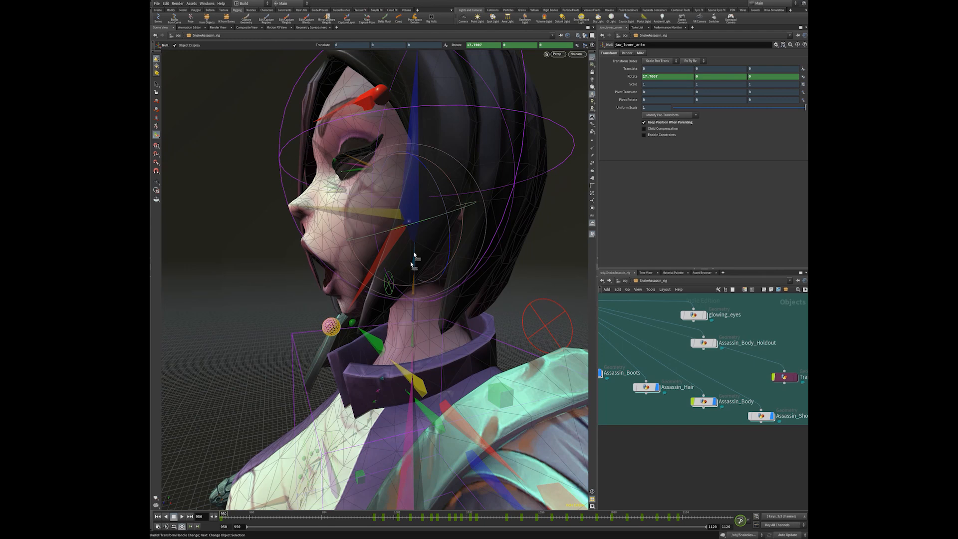
pyautogui.moveTo(355, 257); pyautogui.dragTo(344, 231)
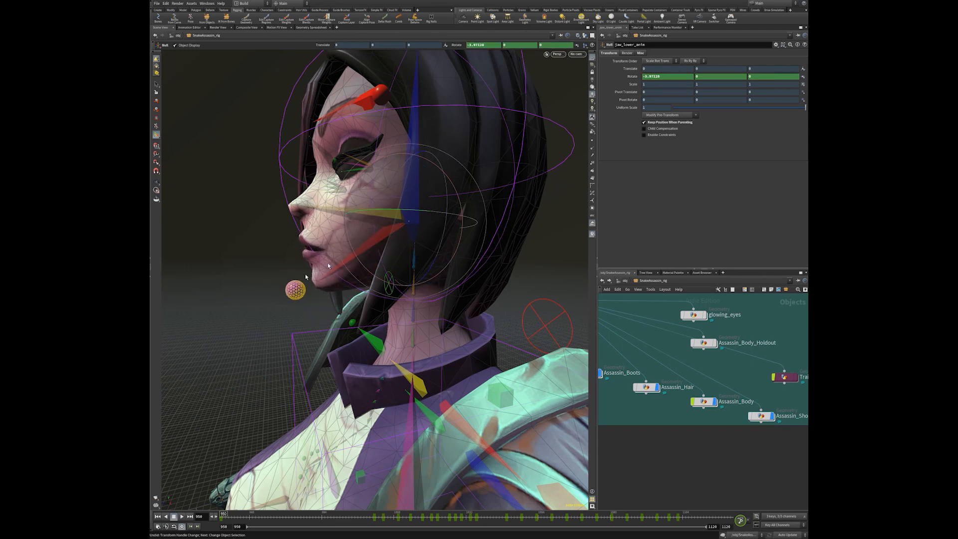
# Examine the rig bones and mesh around the head, neck and shoulder from several angles
pyautogui.moveTo(274, 332)
pyautogui.mouseDown()
pyautogui.moveTo(318, 326)
pyautogui.moveTo(289, 331)
pyautogui.mouseUp()
pyautogui.moveTo(285, 349); pyautogui.dragTo(240, 277, button='right')
pyautogui.moveTo(240, 278); pyautogui.dragTo(237, 255, button='middle')
pyautogui.moveTo(264, 337); pyautogui.dragTo(359, 331)
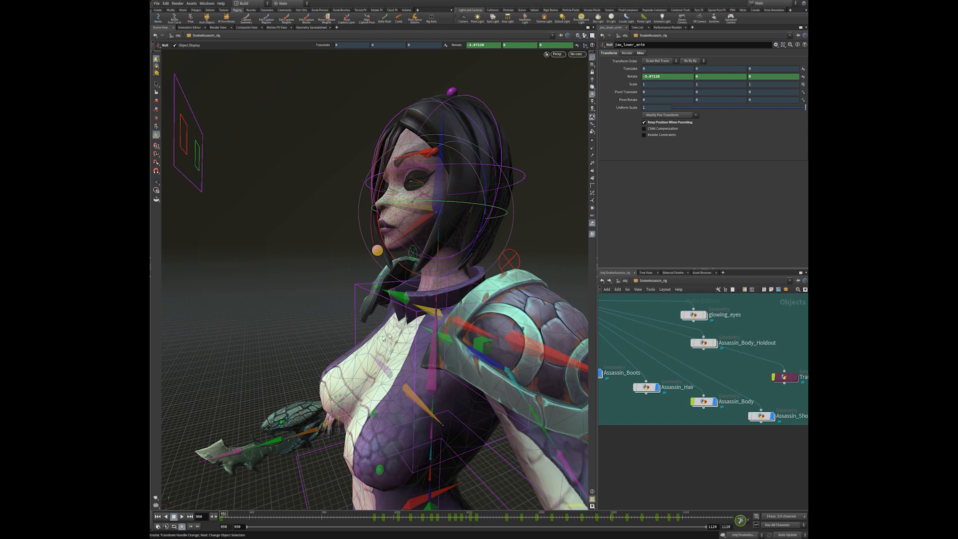
pyautogui.moveTo(395, 334); pyautogui.dragTo(420, 320)
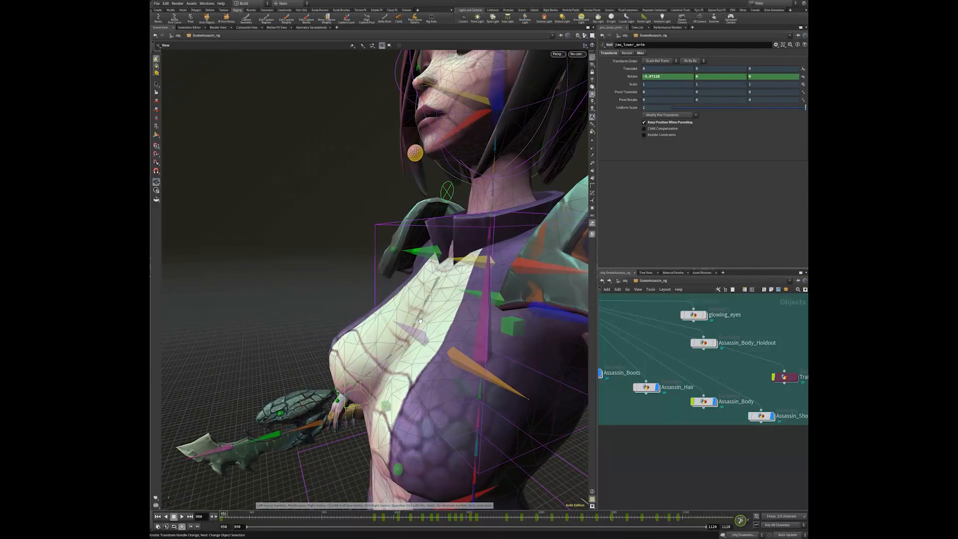
pyautogui.moveTo(381, 283); pyautogui.dragTo(367, 299)
pyautogui.moveTo(427, 313); pyautogui.dragTo(477, 261)
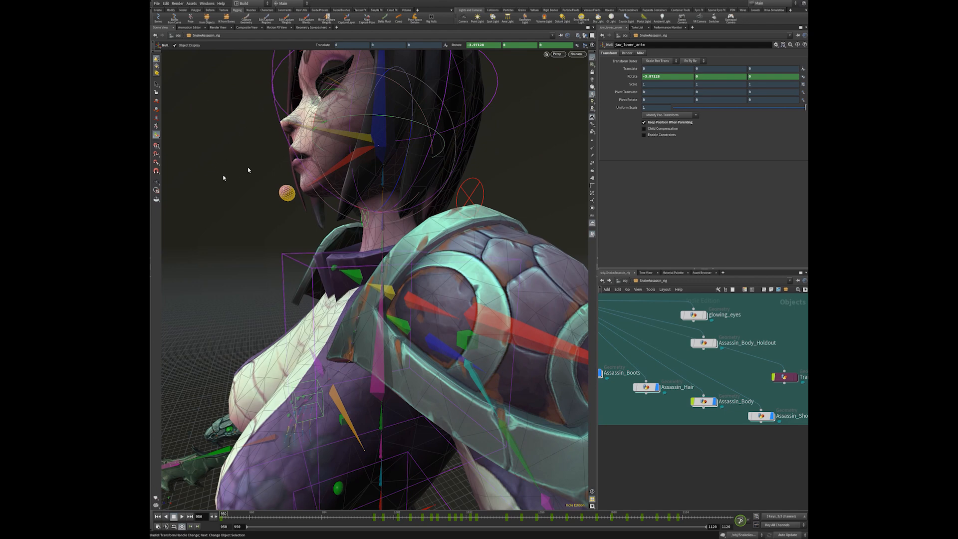
pyautogui.moveTo(230, 156); pyautogui.dragTo(275, 251)
pyautogui.moveTo(280, 234); pyautogui.dragTo(224, 228, button='right')
pyautogui.moveTo(225, 228); pyautogui.dragTo(347, 254)
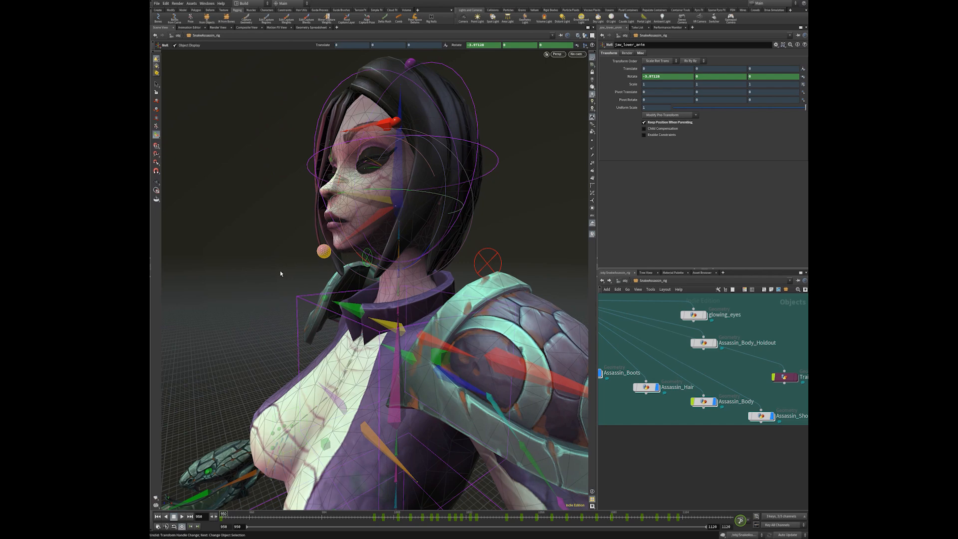
# Examine the bones and skin mesh of the chest, waist and hips up close
pyautogui.moveTo(246, 304); pyautogui.dragTo(457, 231)
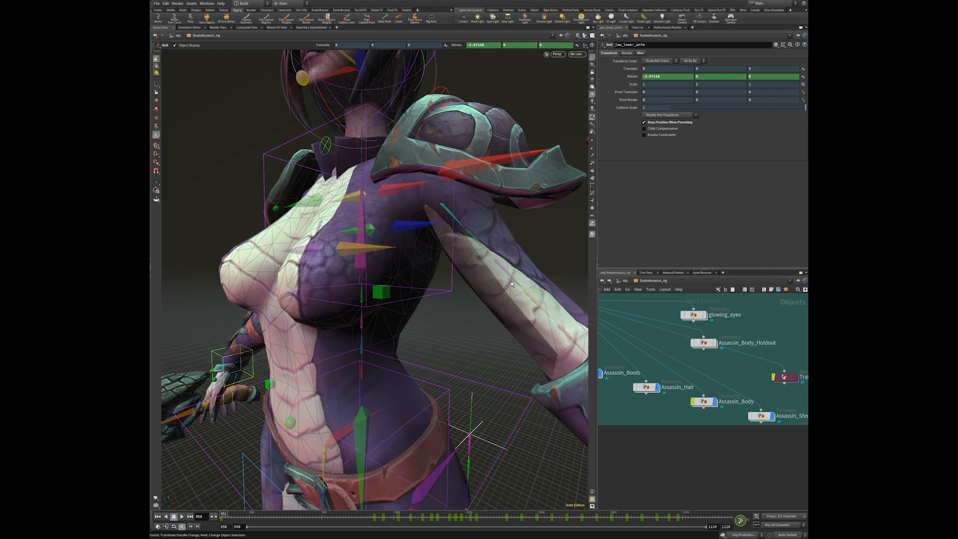
pyautogui.moveTo(406, 375); pyautogui.dragTo(355, 291)
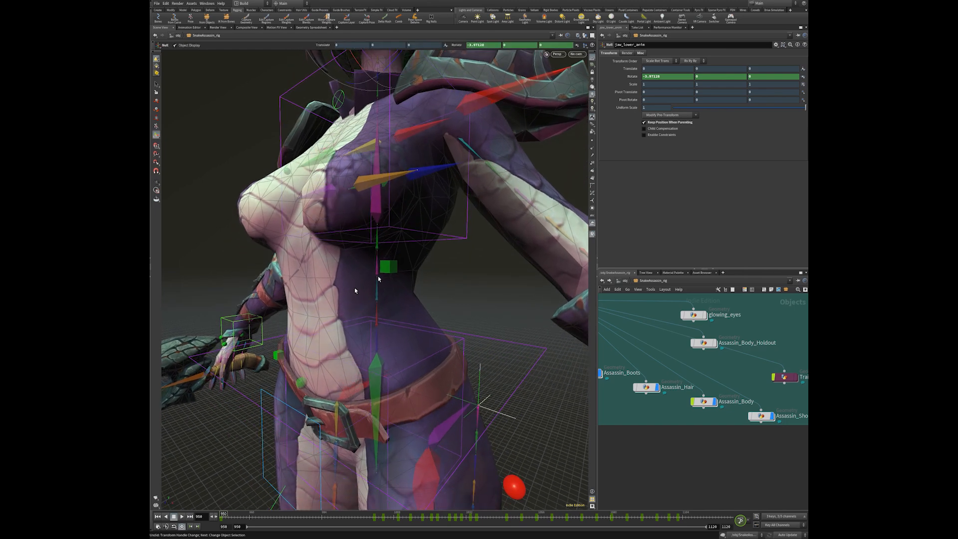
pyautogui.press('space')
pyautogui.moveTo(407, 306); pyautogui.dragTo(396, 186)
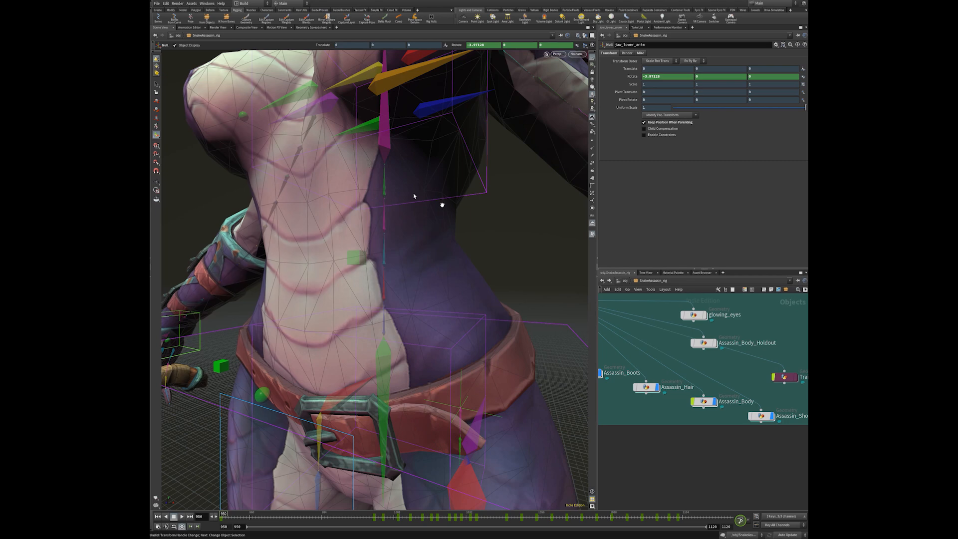
pyautogui.keyDown('alt'); pyautogui.moveTo(442, 205); pyautogui.dragTo(389, 220, button='right'); pyautogui.keyUp('alt')
pyautogui.keyDown('alt'); pyautogui.moveTo(389, 220); pyautogui.dragTo(385, 295, button='middle'); pyautogui.keyUp('alt')
pyautogui.keyDown('alt'); pyautogui.moveTo(385, 295); pyautogui.dragTo(441, 248); pyautogui.keyUp('alt')
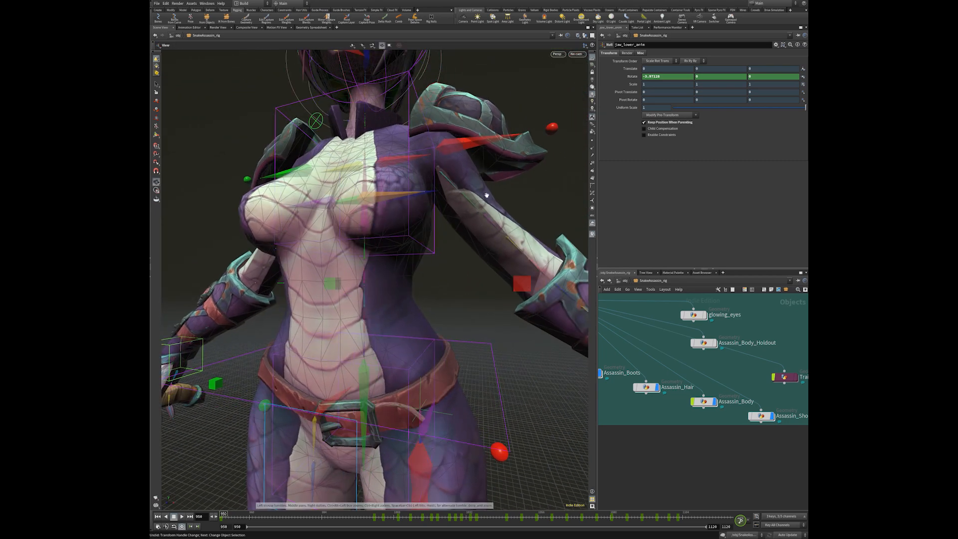
# Raise the character's left arm to about head height with the L_arm_ik_anim control
pyautogui.keyDown('alt'); pyautogui.moveTo(487, 195); pyautogui.dragTo(414, 298, button='right'); pyautogui.keyUp('alt')
pyautogui.keyDown('alt'); pyautogui.moveTo(414, 298); pyautogui.dragTo(459, 253, button='middle'); pyautogui.keyUp('alt')
pyautogui.keyDown('alt'); pyautogui.moveTo(460, 252); pyautogui.dragTo(421, 288); pyautogui.keyUp('alt')
pyautogui.keyDown('alt'); pyautogui.moveTo(422, 289); pyautogui.dragTo(375, 293, button='right'); pyautogui.keyUp('alt')
pyautogui.keyDown('alt'); pyautogui.moveTo(417, 294); pyautogui.dragTo(454, 292); pyautogui.keyUp('alt')
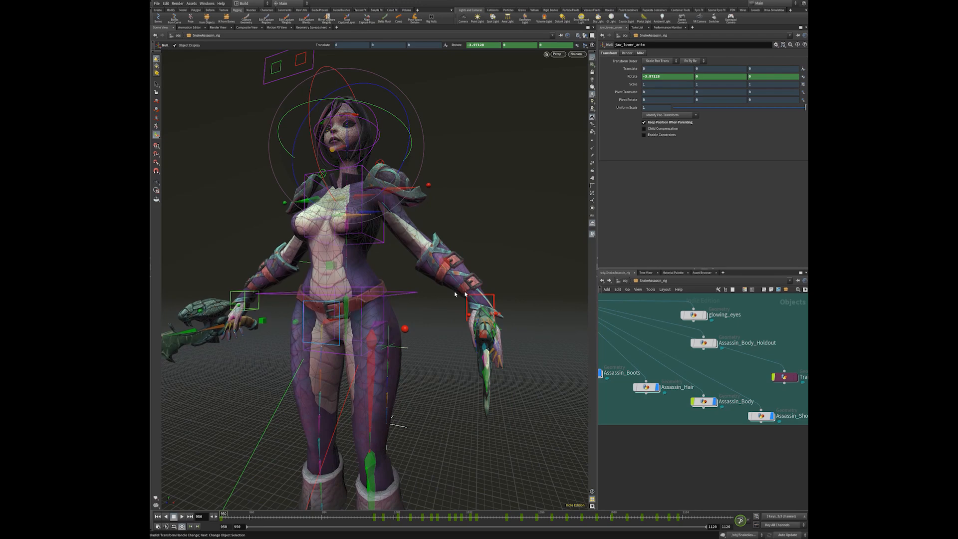
pyautogui.click(467, 312)
pyautogui.keyDown('alt'); pyautogui.moveTo(467, 315); pyautogui.dragTo(505, 160); pyautogui.keyUp('alt')
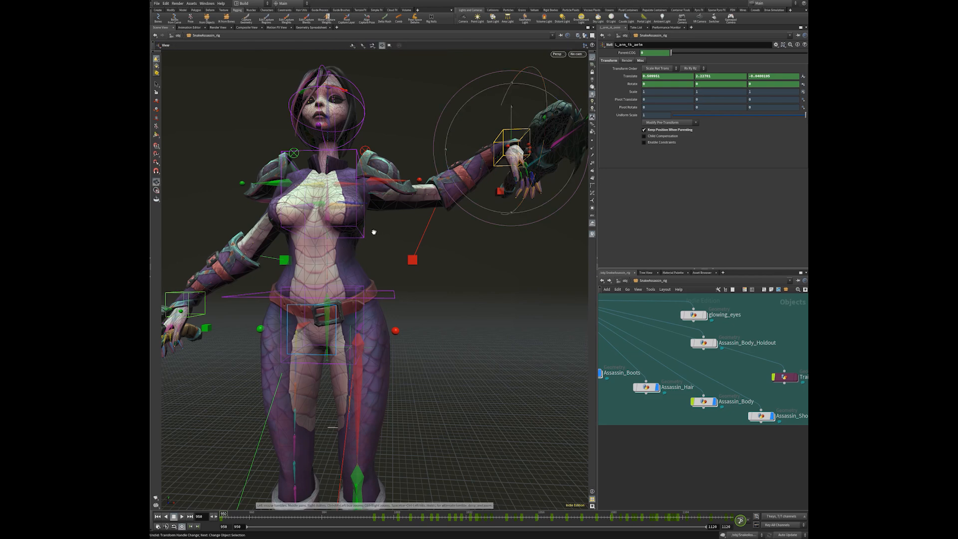
# Check the chest and armpit deformation with the left arm raised, and undo the arm move
pyautogui.scroll(10, 373, 232)
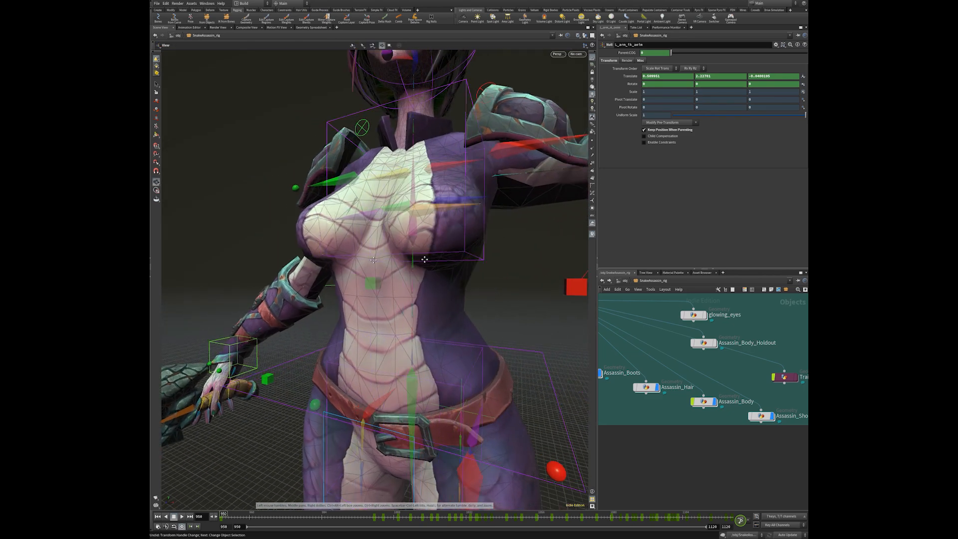
pyautogui.moveTo(424, 259); pyautogui.dragTo(468, 290)
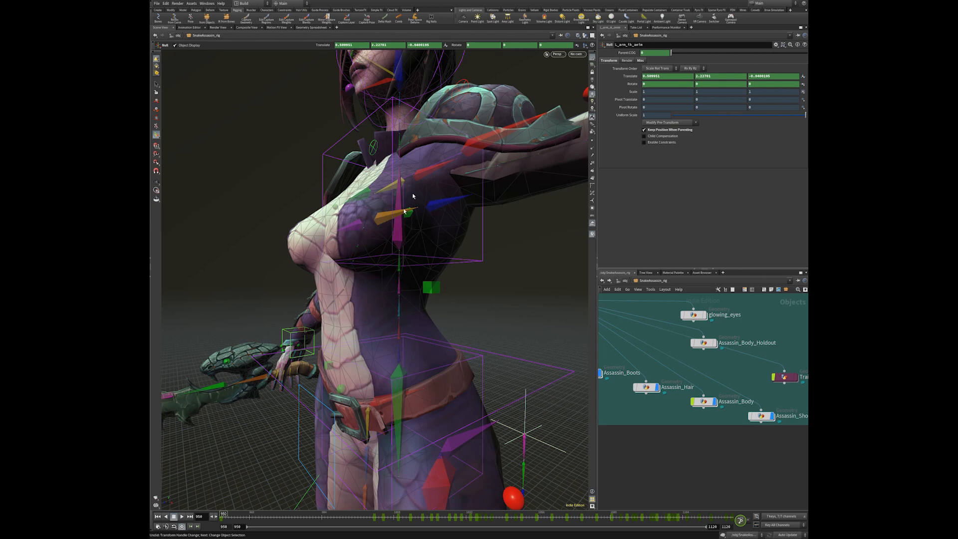
pyautogui.moveTo(397, 273); pyautogui.dragTo(381, 322)
pyautogui.keyDown('alt'); pyautogui.moveTo(427, 281); pyautogui.dragTo(389, 249, button='right'); pyautogui.keyUp('alt')
pyautogui.keyDown('alt'); pyautogui.moveTo(438, 255); pyautogui.dragTo(418, 279, button='middle'); pyautogui.keyUp('alt')
pyautogui.hotkey('ctrl', 'z')
# Select the Assassin_Body mesh in the viewport
pyautogui.keyDown('alt'); pyautogui.moveTo(441, 286); pyautogui.dragTo(327, 260, button='right'); pyautogui.keyUp('alt')
pyautogui.keyDown('alt'); pyautogui.moveTo(327, 260); pyautogui.dragTo(318, 233); pyautogui.keyUp('alt')
pyautogui.keyDown('alt'); pyautogui.moveTo(458, 257); pyautogui.dragTo(340, 246); pyautogui.keyUp('alt')
pyautogui.keyDown('alt'); pyautogui.moveTo(340, 246); pyautogui.dragTo(382, 179, button='right'); pyautogui.keyUp('alt')
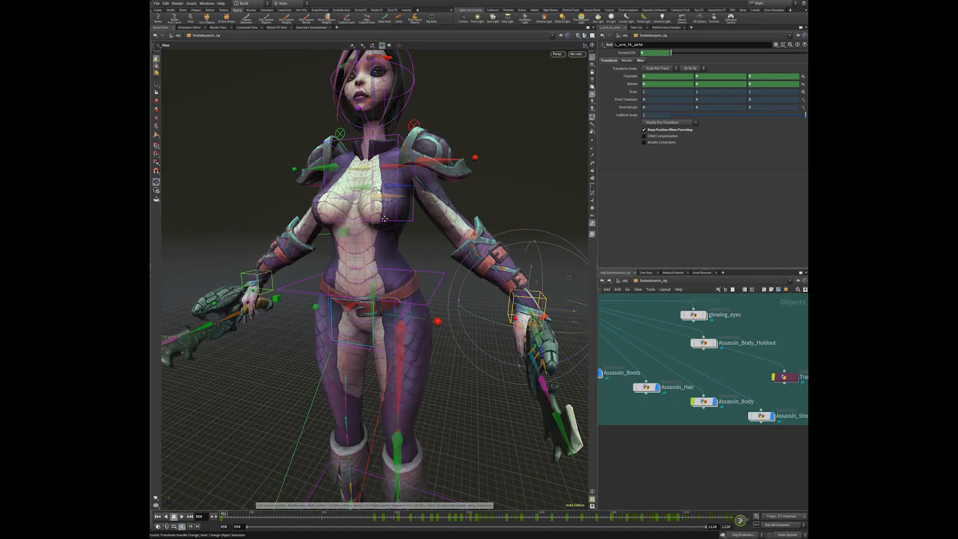
pyautogui.keyDown('alt'); pyautogui.moveTo(382, 180); pyautogui.dragTo(494, 350, button='middle'); pyautogui.keyUp('alt')
pyautogui.click(494, 351)
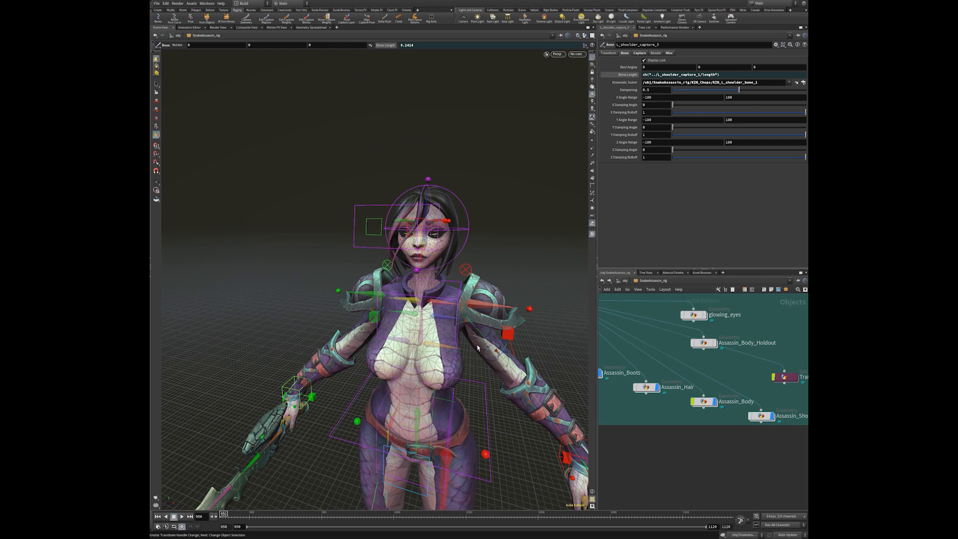
pyautogui.click(477, 348)
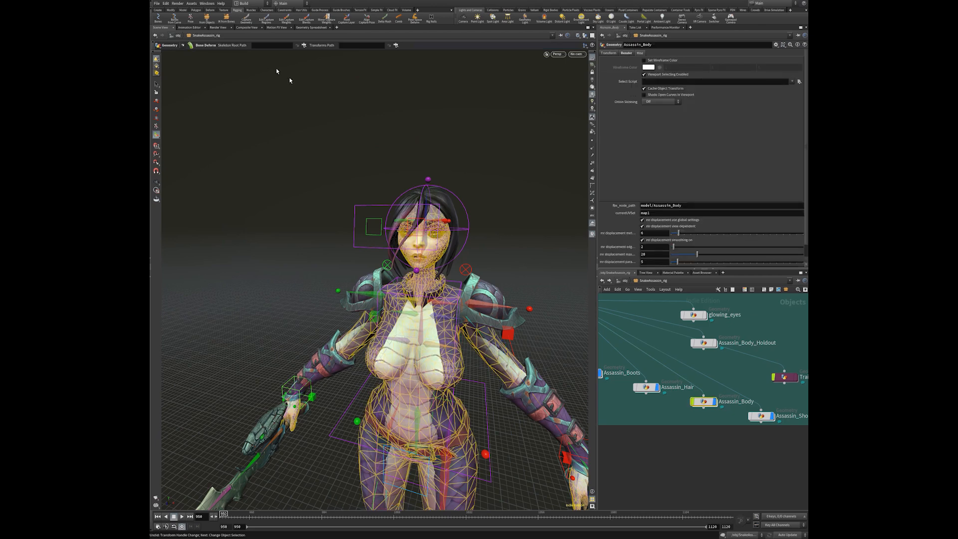
# Start the Capture Geometry tool for the selected body mesh and look over its capture types
pyautogui.keyDown('alt'); pyautogui.moveTo(267, 113); pyautogui.dragTo(250, 128); pyautogui.keyUp('alt')
pyautogui.keyDown('alt'); pyautogui.moveTo(254, 148); pyautogui.dragTo(399, 195, button='right'); pyautogui.keyUp('alt')
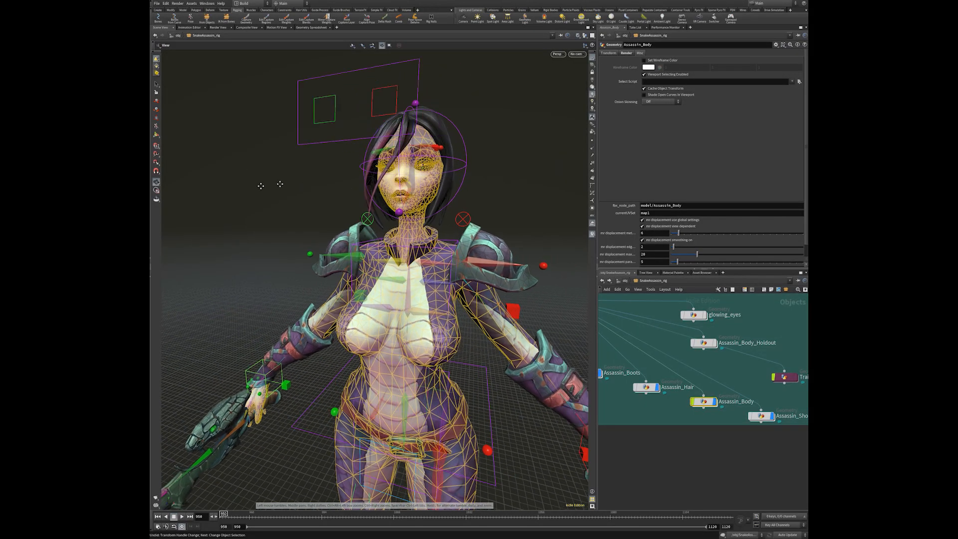
pyautogui.keyDown('alt'); pyautogui.moveTo(400, 195); pyautogui.dragTo(381, 197); pyautogui.keyUp('alt')
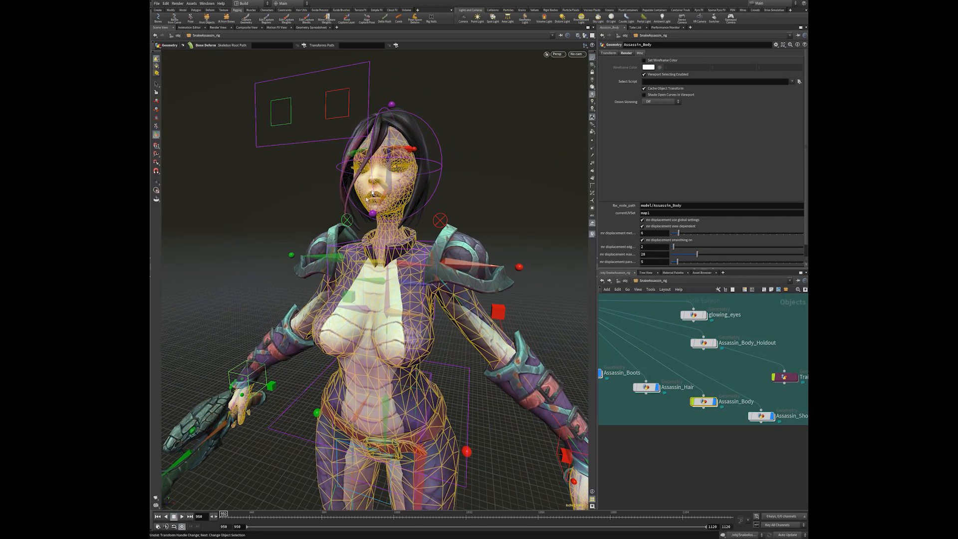
pyautogui.keyDown('alt'); pyautogui.moveTo(393, 187); pyautogui.dragTo(393, 241); pyautogui.keyUp('alt')
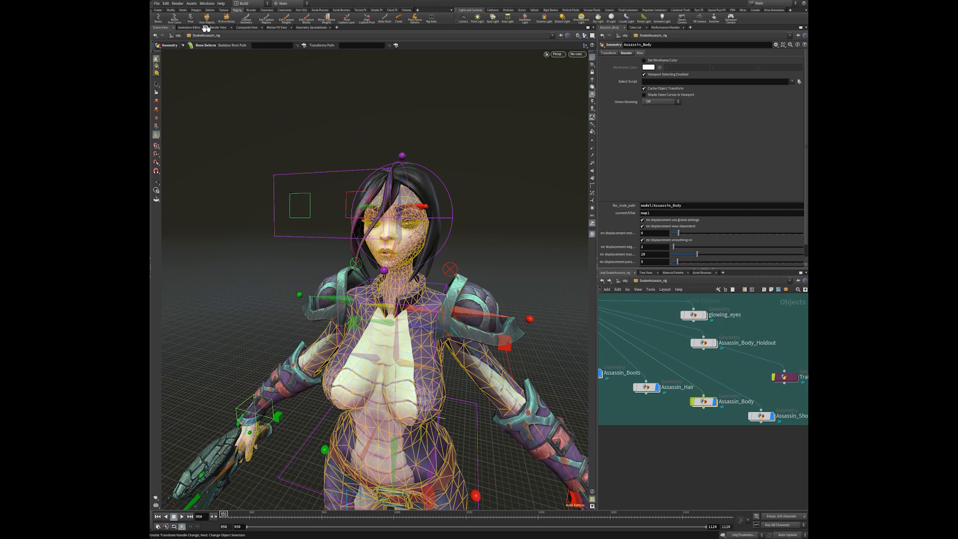
pyautogui.click(244, 20)
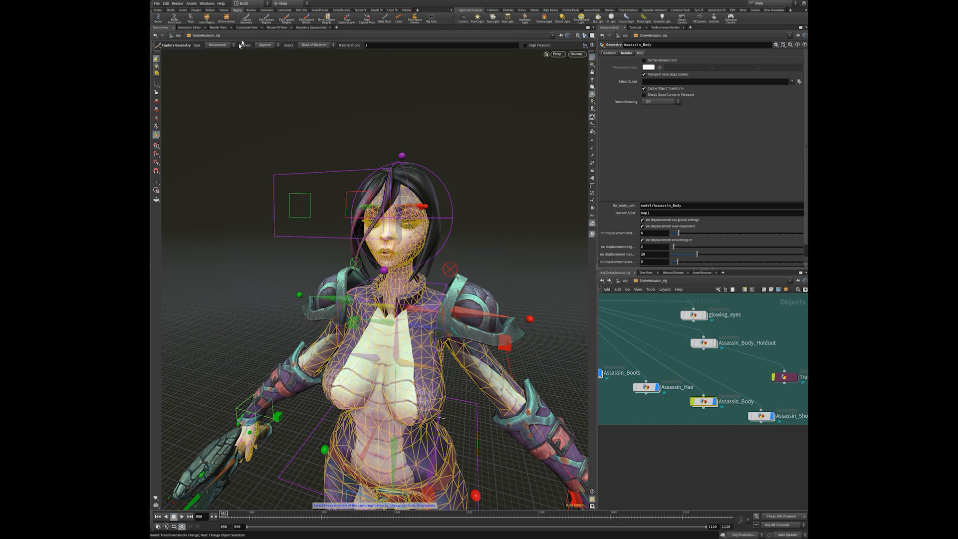
pyautogui.click(219, 48)
pyautogui.keyDown('alt'); pyautogui.moveTo(448, 307); pyautogui.dragTo(378, 166); pyautogui.keyUp('alt')
pyautogui.keyDown('alt'); pyautogui.moveTo(370, 289); pyautogui.dragTo(240, 35); pyautogui.keyUp('alt')
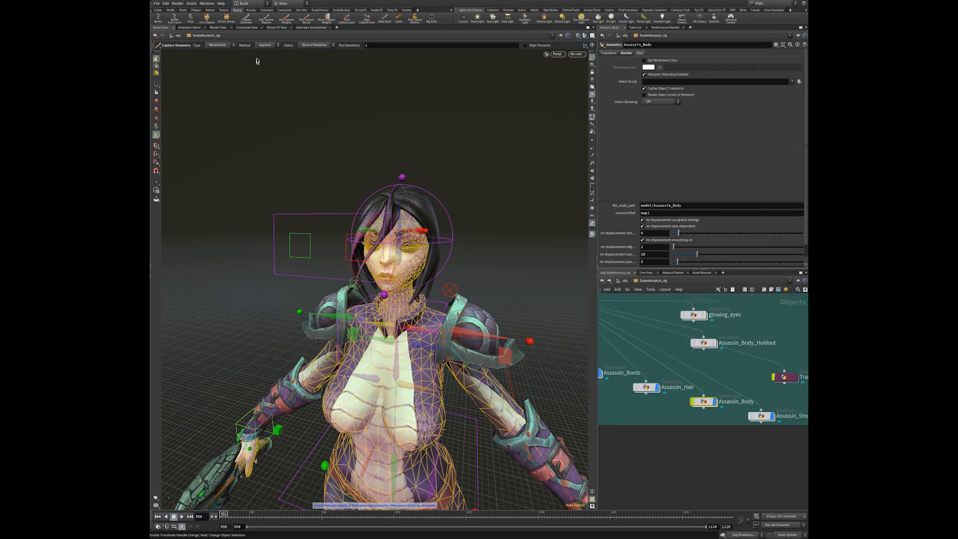
# Set the Capture Geometry selection mode to Individual Bones, review the capture type options and accept the body mesh
pyautogui.click(314, 45)
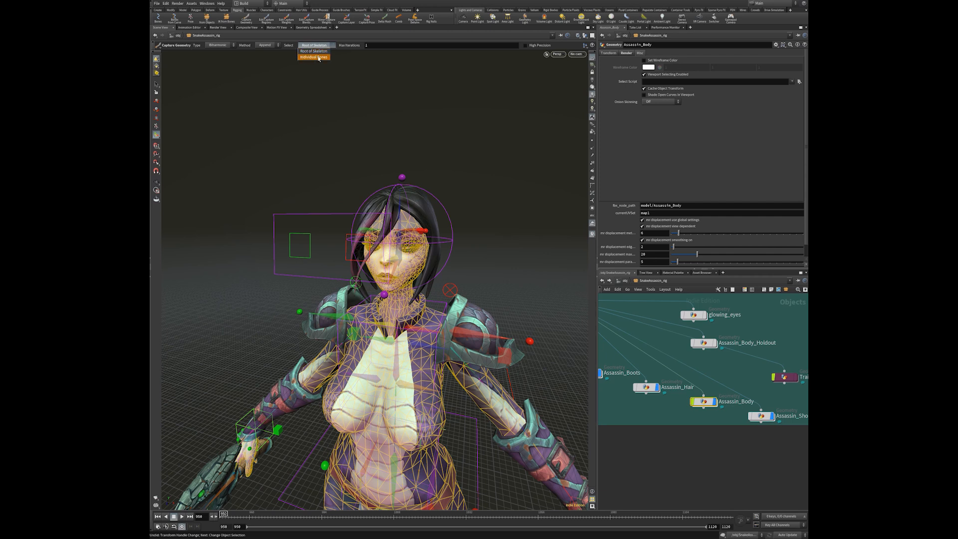
pyautogui.click(319, 58)
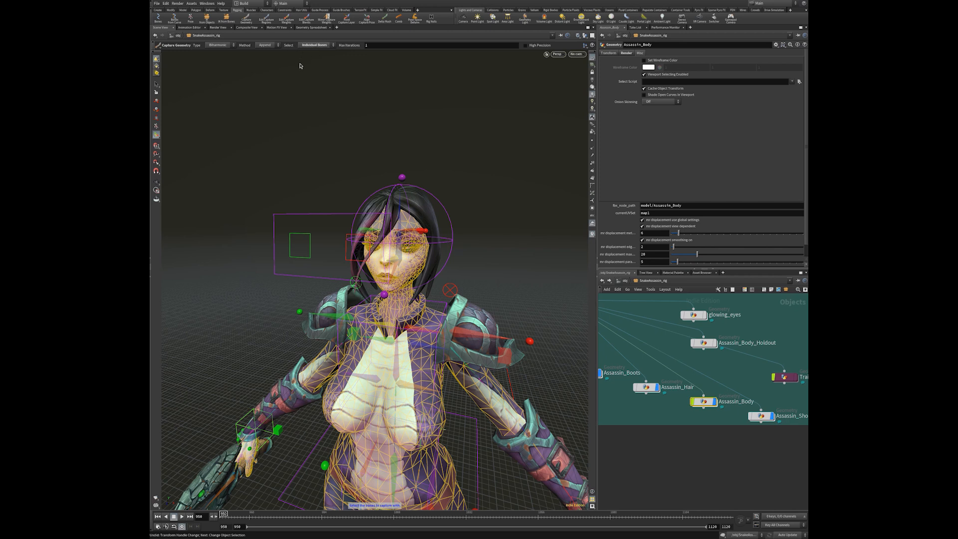
pyautogui.click(225, 45)
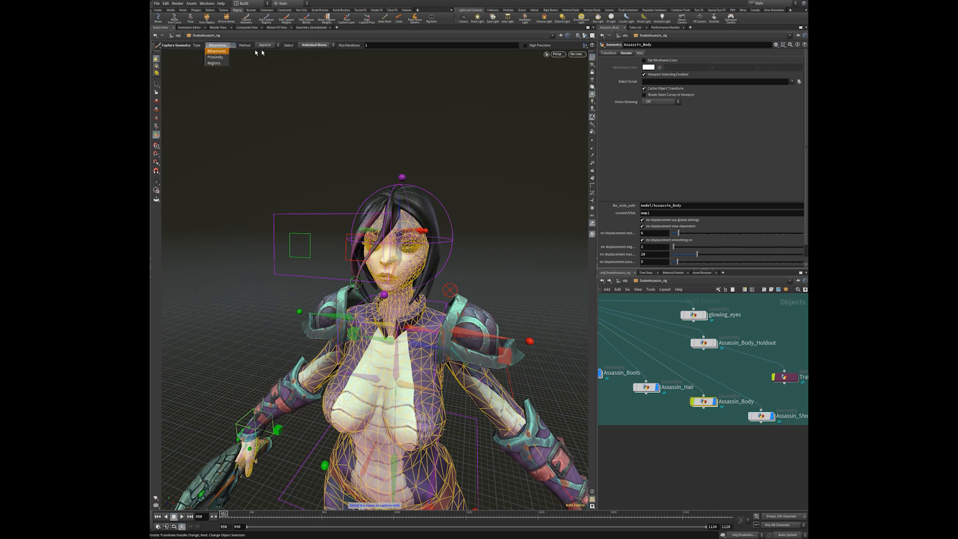
pyautogui.click(319, 46)
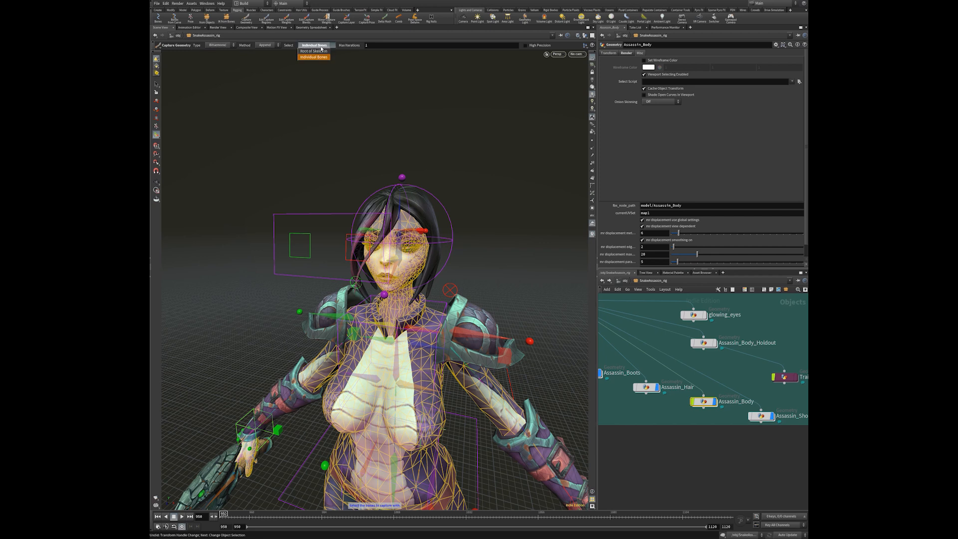
pyautogui.click(320, 47)
pyautogui.click(385, 47)
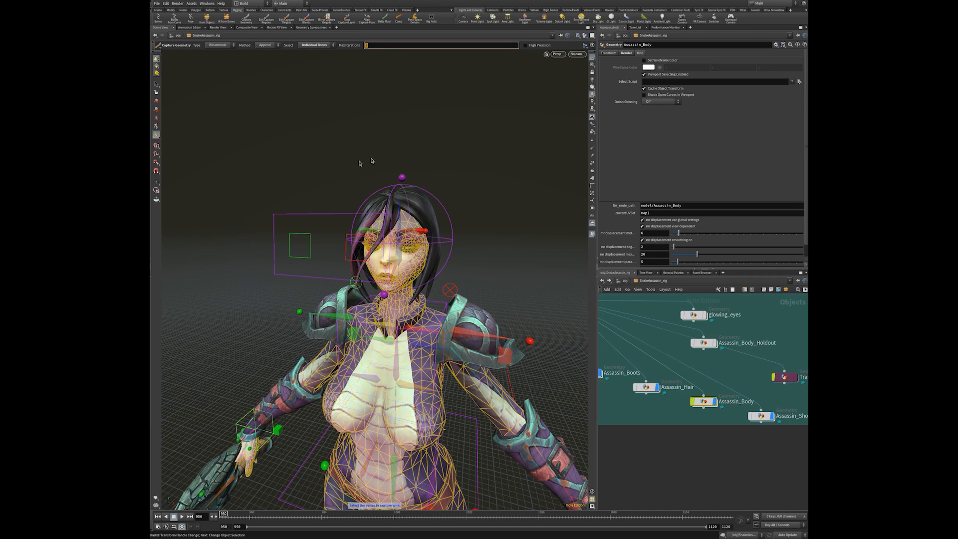
pyautogui.press('Return')
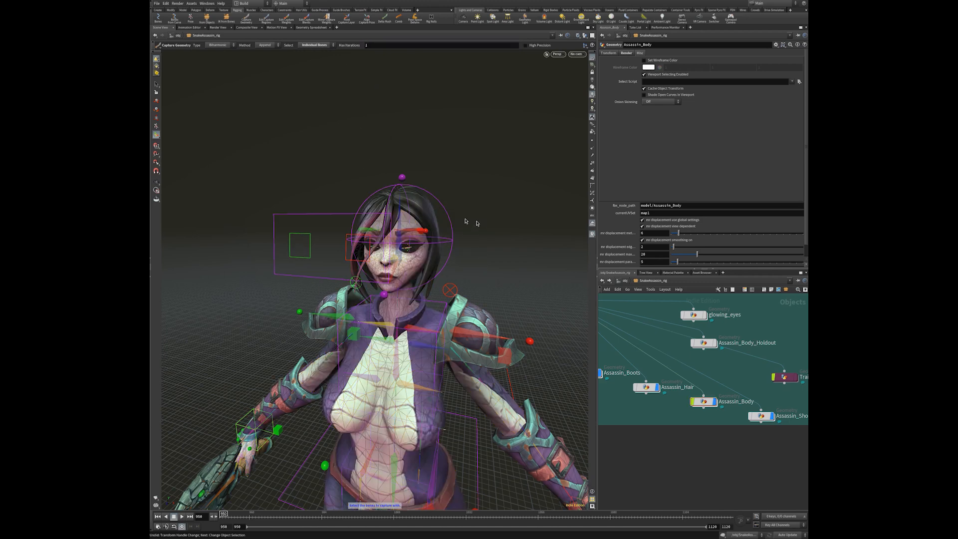
# Leave the Capture Geometry tool and select the eyes_anim control in front of the character's face
pyautogui.keyDown('alt'); pyautogui.moveTo(487, 192); pyautogui.dragTo(429, 198, button='right'); pyautogui.keyUp('alt')
pyautogui.keyDown('alt'); pyautogui.moveTo(429, 198); pyautogui.dragTo(381, 203); pyautogui.keyUp('alt')
pyautogui.keyDown('alt'); pyautogui.moveTo(381, 203); pyautogui.dragTo(274, 234, button='right'); pyautogui.keyUp('alt')
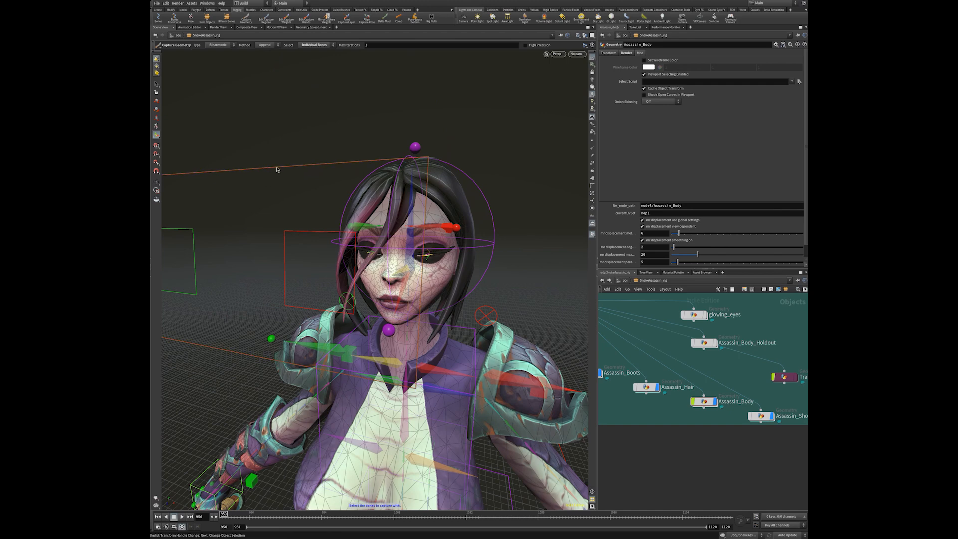
pyautogui.click(278, 167)
pyautogui.press('Escape')
# Try moving the eyes_anim control upward to test how the eyelids follow the eyes, and undo the moves
pyautogui.moveTo(299, 229); pyautogui.dragTo(264, 181)
pyautogui.press('t')
pyautogui.hotkey('ctrl', 'z')
pyautogui.keyDown('alt'); pyautogui.moveTo(257, 245); pyautogui.dragTo(353, 245); pyautogui.keyUp('alt')
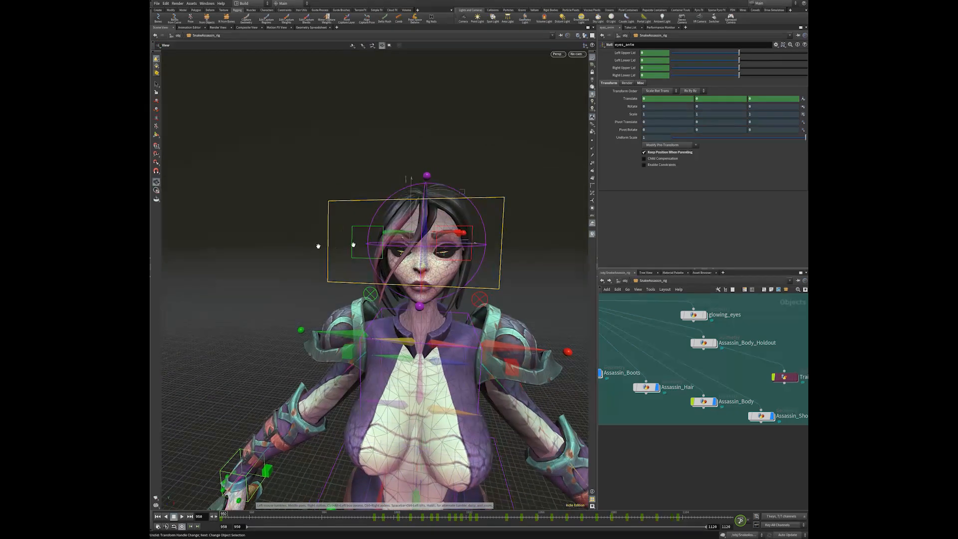
pyautogui.press('t')
pyautogui.moveTo(411, 245); pyautogui.dragTo(451, 169)
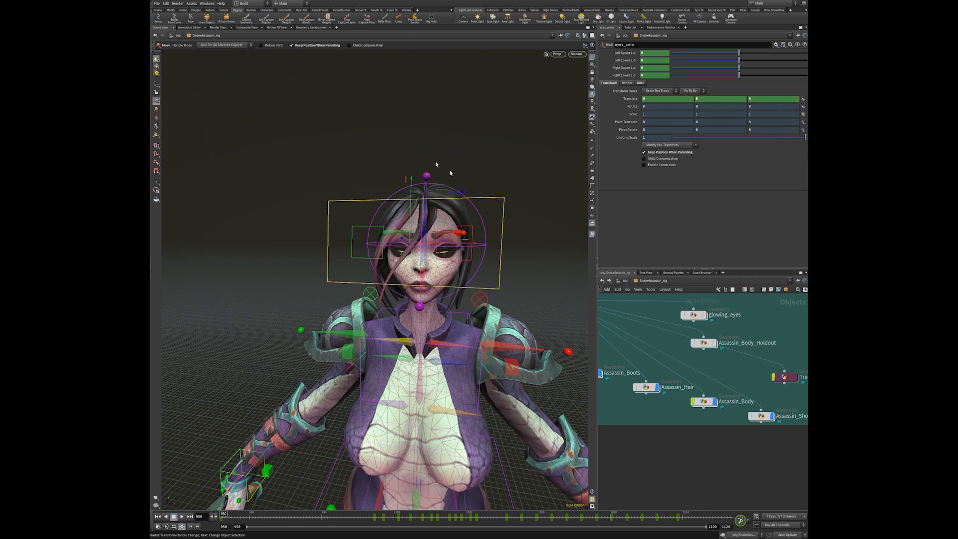
pyautogui.hotkey('ctrl', 'z')
# Select the left upper eyelid bone, L_lid_upper_capture, and examine its rotate expressions
pyautogui.keyDown('alt'); pyautogui.moveTo(448, 241); pyautogui.dragTo(310, 236); pyautogui.keyUp('alt')
pyautogui.keyDown('alt'); pyautogui.moveTo(314, 237); pyautogui.dragTo(434, 244, button='right'); pyautogui.keyUp('alt')
pyautogui.keyDown('alt'); pyautogui.moveTo(434, 244); pyautogui.dragTo(378, 263); pyautogui.keyUp('alt')
pyautogui.keyDown('alt'); pyautogui.moveTo(378, 263); pyautogui.dragTo(521, 285, button='right'); pyautogui.keyUp('alt')
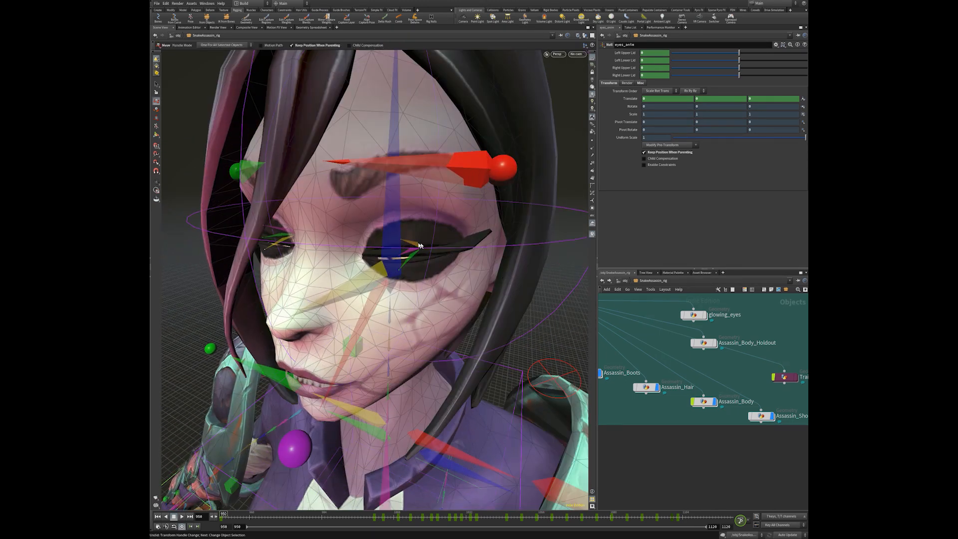
pyautogui.click(413, 245)
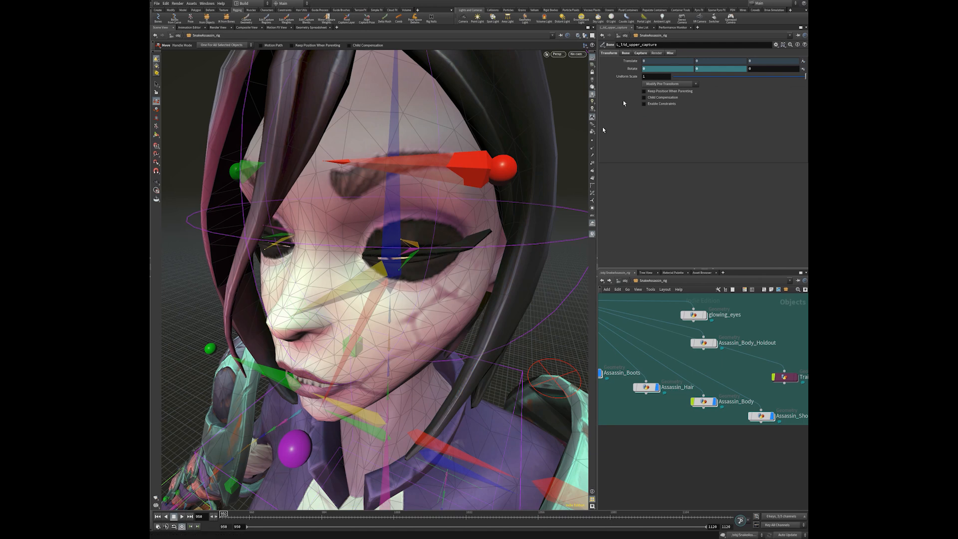
pyautogui.click(632, 69)
pyautogui.click(678, 69)
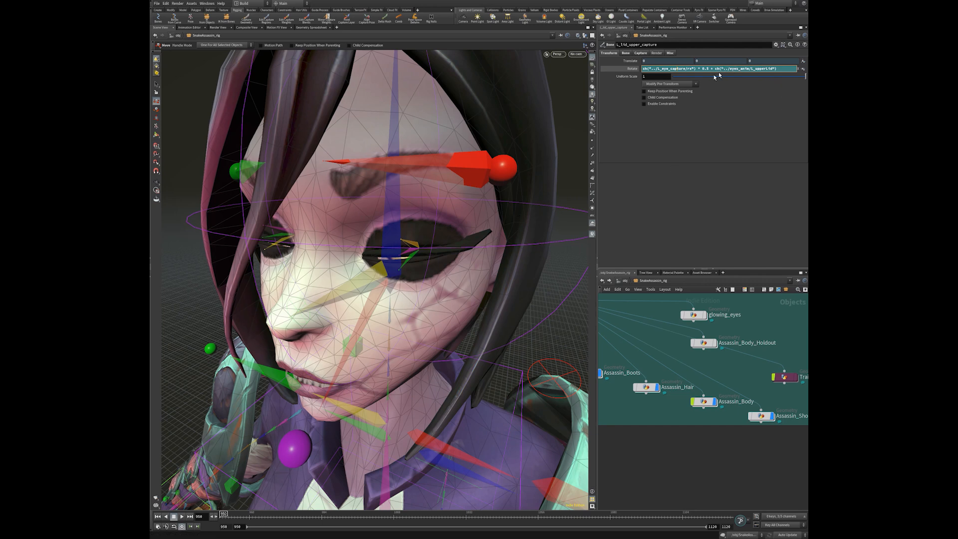
pyautogui.rightClick(397, 284)
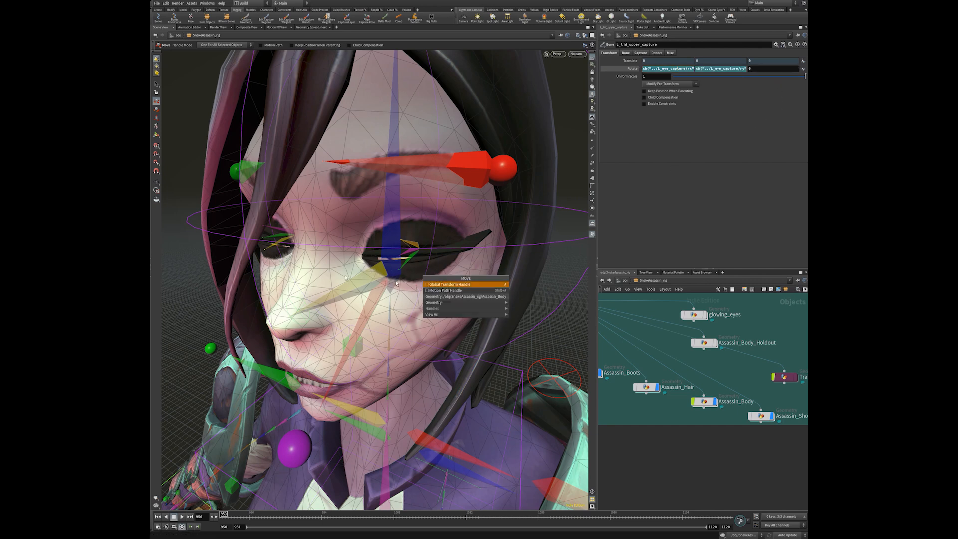
pyautogui.press('Escape')
# Select the eyes_anim control, test opening the left eye by lowering Left Upper Lid, and undo the change
pyautogui.moveTo(205, 298); pyautogui.dragTo(358, 280)
pyautogui.scroll(-8, 359, 277)
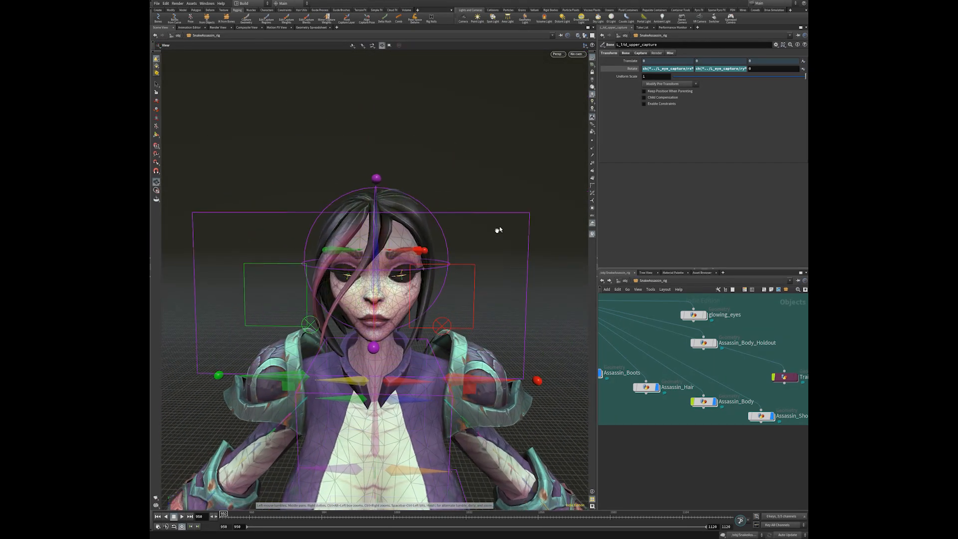
pyautogui.press('t')
pyautogui.click(499, 214)
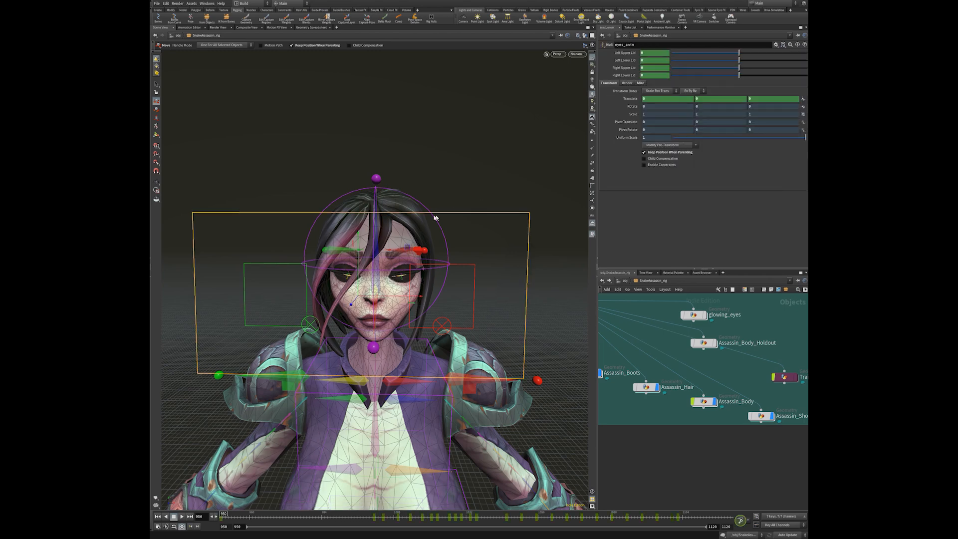
pyautogui.scroll(3, 517, 252)
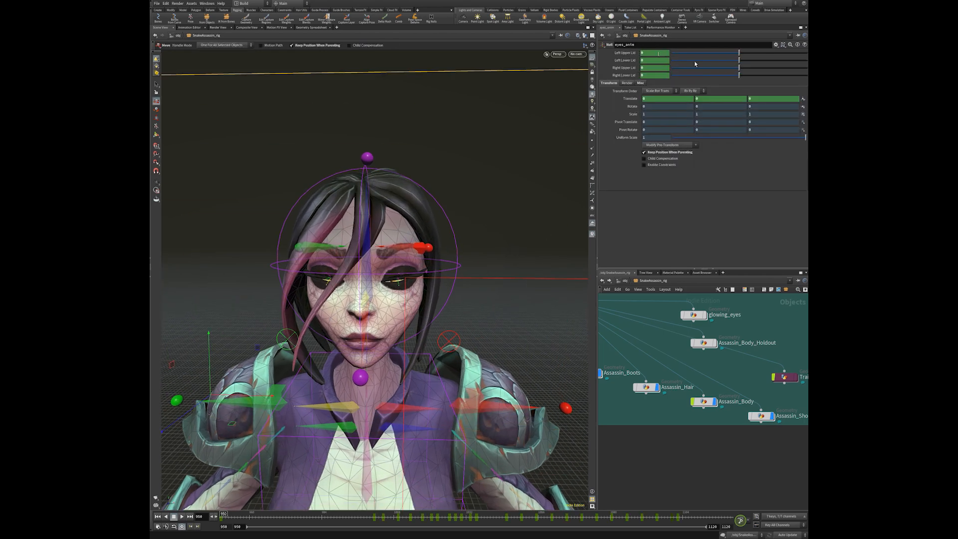
pyautogui.moveTo(740, 53); pyautogui.dragTo(717, 56)
pyautogui.hotkey('ctrl', 'z')
# Test the left upper eyelid close up by lowering Left Upper Lid to about -41, and undo the changes
pyautogui.keyDown('alt'); pyautogui.moveTo(405, 270); pyautogui.dragTo(386, 275); pyautogui.keyUp('alt')
pyautogui.moveTo(387, 276)
pyautogui.keyDown('alt'); pyautogui.mouseDown(button='right')
pyautogui.moveTo(413, 280)
pyautogui.moveTo(404, 279)
pyautogui.mouseUp(button='right'); pyautogui.keyUp('alt')
pyautogui.press('t')
pyautogui.moveTo(740, 54); pyautogui.dragTo(712, 70)
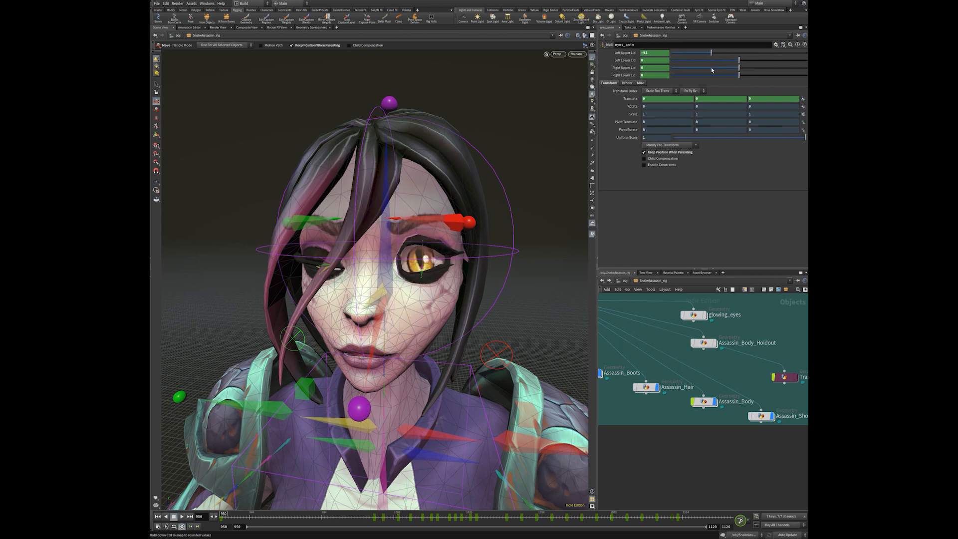
pyautogui.hotkey('ctrl', 'z')
pyautogui.moveTo(740, 55); pyautogui.dragTo(709, 70)
pyautogui.hotkey('ctrl', 'z')
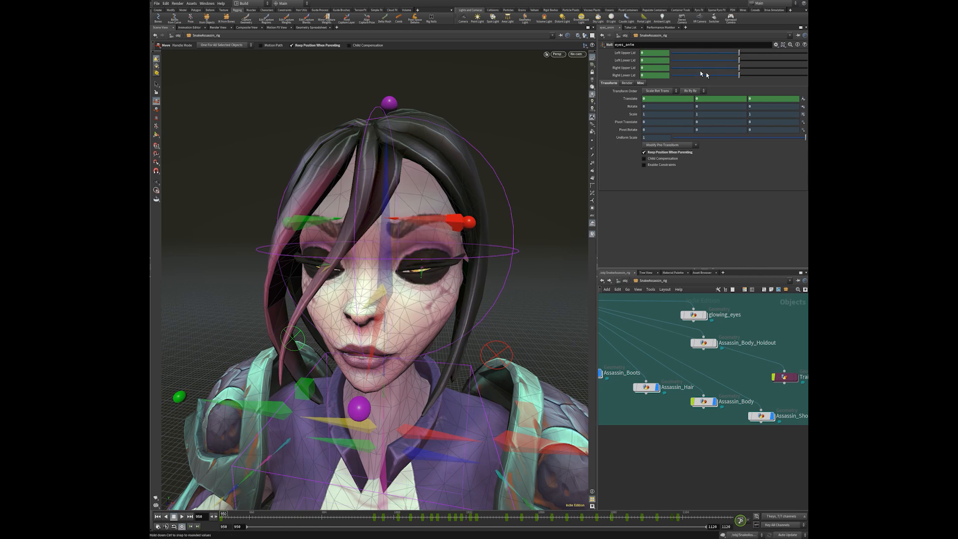
# Examine the part of L_lid_upper_capture's rotate expression that refers to the eyes_anim upper lid channel
pyautogui.keyDown('alt'); pyautogui.moveTo(487, 252); pyautogui.dragTo(342, 247, button='right'); pyautogui.keyUp('alt')
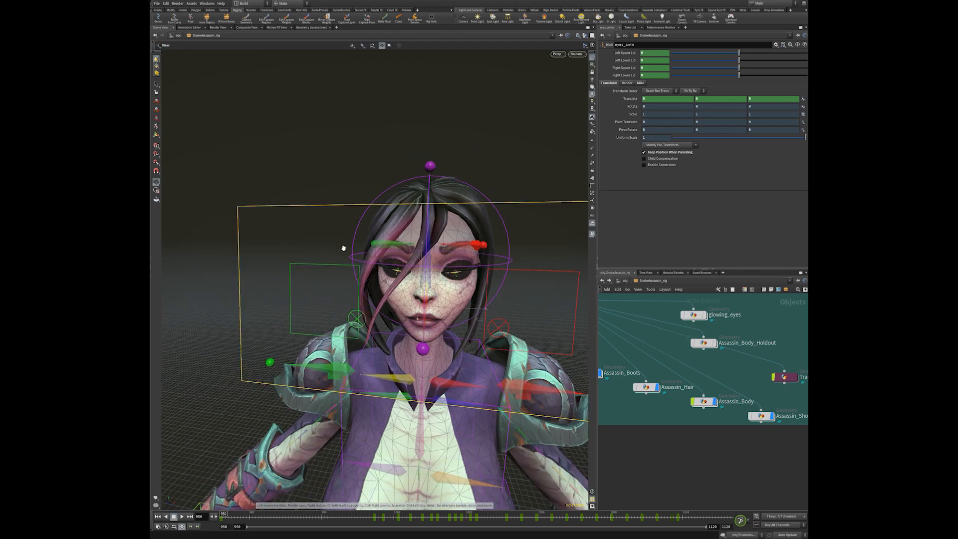
pyautogui.keyDown('alt'); pyautogui.moveTo(519, 239); pyautogui.dragTo(434, 256); pyautogui.keyUp('alt')
pyautogui.keyDown('alt'); pyautogui.moveTo(434, 256); pyautogui.dragTo(520, 298, button='right'); pyautogui.keyUp('alt')
pyautogui.keyDown('alt'); pyautogui.moveTo(519, 297); pyautogui.dragTo(400, 286); pyautogui.keyUp('alt')
pyautogui.keyDown('alt'); pyautogui.moveTo(400, 286); pyautogui.dragTo(456, 312, button='right'); pyautogui.keyUp('alt')
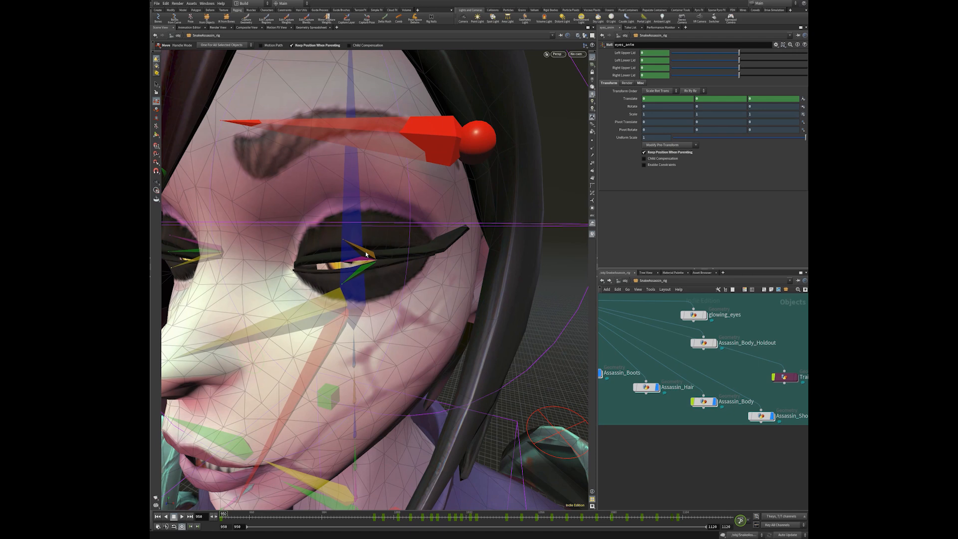
pyautogui.click(368, 253)
pyautogui.click(677, 69)
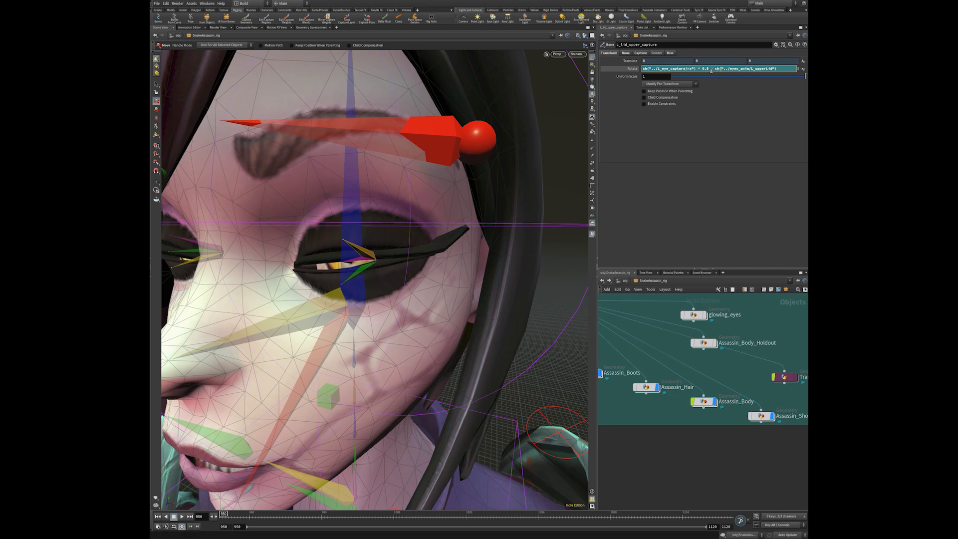
pyautogui.moveTo(712, 70); pyautogui.dragTo(792, 71)
pyautogui.rightClick(437, 251)
pyautogui.press('Escape')
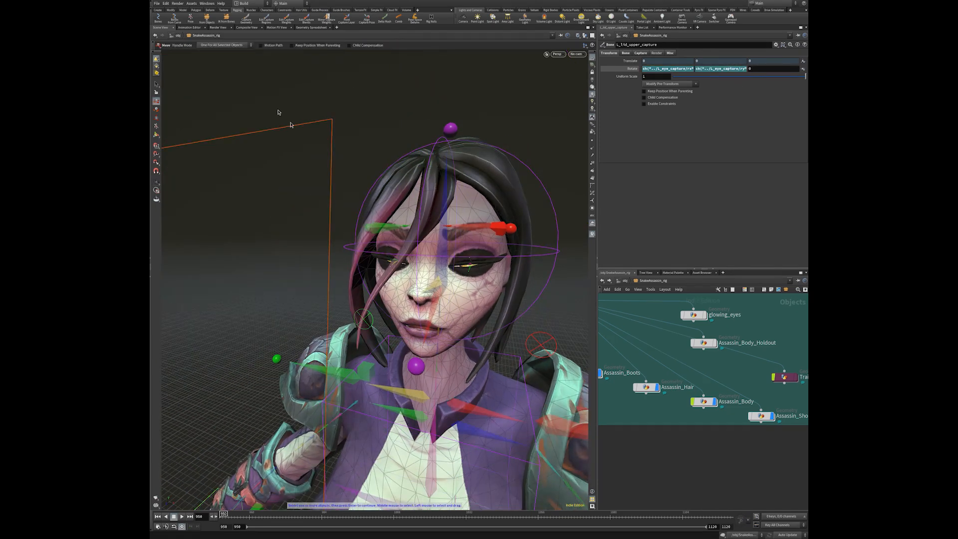
# Reselect the eyes_anim control, lower its Left Upper Lid value slightly as a test, and undo it
pyautogui.click(291, 125)
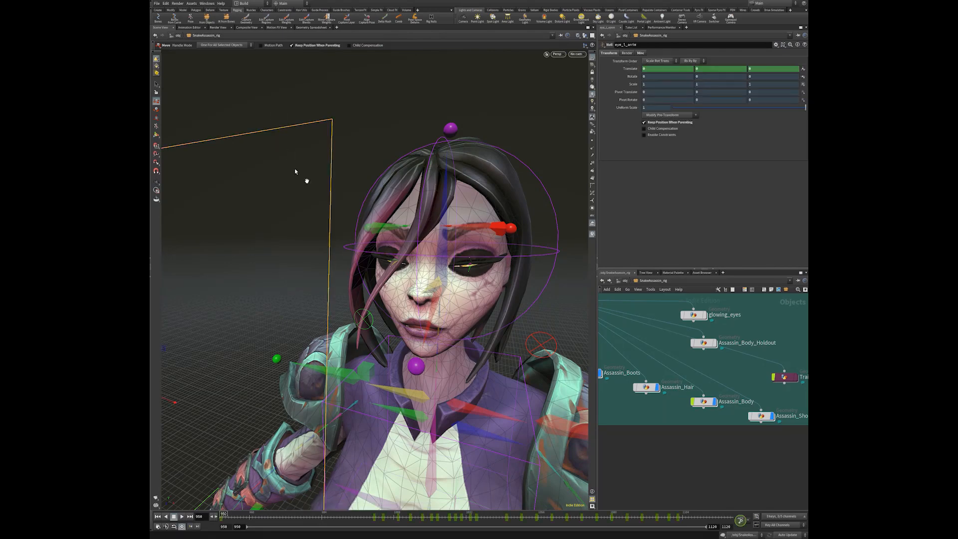
pyautogui.keyDown('alt'); pyautogui.moveTo(308, 180); pyautogui.dragTo(247, 202, button='right'); pyautogui.keyUp('alt')
pyautogui.keyDown('alt'); pyautogui.moveTo(247, 202); pyautogui.dragTo(558, 147); pyautogui.keyUp('alt')
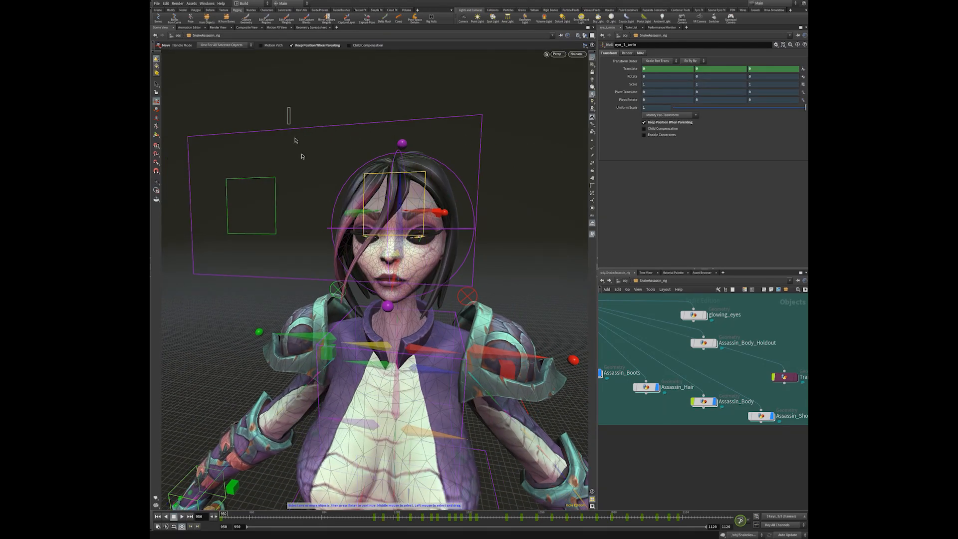
pyautogui.click(481, 130)
pyautogui.moveTo(739, 53); pyautogui.dragTo(725, 61)
pyautogui.hotkey('ctrl', 'z')
# Select the left eye bone, L_eye_capture, and examine its rotate expressions
pyautogui.press('alt')
pyautogui.keyDown('alt'); pyautogui.moveTo(448, 244); pyautogui.dragTo(341, 281); pyautogui.keyUp('alt')
pyautogui.keyDown('alt'); pyautogui.moveTo(341, 281); pyautogui.dragTo(443, 251, button='right'); pyautogui.keyUp('alt')
pyautogui.keyDown('alt'); pyautogui.moveTo(443, 250); pyautogui.dragTo(438, 212); pyautogui.keyUp('alt')
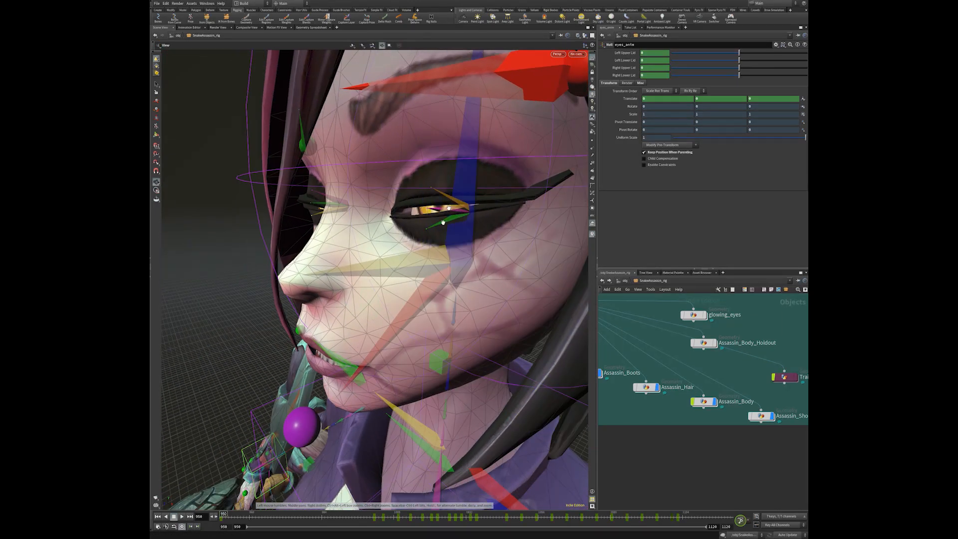
pyautogui.press('t')
pyautogui.click(438, 211)
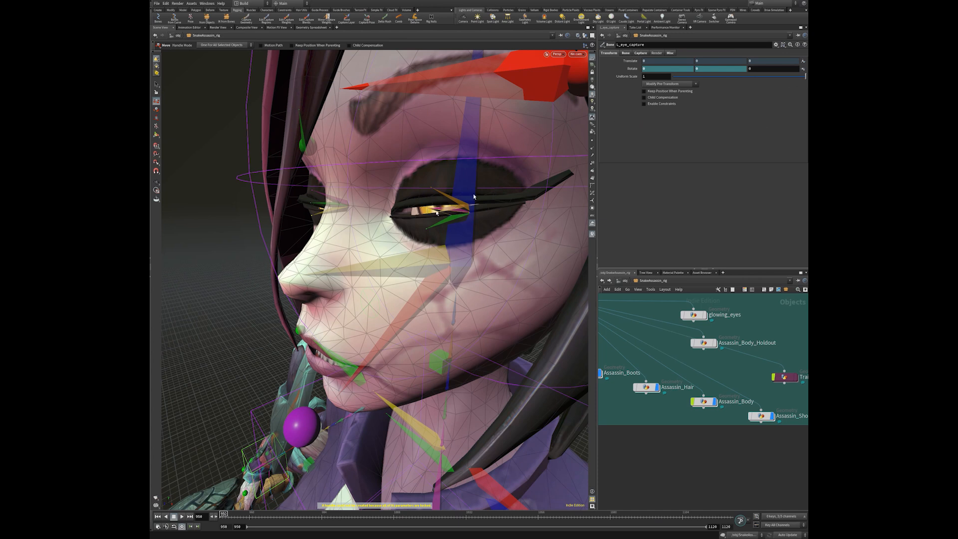
pyautogui.click(632, 69)
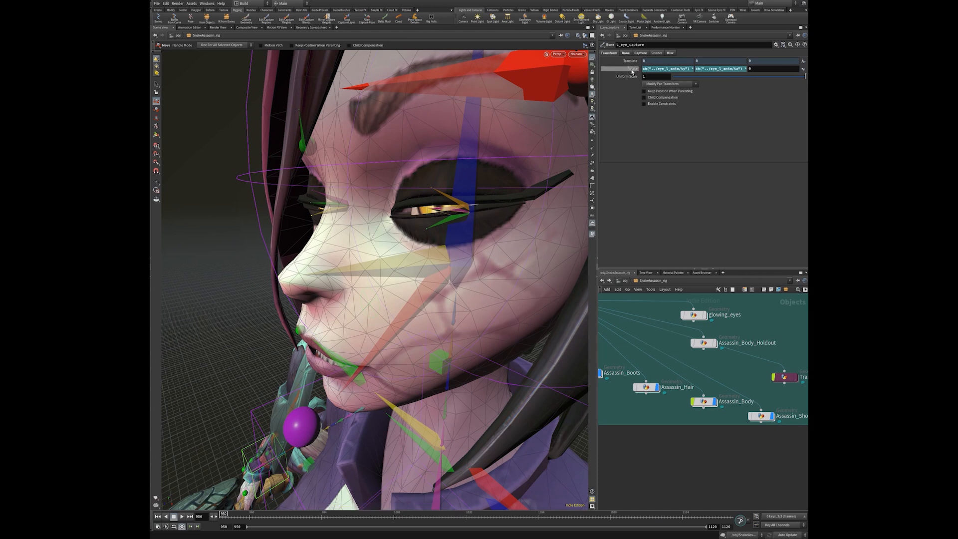
pyautogui.click(682, 70)
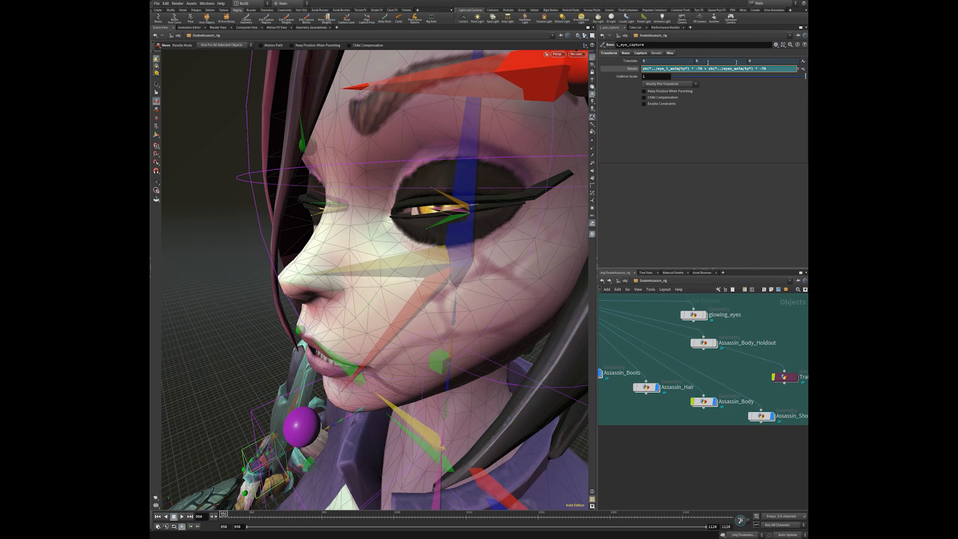
pyautogui.press('Escape')
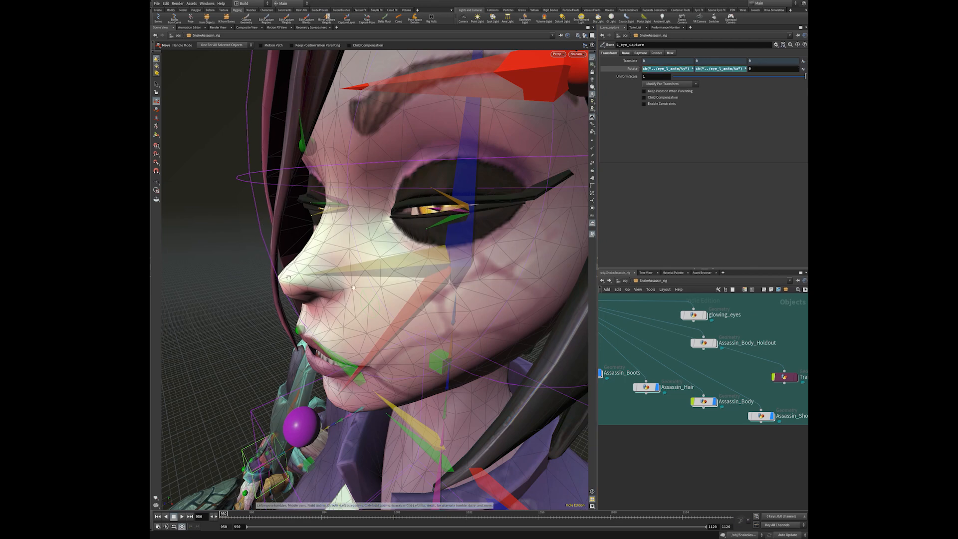
# Select the eyes_anim control from the front, try raising it to rotate the eyes, and undo the move
pyautogui.moveTo(246, 269); pyautogui.dragTo(179, 267, button='right')
pyautogui.moveTo(179, 267); pyautogui.dragTo(218, 260)
pyautogui.moveTo(218, 261); pyautogui.dragTo(199, 263, button='right')
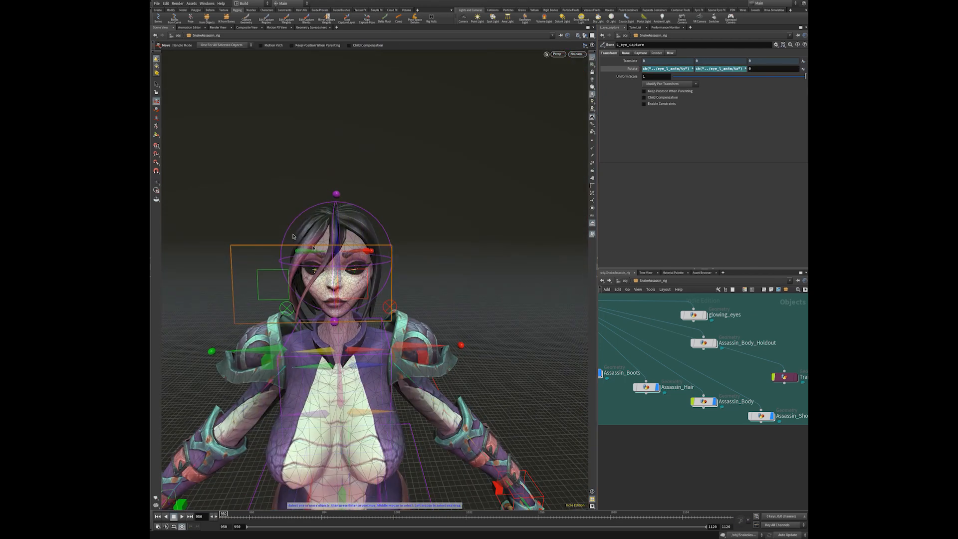
pyautogui.click(302, 270)
pyautogui.press('t')
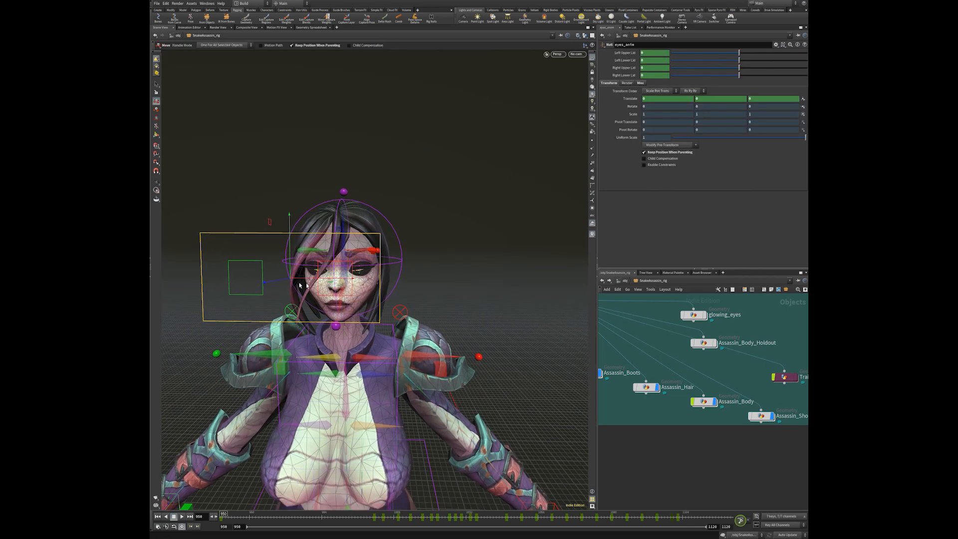
pyautogui.moveTo(280, 274); pyautogui.dragTo(275, 211)
pyautogui.press('Escape')
pyautogui.hotkey('ctrl', 'z')
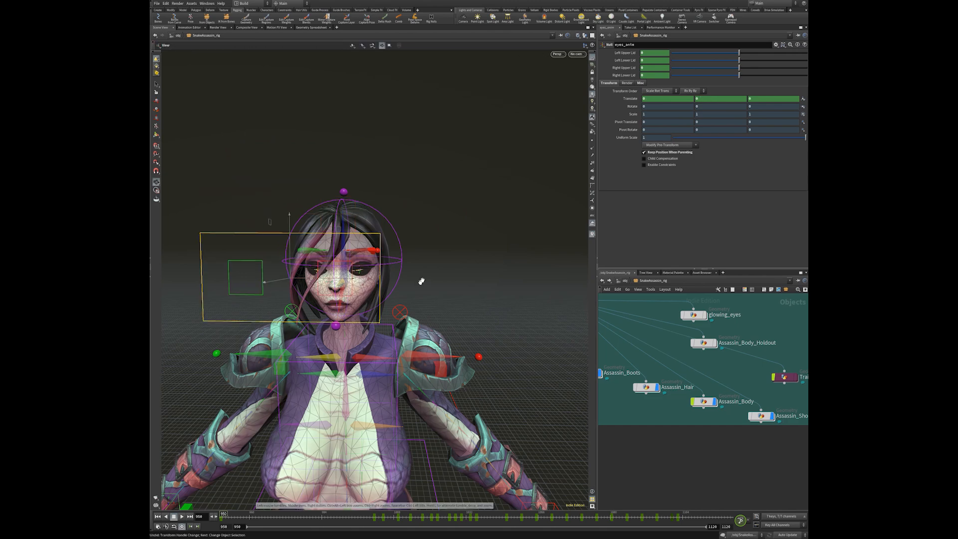
# Select the left brow control, L_brow_anim, beside the character's left eyebrow
pyautogui.keyDown('alt'); pyautogui.moveTo(421, 283); pyautogui.dragTo(324, 292); pyautogui.keyUp('alt')
pyautogui.keyDown('alt'); pyautogui.moveTo(324, 292); pyautogui.dragTo(542, 330, button='right'); pyautogui.keyUp('alt')
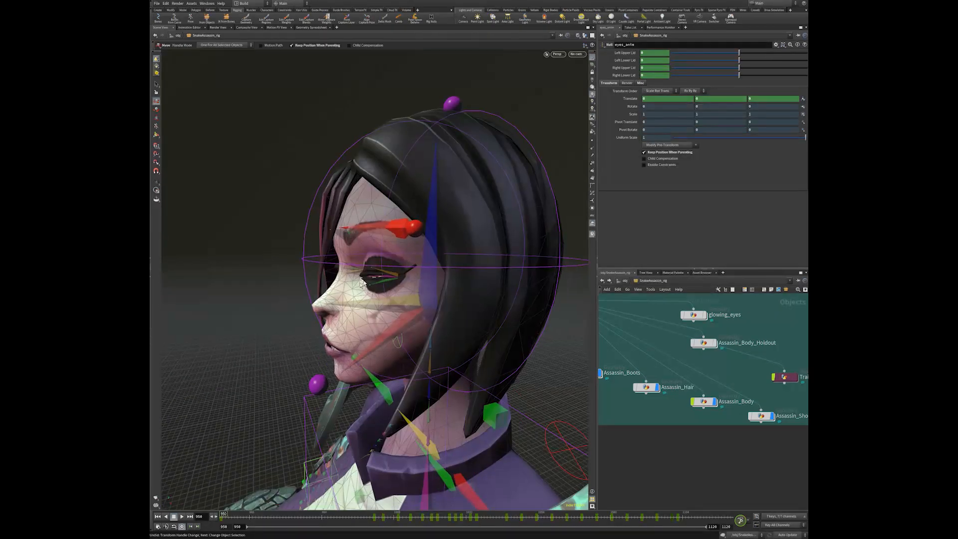
pyautogui.click(391, 280)
pyautogui.keyDown('alt'); pyautogui.moveTo(246, 315); pyautogui.dragTo(313, 312); pyautogui.keyUp('alt')
pyautogui.click(427, 233)
pyautogui.keyDown('alt'); pyautogui.moveTo(473, 244); pyautogui.dragTo(452, 247); pyautogui.keyUp('alt')
# Test the left eyebrow deformation with the rotate and move handles of L_brow_anim, and undo the brow move
pyautogui.press('r')
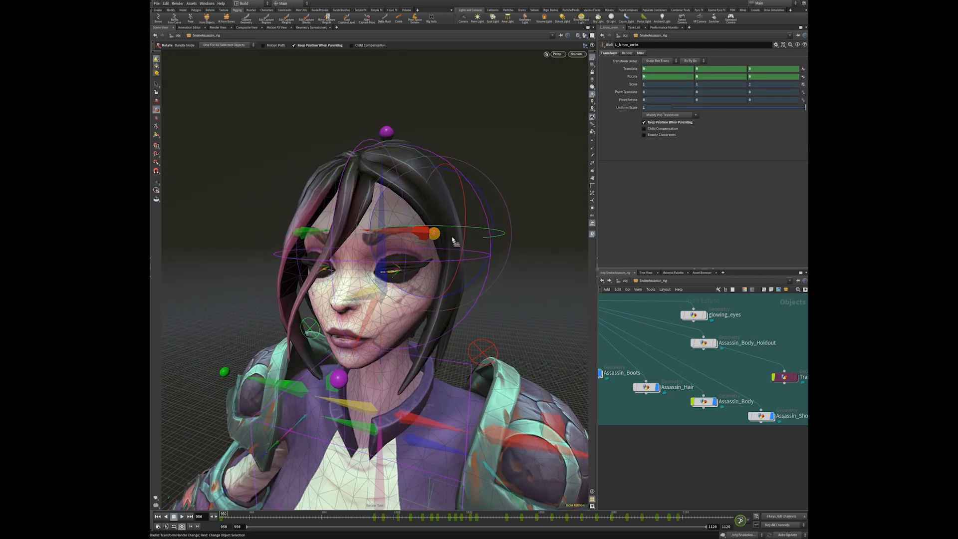
pyautogui.moveTo(395, 286); pyautogui.dragTo(440, 273)
pyautogui.press('t')
pyautogui.moveTo(433, 239); pyautogui.dragTo(433, 227)
pyautogui.hotkey('ctrl', 'z')
pyautogui.press('r')
pyautogui.press('Escape')
pyautogui.scroll(-5, 379, 360)
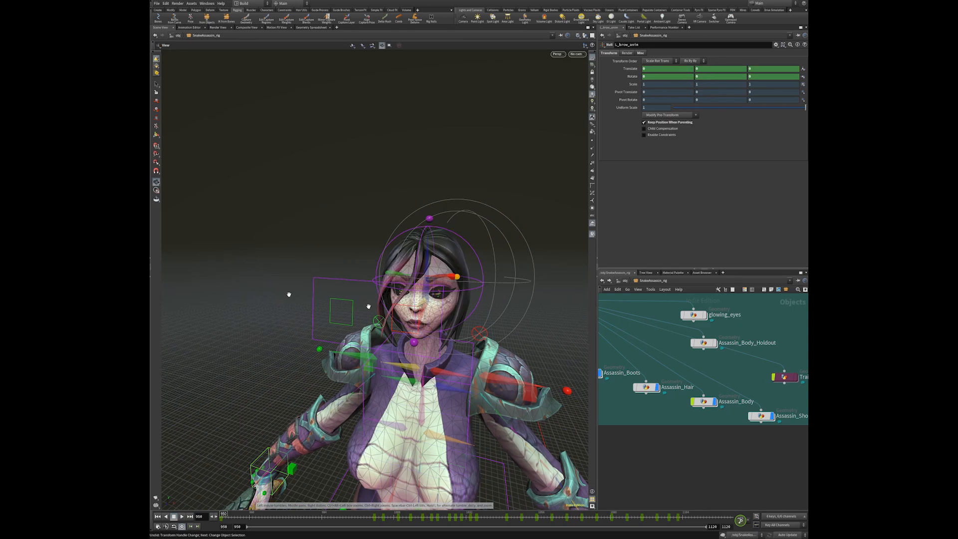
# Examine the full-body rig and its controls from several angles
pyautogui.moveTo(378, 360); pyautogui.dragTo(358, 290)
pyautogui.press('r')
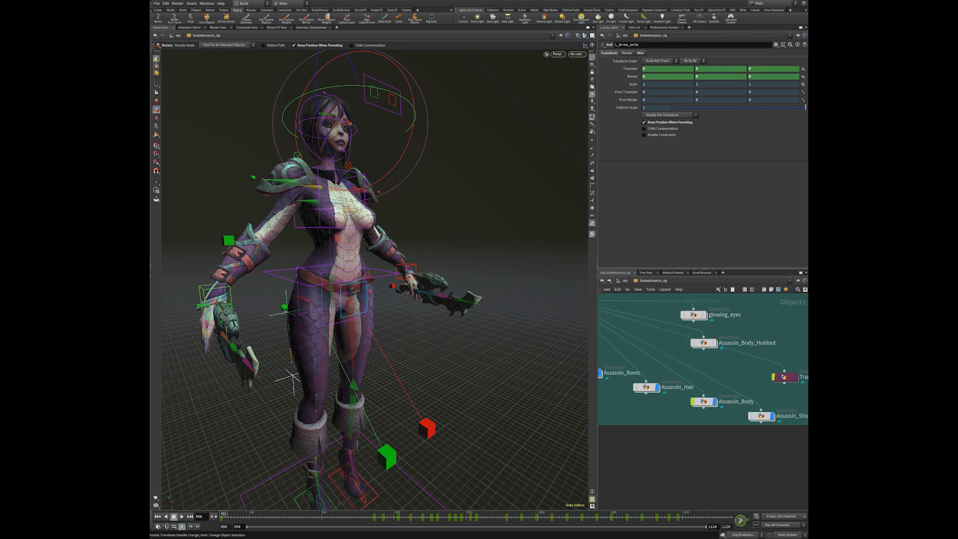
pyautogui.press('Escape')
pyautogui.moveTo(356, 338); pyautogui.dragTo(435, 321)
pyautogui.press('r')
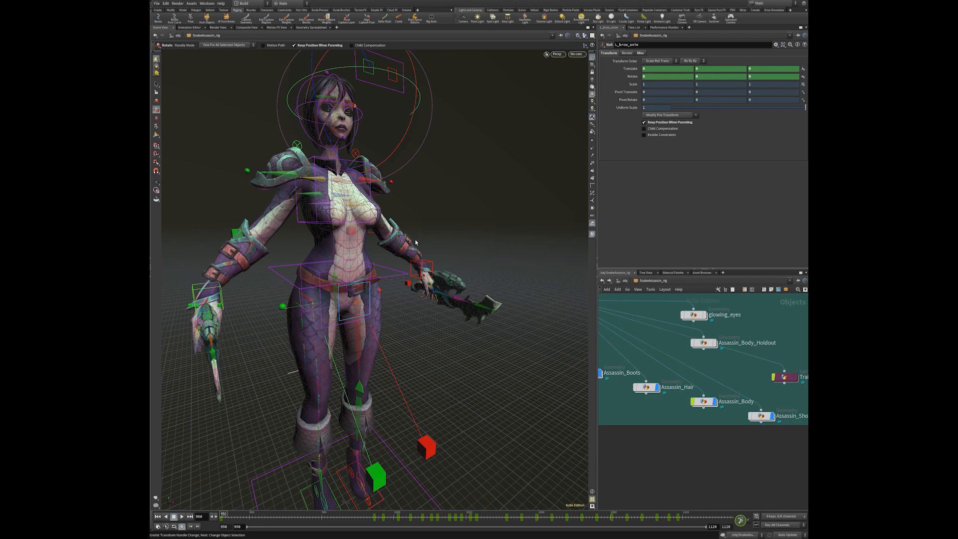
pyautogui.press('Escape')
pyautogui.moveTo(413, 242); pyautogui.dragTo(428, 344)
pyautogui.press('r')
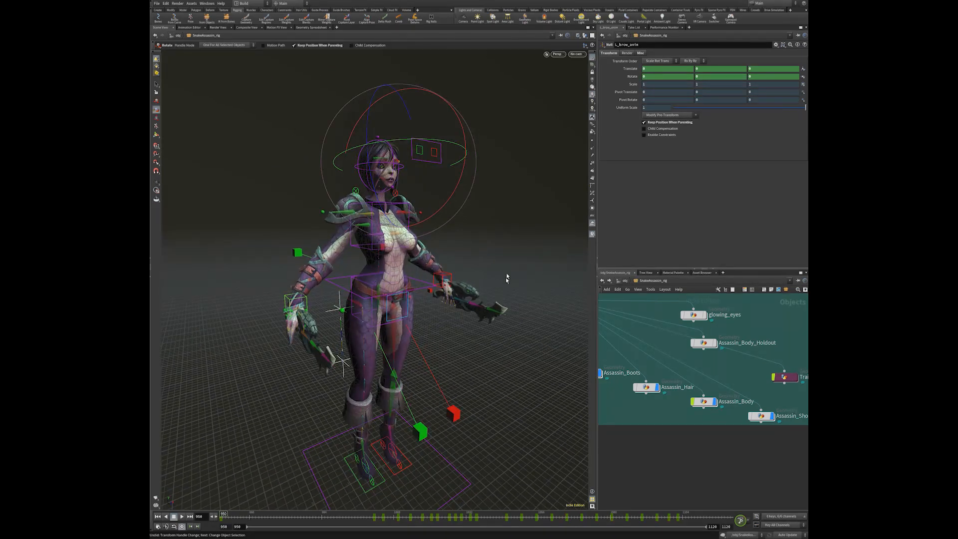
# Select both arm IK controls at the character's wrists
pyautogui.keyDown('alt'); pyautogui.moveTo(493, 342); pyautogui.dragTo(242, 301); pyautogui.keyUp('alt')
pyautogui.click(402, 278)
pyautogui.keyDown('shift'); pyautogui.click(239, 300); pyautogui.keyUp('shift')
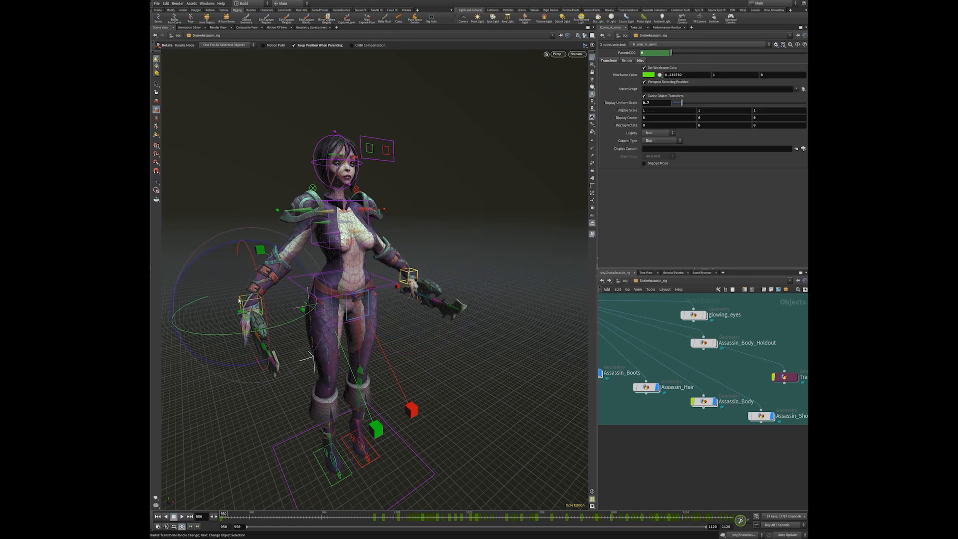
# Add both leg IK controls at the character's feet to the selection
pyautogui.press('Escape')
pyautogui.moveTo(239, 300); pyautogui.dragTo(342, 273)
pyautogui.keyDown('alt'); pyautogui.moveTo(342, 308); pyautogui.dragTo(341, 214, button='middle'); pyautogui.keyUp('alt')
pyautogui.keyDown('alt'); pyautogui.moveTo(309, 310); pyautogui.dragTo(387, 340, button='right'); pyautogui.keyUp('alt')
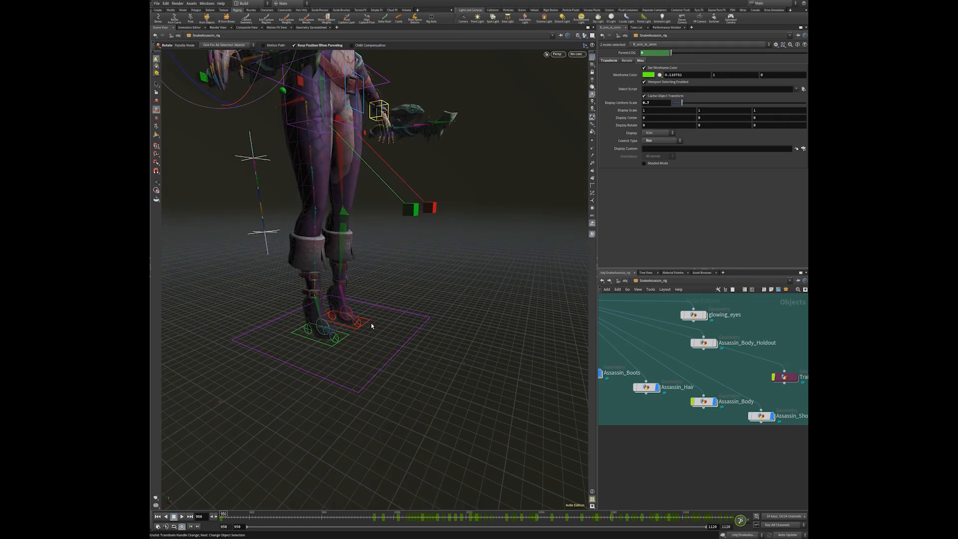
pyautogui.keyDown('shift'); pyautogui.click(371, 324); pyautogui.keyUp('shift')
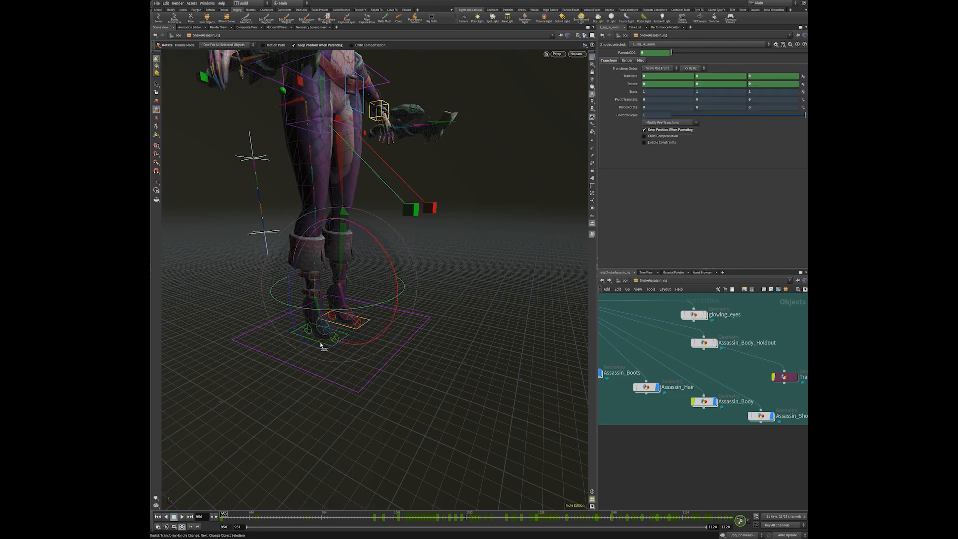
pyautogui.press('Escape')
pyautogui.moveTo(434, 250); pyautogui.dragTo(312, 309)
pyautogui.moveTo(312, 310); pyautogui.dragTo(421, 310, button='right')
pyautogui.moveTo(422, 310); pyautogui.dragTo(390, 287, button='middle')
pyautogui.moveTo(391, 287); pyautogui.dragTo(328, 258)
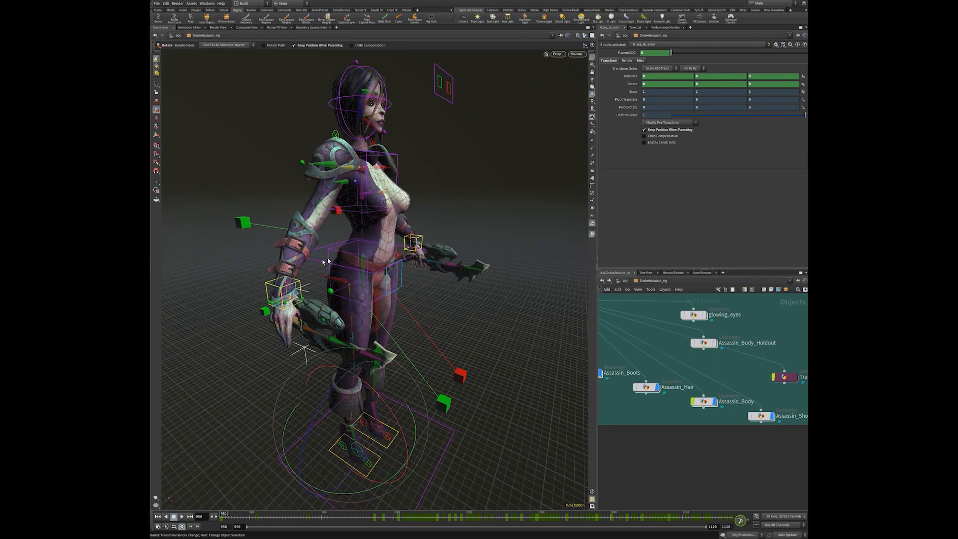
# Add the cog_anim control at the hips to the selection, try moving the body with it, and undo the move
pyautogui.keyDown('shift'); pyautogui.click(428, 303); pyautogui.keyUp('shift')
pyautogui.scroll(-3, 428, 302)
pyautogui.moveTo(428, 302); pyautogui.dragTo(438, 255)
pyautogui.press('t')
pyautogui.hotkey('ctrl', 'z')
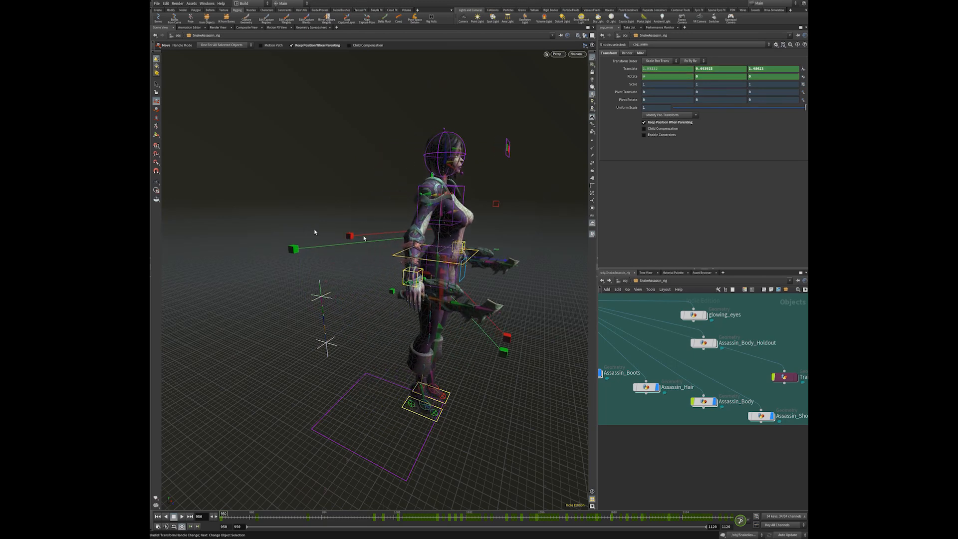
# Show the group list in the rig network and select all controls of the Move_Body group
pyautogui.press('Escape')
pyautogui.moveTo(427, 284); pyautogui.dragTo(529, 271)
pyautogui.press('t')
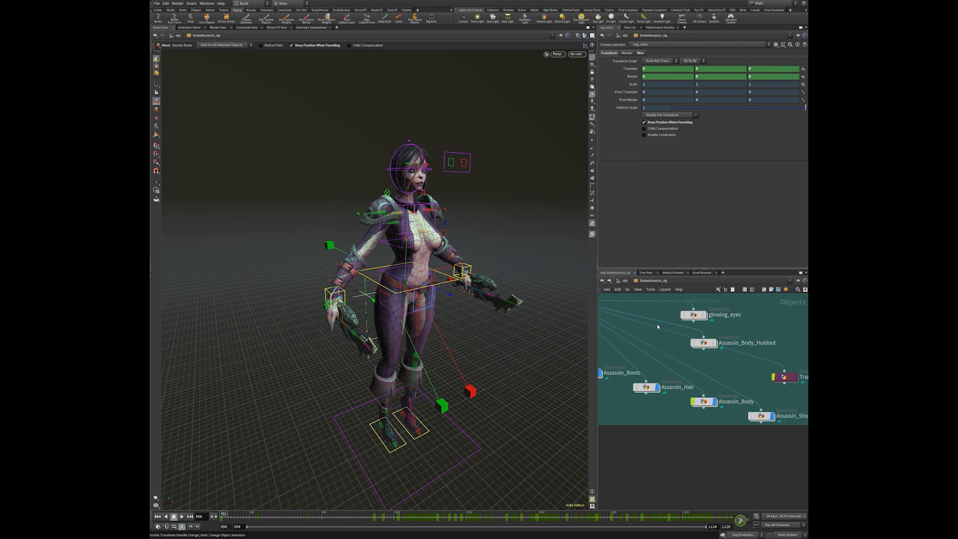
pyautogui.hotkey('shift', 'z')
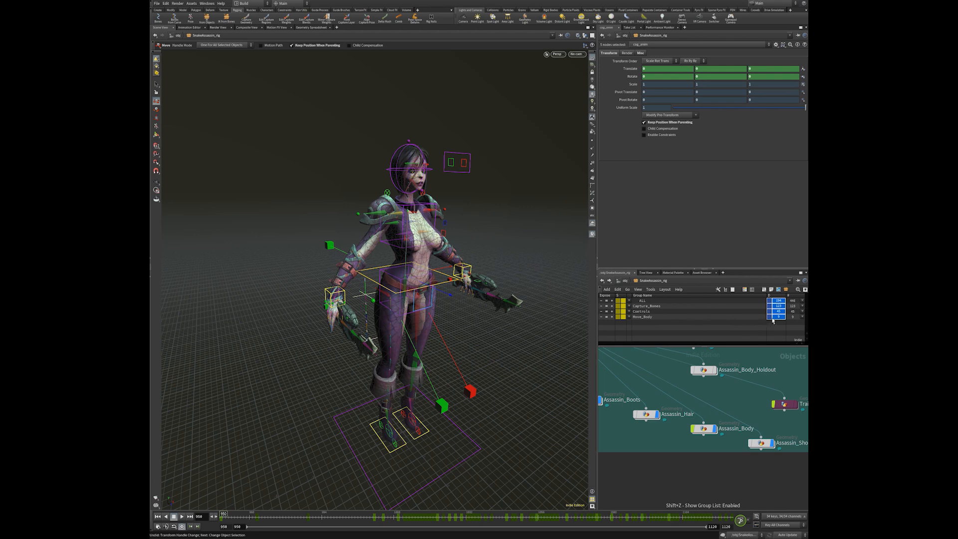
pyautogui.click(623, 317)
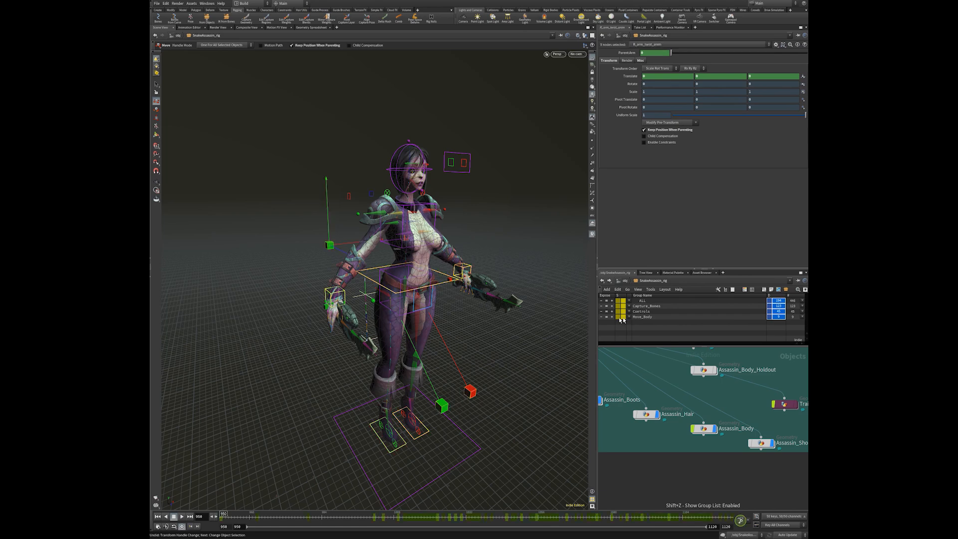
# Try moving the selected Move_Body controls together from a side view, and undo the move
pyautogui.keyDown('alt'); pyautogui.moveTo(406, 271); pyautogui.dragTo(367, 261); pyautogui.keyUp('alt')
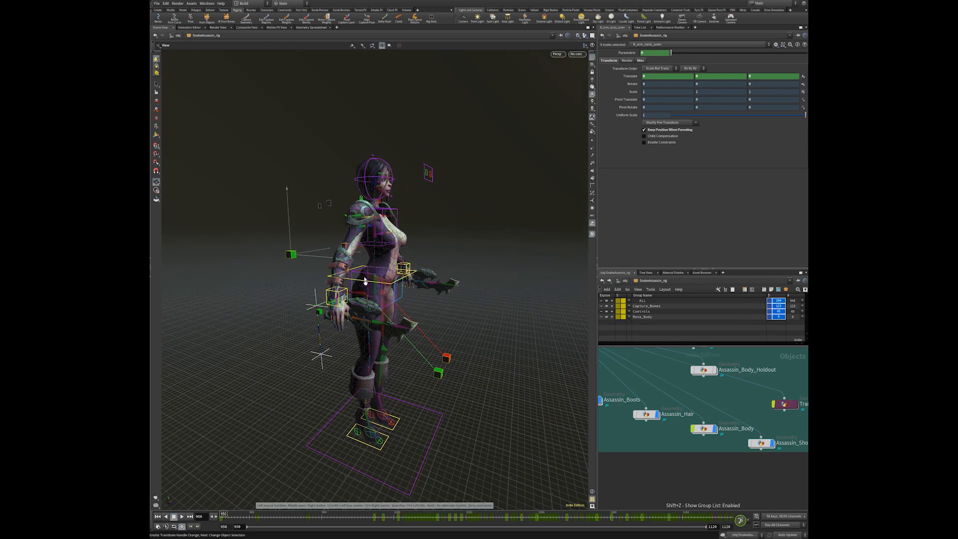
pyautogui.moveTo(294, 253); pyautogui.dragTo(387, 237)
pyautogui.hotkey('ctrl', 'z')
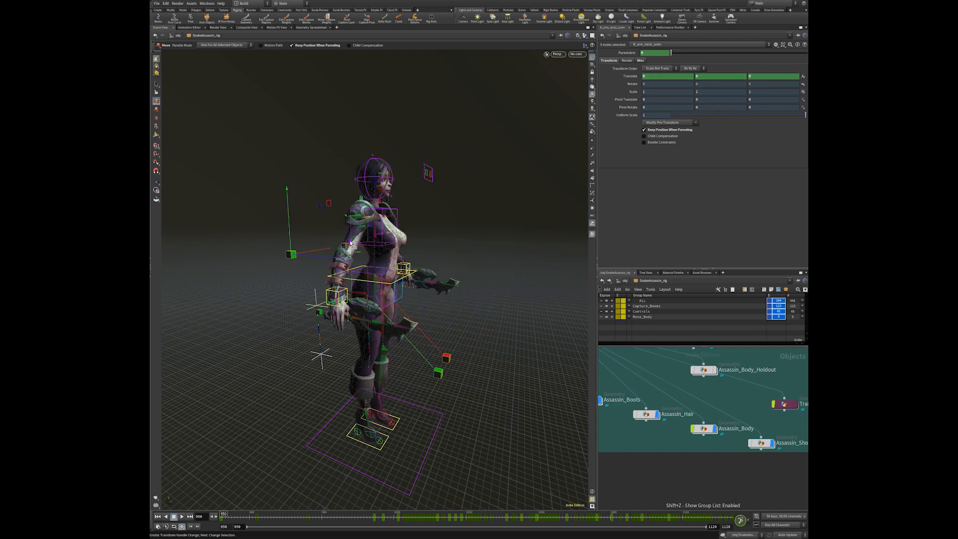
# Scrub the timeline to frame 1043 and back to the start to review the animated poses and the Move_Body controls
pyautogui.scroll(-5, 304, 325)
pyautogui.moveTo(448, 516); pyautogui.dragTo(500, 516)
pyautogui.moveTo(436, 424); pyautogui.dragTo(312, 401, button='right')
pyautogui.moveTo(312, 401); pyautogui.dragTo(200, 322, button='middle')
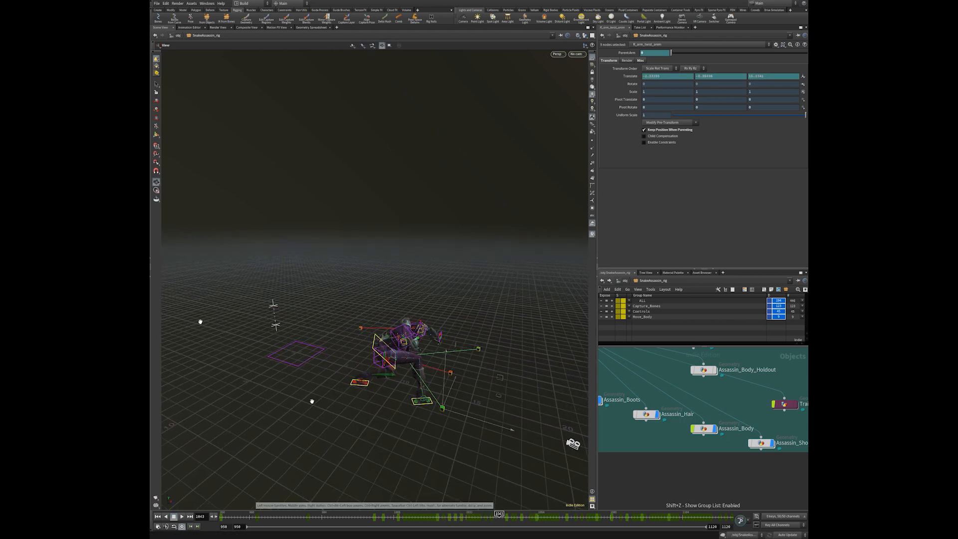
pyautogui.press('t')
pyautogui.moveTo(501, 516); pyautogui.dragTo(207, 509)
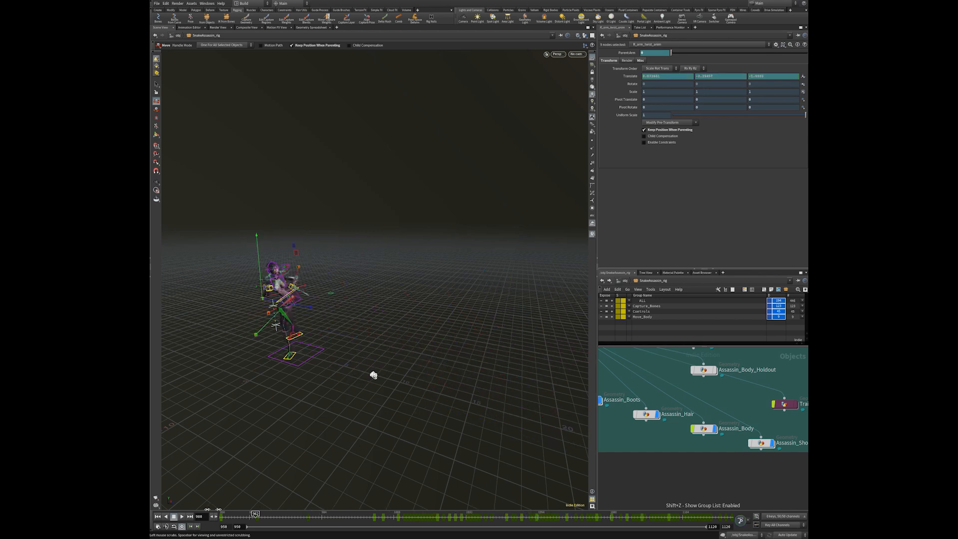
# Frame the character in its rest pose and clear the selection of rig controls
pyautogui.press('space')
pyautogui.moveTo(308, 351); pyautogui.dragTo(396, 342, button='middle')
pyautogui.moveTo(395, 342); pyautogui.dragTo(491, 364)
pyautogui.moveTo(491, 364); pyautogui.dragTo(521, 371, button='right')
pyautogui.moveTo(409, 325); pyautogui.dragTo(479, 339)
pyautogui.moveTo(479, 340); pyautogui.dragTo(512, 346, button='right')
pyautogui.moveTo(414, 351); pyautogui.dragTo(364, 367, button='middle')
pyautogui.moveTo(363, 367); pyautogui.dragTo(395, 367)
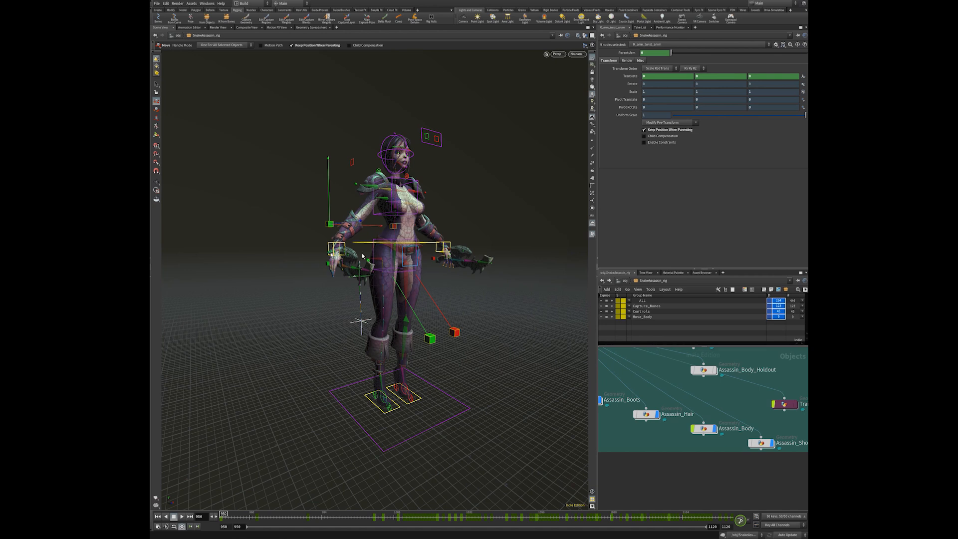
pyautogui.click(306, 263)
pyautogui.moveTo(307, 262); pyautogui.dragTo(352, 265)
pyautogui.moveTo(352, 265); pyautogui.dragTo(294, 332, button='middle')
pyautogui.moveTo(329, 296); pyautogui.dragTo(395, 304)
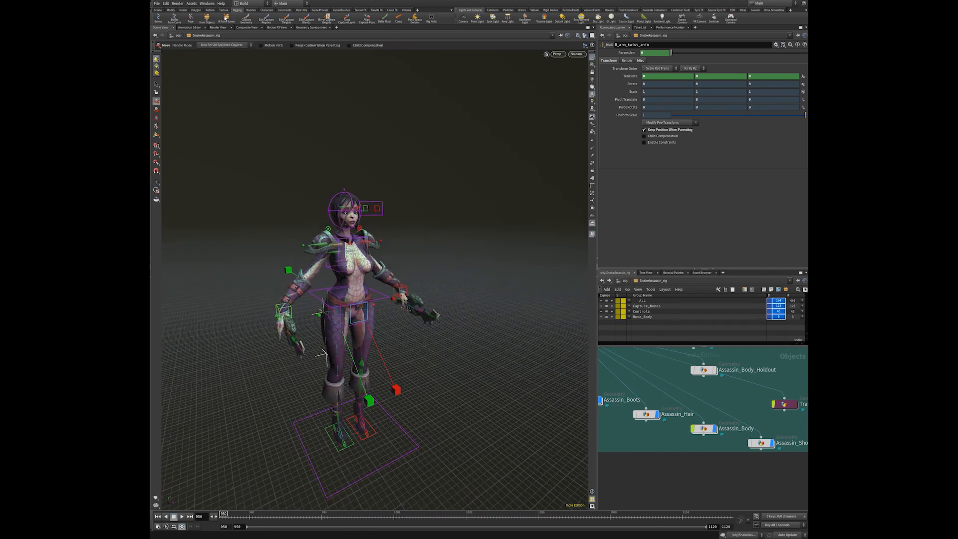
# Set both the default function and rotation function of initial segments to constant() in the animation preferences, and accept
pyautogui.click(166, 3)
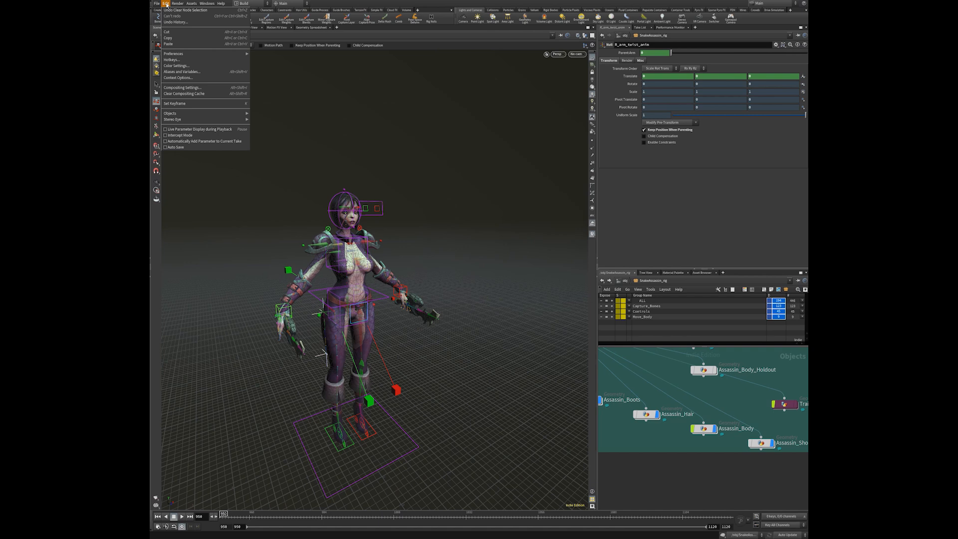
pyautogui.moveTo(171, 7)
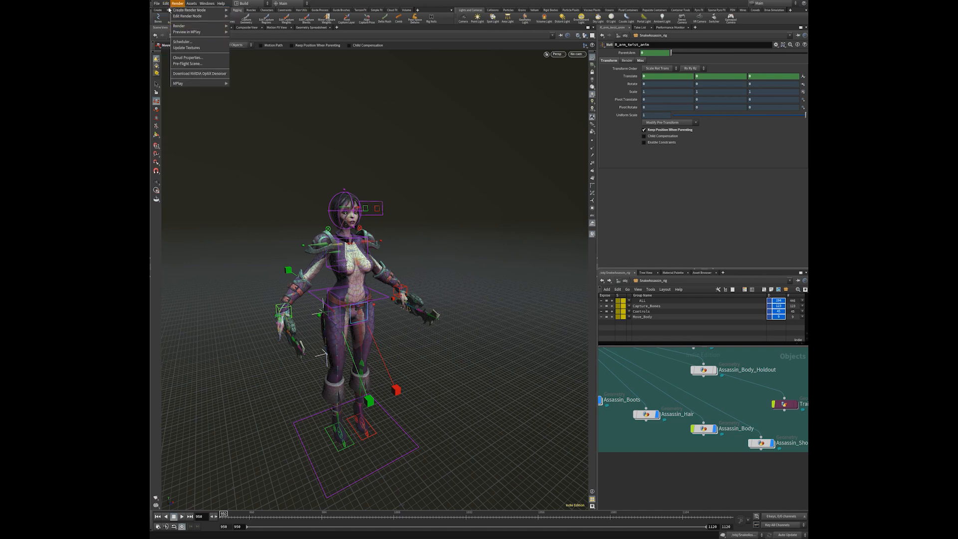
pyautogui.moveTo(191, 55)
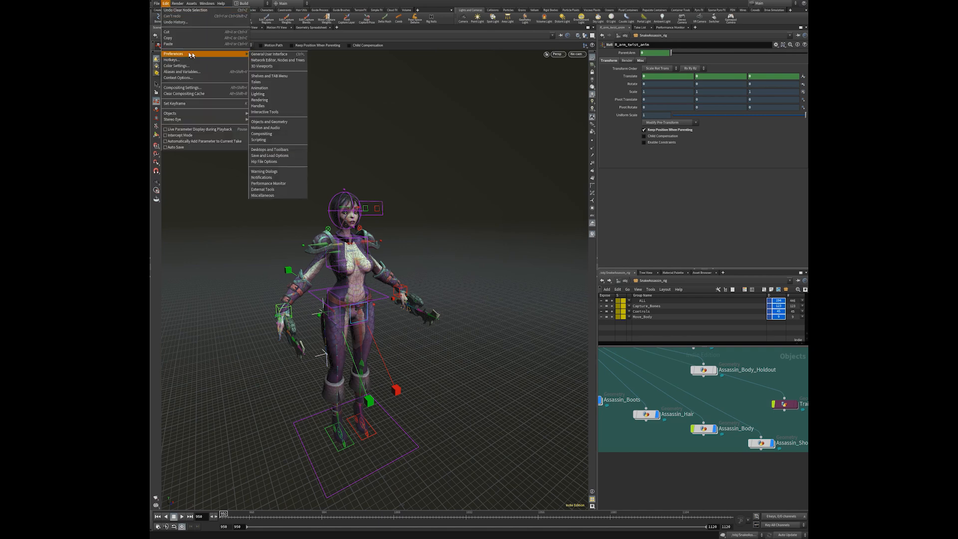
pyautogui.click(275, 88)
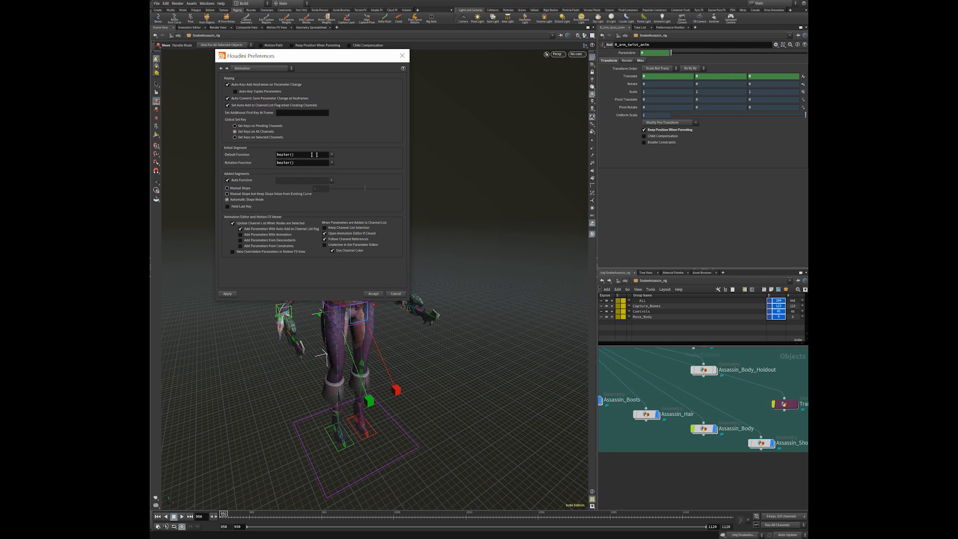
pyautogui.click(332, 155)
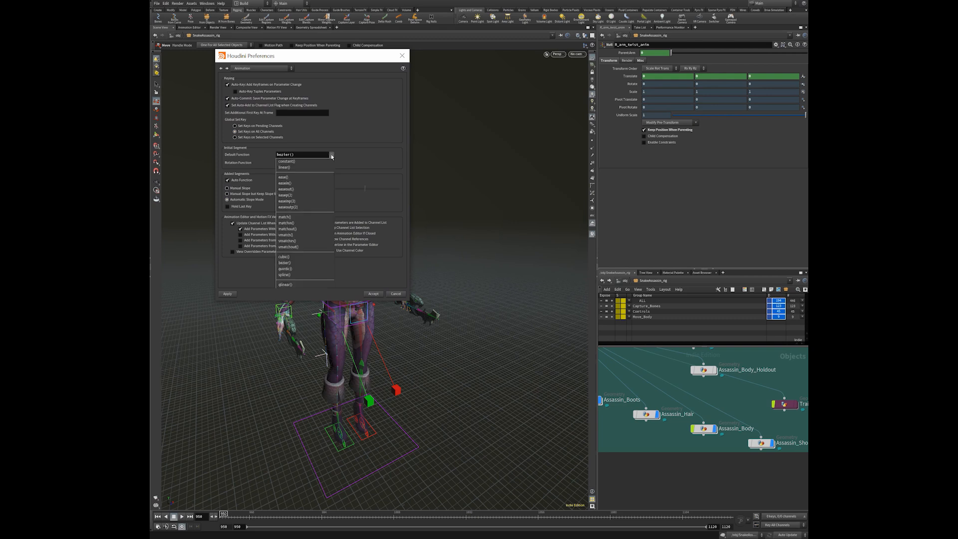
pyautogui.click(321, 162)
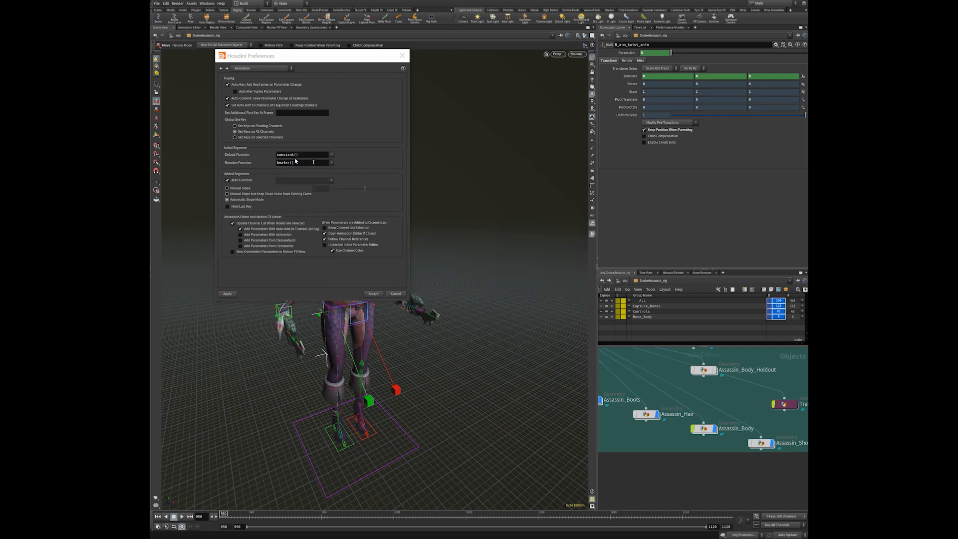
pyautogui.click(331, 163)
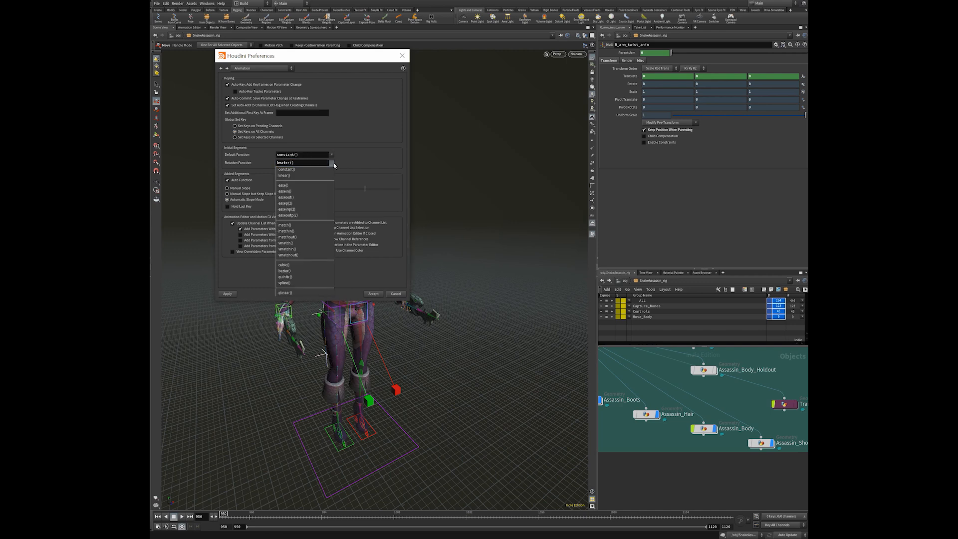
pyautogui.click(315, 169)
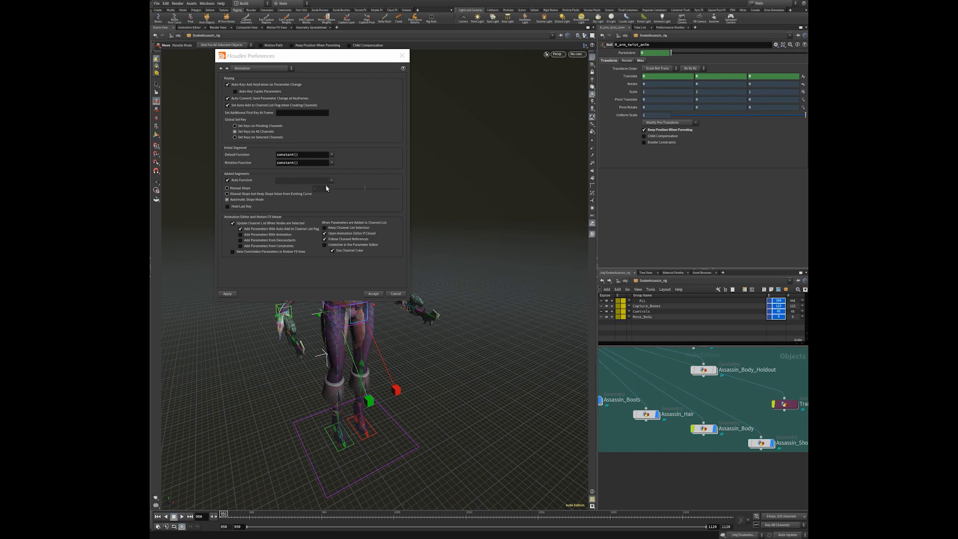
pyautogui.press('space')
pyautogui.moveTo(428, 395); pyautogui.dragTo(367, 310)
pyautogui.click(373, 293)
# Add a null object in an empty area of the rig network
pyautogui.press('space')
pyautogui.moveTo(430, 380); pyautogui.dragTo(279, 327)
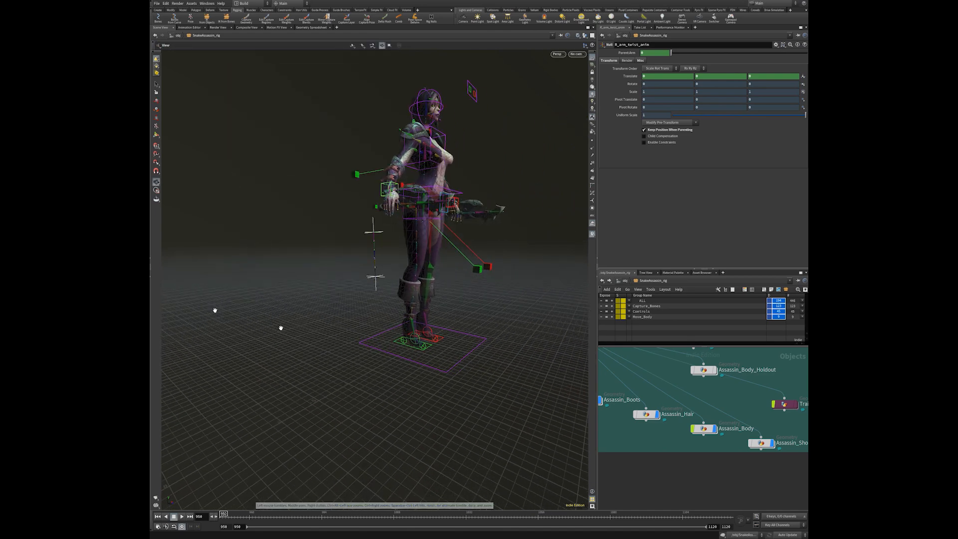
pyautogui.moveTo(681, 465); pyautogui.dragTo(687, 394, button='middle')
pyautogui.press('Tab')
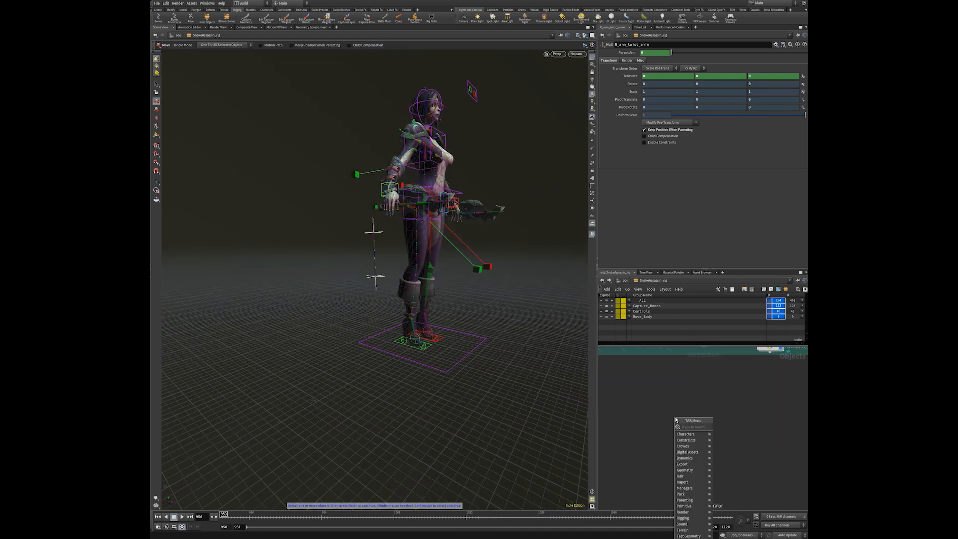
pyautogui.write('nu')
pyautogui.click(720, 427)
pyautogui.click(679, 433)
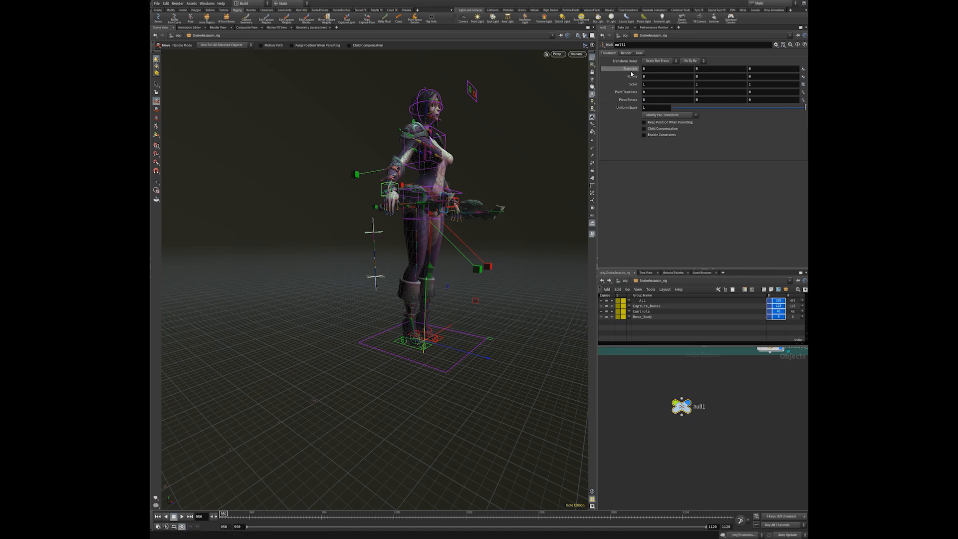
# Keyframe null1's translate and rotate channels plus its Y scale at the first frame
pyautogui.keyDown('alt'); pyautogui.click(630, 69); pyautogui.keyUp('alt')
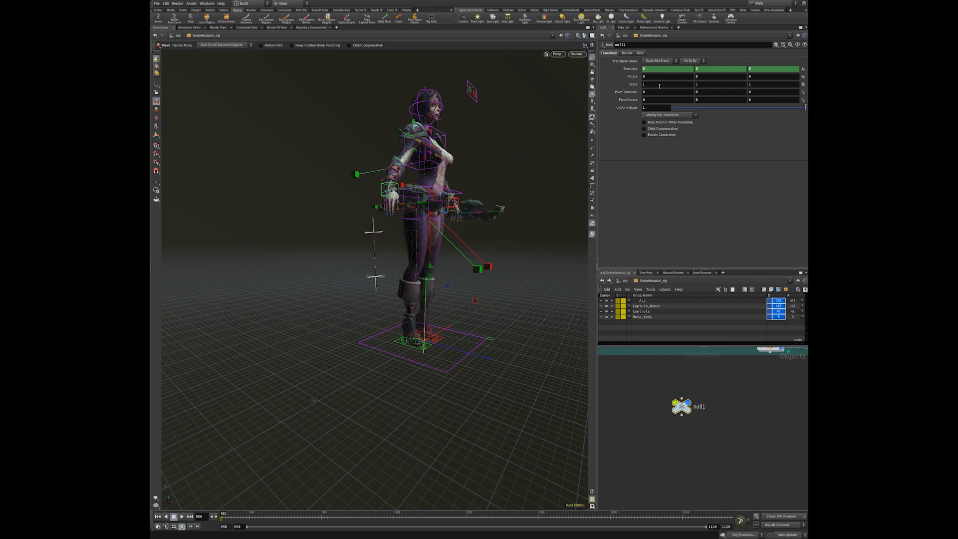
pyautogui.keyDown('alt'); pyautogui.click(631, 76); pyautogui.keyUp('alt')
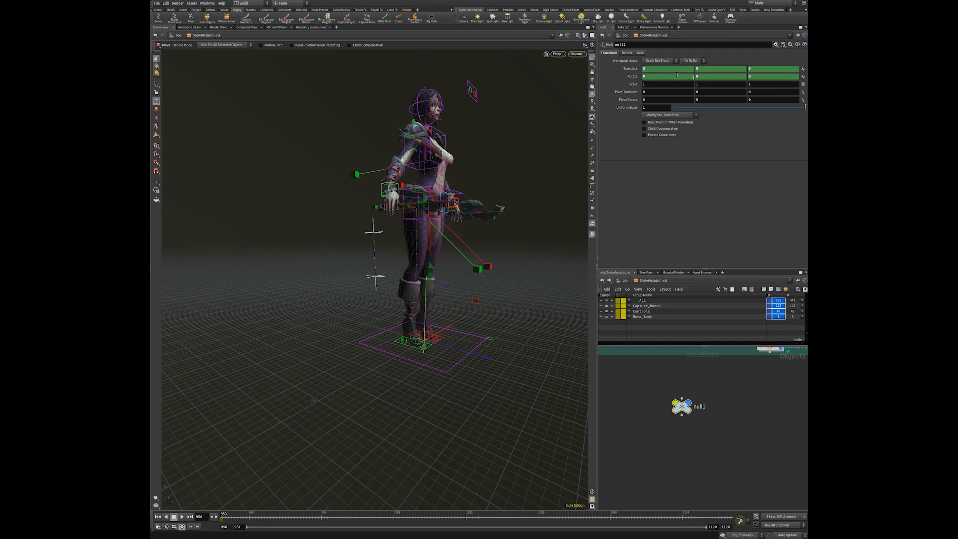
pyautogui.keyDown('alt'); pyautogui.click(709, 83); pyautogui.keyUp('alt')
# Go to frame 962 and move null1 up and away from the character
pyautogui.moveTo(469, 339); pyautogui.dragTo(437, 337, button='middle')
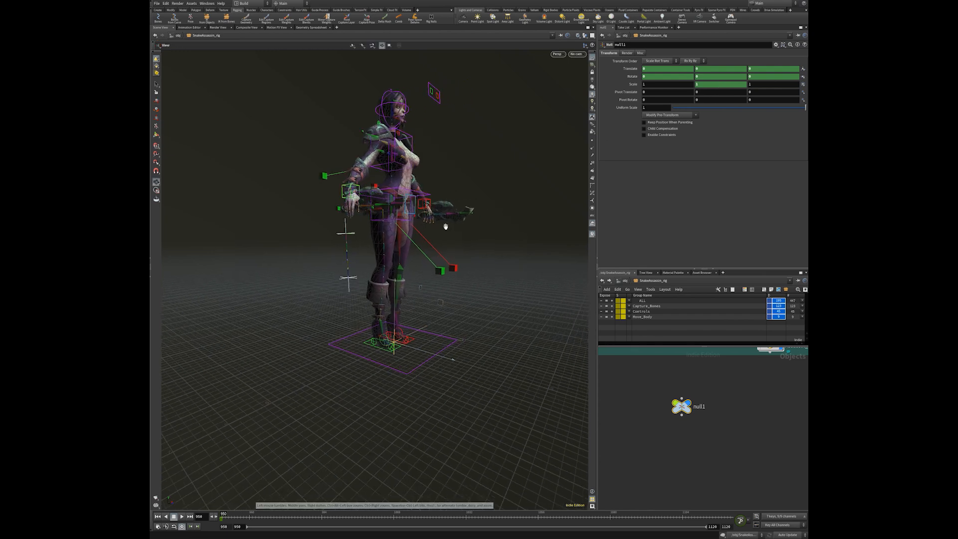
pyautogui.click(254, 513)
pyautogui.press('Escape')
pyautogui.moveTo(403, 334); pyautogui.dragTo(264, 275)
pyautogui.press('t')
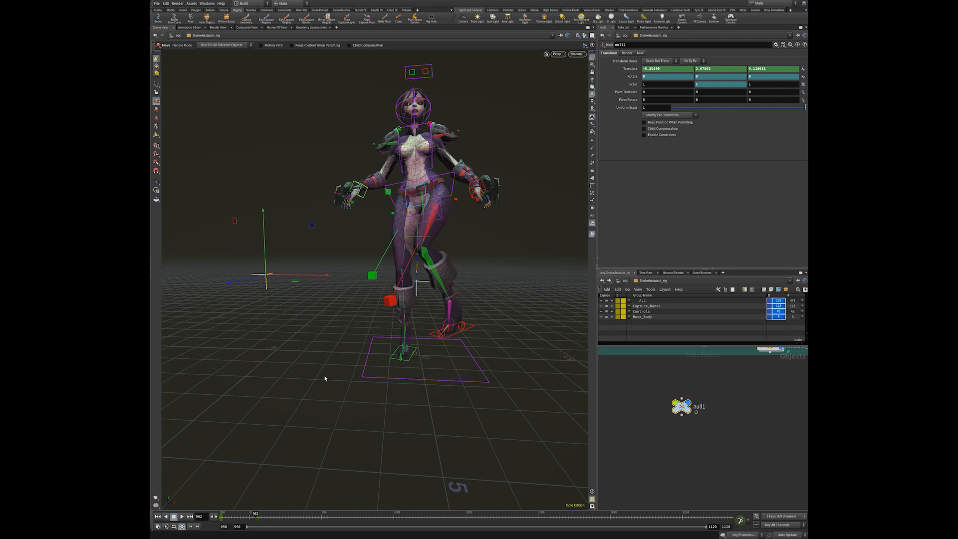
# Key null1's translate, rotate and scale channels at frame 962, and check the auto-key and auto-commit options
pyautogui.click(740, 519)
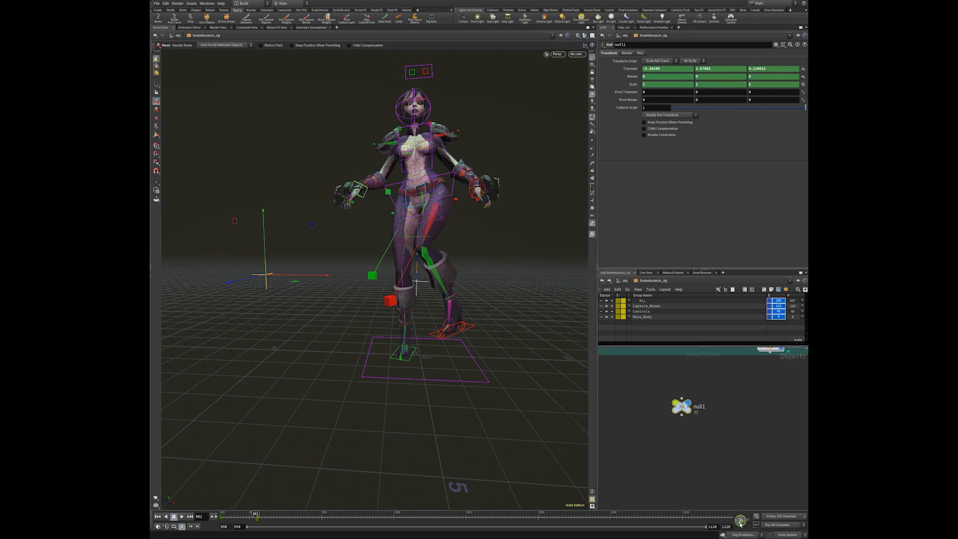
pyautogui.rightClick(748, 522)
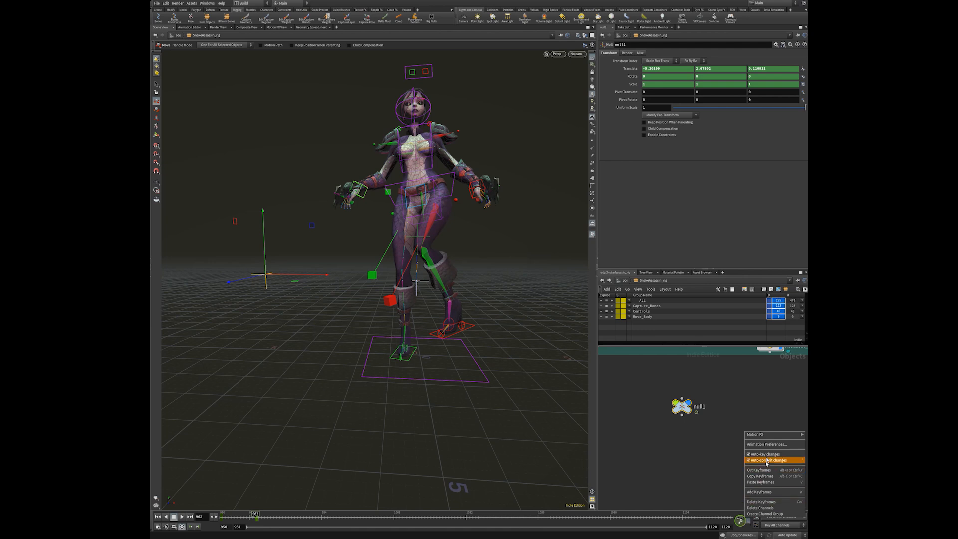
pyautogui.click(677, 463)
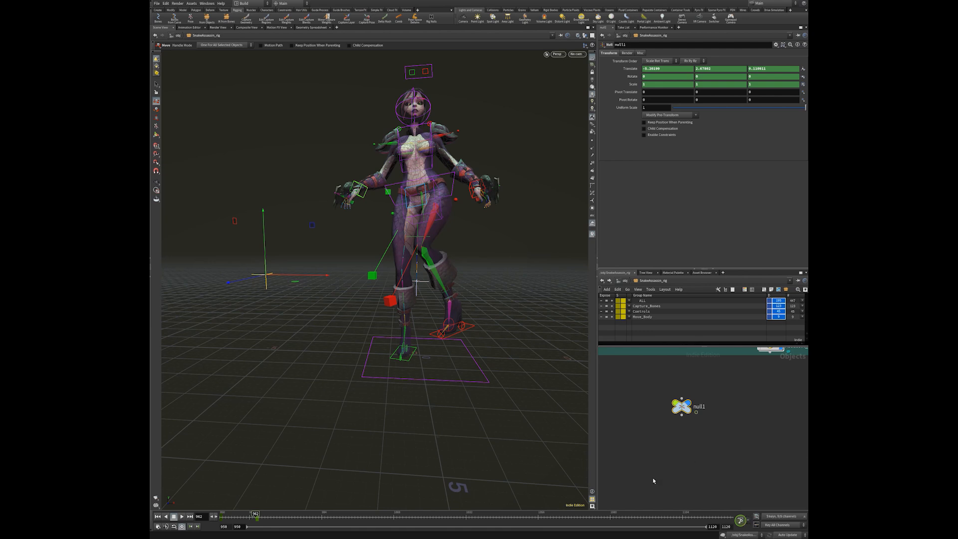
# Go to frame 963 and open null1's animated channels in the Animation Editor, fitting their curves in the graph
pyautogui.moveTo(257, 515)
pyautogui.mouseDown()
pyautogui.moveTo(223, 515)
pyautogui.moveTo(258, 514)
pyautogui.mouseUp()
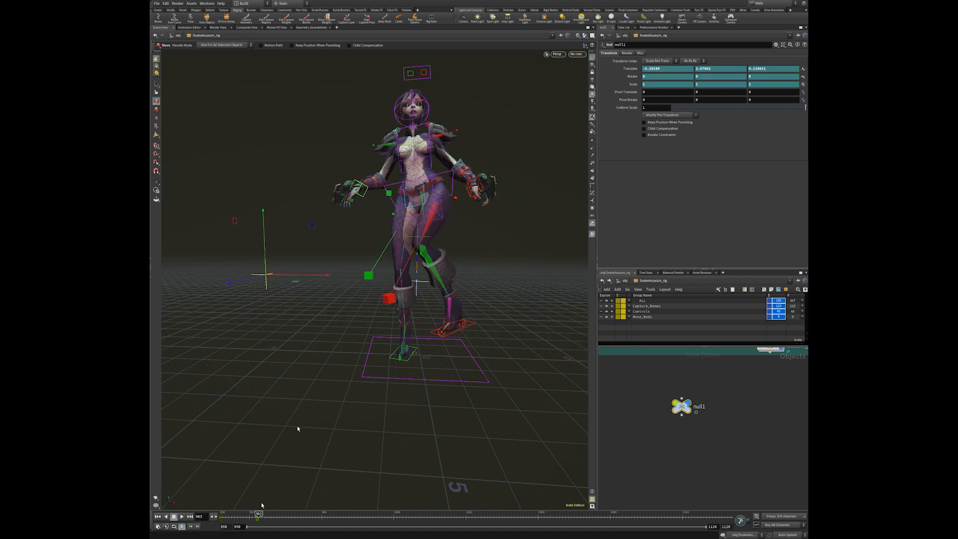
pyautogui.keyDown('alt'); pyautogui.moveTo(291, 301); pyautogui.dragTo(355, 311, button='middle'); pyautogui.keyUp('alt')
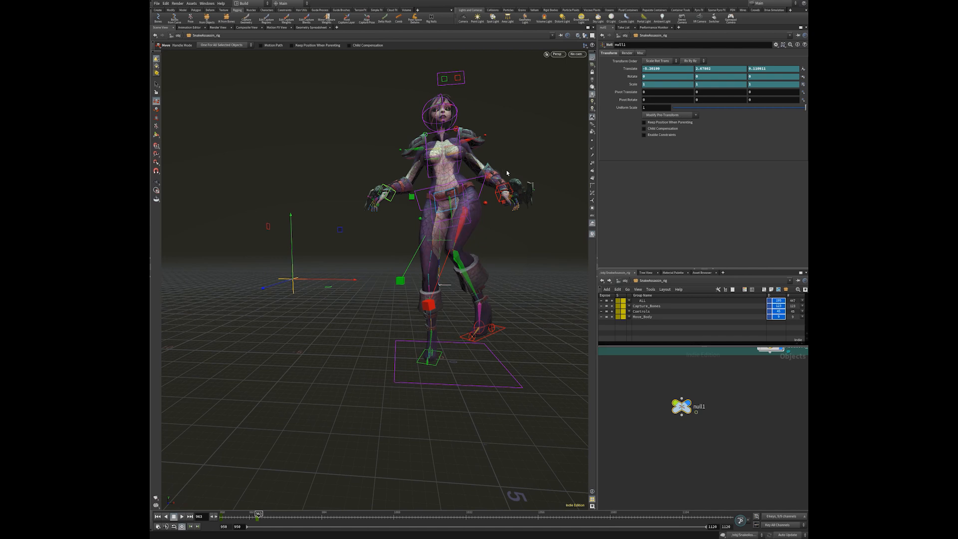
pyautogui.keyDown('shift'); pyautogui.click(631, 73); pyautogui.keyUp('shift')
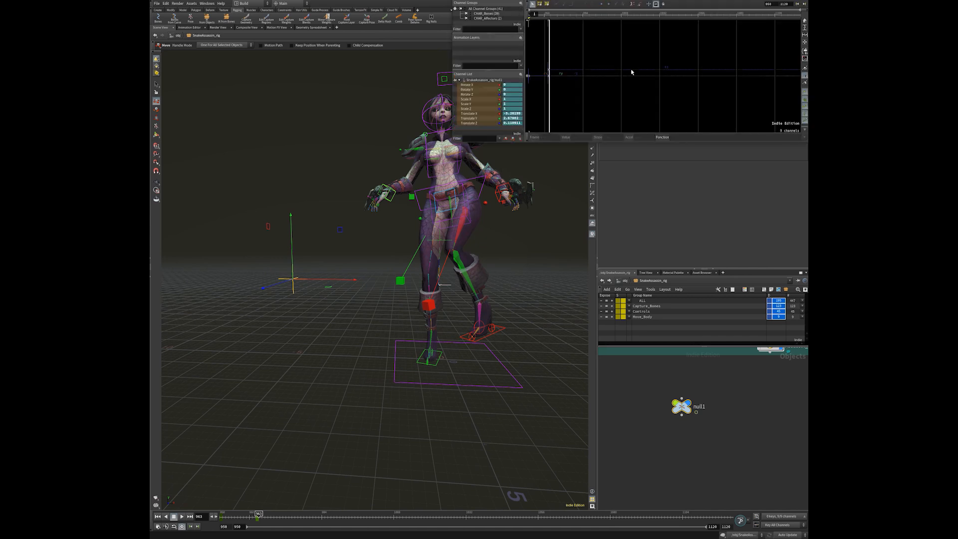
pyautogui.moveTo(654, 0); pyautogui.dragTo(474, 139)
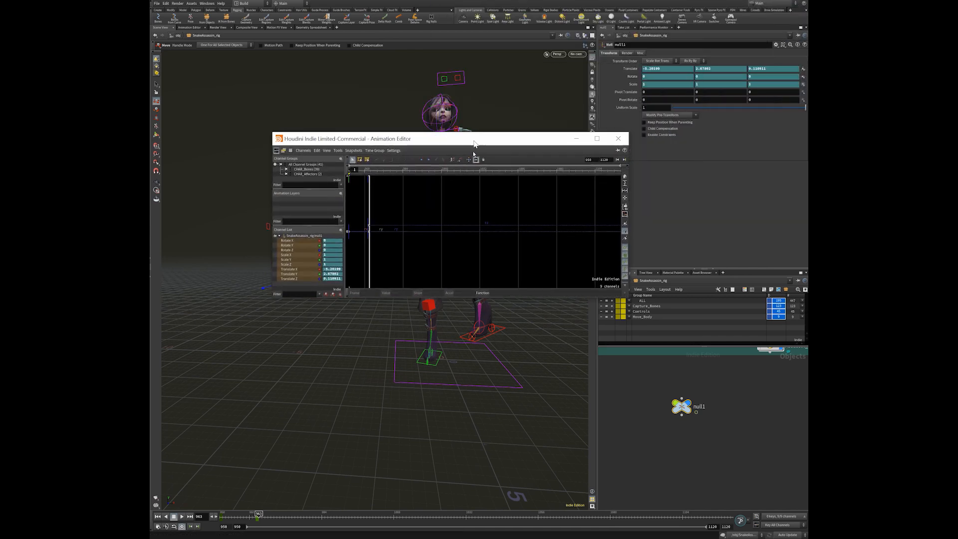
pyautogui.press('h')
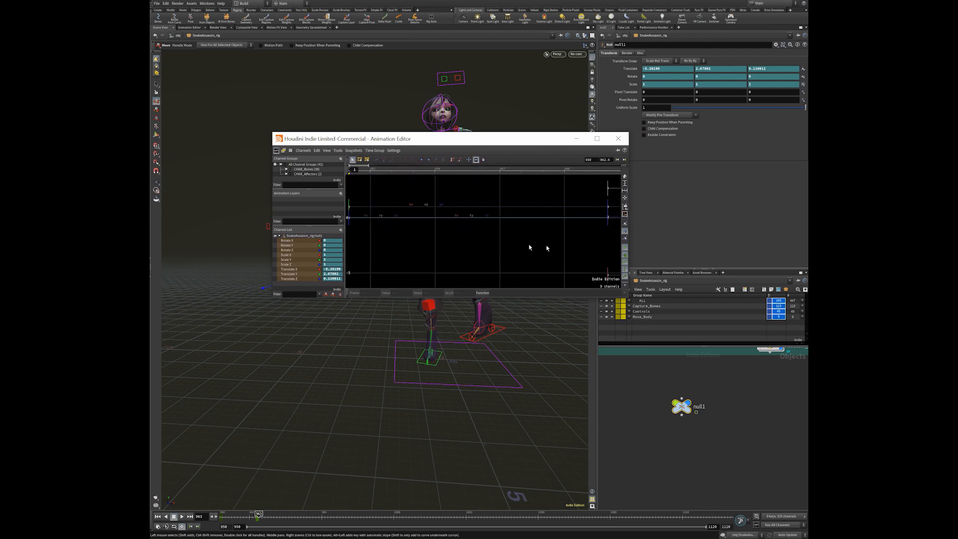
pyautogui.moveTo(531, 245); pyautogui.dragTo(406, 275, button='middle')
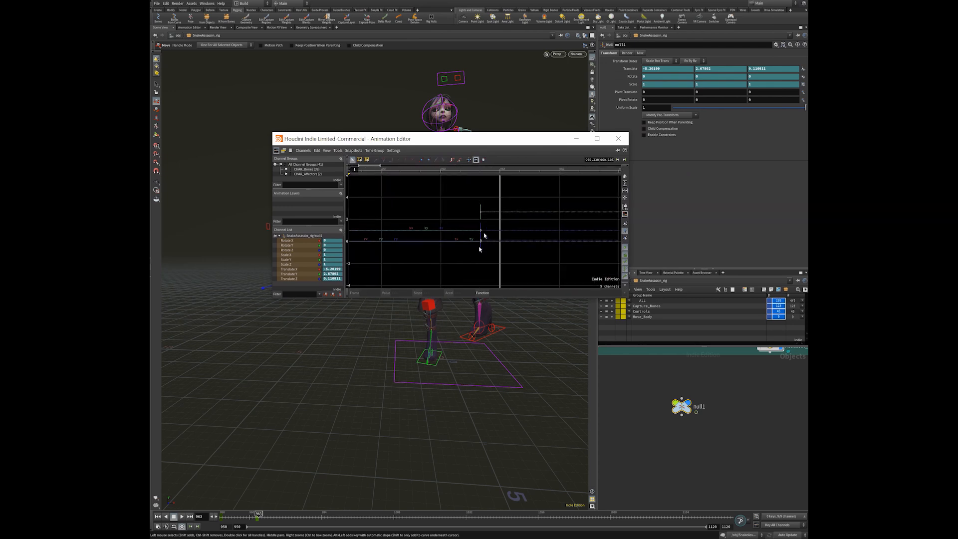
pyautogui.moveTo(468, 256); pyautogui.dragTo(564, 195, button='right')
pyautogui.moveTo(507, 177); pyautogui.dragTo(469, 213, button='middle')
# Go to frame 965 and examine null1's rotate, translate and scale keys at frame 962 in the graph
pyautogui.click(264, 515)
pyautogui.moveTo(478, 242); pyautogui.dragTo(431, 235, button='right')
pyautogui.moveTo(506, 220); pyautogui.dragTo(419, 223, button='right')
pyautogui.moveTo(475, 223); pyautogui.dragTo(436, 239, button='middle')
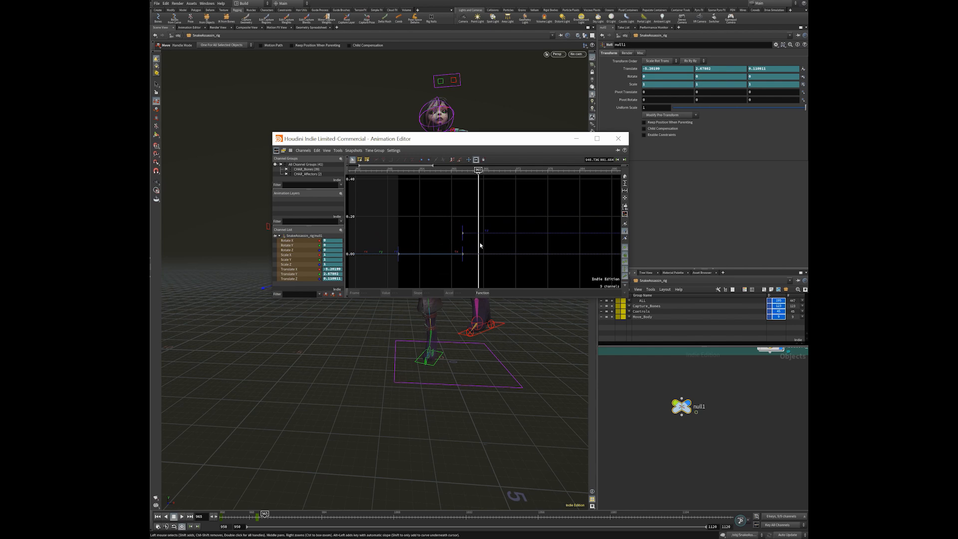
pyautogui.moveTo(448, 215); pyautogui.dragTo(500, 275)
pyautogui.moveTo(458, 229); pyautogui.dragTo(479, 252, button='right')
pyautogui.moveTo(479, 253); pyautogui.dragTo(464, 224, button='middle')
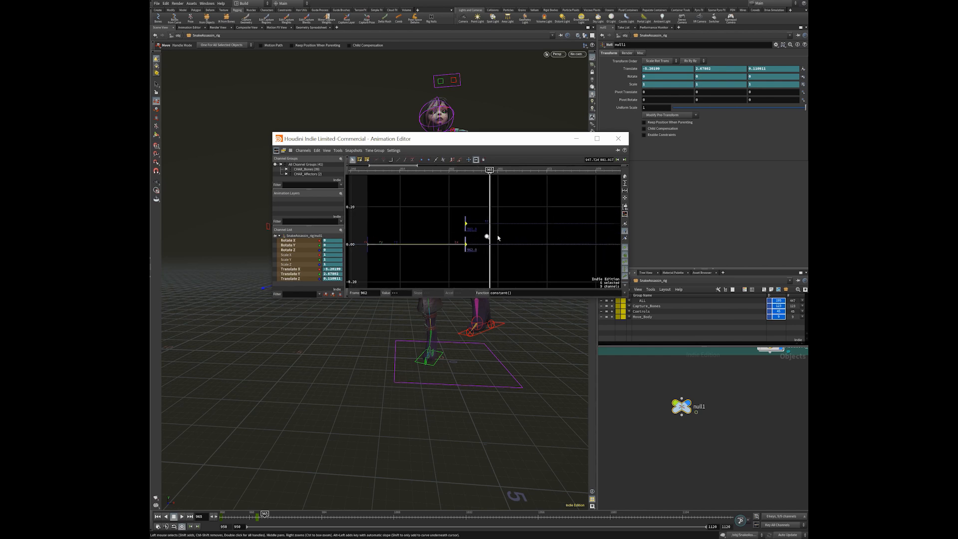
pyautogui.scroll(-3, 504, 234)
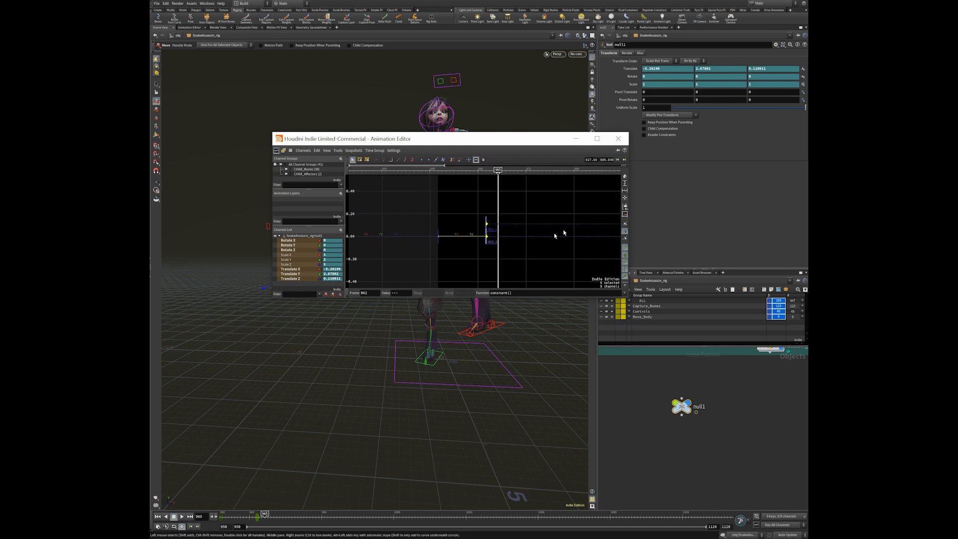
pyautogui.scroll(-2, 555, 234)
pyautogui.click(556, 214)
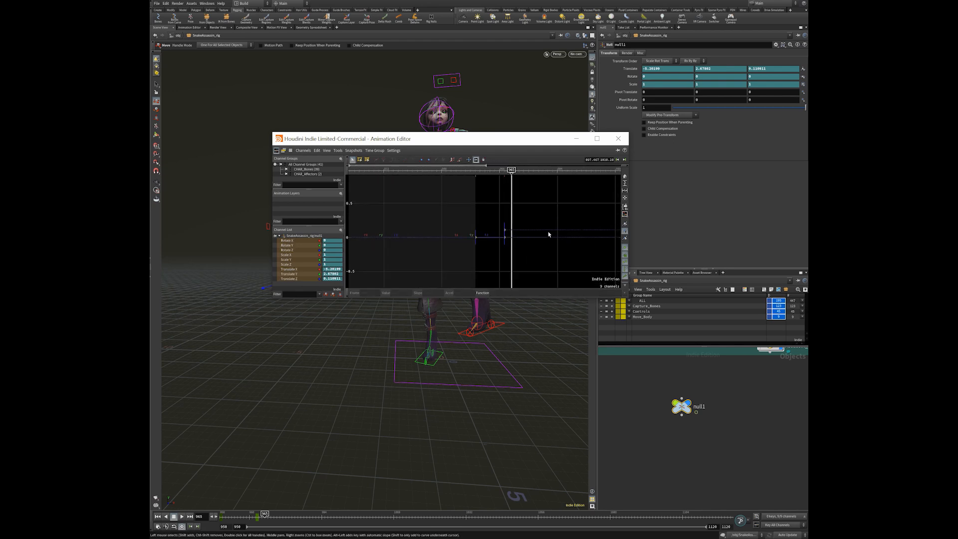
pyautogui.moveTo(543, 231); pyautogui.dragTo(532, 267, button='right')
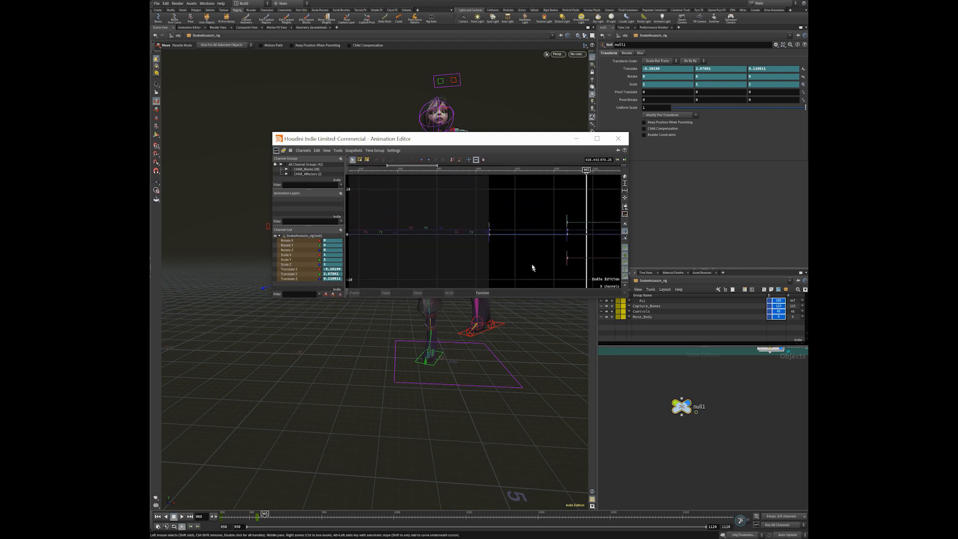
pyautogui.moveTo(532, 268); pyautogui.dragTo(434, 250, button='middle')
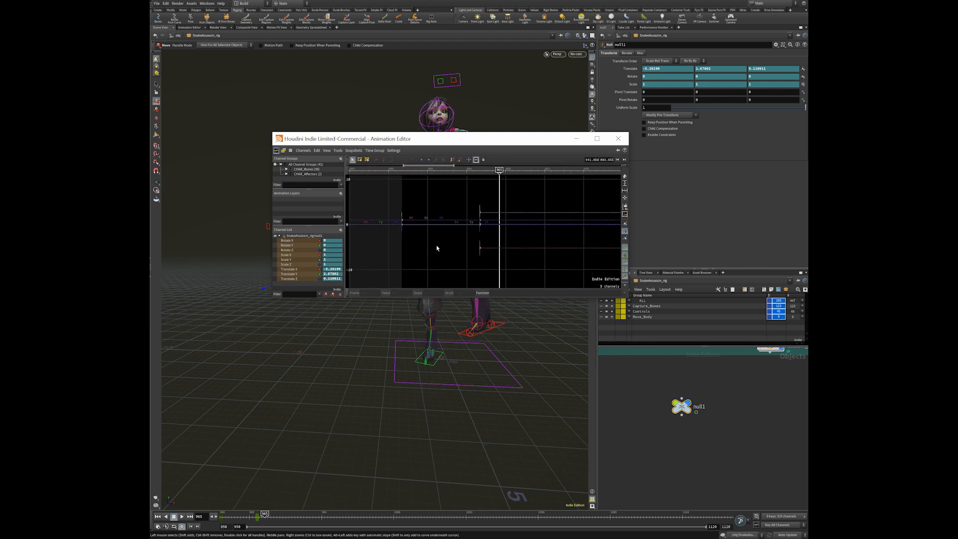
# Select all of null1's keys at frame 962 and shift them to frame 961
pyautogui.moveTo(553, 271); pyautogui.dragTo(471, 194)
pyautogui.moveTo(528, 263); pyautogui.dragTo(466, 197)
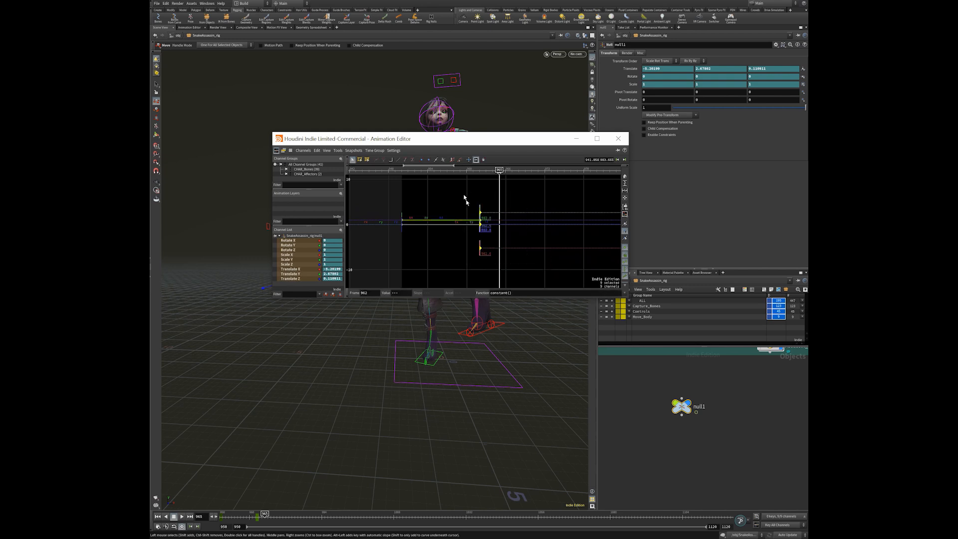
pyautogui.scroll(1, 442, 246)
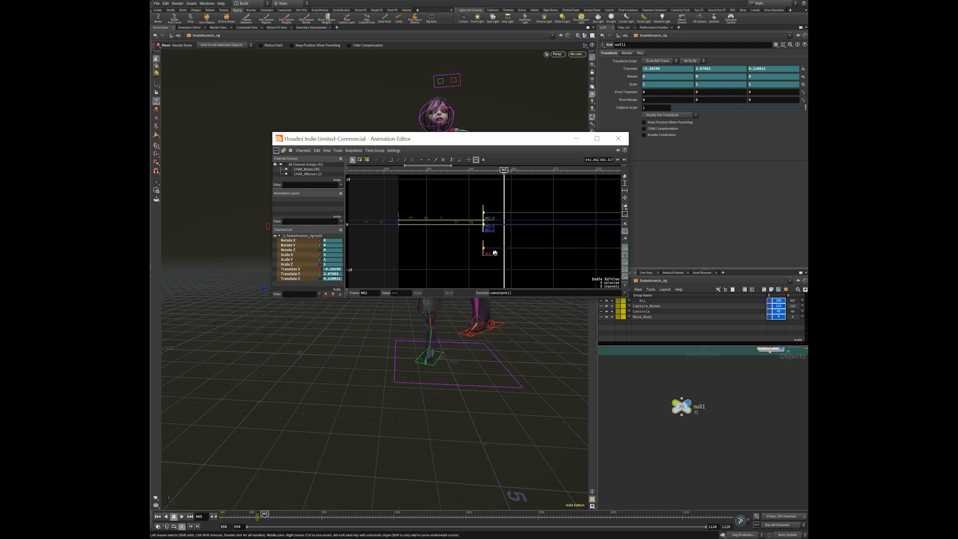
pyautogui.moveTo(468, 261); pyautogui.dragTo(542, 274, button='right')
pyautogui.moveTo(460, 263); pyautogui.dragTo(418, 231, button='middle')
pyautogui.moveTo(418, 231); pyautogui.dragTo(489, 246, button='right')
pyautogui.moveTo(495, 224); pyautogui.dragTo(481, 243, button='middle')
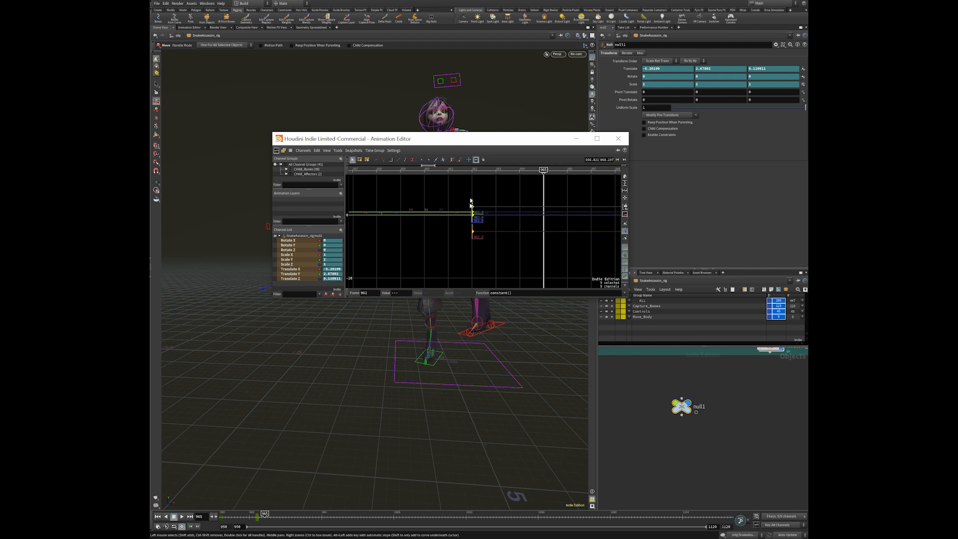
pyautogui.moveTo(486, 239); pyautogui.dragTo(448, 265)
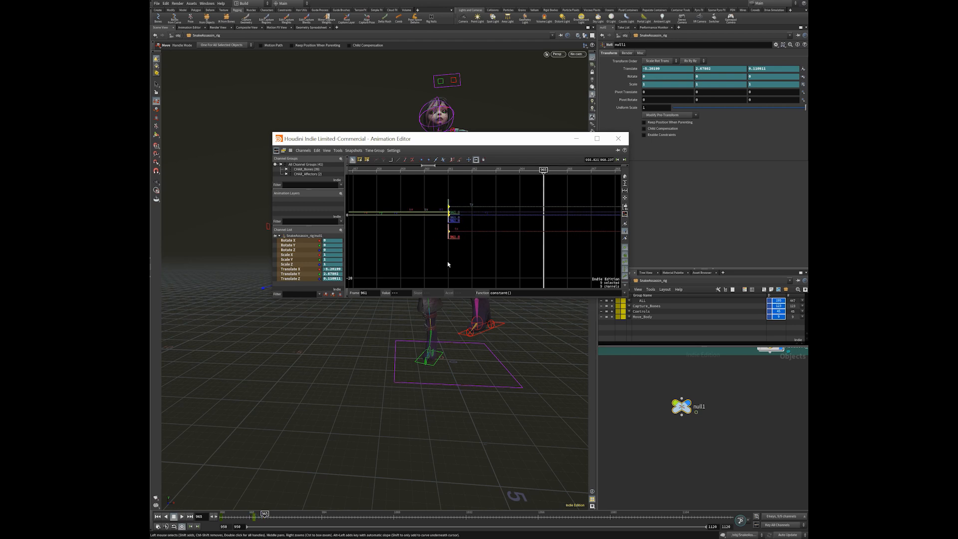
pyautogui.moveTo(448, 143); pyautogui.dragTo(546, 152)
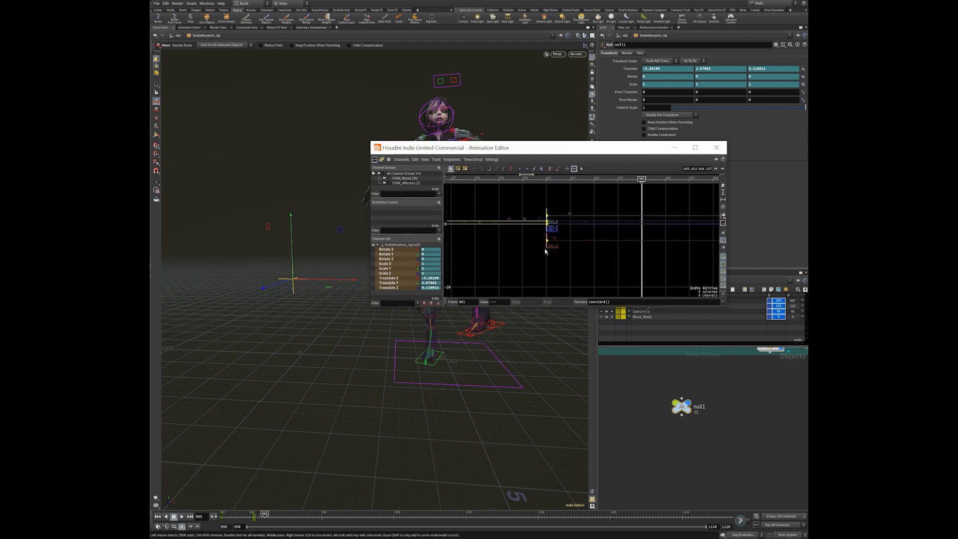
# Try shifting null1's selected keys in time and raising the Translate Y key to 7.0333, undoing each change
pyautogui.hotkey('ctrl', 'z')
pyautogui.moveTo(534, 212)
pyautogui.mouseDown()
pyautogui.moveTo(573, 223)
pyautogui.moveTo(548, 209)
pyautogui.moveTo(548, 222)
pyautogui.moveTo(546, 204)
pyautogui.moveTo(548, 220)
pyautogui.moveTo(549, 208)
pyautogui.moveTo(537, 218)
pyautogui.mouseUp()
pyautogui.hotkey('ctrl', 'z')
pyautogui.hotkey('ctrl', 'z')
pyautogui.moveTo(574, 271); pyautogui.dragTo(529, 198)
pyautogui.moveTo(579, 277); pyautogui.dragTo(539, 194)
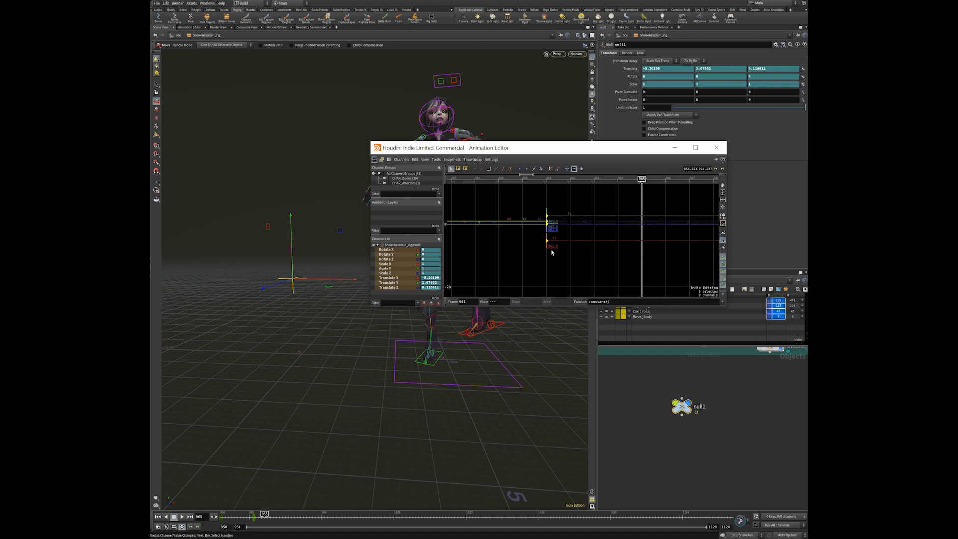
pyautogui.moveTo(548, 248)
pyautogui.mouseDown()
pyautogui.moveTo(592, 252)
pyautogui.moveTo(533, 244)
pyautogui.mouseUp()
pyautogui.hotkey('ctrl', 'z')
pyautogui.moveTo(547, 216); pyautogui.dragTo(544, 202)
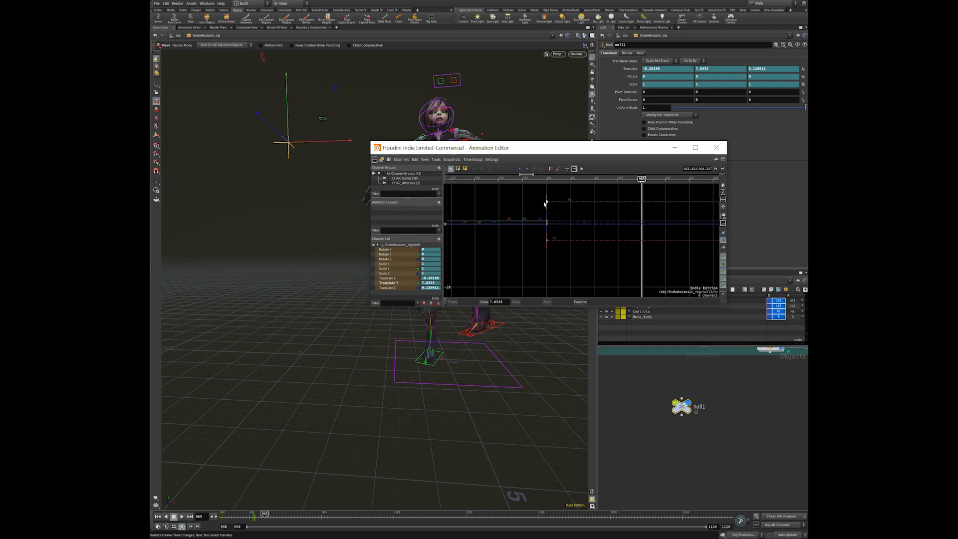
pyautogui.hotkey('ctrl', 'z')
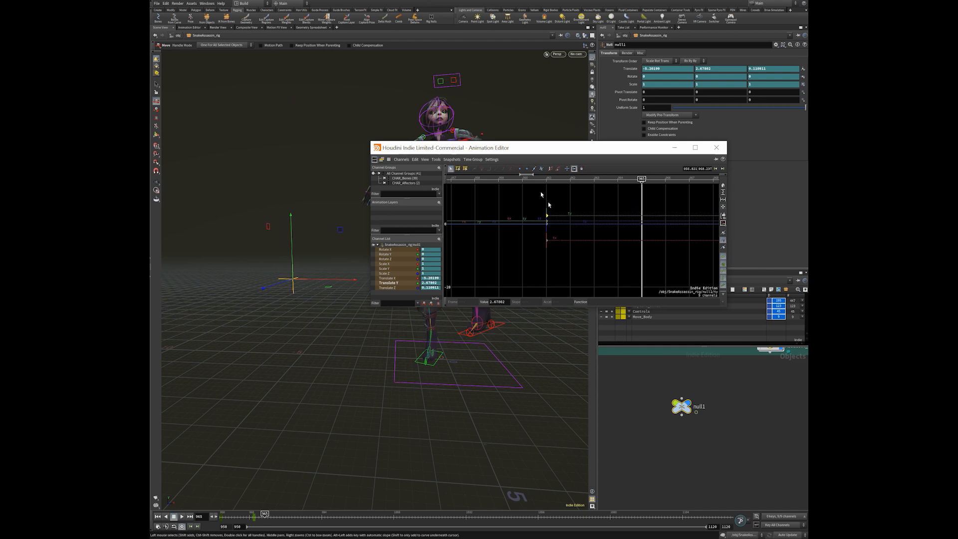
# Select all of null1's keys at frame 961 together in the graph
pyautogui.moveTo(578, 283); pyautogui.dragTo(505, 182)
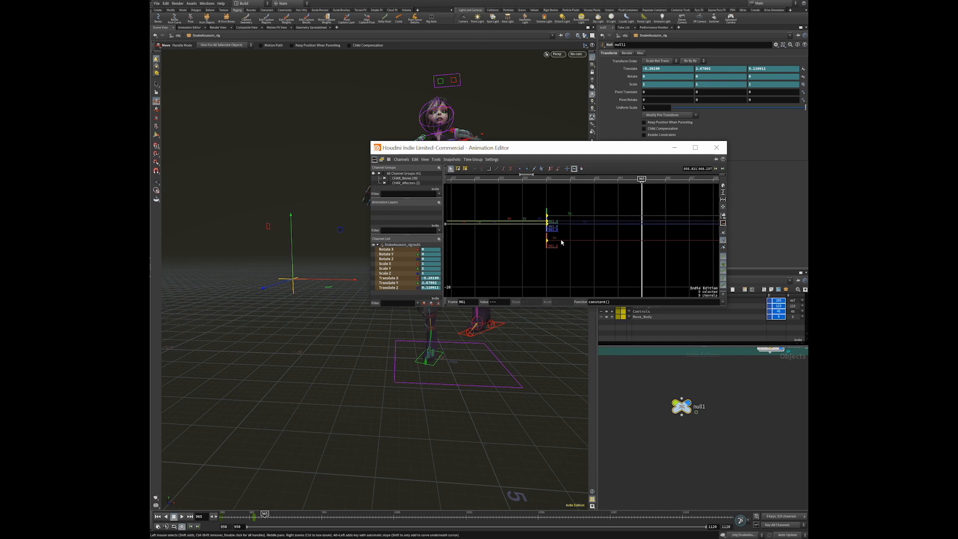
pyautogui.scroll(-3, 534, 250)
pyautogui.scroll(4, 533, 250)
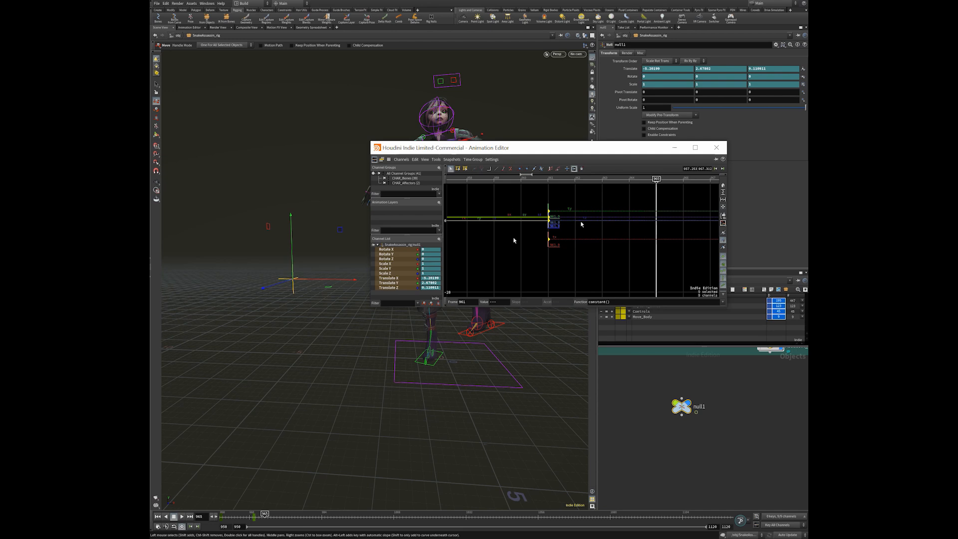
# Select the green right leg twist control of the rig and examine its animation curves up close
pyautogui.keyDown('alt'); pyautogui.moveTo(436, 372); pyautogui.dragTo(362, 427, button='middle'); pyautogui.keyUp('alt')
pyautogui.press('t')
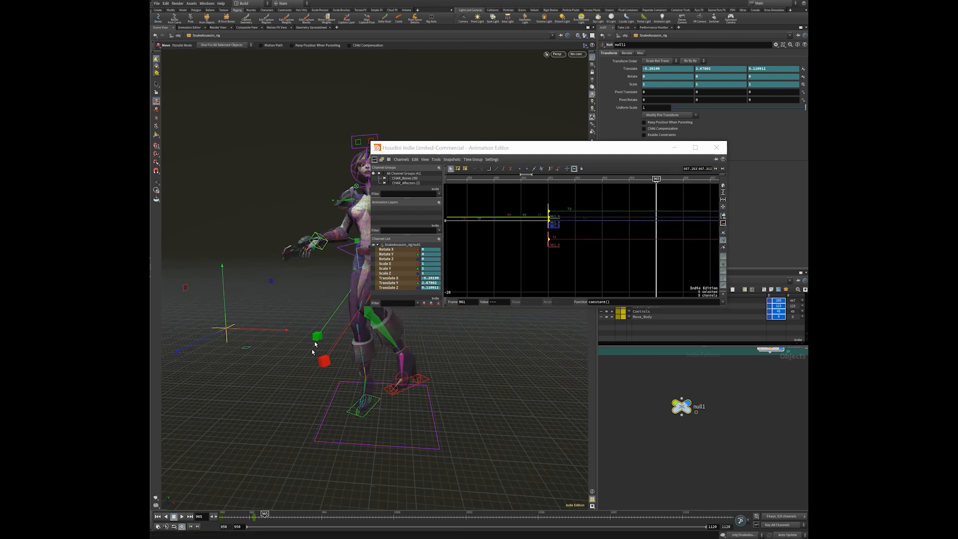
pyautogui.click(321, 337)
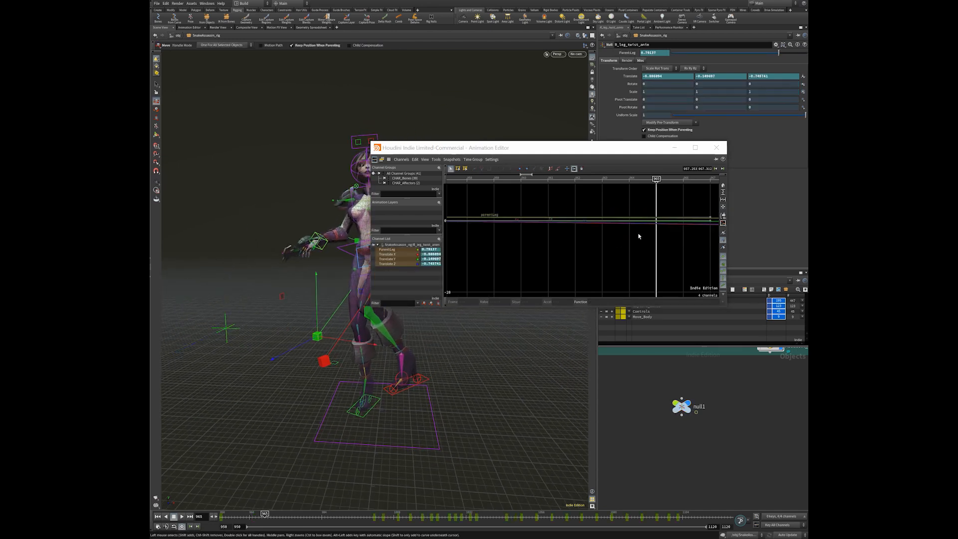
pyautogui.press('h')
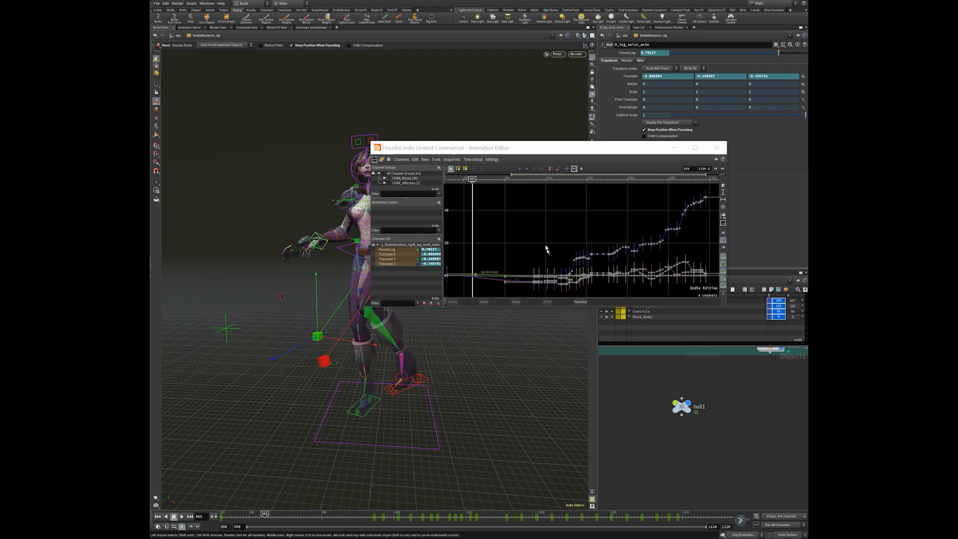
pyautogui.moveTo(545, 248); pyautogui.dragTo(531, 217, button='middle')
pyautogui.moveTo(532, 218); pyautogui.dragTo(663, 232, button='right')
pyautogui.moveTo(556, 227); pyautogui.dragTo(473, 230, button='middle')
pyautogui.moveTo(473, 229); pyautogui.dragTo(588, 235, button='right')
pyautogui.moveTo(587, 235); pyautogui.dragTo(486, 238, button='middle')
pyautogui.moveTo(494, 235); pyautogui.dragTo(548, 242, button='right')
# Try raising a Translate Z key of the right leg twist control to about 28.5, and revert the active channels to their snapshots
pyautogui.moveTo(542, 241)
pyautogui.mouseDown()
pyautogui.moveTo(537, 214)
pyautogui.moveTo(543, 223)
pyautogui.mouseUp()
pyautogui.moveTo(531, 246); pyautogui.dragTo(650, 215, button='right')
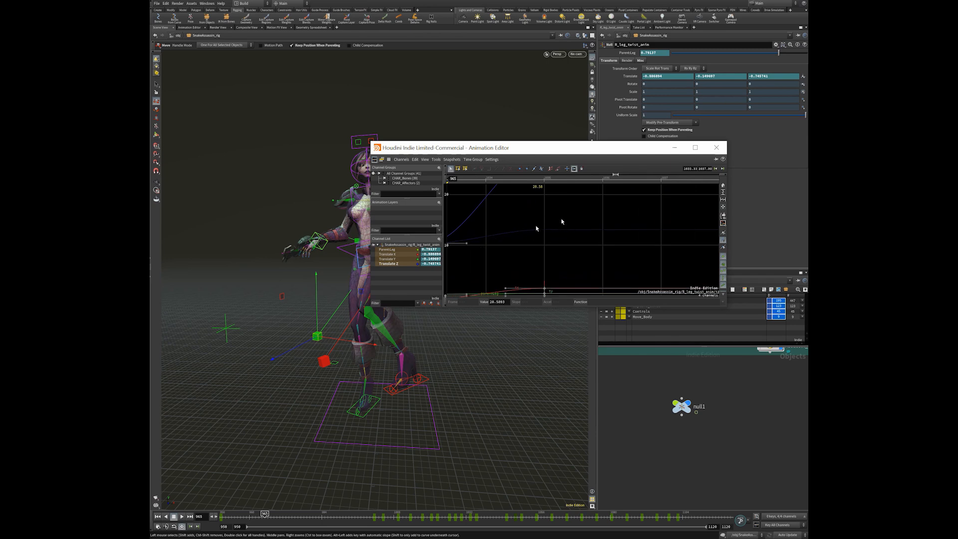
pyautogui.moveTo(547, 236); pyautogui.dragTo(531, 271, button='middle')
pyautogui.moveTo(575, 243); pyautogui.dragTo(559, 242, button='right')
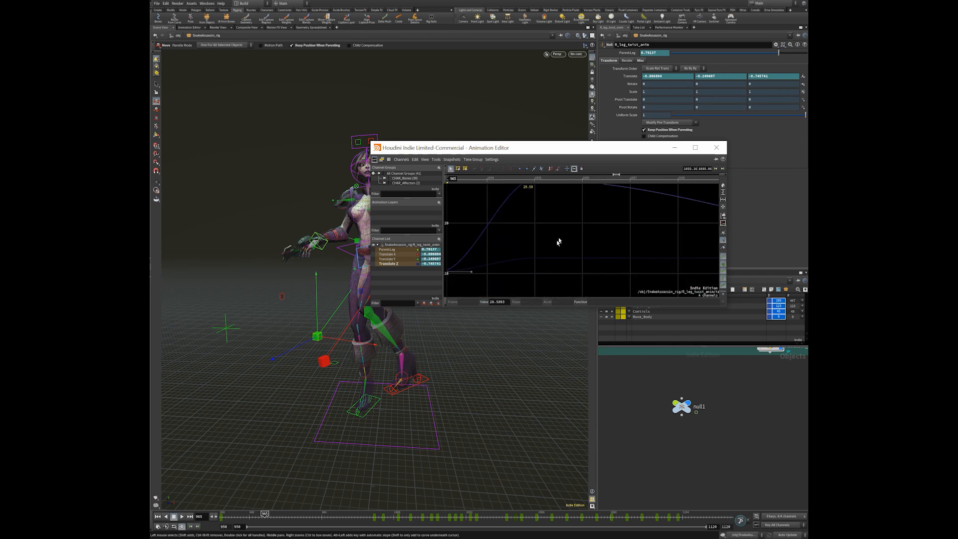
pyautogui.rightClick(553, 237)
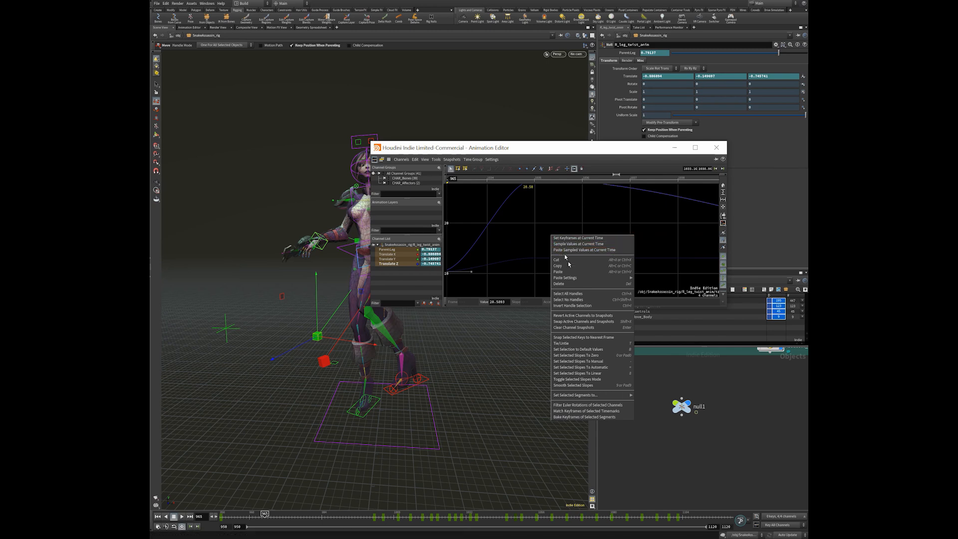
pyautogui.click(587, 317)
pyautogui.moveTo(535, 258); pyautogui.dragTo(536, 216)
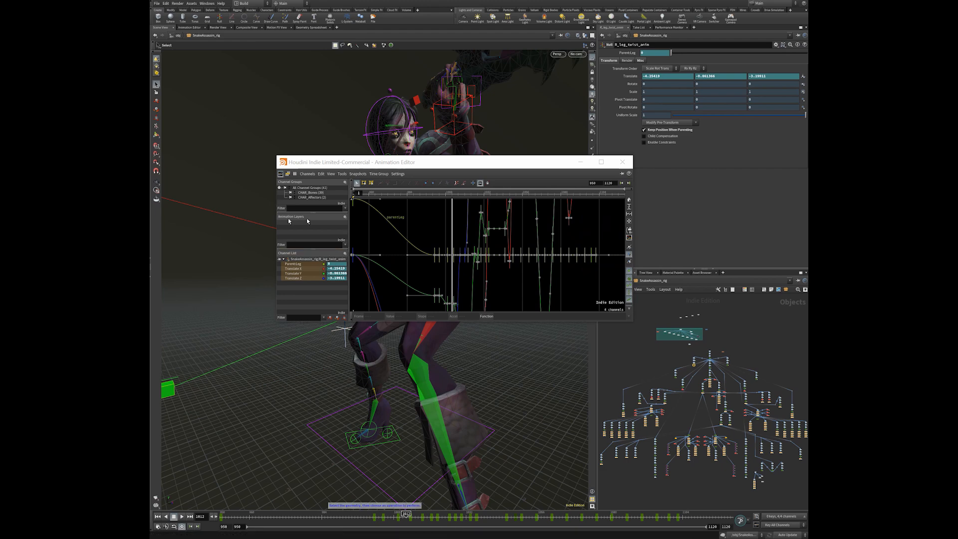
# Go to frame 956 and select the rig's chest control
pyautogui.keyDown('alt'); pyautogui.moveTo(231, 250); pyautogui.dragTo(317, 330, button='middle'); pyautogui.keyUp('alt')
pyautogui.keyDown('alt'); pyautogui.moveTo(316, 329); pyautogui.dragTo(325, 394); pyautogui.keyUp('alt')
pyautogui.moveTo(324, 516); pyautogui.dragTo(237, 516)
pyautogui.keyDown('alt'); pyautogui.moveTo(452, 377); pyautogui.dragTo(276, 407); pyautogui.keyUp('alt')
pyautogui.keyDown('alt'); pyautogui.moveTo(277, 407); pyautogui.dragTo(379, 397, button='right'); pyautogui.keyUp('alt')
pyautogui.click(270, 347)
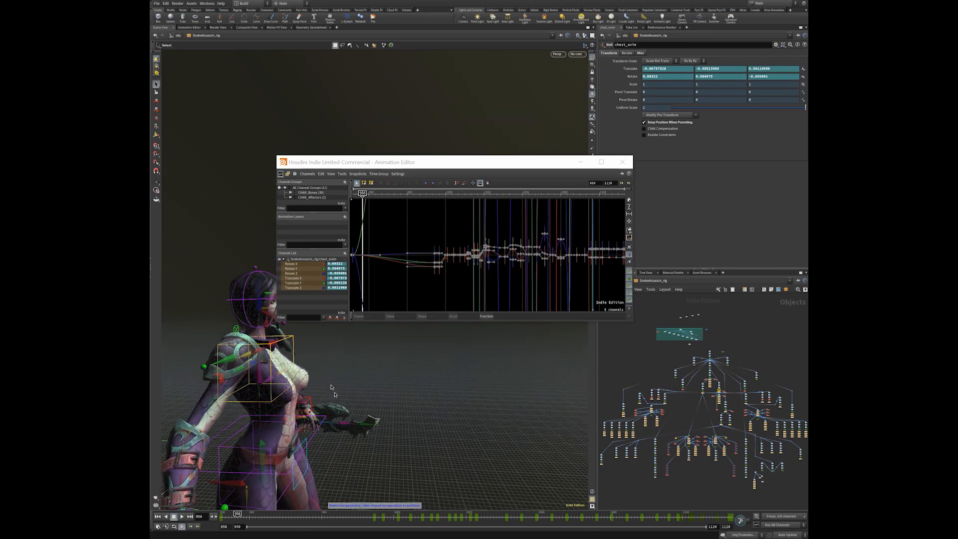
pyautogui.moveTo(361, 405)
pyautogui.keyDown('alt'); pyautogui.mouseDown()
pyautogui.moveTo(429, 367)
pyautogui.moveTo(374, 402)
pyautogui.mouseUp(); pyautogui.keyUp('alt')
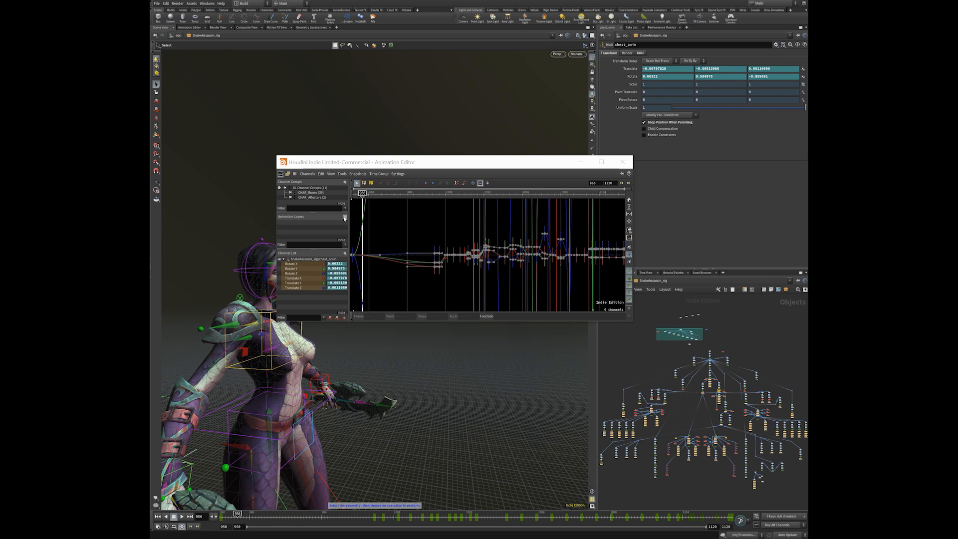
# Create an animation layer mixer from the chest control's channels, accepting the suggested name
pyautogui.click(345, 218)
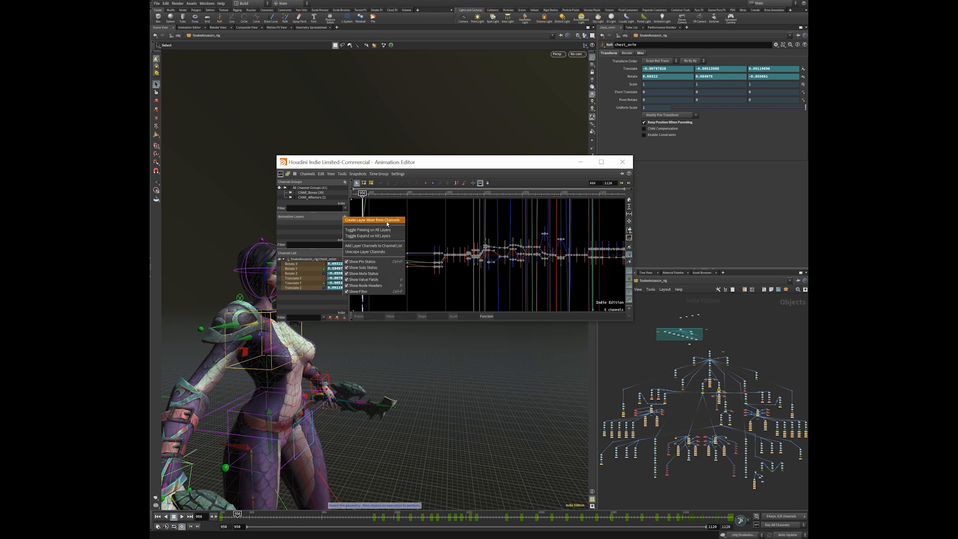
pyautogui.click(385, 221)
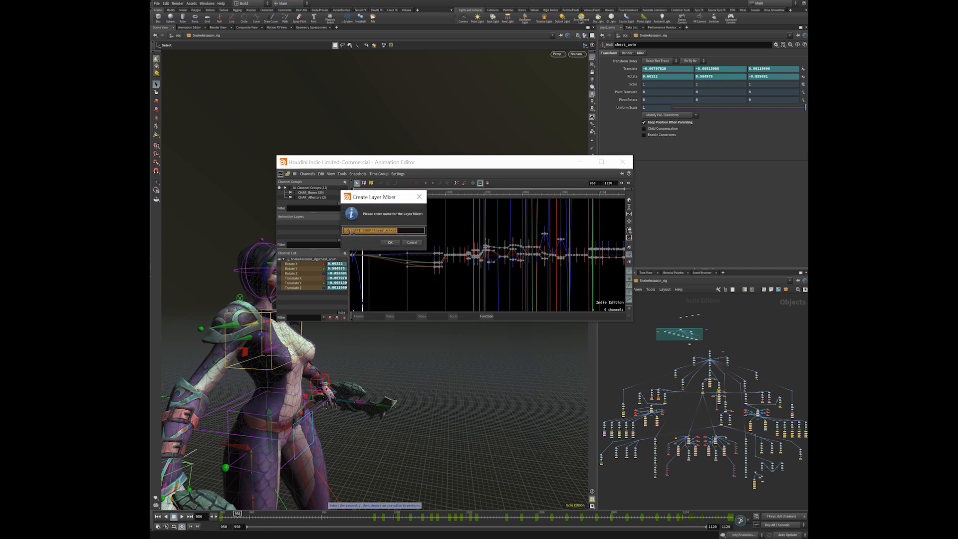
pyautogui.click(405, 229)
pyautogui.moveTo(350, 230); pyautogui.dragTo(422, 231)
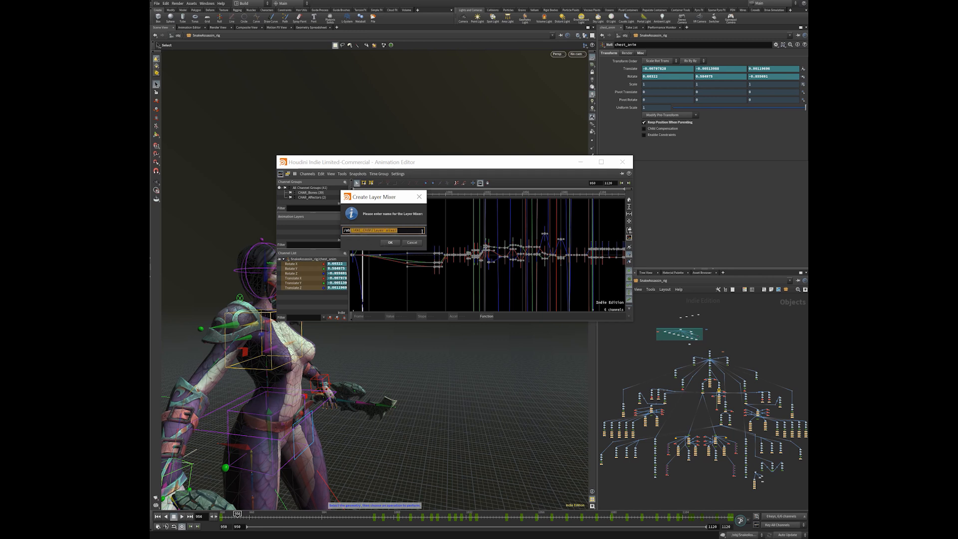
pyautogui.click(389, 243)
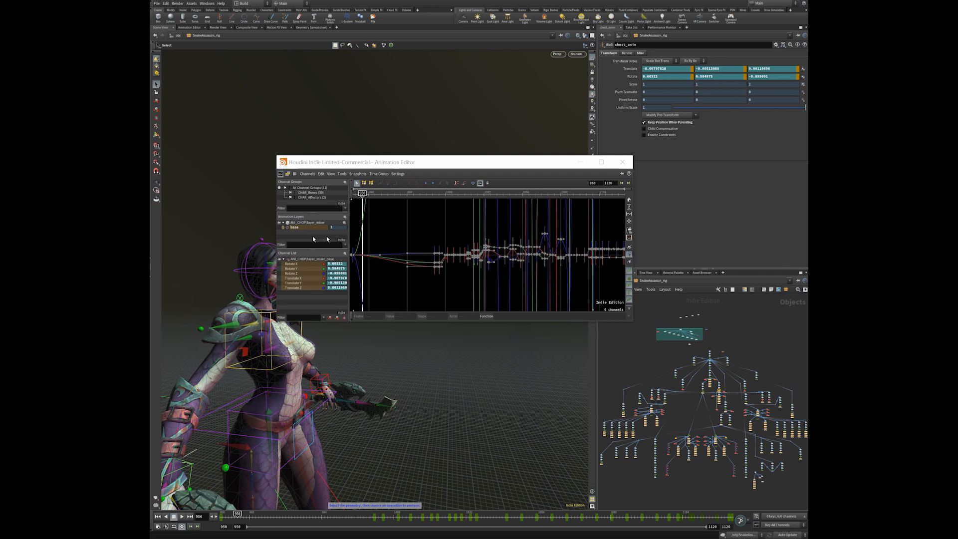
# Add a new animation layer above the base layer in the chest control's layer mixer
pyautogui.click(344, 223)
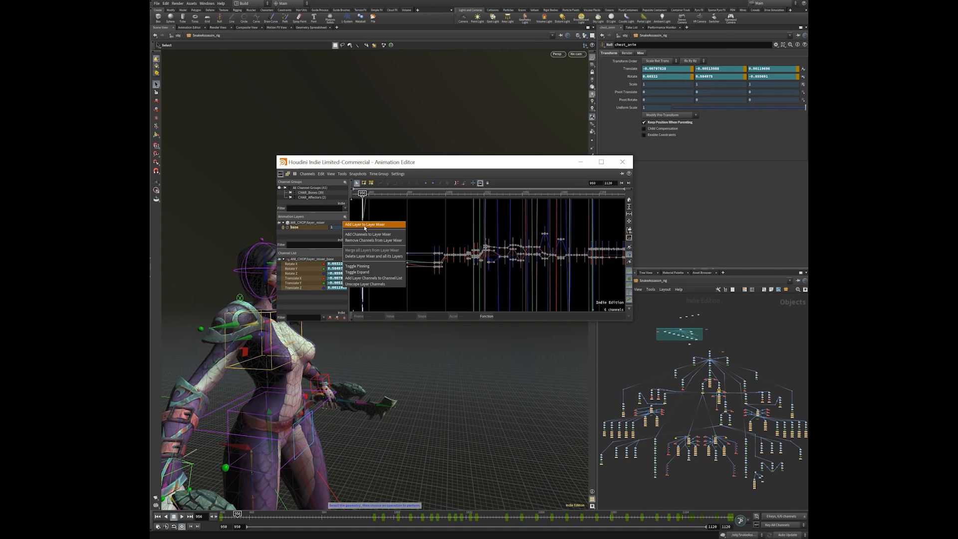
pyautogui.click(365, 225)
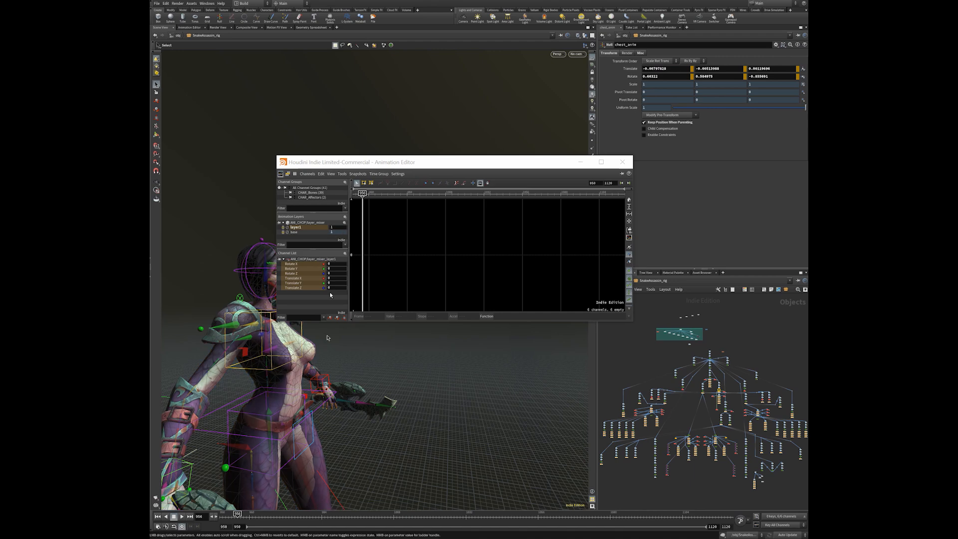
pyautogui.press('Escape')
pyautogui.moveTo(330, 365); pyautogui.dragTo(312, 418)
pyautogui.moveTo(312, 418); pyautogui.dragTo(266, 393, button='middle')
# Scrub to frame 987 and move the Animation Editor window up, clear of the character
pyautogui.moveTo(237, 514); pyautogui.dragTo(331, 514)
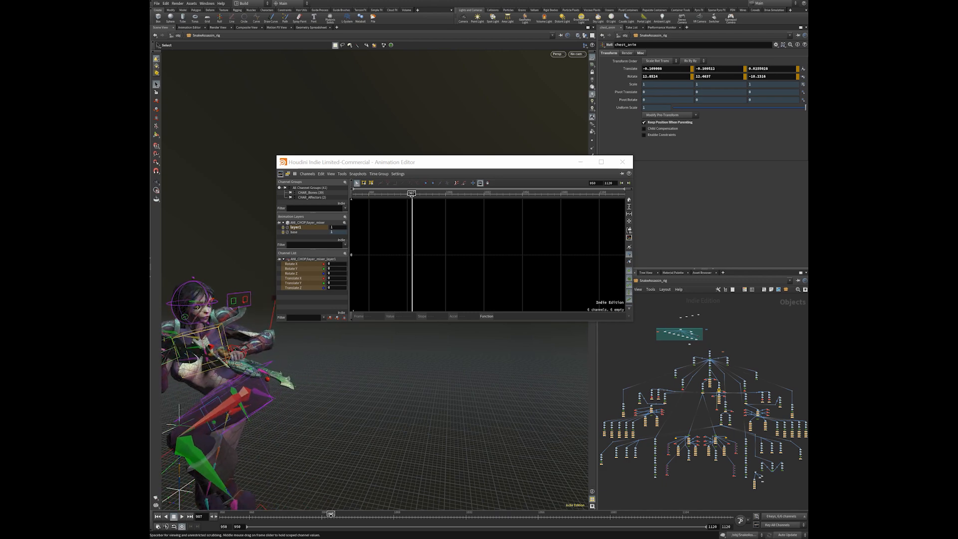
pyautogui.moveTo(479, 449); pyautogui.dragTo(399, 300)
pyautogui.press('s')
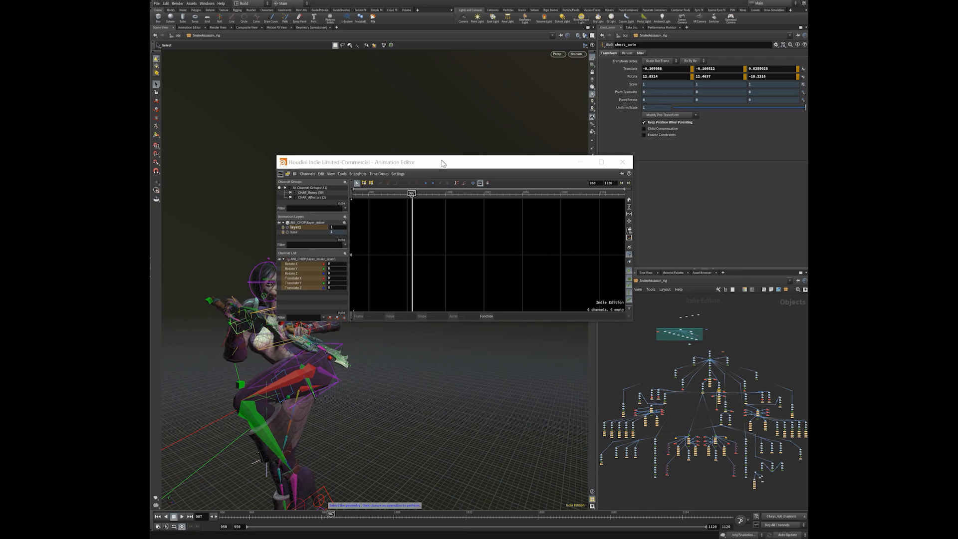
pyautogui.moveTo(441, 163); pyautogui.dragTo(488, 107)
pyautogui.press('Escape')
pyautogui.moveTo(353, 367); pyautogui.dragTo(382, 375)
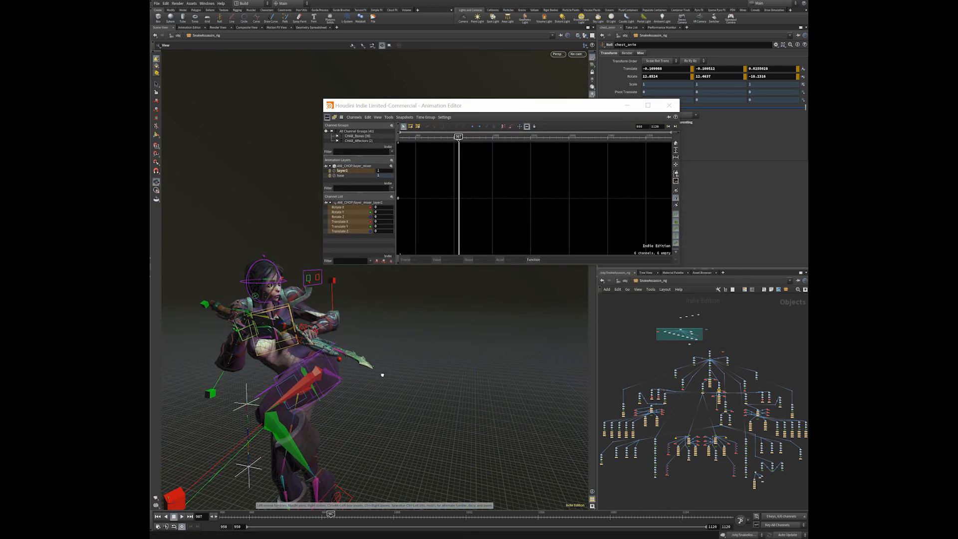
pyautogui.press('s')
# Compare the base layer's curves with the new layer's, leave layer1 active, and scrub to frame 1014
pyautogui.click(354, 175)
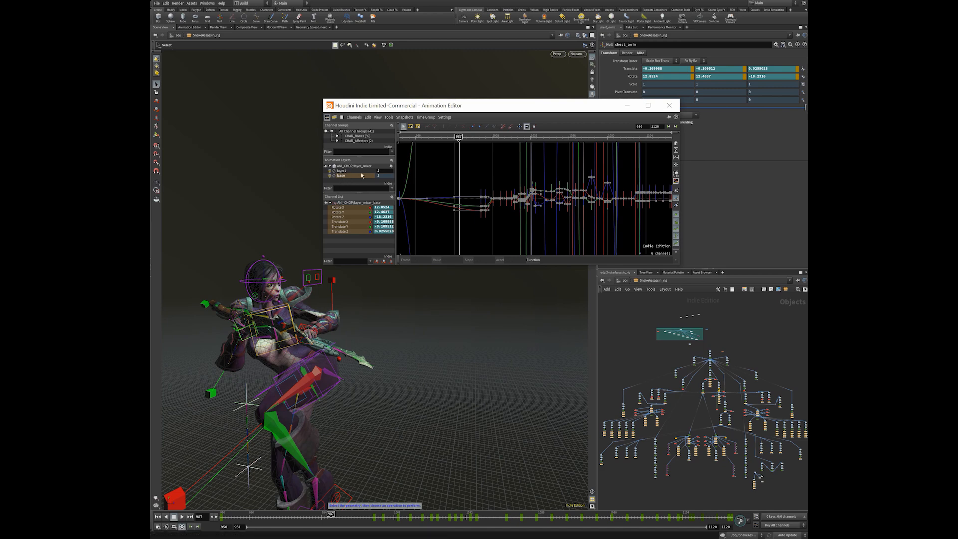
pyautogui.click(350, 171)
pyautogui.moveTo(370, 510); pyautogui.dragTo(421, 508)
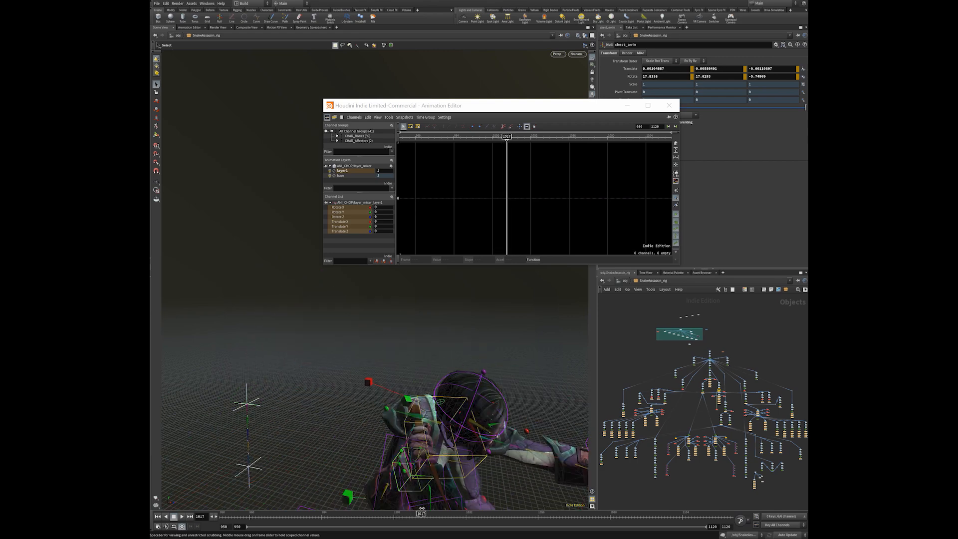
pyautogui.keyDown('alt'); pyautogui.moveTo(509, 360); pyautogui.dragTo(445, 319, button='middle'); pyautogui.keyUp('alt')
pyautogui.moveTo(419, 521); pyautogui.dragTo(409, 522)
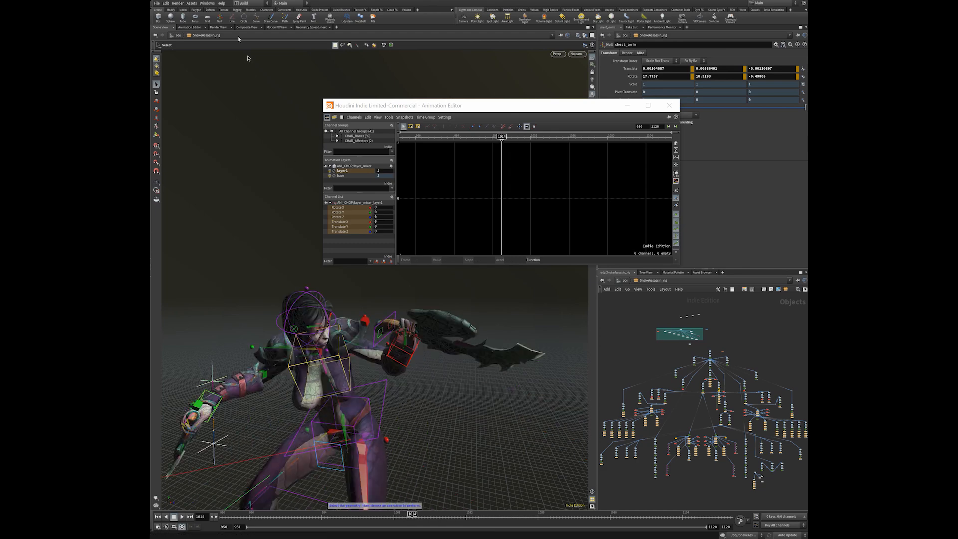
# In the animation preferences, set the initial segment's default and rotation functions to bezier() and accept
pyautogui.click(190, 5)
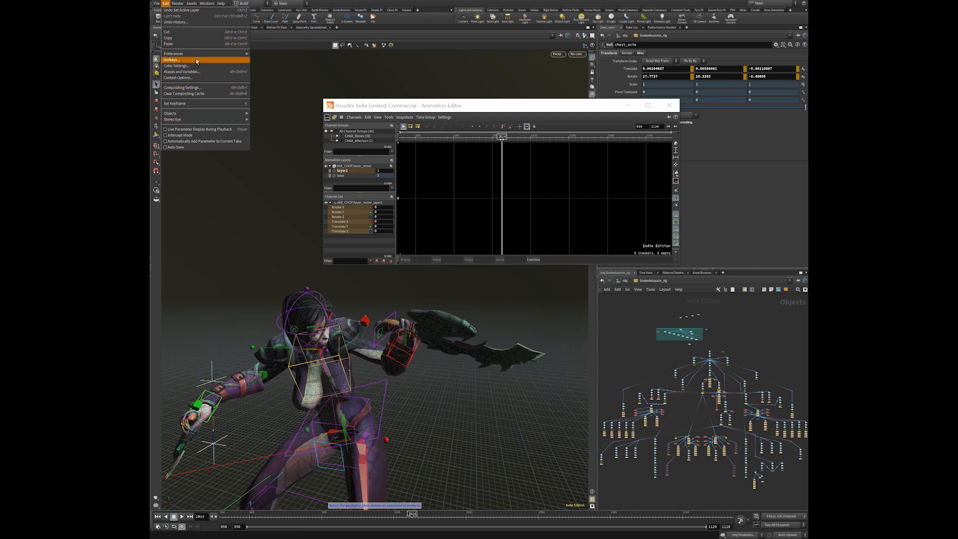
pyautogui.moveTo(220, 54)
pyautogui.click(278, 88)
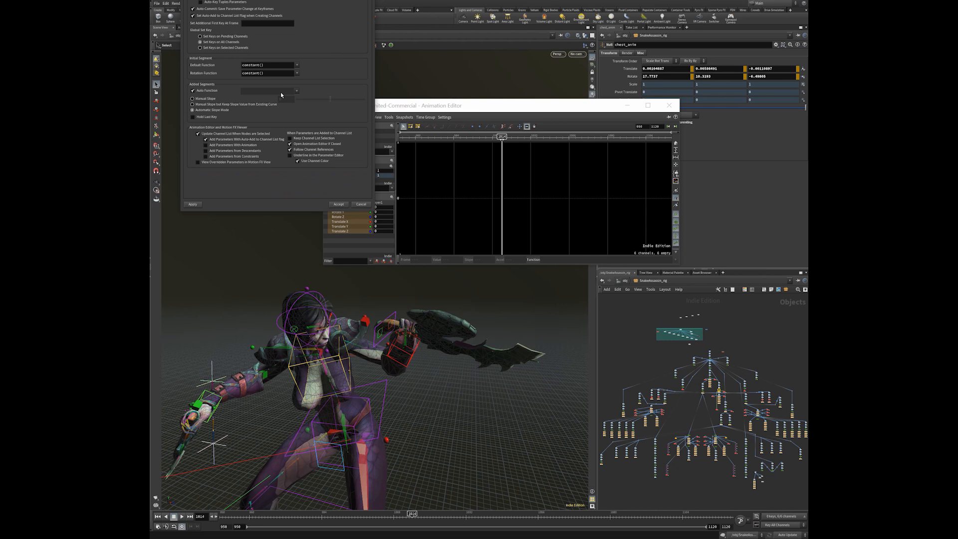
pyautogui.moveTo(298, 0); pyautogui.dragTo(313, 46)
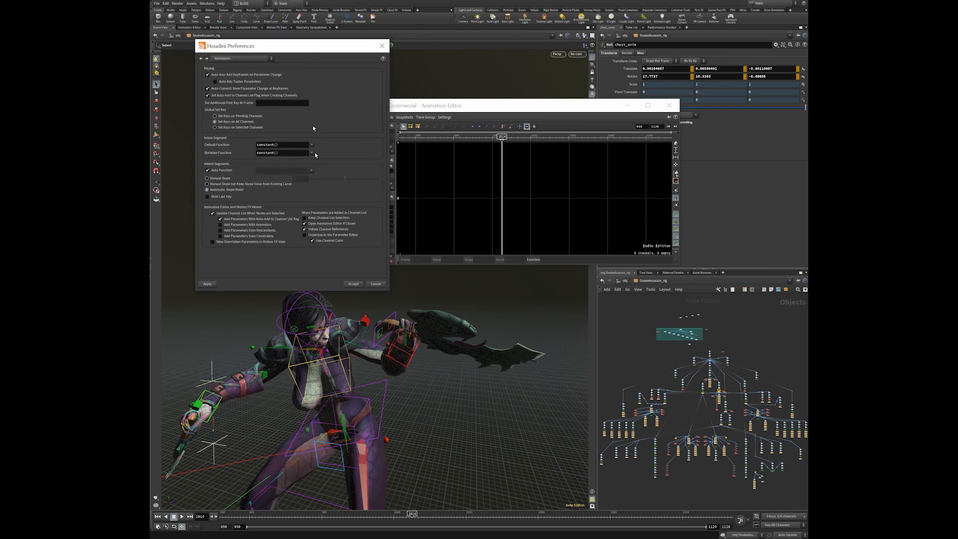
pyautogui.click(310, 146)
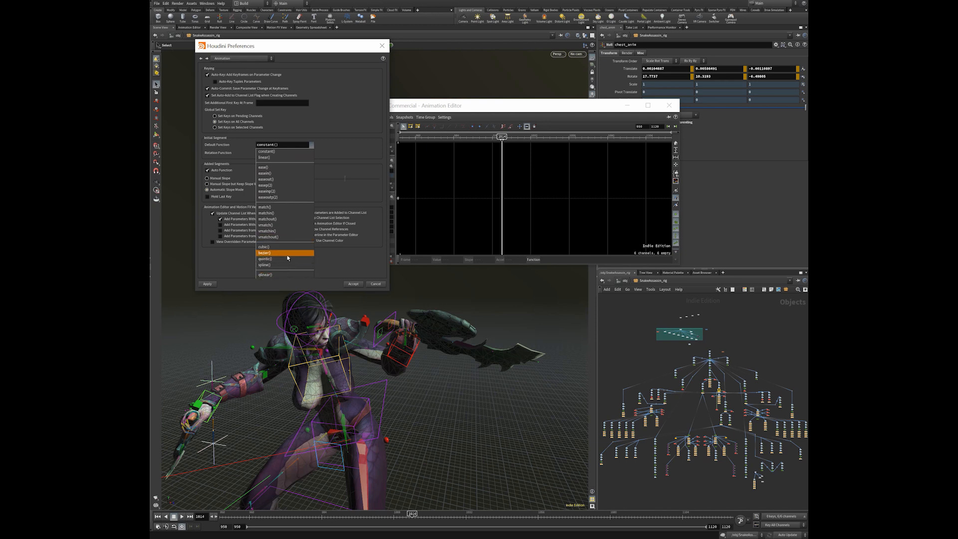
pyautogui.click(284, 253)
pyautogui.click(311, 152)
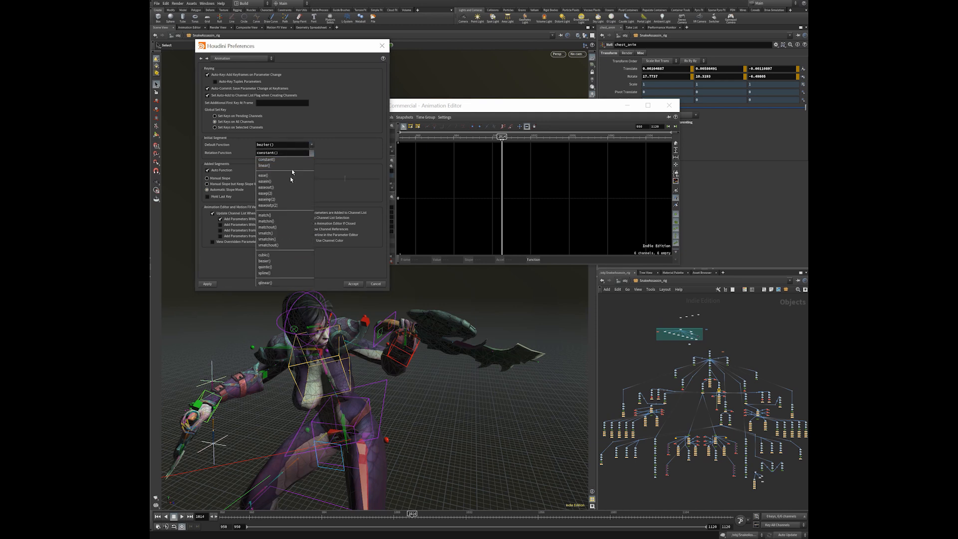
pyautogui.click(285, 261)
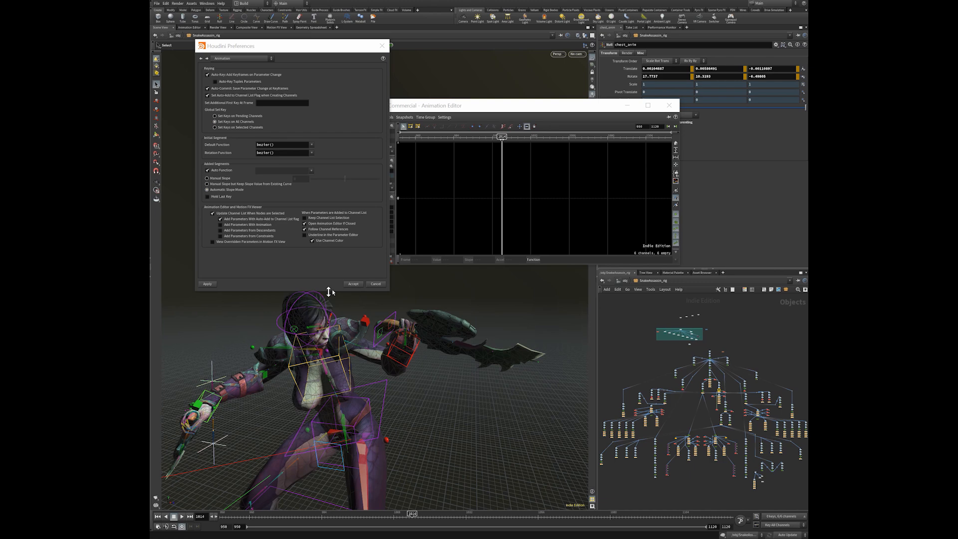
pyautogui.click(353, 284)
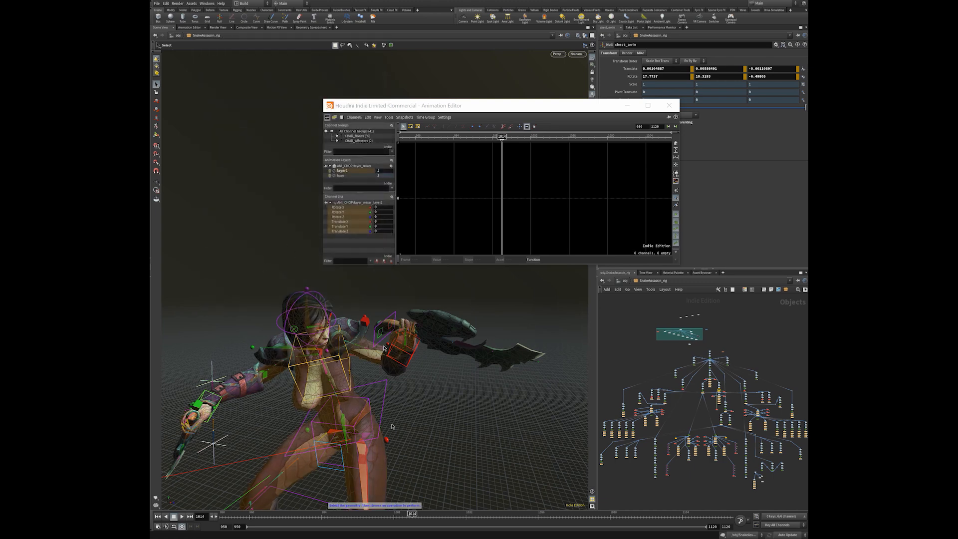
# Key the chest control on layer1 at frame 1013, and offset it about 0.77 in Translate X at frame 1021
pyautogui.moveTo(412, 515); pyautogui.dragTo(410, 516)
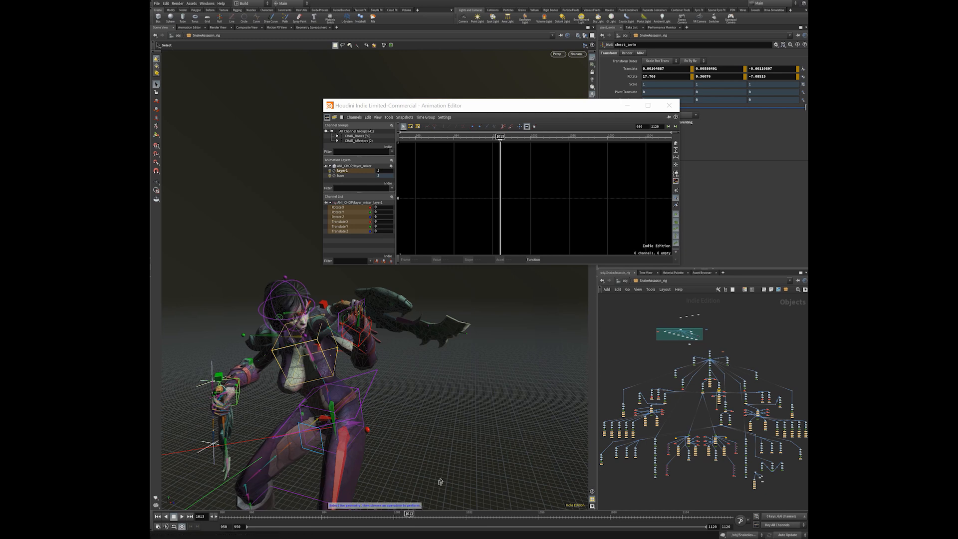
pyautogui.press('k')
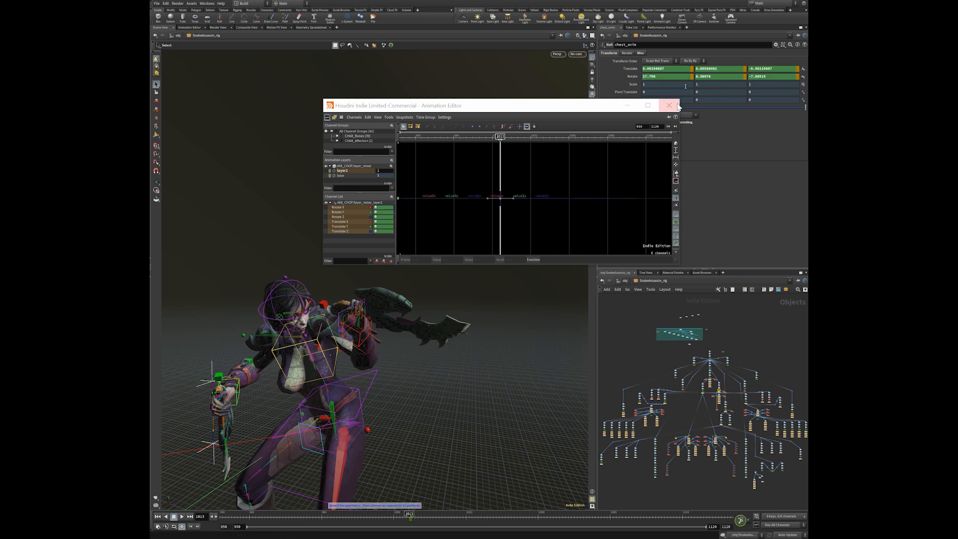
pyautogui.moveTo(411, 515); pyautogui.dragTo(434, 514)
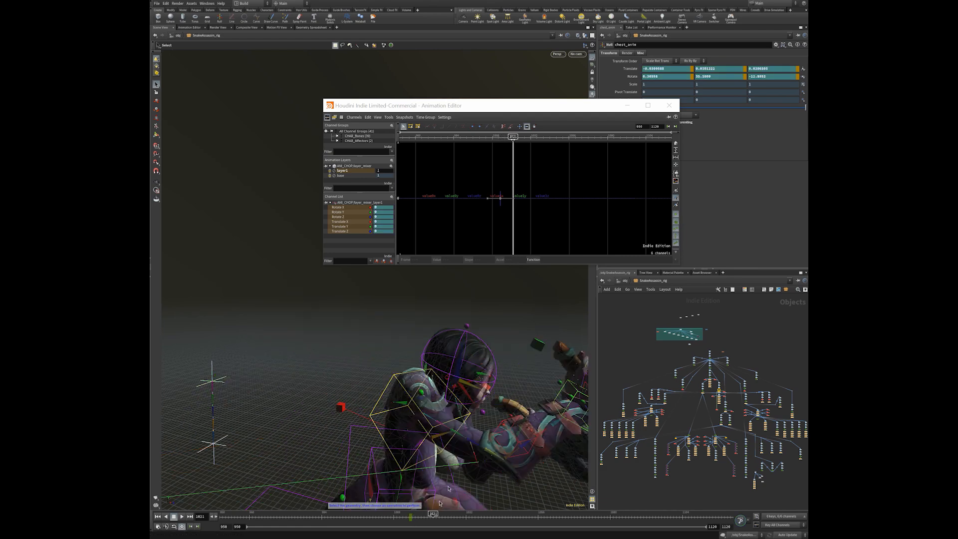
pyautogui.click(502, 443)
pyautogui.press('Escape')
pyautogui.moveTo(492, 461); pyautogui.dragTo(454, 310)
pyautogui.press('t')
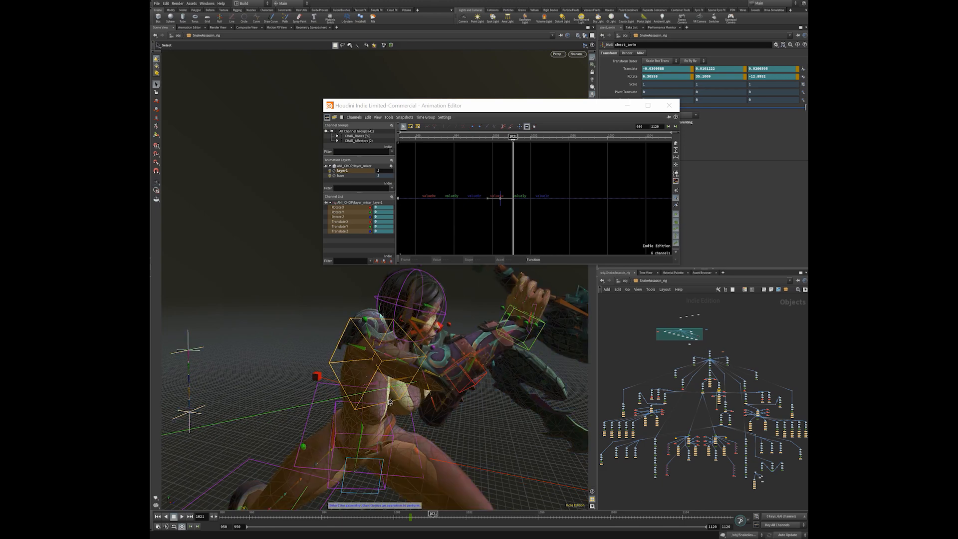
pyautogui.moveTo(370, 382); pyautogui.dragTo(411, 386)
# Scrub to frame 1025, try layer1's weight at 0 to compare poses, and return the weight to 1
pyautogui.moveTo(432, 516); pyautogui.dragTo(425, 519)
pyautogui.moveTo(414, 519); pyautogui.dragTo(445, 515)
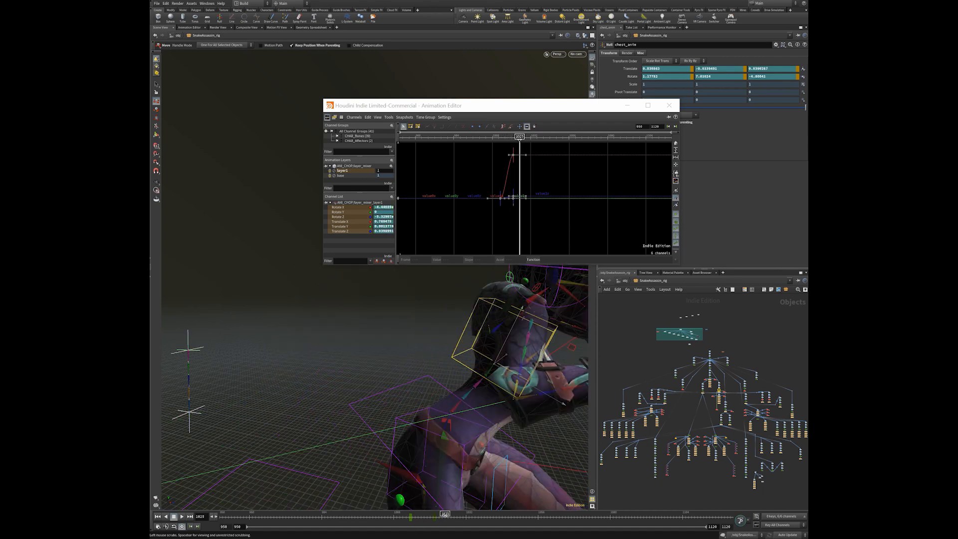
pyautogui.click(378, 171)
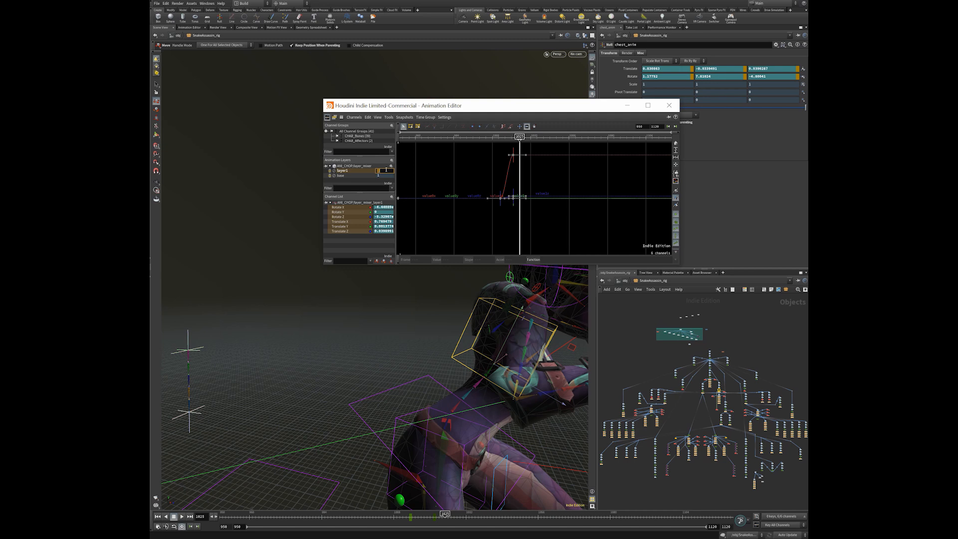
pyautogui.write('0')
pyautogui.press('Return')
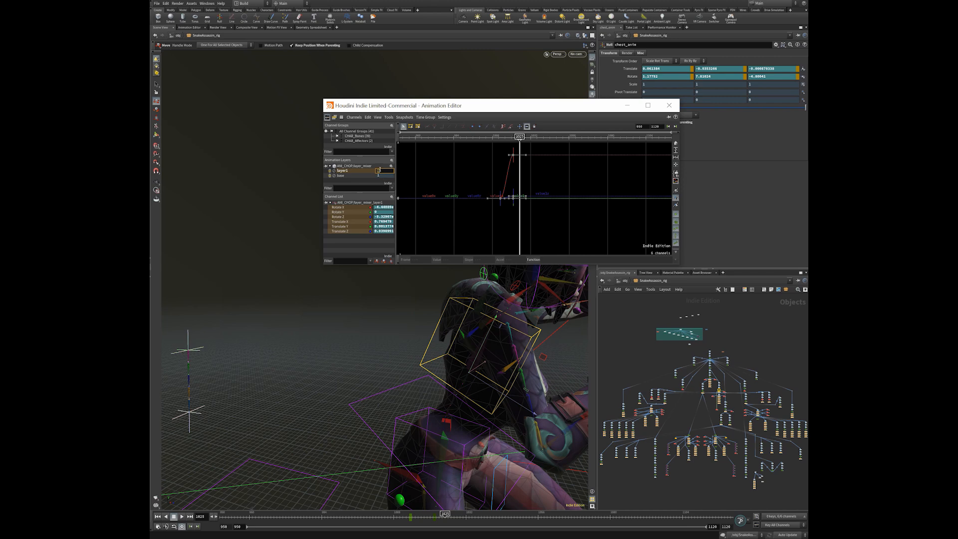
pyautogui.write('1')
pyautogui.press('Return')
# Set a keyframe on layer1's weight at frame 1021 with the value 1
pyautogui.moveTo(444, 514)
pyautogui.mouseDown()
pyautogui.moveTo(418, 514)
pyautogui.moveTo(428, 514)
pyautogui.mouseUp()
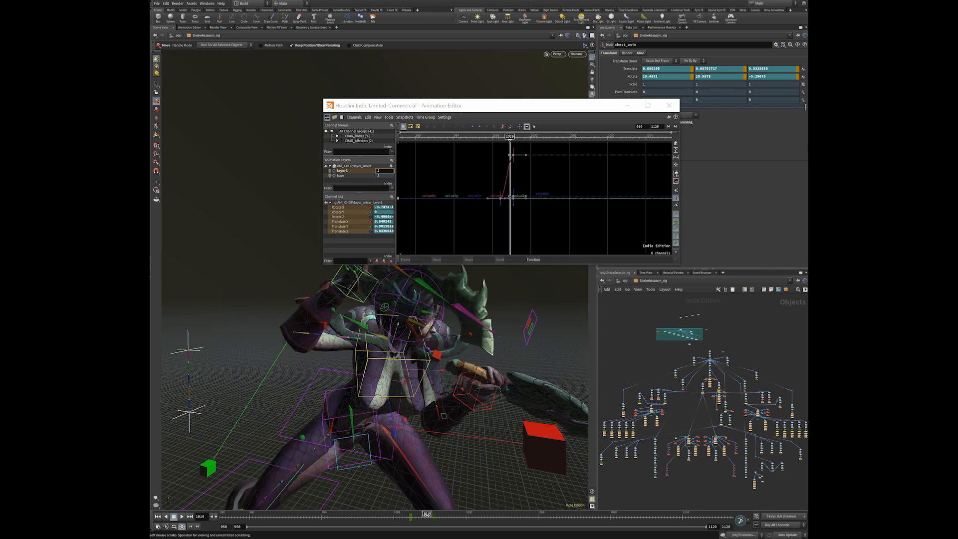
pyautogui.rightClick(359, 172)
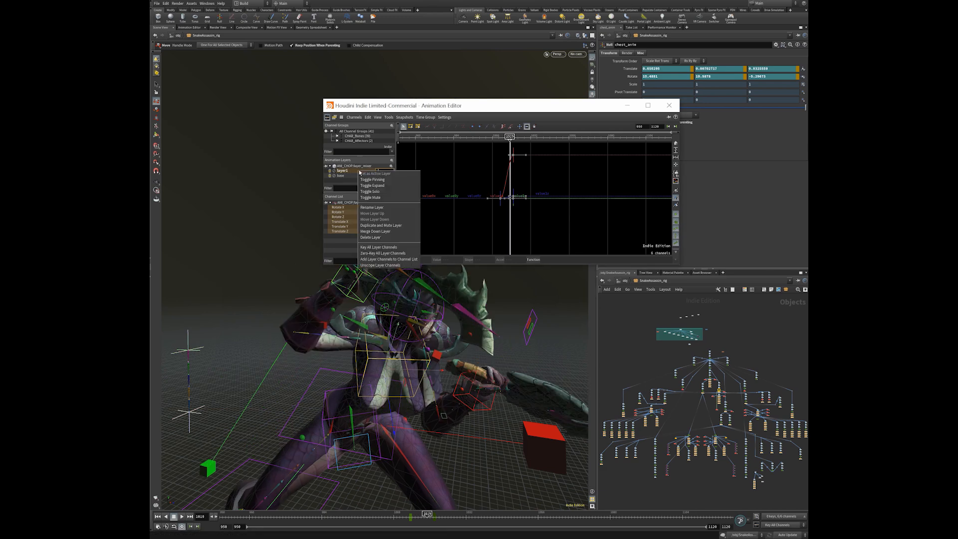
pyautogui.press('Escape')
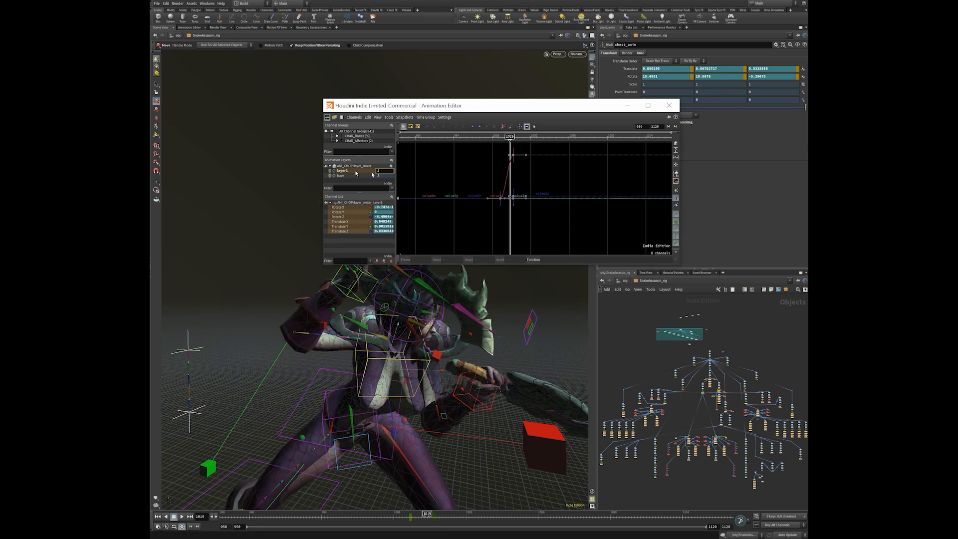
pyautogui.rightClick(387, 173)
pyautogui.moveTo(424, 187)
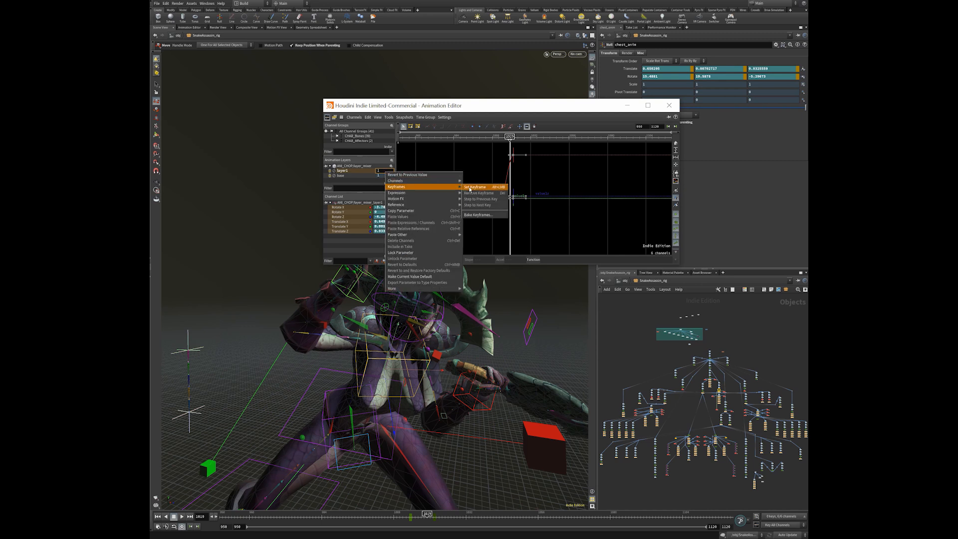
pyautogui.click(417, 519)
pyautogui.moveTo(424, 520); pyautogui.dragTo(434, 522)
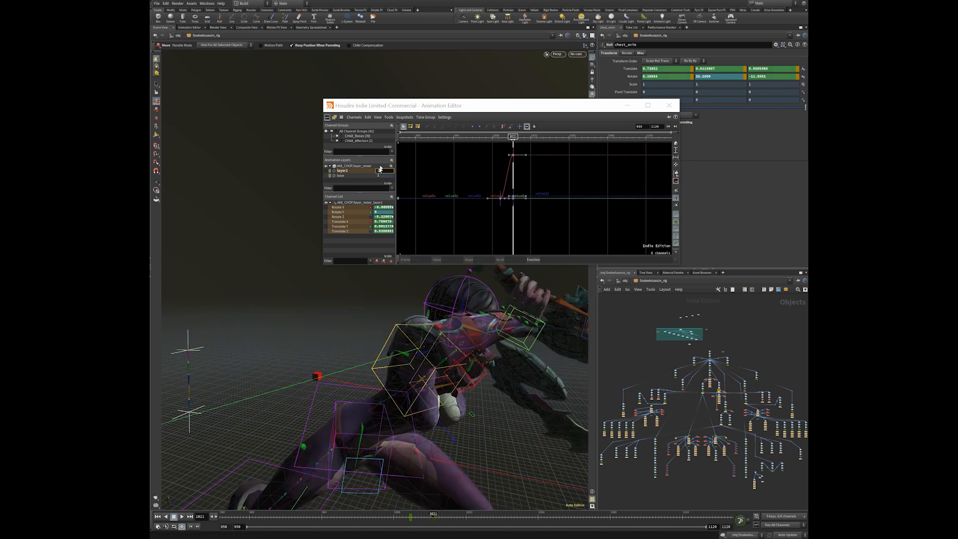
pyautogui.rightClick(380, 172)
pyautogui.moveTo(402, 186)
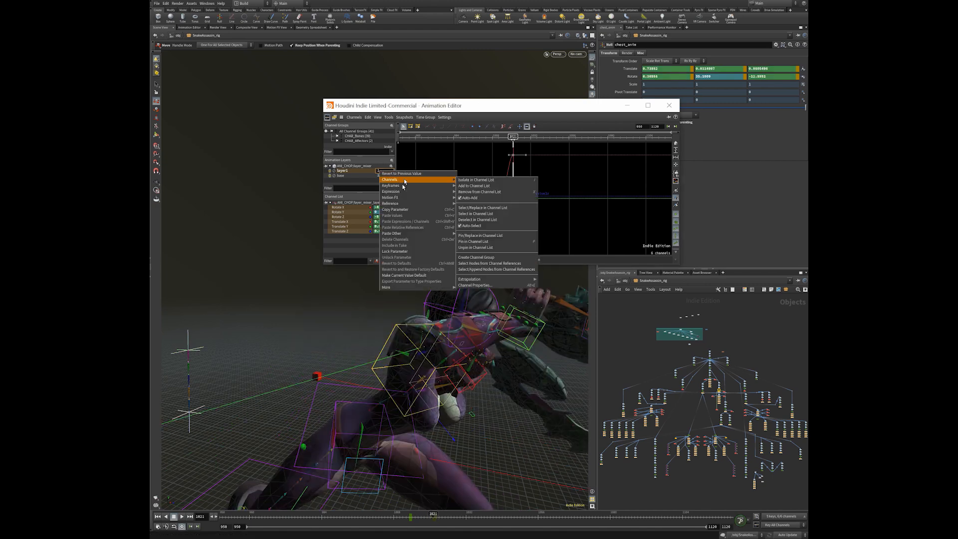
pyautogui.click(462, 186)
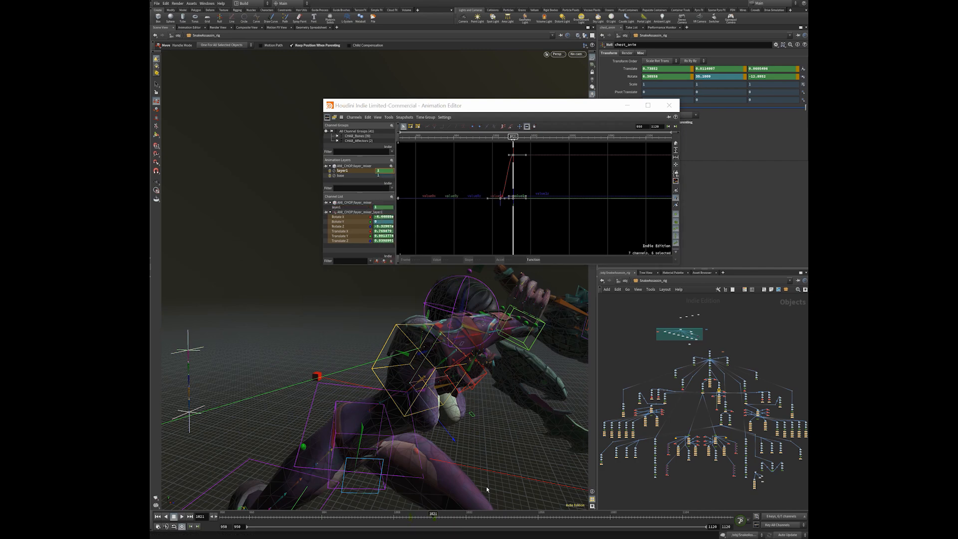
# Go to frame 1027 and key layer1's weight at 0
pyautogui.click(451, 517)
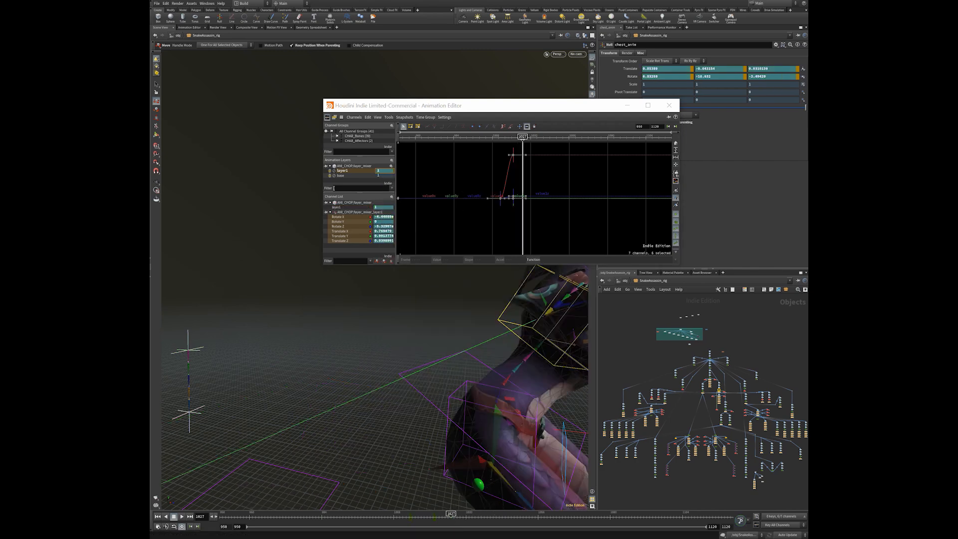
pyautogui.doubleClick(385, 171)
pyautogui.write('0')
pyautogui.press('Return')
# Scrub between frames 1019 and 1030 to examine how the layer's weight blends the chest offset in and out
pyautogui.press('Escape')
pyautogui.moveTo(423, 413); pyautogui.dragTo(328, 319)
pyautogui.moveTo(448, 518)
pyautogui.mouseDown()
pyautogui.moveTo(420, 518)
pyautogui.moveTo(450, 518)
pyautogui.mouseUp()
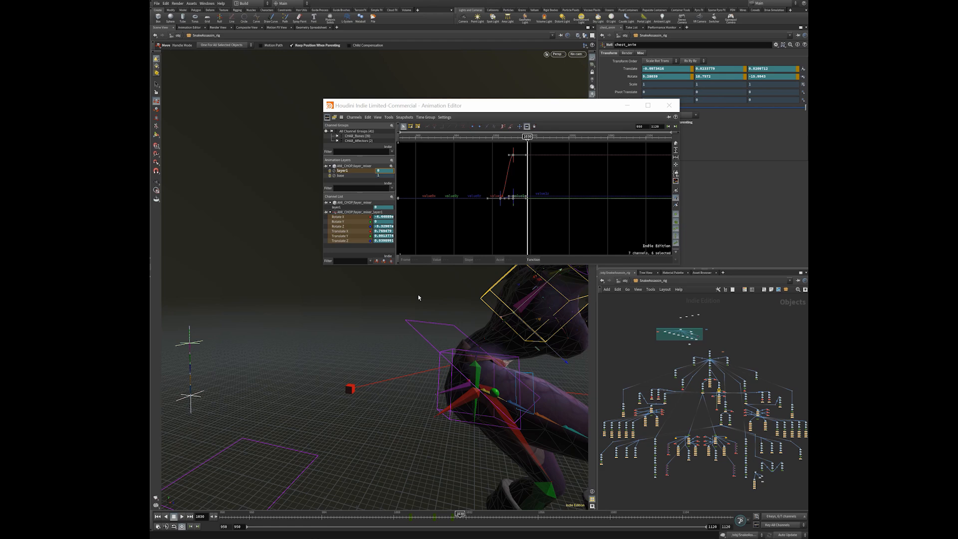
pyautogui.keyDown('alt'); pyautogui.moveTo(408, 300); pyautogui.dragTo(385, 336); pyautogui.keyUp('alt')
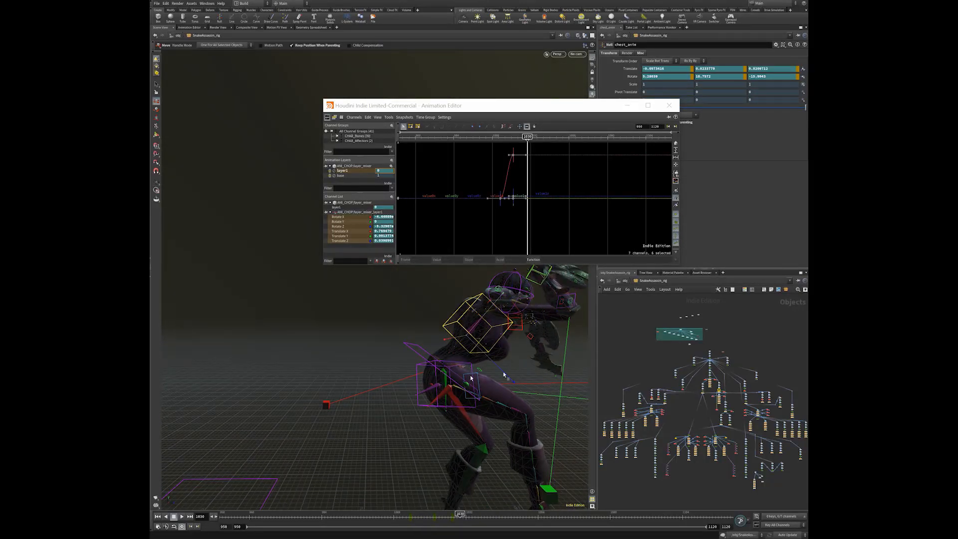
pyautogui.moveTo(457, 519); pyautogui.dragTo(422, 518)
pyautogui.moveTo(442, 428); pyautogui.dragTo(379, 438)
pyautogui.moveTo(378, 439); pyautogui.dragTo(493, 373, button='middle')
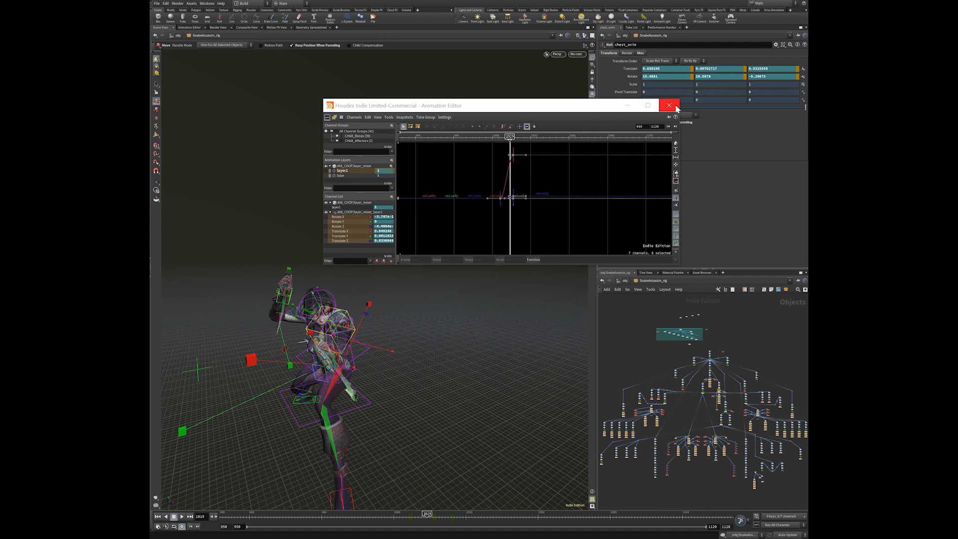
# Close the Animation Editor, select the Assassin_Body geometry in the viewport, and set its Onion Skinning to Full Deformation
pyautogui.click(669, 105)
pyautogui.moveTo(398, 343); pyautogui.dragTo(591, 354)
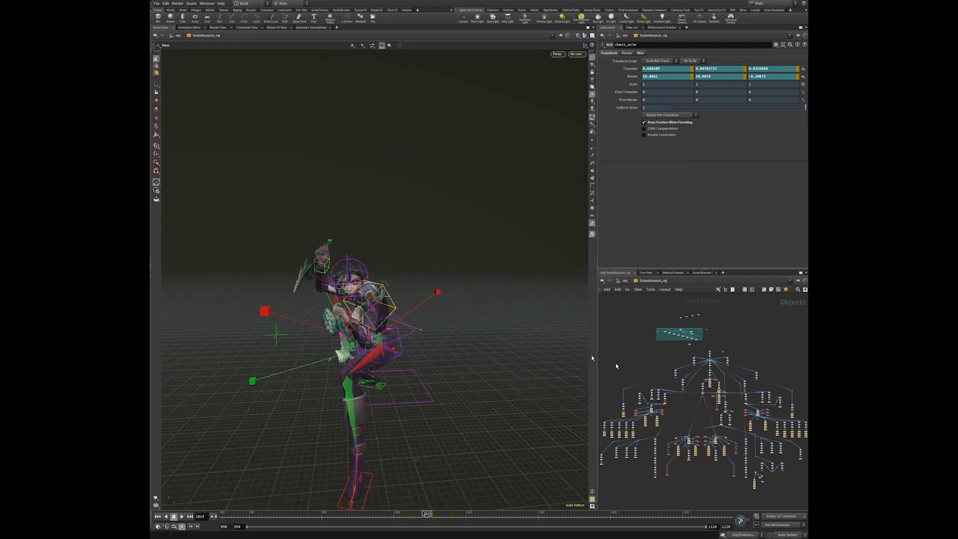
pyautogui.press('t')
pyautogui.scroll(6, 642, 366)
pyautogui.scroll(-5, 735, 342)
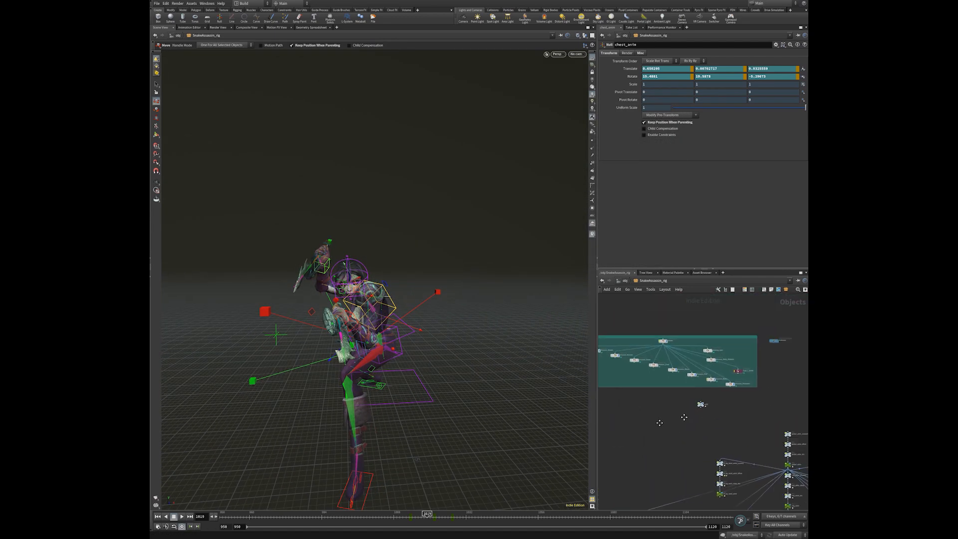
pyautogui.moveTo(398, 326)
pyautogui.mouseDown()
pyautogui.moveTo(384, 324)
pyautogui.moveTo(401, 326)
pyautogui.mouseUp()
pyautogui.press('s')
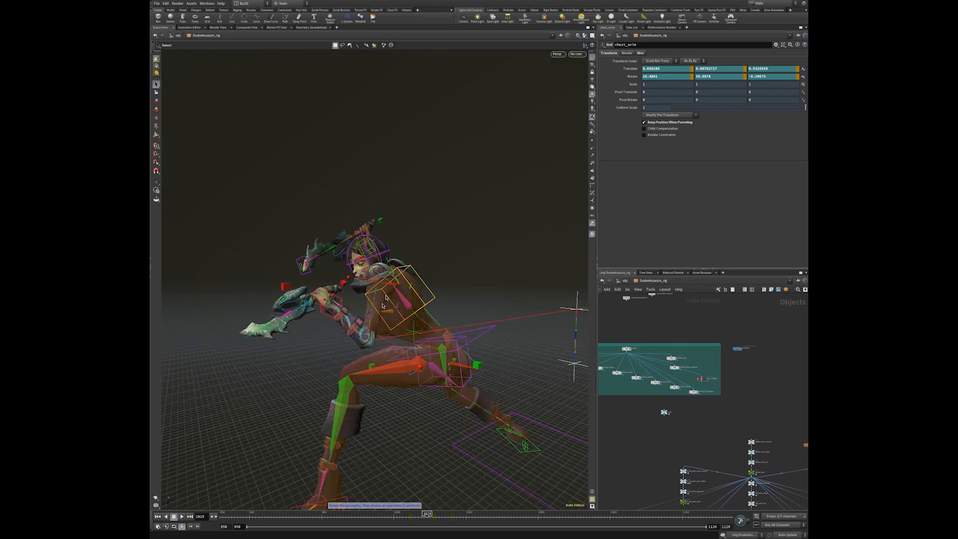
pyautogui.click(384, 307)
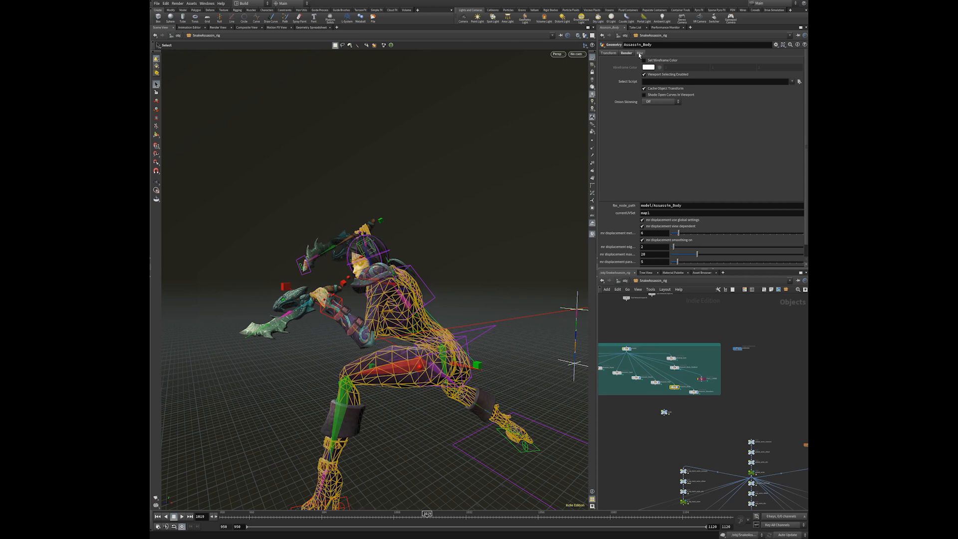
pyautogui.click(652, 103)
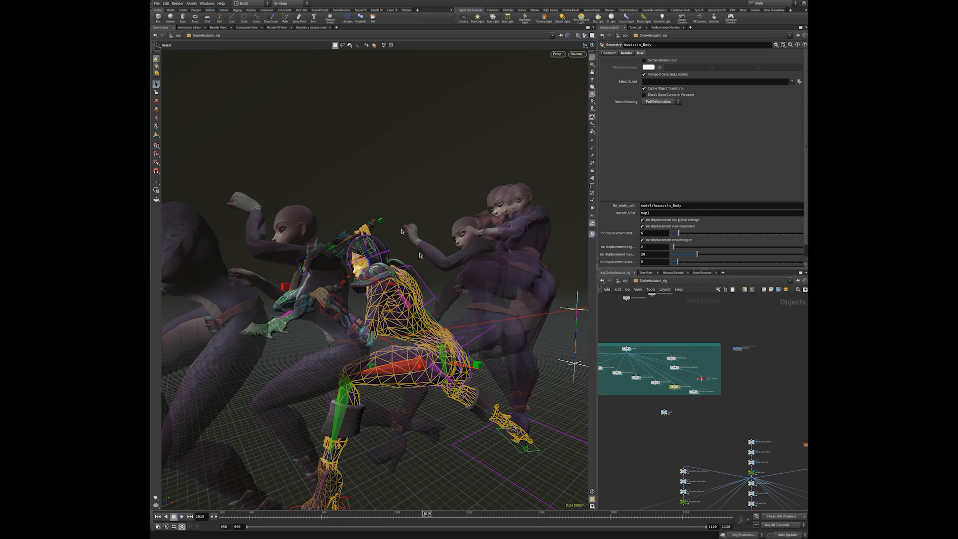
# Deselect the body geometry to examine the onion-skinned poses around the character without the wireframe highlight
pyautogui.press('Escape')
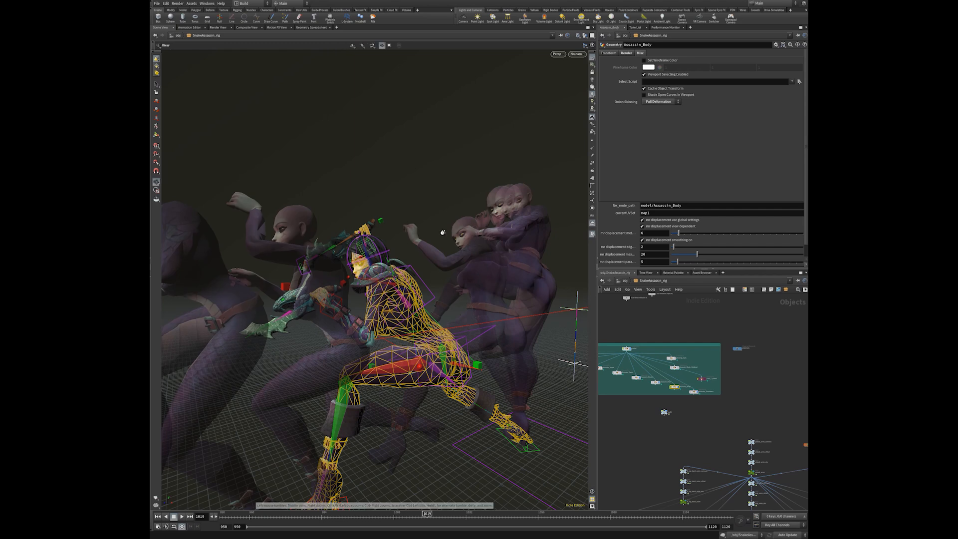
pyautogui.moveTo(442, 232); pyautogui.dragTo(443, 233)
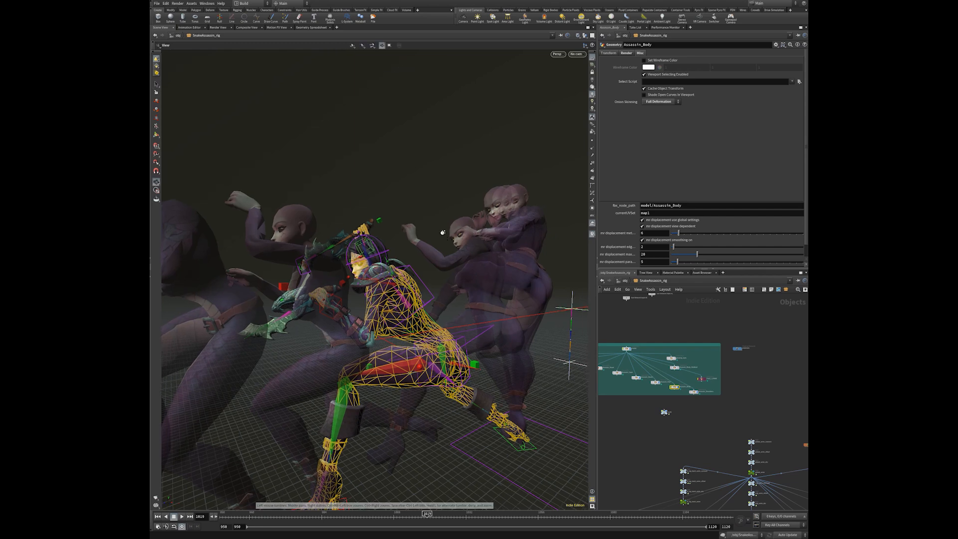
pyautogui.press('s')
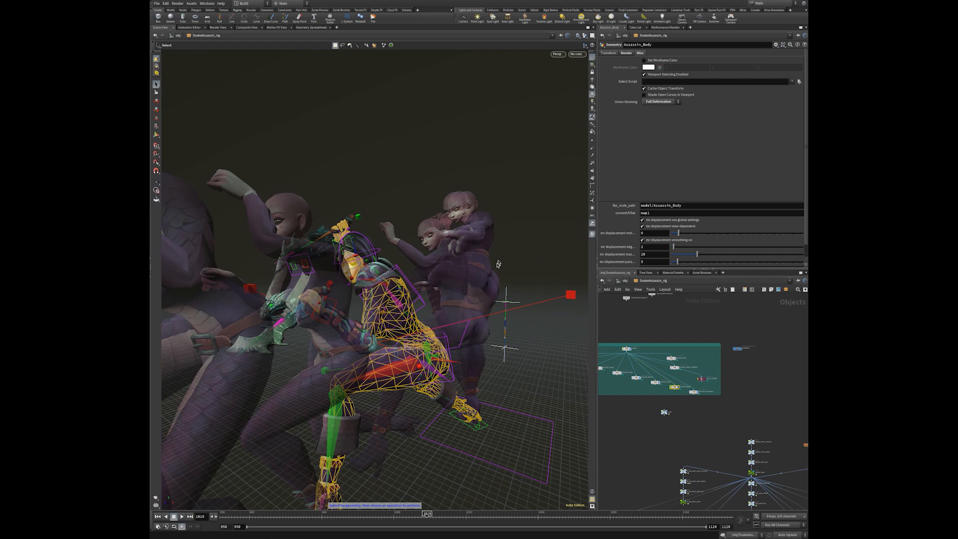
pyautogui.click(493, 290)
pyautogui.press('Escape')
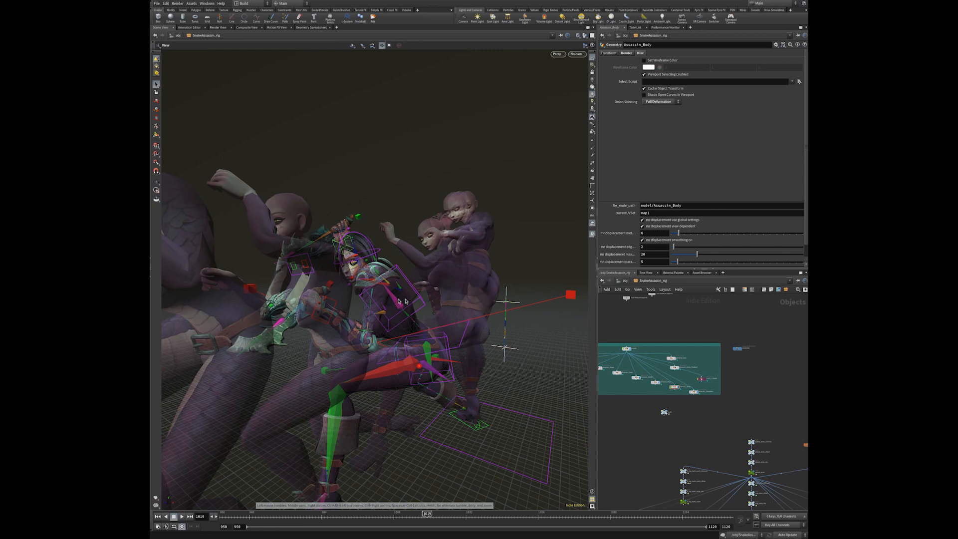
pyautogui.press('s')
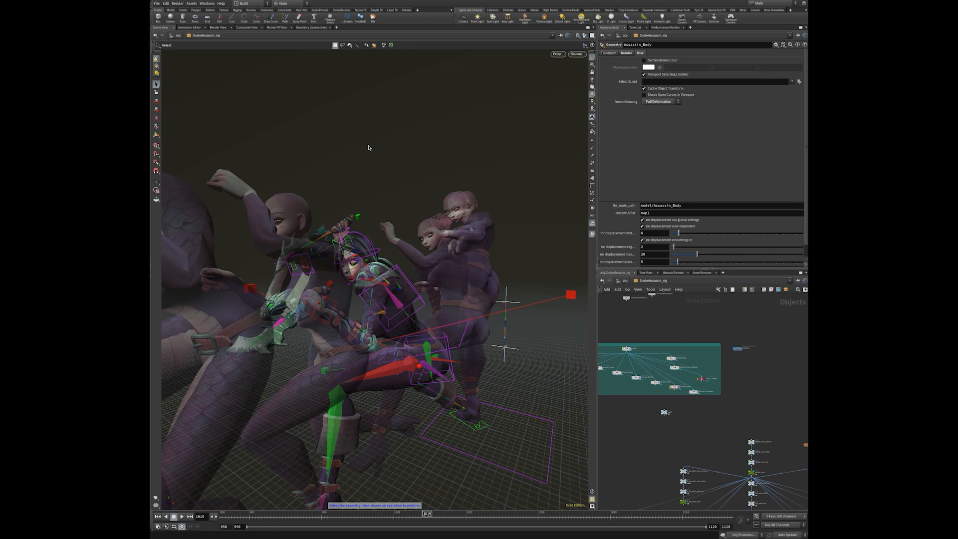
# In the viewport's Scene display options, set the onion skinning Frames Before colour to pure red
pyautogui.press('d')
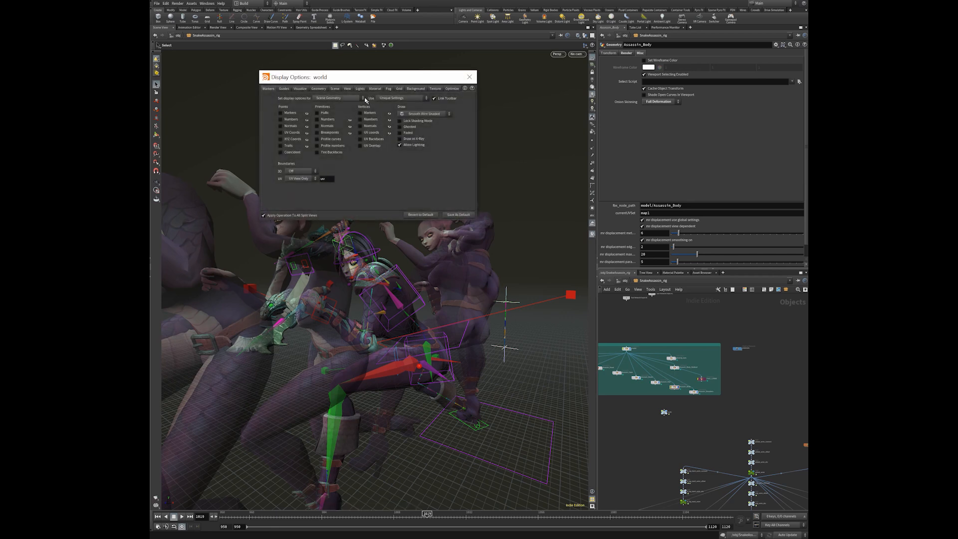
pyautogui.click(336, 89)
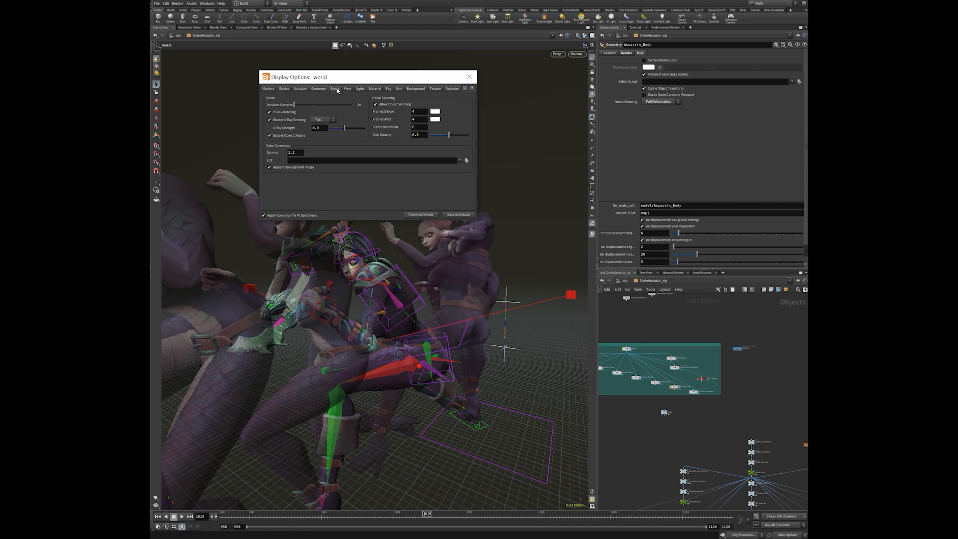
pyautogui.moveTo(352, 77); pyautogui.dragTo(397, 50)
pyautogui.click(481, 83)
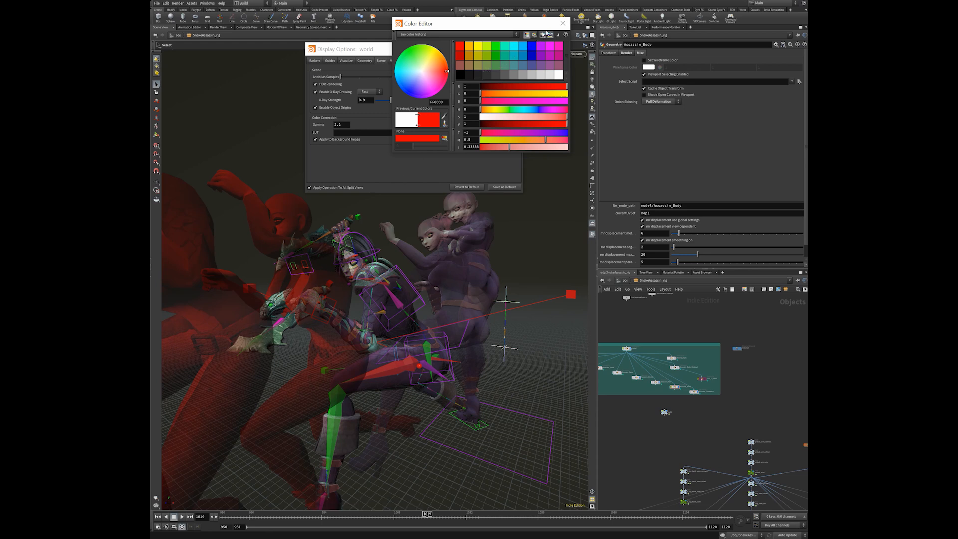
pyautogui.click(563, 23)
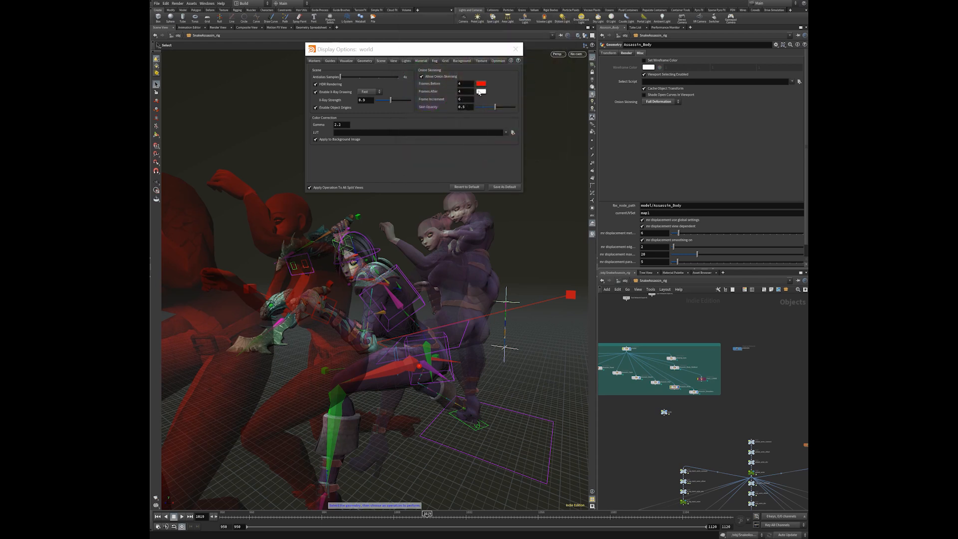
# Set the onion skinning Frames After colour to pure blue and lower the Skin Opacity to about 0.25
pyautogui.click(481, 92)
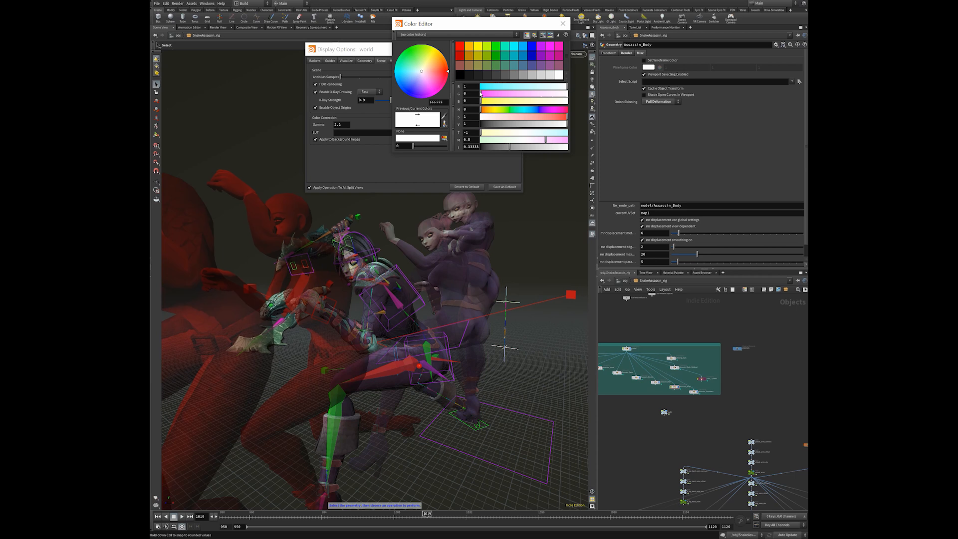
pyautogui.moveTo(488, 161); pyautogui.dragTo(481, 183)
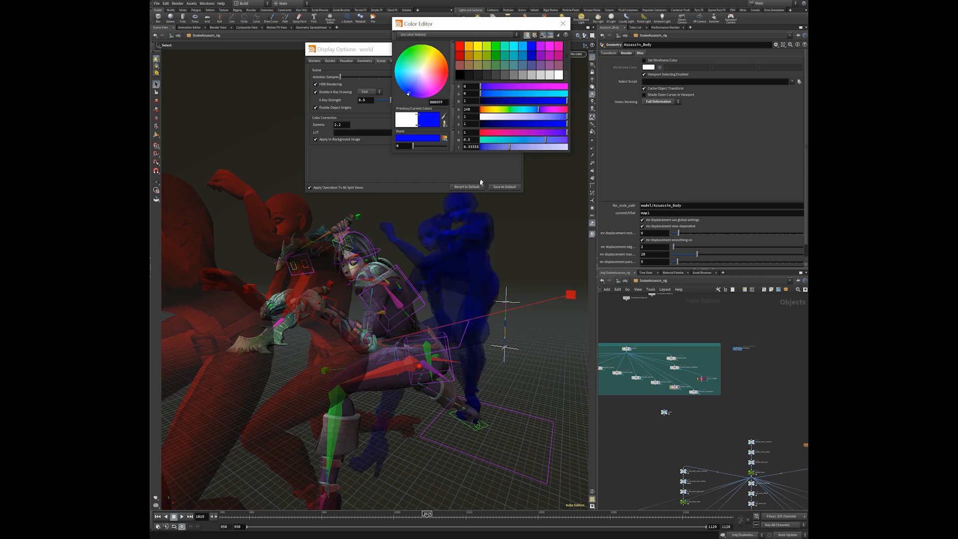
pyautogui.click(563, 24)
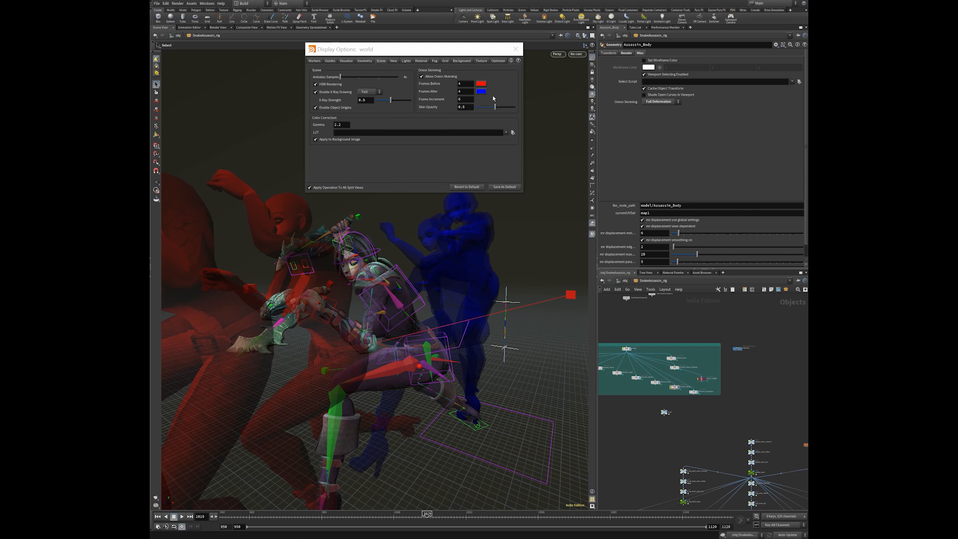
pyautogui.moveTo(494, 108); pyautogui.dragTo(487, 109)
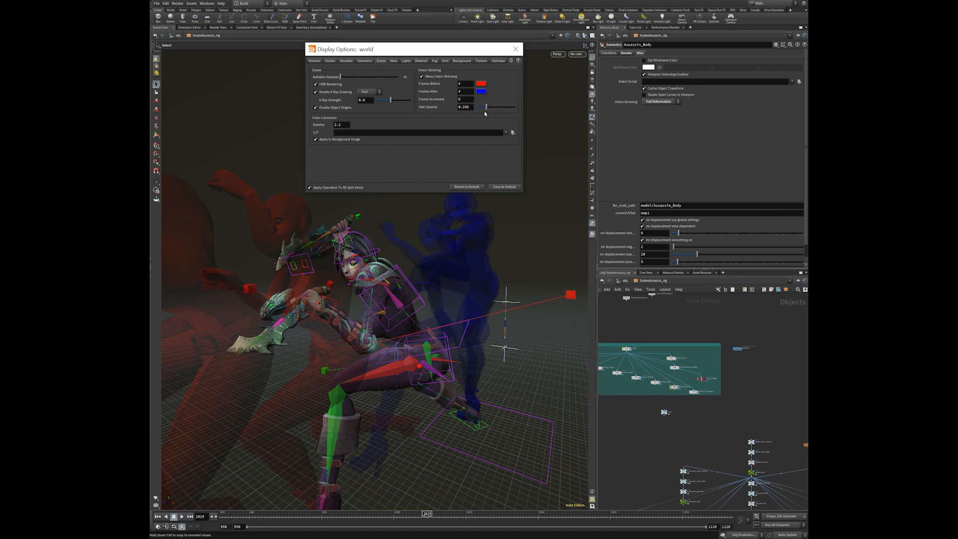
pyautogui.click(516, 51)
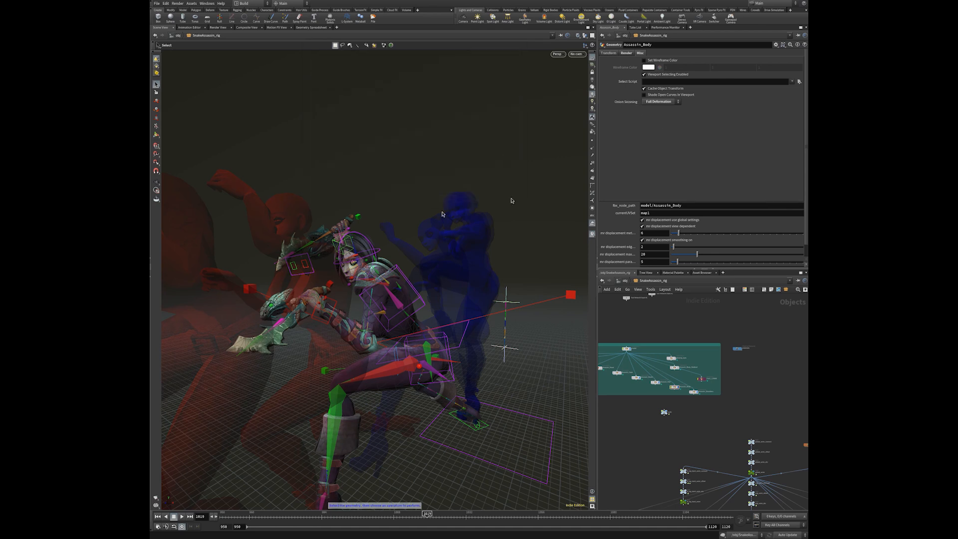
# Reopen the viewport display options and try Allow Onion Skinning off and back on, leaving it enabled
pyautogui.click(192, 3)
pyautogui.click(486, 48)
pyautogui.press('d')
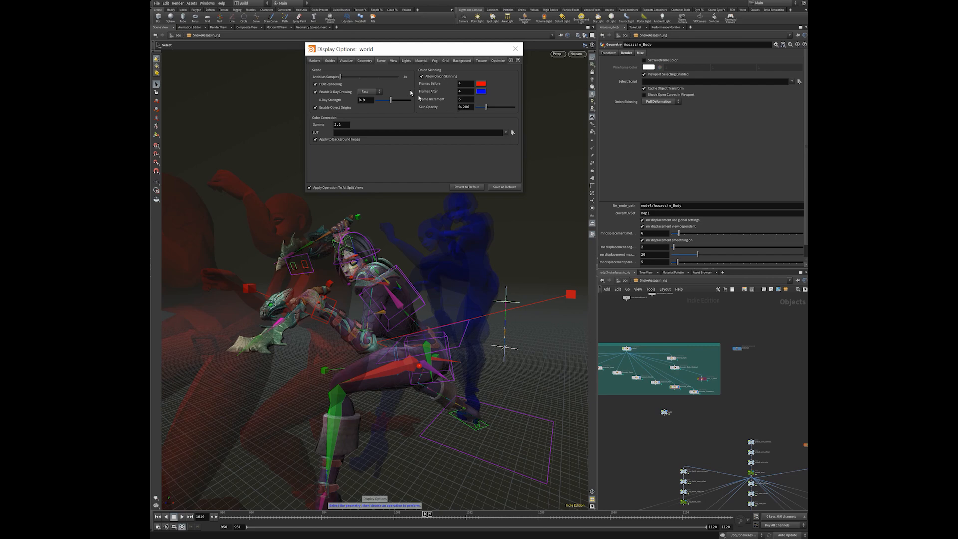
pyautogui.click(432, 77)
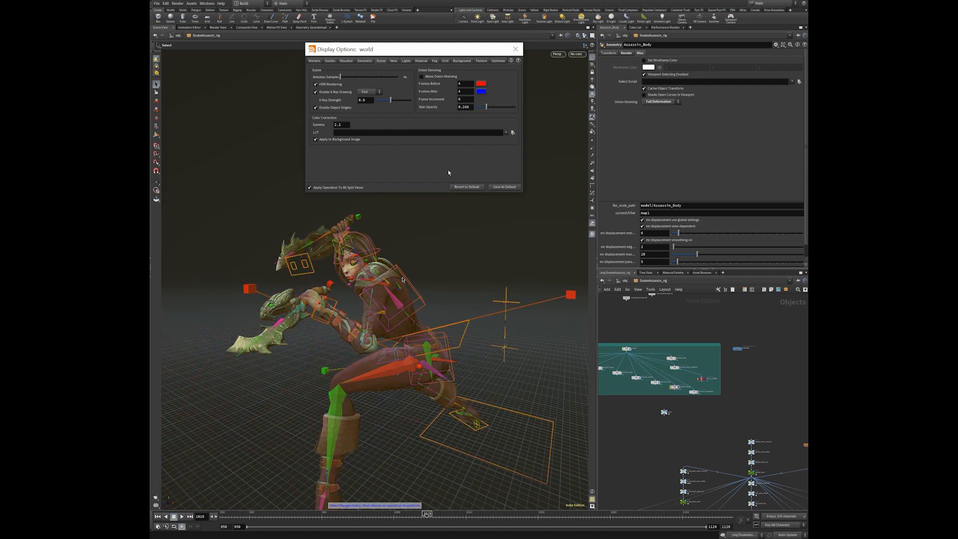
pyautogui.click(516, 49)
# Set the Onion Skinning of the Assassin_Body geometry to Off
pyautogui.click(648, 103)
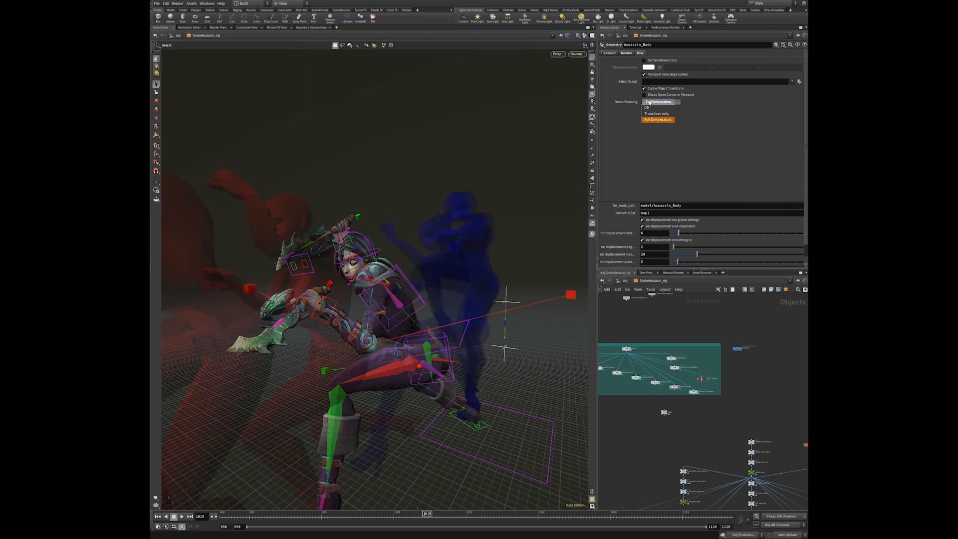
pyautogui.click(648, 106)
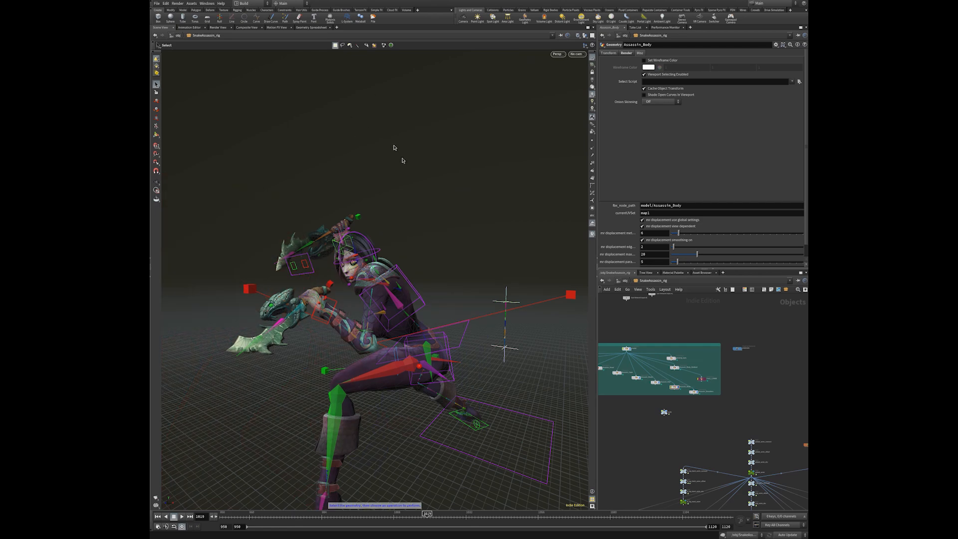
pyautogui.press('Escape')
pyautogui.moveTo(451, 322); pyautogui.dragTo(429, 326)
pyautogui.scroll(3, 411, 329)
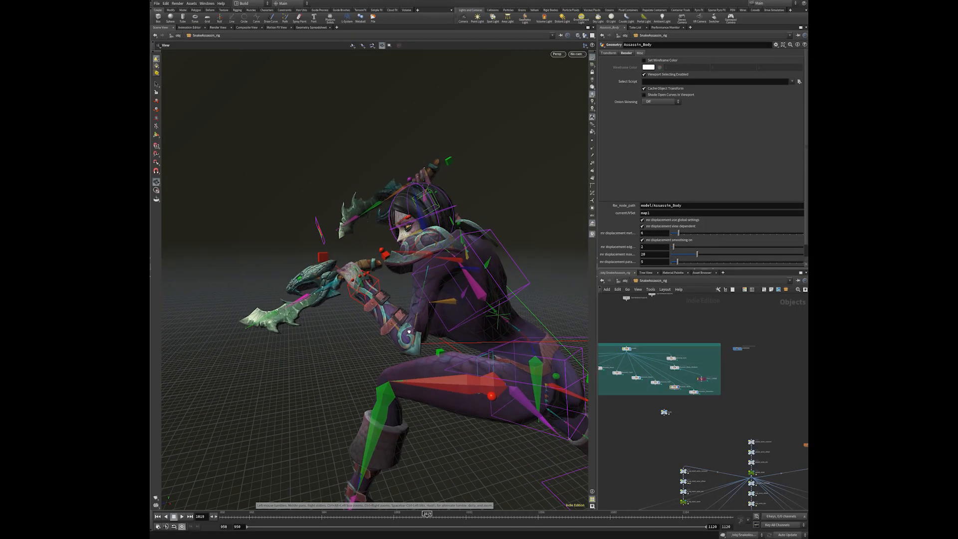
# Locate the Trail_L_HAND geometry object among the character's geometry nodes and go inside its network
pyautogui.press('s')
pyautogui.scroll(5, 712, 382)
pyautogui.moveTo(712, 382); pyautogui.dragTo(625, 363, button='middle')
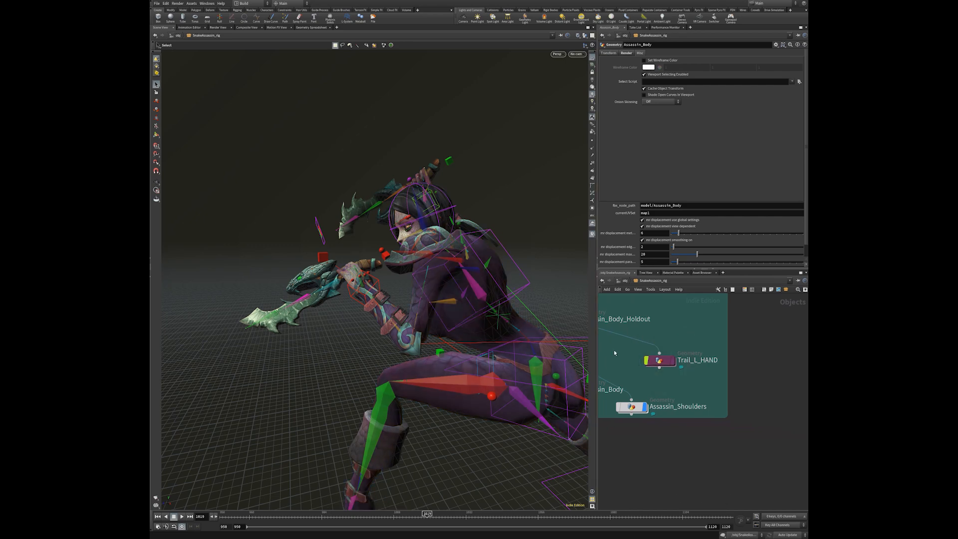
pyautogui.scroll(-5, 628, 379)
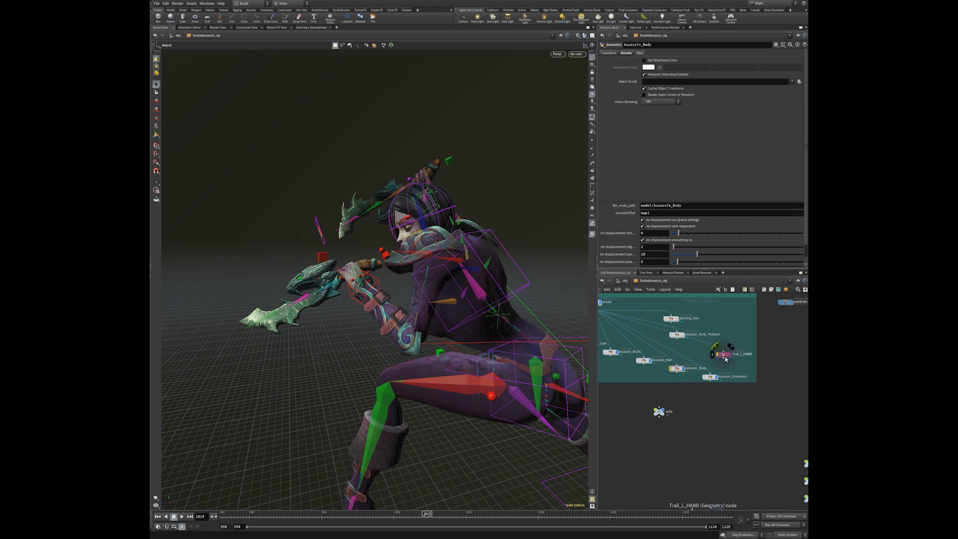
pyautogui.scroll(4, 726, 366)
pyautogui.scroll(3, 724, 363)
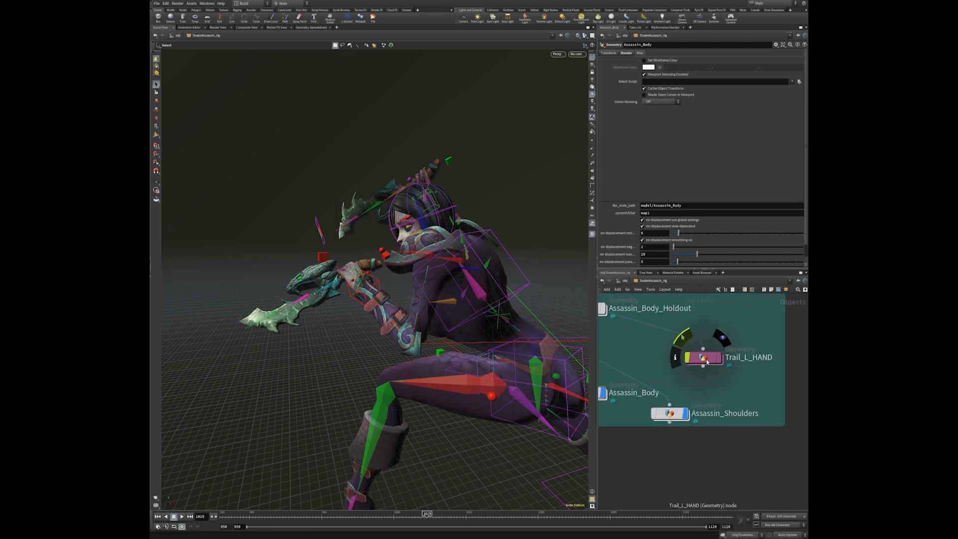
pyautogui.doubleClick(707, 360)
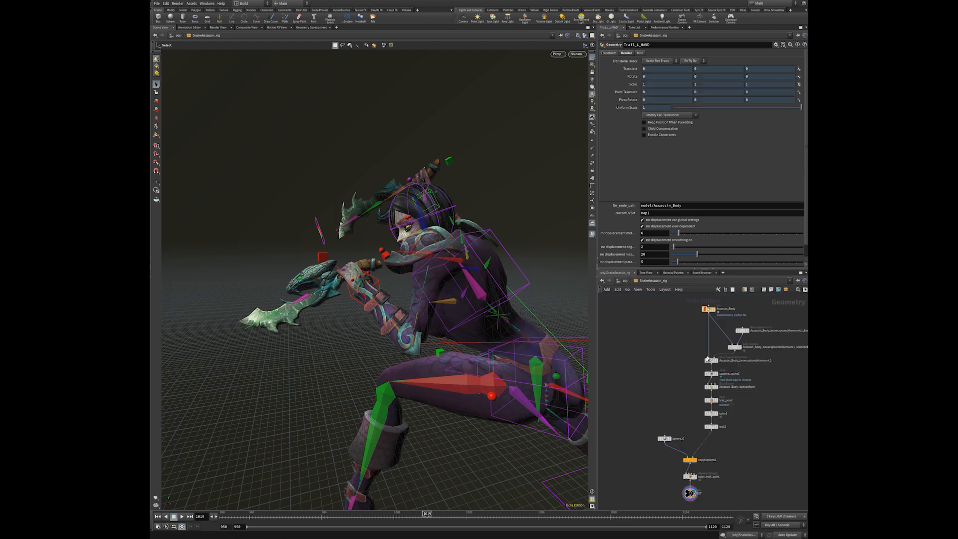
pyautogui.press('u')
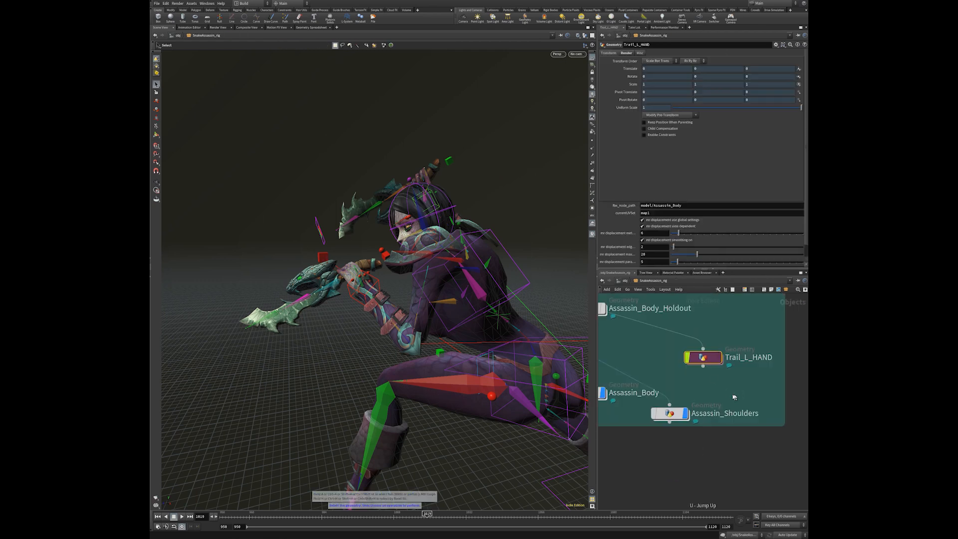
pyautogui.moveTo(689, 386)
pyautogui.mouseDown(button='middle')
pyautogui.moveTo(750, 376)
pyautogui.moveTo(697, 370)
pyautogui.moveTo(711, 392)
pyautogui.moveTo(696, 403)
pyautogui.mouseUp(button='middle')
pyautogui.moveTo(659, 390)
pyautogui.doubleClick(696, 348)
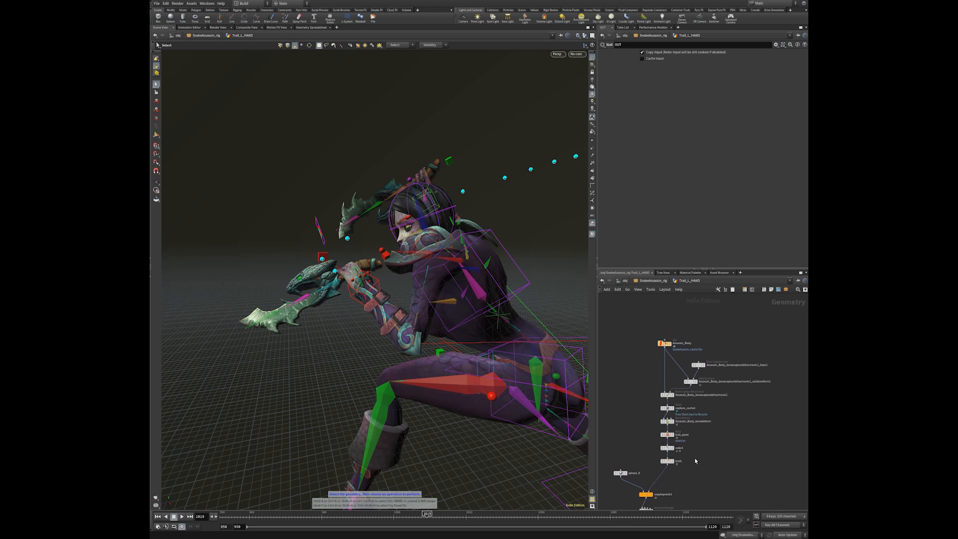
pyautogui.moveTo(695, 461); pyautogui.dragTo(710, 413, button='middle')
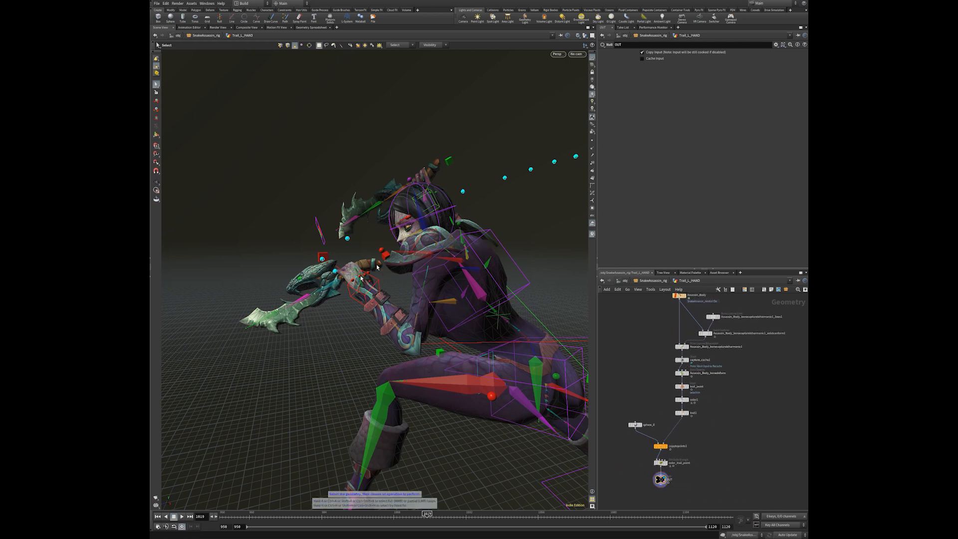
# View the left hand's trail points around the character and select the trail_point blast node to show its settings
pyautogui.press('Escape')
pyautogui.moveTo(291, 336); pyautogui.dragTo(390, 327)
pyautogui.press('s')
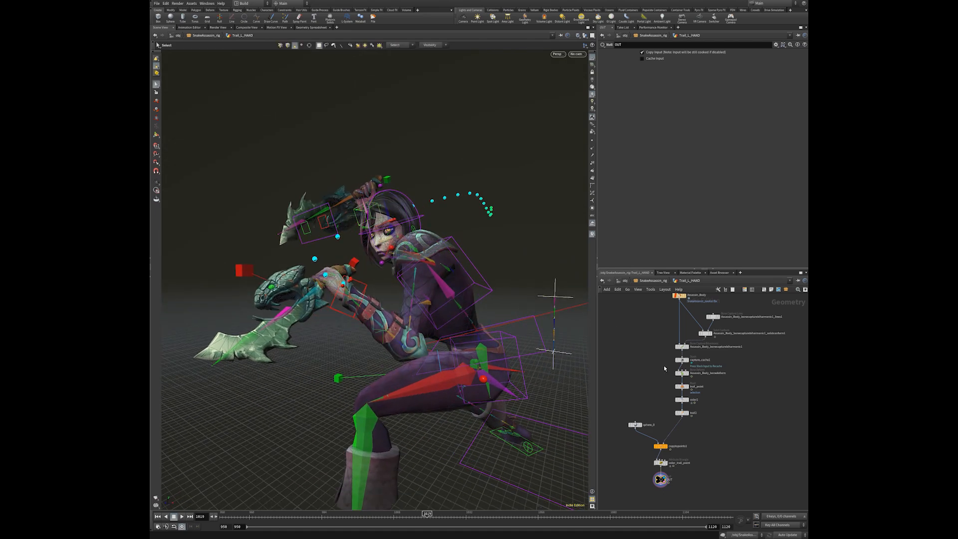
pyautogui.scroll(3, 663, 366)
pyautogui.scroll(2, 756, 396)
pyautogui.moveTo(641, 395); pyautogui.dragTo(752, 406)
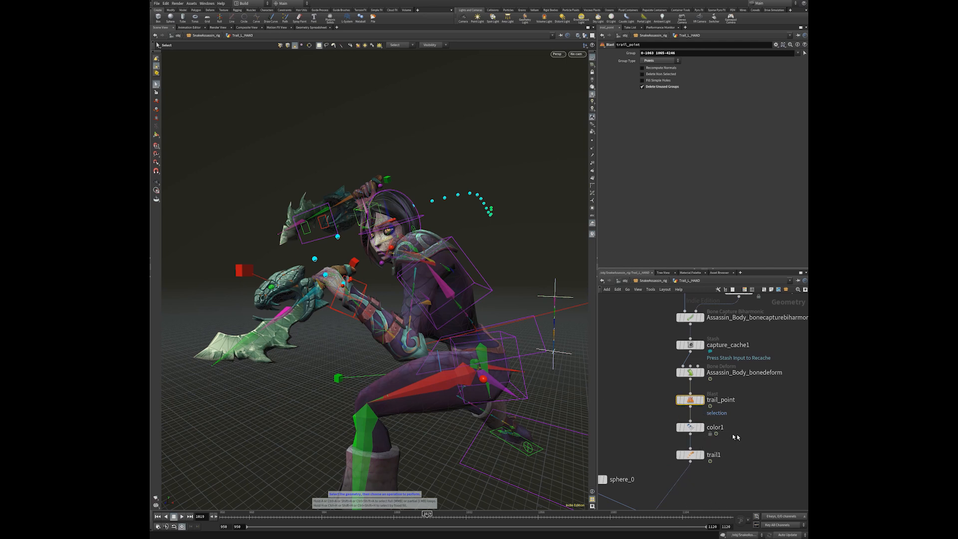
# Select the trail1 node and try its Trail Increment, leaving the value at 1
pyautogui.moveTo(737, 437); pyautogui.dragTo(730, 420, button='middle')
pyautogui.moveTo(752, 437); pyautogui.dragTo(661, 432)
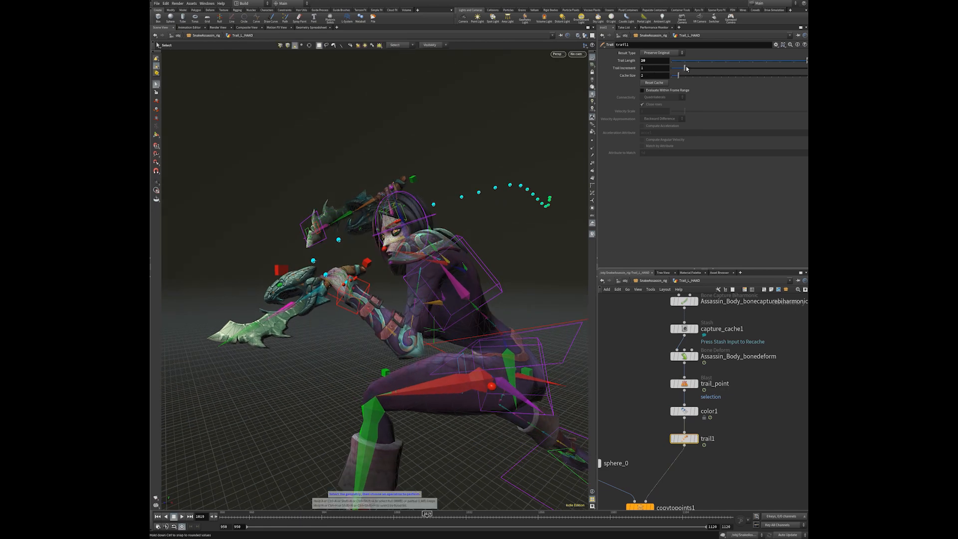
pyautogui.moveTo(690, 69)
pyautogui.mouseDown()
pyautogui.moveTo(703, 70)
pyautogui.moveTo(684, 71)
pyautogui.mouseUp()
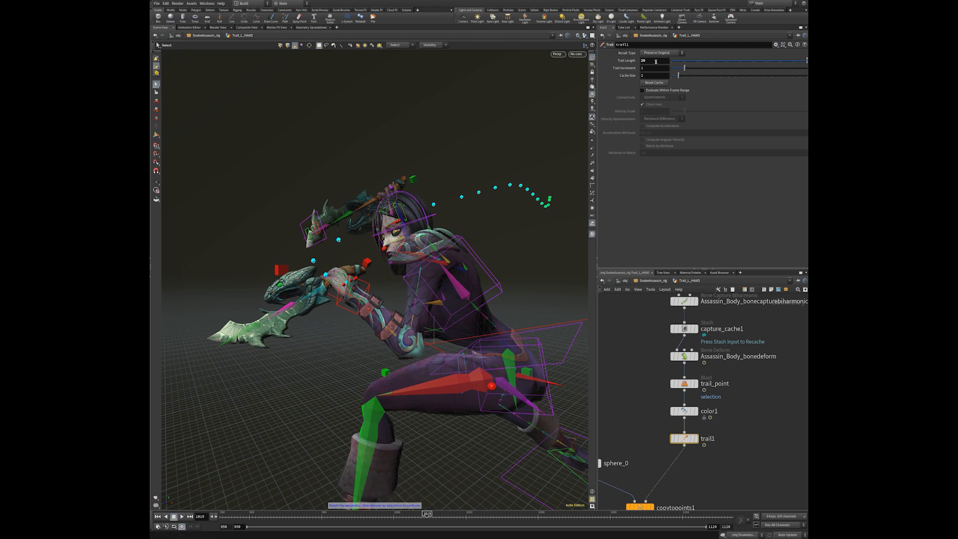
# Check the Result Type options of the trail1 node and select the sphere_0 node to show its settings
pyautogui.click(667, 54)
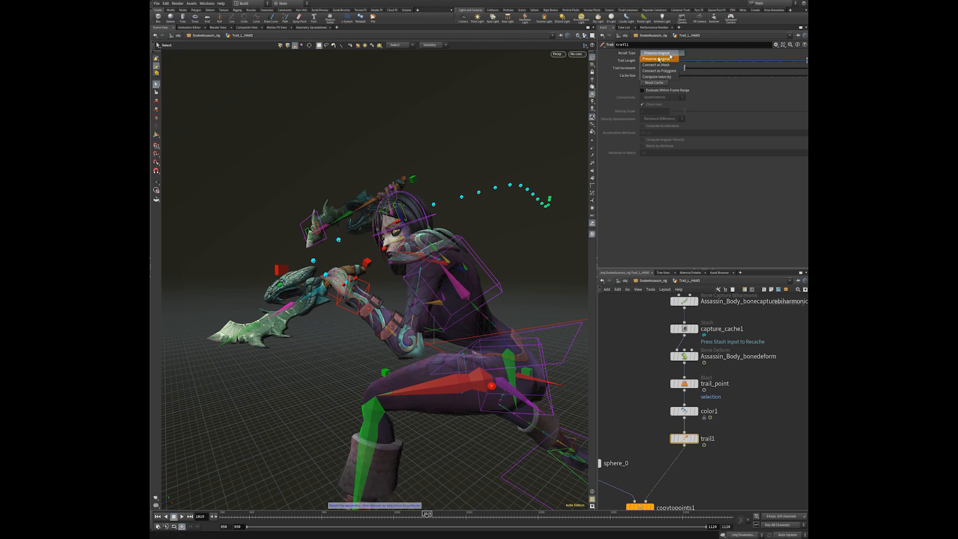
pyautogui.click(757, 450)
pyautogui.scroll(-4, 756, 350)
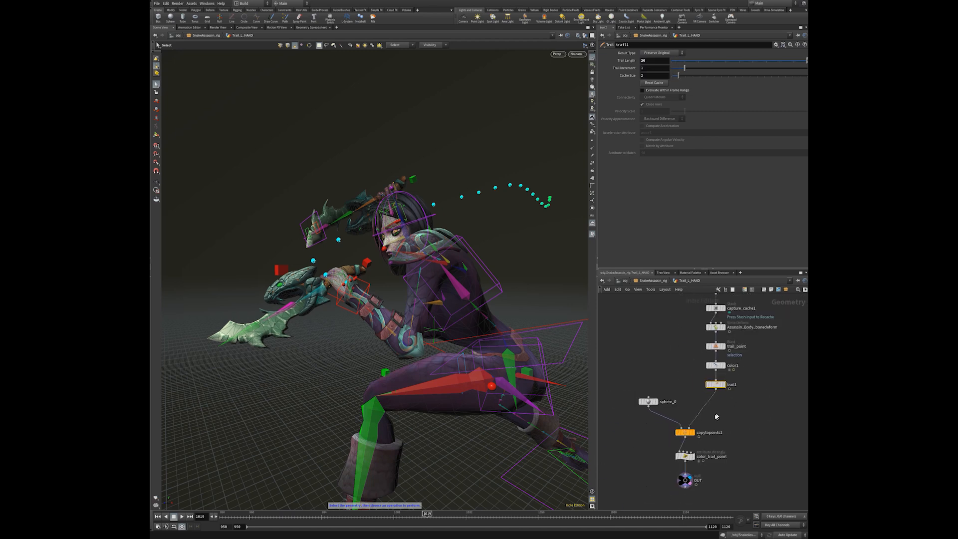
pyautogui.moveTo(626, 351); pyautogui.dragTo(672, 426)
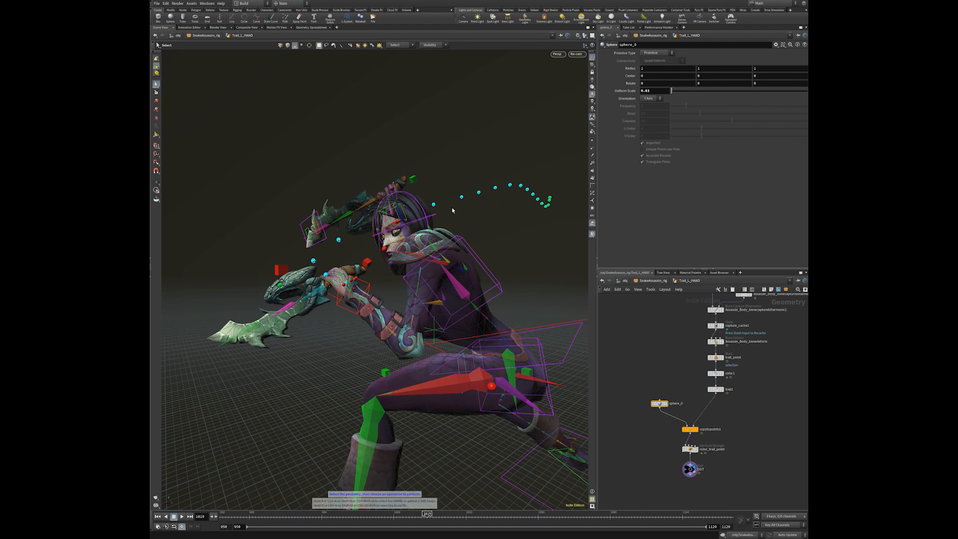
pyautogui.scroll(2, 658, 402)
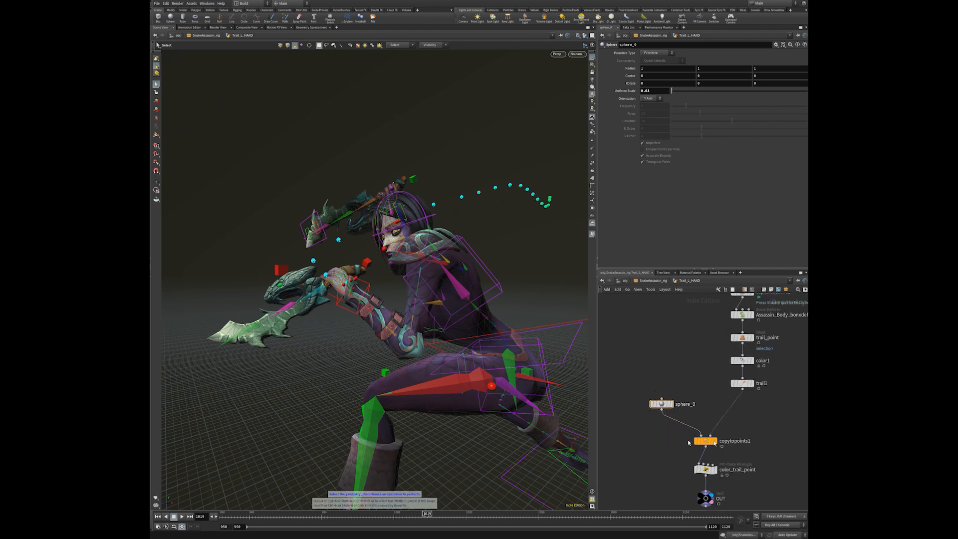
pyautogui.moveTo(763, 458); pyautogui.dragTo(690, 426)
pyautogui.moveTo(645, 329); pyautogui.dragTo(673, 427)
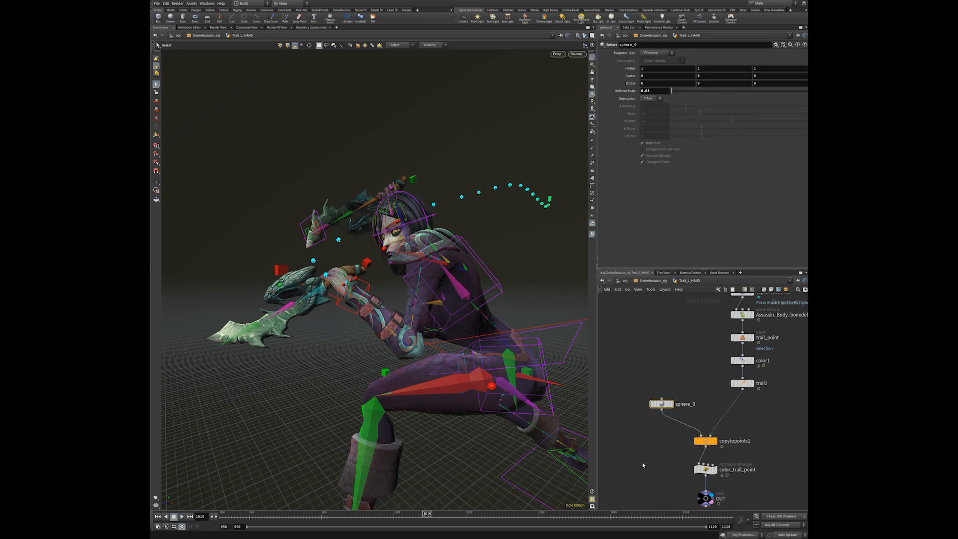
pyautogui.moveTo(644, 464); pyautogui.dragTo(625, 382, button='middle')
pyautogui.moveTo(635, 383); pyautogui.dragTo(740, 408)
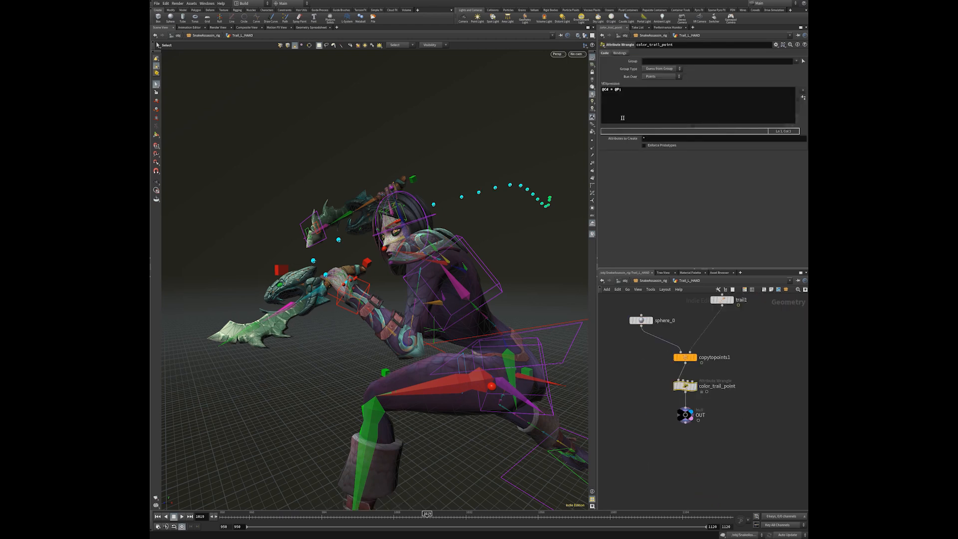
pyautogui.click(626, 90)
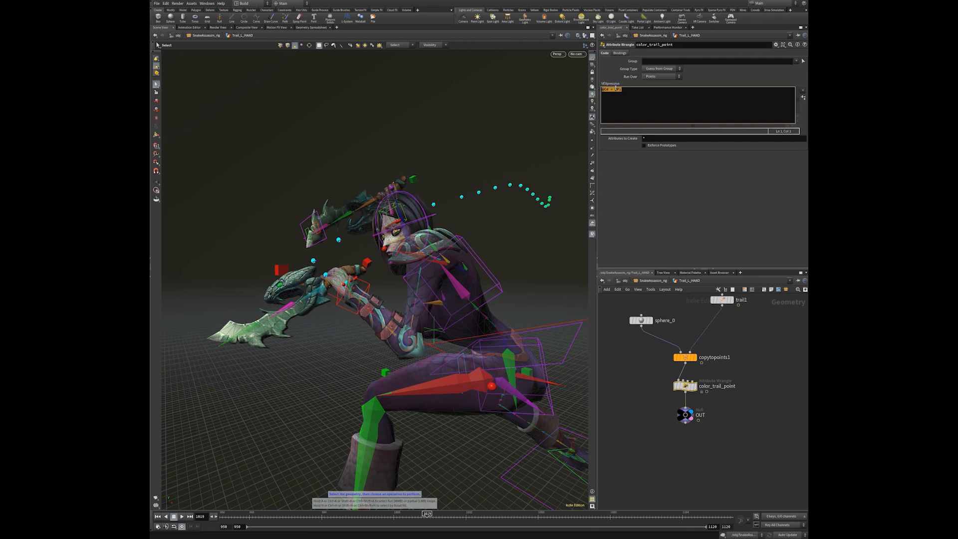
# Examine the left hand's trail point colours at frames 1042 and 1062 from nearer and wider views
pyautogui.rightClick(475, 410)
pyautogui.click(342, 398)
pyautogui.keyDown('alt'); pyautogui.moveTo(314, 388); pyautogui.dragTo(241, 374, button='right'); pyautogui.keyUp('alt')
pyautogui.keyDown('alt'); pyautogui.moveTo(242, 375); pyautogui.dragTo(314, 392); pyautogui.keyUp('alt')
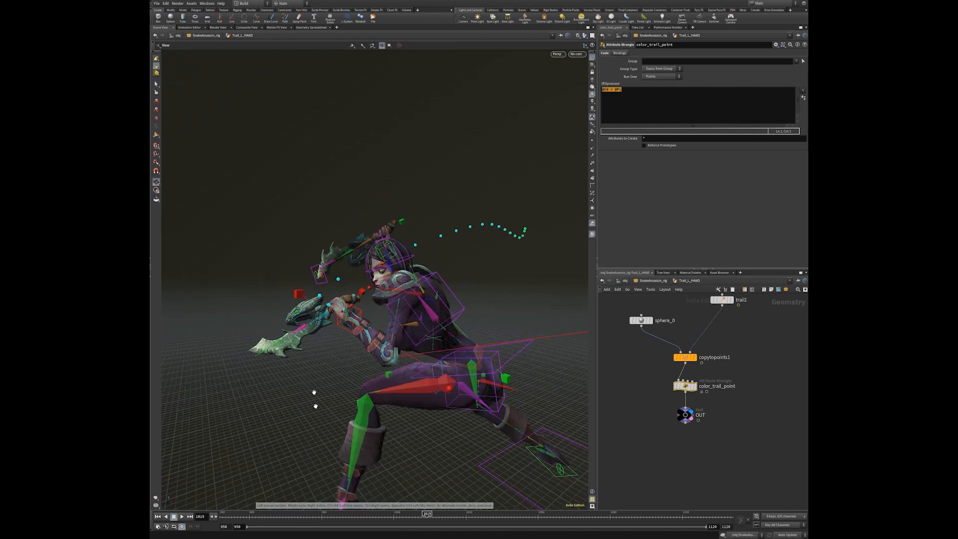
pyautogui.press('s')
pyautogui.keyDown('alt'); pyautogui.moveTo(331, 340); pyautogui.dragTo(308, 334, button='right'); pyautogui.keyUp('alt')
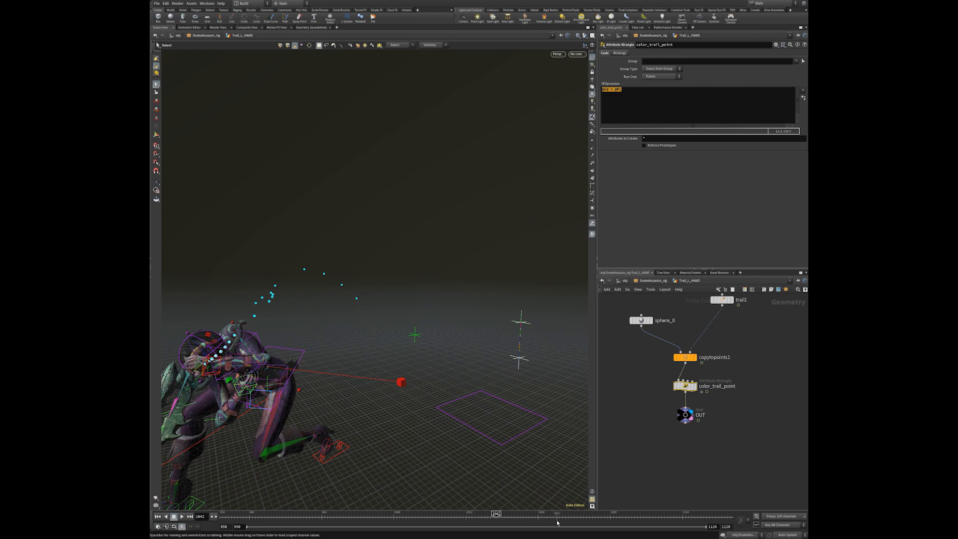
pyautogui.keyDown('alt'); pyautogui.moveTo(346, 383); pyautogui.dragTo(301, 372, button='right'); pyautogui.keyUp('alt')
pyautogui.keyDown('alt'); pyautogui.moveTo(301, 372); pyautogui.dragTo(360, 371, button='middle'); pyautogui.keyUp('alt')
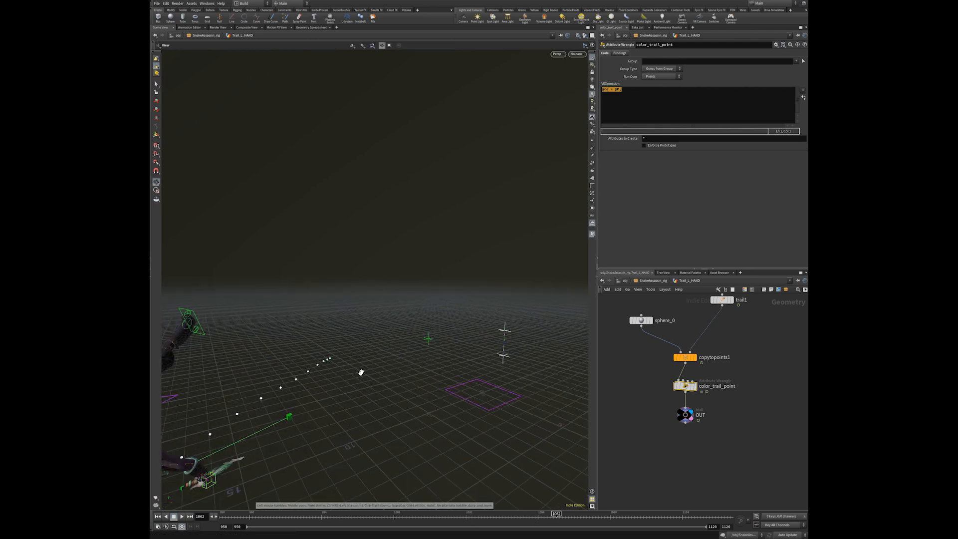
pyautogui.keyDown('alt'); pyautogui.moveTo(295, 401); pyautogui.dragTo(329, 397, button='right'); pyautogui.keyUp('alt')
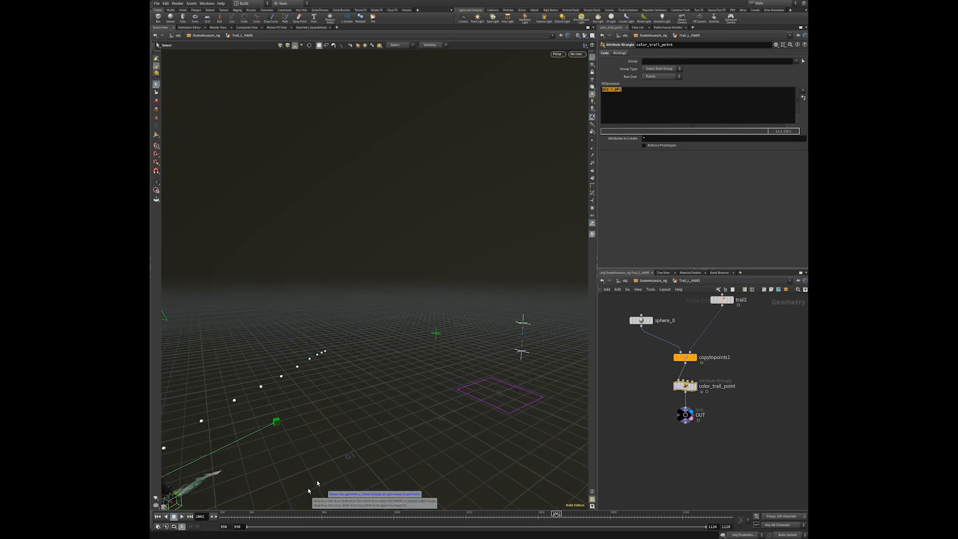
pyautogui.keyDown('alt'); pyautogui.moveTo(308, 346); pyautogui.dragTo(124, 363, button='middle'); pyautogui.keyUp('alt')
pyautogui.keyDown('alt'); pyautogui.moveTo(301, 347); pyautogui.dragTo(427, 395, button='right'); pyautogui.keyUp('alt')
# Scrub the animation from frame 972 to frame 1025 and review how the trail points follow the left hand
pyautogui.click(280, 515)
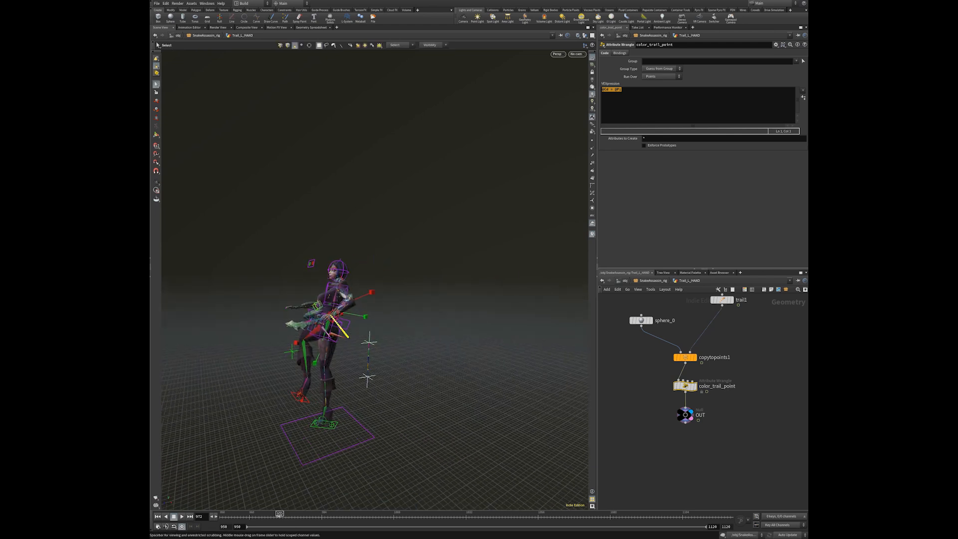
pyautogui.moveTo(302, 516); pyautogui.dragTo(352, 515)
pyautogui.press('space')
pyautogui.keyDown('alt'); pyautogui.moveTo(309, 353); pyautogui.dragTo(387, 351); pyautogui.keyUp('alt')
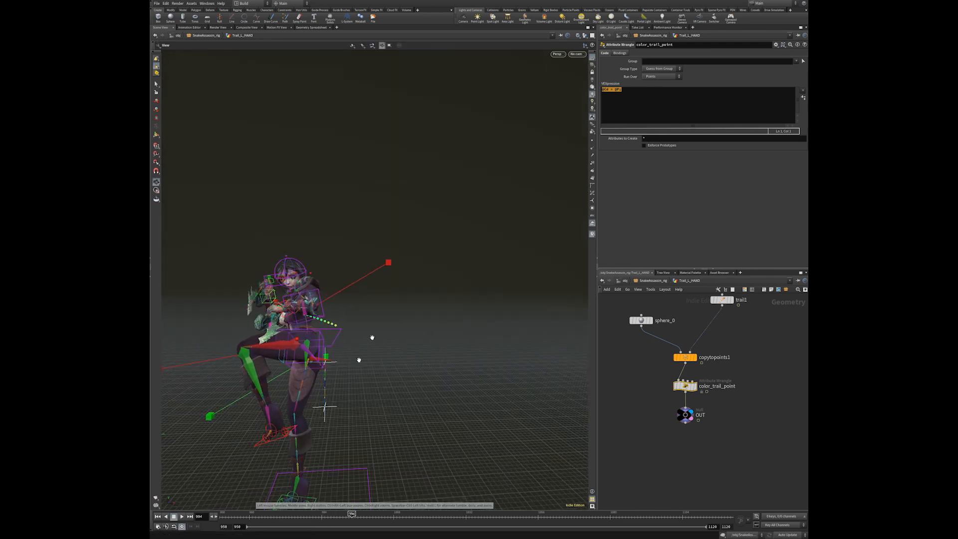
pyautogui.moveTo(375, 519); pyautogui.dragTo(405, 516)
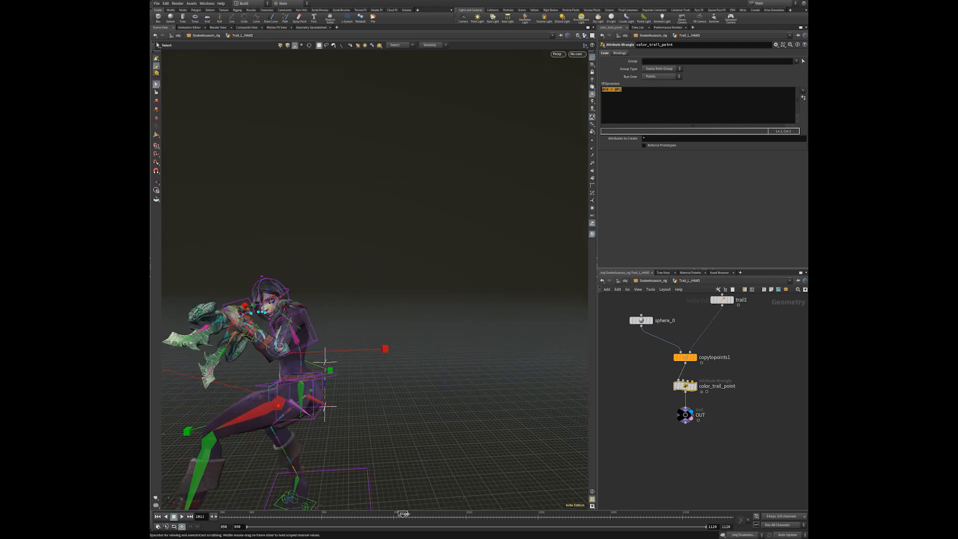
pyautogui.press('space')
pyautogui.scroll(3, 428, 417)
pyautogui.scroll(-3, 399, 393)
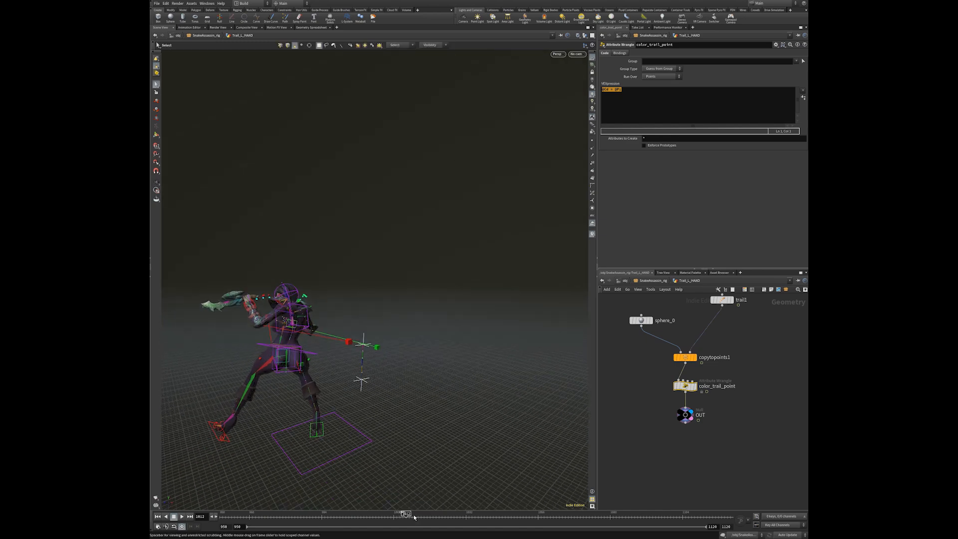
pyautogui.click(442, 514)
pyautogui.press('space')
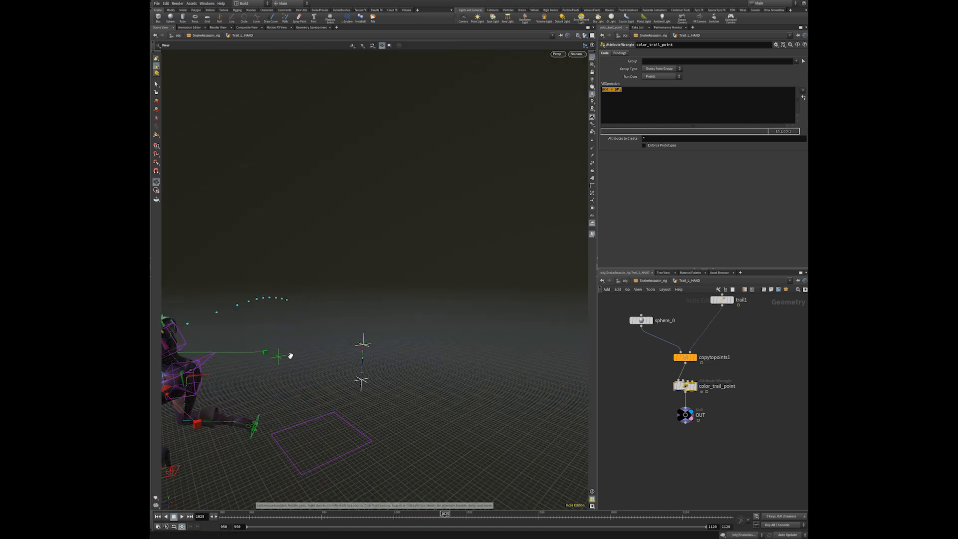
pyautogui.moveTo(289, 356); pyautogui.dragTo(514, 334)
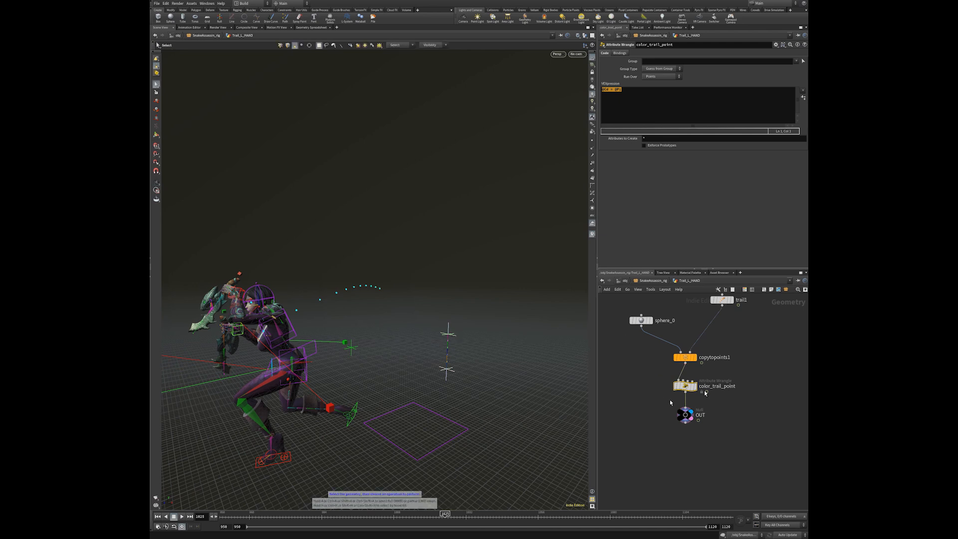
# Leave the trail network for the rig level and turn off the display of the Trail_L_HAND geometry
pyautogui.moveTo(658, 390); pyautogui.dragTo(633, 482, button='middle')
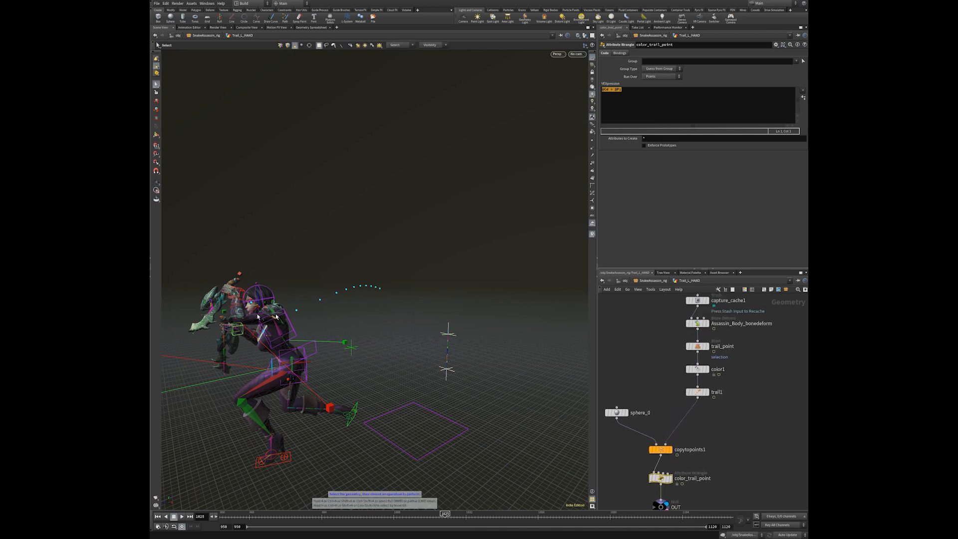
pyautogui.moveTo(606, 397); pyautogui.dragTo(626, 318, button='middle')
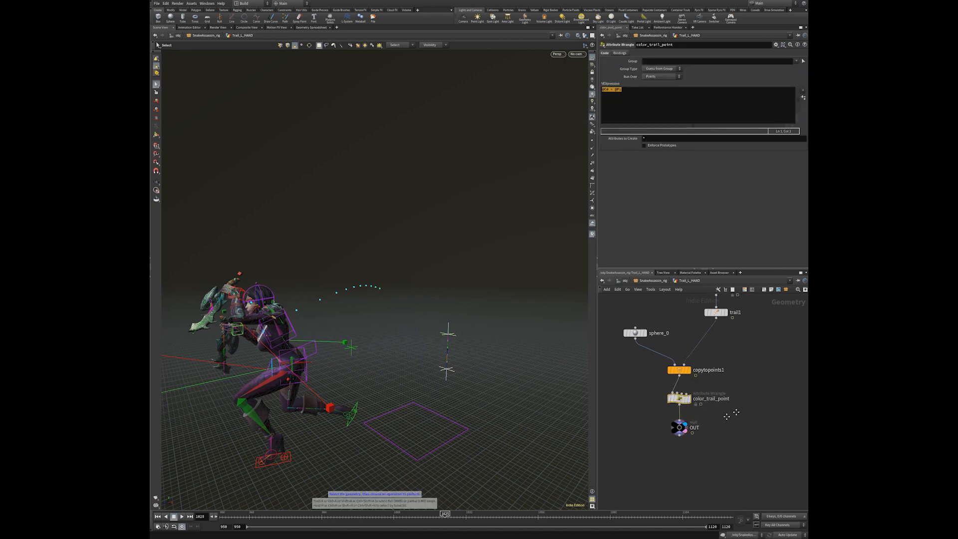
pyautogui.press('u')
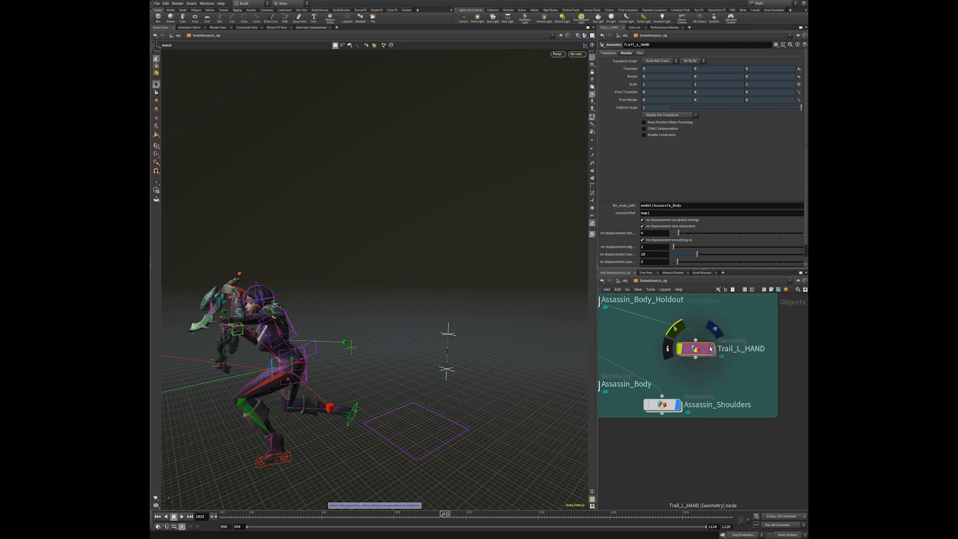
pyautogui.keyDown('alt'); pyautogui.moveTo(306, 349); pyautogui.dragTo(374, 356, button='right'); pyautogui.keyUp('alt')
pyautogui.click(711, 349)
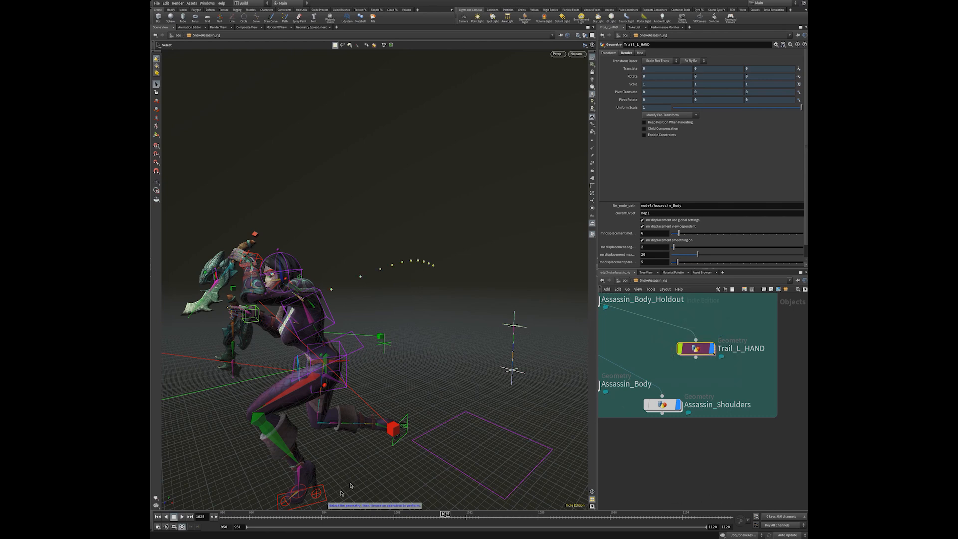
pyautogui.moveTo(458, 520); pyautogui.dragTo(427, 516)
pyautogui.click(711, 350)
pyautogui.moveTo(435, 522)
pyautogui.mouseDown()
pyautogui.moveTo(365, 520)
pyautogui.moveTo(448, 522)
pyautogui.moveTo(432, 525)
pyautogui.mouseUp()
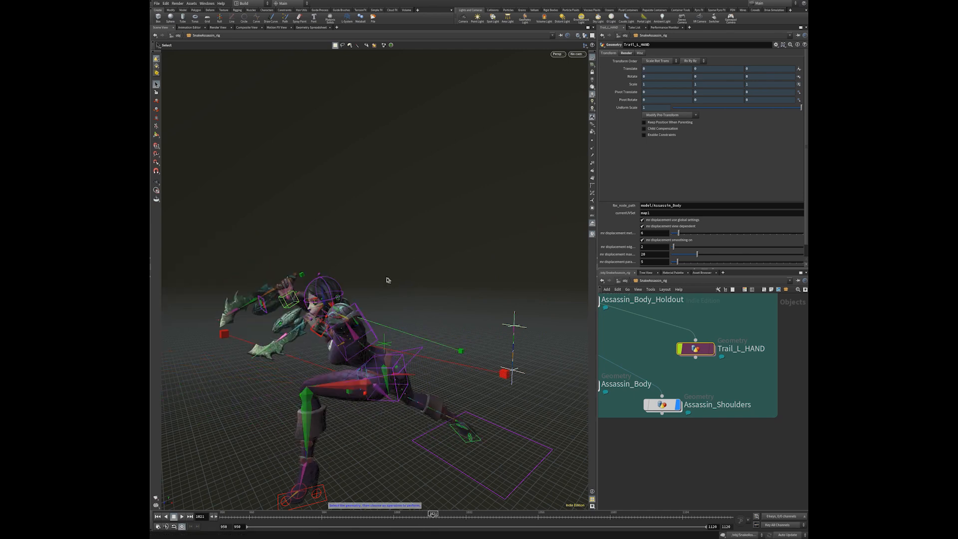
# Scrub back to frame 1019 and view the character's fighting pose from the front
pyautogui.keyDown('alt'); pyautogui.moveTo(335, 365); pyautogui.dragTo(366, 372); pyautogui.keyUp('alt')
pyautogui.click(444, 514)
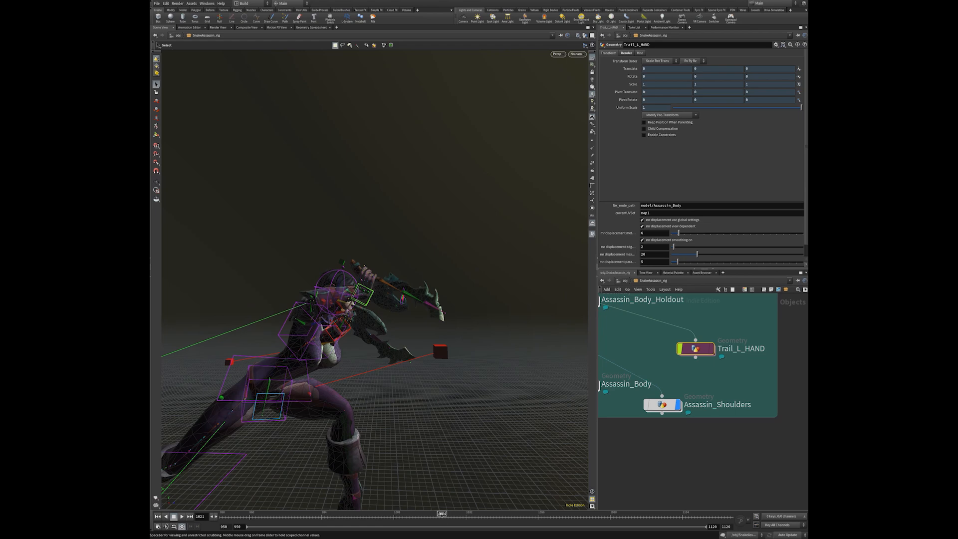
pyautogui.moveTo(444, 514); pyautogui.dragTo(426, 514)
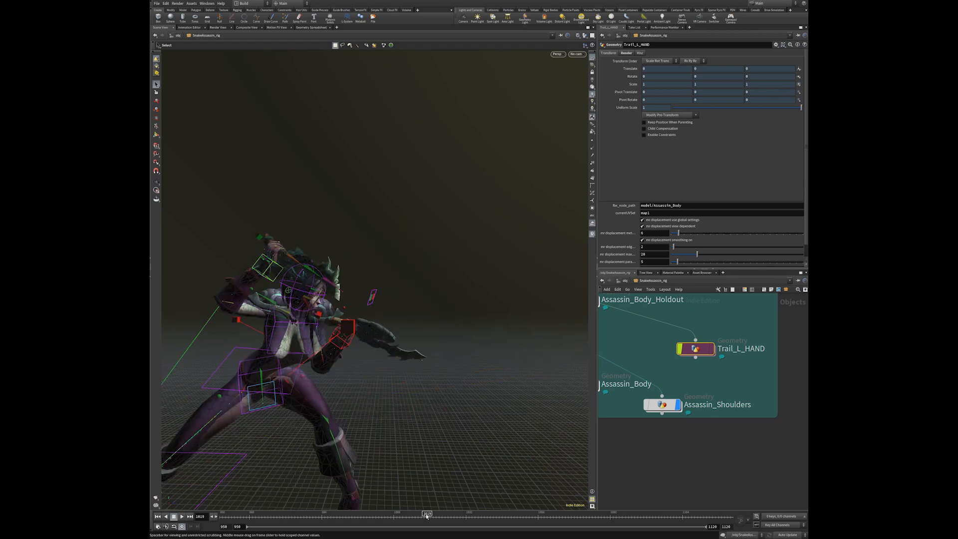
pyautogui.press('Escape')
pyautogui.scroll(-5, 389, 278)
pyautogui.moveTo(389, 278); pyautogui.dragTo(339, 339)
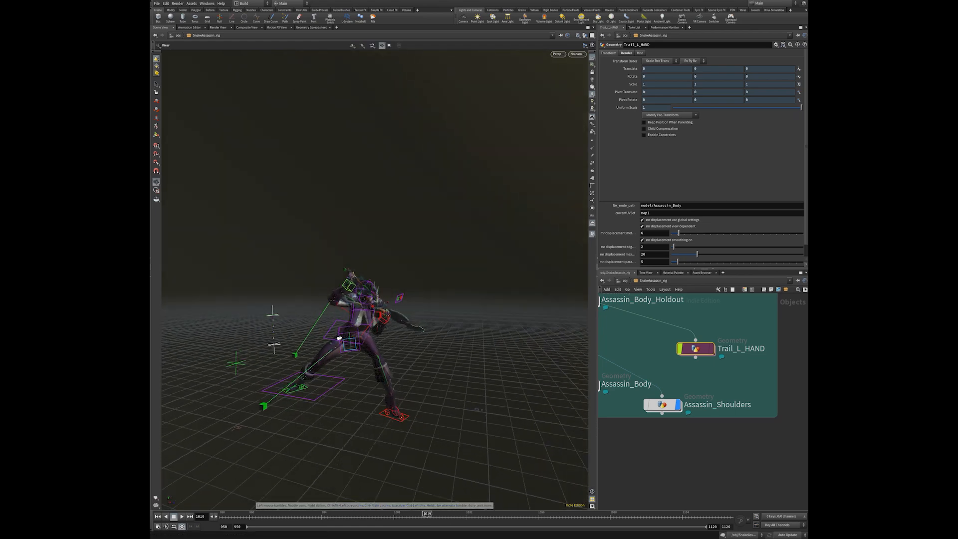
pyautogui.scroll(4, 456, 379)
pyautogui.press('s')
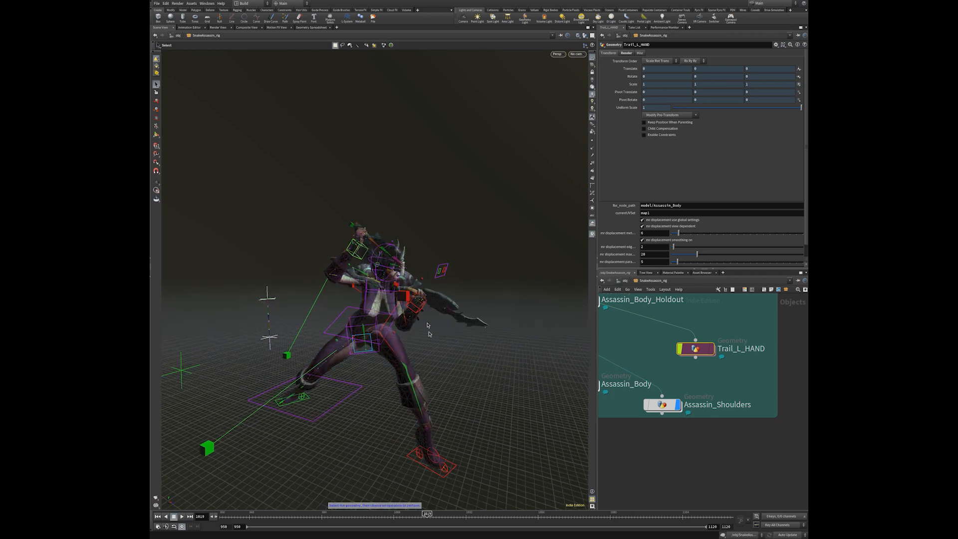
# Select the cog_anim control around the character's hips to show its keyframes on the timeline
pyautogui.click(335, 338)
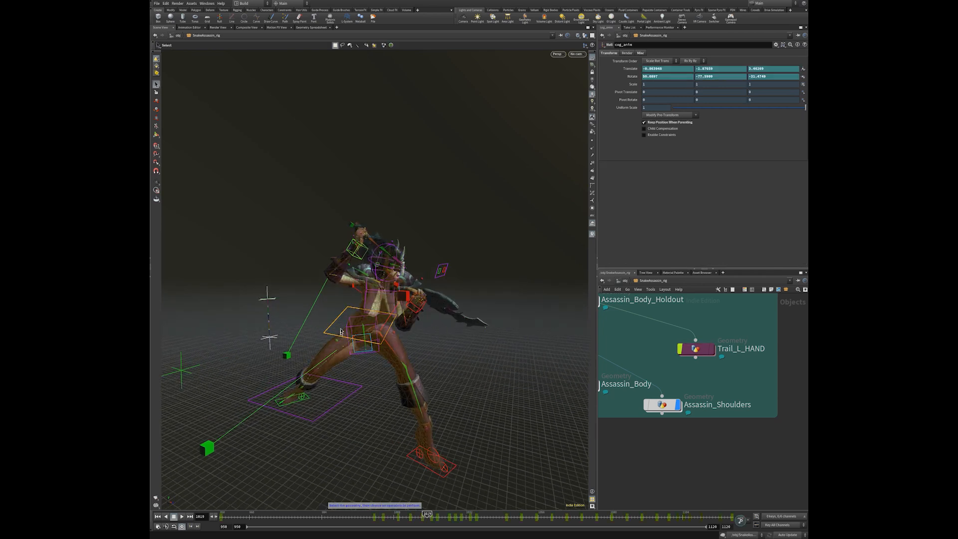
pyautogui.press('Escape')
pyautogui.scroll(3, 471, 417)
pyautogui.moveTo(471, 416); pyautogui.dragTo(434, 455)
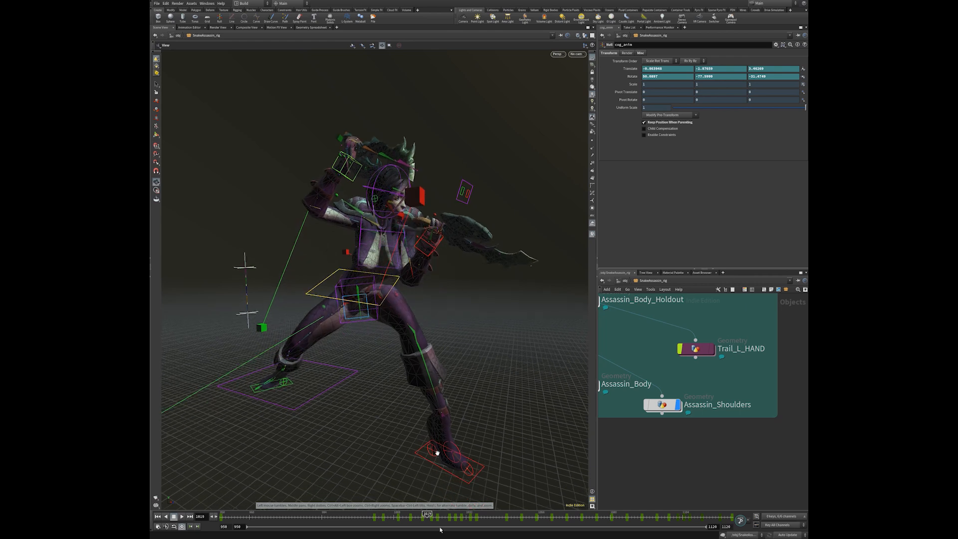
pyautogui.press('s')
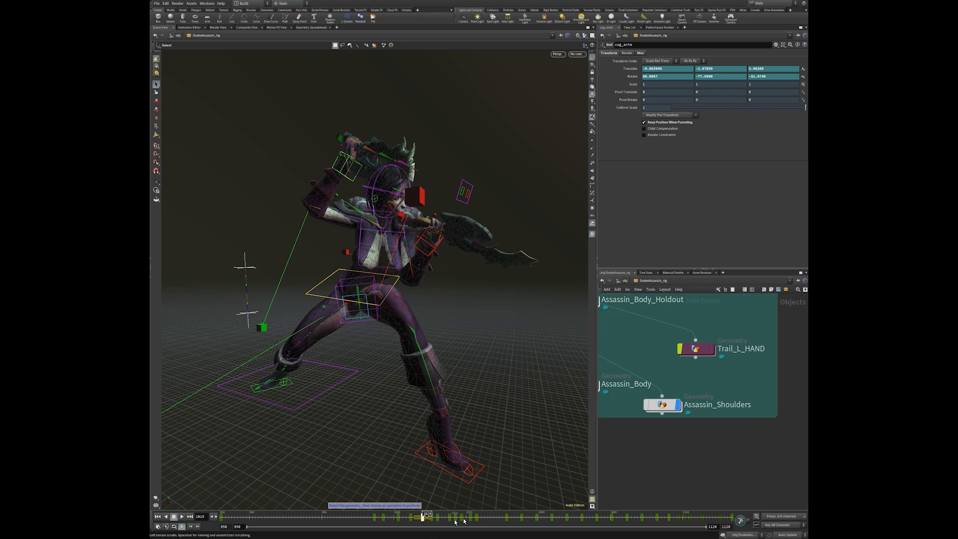
# Try pasting the cog_anim keys at frame 1041, undo the paste and return to frame 1018
pyautogui.click(495, 518)
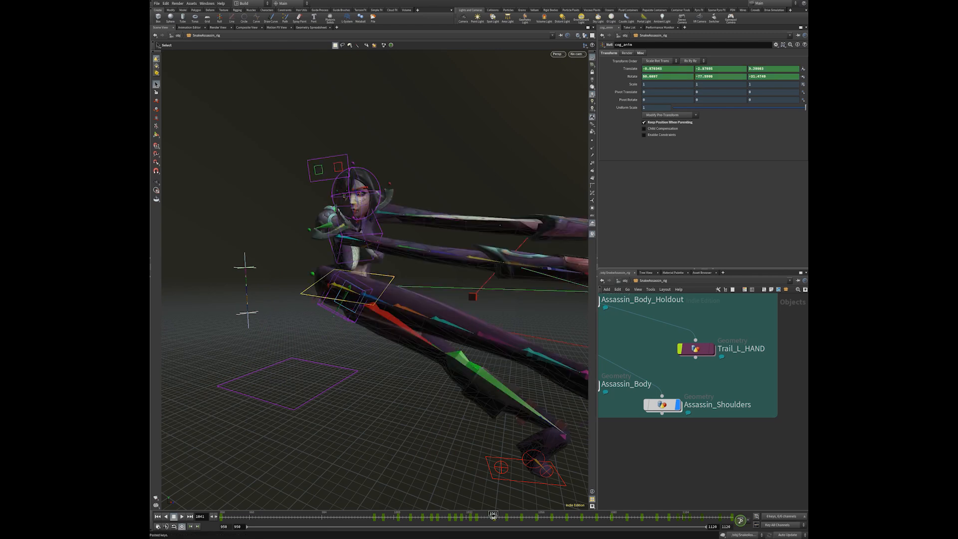
pyautogui.hotkey('ctrl', 'z')
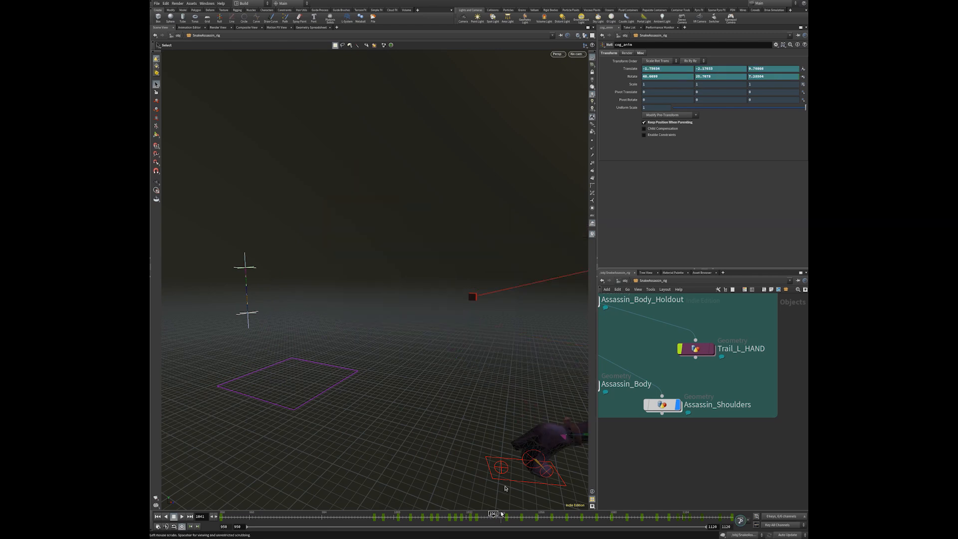
pyautogui.moveTo(438, 514)
pyautogui.mouseDown()
pyautogui.moveTo(415, 514)
pyautogui.moveTo(423, 514)
pyautogui.mouseUp()
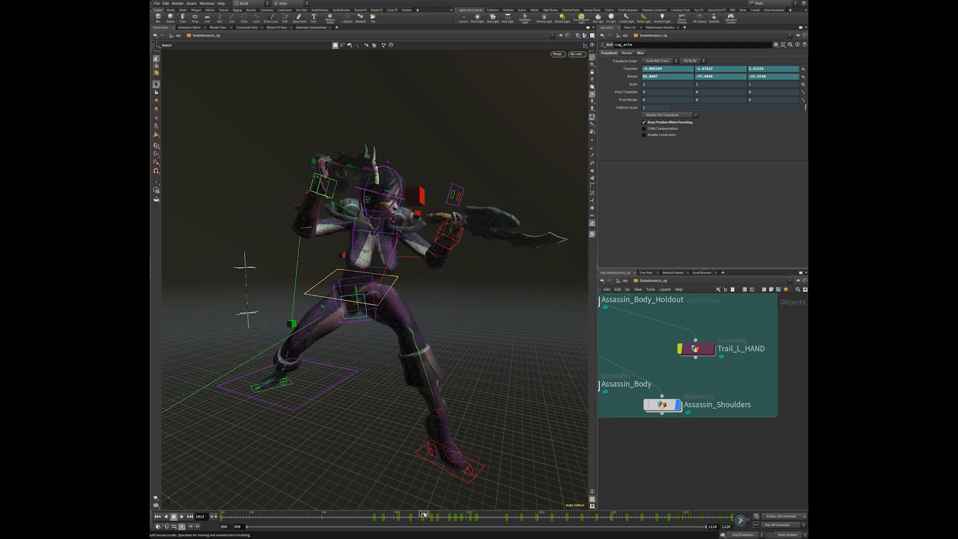
# Locate the Assassin_Hood and Assassin_Cape geometry nodes in the rig network
pyautogui.keyDown('alt'); pyautogui.moveTo(519, 273); pyautogui.dragTo(402, 286, button='right'); pyautogui.keyUp('alt')
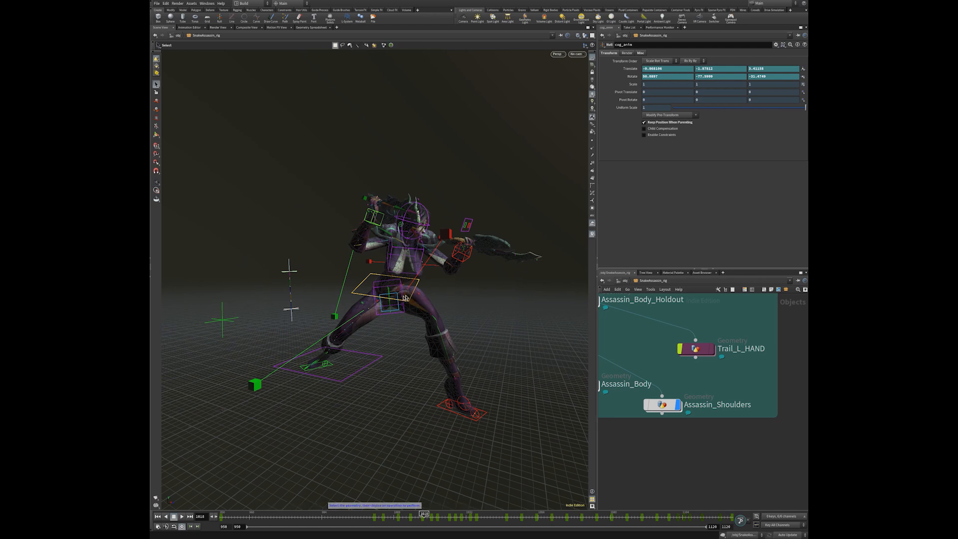
pyautogui.scroll(-5, 653, 353)
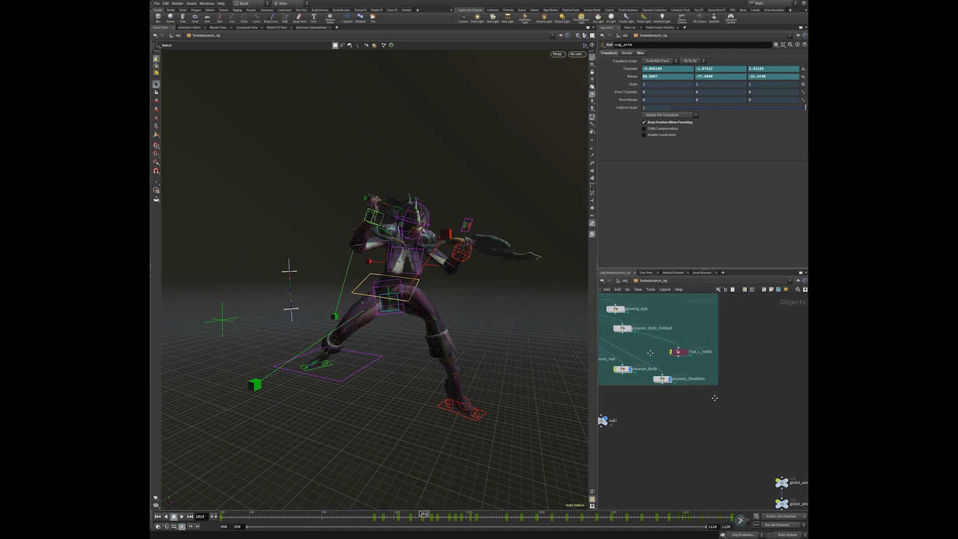
pyautogui.scroll(8, 689, 419)
pyautogui.moveTo(686, 420); pyautogui.dragTo(731, 432, button='middle')
pyautogui.moveTo(669, 393); pyautogui.dragTo(653, 375, button='middle')
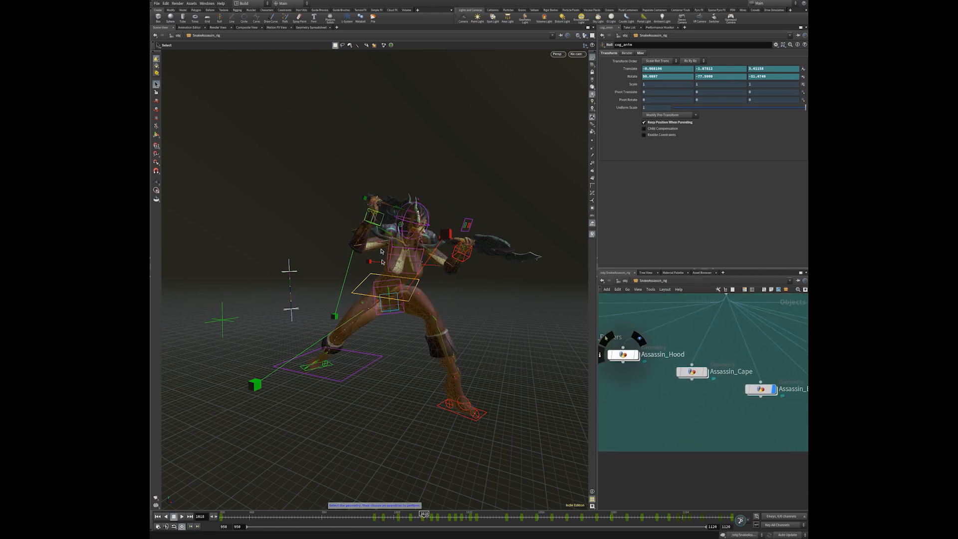
# Locate the Assassin_Cape geometry node in the rig network and open its internal network
pyautogui.moveTo(752, 426); pyautogui.dragTo(680, 395, button='middle')
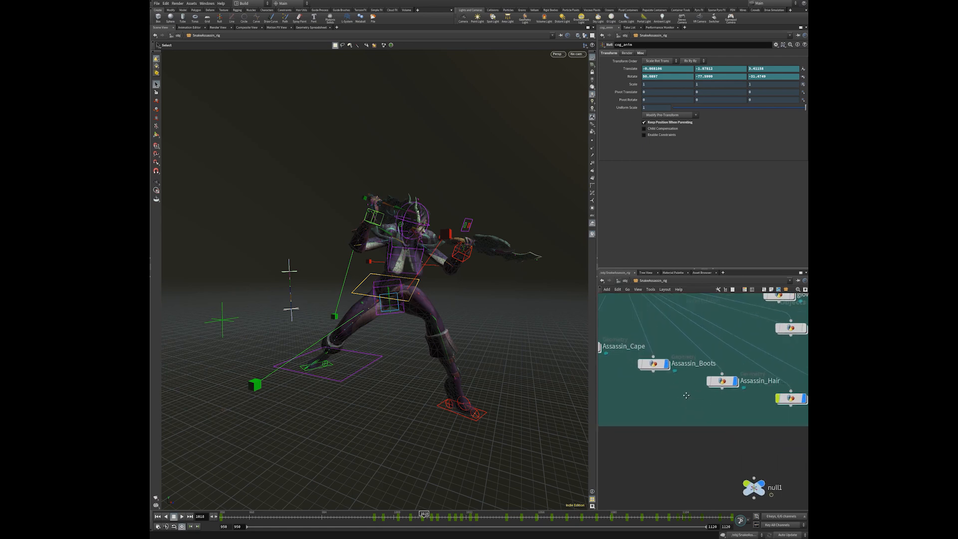
pyautogui.moveTo(682, 404); pyautogui.dragTo(730, 410, button='middle')
pyautogui.moveTo(667, 399); pyautogui.dragTo(677, 393, button='middle')
pyautogui.scroll(-3, 677, 392)
pyautogui.scroll(3, 664, 374)
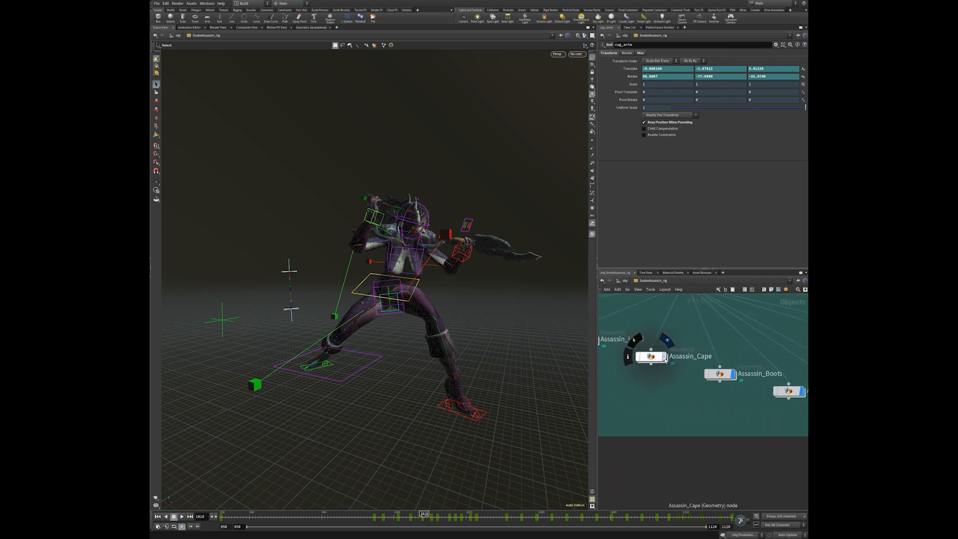
pyautogui.doubleClick(650, 357)
# Go back to frame 957 and view the standing character from the side
pyautogui.keyDown('alt'); pyautogui.moveTo(388, 320); pyautogui.dragTo(240, 514); pyautogui.keyUp('alt')
pyautogui.click(224, 514)
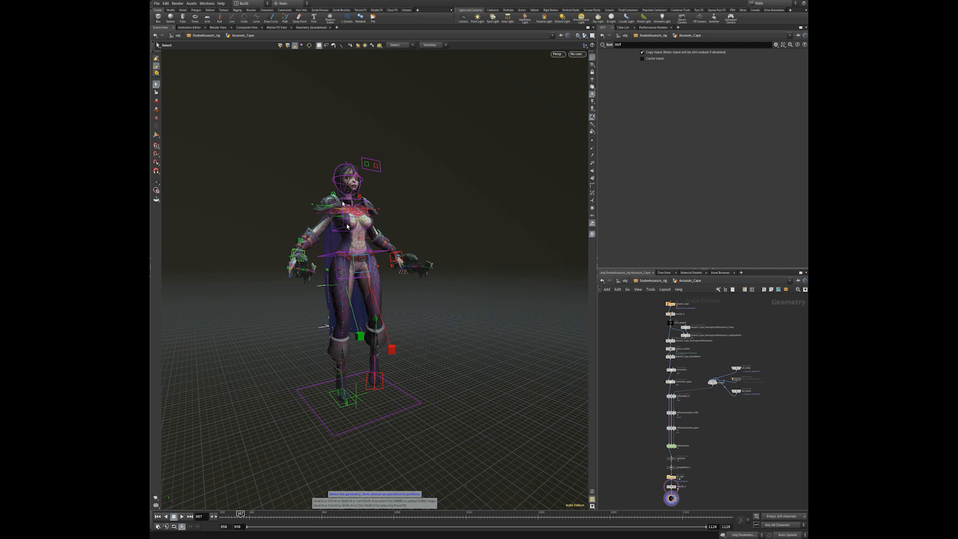
pyautogui.keyDown('alt'); pyautogui.moveTo(337, 264); pyautogui.dragTo(366, 246); pyautogui.keyUp('alt')
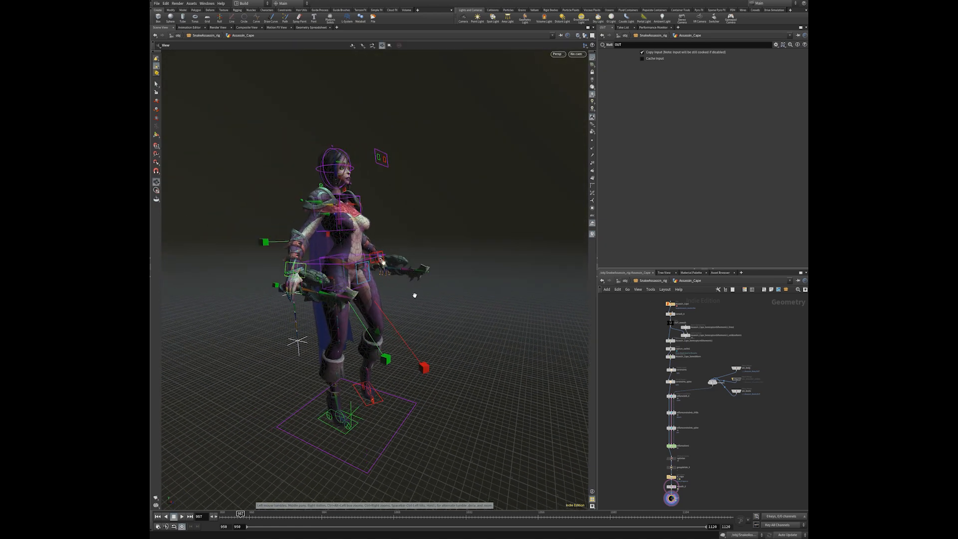
# Examine the cape network from the Assassin_Cape file node through remesh, bone capture, capture cache and bone deform
pyautogui.scroll(5, 677, 412)
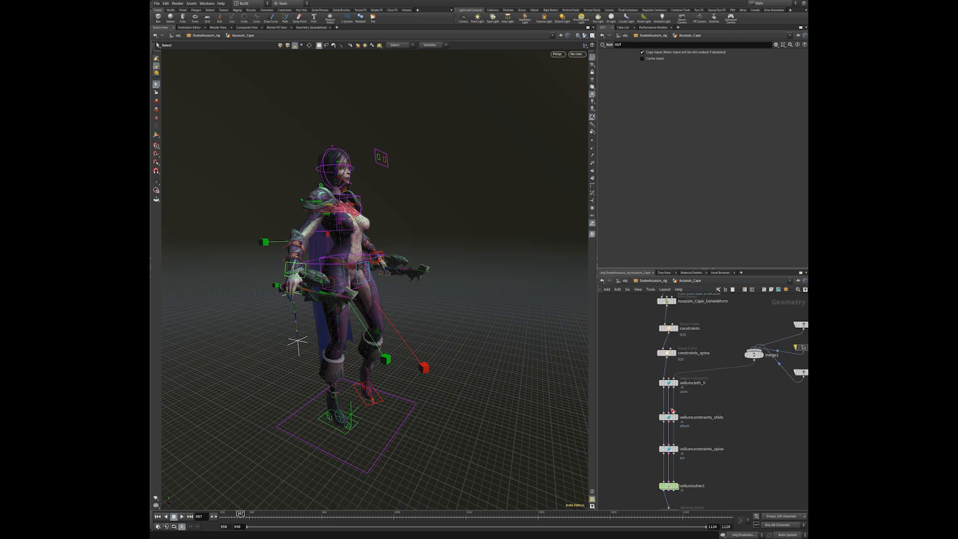
pyautogui.moveTo(649, 378); pyautogui.dragTo(635, 432, button='middle')
pyautogui.moveTo(640, 358); pyautogui.dragTo(641, 447, button='middle')
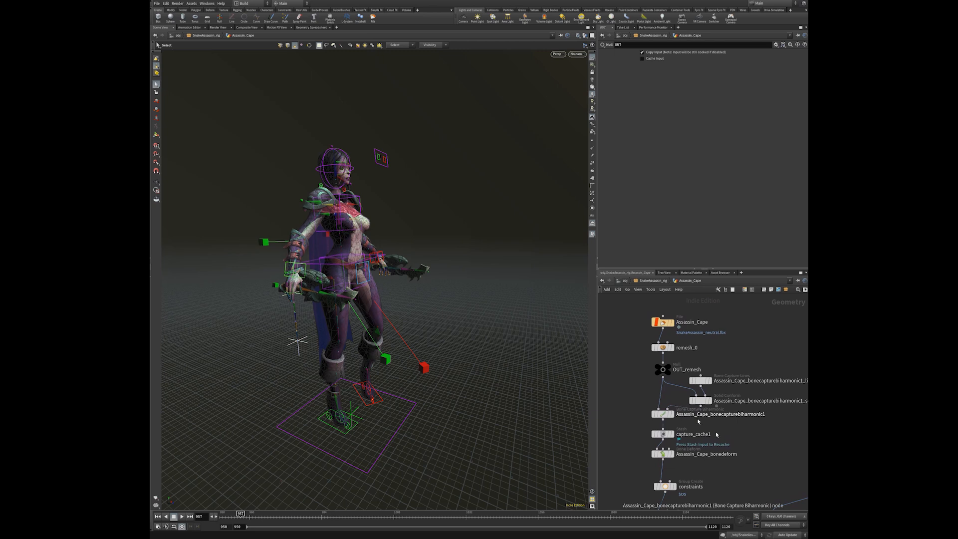
pyautogui.moveTo(718, 436); pyautogui.dragTo(717, 358, button='middle')
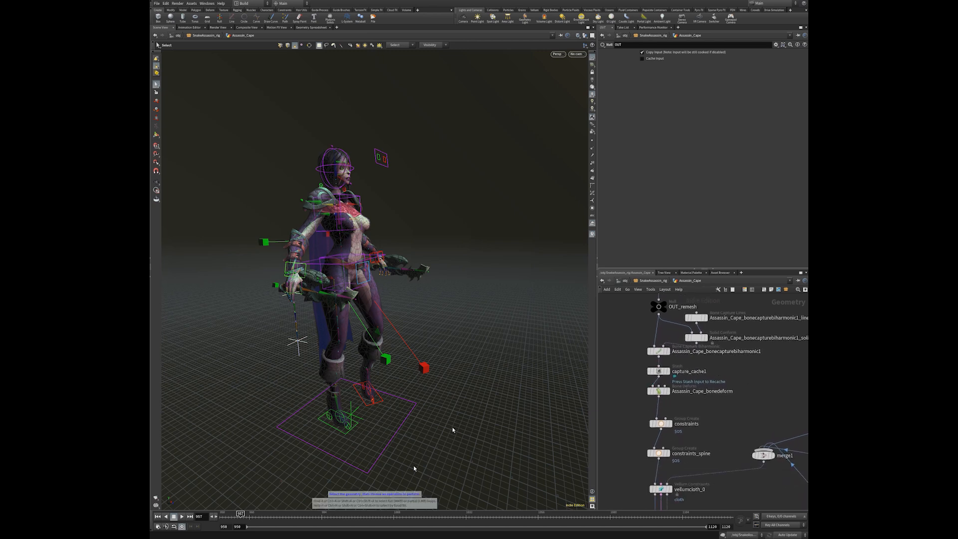
# Play and scrub through the animation up to the crouching pose to view the cape's motion from the side
pyautogui.moveTo(276, 516); pyautogui.dragTo(450, 514)
pyautogui.press('space')
pyautogui.moveTo(459, 278); pyautogui.dragTo(439, 394)
pyautogui.moveTo(490, 517); pyautogui.dragTo(511, 514)
pyautogui.press('space')
pyautogui.moveTo(525, 454); pyautogui.dragTo(479, 449)
pyautogui.click(537, 514)
pyautogui.moveTo(544, 521); pyautogui.dragTo(491, 518)
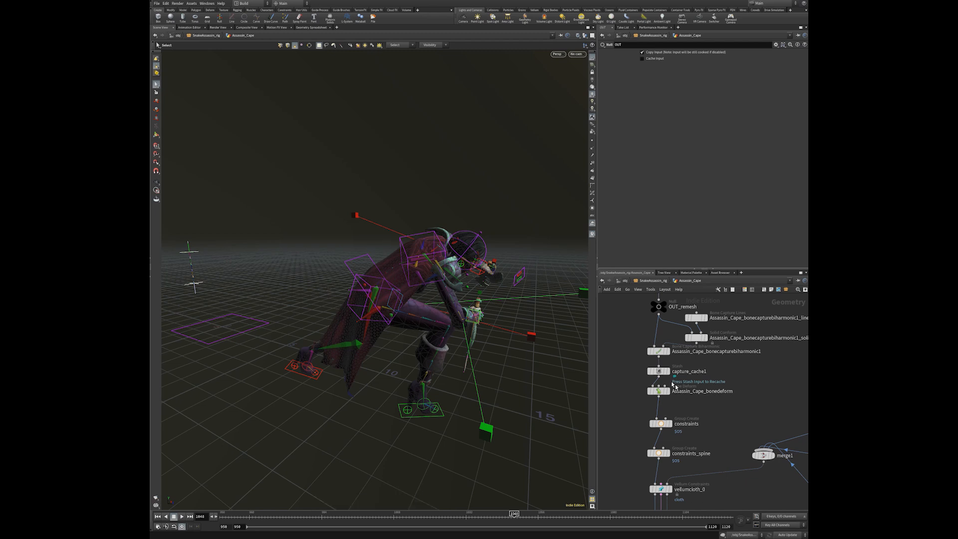
# Select the constraints Group Create node in the cape network and make it the displayed node
pyautogui.scroll(-3, 630, 379)
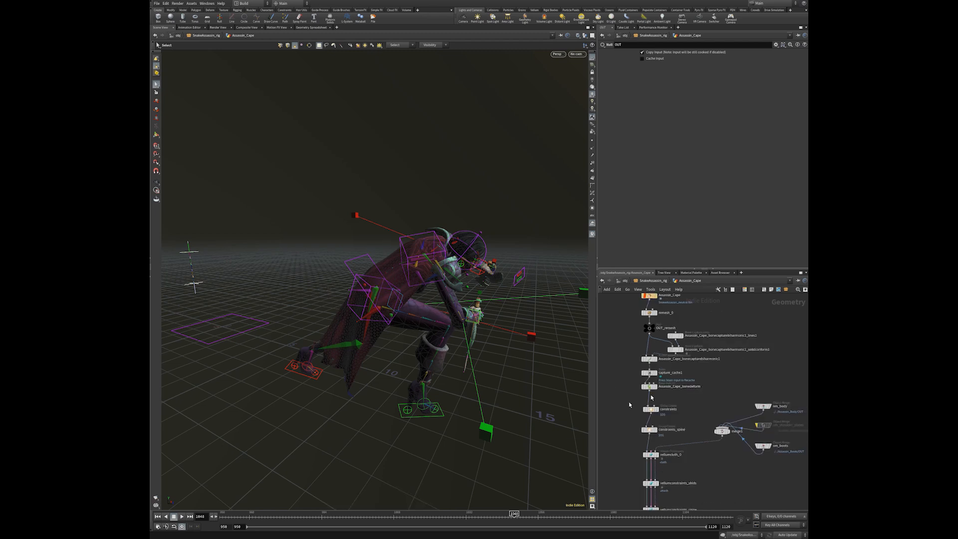
pyautogui.moveTo(622, 407); pyautogui.dragTo(636, 398, button='middle')
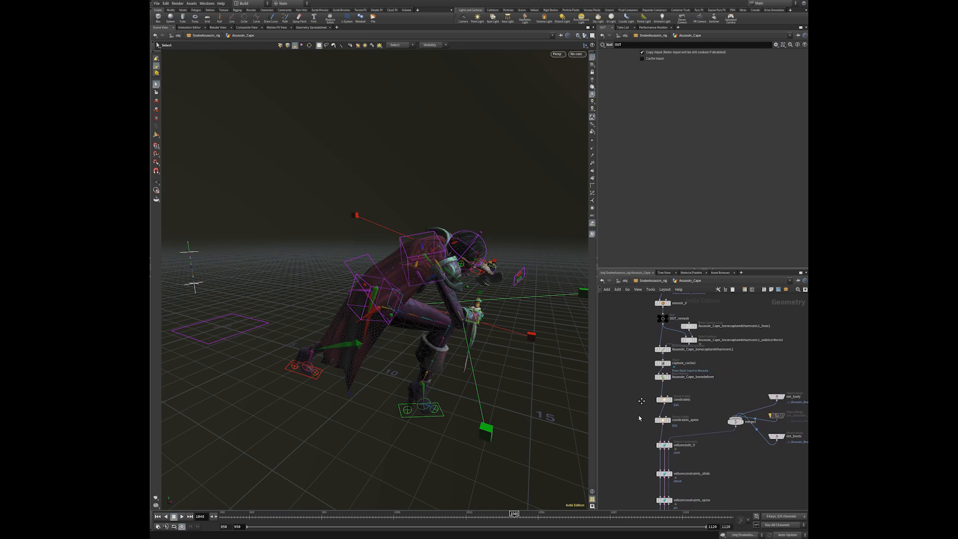
pyautogui.scroll(5, 648, 387)
pyautogui.click(684, 362)
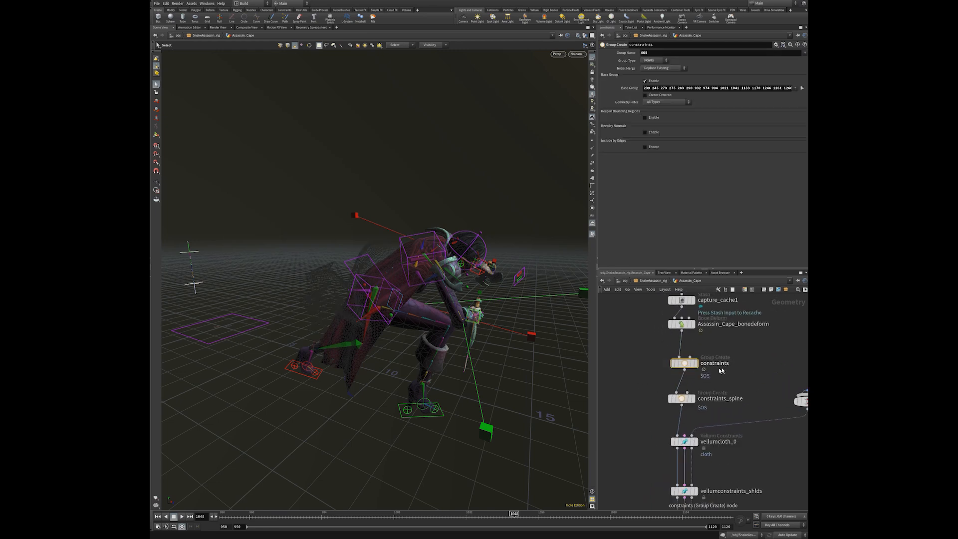
pyautogui.click(696, 363)
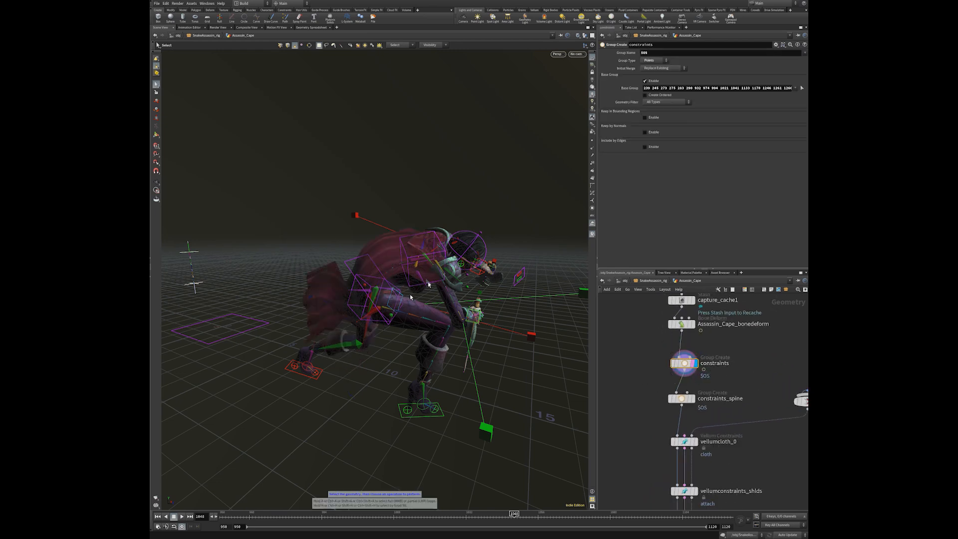
# Inspect the settings of the constraints_spine group node and the om_boots Object Merge node
pyautogui.click(681, 398)
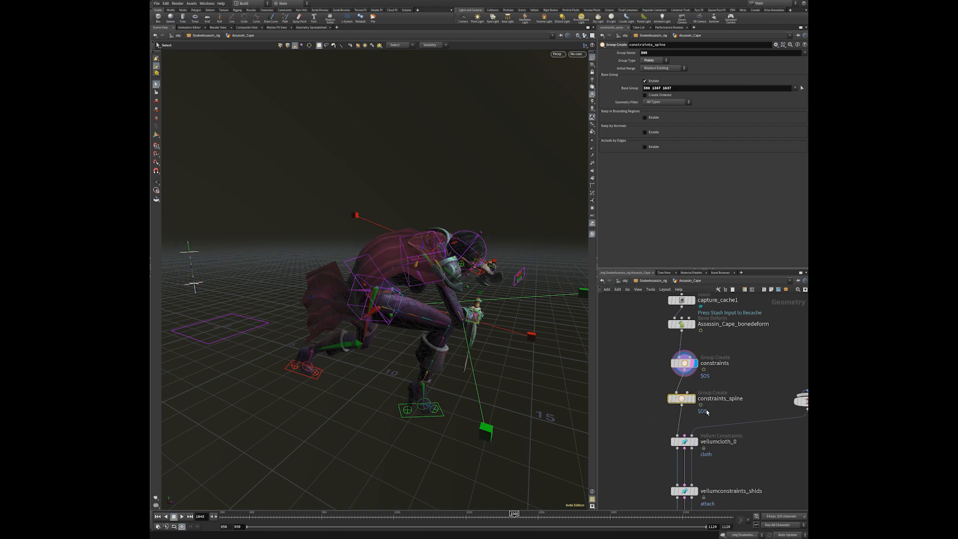
pyautogui.scroll(-3, 707, 412)
pyautogui.scroll(3, 719, 444)
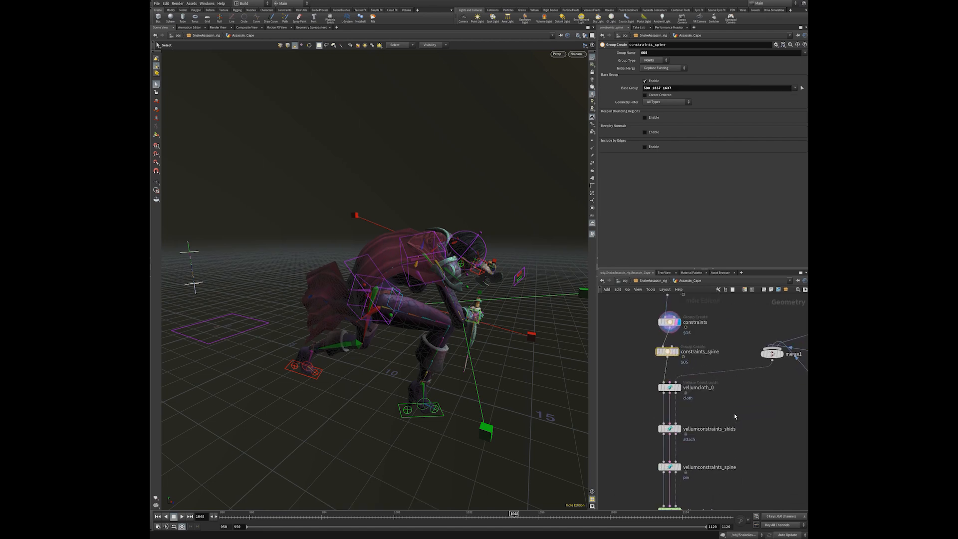
pyautogui.scroll(-3, 703, 437)
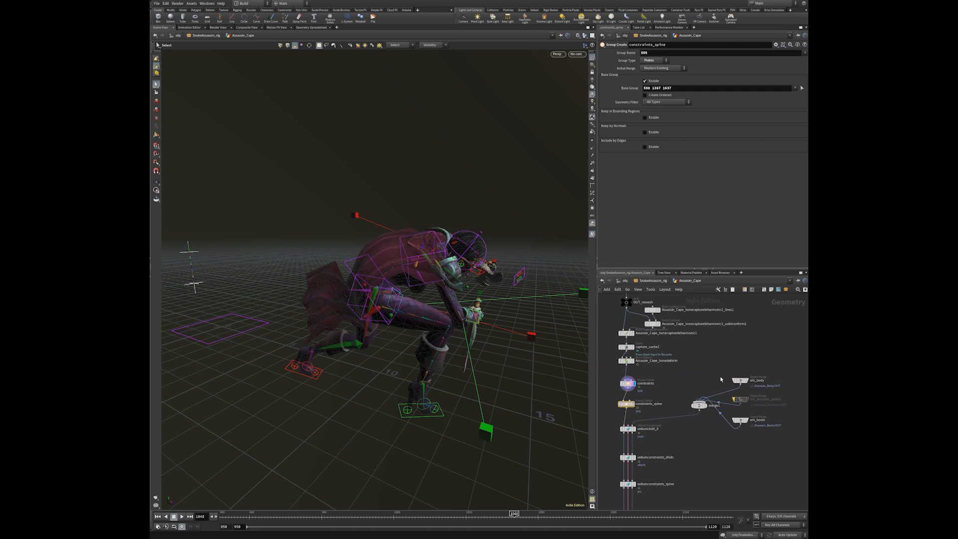
pyautogui.click(740, 421)
# Inspect the Vellum settings of the vellumcloth_0 node and the vellumconstraints_shlds attach node
pyautogui.scroll(5, 675, 394)
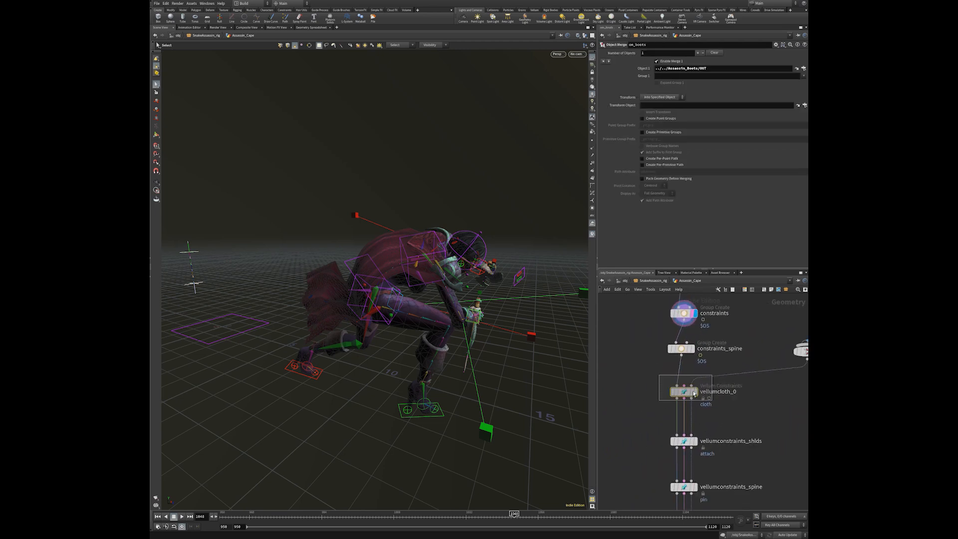
pyautogui.click(676, 393)
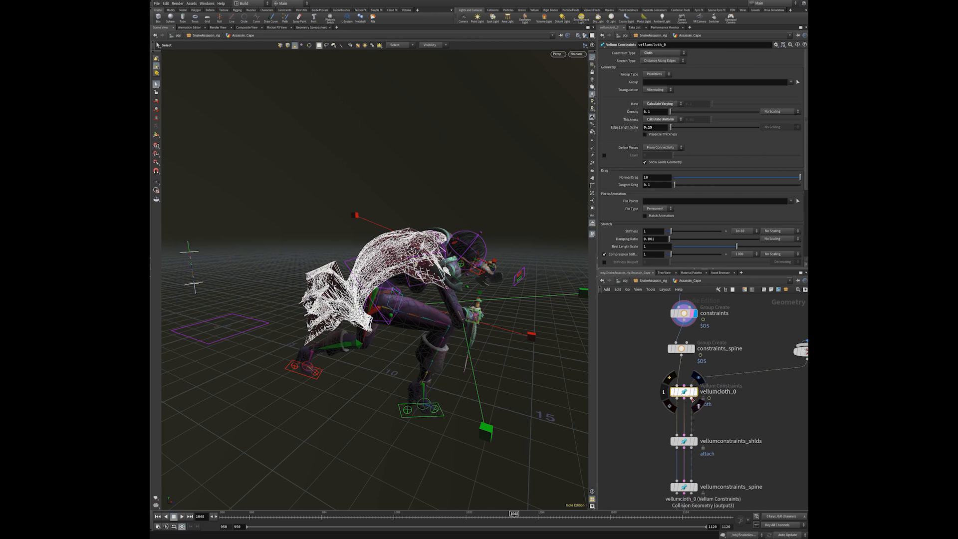
pyautogui.moveTo(637, 422); pyautogui.dragTo(631, 351, button='middle')
pyautogui.moveTo(631, 352); pyautogui.dragTo(724, 399)
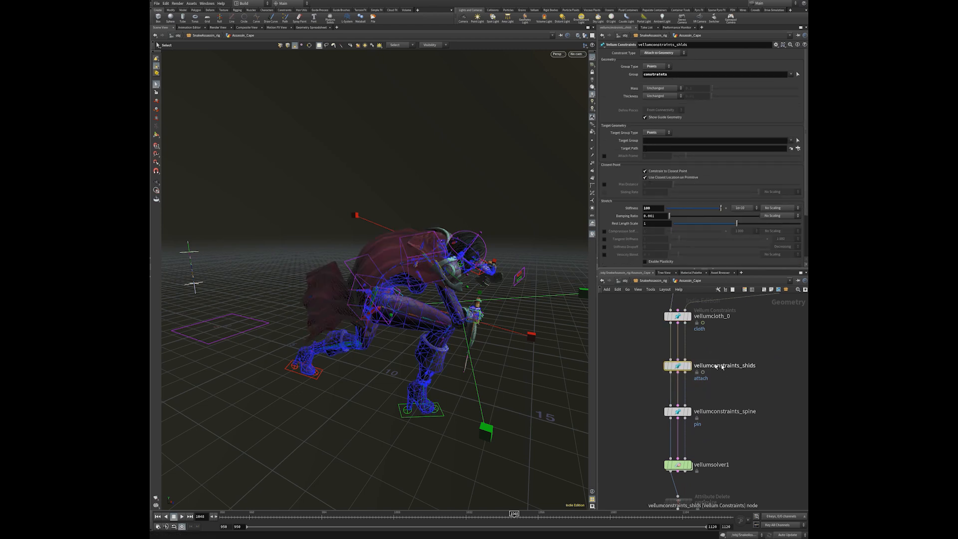
pyautogui.moveTo(705, 339); pyautogui.dragTo(703, 342, button='middle')
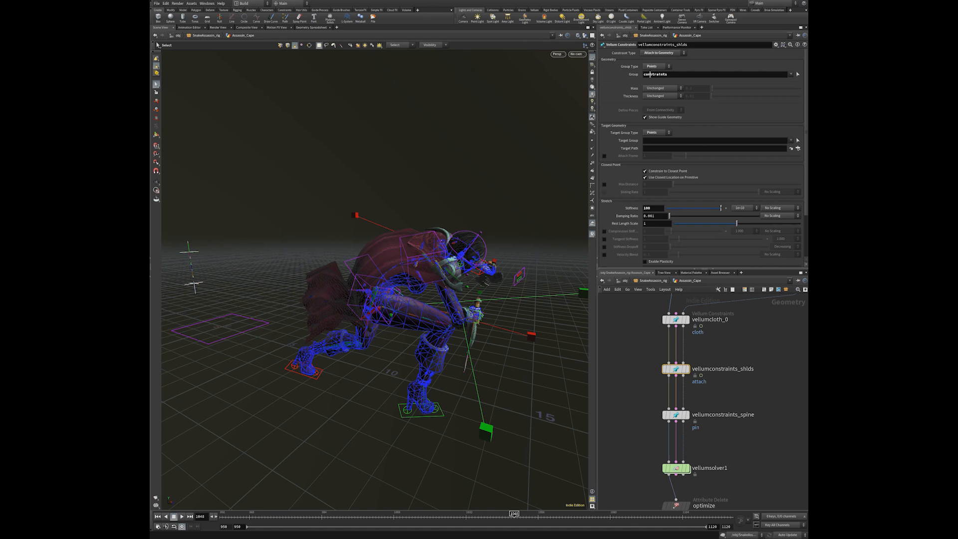
# Return to frame 951 and make vellumconstraints_shlds the displayed node
pyautogui.click(223, 515)
pyautogui.press('Escape')
pyautogui.moveTo(284, 333); pyautogui.dragTo(580, 459)
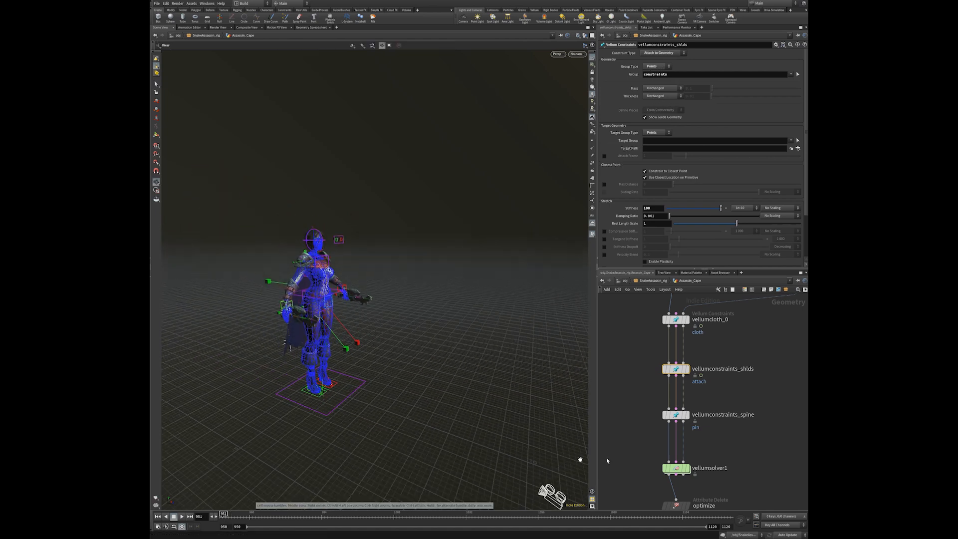
pyautogui.moveTo(686, 370)
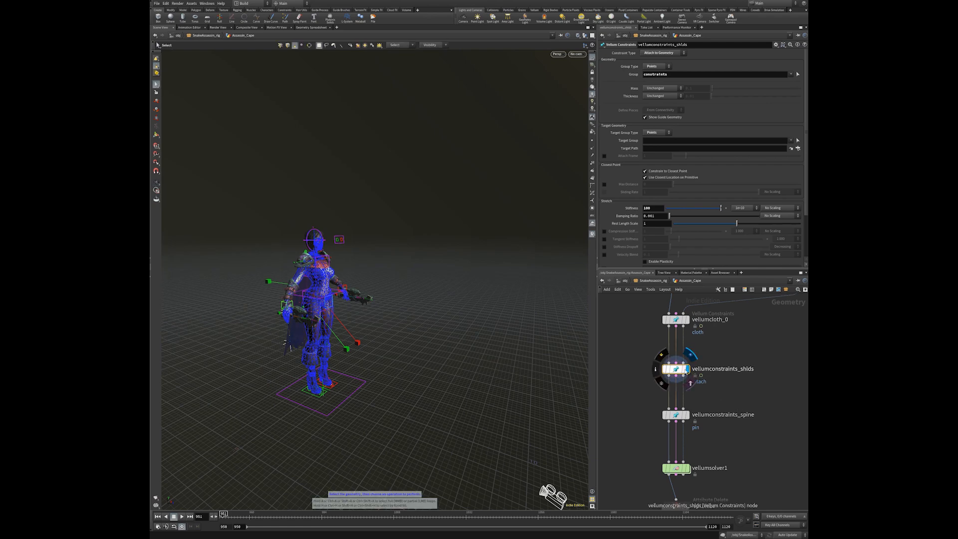
# Examine the character's shoulders and collar up close, where the cape attaches to the collision geometry
pyautogui.press('Escape')
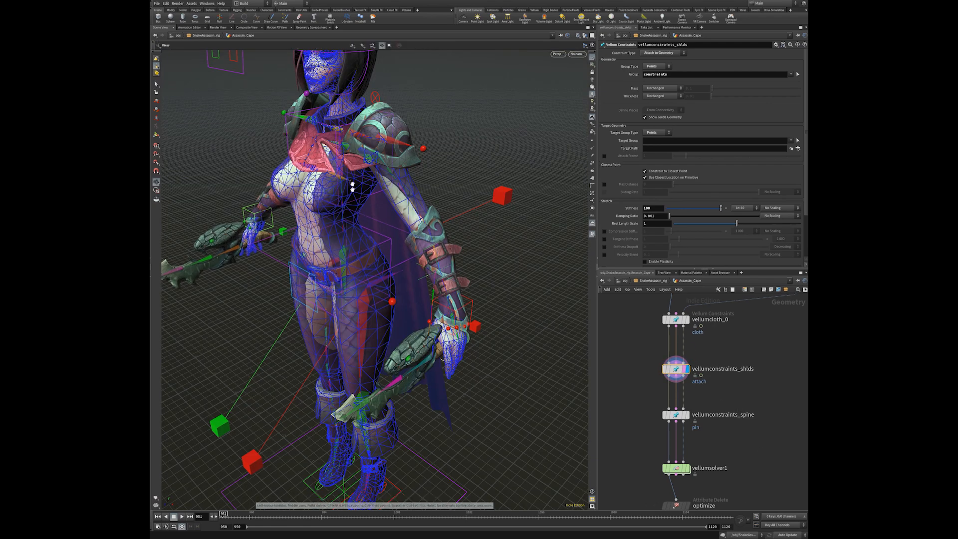
pyautogui.keyDown('alt'); pyautogui.moveTo(352, 188); pyautogui.dragTo(367, 360, button='middle'); pyautogui.keyUp('alt')
pyautogui.keyDown('alt'); pyautogui.moveTo(367, 360); pyautogui.dragTo(462, 327); pyautogui.keyUp('alt')
pyautogui.keyDown('alt'); pyautogui.moveTo(461, 326); pyautogui.dragTo(473, 385, button='right'); pyautogui.keyUp('alt')
pyautogui.keyDown('alt'); pyautogui.moveTo(473, 384); pyautogui.dragTo(460, 329, button='middle'); pyautogui.keyUp('alt')
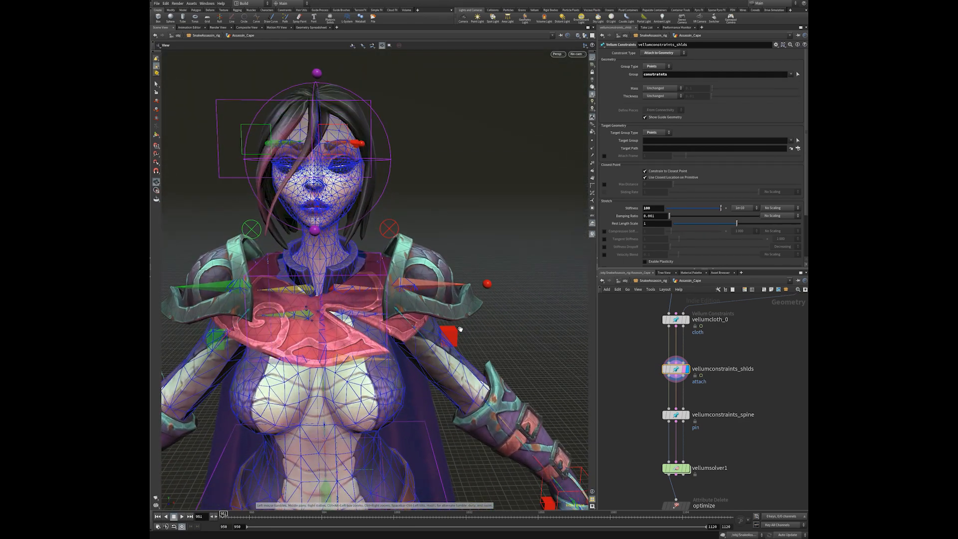
pyautogui.keyDown('alt'); pyautogui.moveTo(460, 328); pyautogui.dragTo(419, 325); pyautogui.keyUp('alt')
pyautogui.keyDown('alt'); pyautogui.moveTo(361, 317); pyautogui.dragTo(327, 305); pyautogui.keyUp('alt')
pyautogui.keyDown('alt'); pyautogui.moveTo(259, 310); pyautogui.dragTo(294, 310); pyautogui.keyUp('alt')
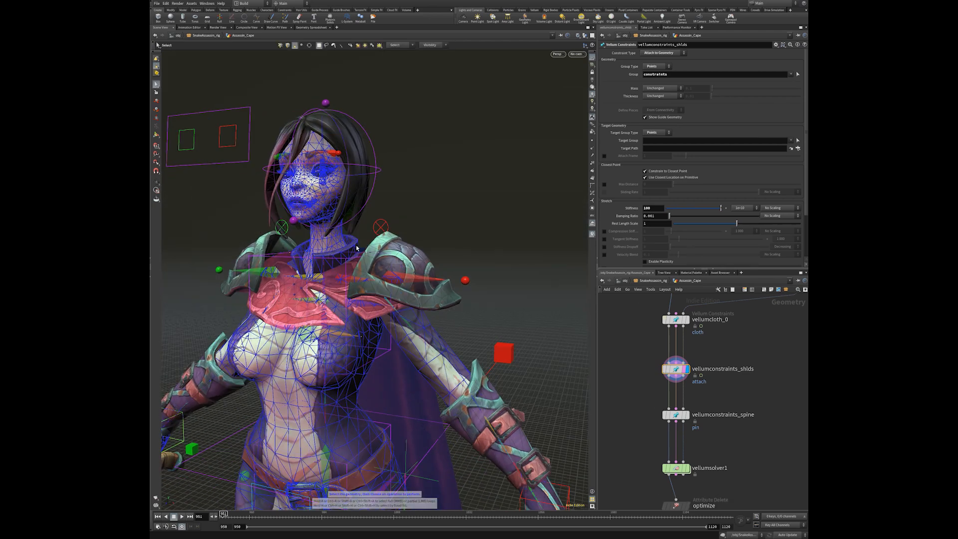
pyautogui.keyDown('alt'); pyautogui.moveTo(281, 216); pyautogui.dragTo(394, 219); pyautogui.keyUp('alt')
# Select the vellumconstraints_spine pin node to show its settings and view the whole character from the side
pyautogui.moveTo(637, 400); pyautogui.dragTo(705, 427)
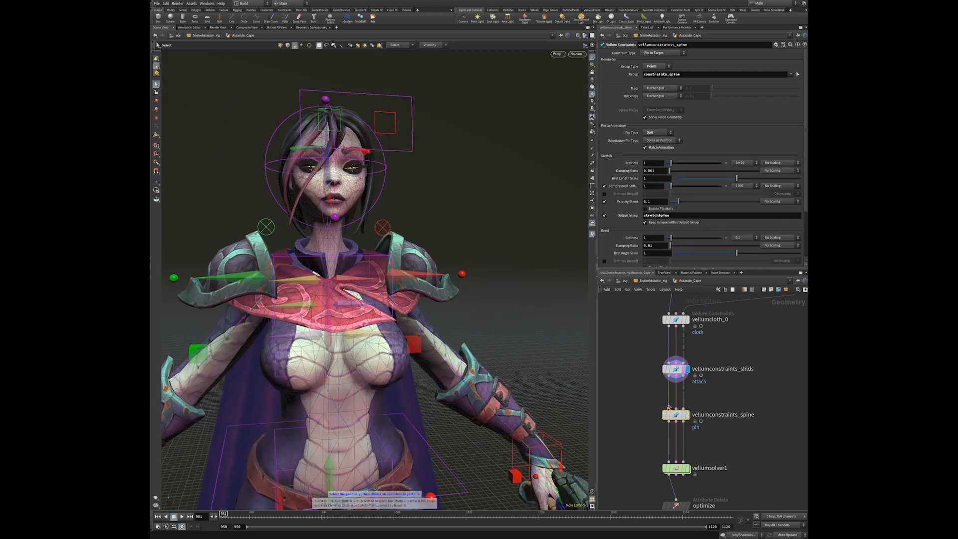
pyautogui.keyDown('alt'); pyautogui.moveTo(518, 283); pyautogui.dragTo(338, 338, button='right'); pyautogui.keyUp('alt')
pyautogui.keyDown('alt'); pyautogui.moveTo(337, 337); pyautogui.dragTo(352, 316); pyautogui.keyUp('alt')
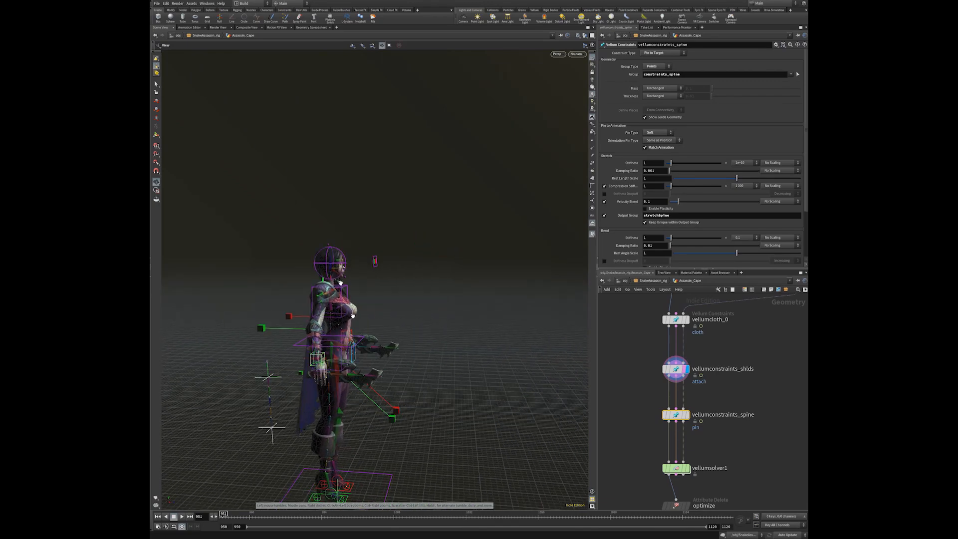
pyautogui.press('s')
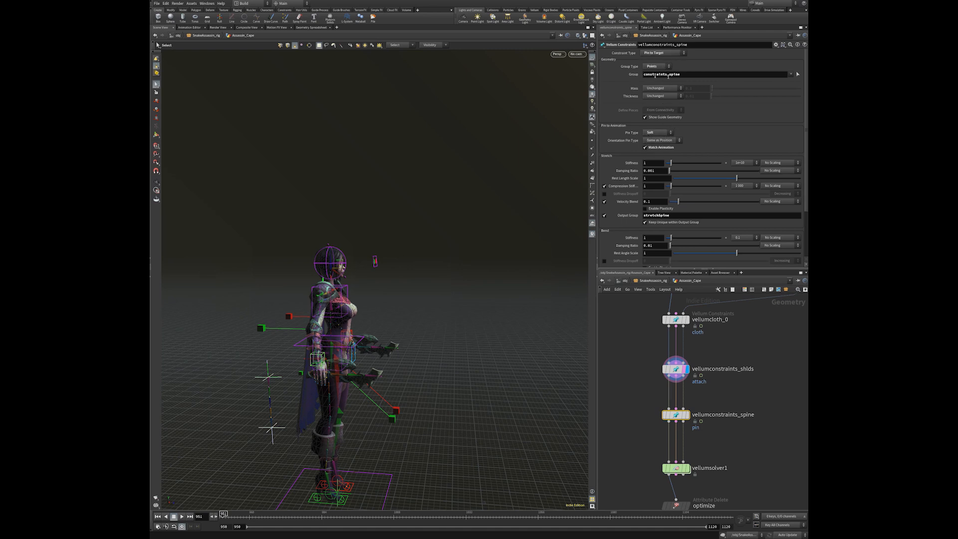
# Inspect the settings of the optimize Attribute Delete node and the groupdelete_0 node below the Vellum solver
pyautogui.moveTo(753, 440); pyautogui.dragTo(739, 336, button='middle')
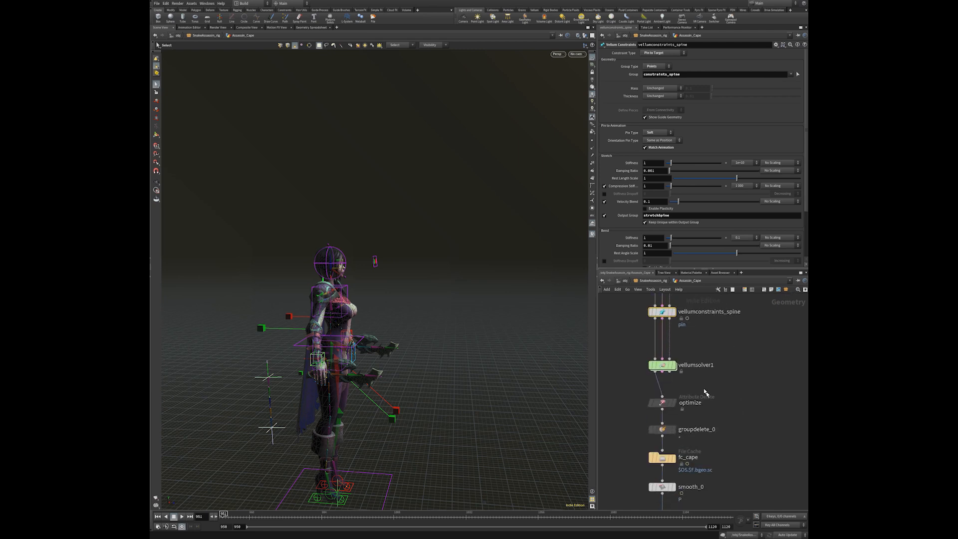
pyautogui.scroll(-1, 706, 406)
pyautogui.moveTo(707, 410); pyautogui.dragTo(722, 381, button='middle')
pyautogui.moveTo(647, 362); pyautogui.dragTo(742, 401)
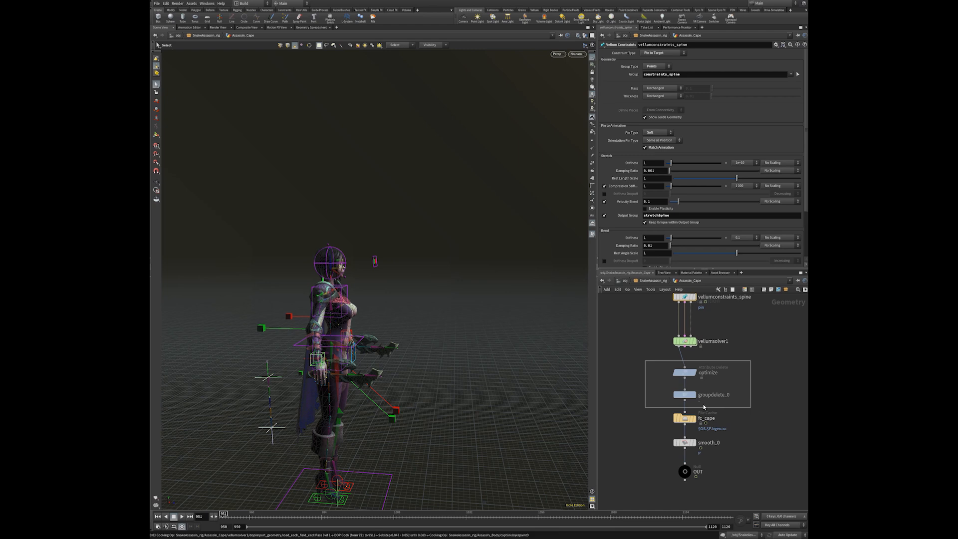
pyautogui.moveTo(638, 361); pyautogui.dragTo(710, 382)
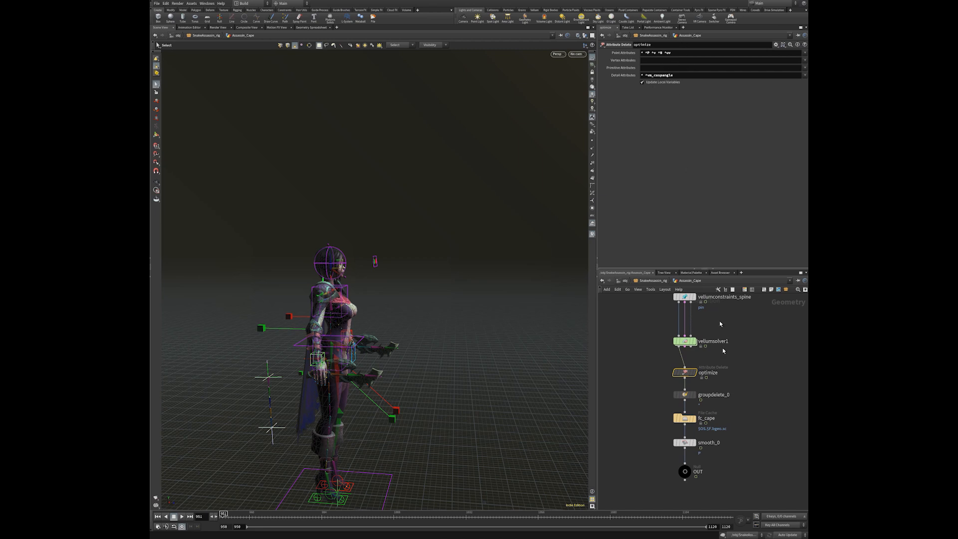
pyautogui.moveTo(651, 390); pyautogui.dragTo(733, 403)
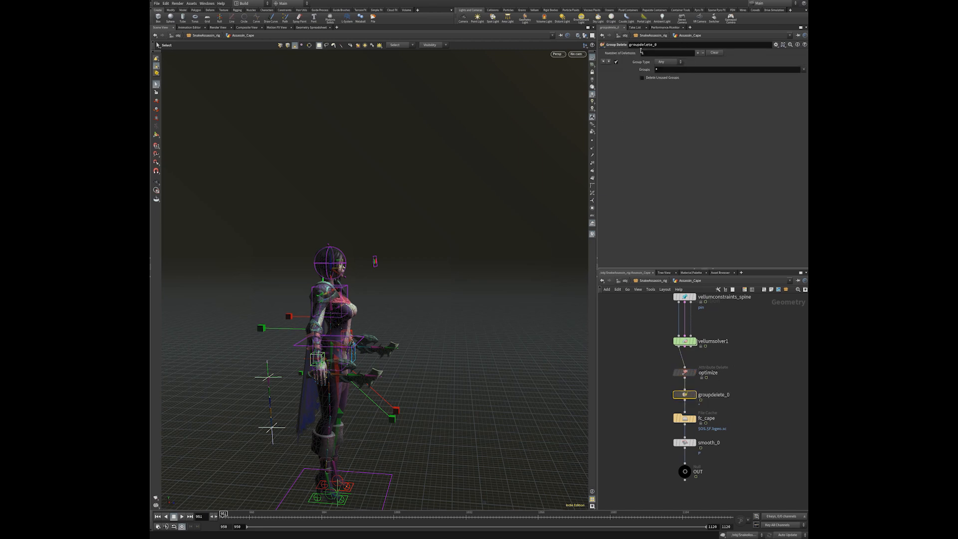
# Show the fc_cape File Cache settings and view the cape from behind the character
pyautogui.moveTo(659, 425); pyautogui.dragTo(725, 409)
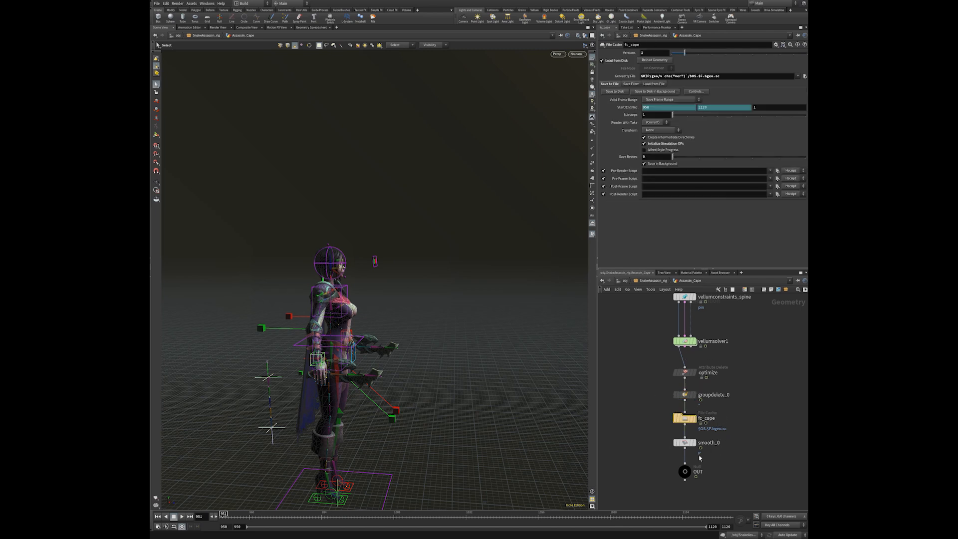
pyautogui.moveTo(745, 425); pyautogui.dragTo(741, 411, button='middle')
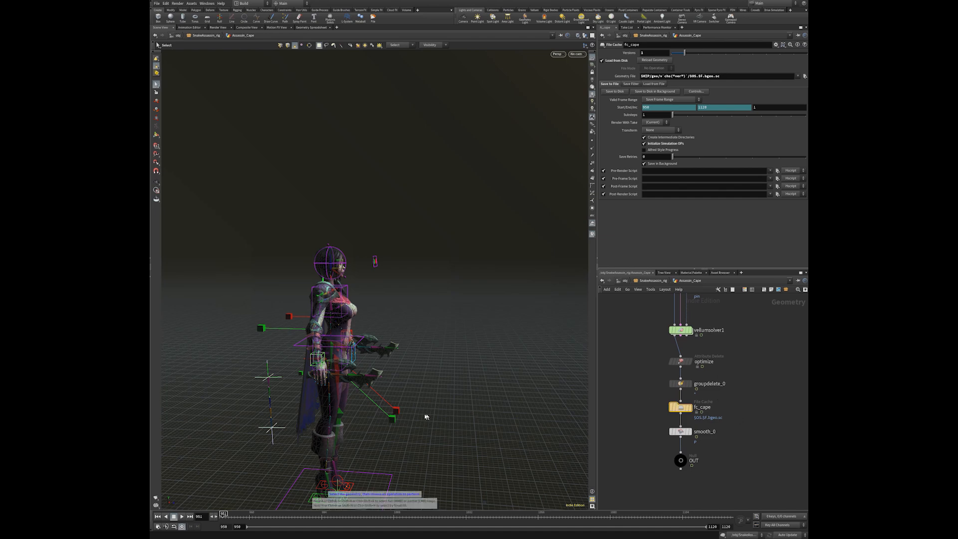
pyautogui.press('Escape')
pyautogui.moveTo(427, 417); pyautogui.dragTo(630, 387)
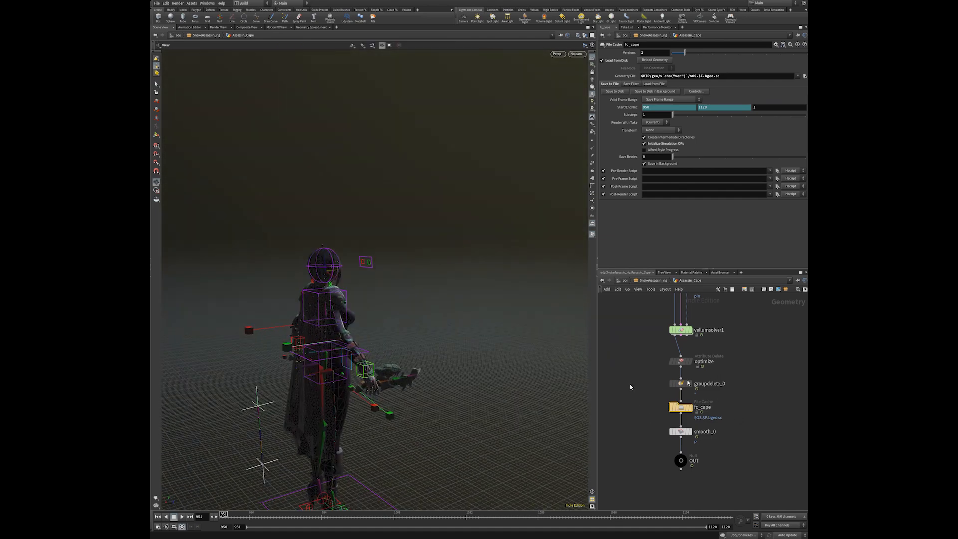
# Select the remesh_0 node near the start of the cape network to show its remesh settings
pyautogui.scroll(-5, 662, 356)
pyautogui.moveTo(721, 345); pyautogui.dragTo(706, 445, button='middle')
pyautogui.scroll(6, 691, 438)
pyautogui.scroll(-2, 669, 389)
pyautogui.moveTo(659, 412); pyautogui.dragTo(657, 398, button='middle')
pyautogui.click(676, 389)
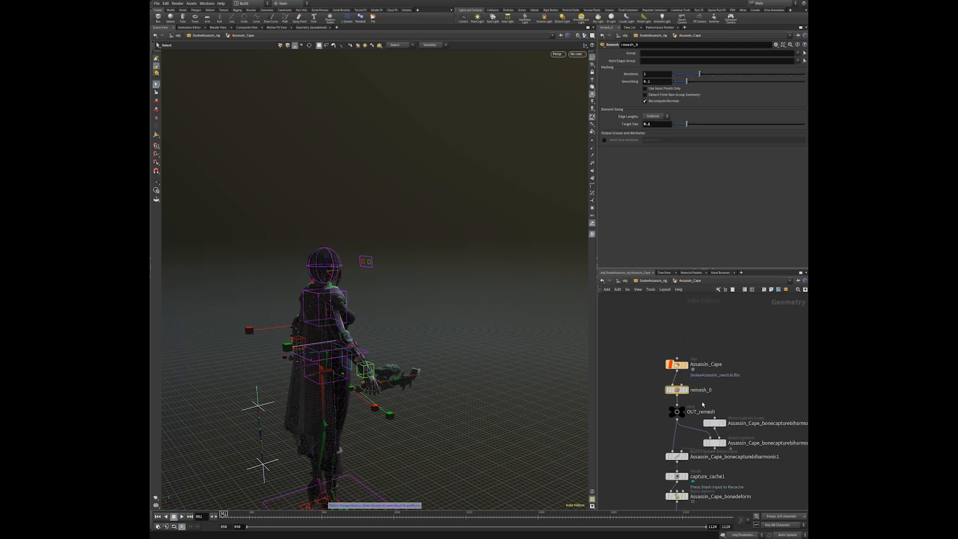
# Return to the SnakeAssassin_rig level and view the whole character from the front and both sides
pyautogui.press('u')
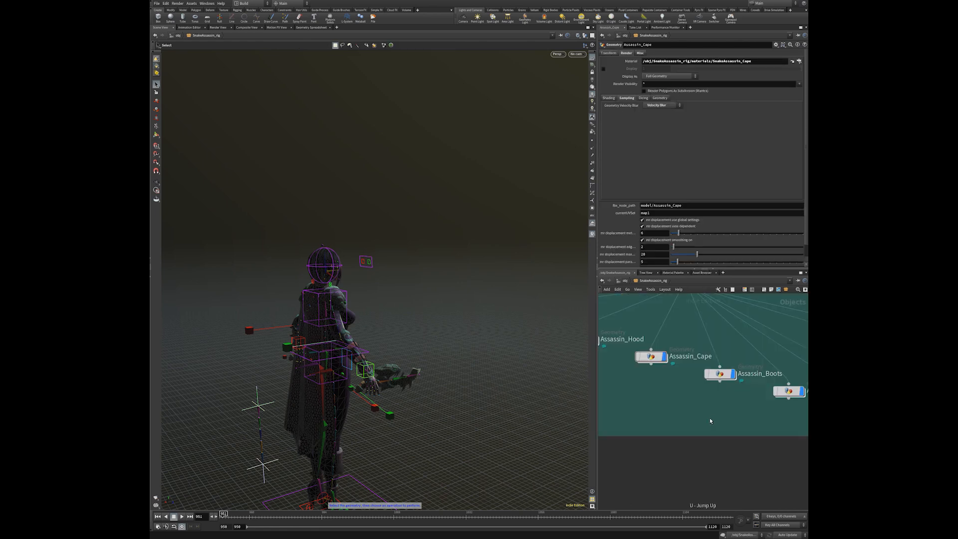
pyautogui.moveTo(419, 318); pyautogui.dragTo(451, 307)
pyautogui.scroll(5, 451, 308)
pyautogui.press('s')
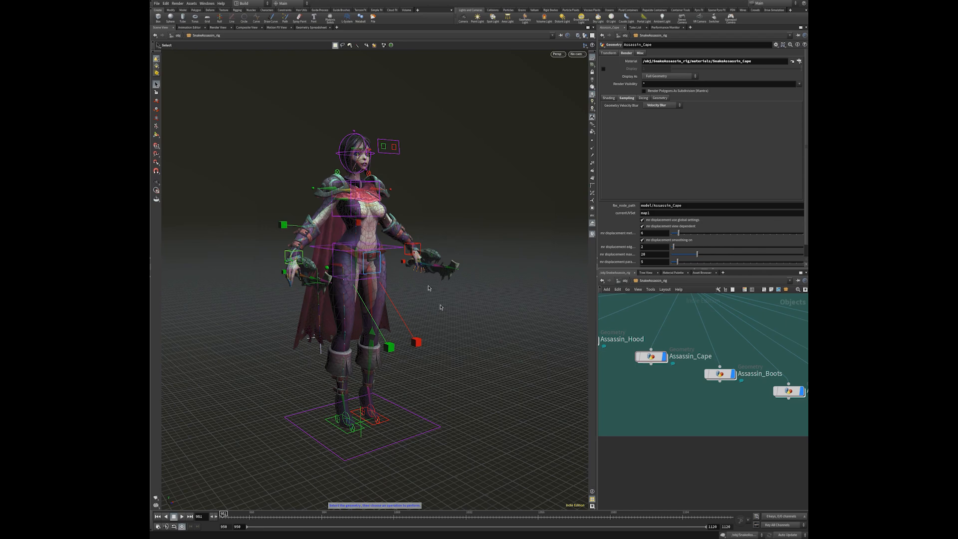
pyautogui.press('Escape')
pyautogui.moveTo(477, 315); pyautogui.dragTo(528, 441, button='right')
pyautogui.moveTo(528, 441); pyautogui.dragTo(352, 443)
pyautogui.press('s')
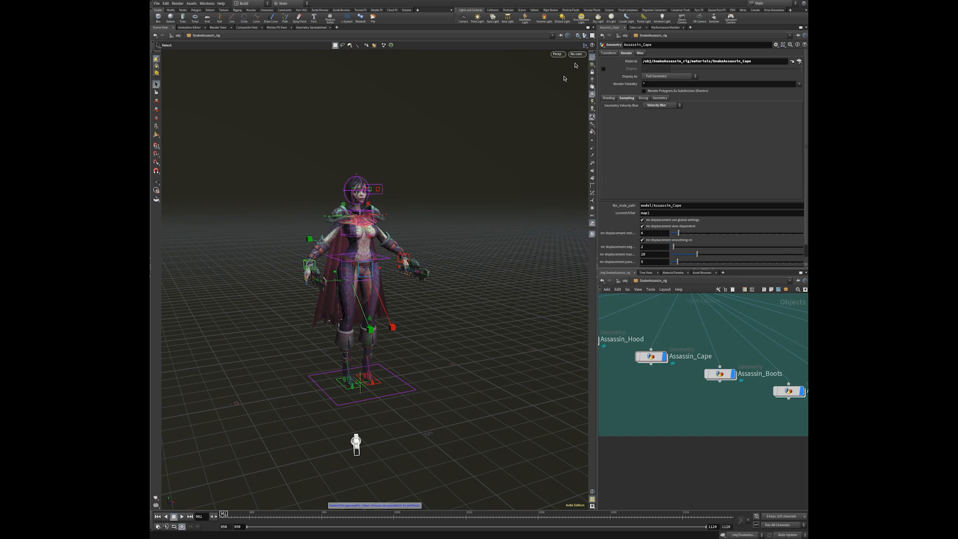
pyautogui.press('Escape')
pyautogui.moveTo(492, 314); pyautogui.dragTo(305, 465)
pyautogui.press('s')
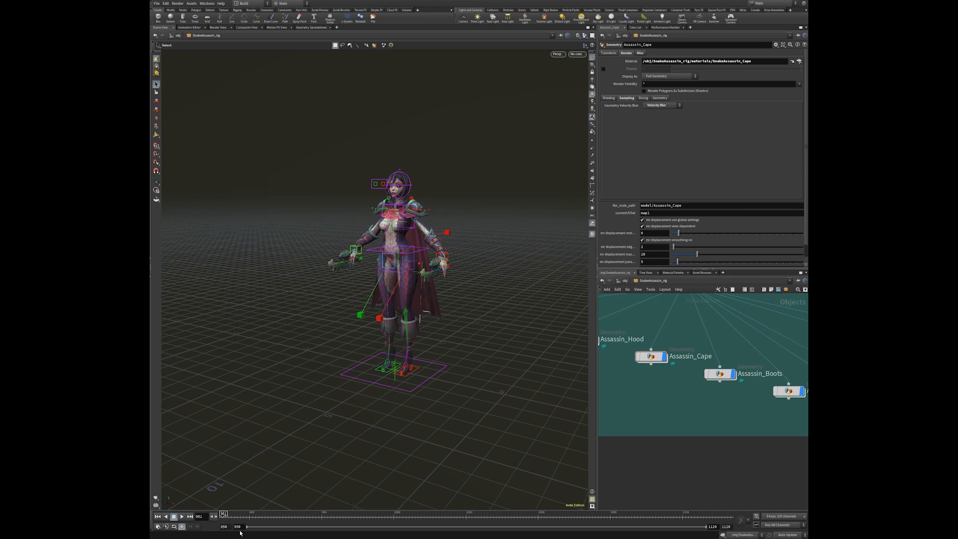
# Set the global animation start frame to 1001, apply it to the playback range, and close the animation options
pyautogui.click(158, 528)
pyautogui.moveTo(173, 470); pyautogui.dragTo(343, 288)
pyautogui.doubleClick(323, 304)
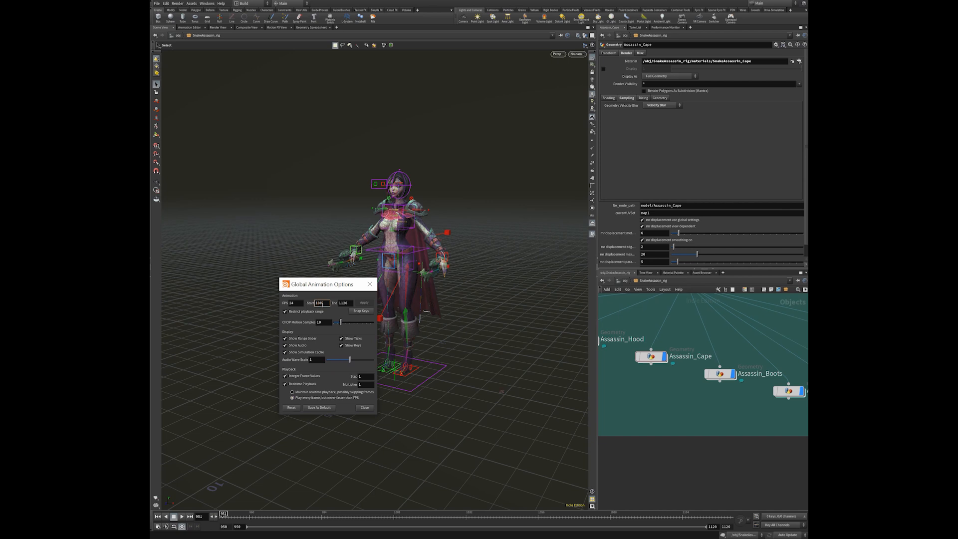
pyautogui.press('Return')
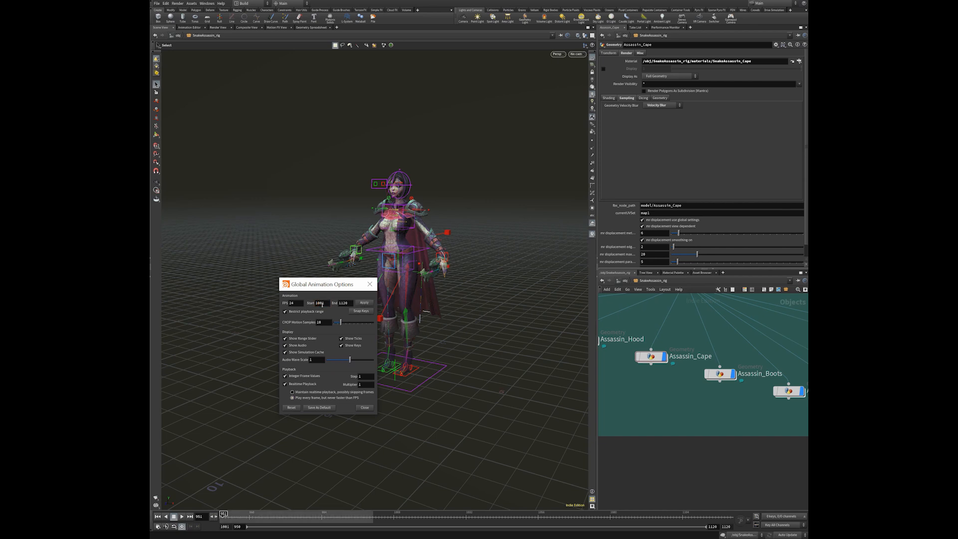
pyautogui.click(364, 302)
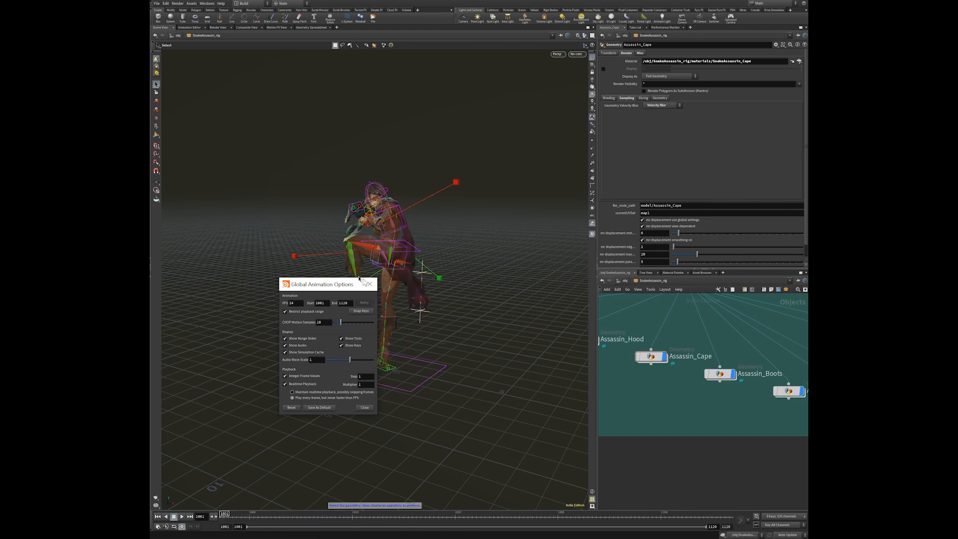
pyautogui.click(369, 284)
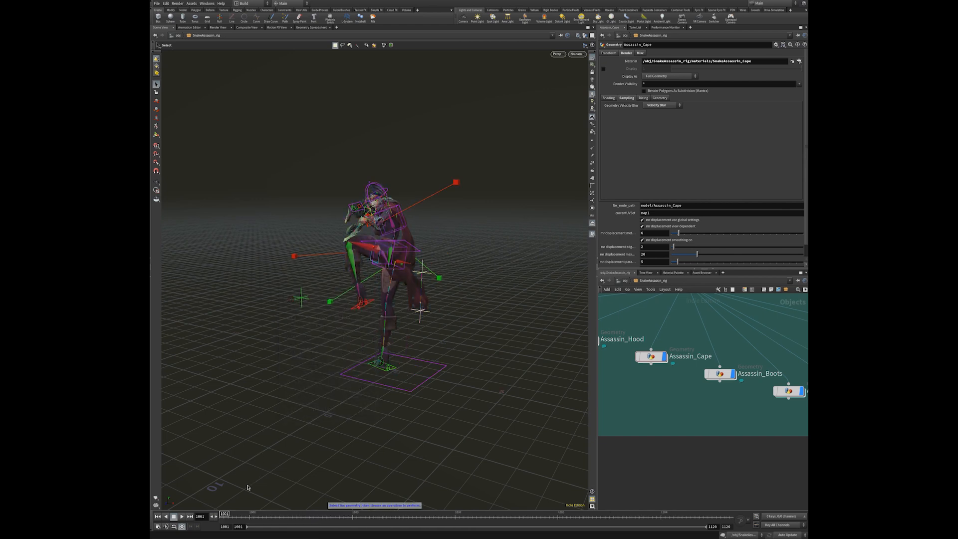
# Frame the whole posed character in perspective and create a camera from that view
pyautogui.keyDown('alt'); pyautogui.moveTo(423, 297); pyautogui.dragTo(437, 281); pyautogui.keyUp('alt')
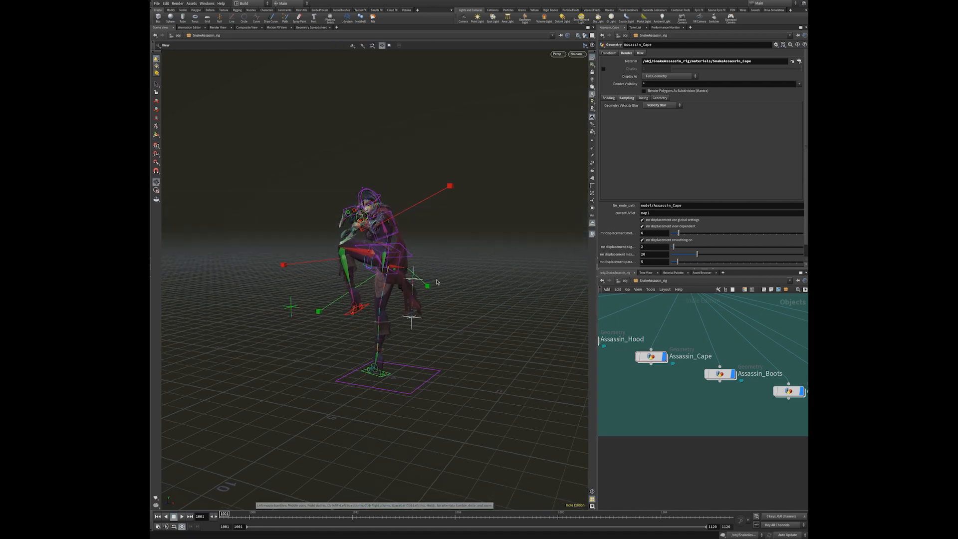
pyautogui.keyDown('alt'); pyautogui.moveTo(432, 309); pyautogui.dragTo(442, 313, button='right'); pyautogui.keyUp('alt')
pyautogui.keyDown('alt'); pyautogui.moveTo(441, 313); pyautogui.dragTo(539, 348); pyautogui.keyUp('alt')
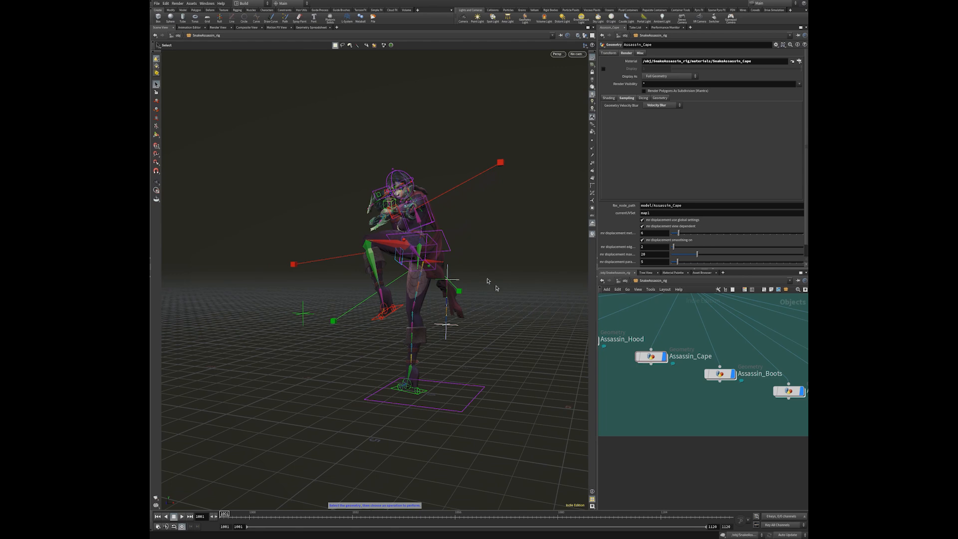
pyautogui.keyDown('ctrl'); pyautogui.click(463, 19); pyautogui.keyUp('ctrl')
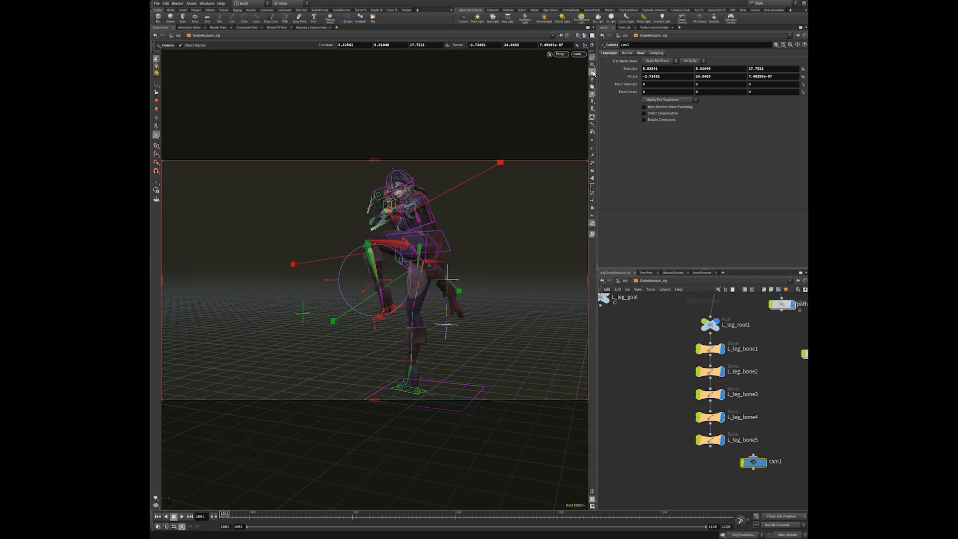
# Lock the camera to the view, center the character in frame, and move the cam1 node beside the leg bone chain
pyautogui.click(593, 72)
pyautogui.keyDown('alt'); pyautogui.moveTo(484, 259); pyautogui.dragTo(456, 261, button='middle'); pyautogui.keyUp('alt')
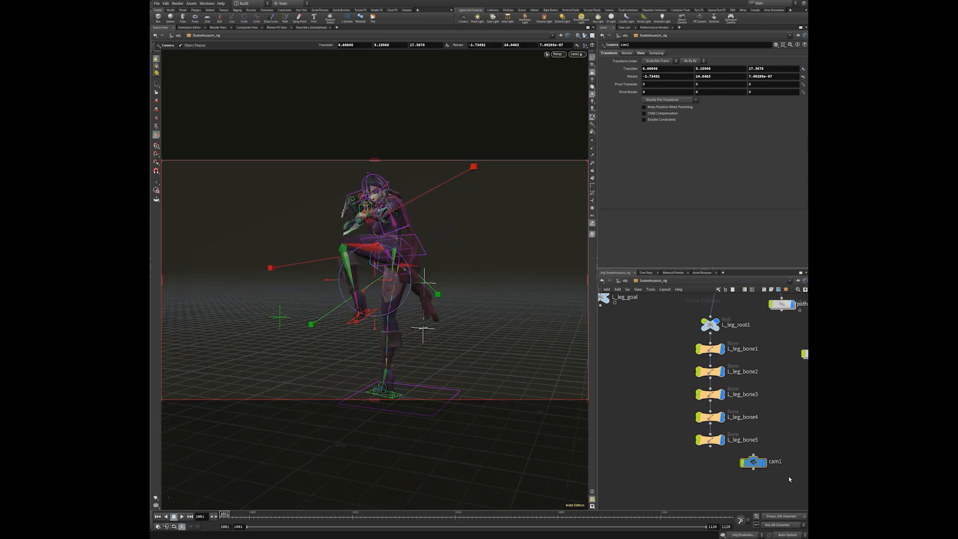
pyautogui.moveTo(757, 465); pyautogui.dragTo(638, 392)
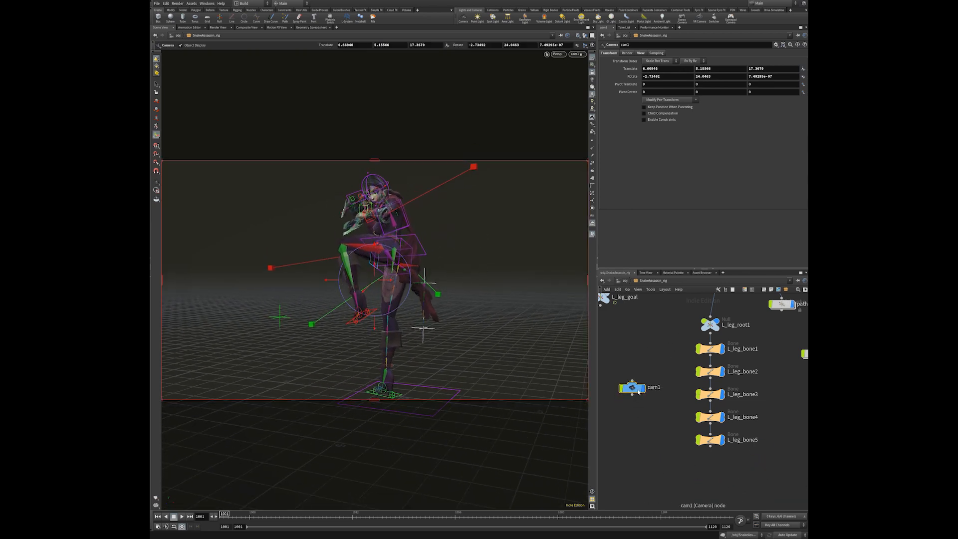
# Keyframe cam1's translate and rotate channels at frames 1001 and 1023
pyautogui.keyDown('alt'); pyautogui.click(630, 69); pyautogui.keyUp('alt')
pyautogui.keyDown('alt'); pyautogui.click(634, 76); pyautogui.keyUp('alt')
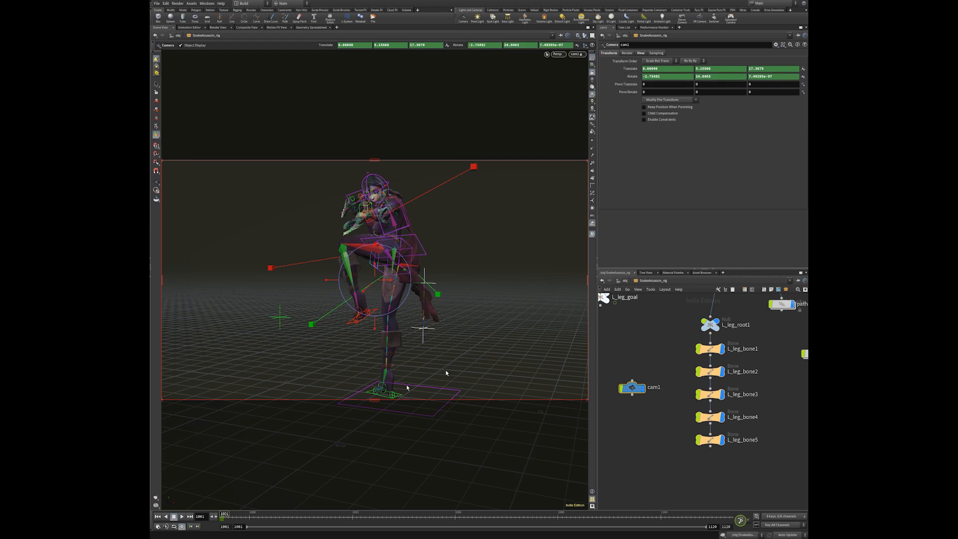
pyautogui.press('Up')
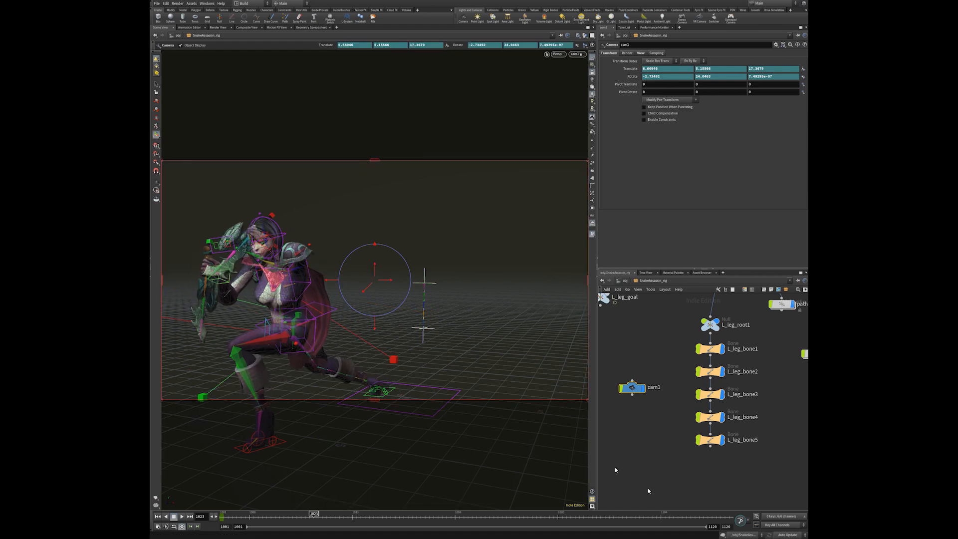
pyautogui.click(740, 520)
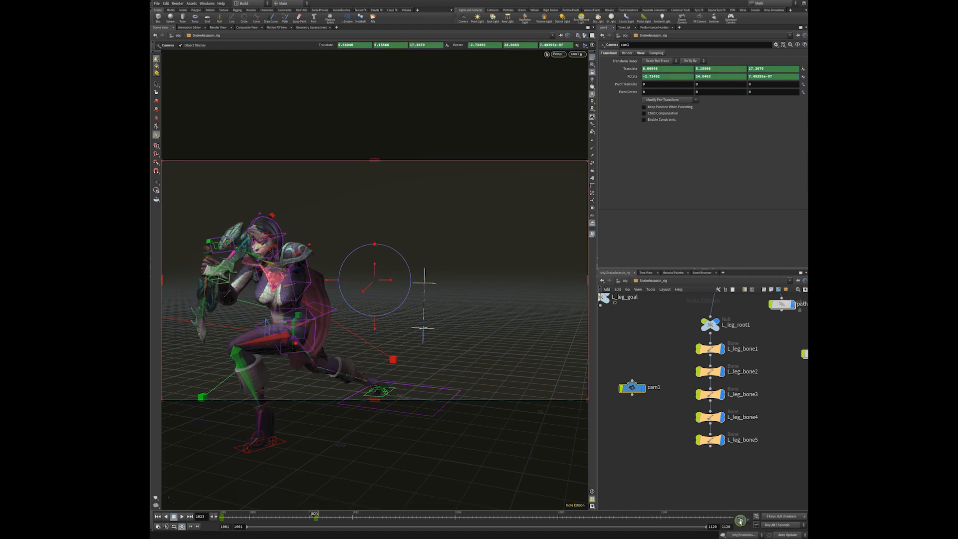
# Reposition the locked camera at frame 1023 to reframe the lunging character
pyautogui.keyDown('alt'); pyautogui.moveTo(432, 331); pyautogui.dragTo(357, 340, button='right'); pyautogui.keyUp('alt')
pyautogui.keyDown('alt'); pyautogui.moveTo(358, 340); pyautogui.dragTo(365, 338); pyautogui.keyUp('alt')
pyautogui.keyDown('alt'); pyautogui.moveTo(397, 330); pyautogui.dragTo(406, 284, button='middle'); pyautogui.keyUp('alt')
# Reposition and keyframe the camera at frame 1055 so the crouching character sits inside the frame
pyautogui.moveTo(374, 514); pyautogui.dragTo(451, 514)
pyautogui.press('Escape')
pyautogui.moveTo(387, 381); pyautogui.dragTo(390, 334, button='right')
pyautogui.moveTo(390, 333); pyautogui.dragTo(426, 335)
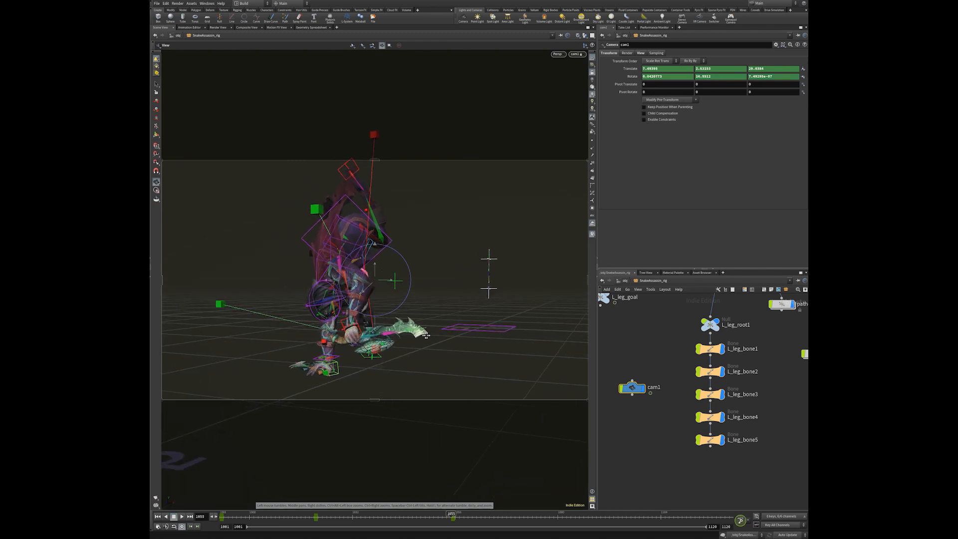
pyautogui.moveTo(426, 335); pyautogui.dragTo(439, 337, button='middle')
pyautogui.press('Return')
# Move and tilt the camera at frame 1079 to bring the character back into frame
pyautogui.moveTo(524, 515); pyautogui.dragTo(554, 515)
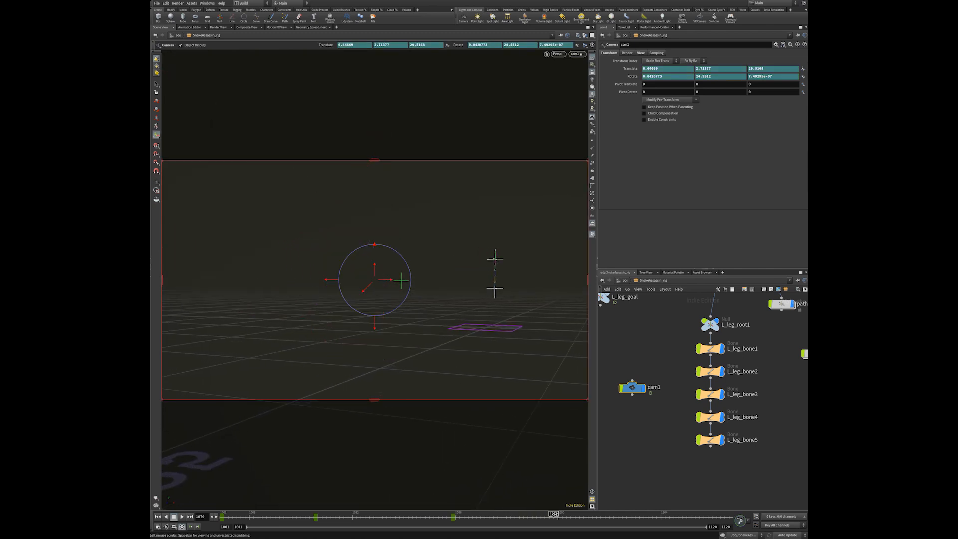
pyautogui.press('Escape')
pyautogui.moveTo(451, 385); pyautogui.dragTo(342, 369, button='middle')
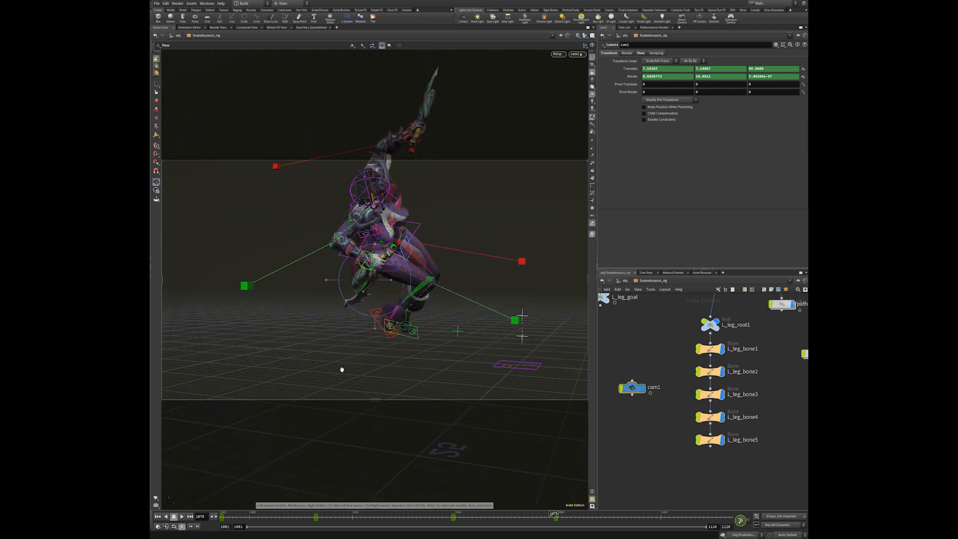
pyautogui.moveTo(342, 370); pyautogui.dragTo(456, 447)
# Reposition the camera at frame 1089 to center the character in midair
pyautogui.press('Escape')
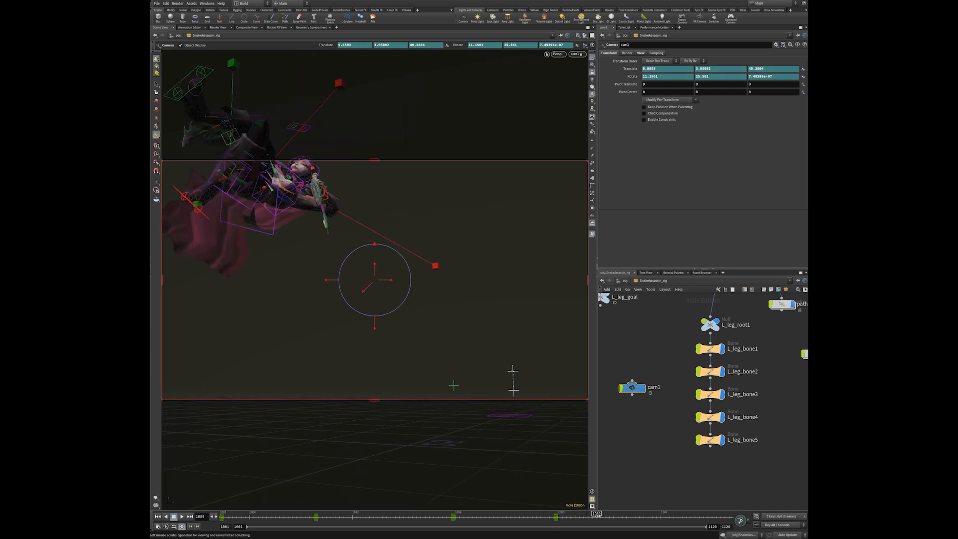
pyautogui.press('Escape')
pyautogui.press('Escape')
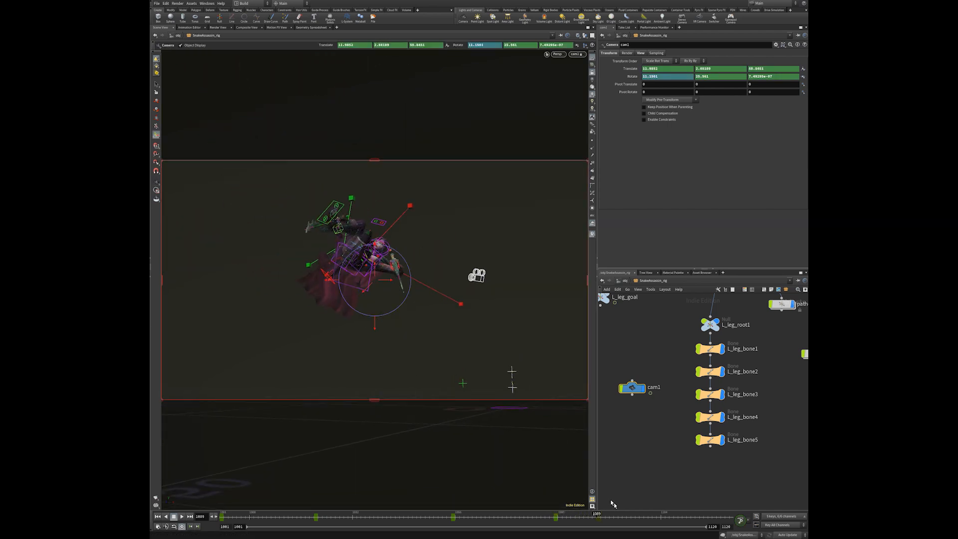
# Frame the landing pose close up with the camera at frame 1104, and return the timeline to frame 1001
pyautogui.moveTo(619, 514); pyautogui.dragTo(657, 513)
pyautogui.press('Escape')
pyautogui.moveTo(400, 402)
pyautogui.mouseDown(button='middle')
pyautogui.moveTo(410, 379)
pyautogui.moveTo(387, 399)
pyautogui.mouseUp(button='middle')
pyautogui.scroll(5, 387, 404)
pyautogui.moveTo(327, 391); pyautogui.dragTo(380, 375)
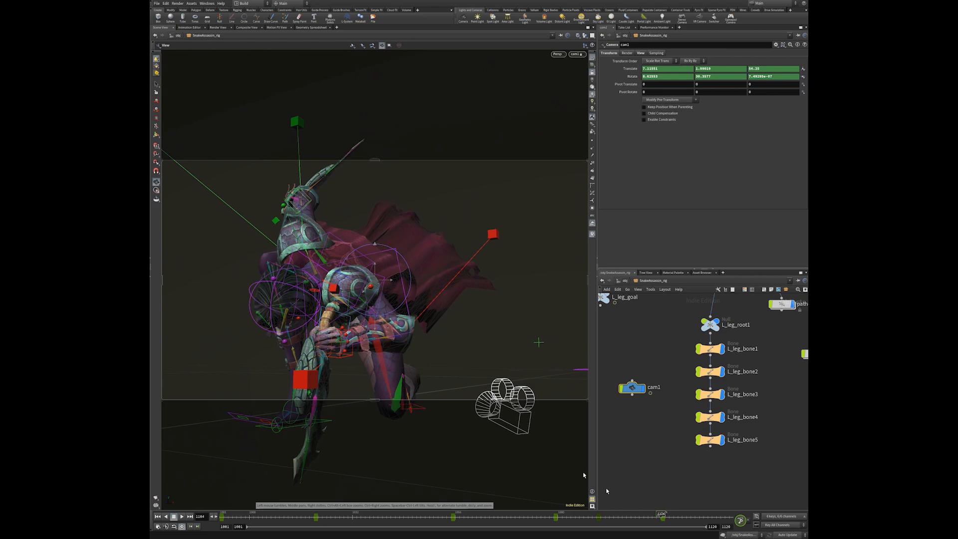
pyautogui.moveTo(654, 517); pyautogui.dragTo(225, 522)
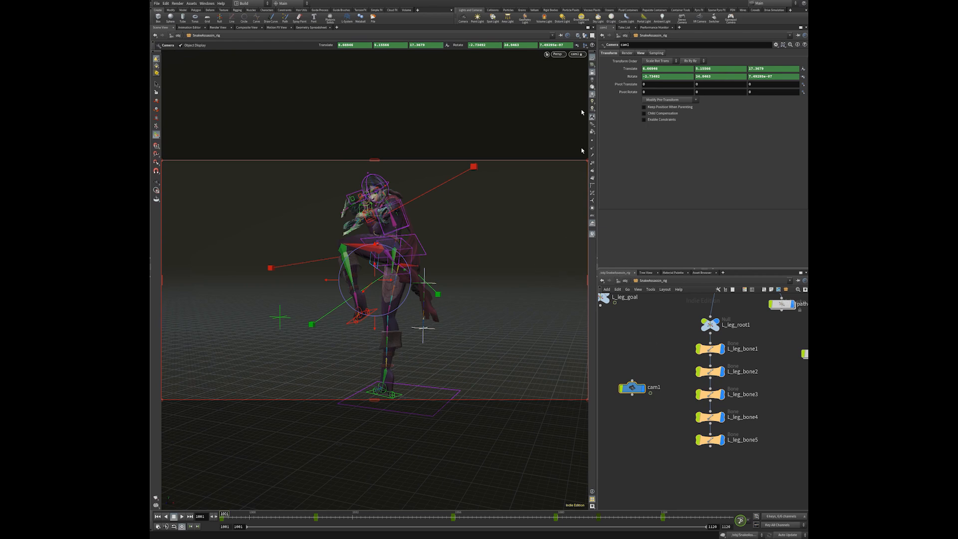
# Try adjusting cam1's X rotation at frame 1001 and undo the change
pyautogui.middleClick(650, 76)
pyautogui.moveTo(650, 75)
pyautogui.mouseDown(button='middle')
pyautogui.moveTo(637, 90)
pyautogui.moveTo(644, 85)
pyautogui.mouseUp(button='middle')
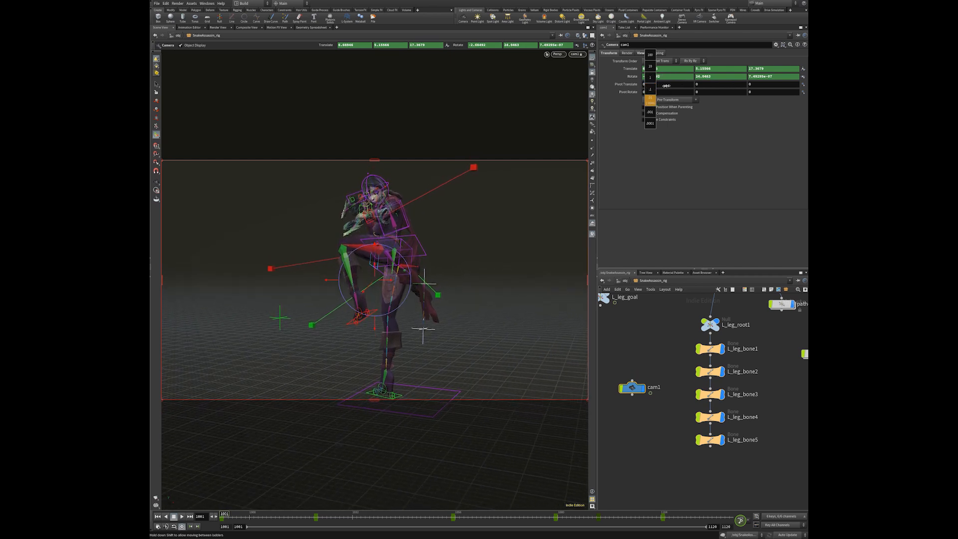
pyautogui.hotkey('ctrl', 'z')
# Apply a Noise Motion FX to cam1's X rotation channel and close the floating noise settings window
pyautogui.rightClick(657, 77)
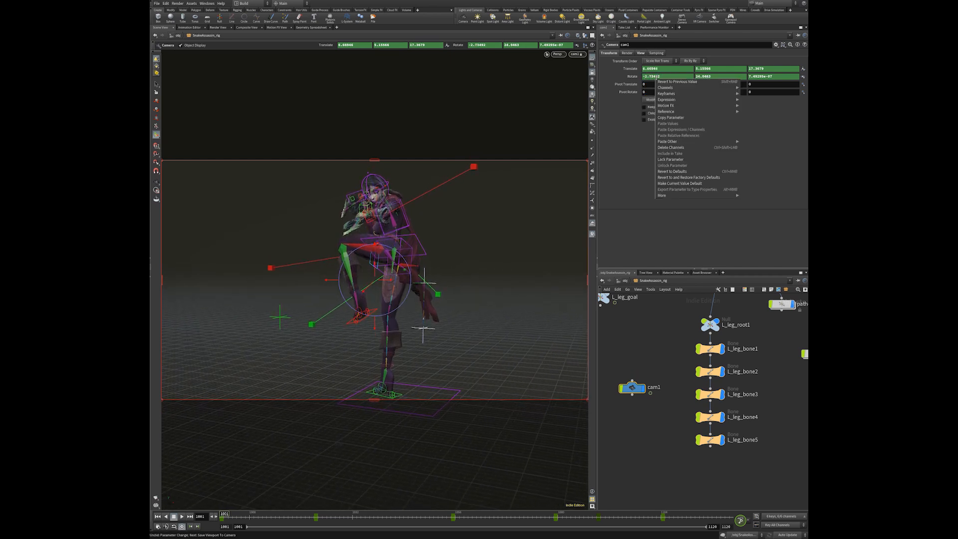
pyautogui.moveTo(695, 144)
pyautogui.moveTo(718, 105)
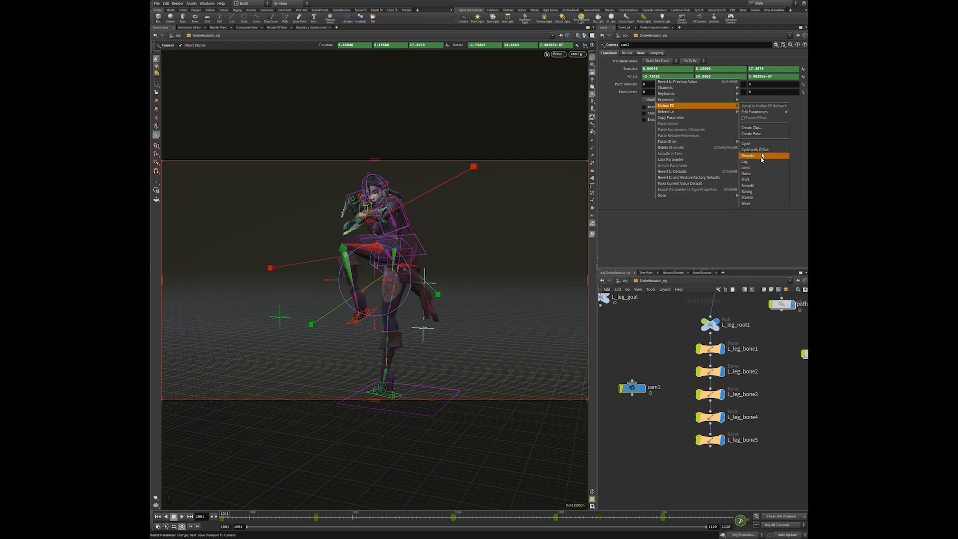
pyautogui.click(758, 173)
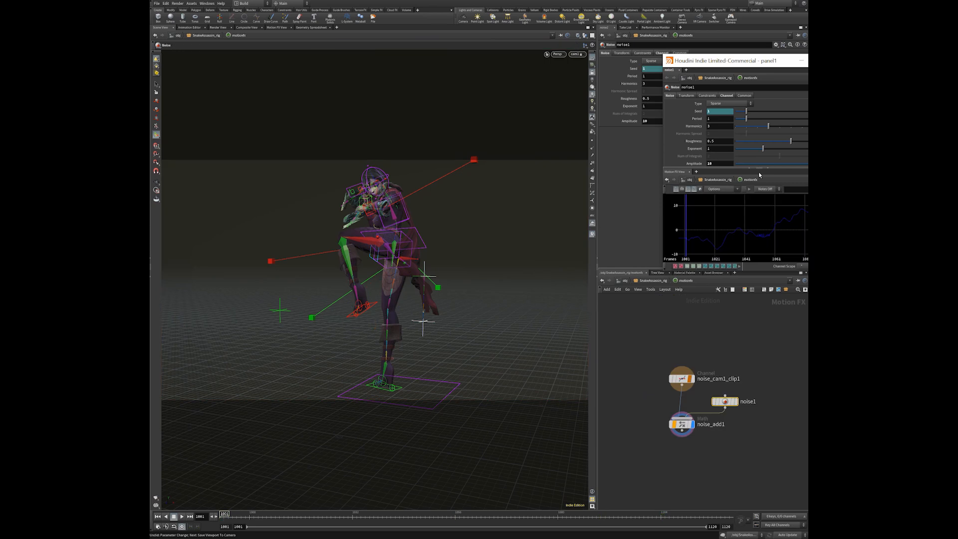
pyautogui.moveTo(751, 62); pyautogui.dragTo(455, 88)
pyautogui.click(548, 83)
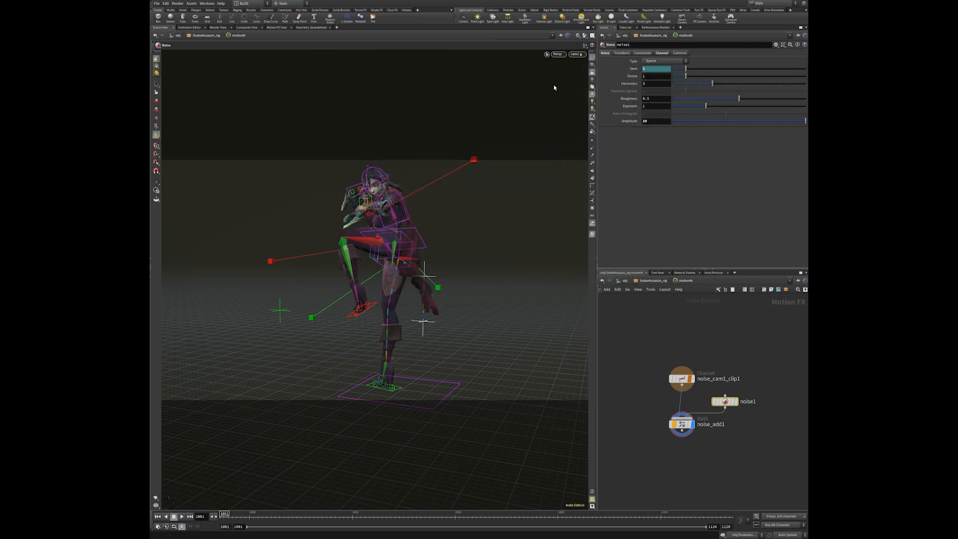
# Locate the motionfx network in the rig and show its noise channel in the Motion FX View
pyautogui.press('u')
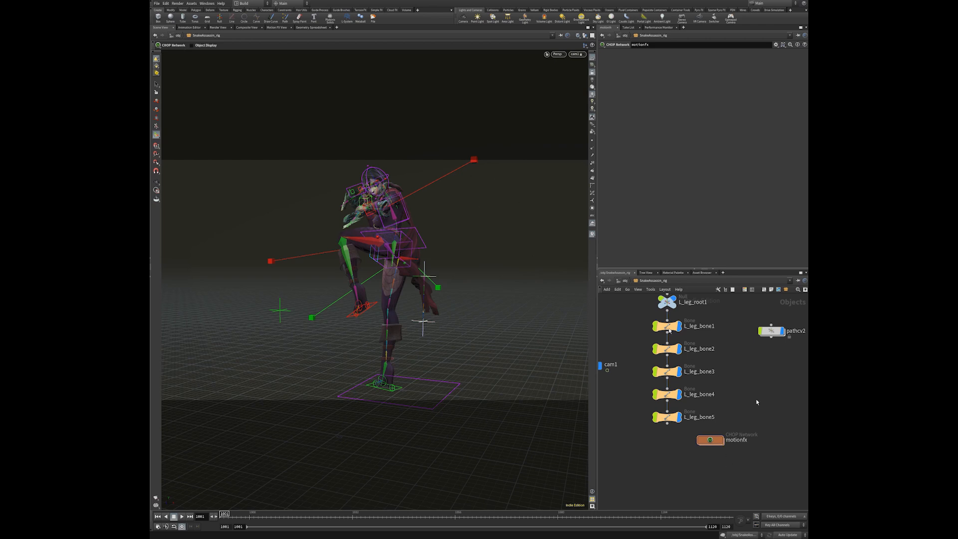
pyautogui.moveTo(779, 484); pyautogui.dragTo(701, 428)
pyautogui.click(277, 28)
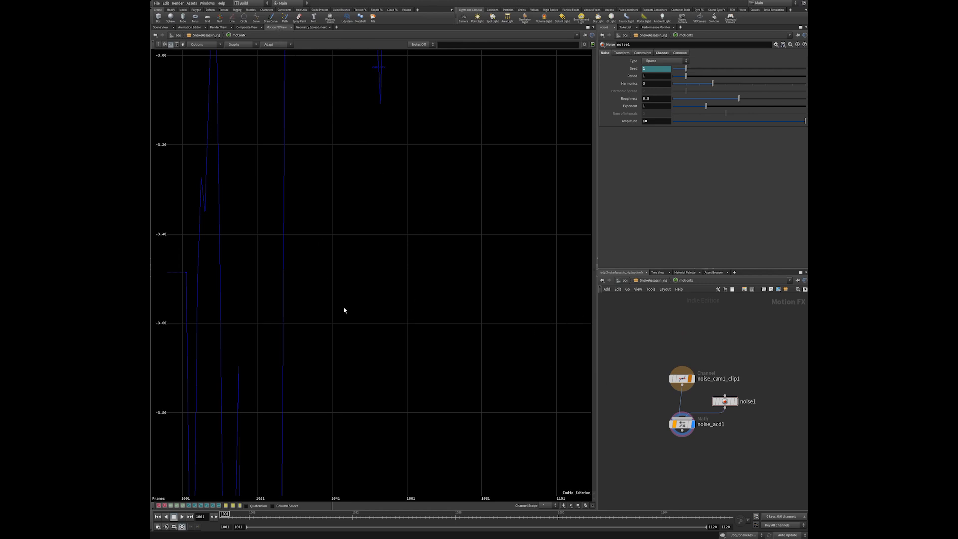
# Examine the full noise curve across the animation range in the Motion FX graph
pyautogui.scroll(-10, 314, 276)
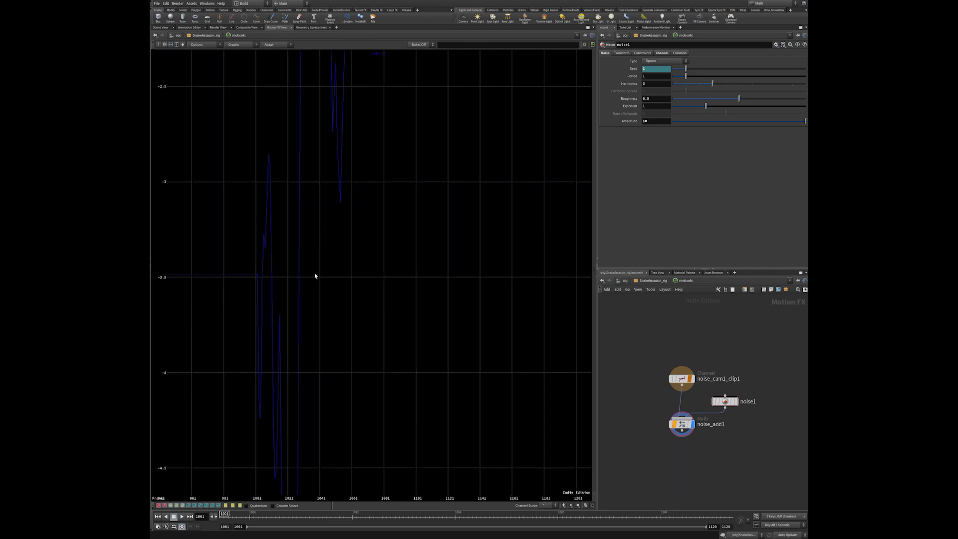
pyautogui.scroll(-5, 317, 279)
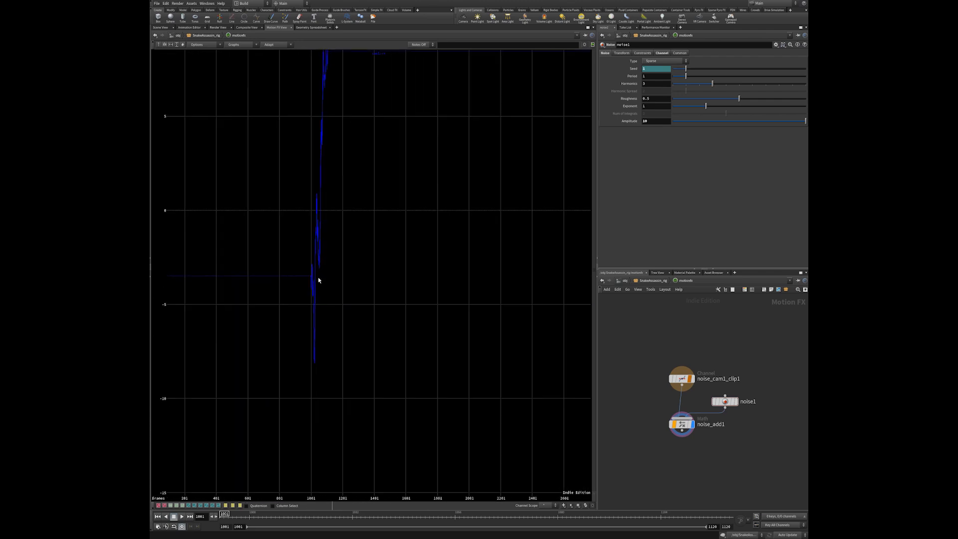
pyautogui.moveTo(342, 265); pyautogui.dragTo(420, 270, button='middle')
pyautogui.moveTo(422, 269); pyautogui.dragTo(523, 366, button='right')
pyautogui.moveTo(420, 231); pyautogui.dragTo(483, 307, button='right')
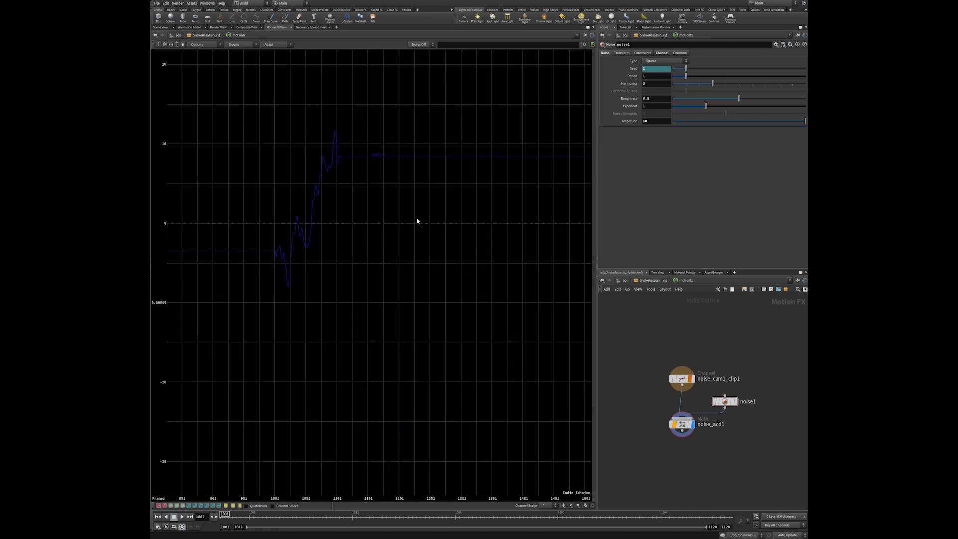
pyautogui.moveTo(411, 214); pyautogui.dragTo(427, 234, button='right')
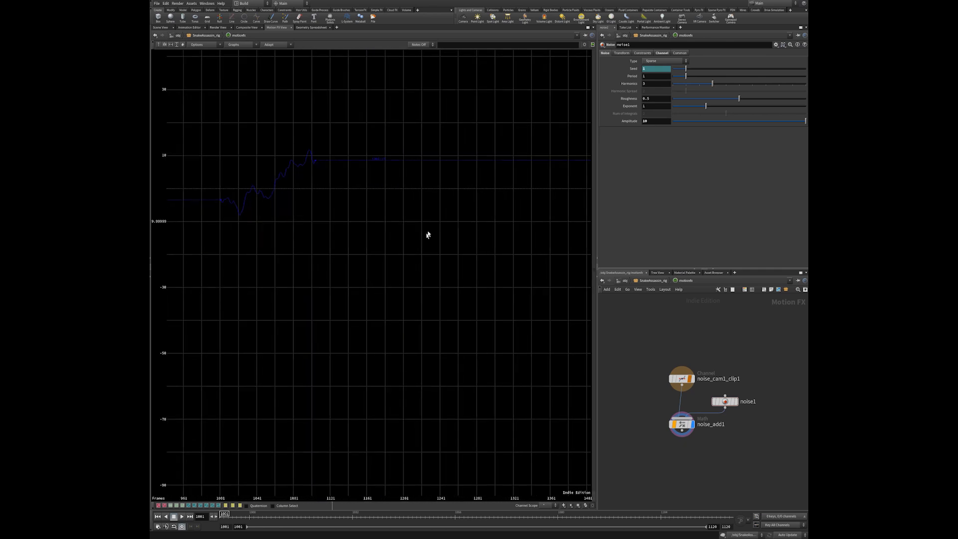
pyautogui.moveTo(406, 157); pyautogui.dragTo(402, 199, button='right')
pyautogui.moveTo(408, 198); pyautogui.dragTo(466, 280, button='middle')
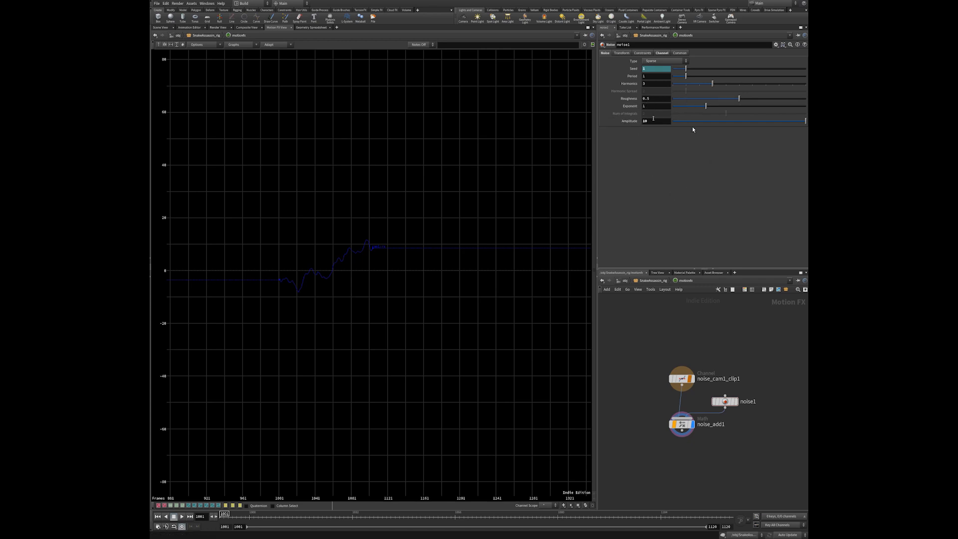
# Reduce noise1's amplitude to about 2.7 in the scene view and play the animation through the camera
pyautogui.click(162, 27)
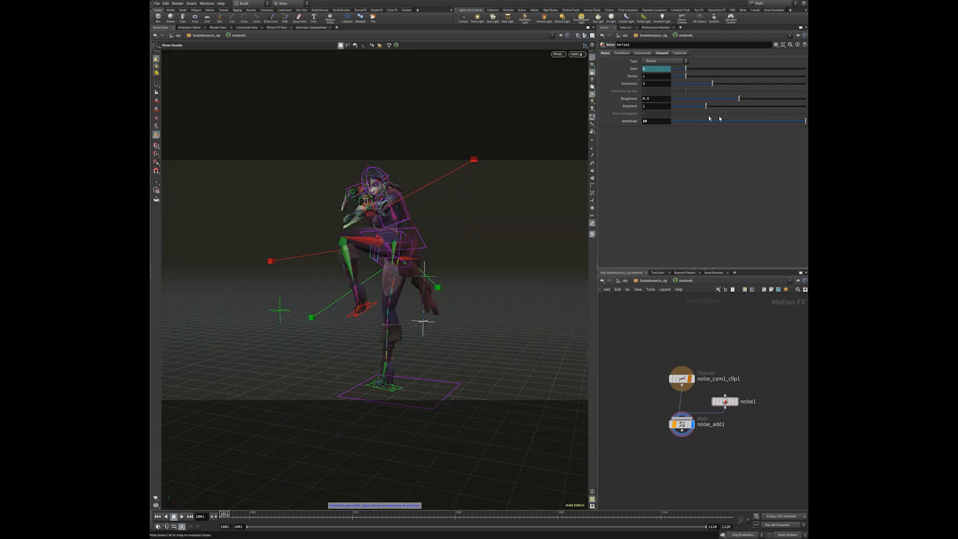
pyautogui.moveTo(727, 123)
pyautogui.mouseDown()
pyautogui.moveTo(697, 124)
pyautogui.moveTo(730, 125)
pyautogui.moveTo(708, 124)
pyautogui.mouseUp()
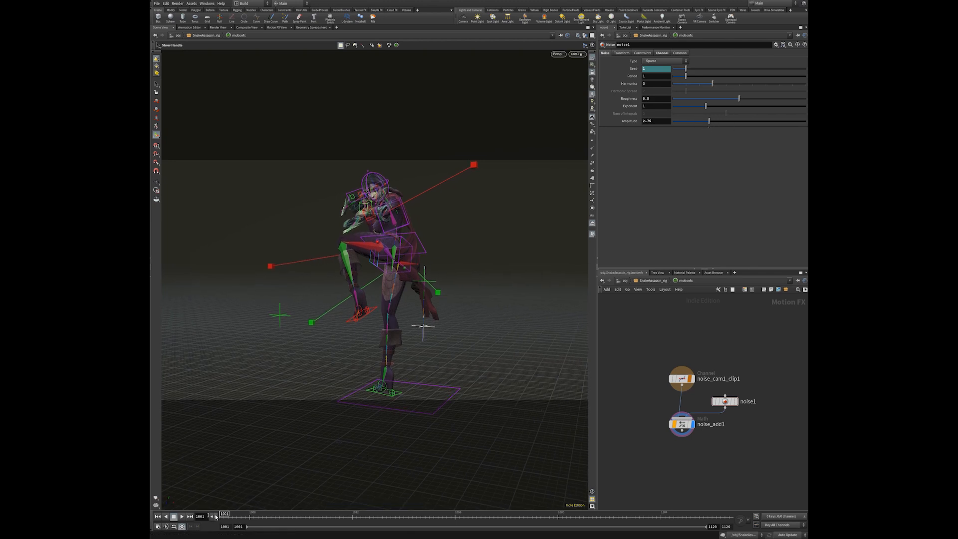
pyautogui.click(182, 516)
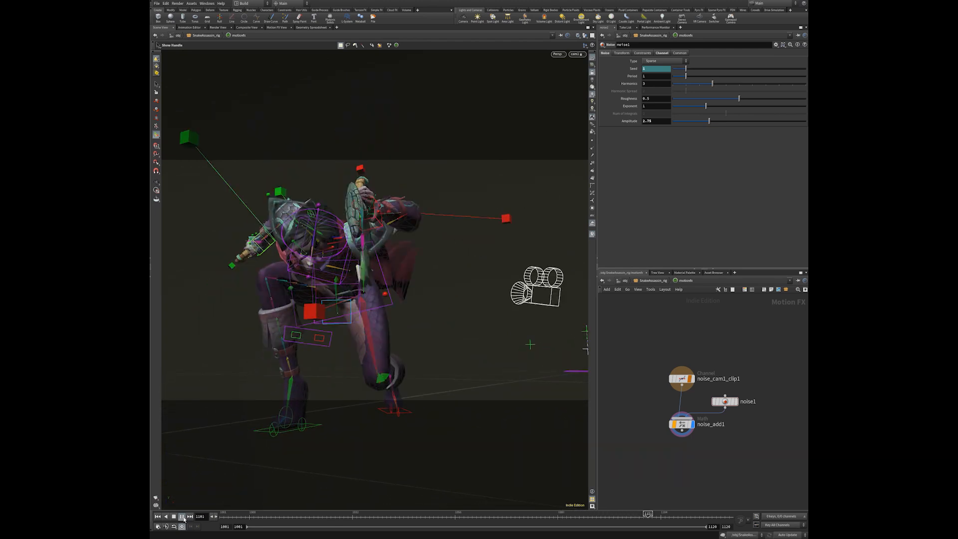
pyautogui.click(183, 518)
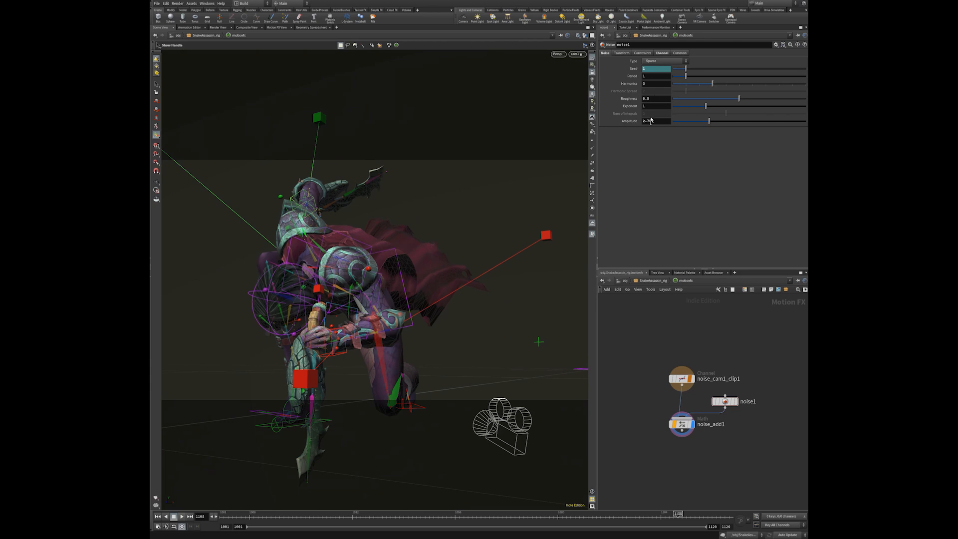